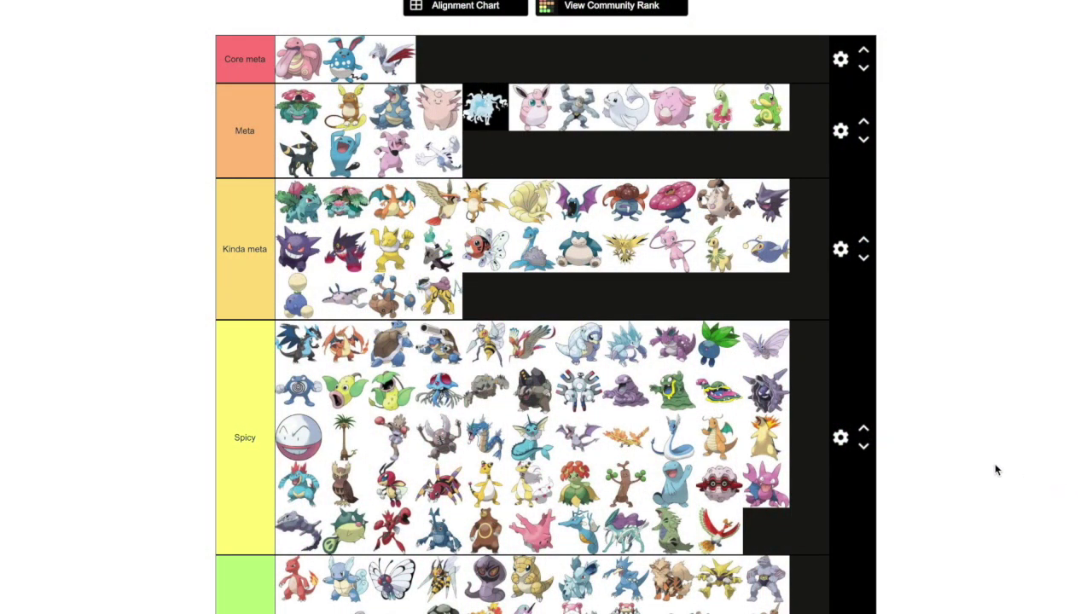
Move Treecko from the unranked pool to the last spot in the Horrible tier
scroll(994, 465, "down", 3)
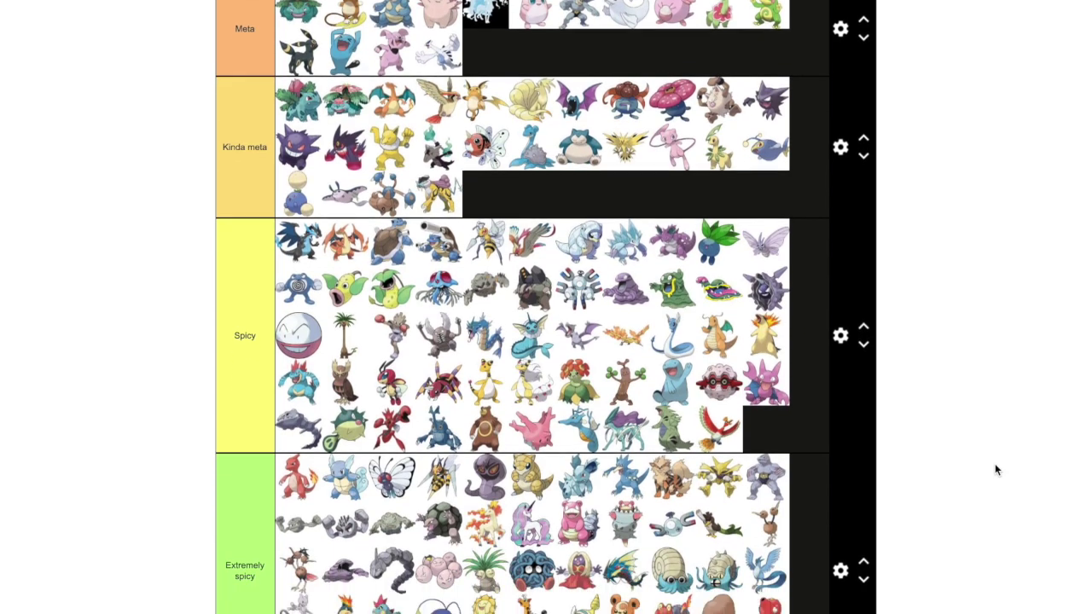
scroll(995, 469, "down", 3)
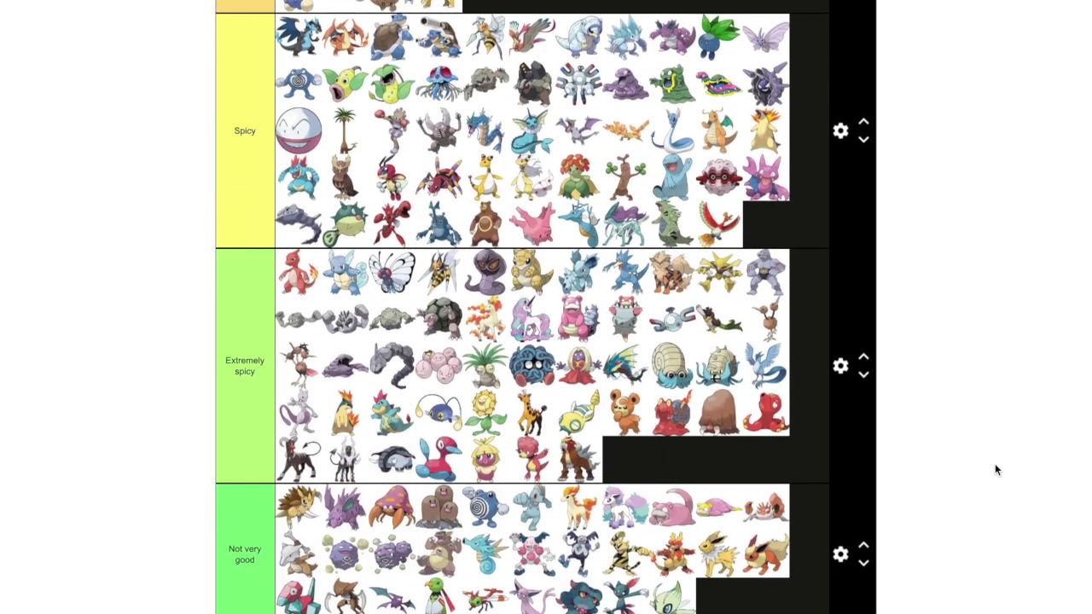
scroll(994, 469, "down", 3)
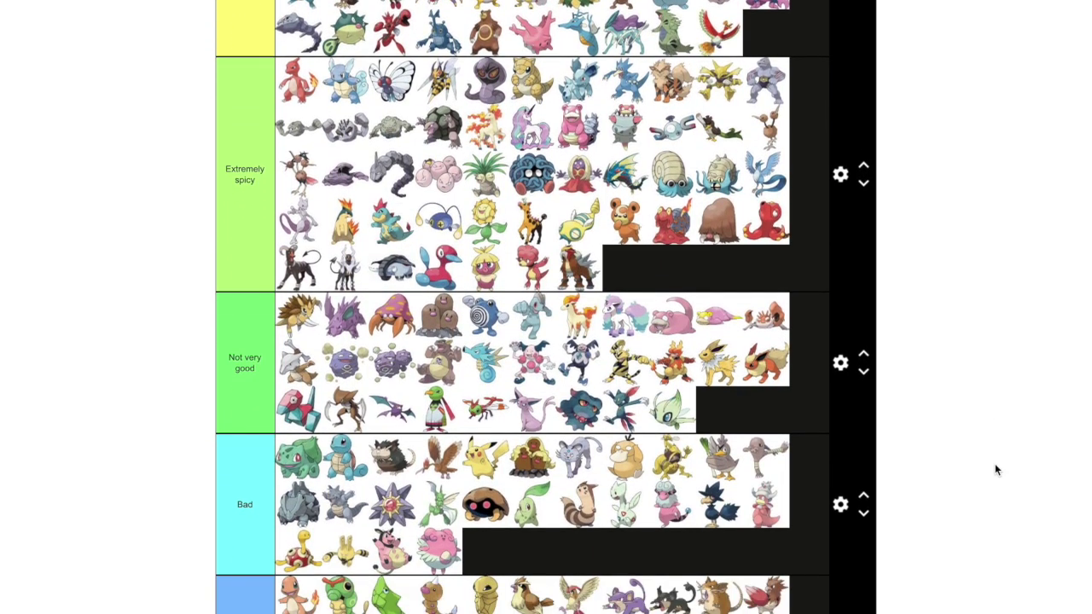
scroll(994, 469, "down", 4)
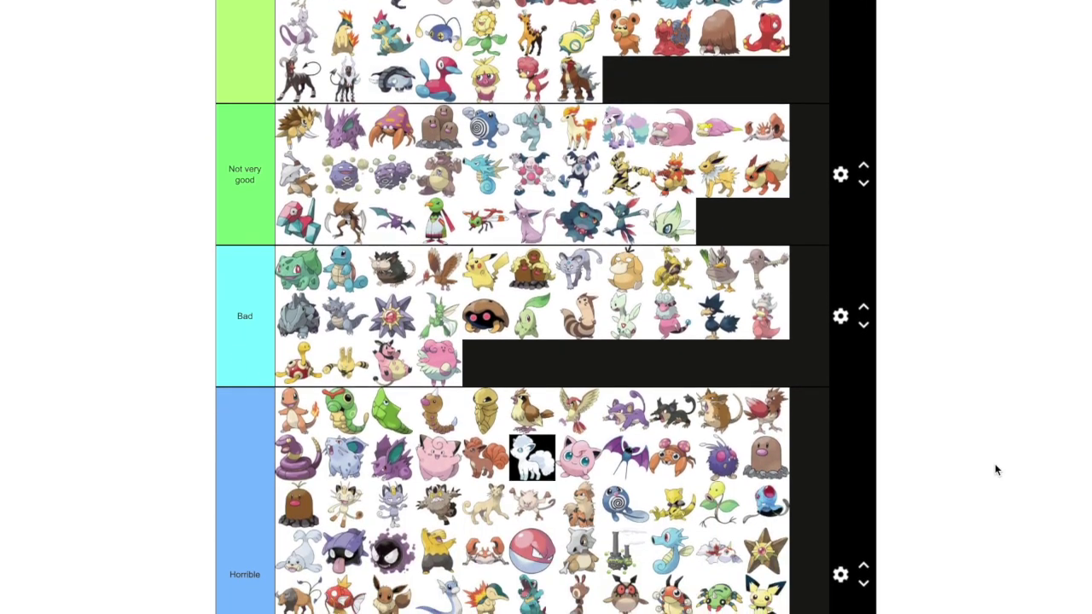
scroll(995, 469, "down", 2)
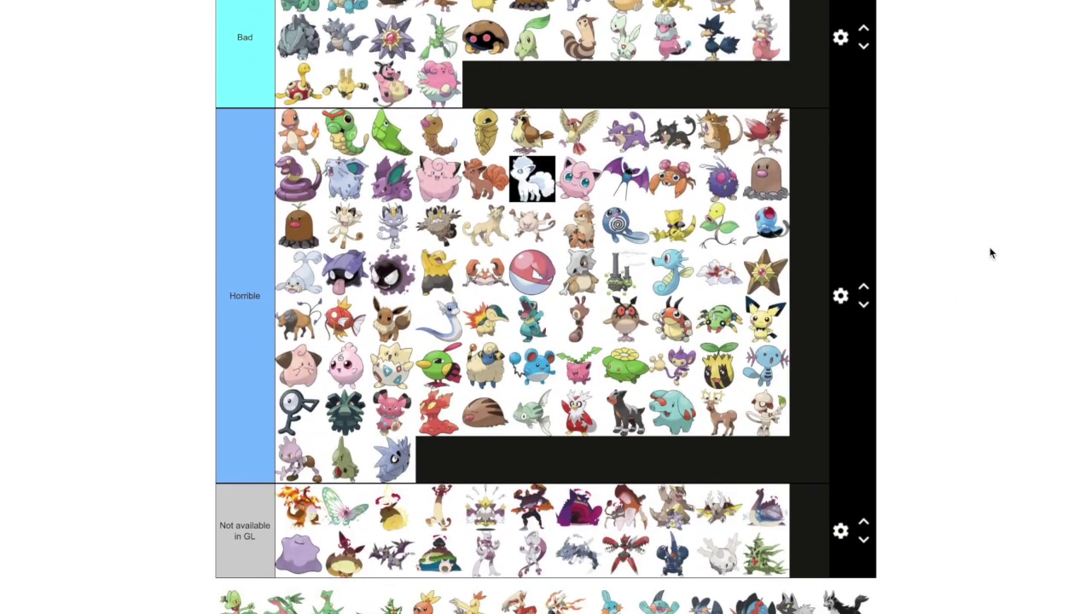
scroll(909, 259, "down", 2)
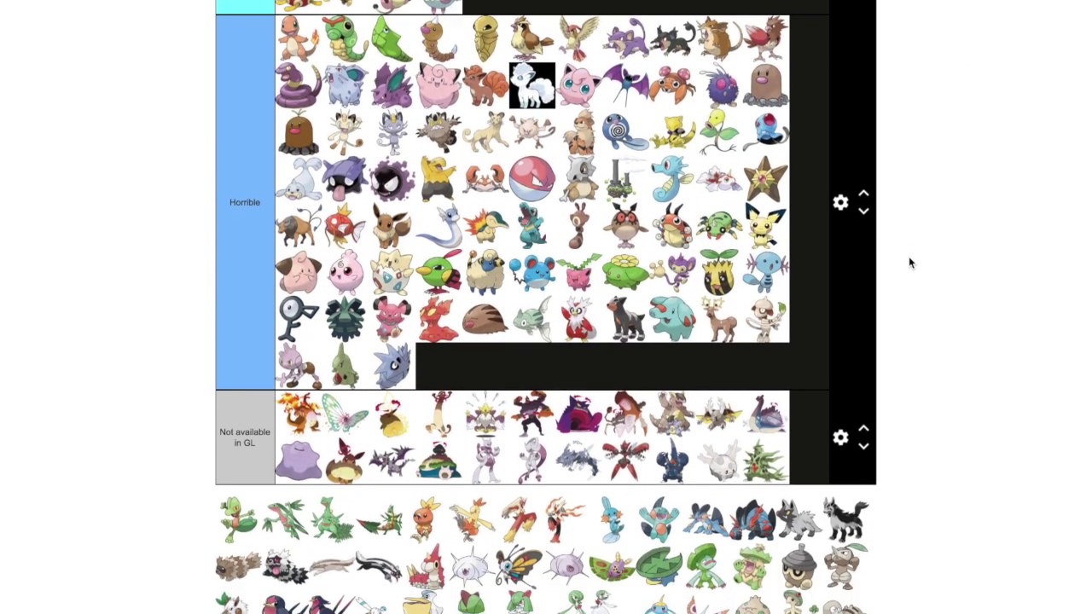
scroll(908, 263, "up", 1)
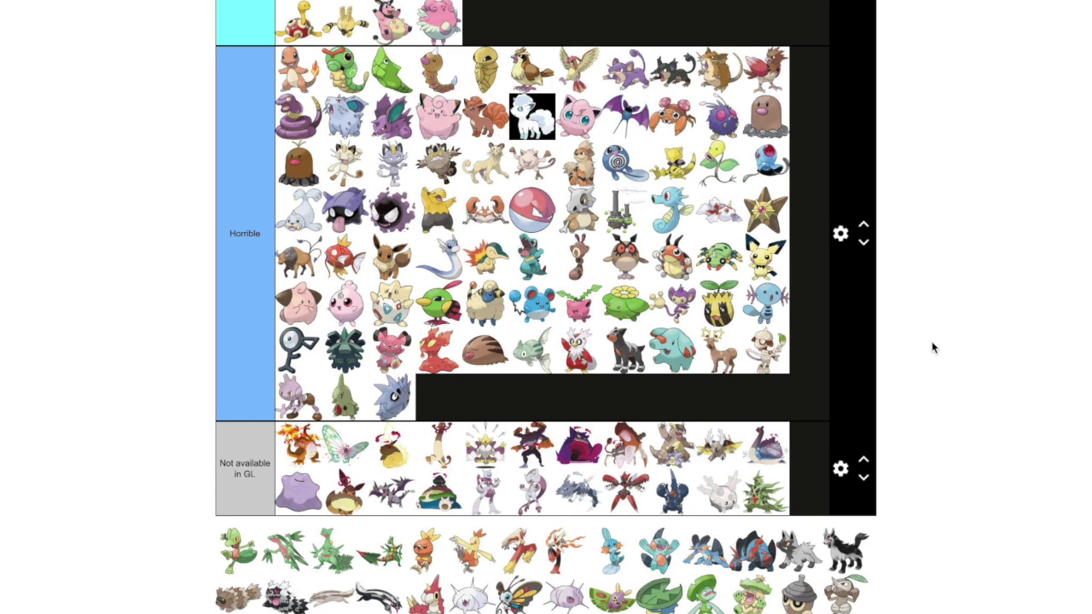
scroll(932, 341, "down", 1)
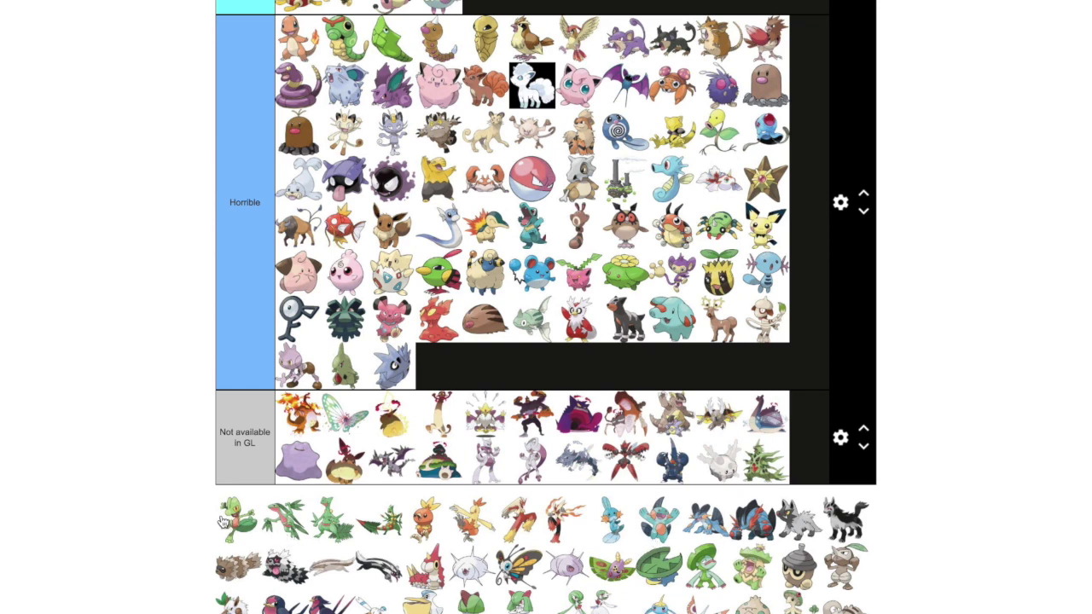
left_click_drag(233, 521, 475, 374)
Place Grovyle at the end of the Extremely spicy tier, then move Oddish there after it
left_click_drag(237, 541, 627, 477)
scroll(1023, 276, "up", 1)
scroll(1022, 285, "up", 8)
scroll(1023, 283, "up", 4)
scroll(1028, 277, "down", 3)
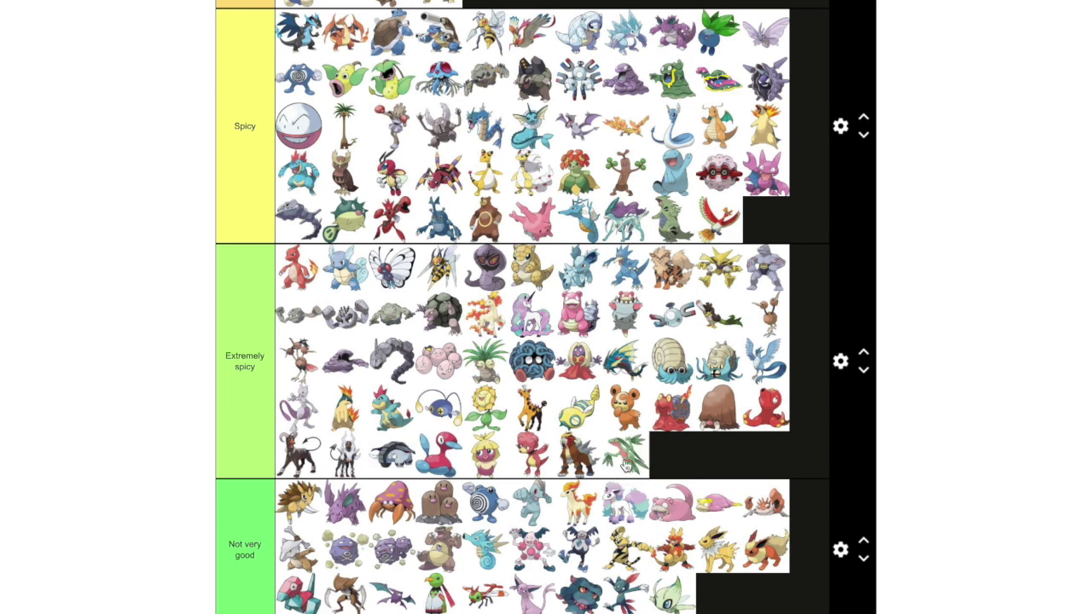
scroll(892, 415, "up", 4)
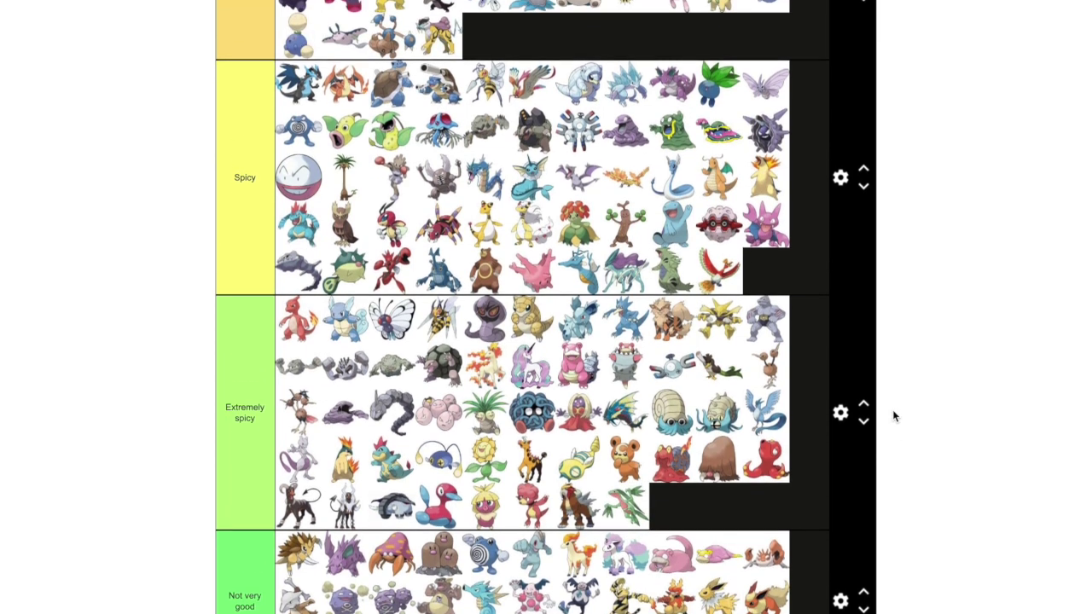
scroll(892, 415, "up", 3)
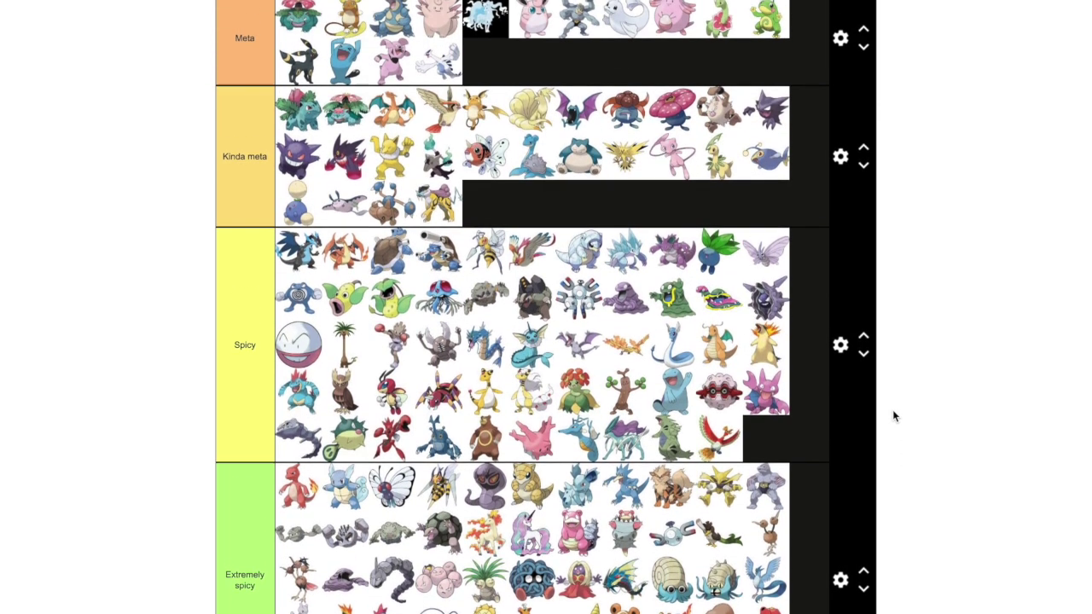
scroll(1072, 245, "up", 2)
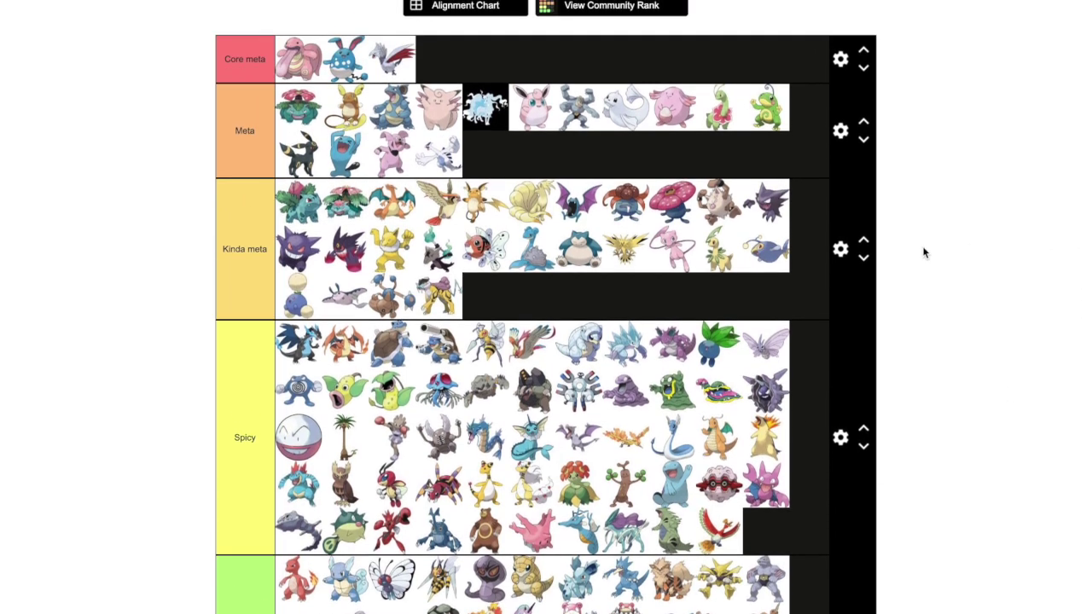
scroll(701, 380, "down", 6)
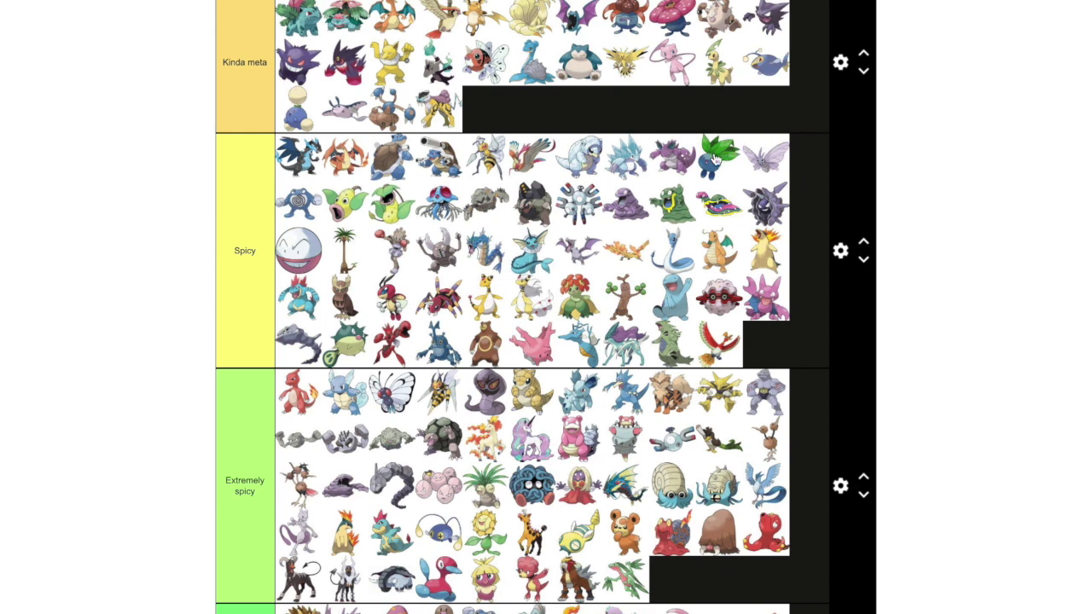
left_click_drag(712, 158, 729, 430)
Scroll back down through the tiers to the unranked pool
scroll(682, 431, "down", 4)
scroll(731, 428, "down", 1)
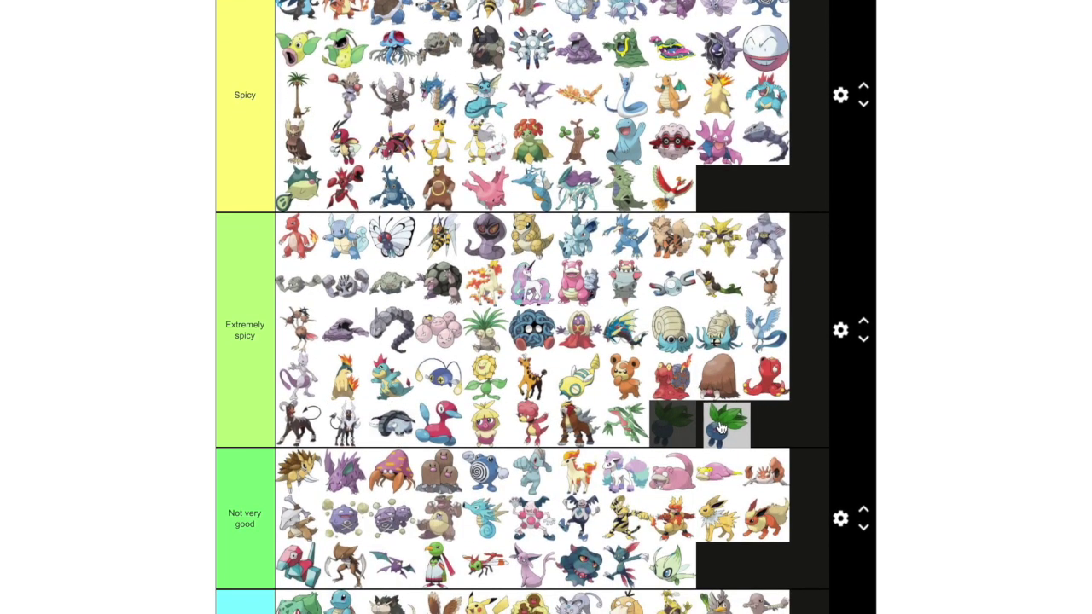
scroll(717, 427, "up", 2)
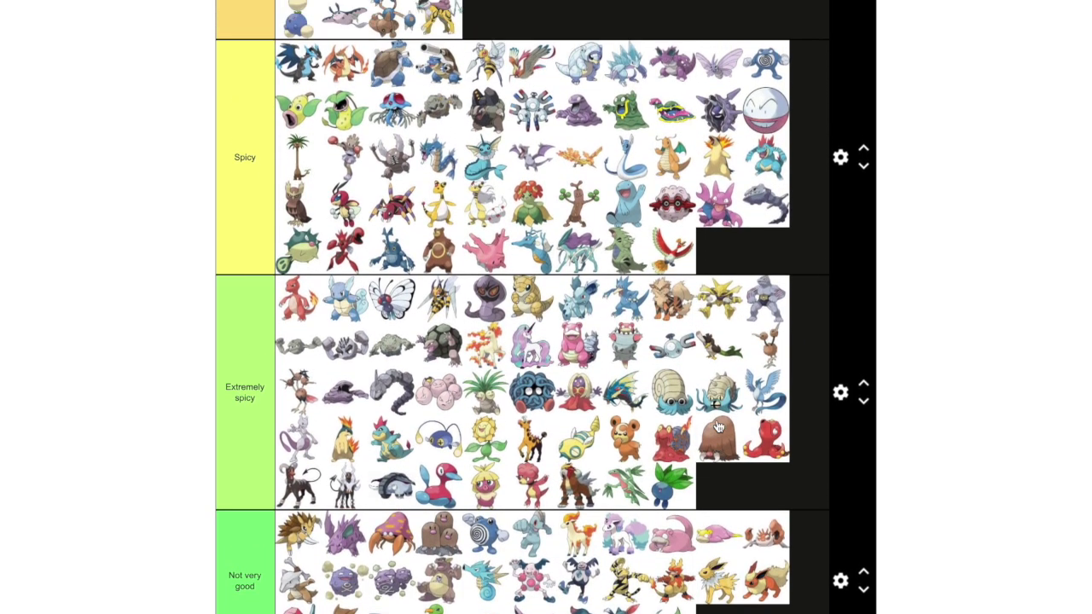
scroll(718, 427, "down", 6)
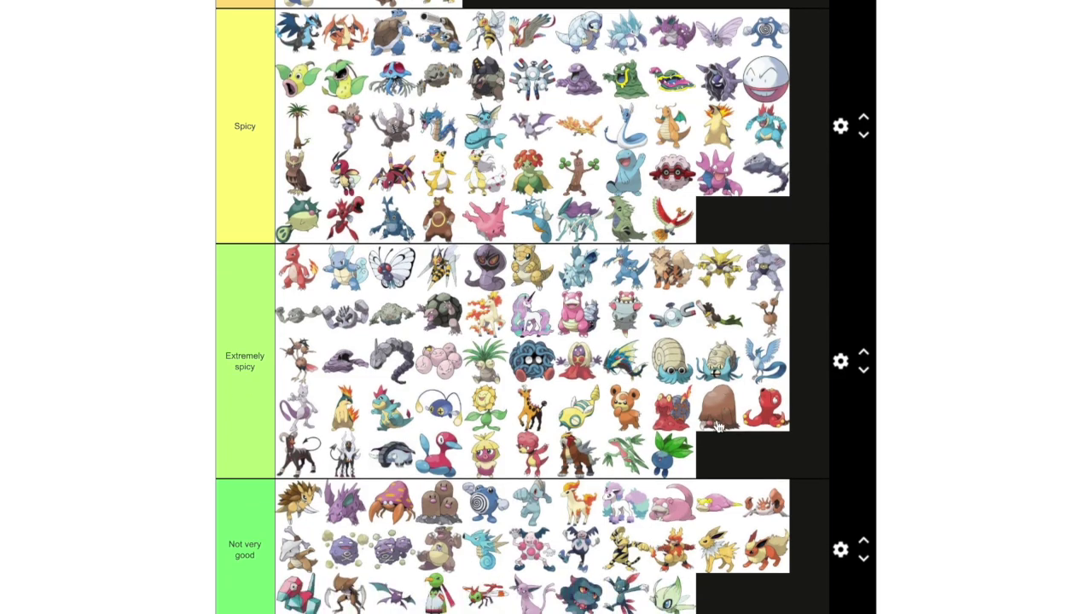
scroll(705, 365, "down", 8)
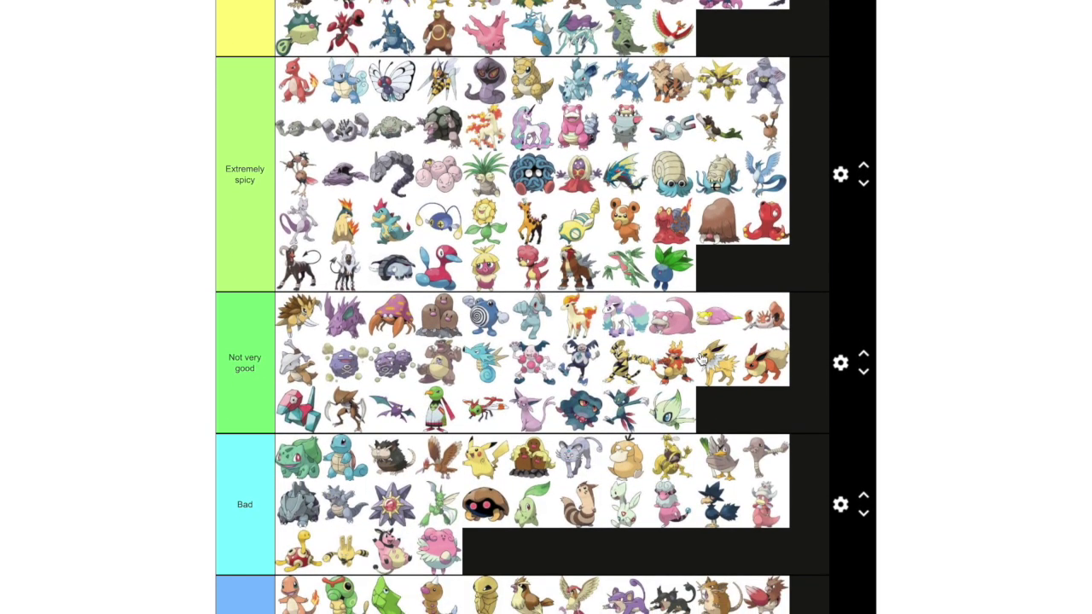
scroll(554, 401, "down", 12)
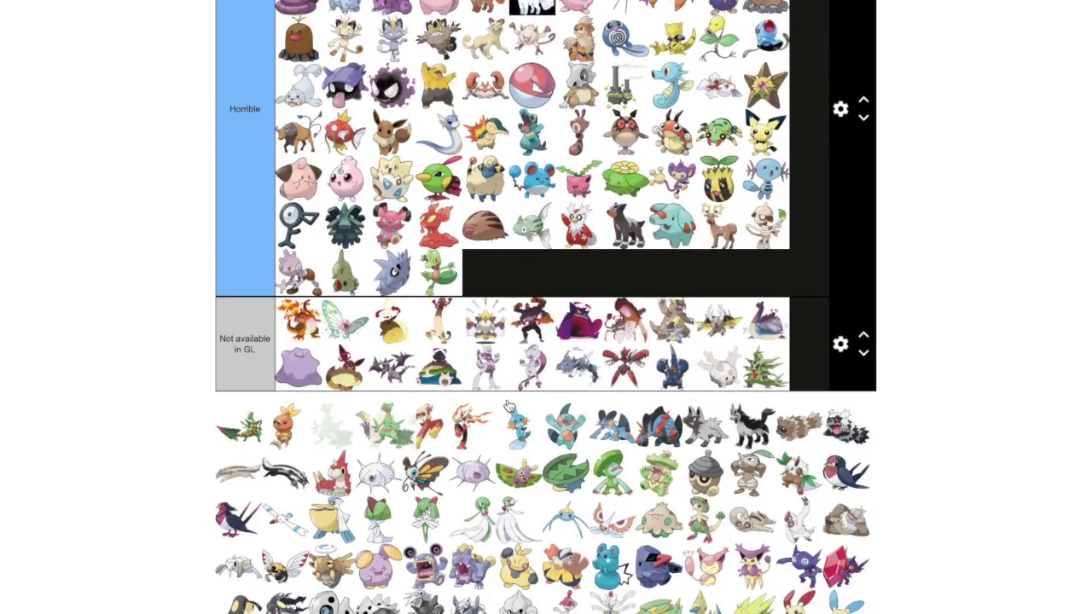
Place Torchic at the end of the Horrible tier, right after Treecko
left_click_drag(508, 406, 744, 344)
scroll(938, 275, "up", 3)
scroll(930, 275, "up", 14)
scroll(927, 274, "up", 7)
scroll(928, 274, "up", 4)
scroll(928, 273, "up", 1)
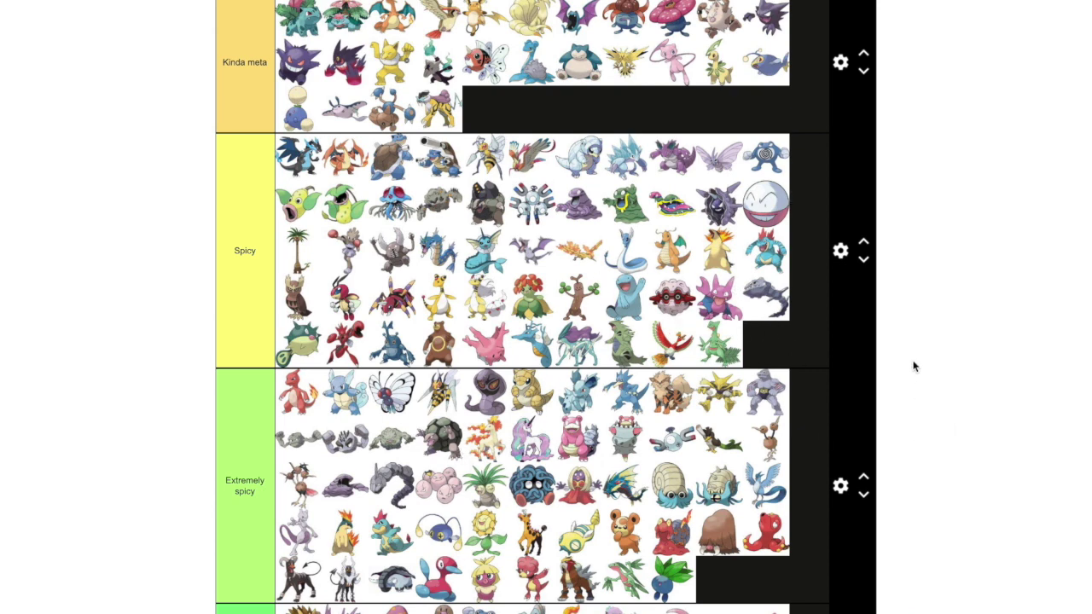
Put Sceptile, first in the pool, into the Not available in GL tier
scroll(912, 366, "down", 1)
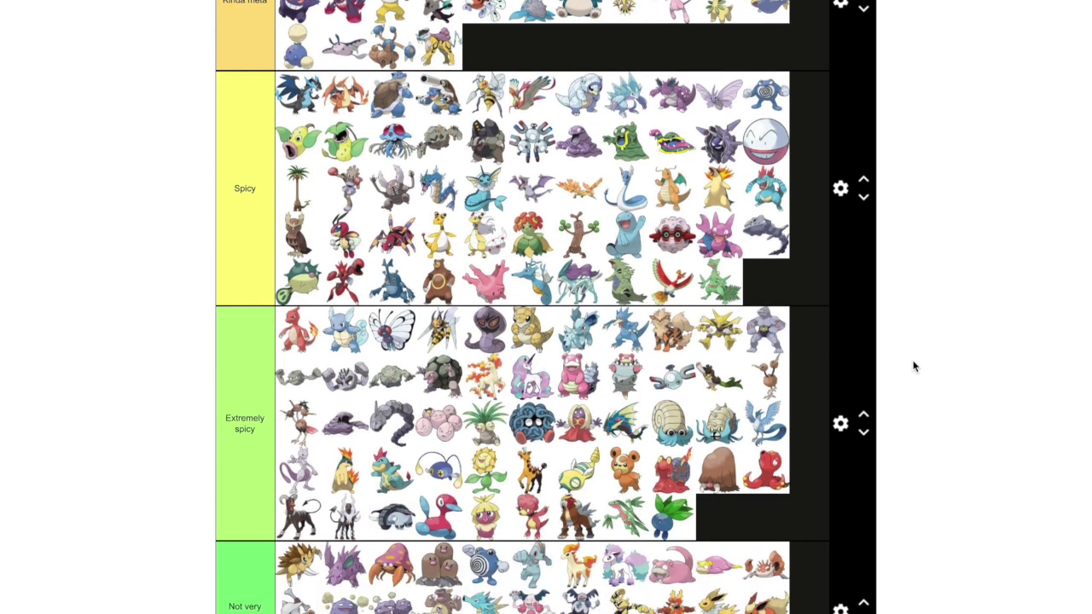
scroll(913, 366, "down", 1)
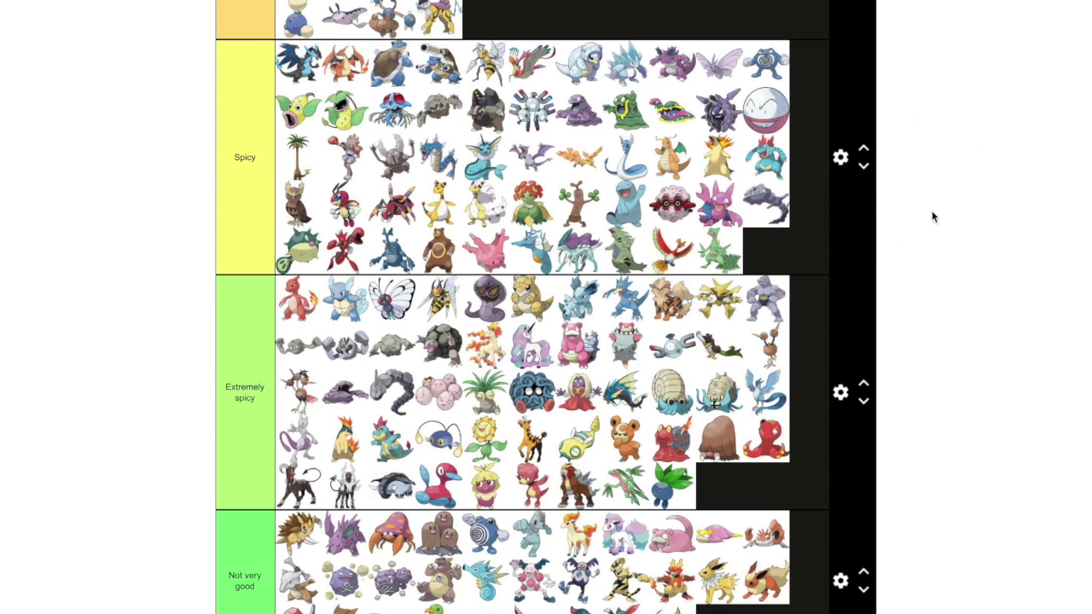
scroll(932, 217, "down", 1)
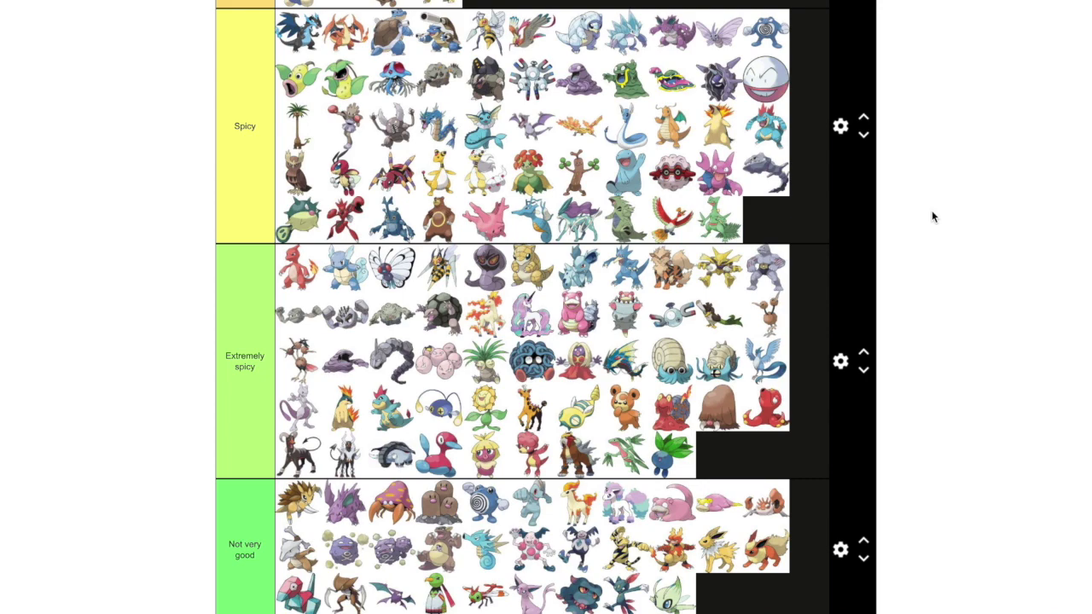
scroll(932, 218, "down", 5)
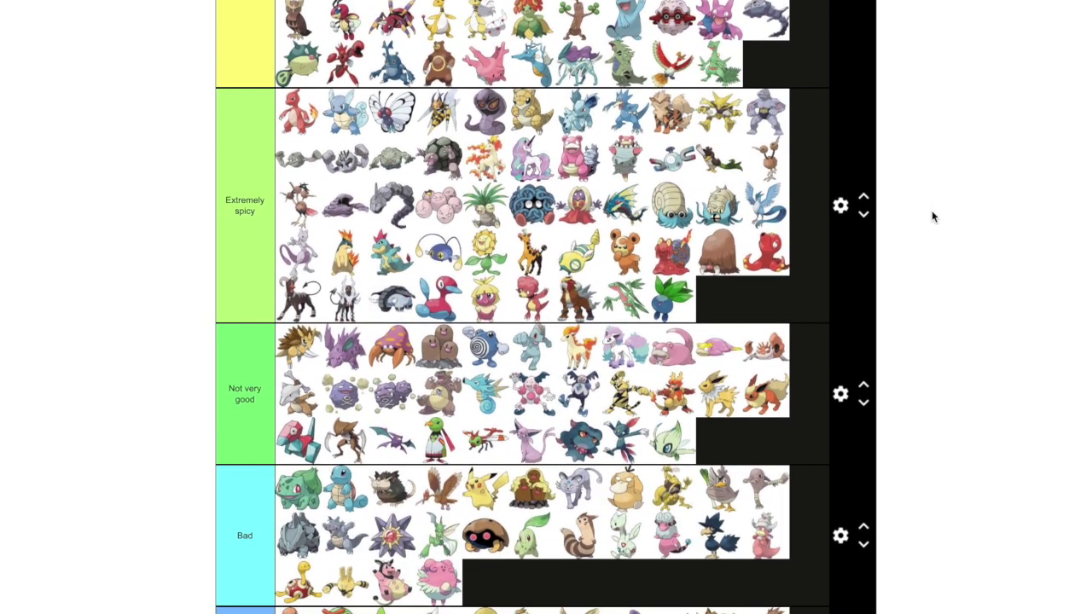
scroll(932, 217, "down", 20)
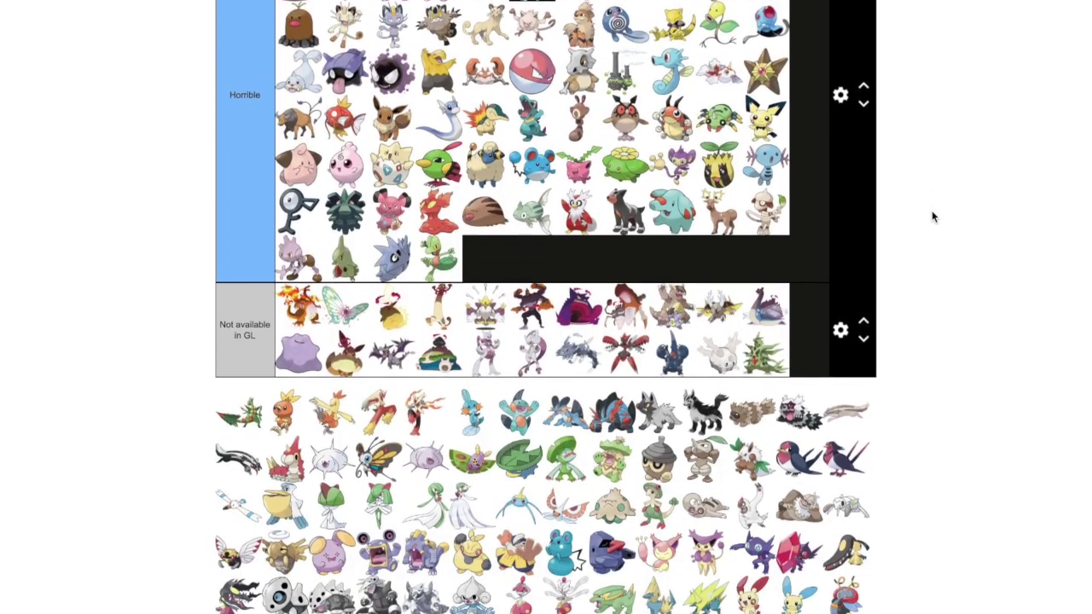
scroll(932, 216, "down", 1)
left_click_drag(239, 394, 663, 383)
left_click_drag(239, 441, 519, 245)
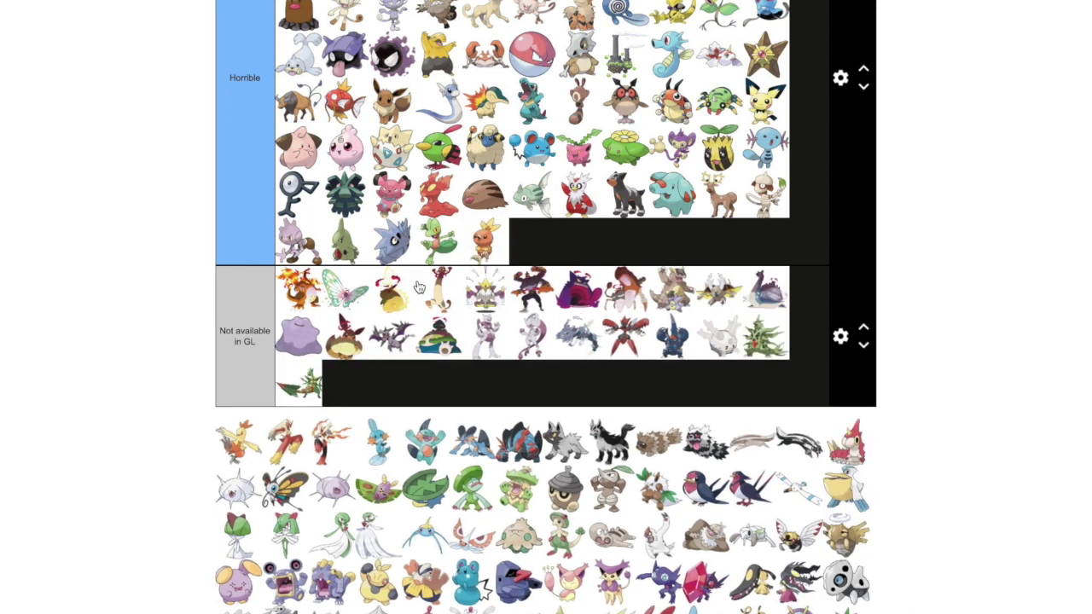
left_click_drag(252, 414, 535, 470)
scroll(921, 267, "up", 1)
scroll(921, 267, "up", 7)
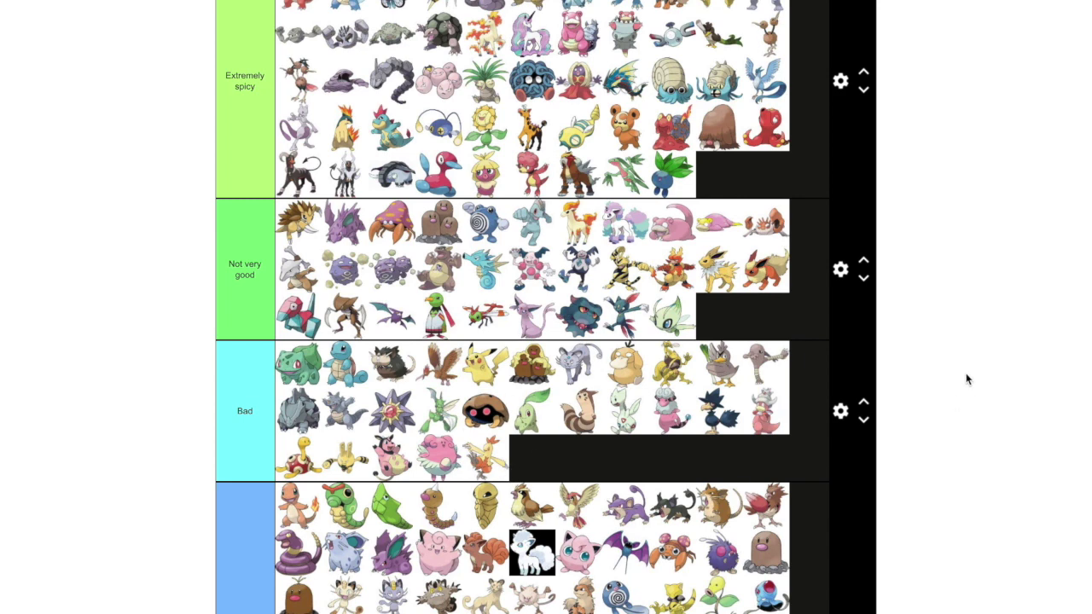
scroll(966, 379, "down", 2)
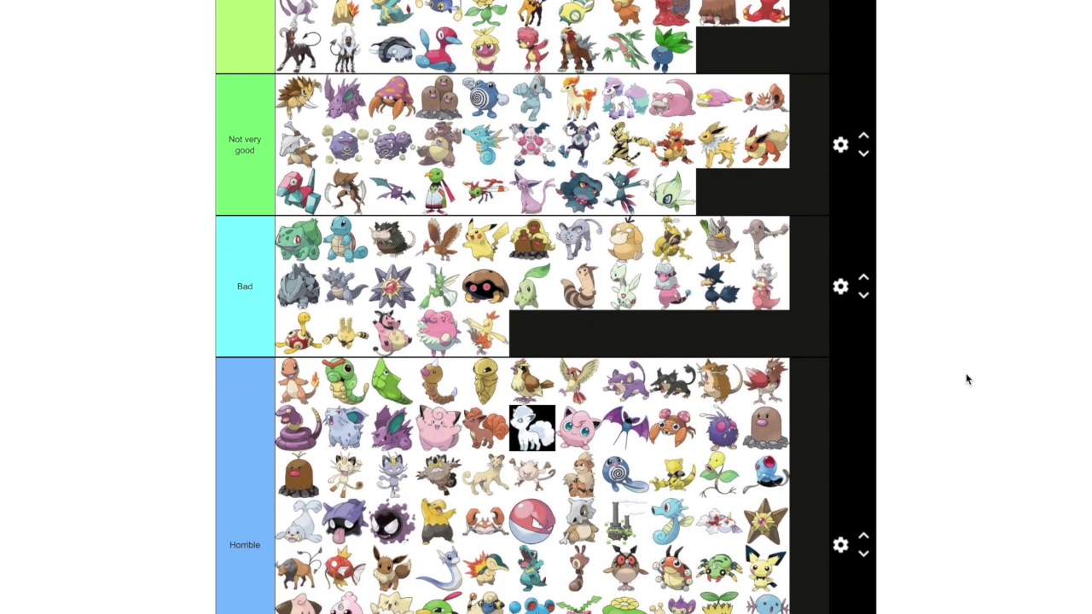
scroll(966, 378, "down", 4)
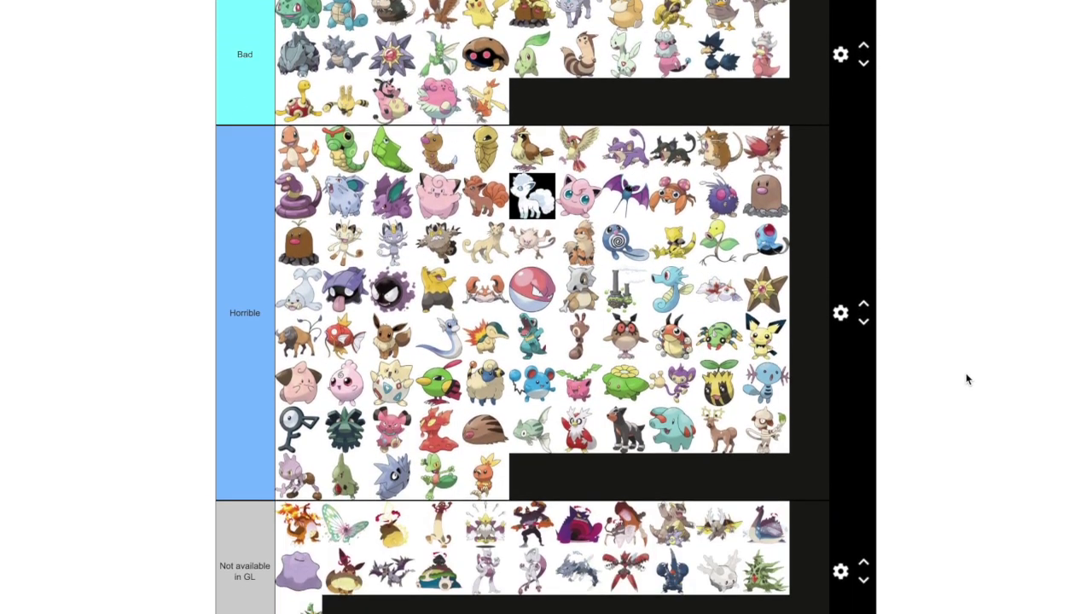
scroll(966, 379, "down", 2)
left_click_drag(281, 541, 776, 443)
scroll(947, 313, "up", 1)
scroll(945, 318, "up", 10)
scroll(950, 324, "up", 2)
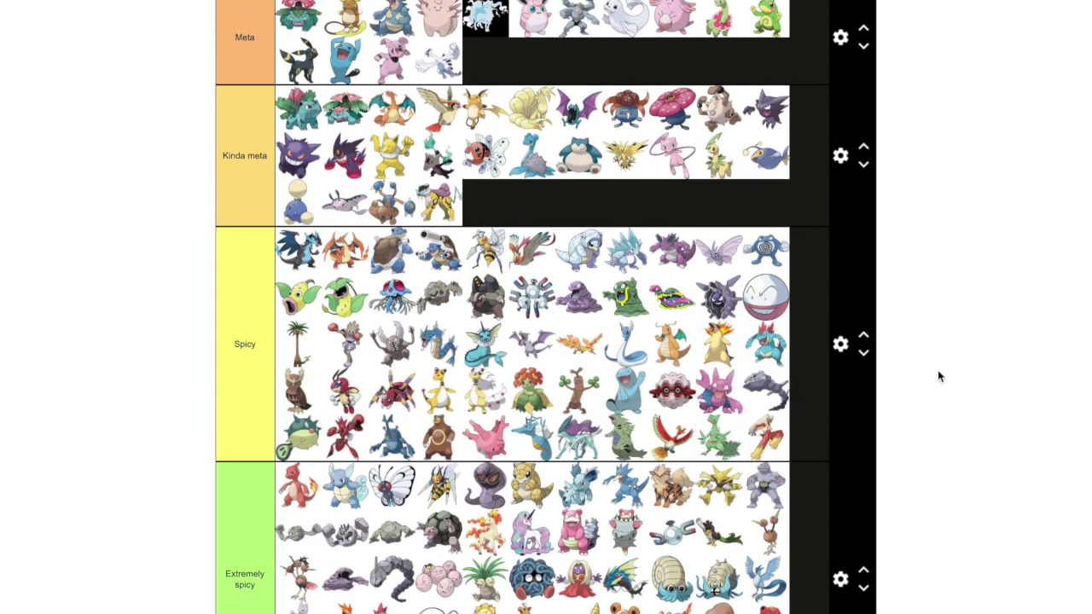
scroll(938, 376, "down", 3)
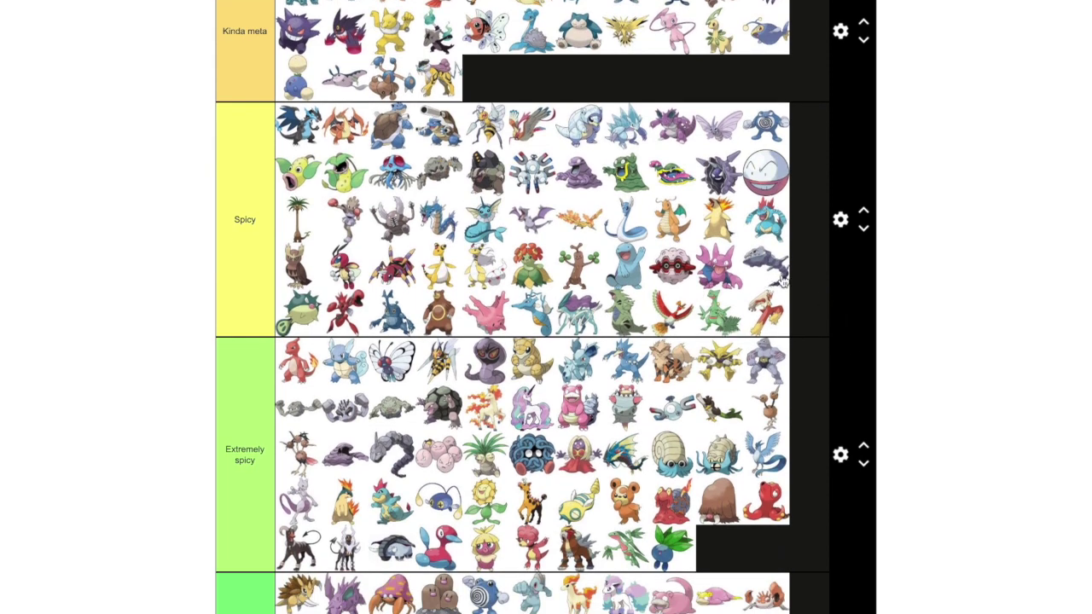
scroll(782, 281, "down", 2)
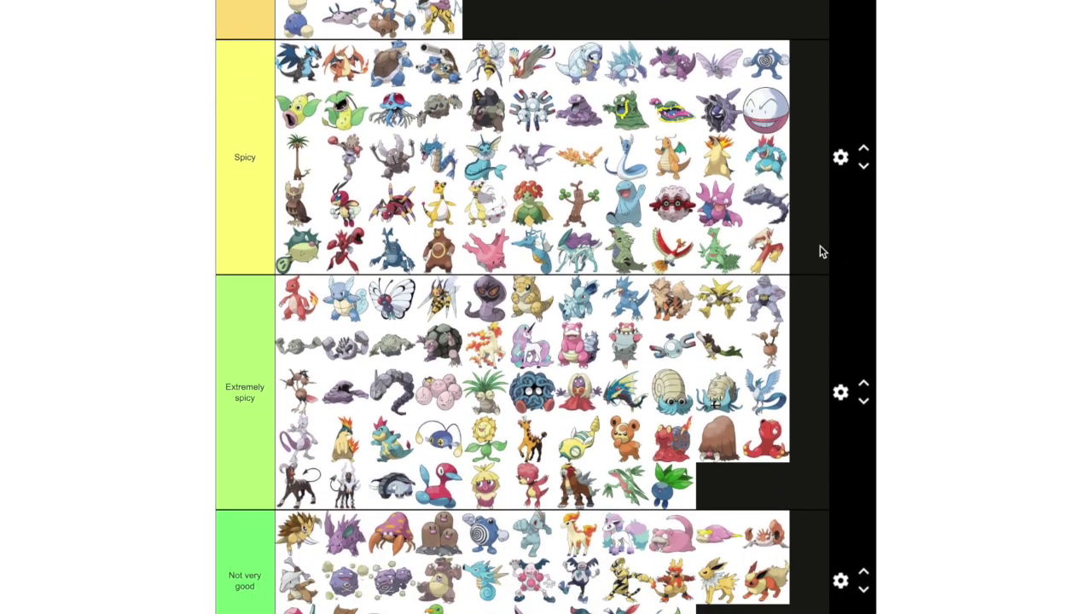
scroll(821, 253, "down", 3)
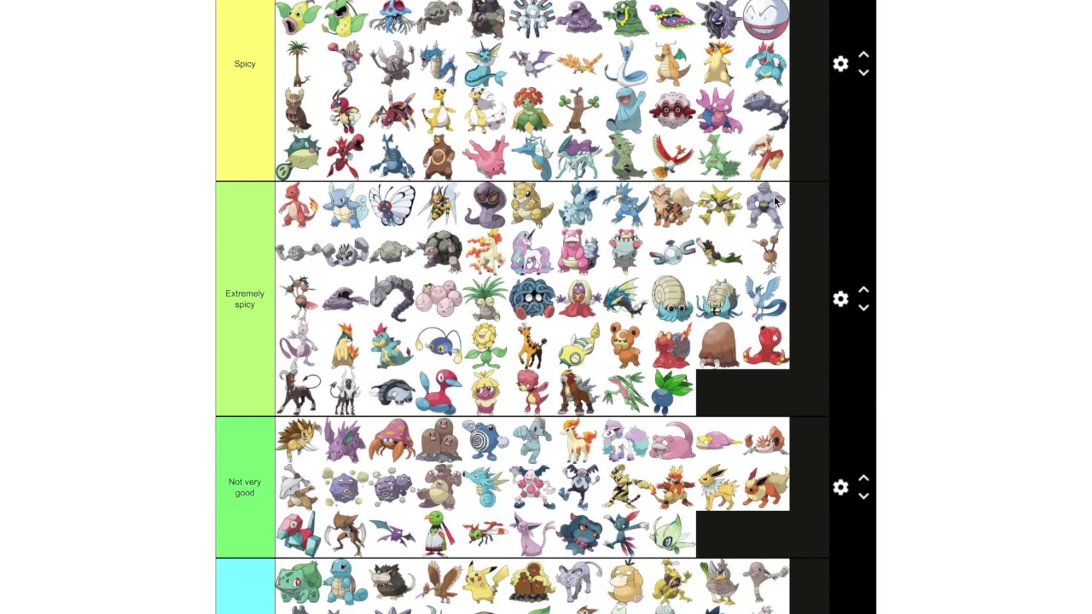
scroll(865, 165, "down", 12)
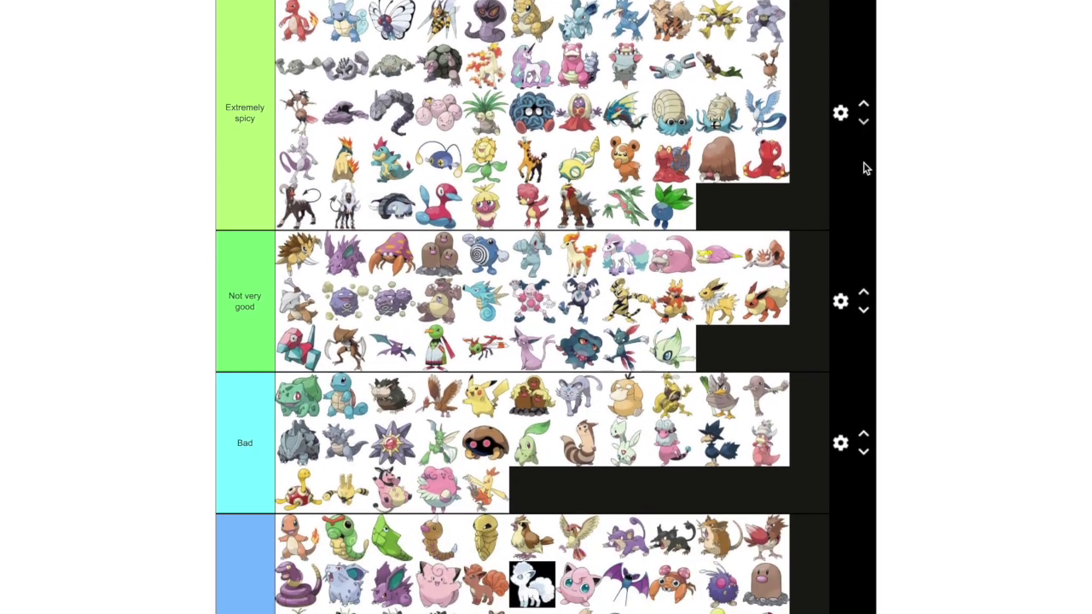
scroll(539, 311, "down", 15)
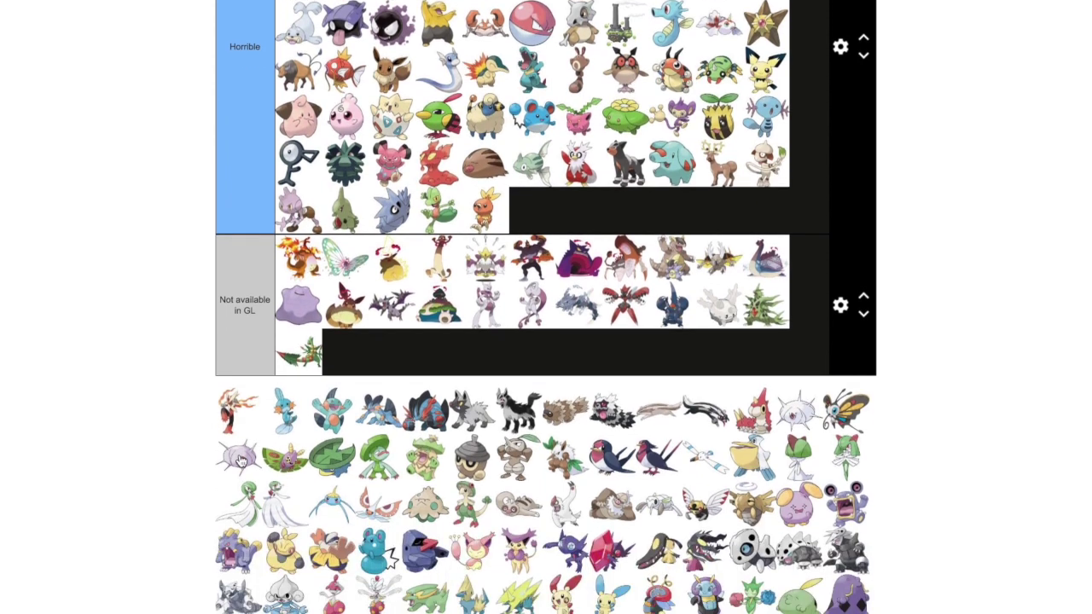
Rank Blaziken as Not available in GL and Mudkip as Horrible
left_click_drag(237, 411, 575, 219)
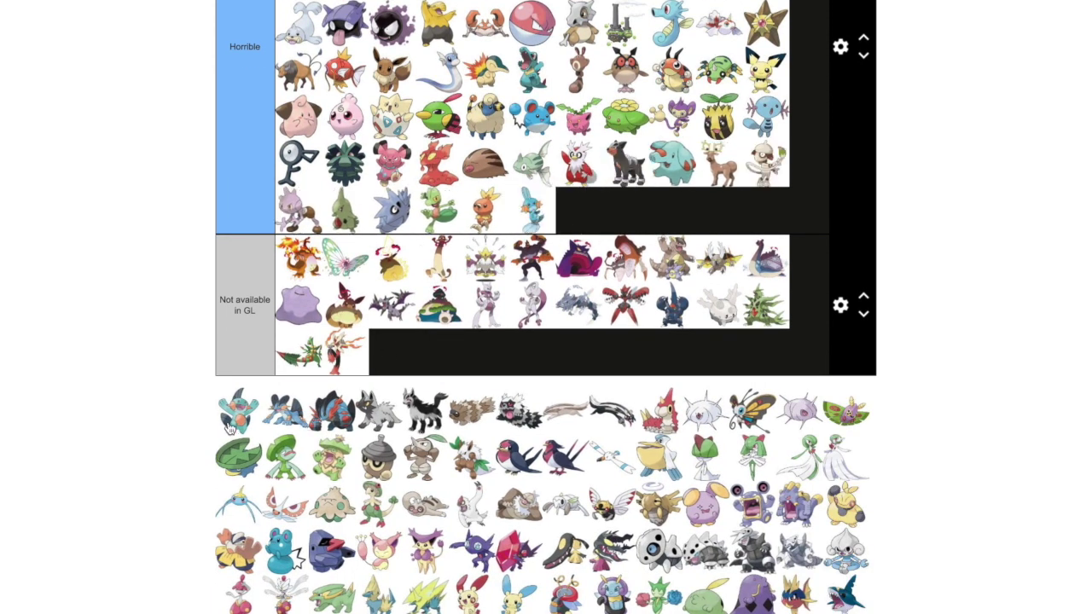
left_click_drag(229, 428, 337, 559)
scroll(970, 305, "up", 5)
scroll(975, 318, "up", 20)
scroll(975, 318, "up", 6)
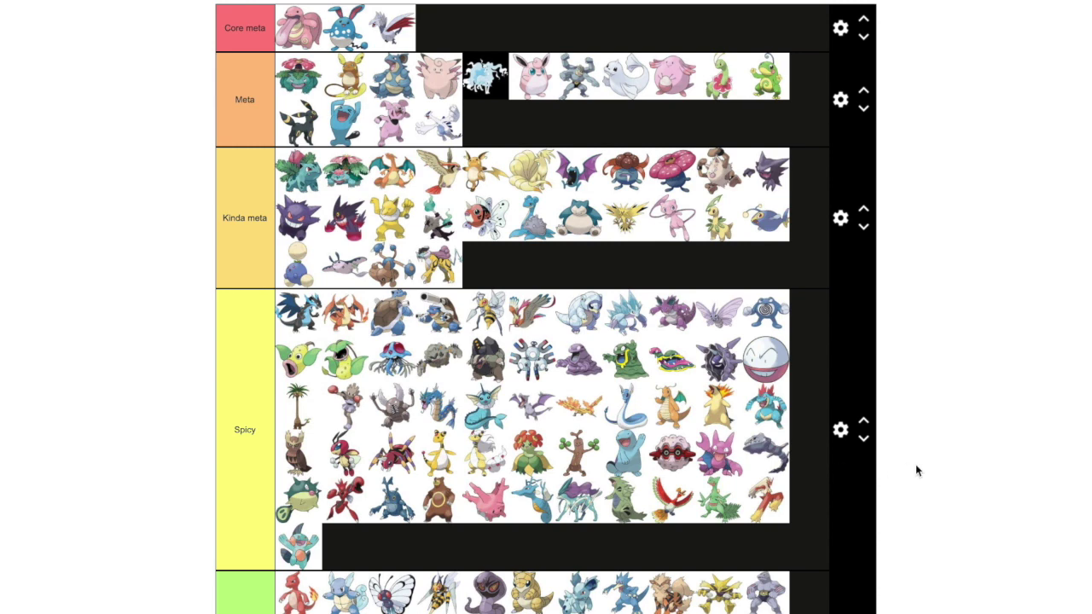
Add Marshtomp to the end of the Spicy tier
scroll(915, 464, "down", 2)
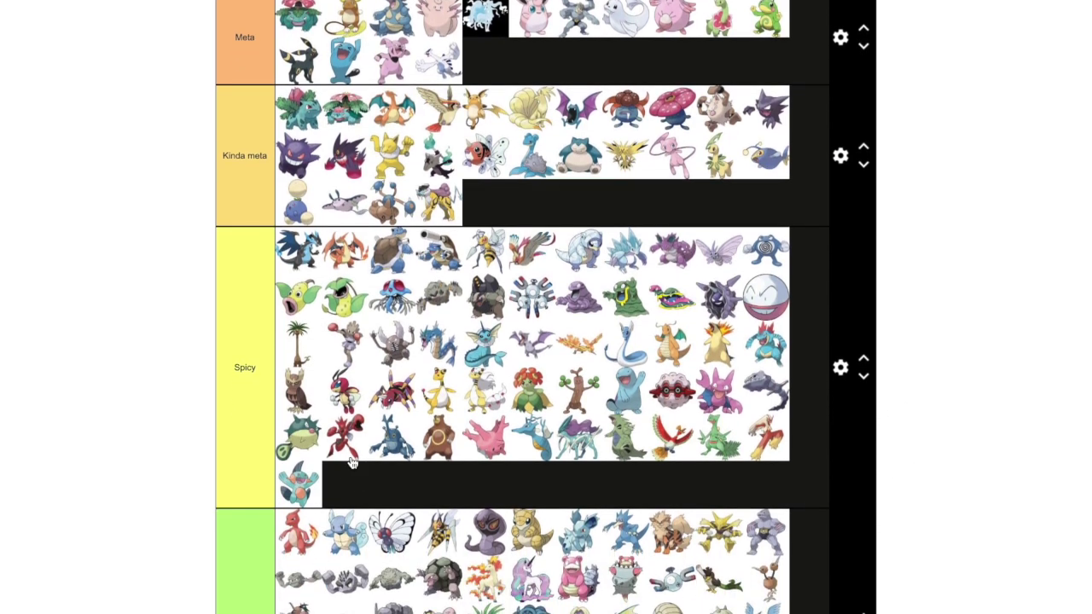
scroll(893, 326, "down", 4)
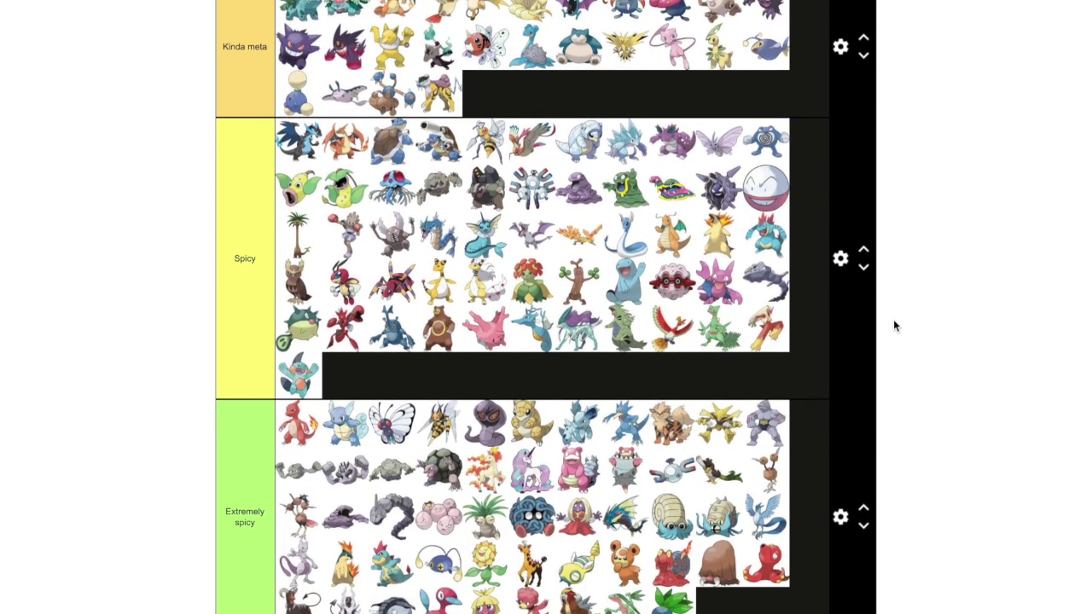
scroll(446, 499, "down", 10)
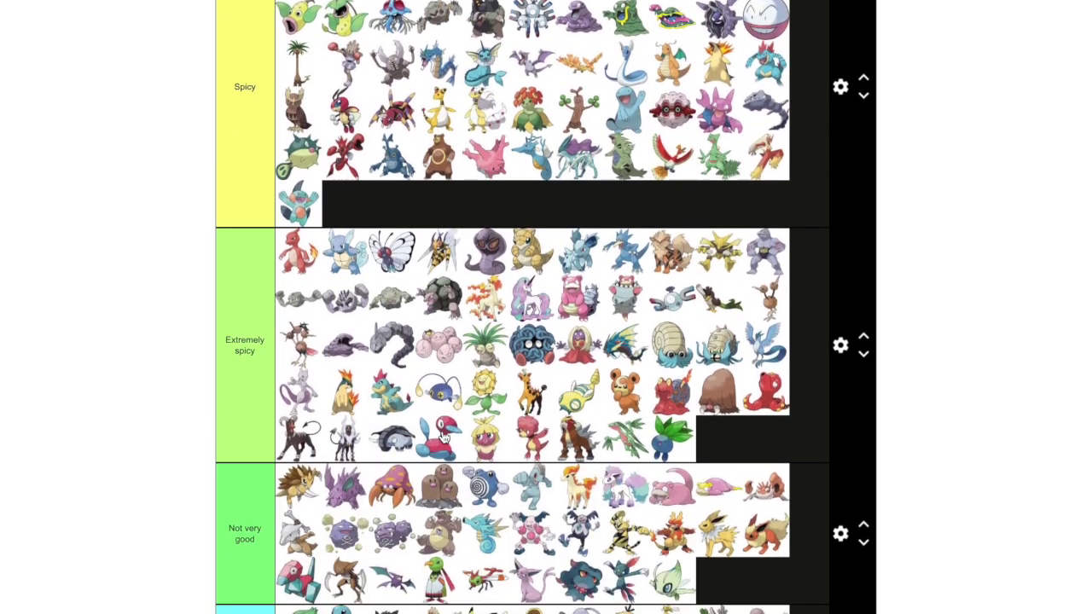
scroll(442, 437, "down", 18)
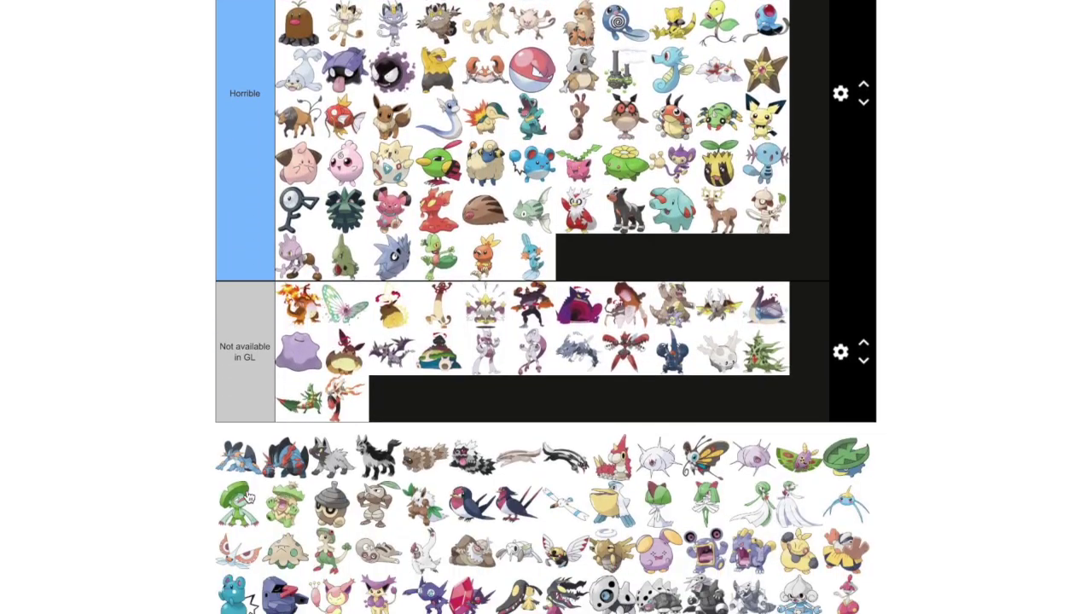
left_click_drag(237, 461, 563, 223)
Drop Swampert at the end of the Meta tier and return to the unranked pool
scroll(997, 309, "up", 3)
scroll(996, 312, "up", 20)
scroll(996, 313, "up", 11)
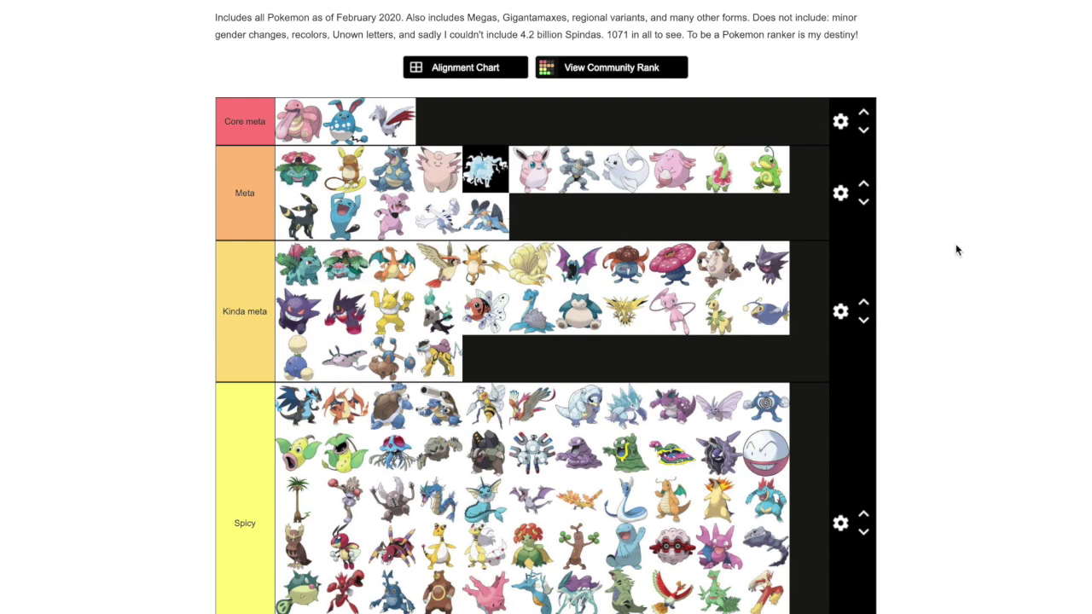
scroll(956, 249, "down", 3)
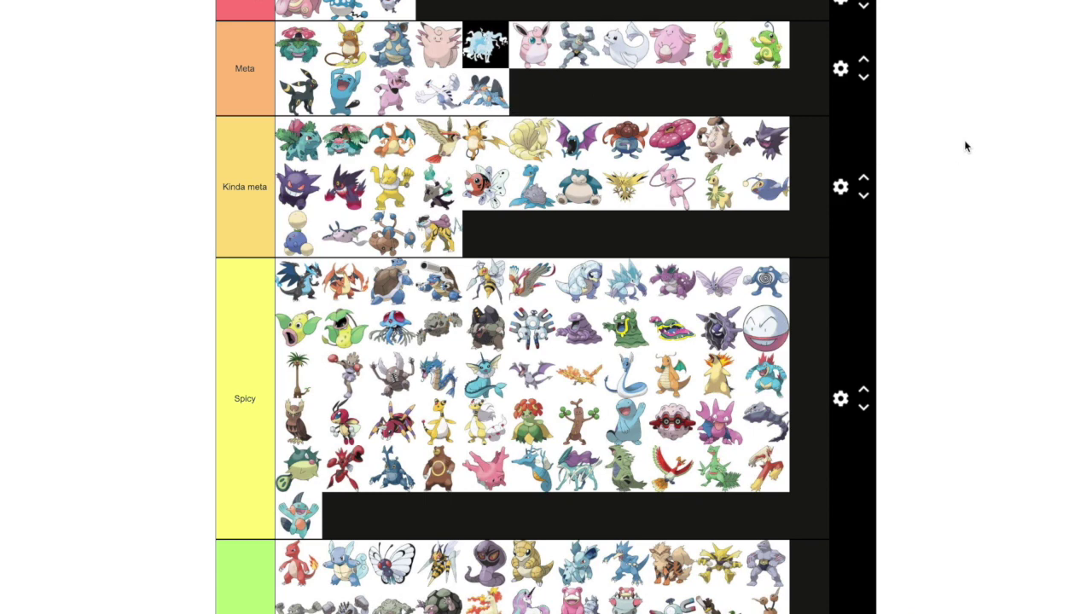
scroll(966, 147, "down", 1)
scroll(966, 147, "up", 3)
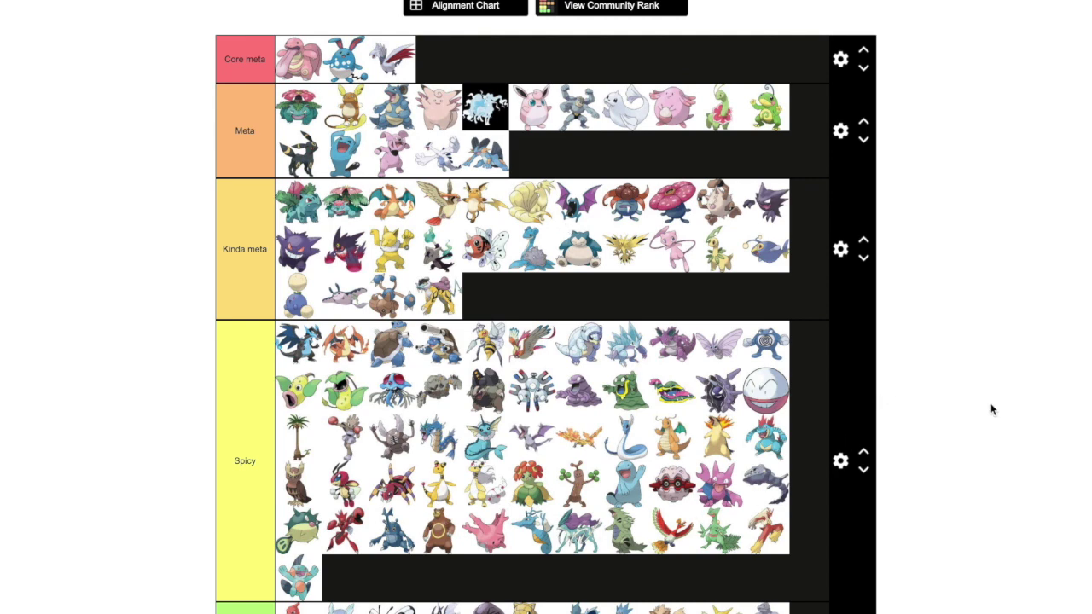
scroll(992, 409, "down", 3)
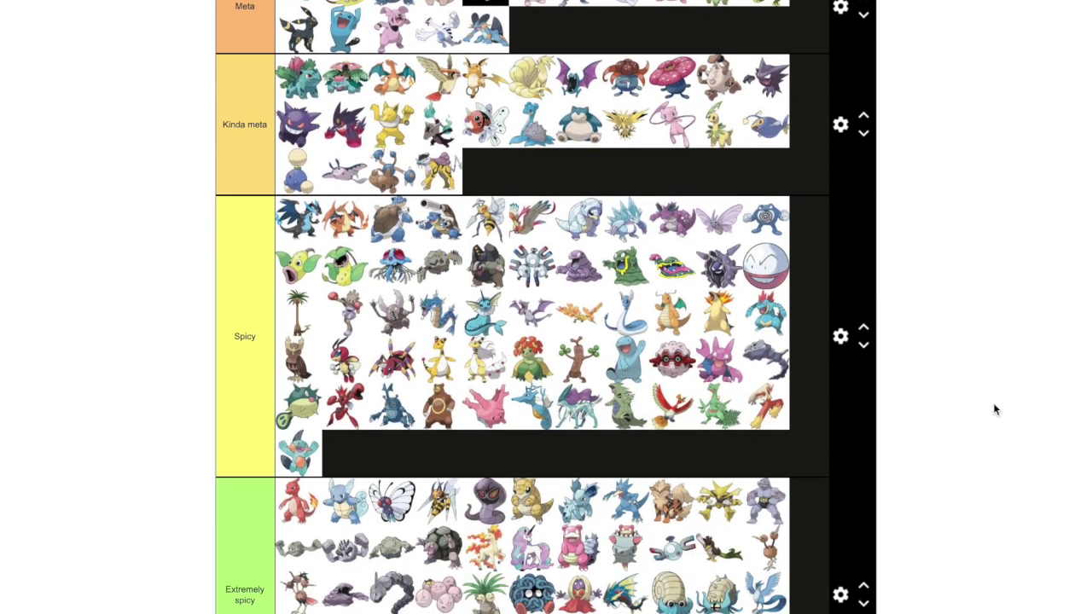
scroll(994, 409, "down", 13)
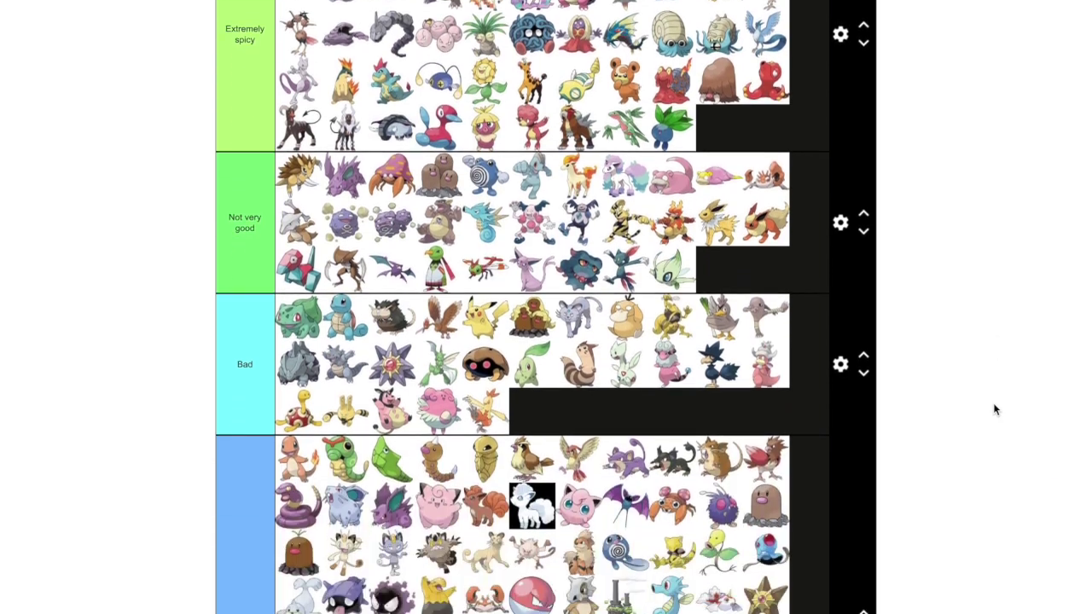
scroll(994, 409, "down", 15)
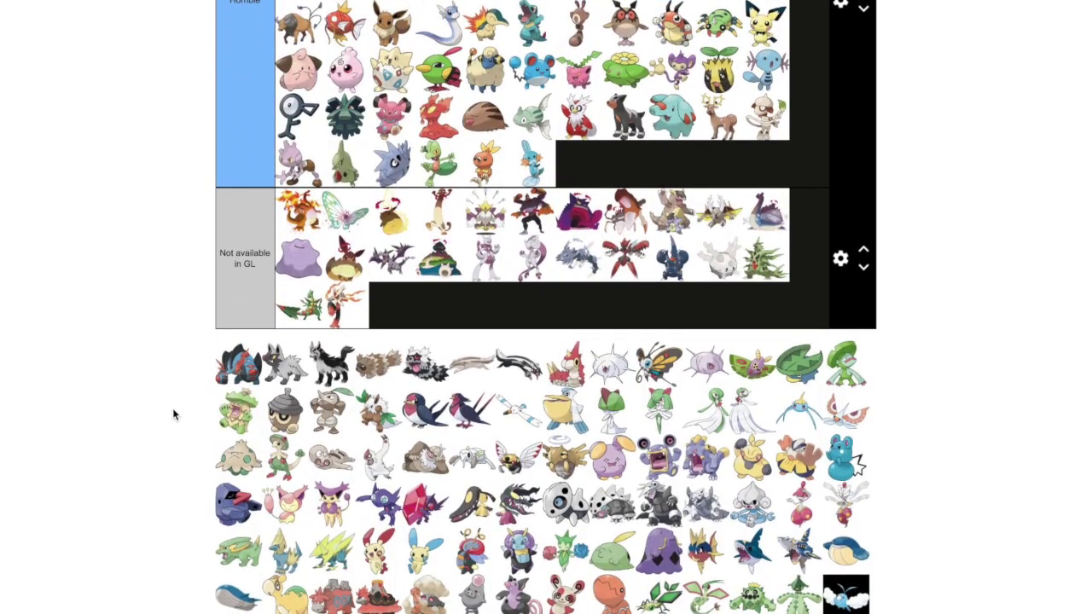
Put Mega Swampert in Not available in GL and Poochyena at the end of Horrible
left_click_drag(237, 367, 636, 166)
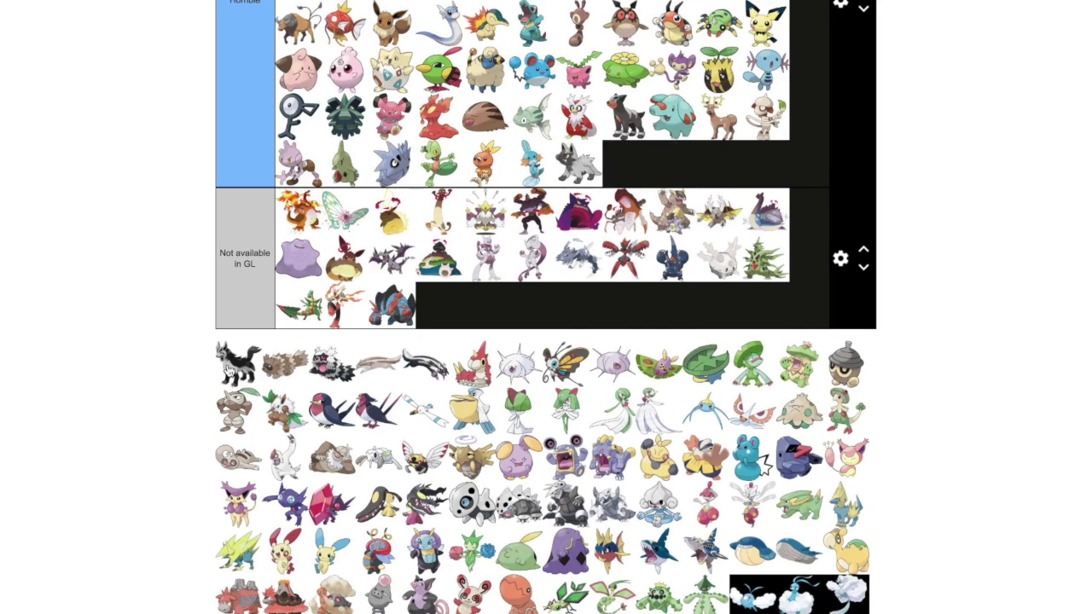
left_click_drag(237, 365, 742, 450)
scroll(914, 224, "up", 5)
scroll(913, 226, "up", 7)
scroll(913, 226, "up", 5)
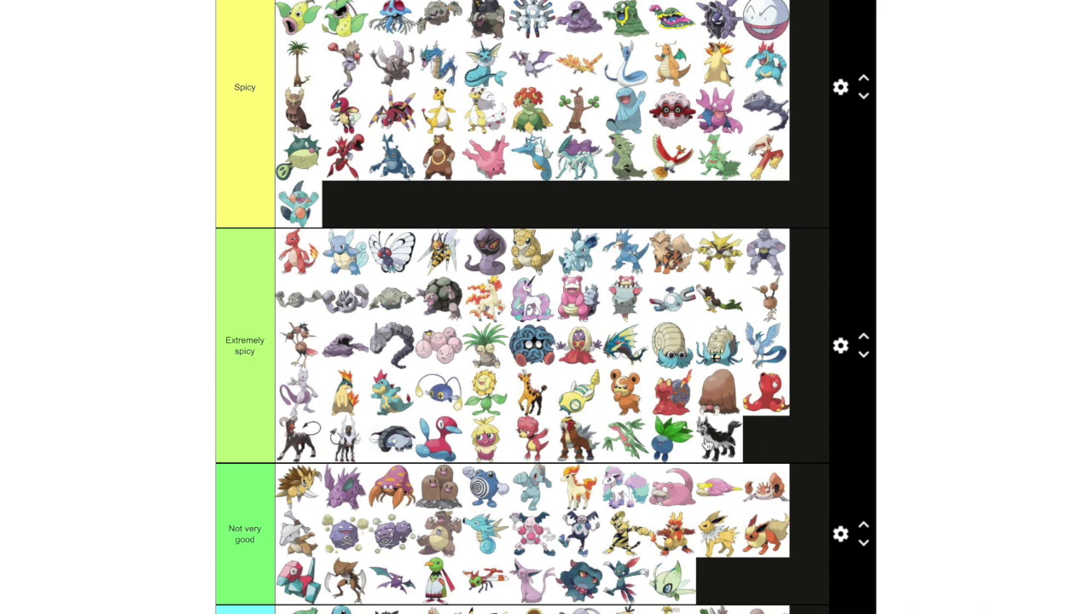
Drop Mightyena after Oddish in Extremely spicy and add both Zigzagoon forms to Horrible
scroll(933, 365, "down", 1)
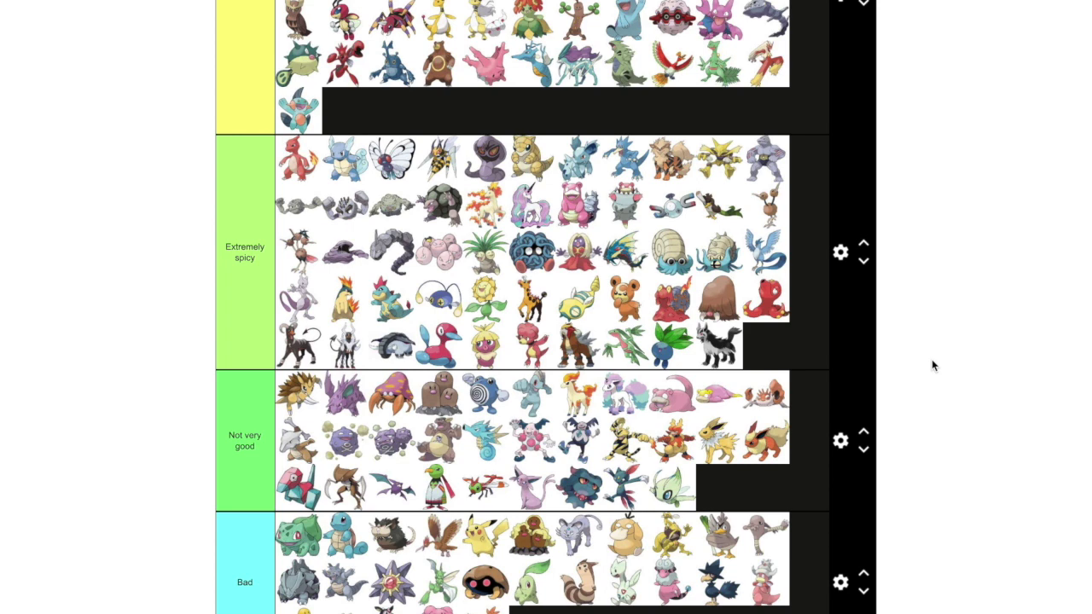
scroll(932, 360, "down", 1)
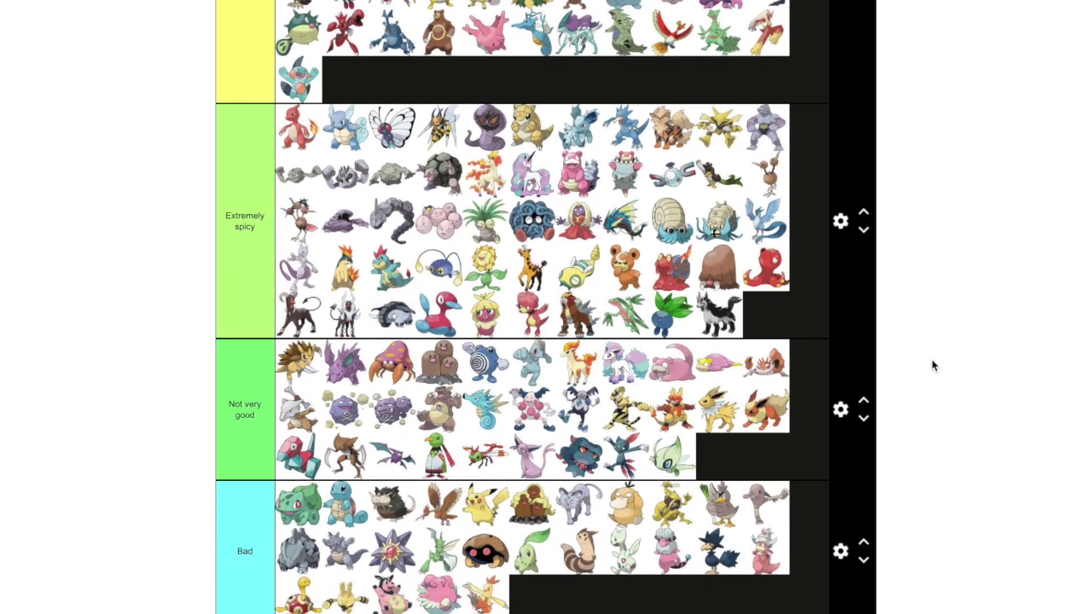
scroll(931, 365, "down", 4)
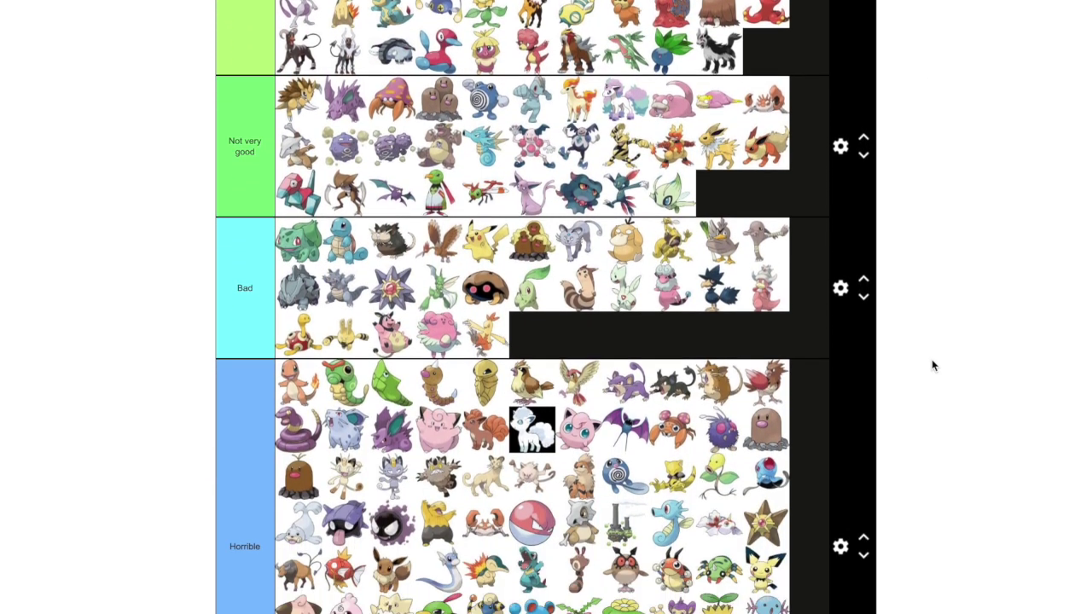
scroll(931, 363, "down", 5)
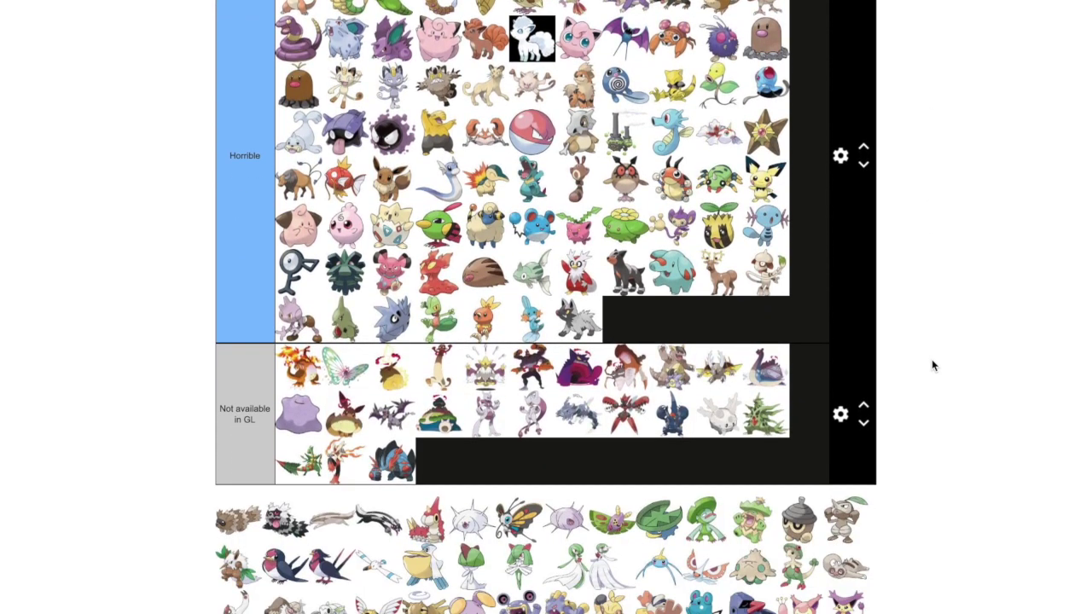
left_click_drag(239, 520, 674, 321)
left_click_drag(237, 525, 664, 331)
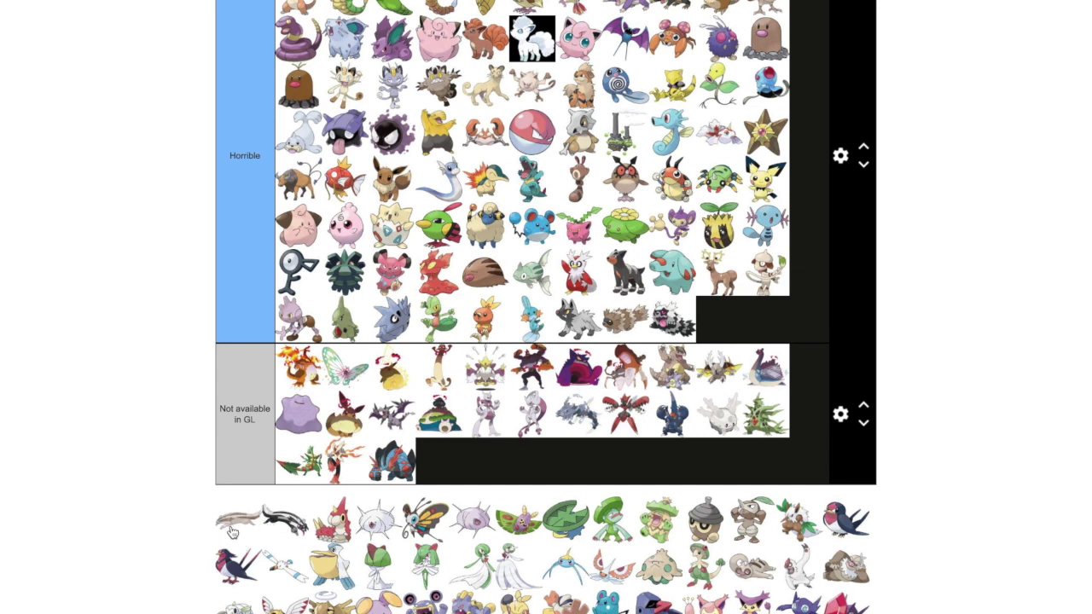
Place Linoone at the end of the Spicy tier, after Marshtomp
left_click_drag(232, 530, 502, 272)
scroll(967, 309, "up", 2)
scroll(971, 317, "up", 8)
scroll(971, 318, "up", 3)
scroll(500, 272, "up", 4)
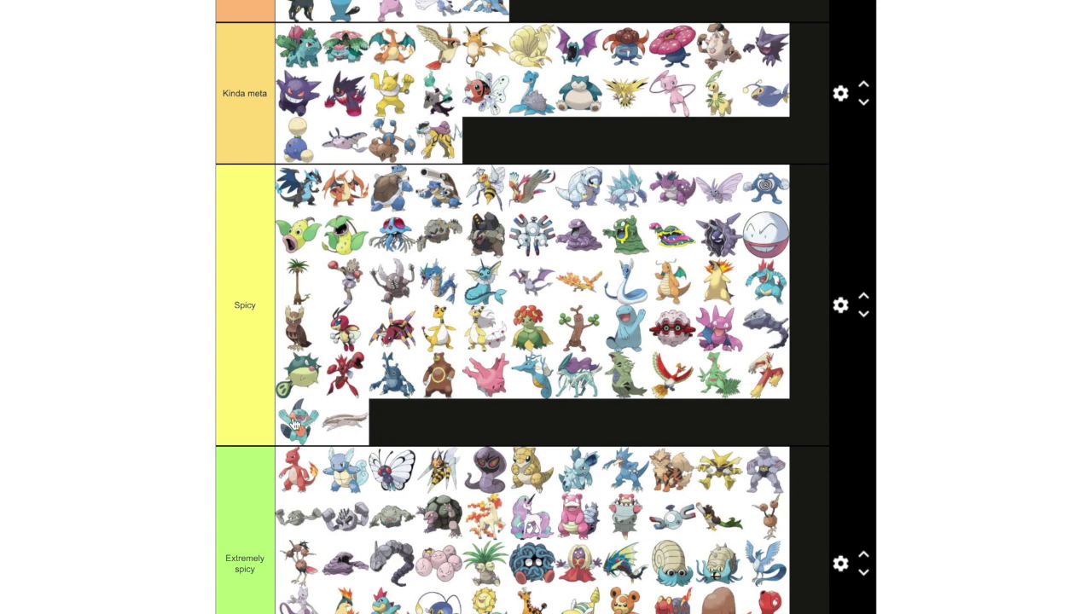
Promote Marshtomp from the Spicy tier to Kinda meta
left_click_drag(295, 425, 501, 146)
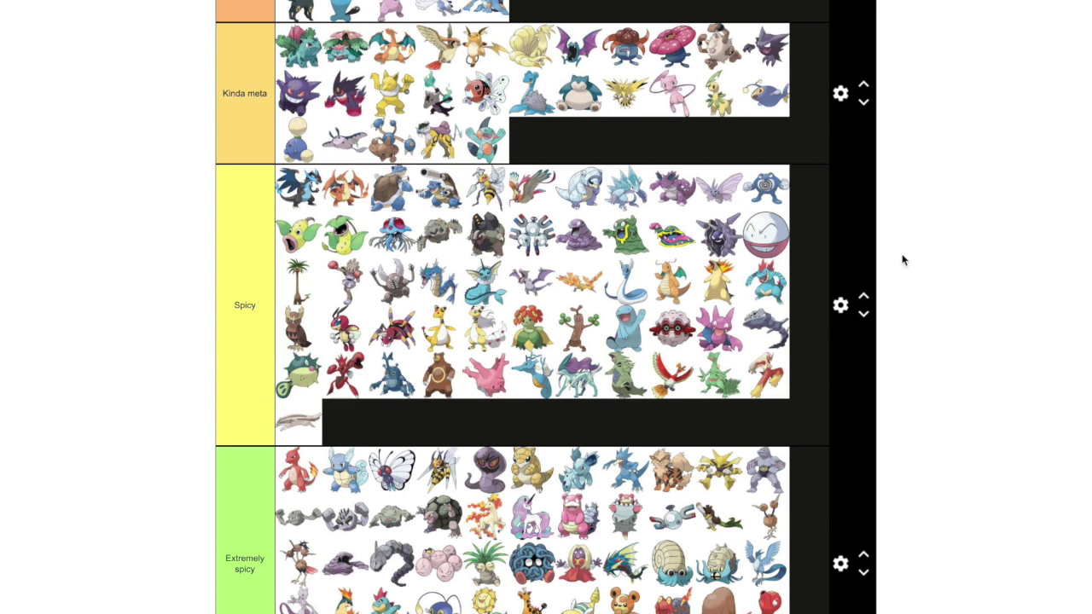
scroll(932, 241, "up", 1)
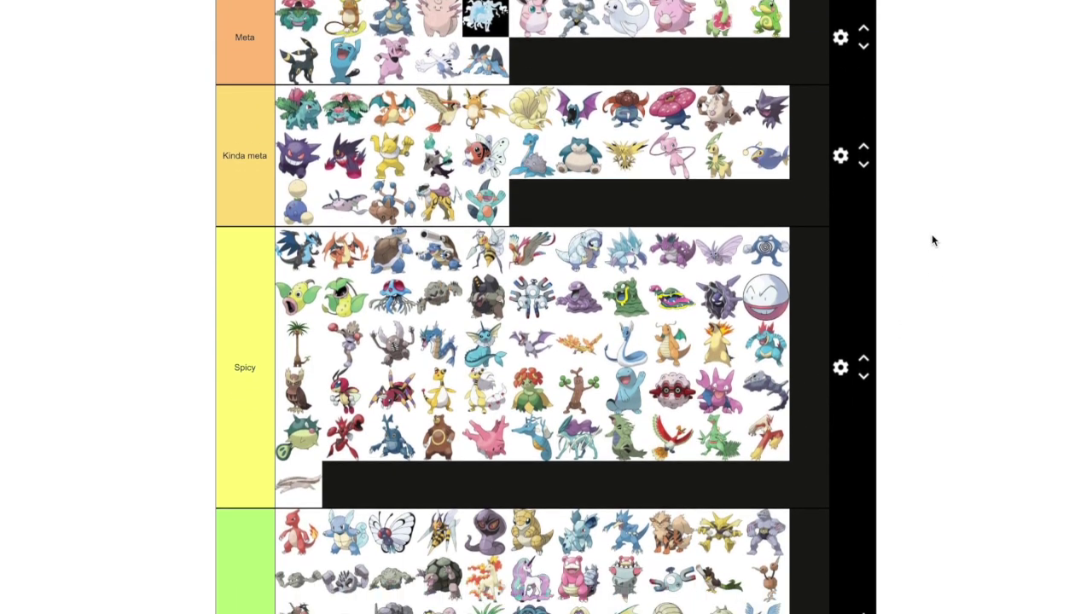
scroll(990, 240, "down", 1)
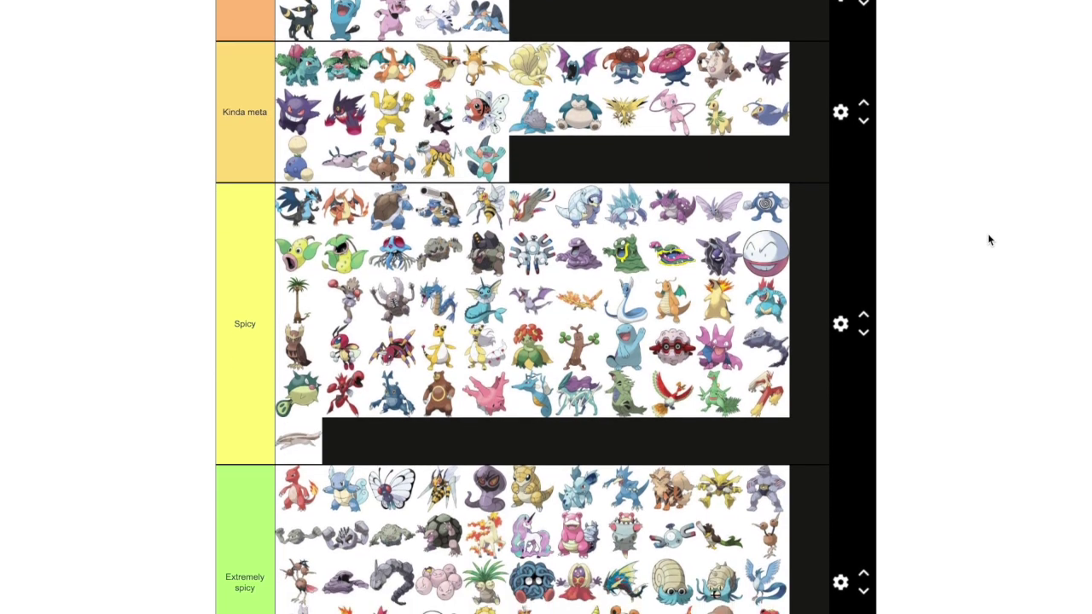
scroll(990, 241, "up", 2)
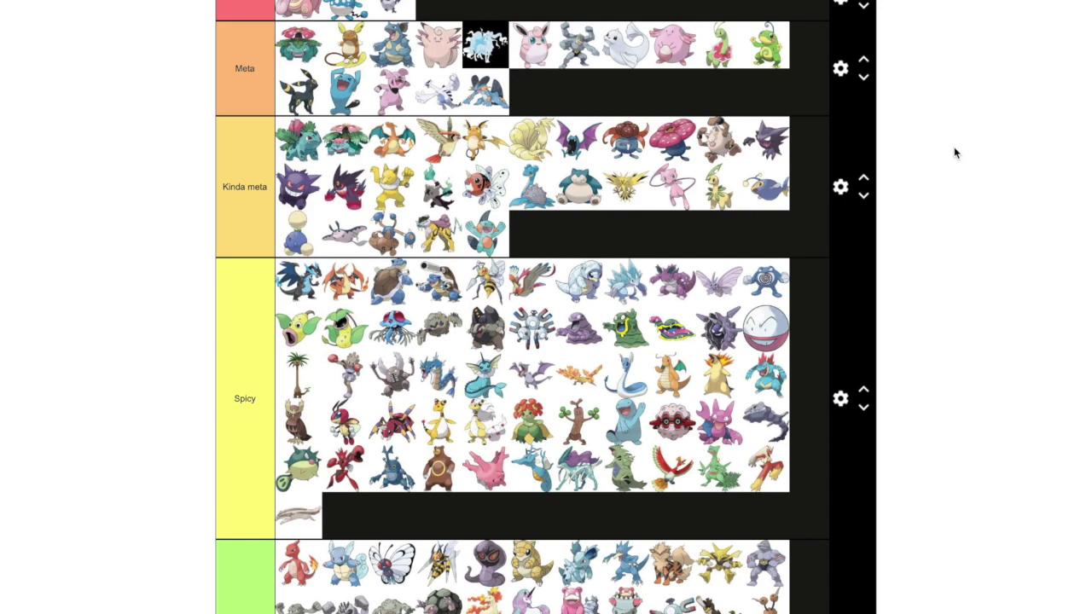
scroll(954, 152, "down", 2)
scroll(954, 153, "up", 3)
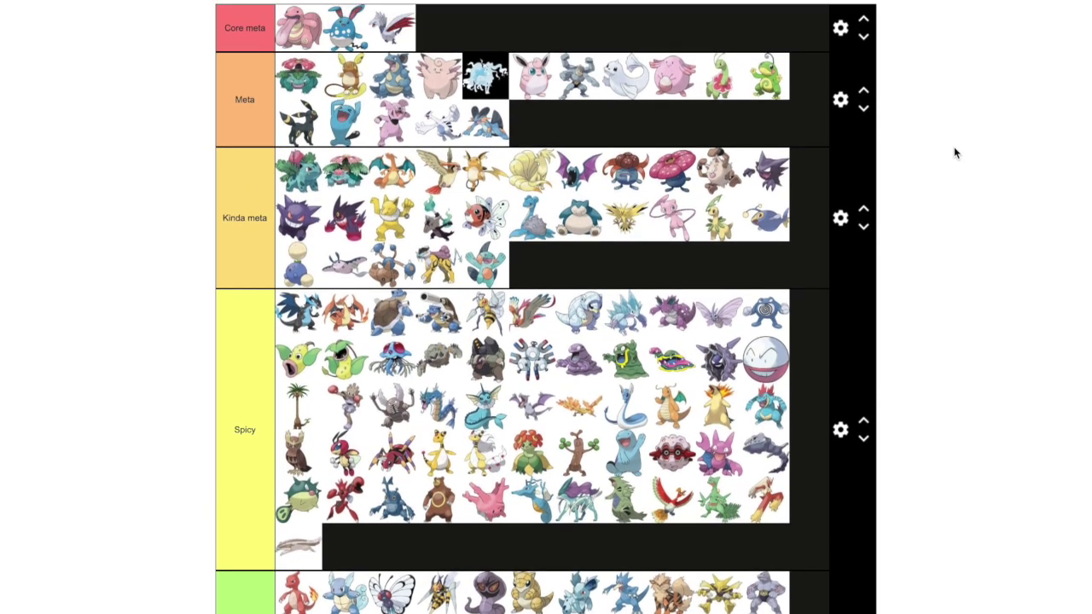
scroll(955, 153, "up", 1)
scroll(955, 152, "down", 5)
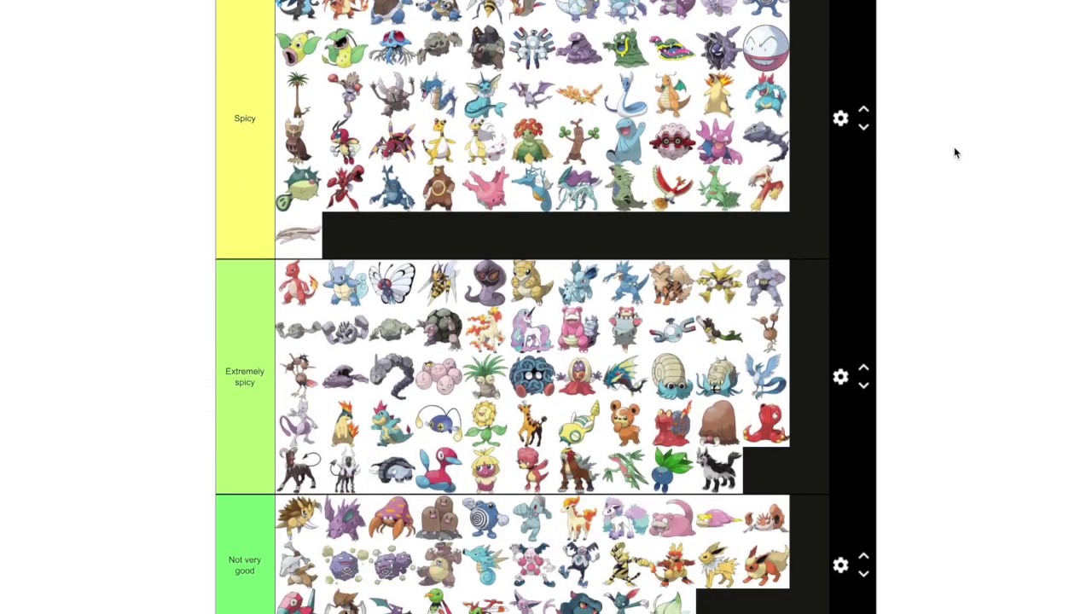
scroll(954, 152, "down", 9)
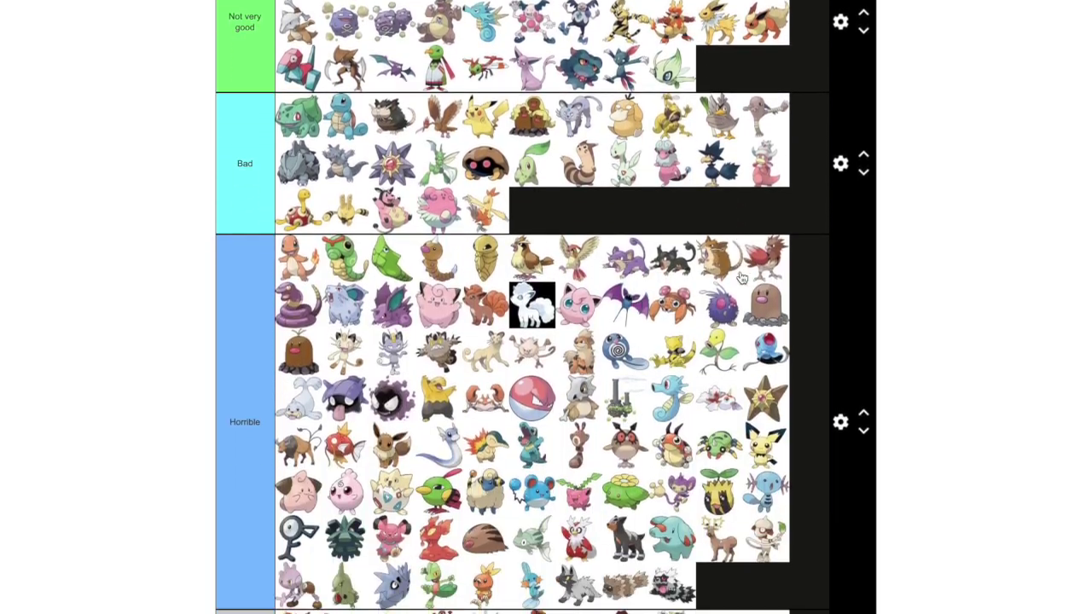
scroll(741, 278, "down", 6)
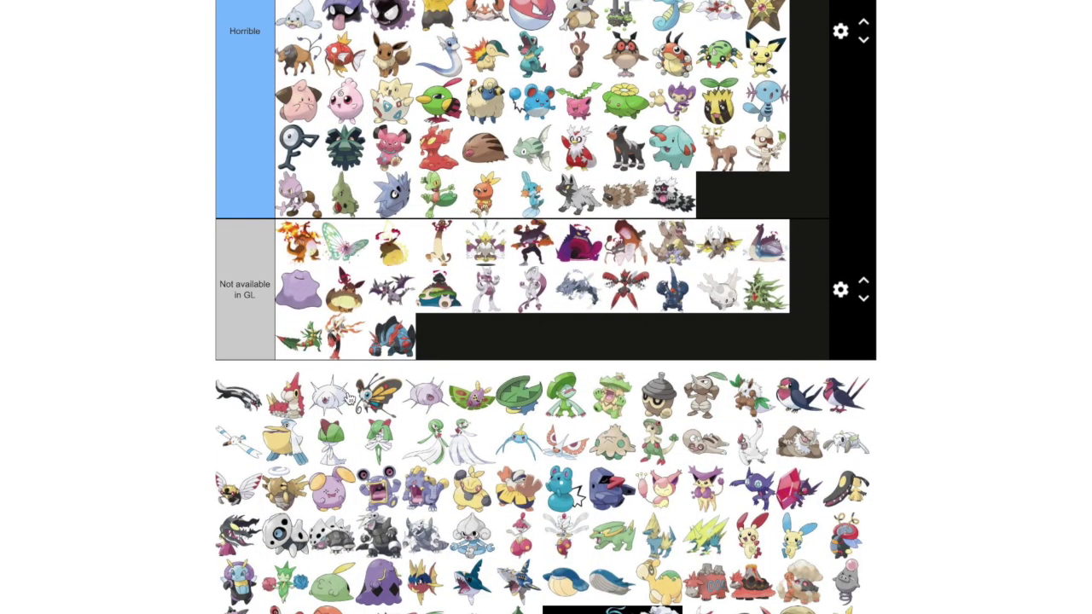
Place Galarian Linoone in Spicy right after Linoone, leaving Wurmple first in the pool
left_click_drag(237, 394, 517, 240)
scroll(967, 244, "up", 5)
scroll(968, 247, "up", 10)
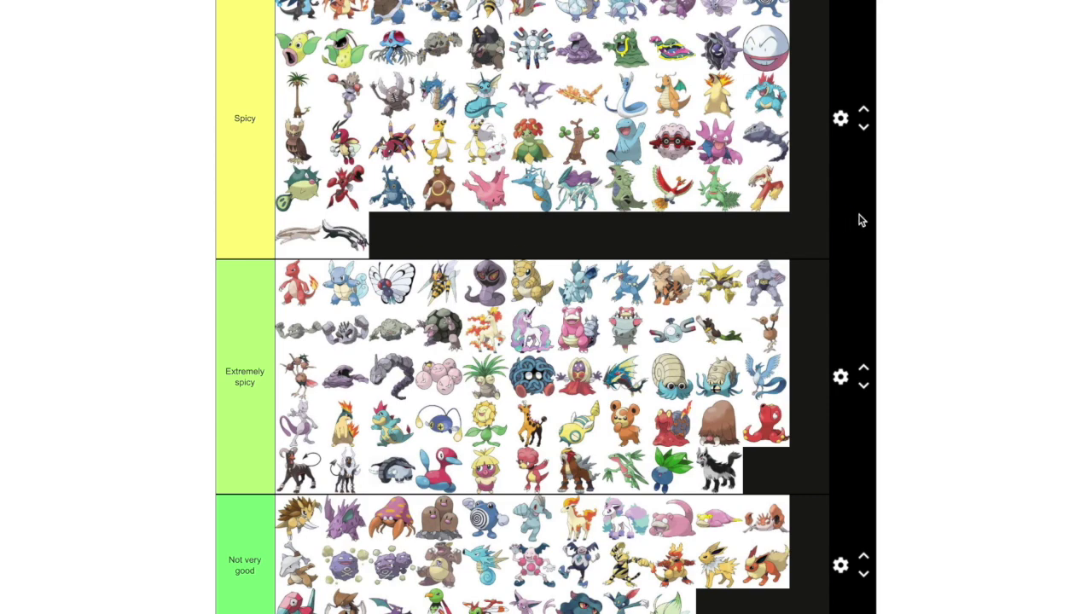
scroll(942, 208, "down", 2)
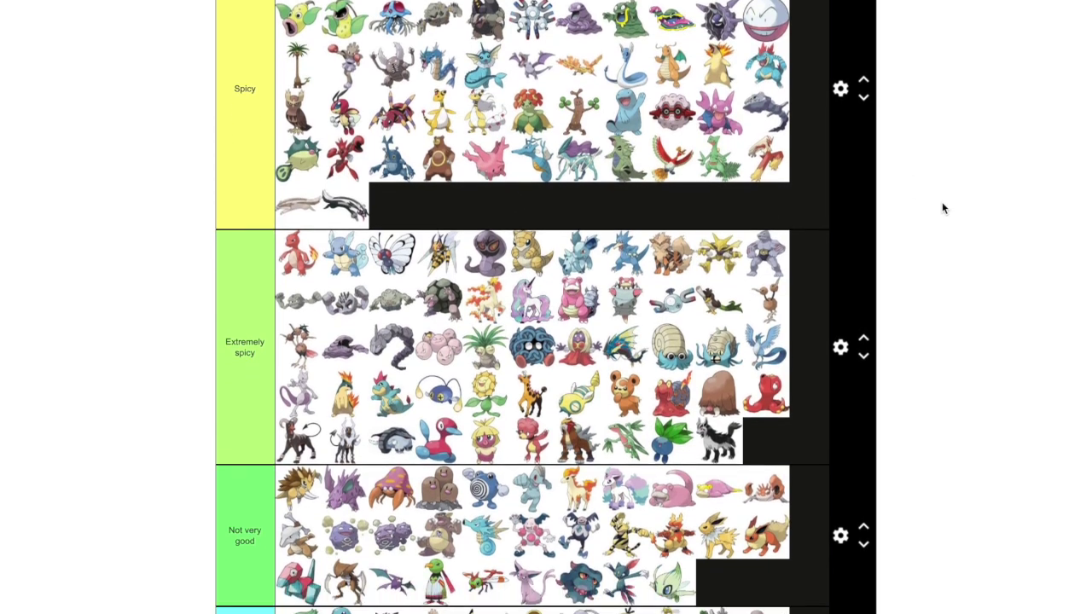
scroll(942, 207, "down", 7)
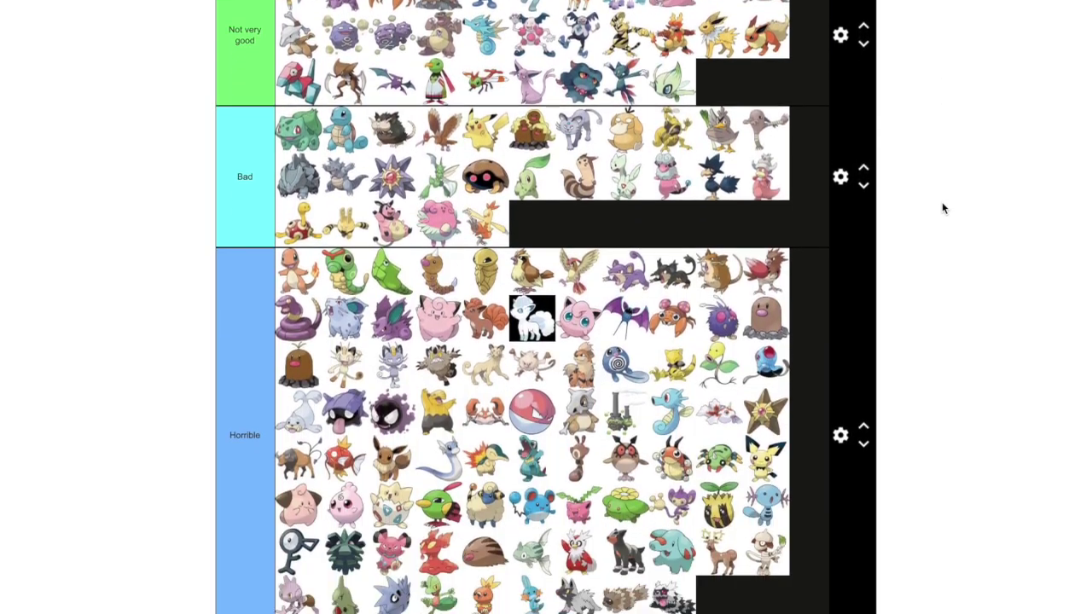
scroll(942, 207, "down", 2)
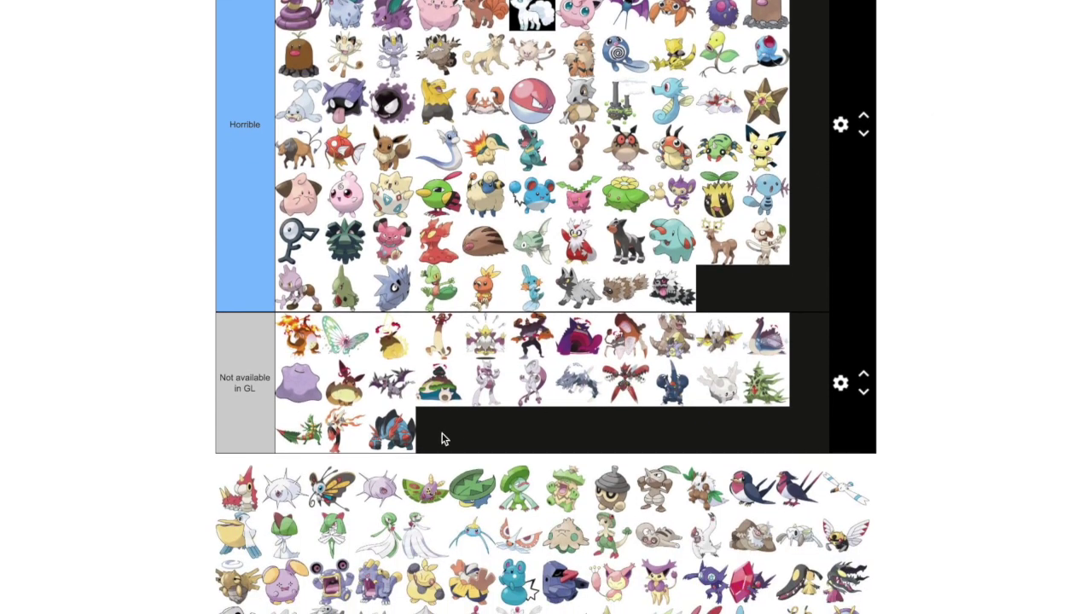
Add Wurmple, Silcoon and Cascoon to the end of Horrible, and Beautifly to Bad
left_click_drag(251, 505, 762, 290)
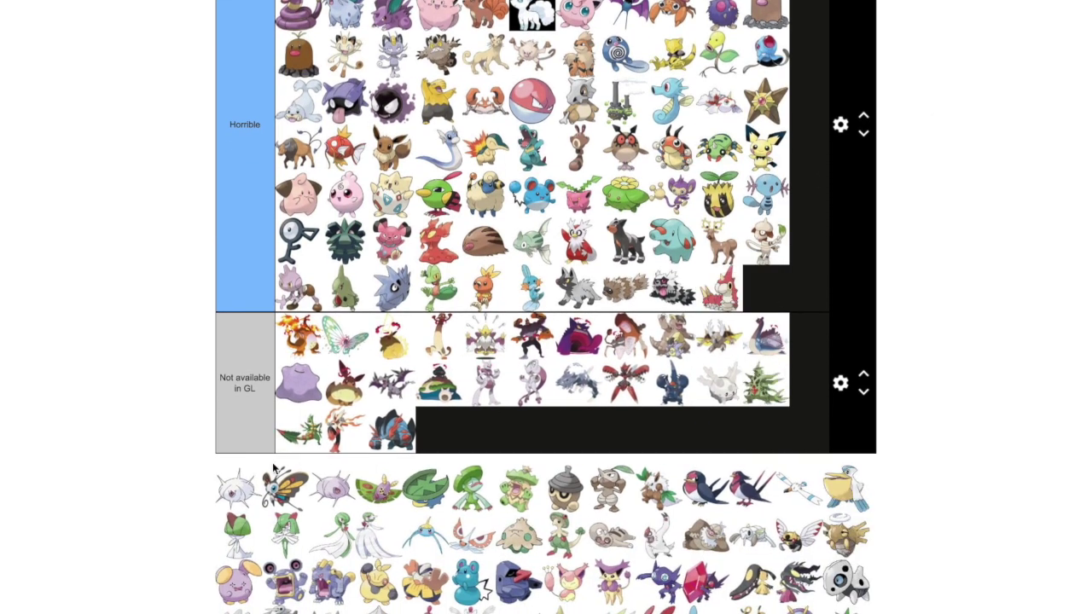
left_click_drag(246, 487, 612, 493)
scroll(1063, 233, "up", 5)
scroll(1063, 226, "up", 2)
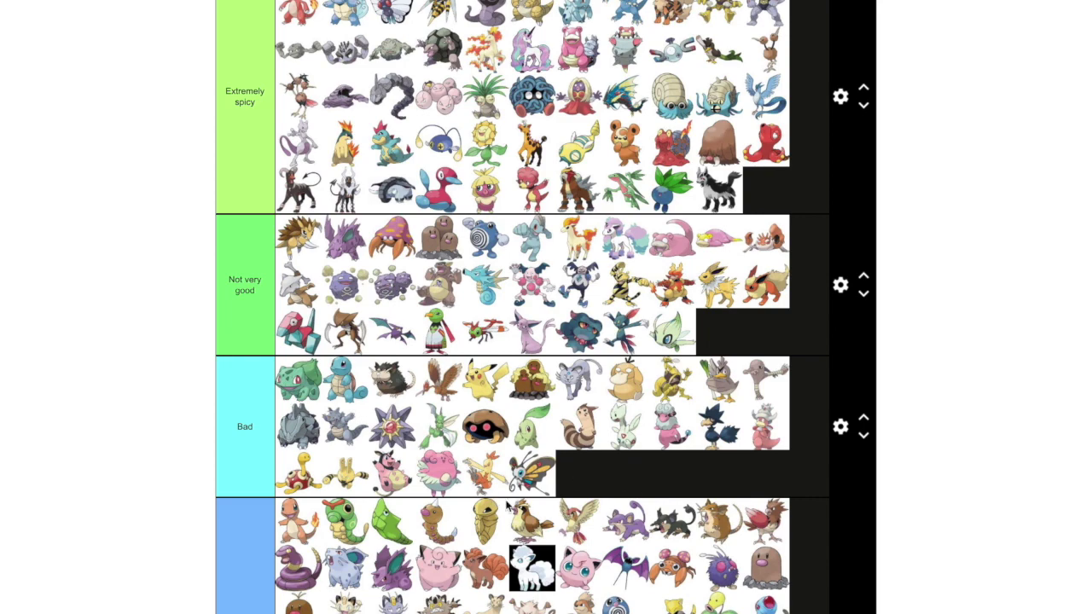
scroll(930, 365, "down", 6)
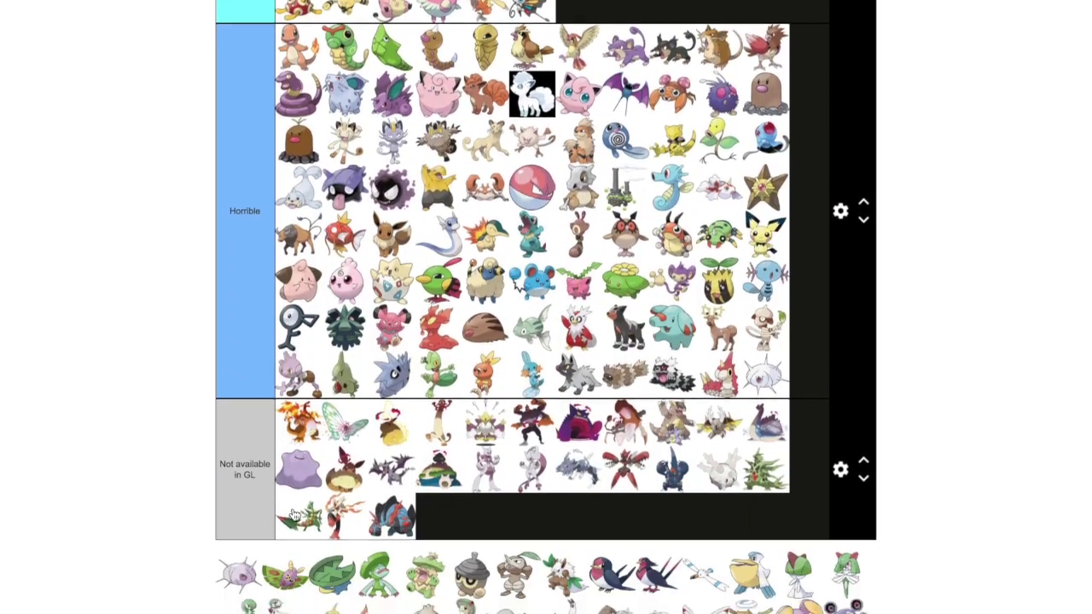
scroll(293, 514, "down", 1)
left_click_drag(246, 511, 764, 344)
Place Dustox in the Spicy tier, leaving Lotad at the front of the pool
left_click_drag(237, 546, 482, 221)
scroll(1008, 297, "up", 1)
scroll(1007, 297, "up", 5)
scroll(1006, 292, "up", 5)
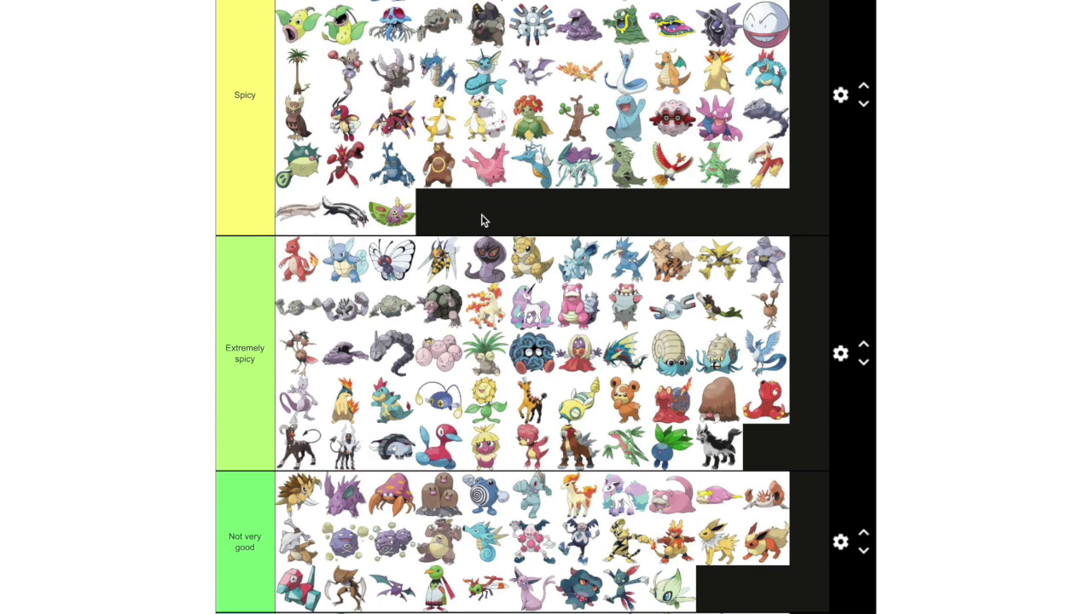
scroll(884, 237, "down", 2)
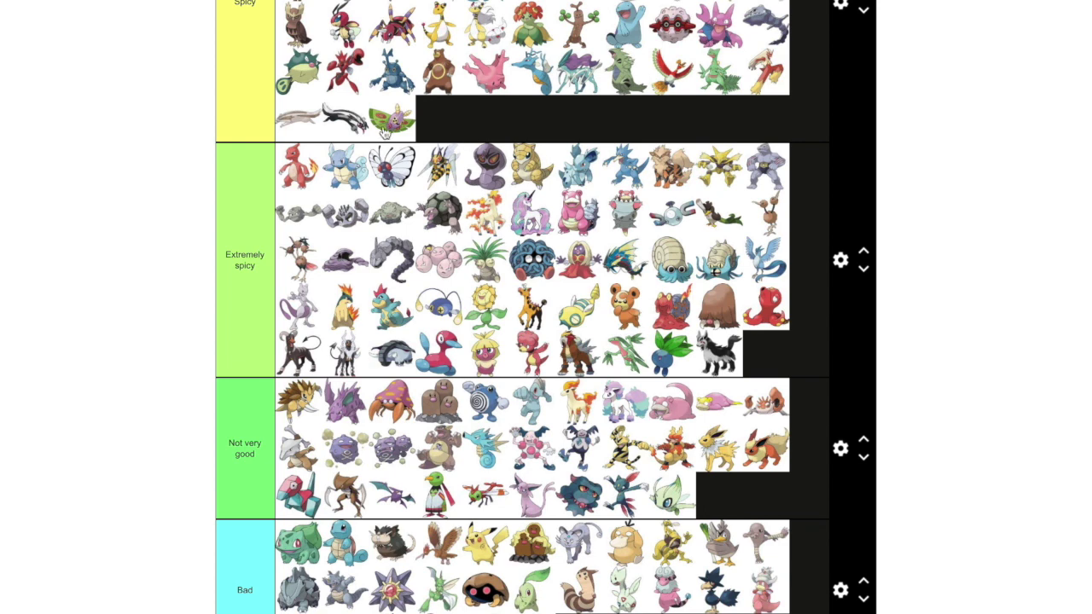
scroll(1005, 231, "down", 1)
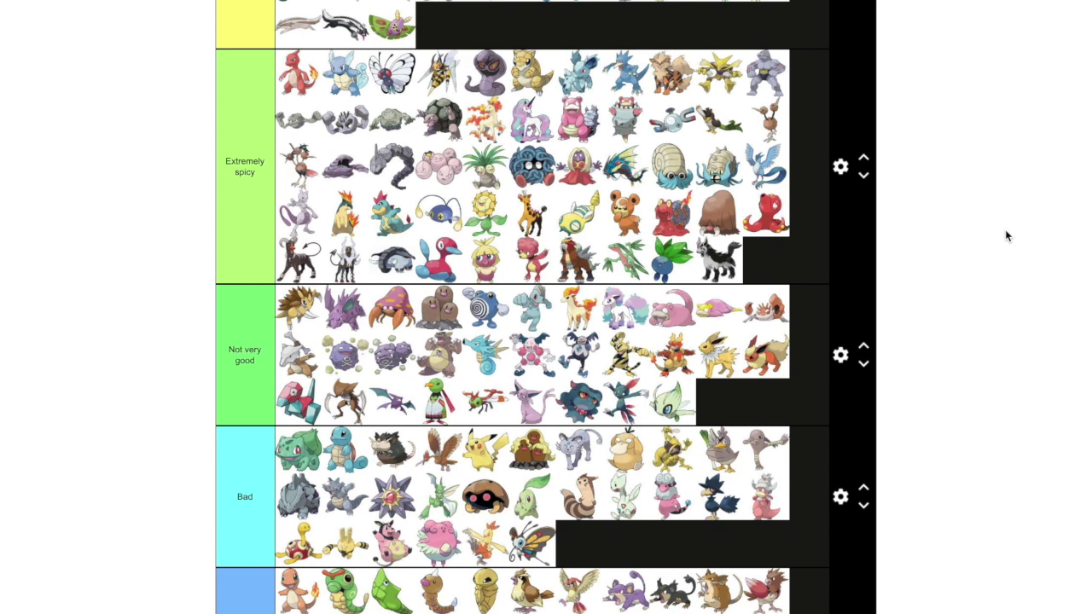
scroll(1005, 232, "down", 5)
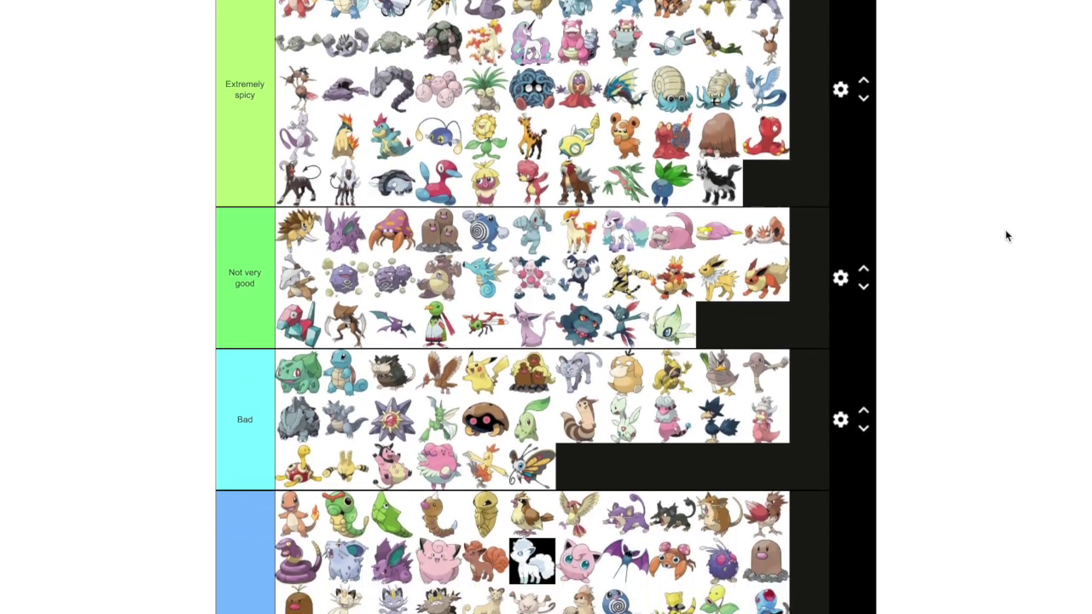
scroll(1004, 231, "down", 4)
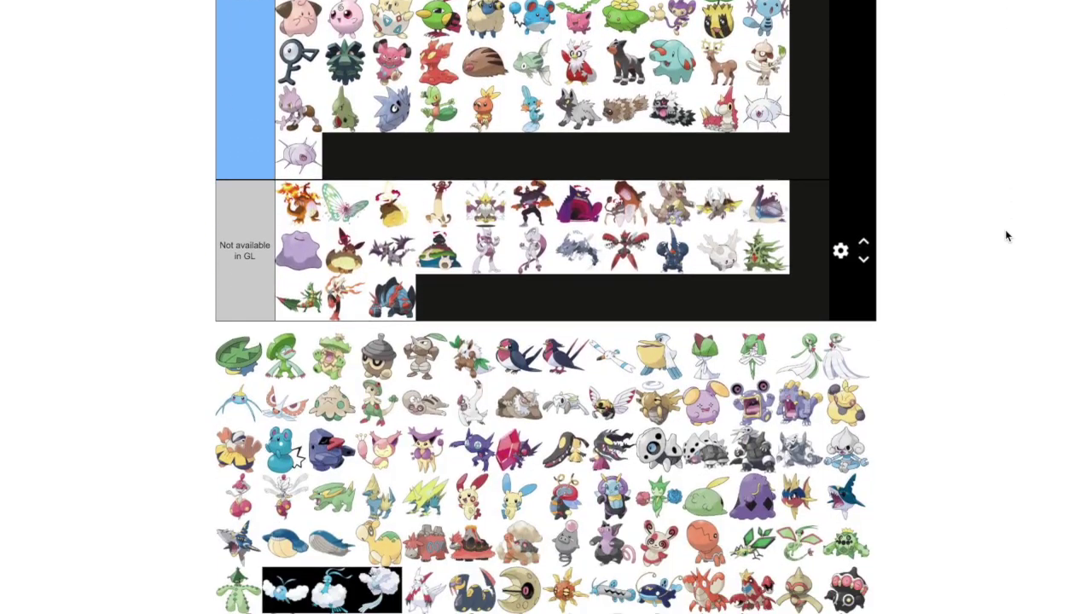
Put Lotad at the end of Horrible and move Lombre up to Extremely spicy
left_click_drag(229, 365, 390, 163)
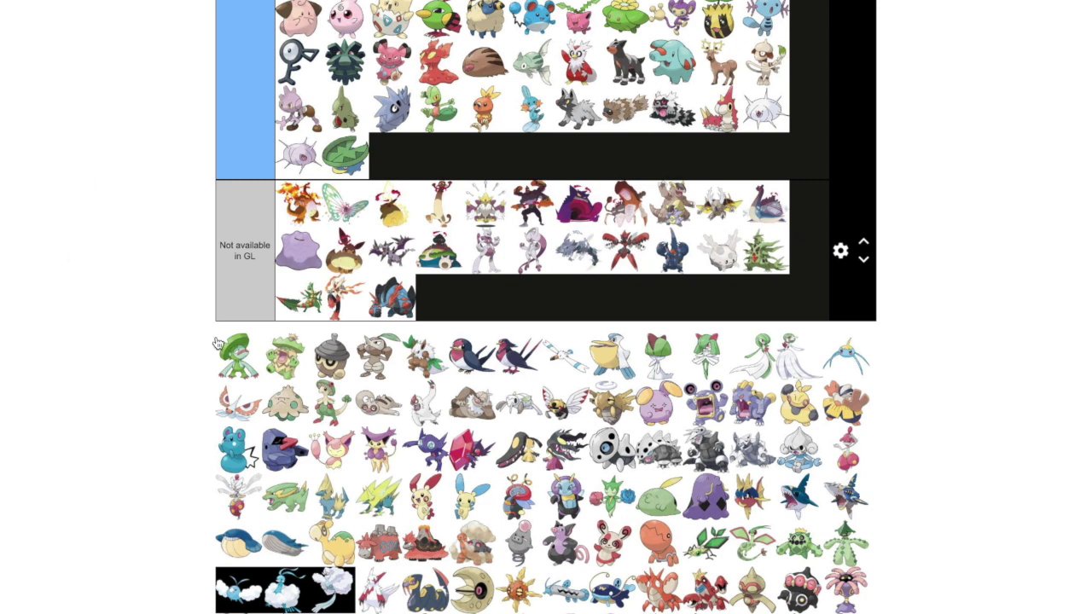
left_click_drag(235, 352, 793, 320)
scroll(1041, 243, "up", 4)
scroll(1043, 244, "up", 7)
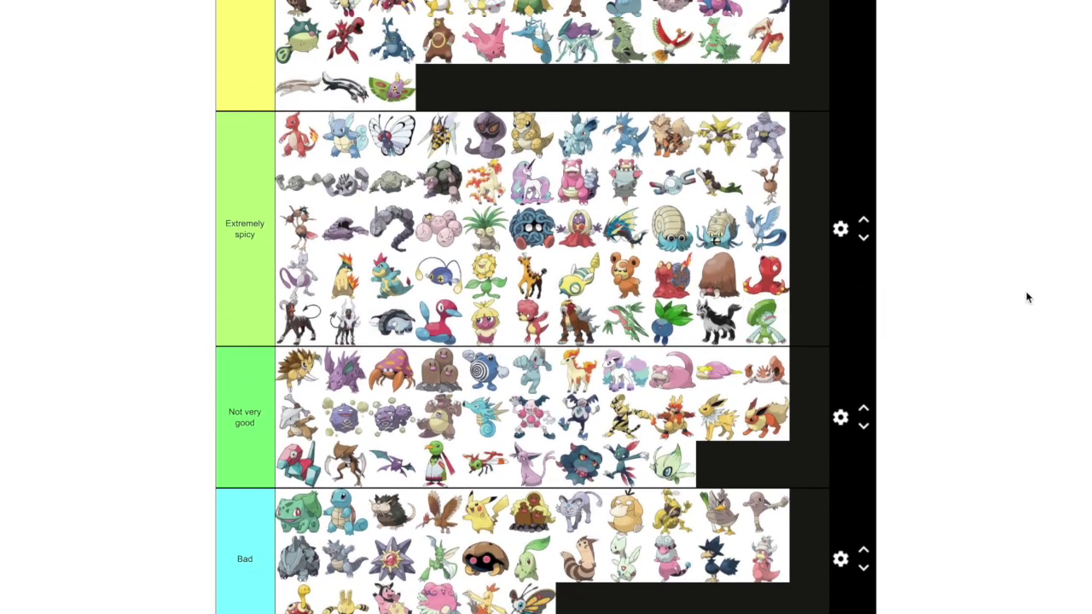
scroll(1026, 297, "down", 6)
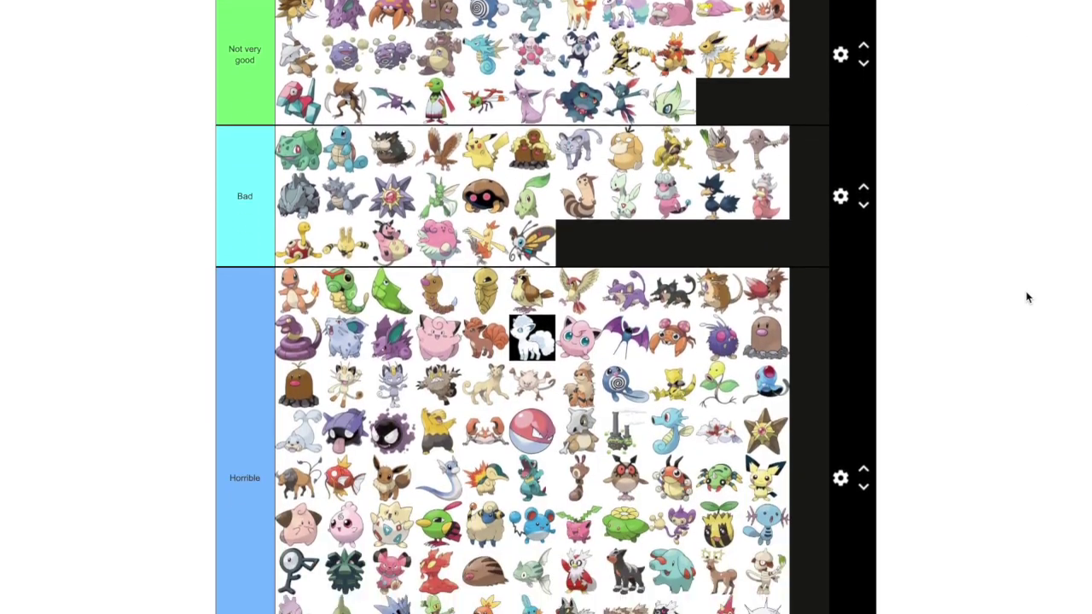
scroll(1026, 296, "down", 3)
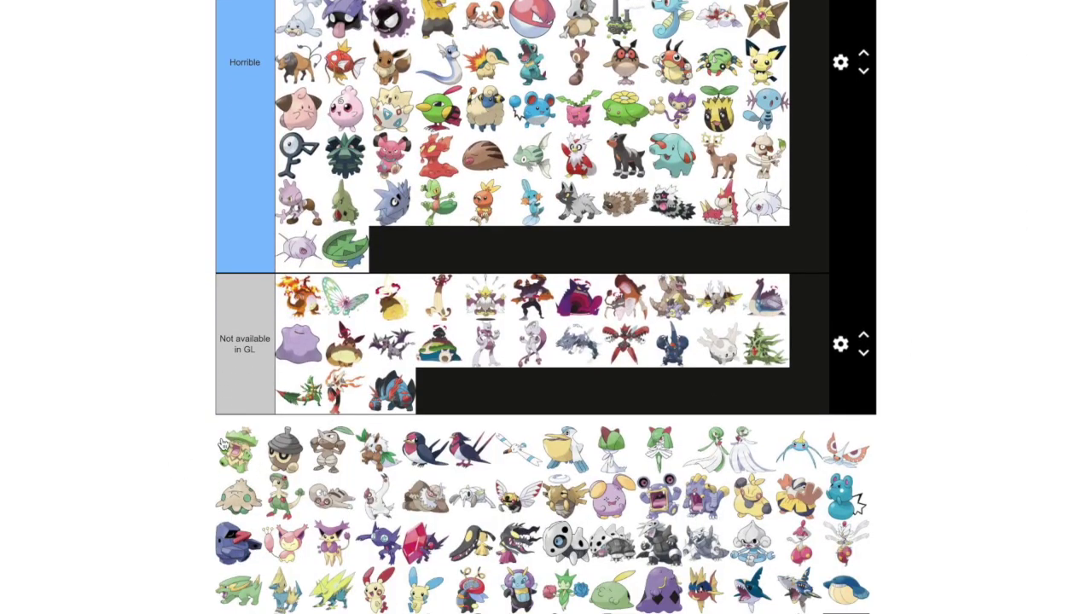
Rank Ludicolo in the Spicy tier
left_click_drag(221, 443, 583, 252)
scroll(907, 293, "up", 2)
scroll(905, 292, "up", 8)
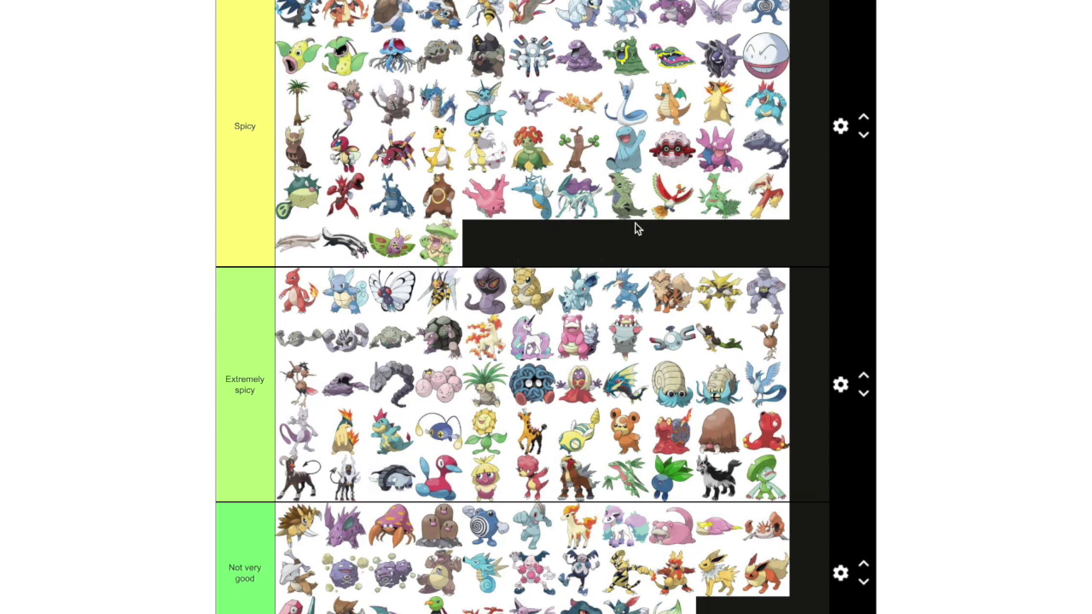
scroll(935, 222, "down", 3)
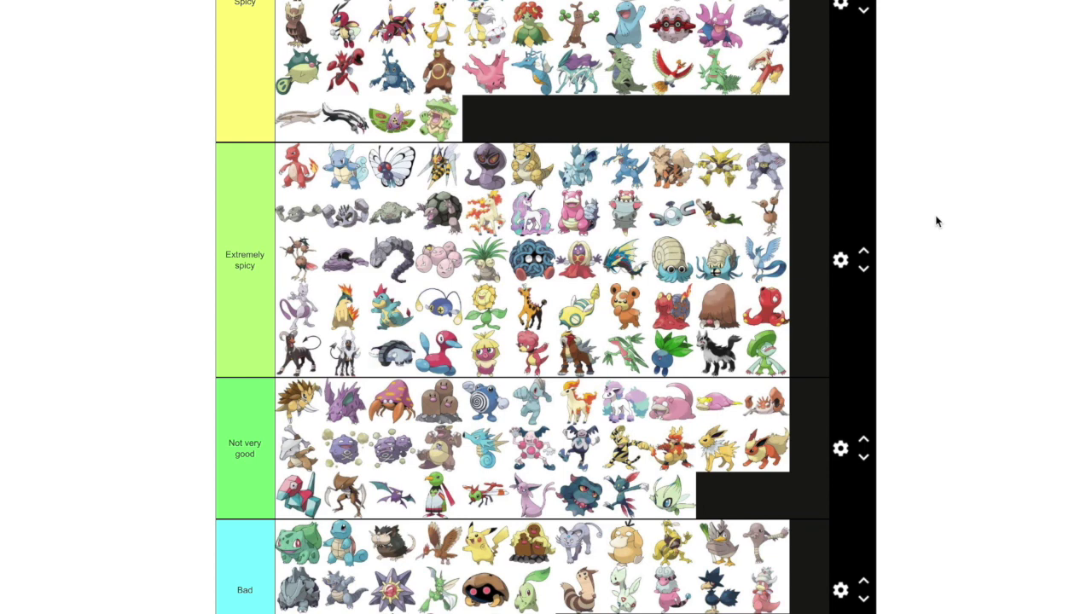
scroll(936, 222, "up", 1)
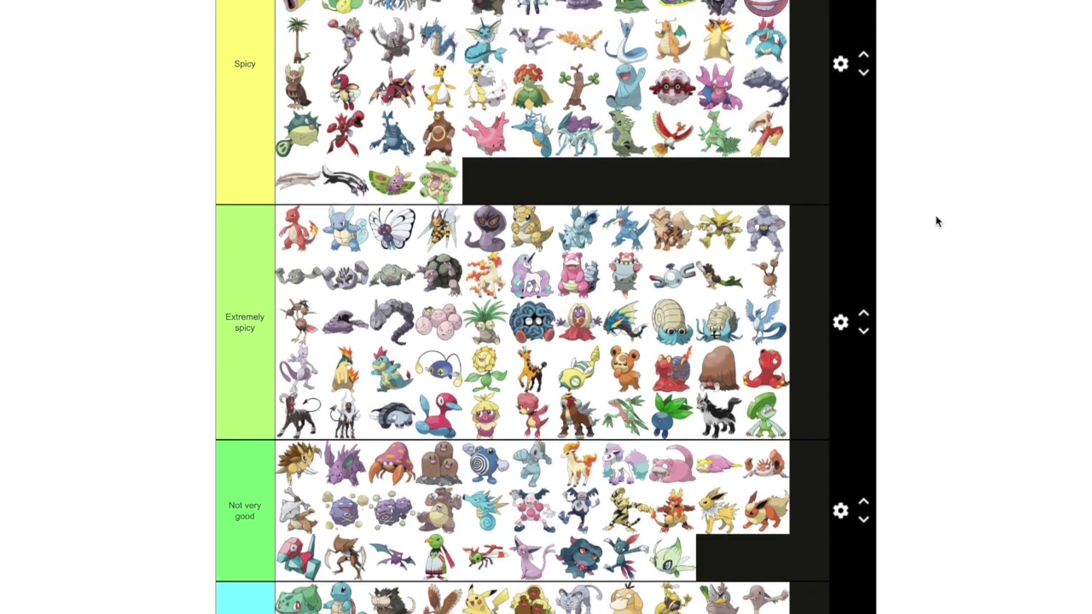
scroll(689, 139, "up", 1)
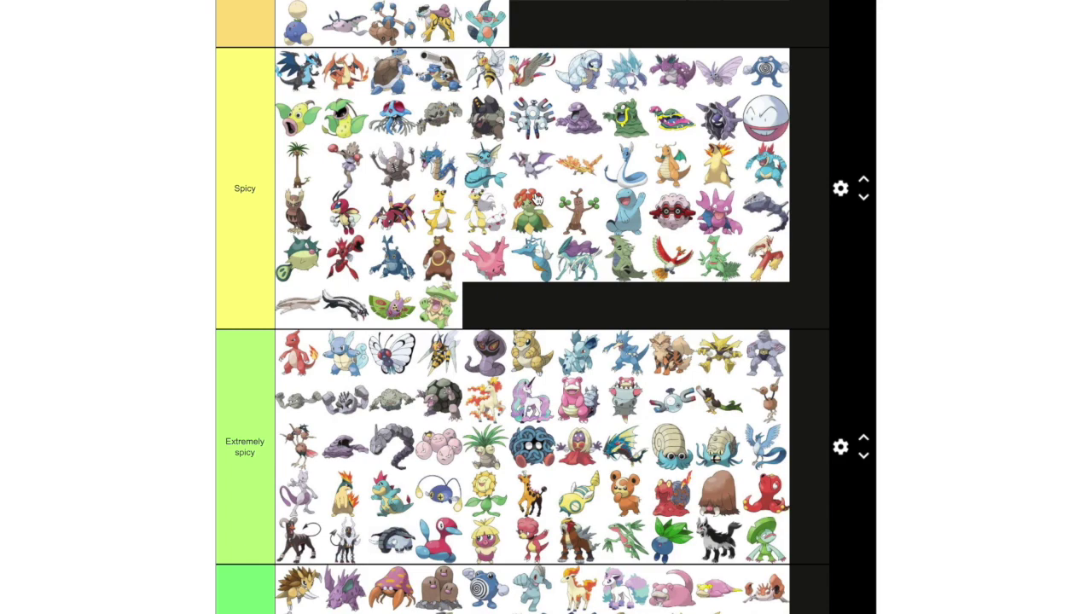
scroll(919, 269, "down", 6)
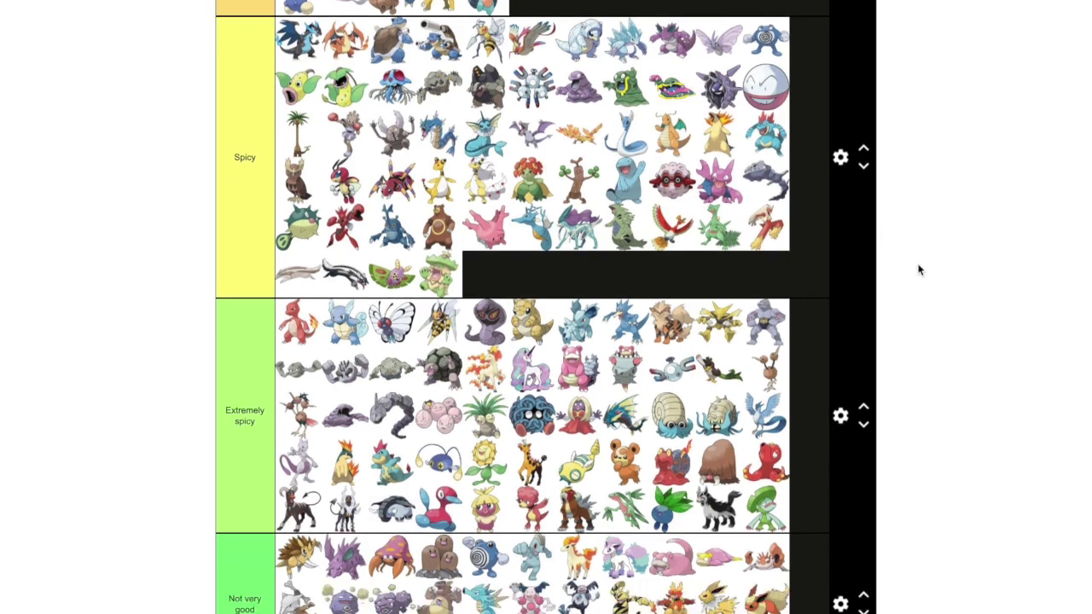
scroll(919, 270, "down", 7)
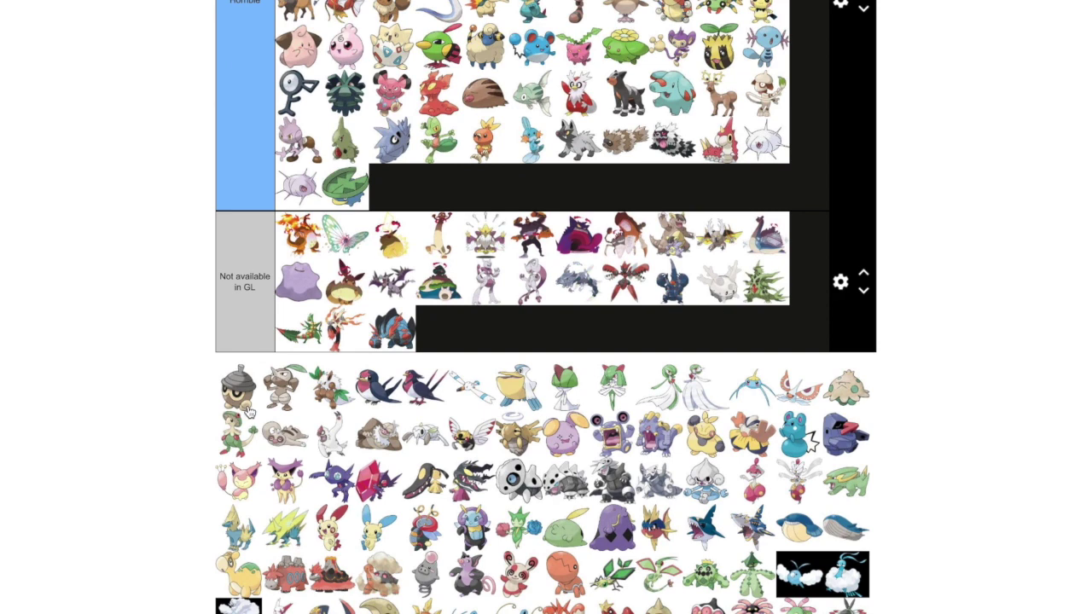
Put Seedot at the end of Horrible and move Nuzleaf into Extremely spicy
left_click_drag(238, 386, 460, 195)
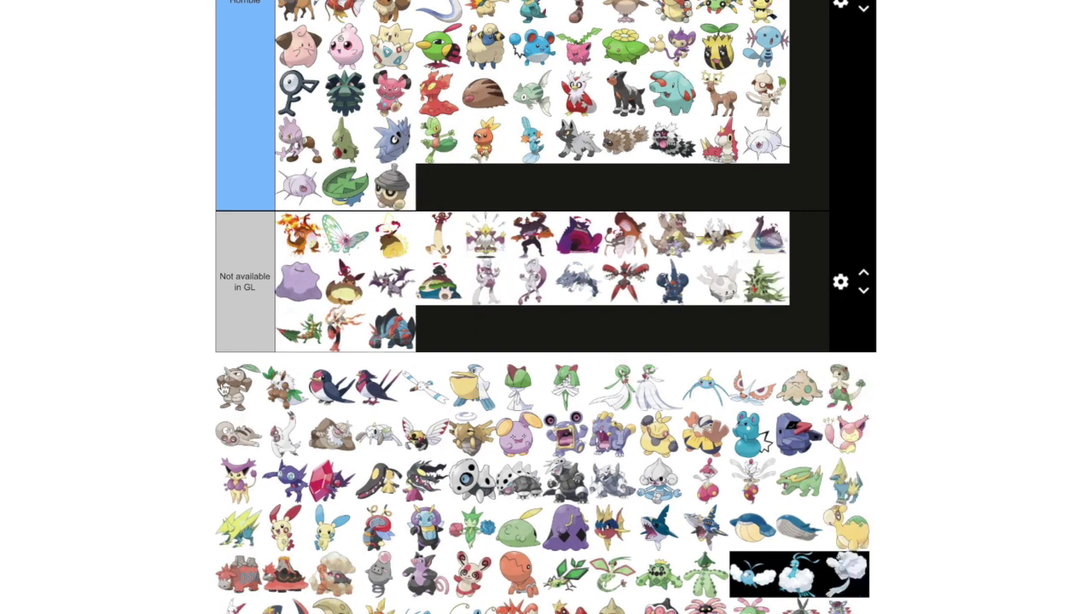
left_click_drag(223, 388, 689, 339)
scroll(891, 208, "up", 9)
scroll(901, 208, "up", 2)
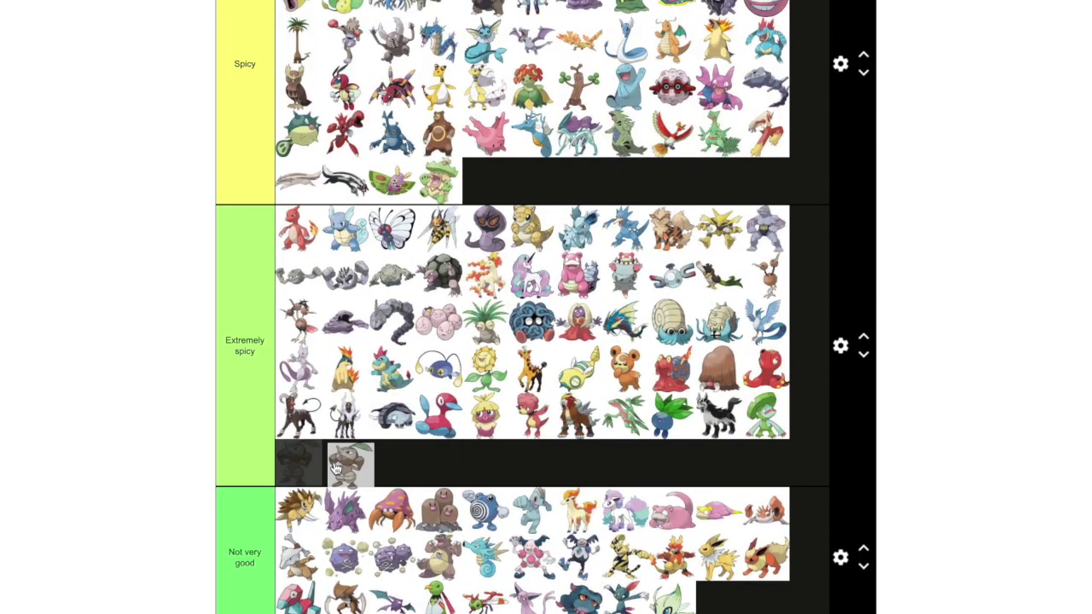
scroll(934, 365, "down", 5)
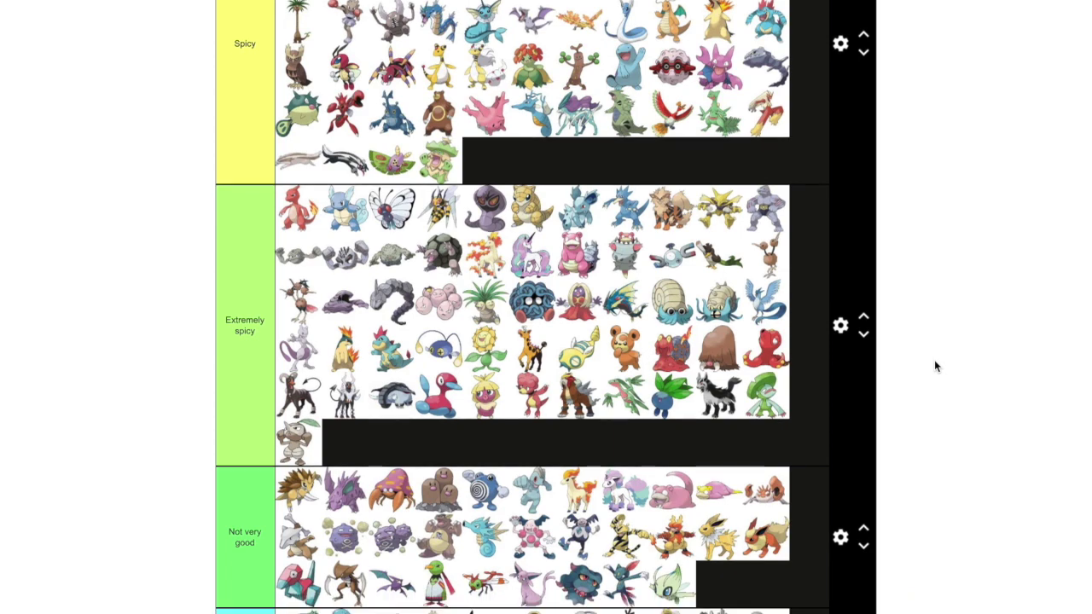
scroll(934, 365, "down", 6)
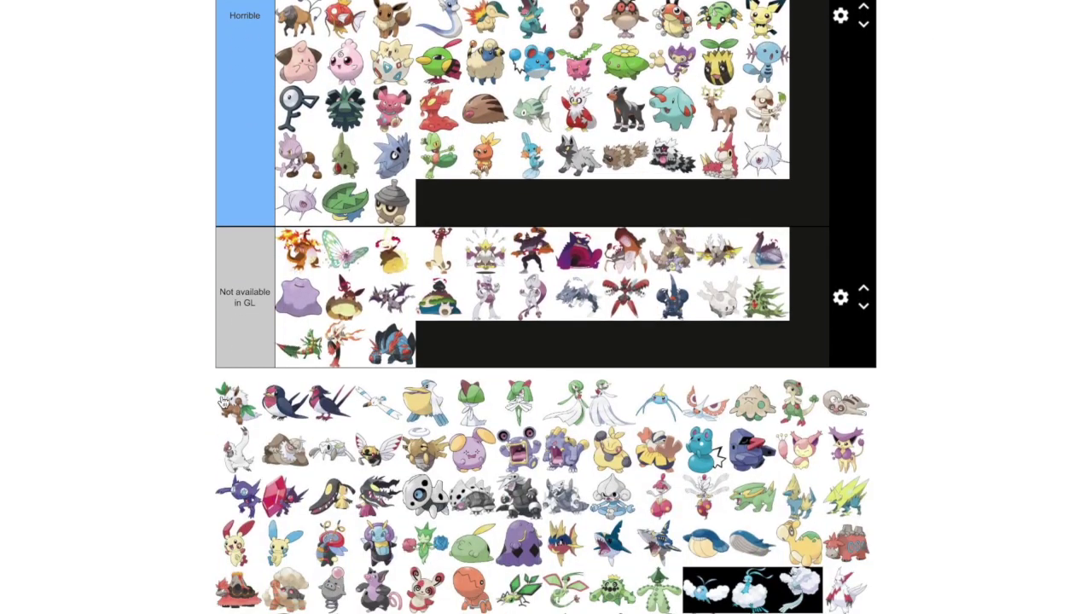
Rank Shiftry in the Kinda meta tier
left_click_drag(229, 402, 683, 358)
scroll(950, 336, "up", 1)
scroll(942, 338, "up", 9)
scroll(942, 339, "up", 7)
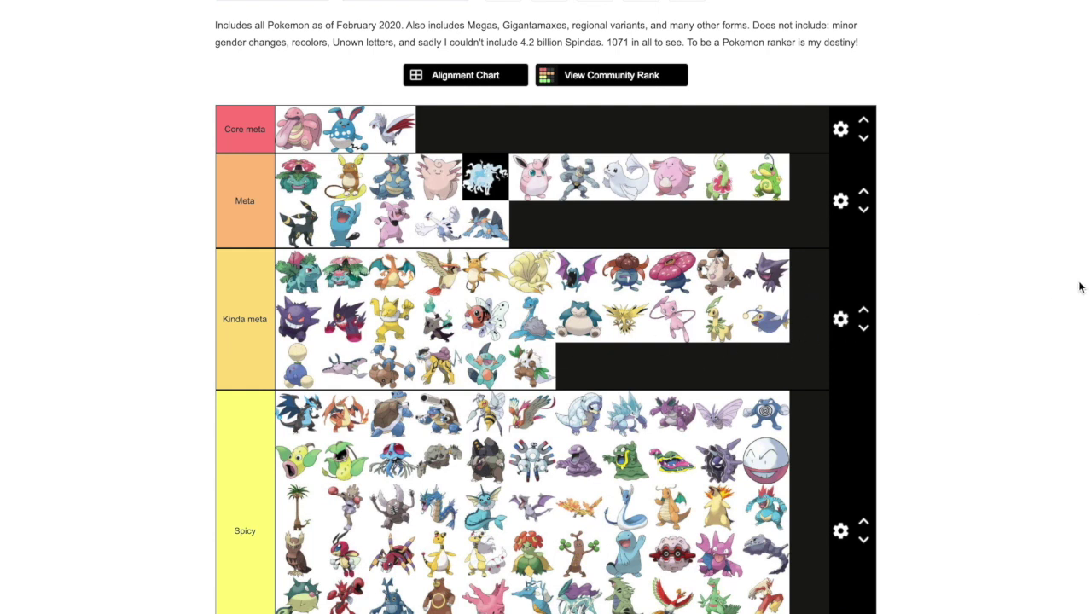
scroll(1074, 287, "down", 3)
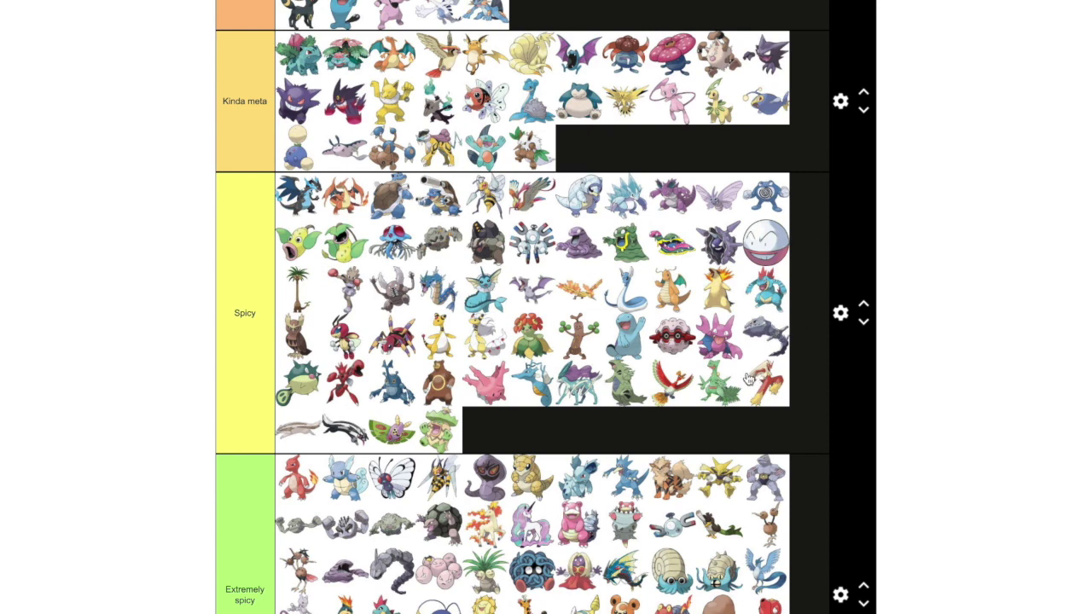
scroll(955, 231, "down", 1)
scroll(956, 230, "down", 2)
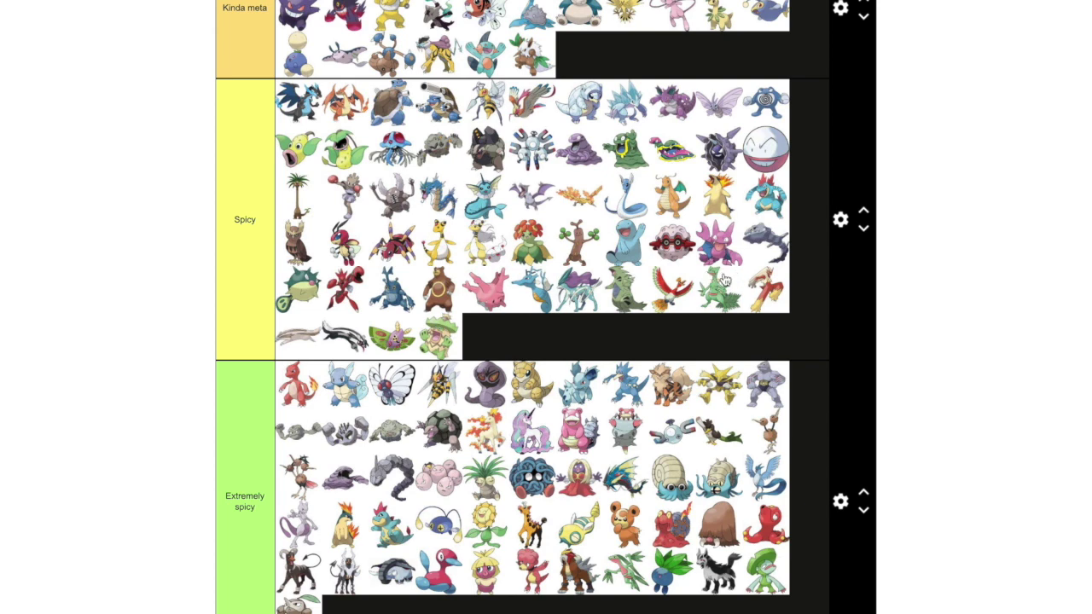
scroll(941, 326, "down", 3)
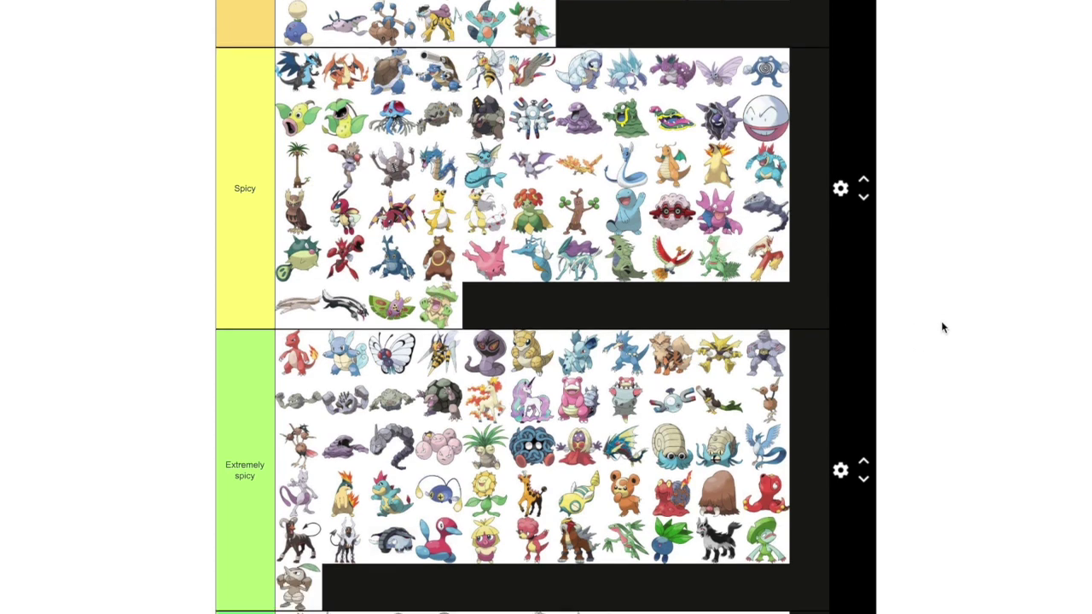
scroll(941, 321, "down", 9)
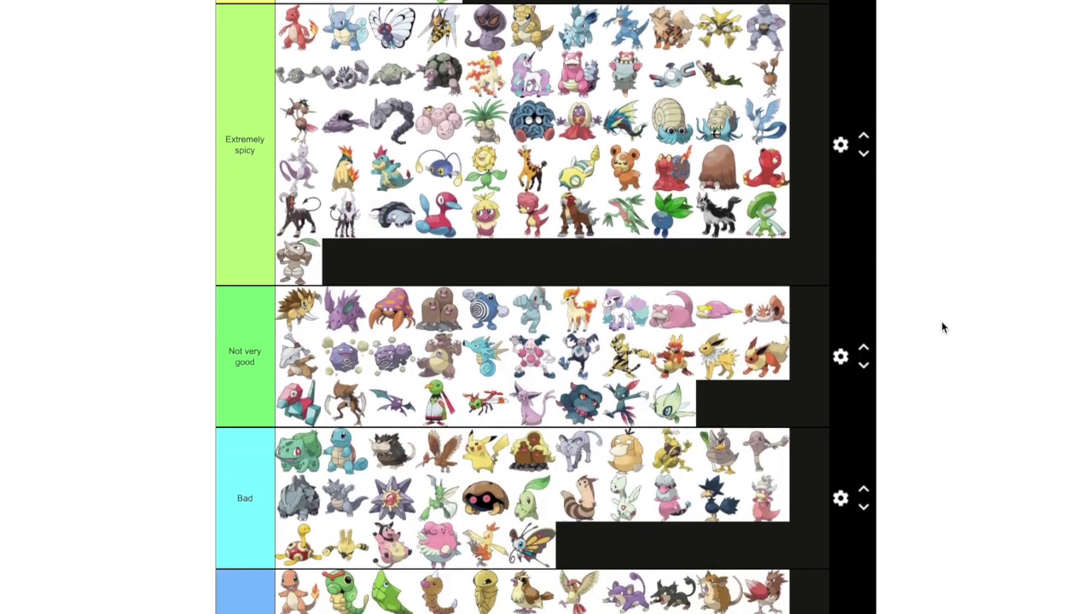
scroll(381, 473, "down", 2)
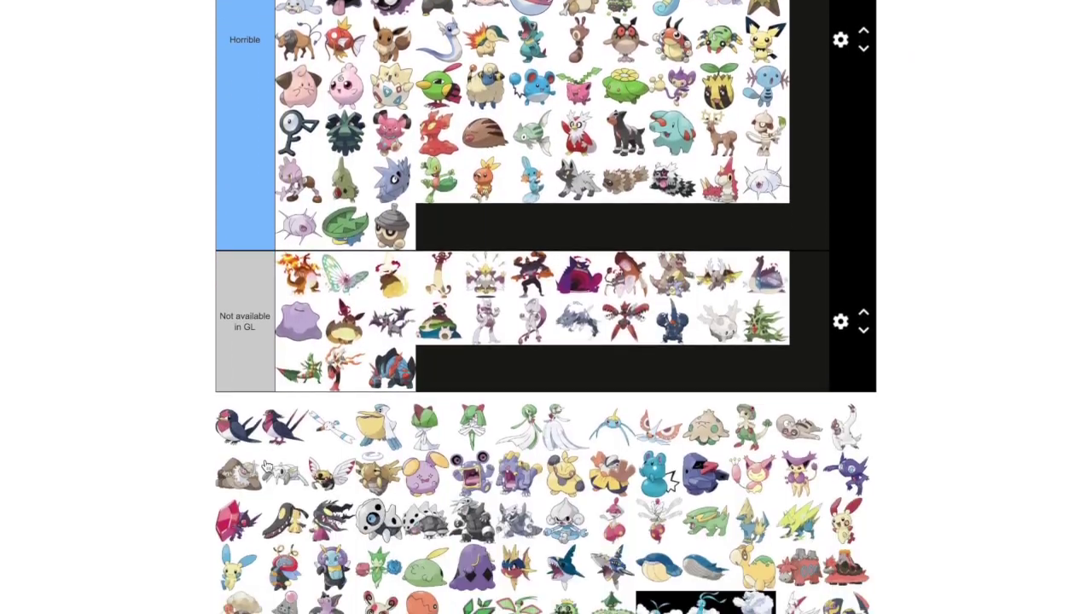
Add Taillow to Horrible and Swellow to the end of Spicy
left_click_drag(237, 398, 490, 205)
left_click_drag(234, 414, 589, 109)
scroll(987, 137, "up", 6)
scroll(990, 135, "up", 4)
scroll(991, 137, "up", 1)
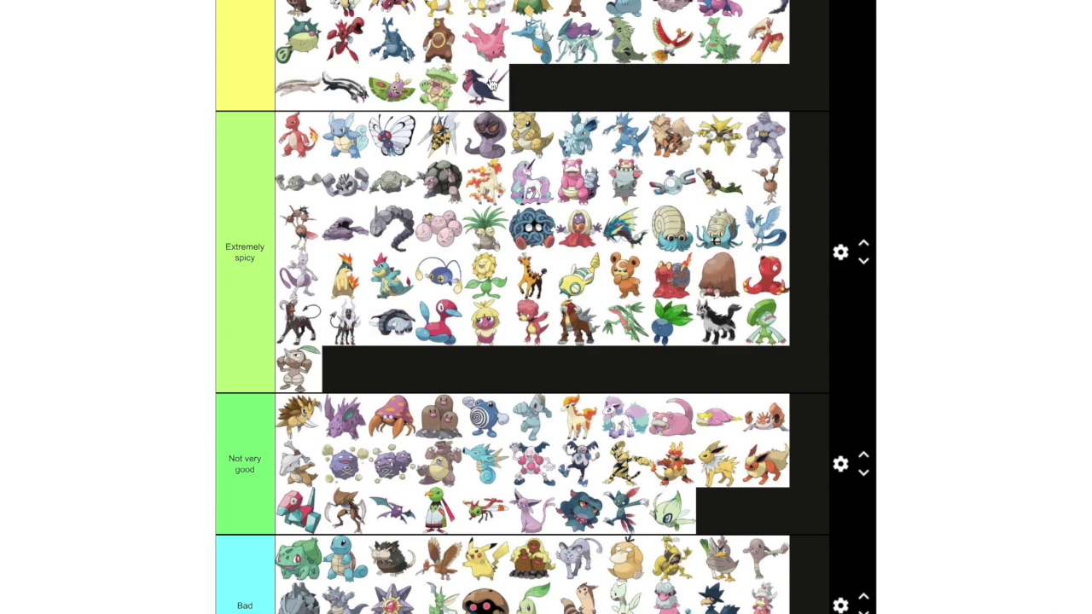
Place Wingull at the end of the Horrible tier after Taillow
scroll(506, 123, "up", 3)
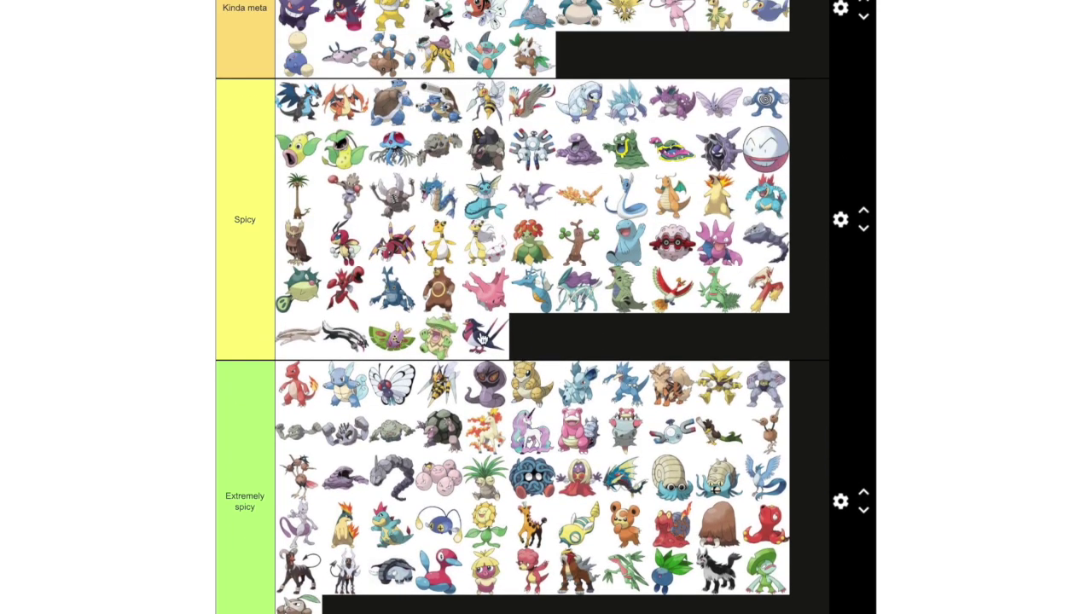
scroll(537, 191, "up", 3)
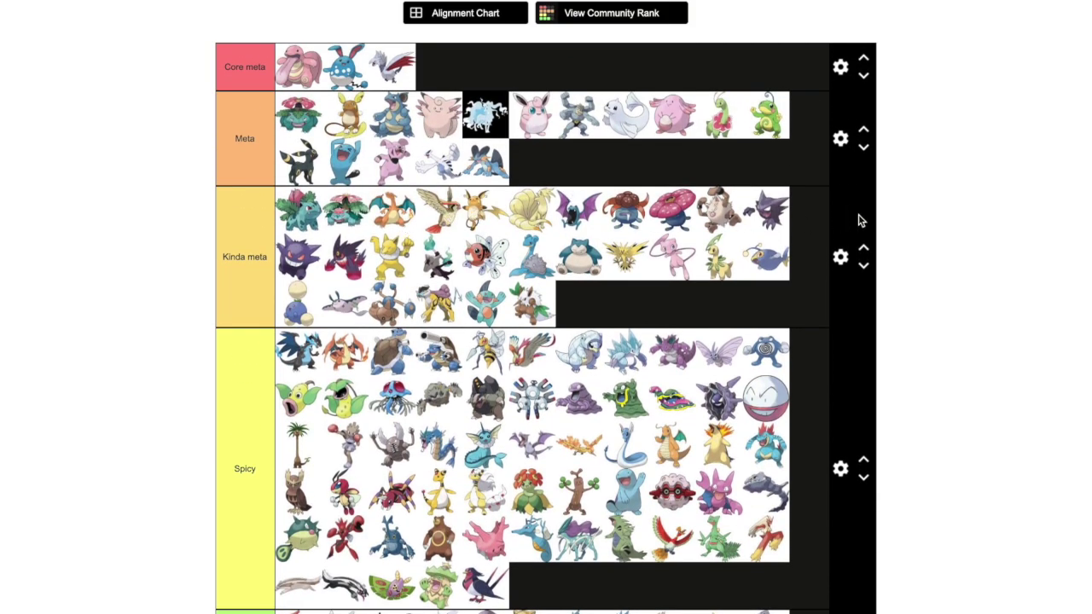
scroll(933, 222, "down", 4)
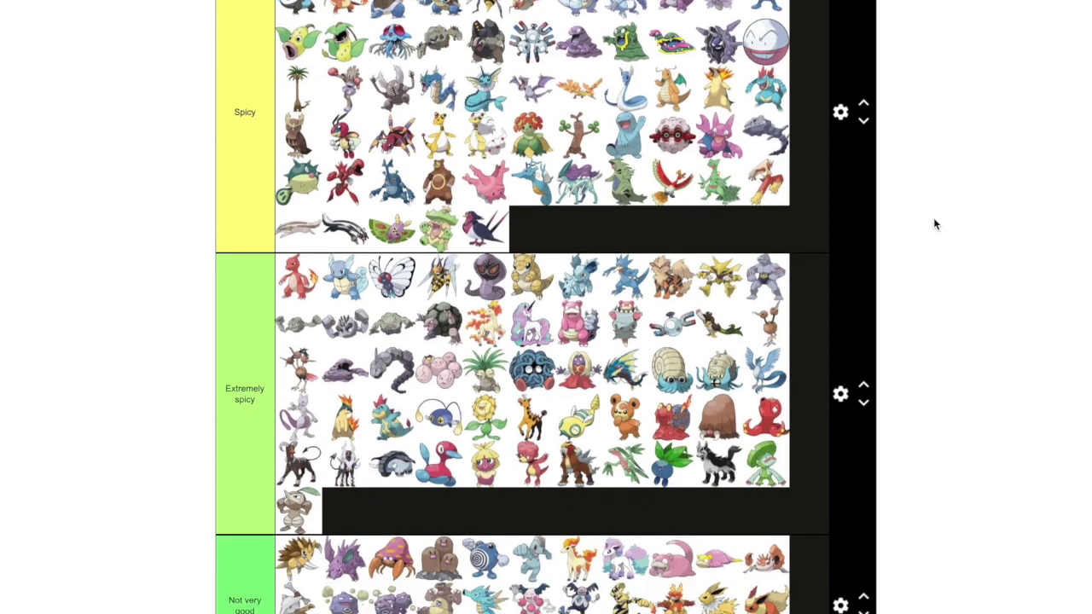
scroll(933, 223, "down", 9)
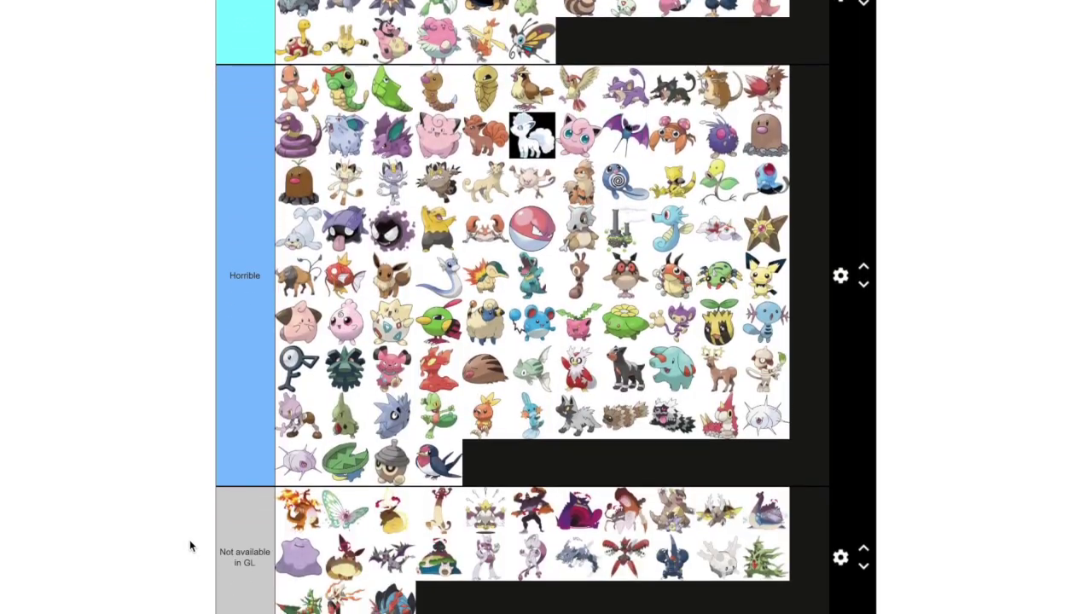
scroll(191, 546, "down", 2)
left_click_drag(242, 478, 506, 270)
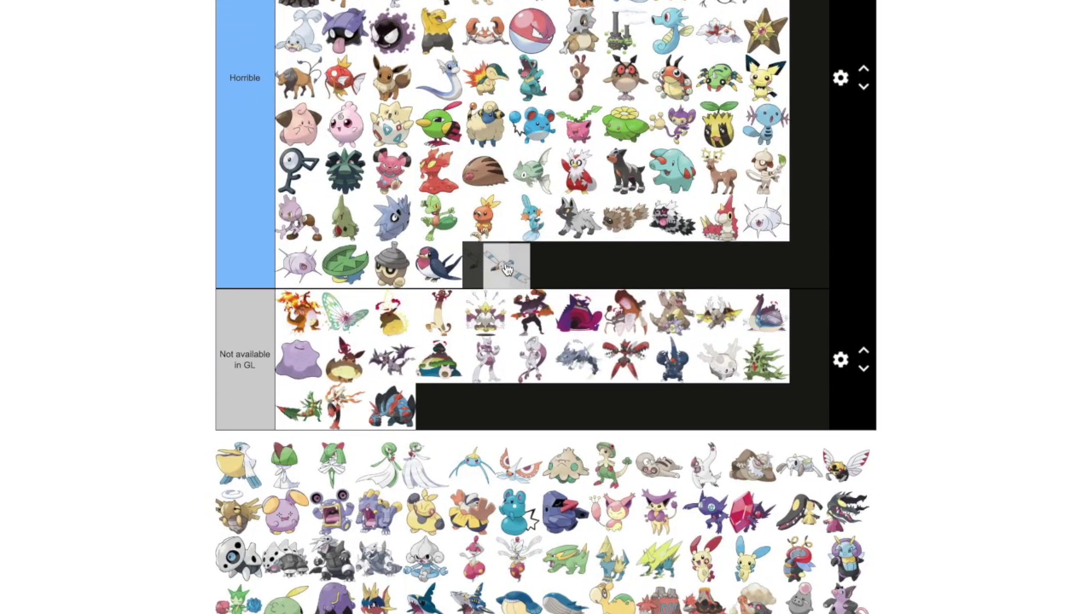
Move Pelipper up to the end of the Meta tier
left_click_drag(236, 465, 575, 155)
scroll(985, 264, "up", 3)
scroll(987, 269, "up", 9)
scroll(986, 264, "up", 4)
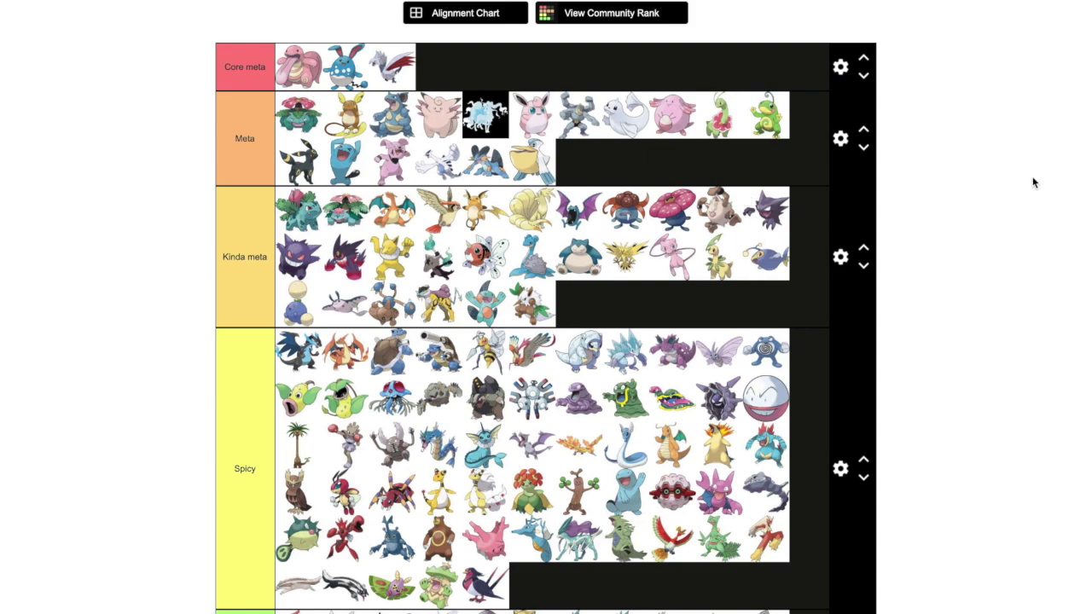
scroll(977, 181, "down", 3)
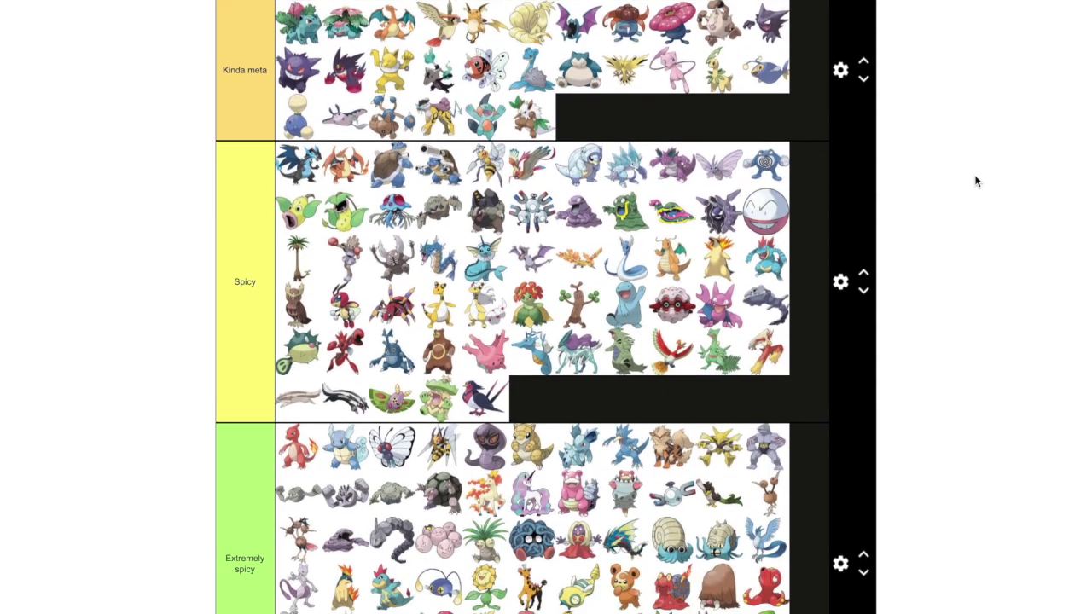
scroll(976, 181, "down", 8)
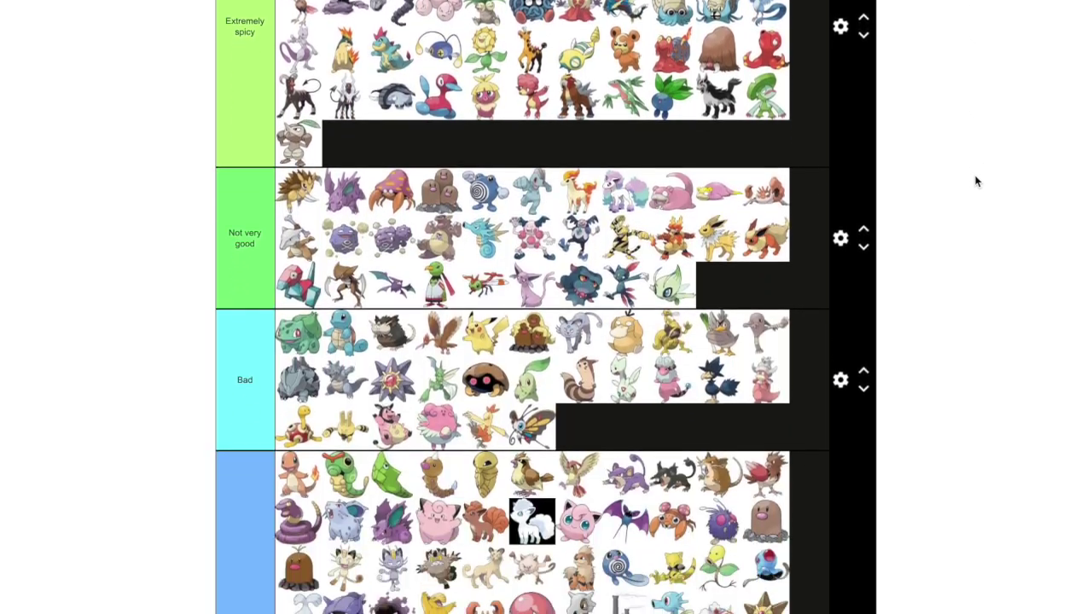
scroll(976, 180, "down", 5)
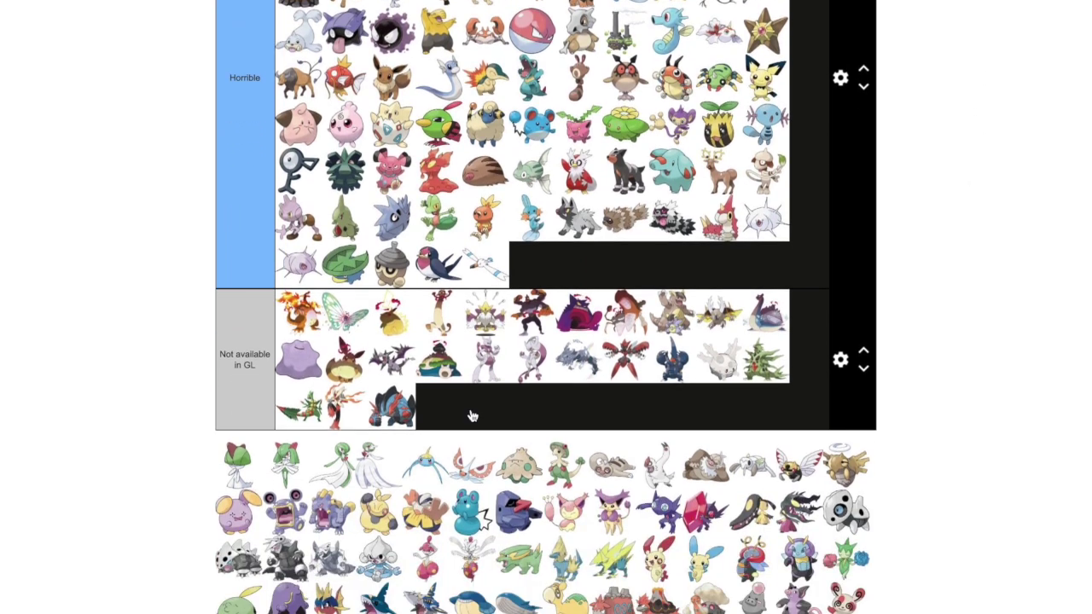
Put Ralts and Kirlia at the end of Horrible and Gardevoir in Spicy
left_click_drag(246, 474, 603, 273)
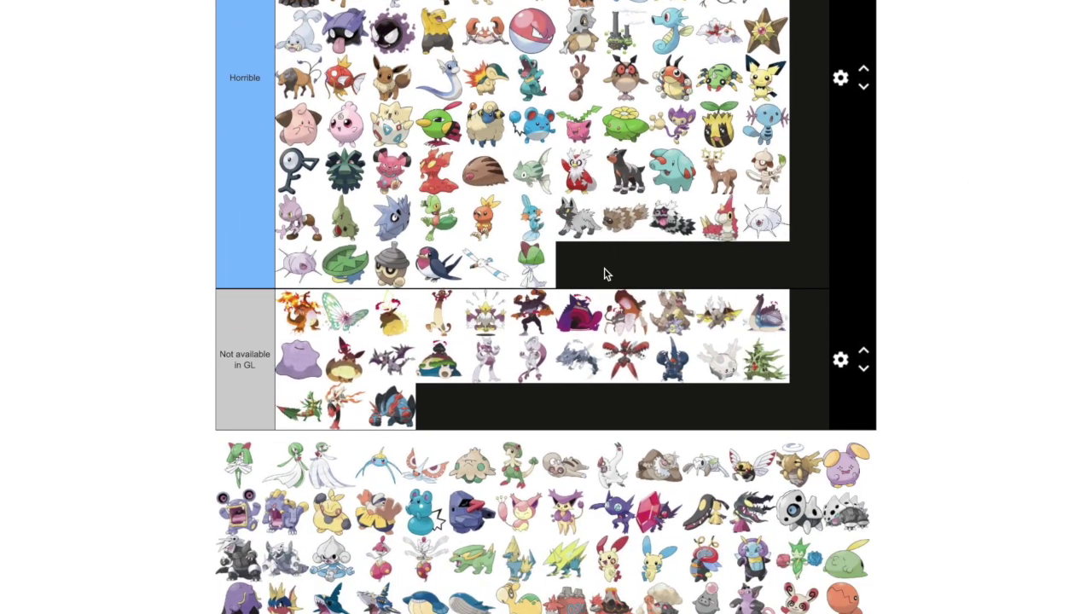
left_click_drag(229, 474, 620, 258)
scroll(620, 258, "up", 1)
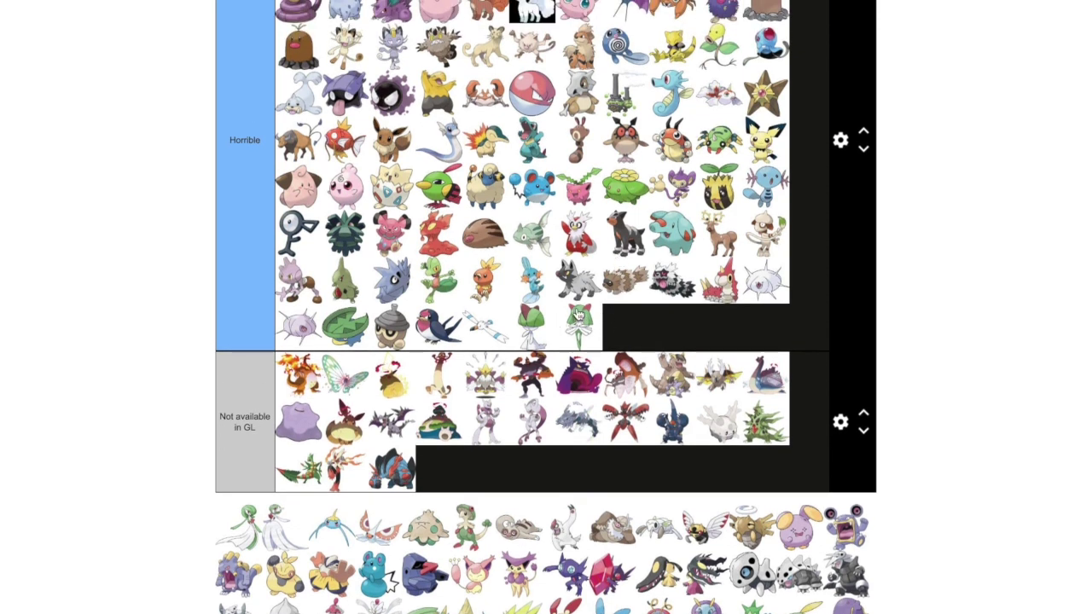
left_click_drag(241, 528, 572, 516)
scroll(938, 292, "up", 1)
scroll(934, 296, "up", 14)
scroll(934, 296, "up", 7)
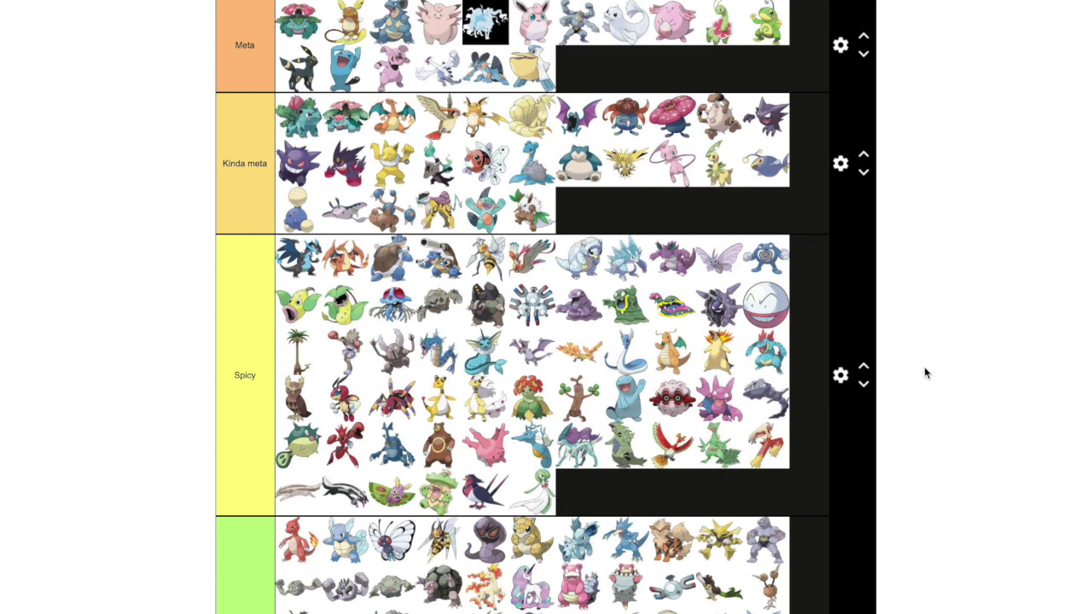
scroll(923, 366, "down", 10)
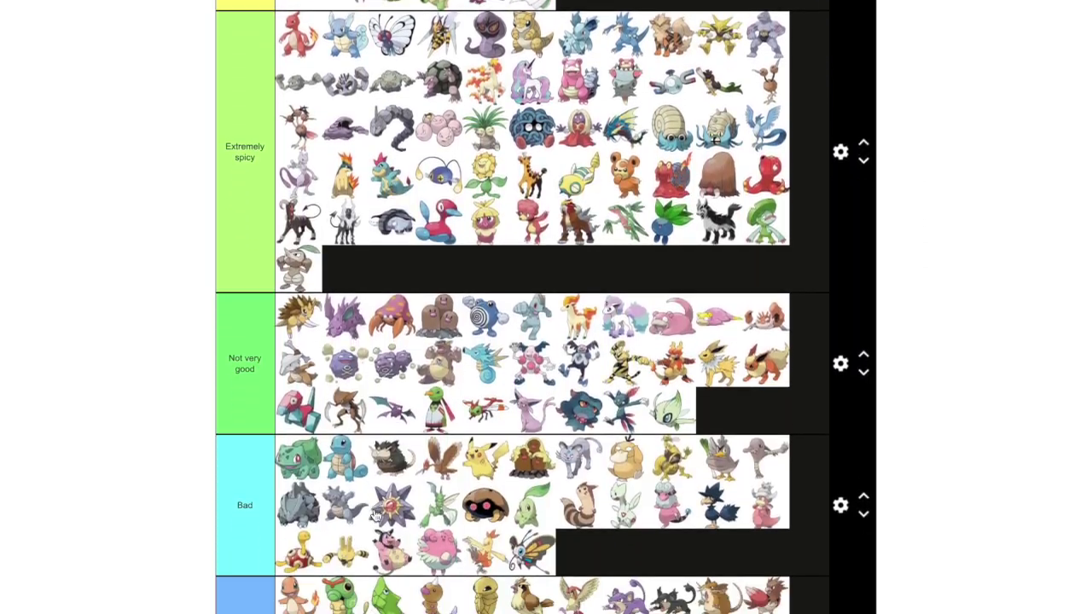
scroll(376, 514, "down", 15)
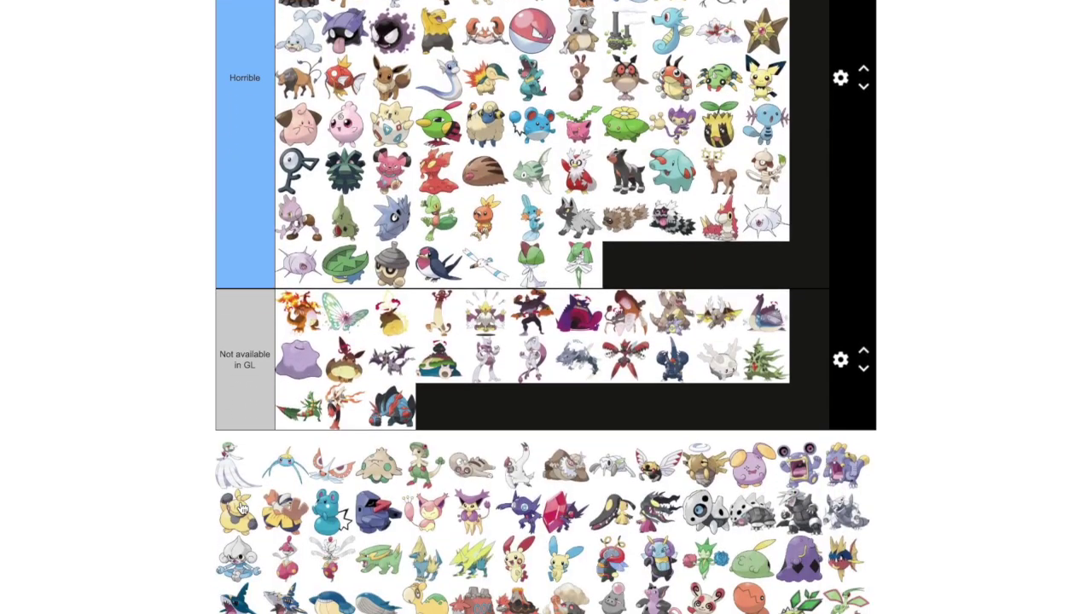
Place Mega Gardevoir in Not available in GL, Surskit in Horrible, Masquerain in Extremely spicy
left_click_drag(232, 467, 497, 426)
left_click_drag(251, 472, 635, 268)
left_click_drag(236, 480, 797, 162)
scroll(1009, 156, "up", 2)
scroll(1009, 157, "up", 6)
scroll(1009, 157, "up", 2)
left_click_drag(576, 155, 477, 429)
scroll(915, 328, "down", 5)
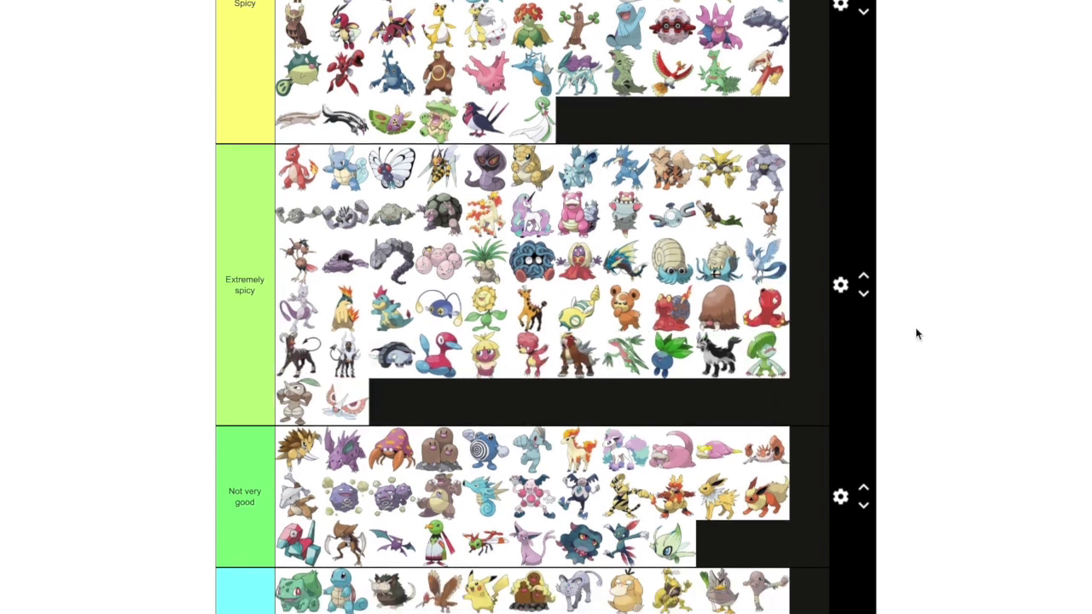
scroll(916, 333, "down", 5)
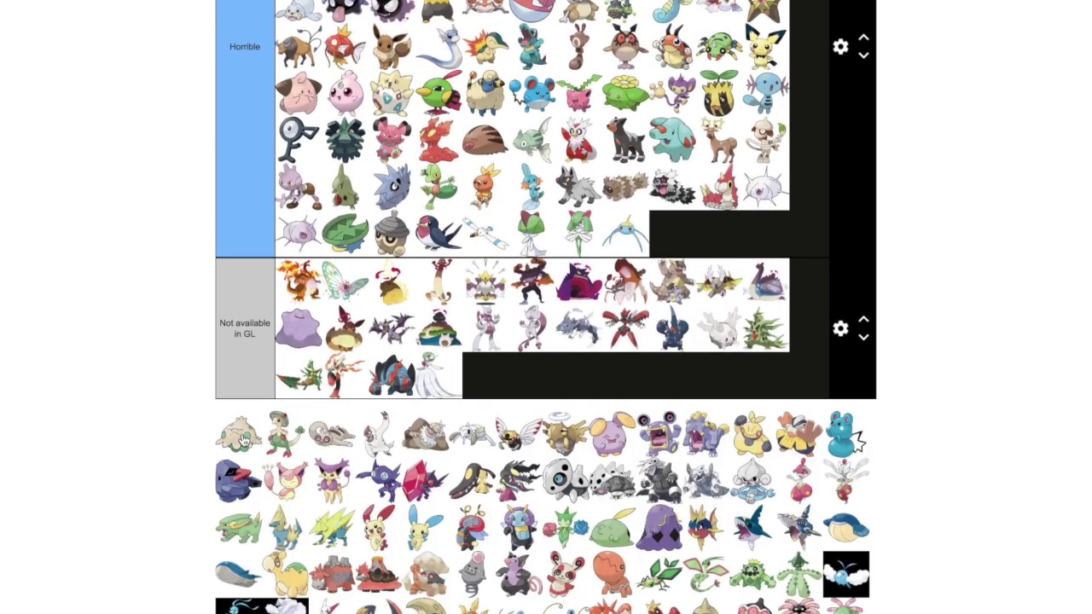
Add Shroomish to the end of Horrible and Breloom to Spicy
left_click_drag(243, 439, 691, 219)
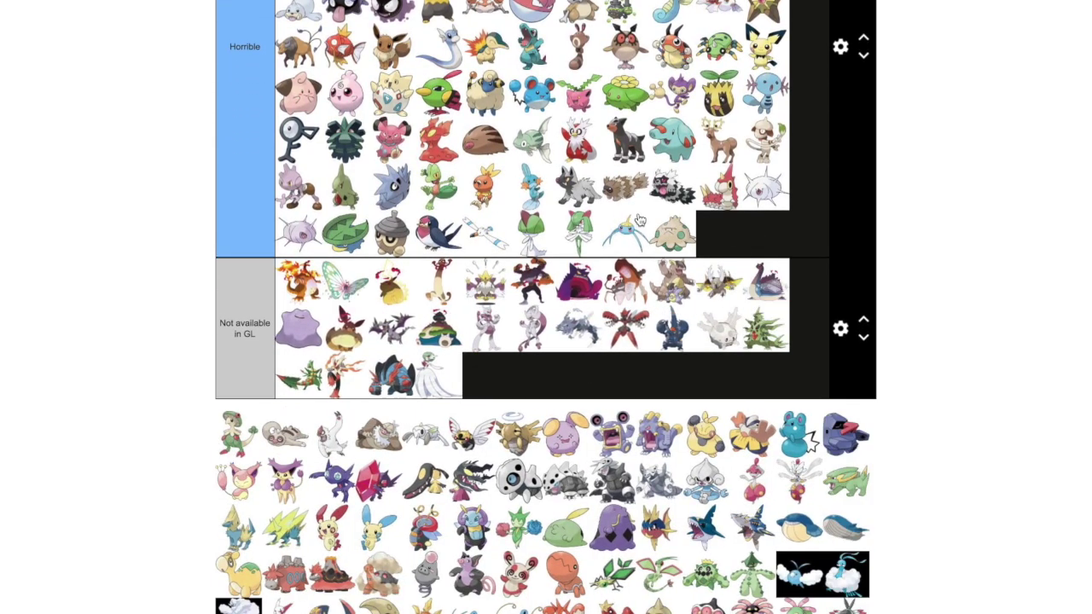
scroll(677, 228, "up", 1)
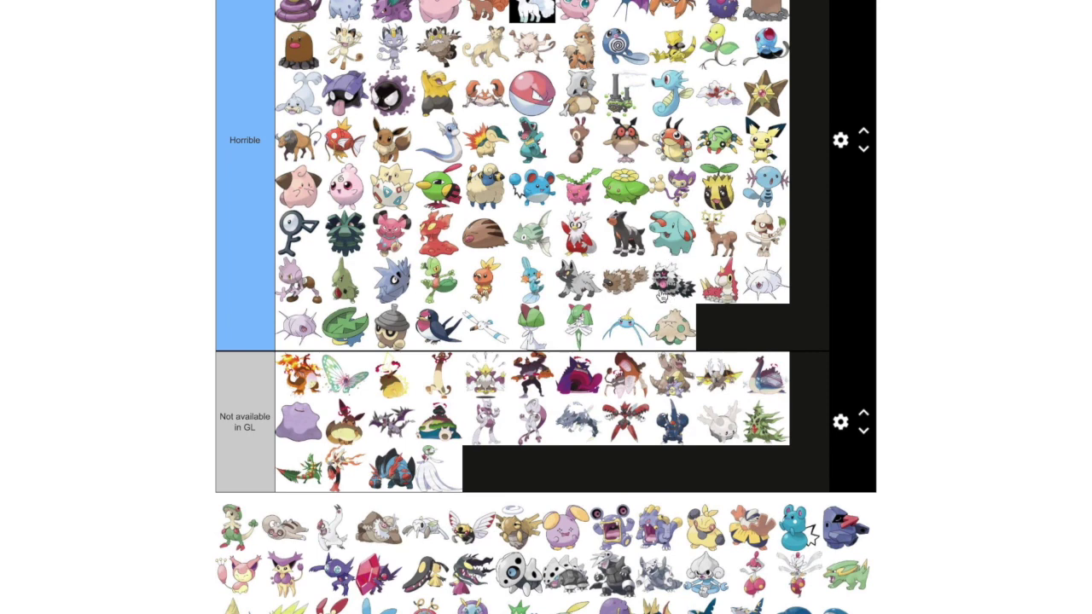
left_click_drag(237, 526, 707, 309)
scroll(933, 264, "up", 1)
scroll(932, 269, "up", 8)
scroll(932, 268, "up", 2)
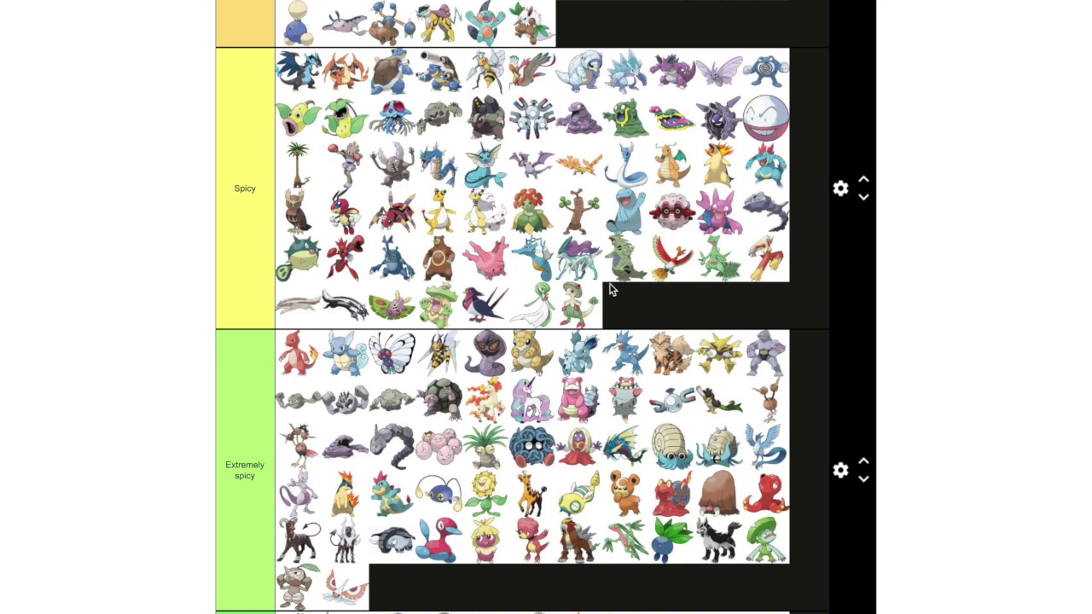
scroll(927, 252, "down", 1)
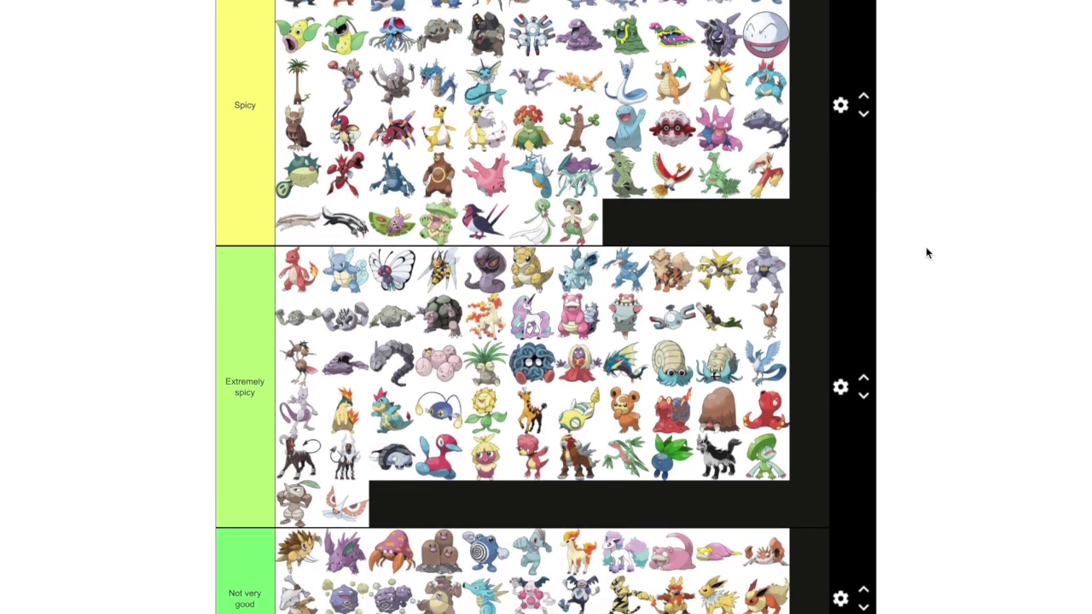
scroll(926, 248, "down", 3)
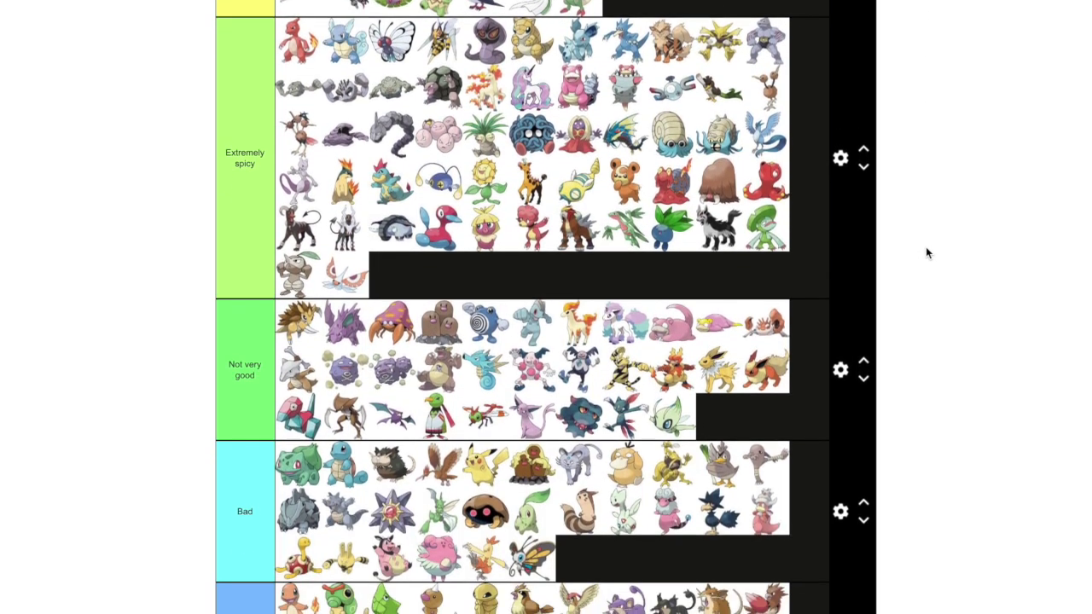
scroll(926, 253, "down", 7)
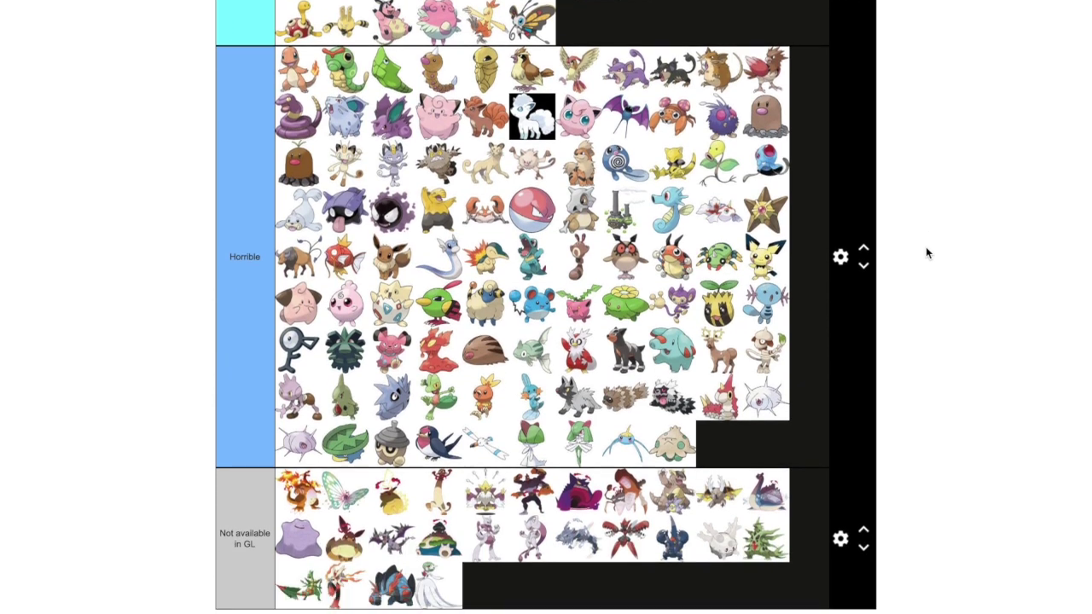
scroll(927, 253, "down", 4)
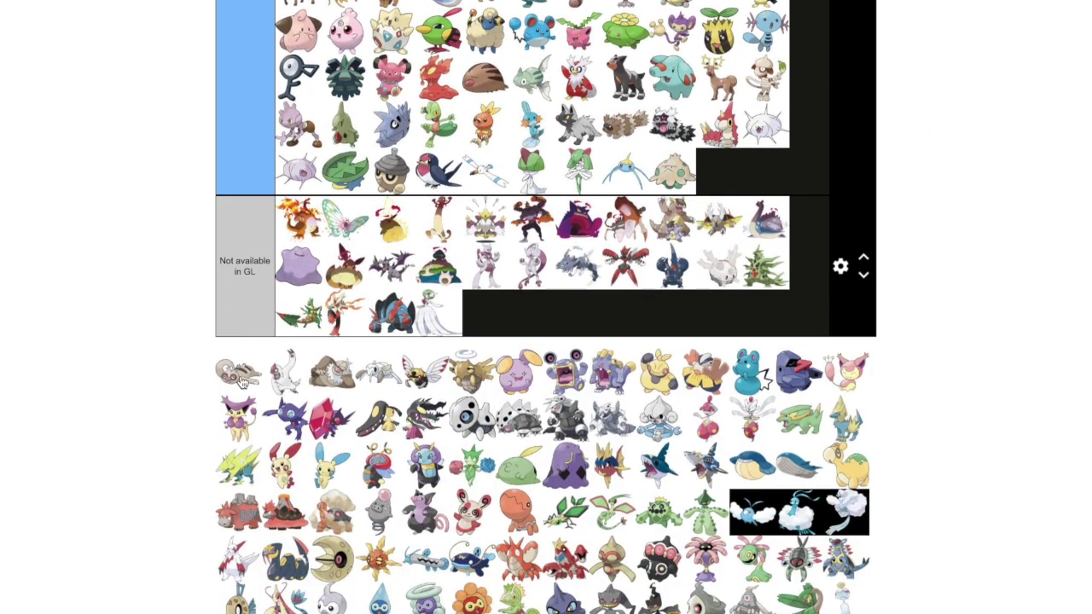
Add Slakoth to the end of Horrible and move Vigoroth up to Meta
left_click_drag(241, 381, 750, 175)
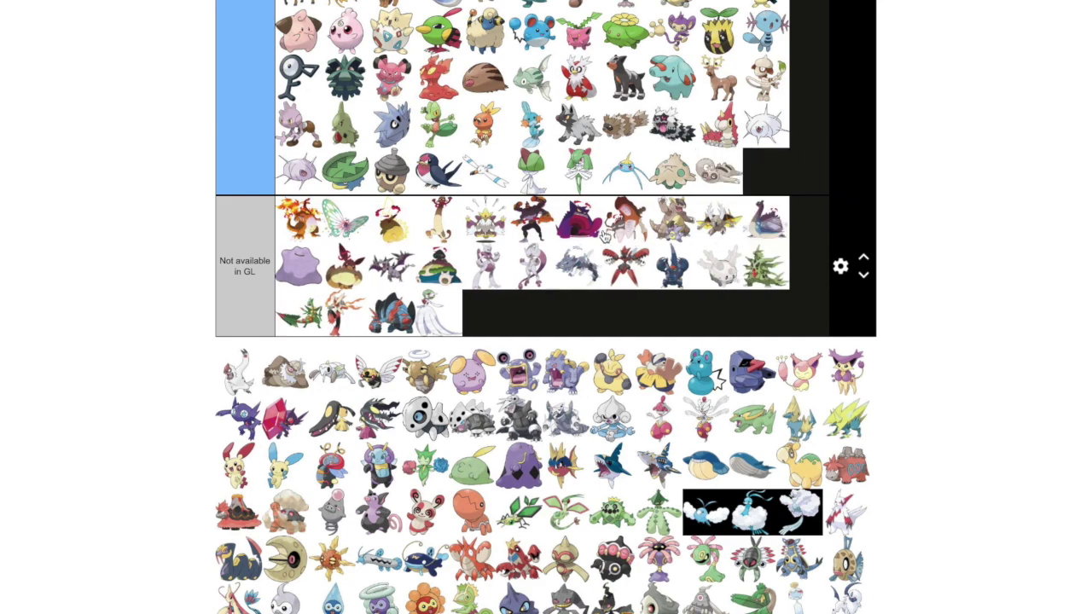
left_click_drag(486, 370, 602, 321)
scroll(957, 225, "up", 4)
scroll(959, 226, "up", 9)
scroll(958, 227, "up", 6)
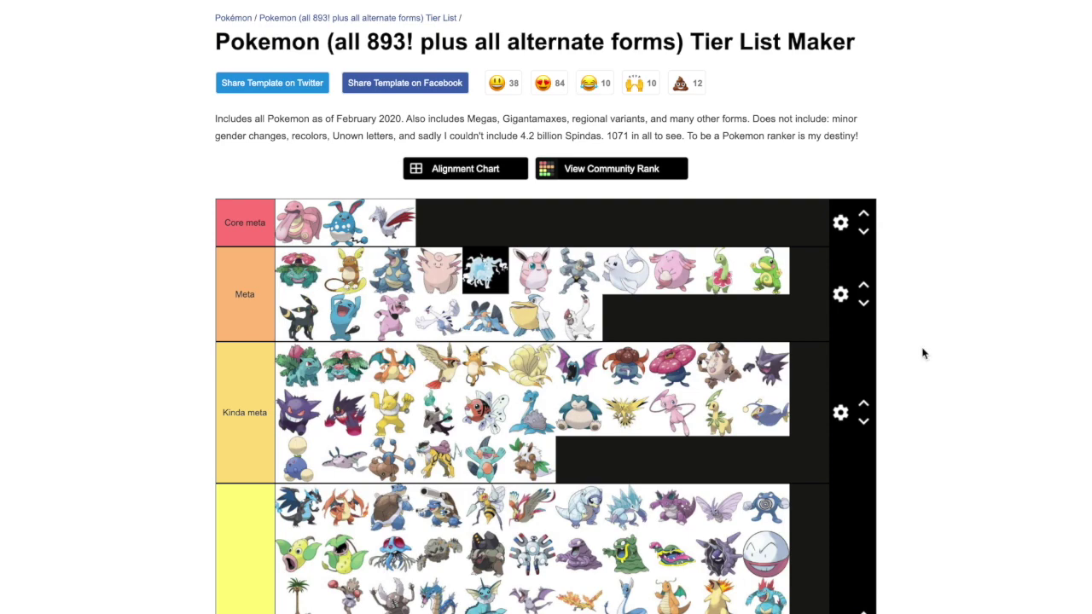
scroll(922, 354, "down", 5)
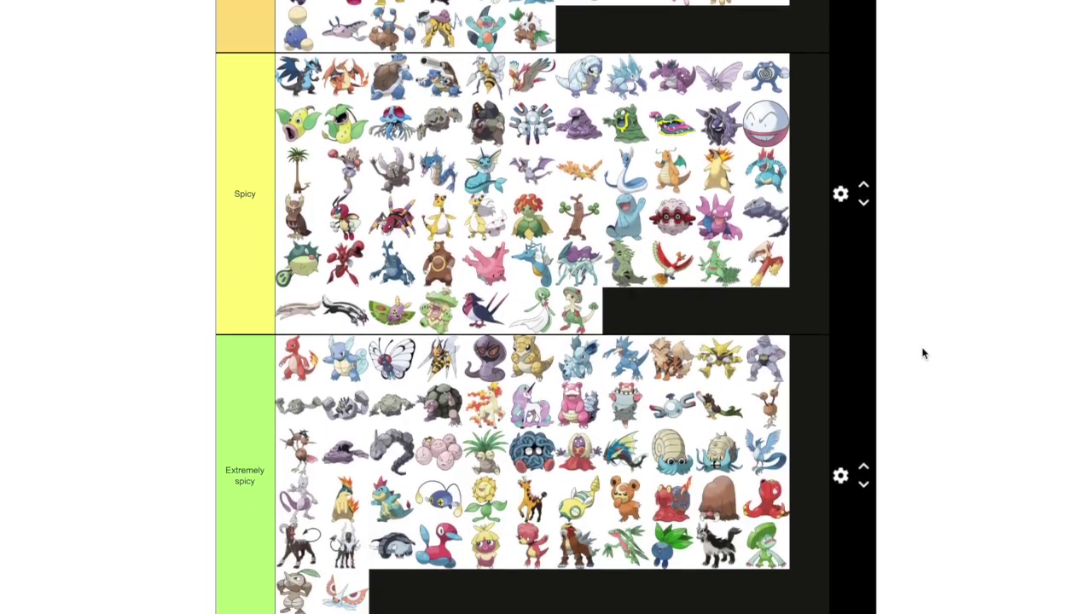
scroll(922, 353, "down", 8)
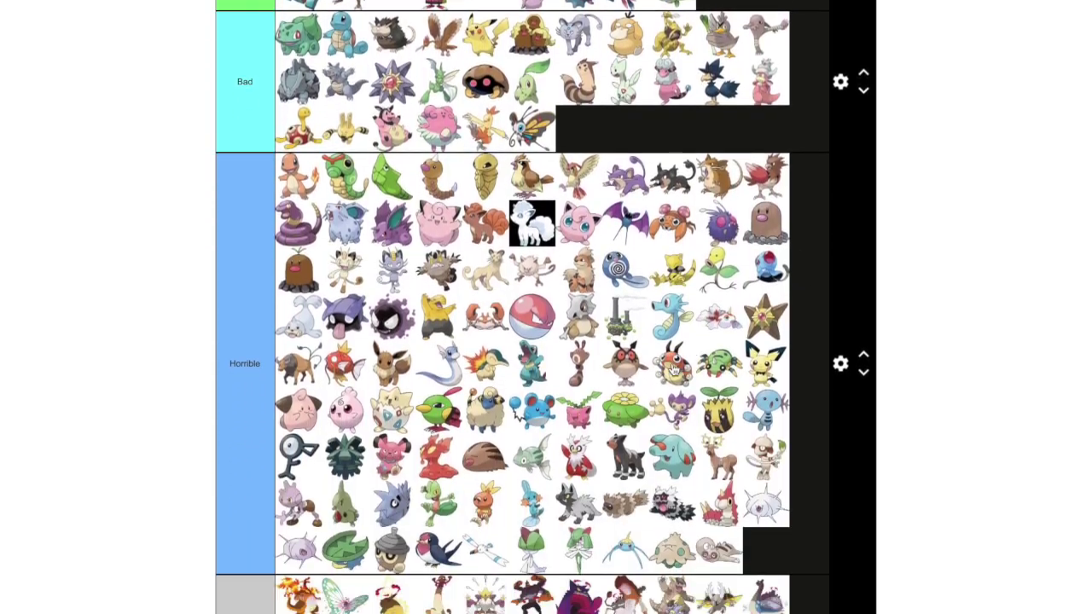
scroll(240, 401, "down", 5)
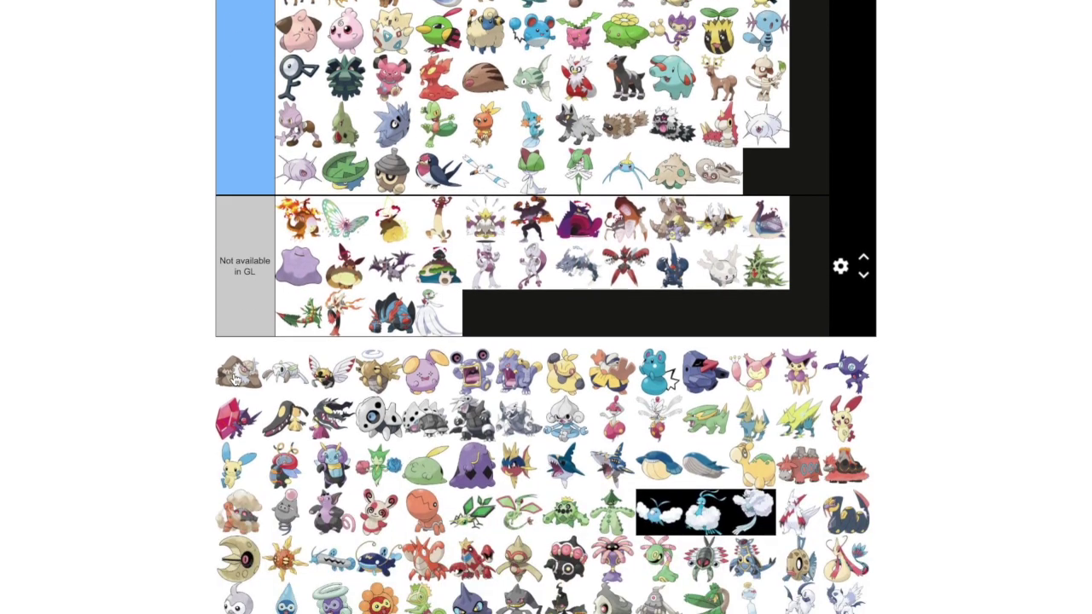
Add Slaking to the end of the Horrible tier
left_click_drag(236, 376, 766, 177)
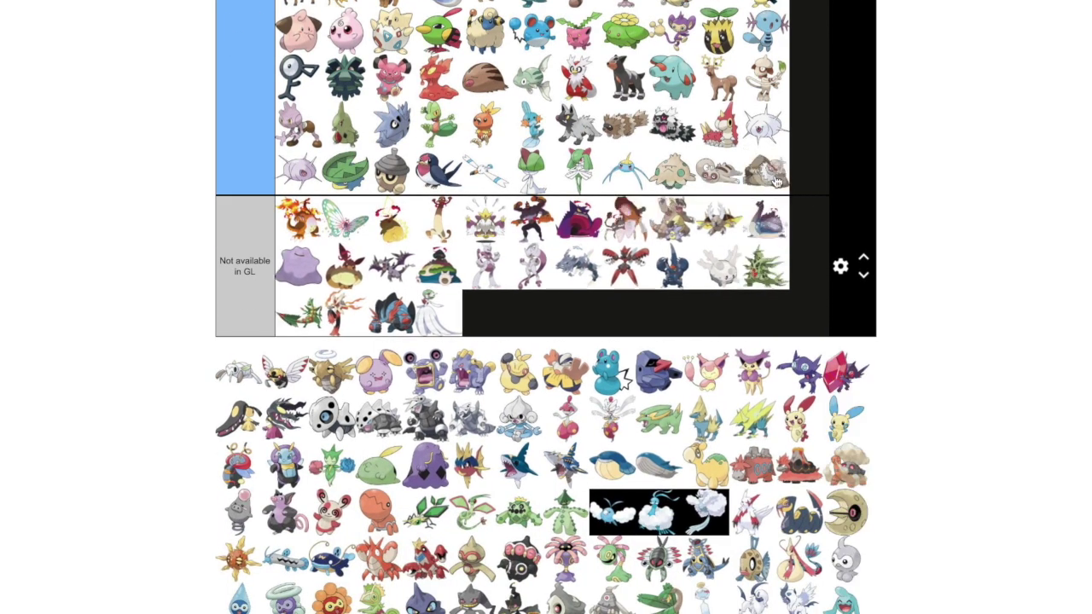
scroll(802, 131, "up", 3)
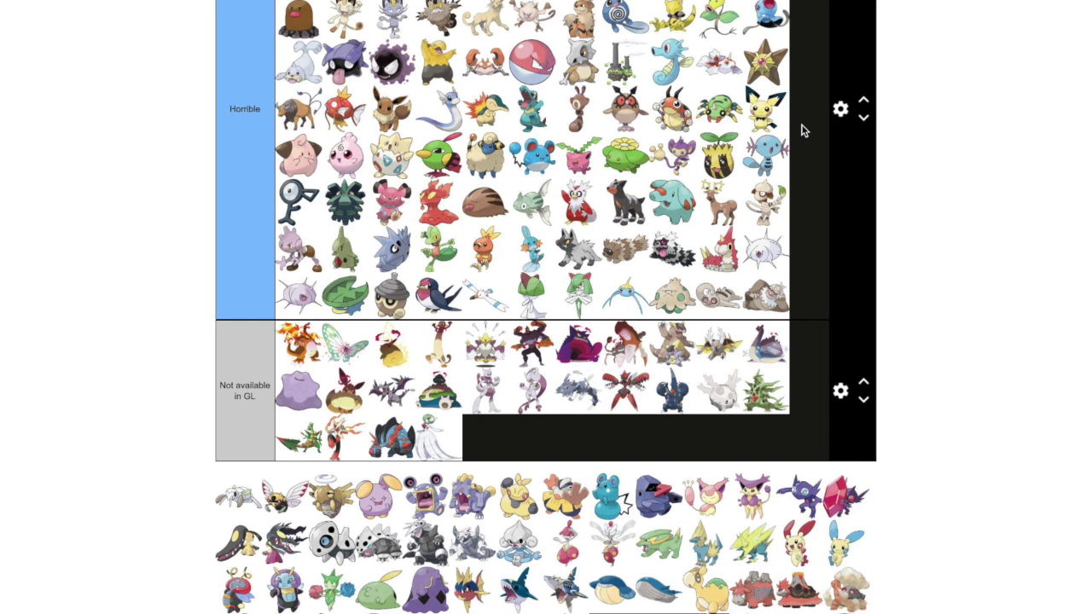
scroll(802, 130, "down", 3)
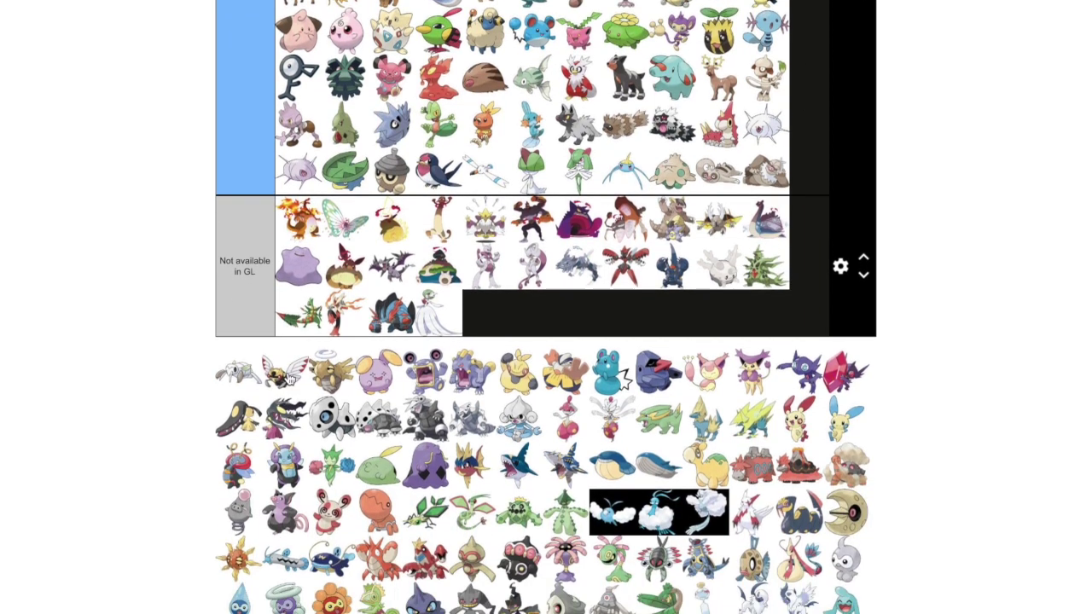
left_click_drag(240, 383, 299, 249)
Move the first pool Pokémon into Not available in GL
left_click_drag(230, 450, 392, 337)
scroll(882, 263, "up", 6)
scroll(877, 260, "up", 10)
scroll(872, 261, "up", 2)
scroll(992, 321, "down", 10)
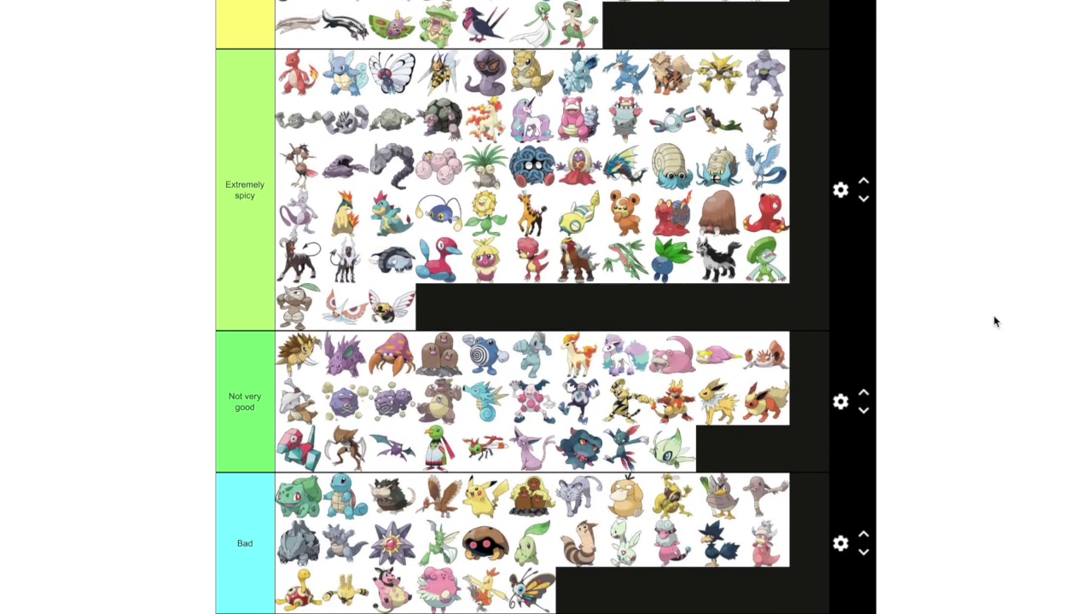
scroll(979, 420, "down", 8)
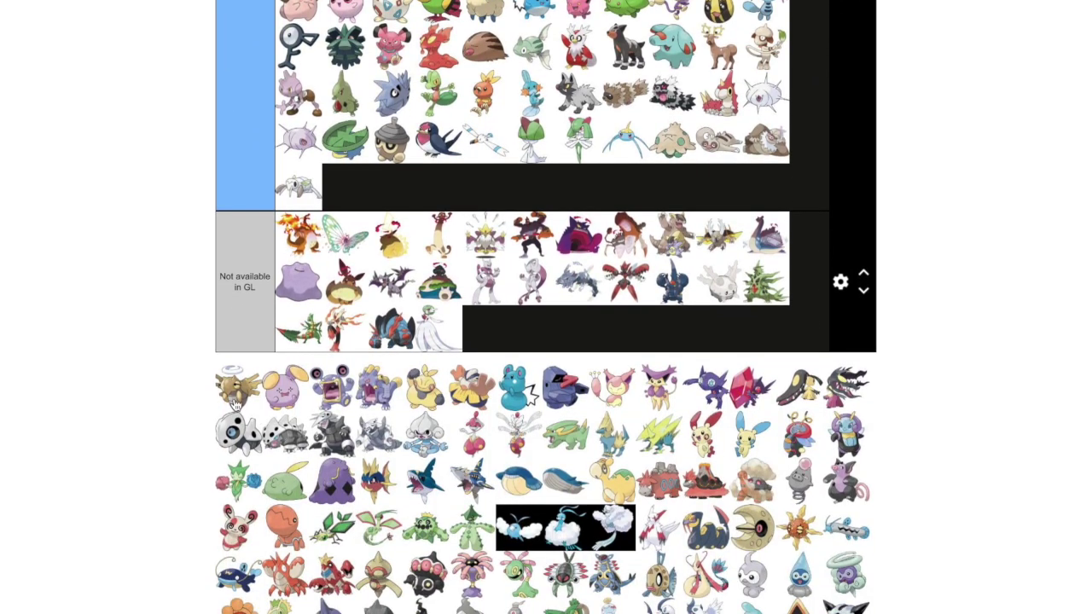
left_click_drag(235, 404, 540, 348)
Add Whismur and Loudred to Horrible and the next Pokémon to the end of Not very good
left_click_drag(216, 404, 352, 198)
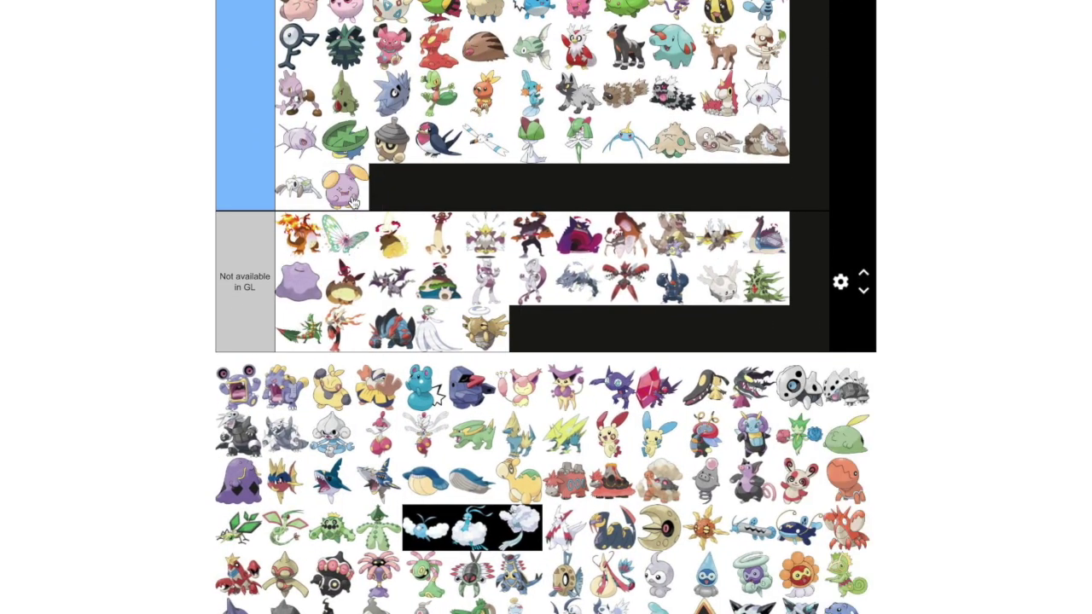
left_click_drag(228, 399, 399, 200)
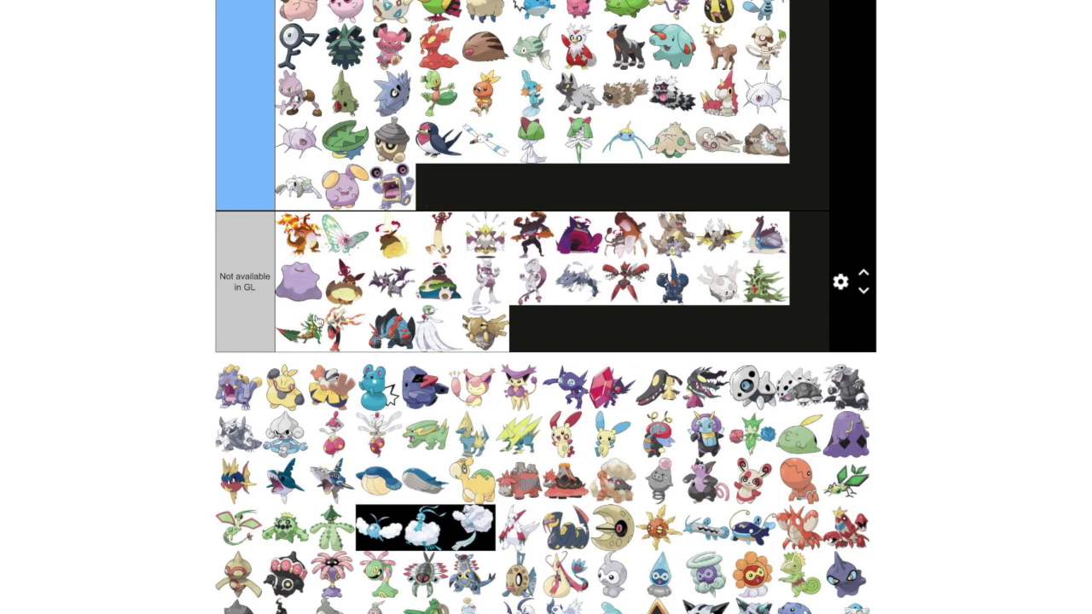
left_click_drag(232, 399, 655, 324)
scroll(789, 227, "up", 2)
scroll(800, 227, "up", 8)
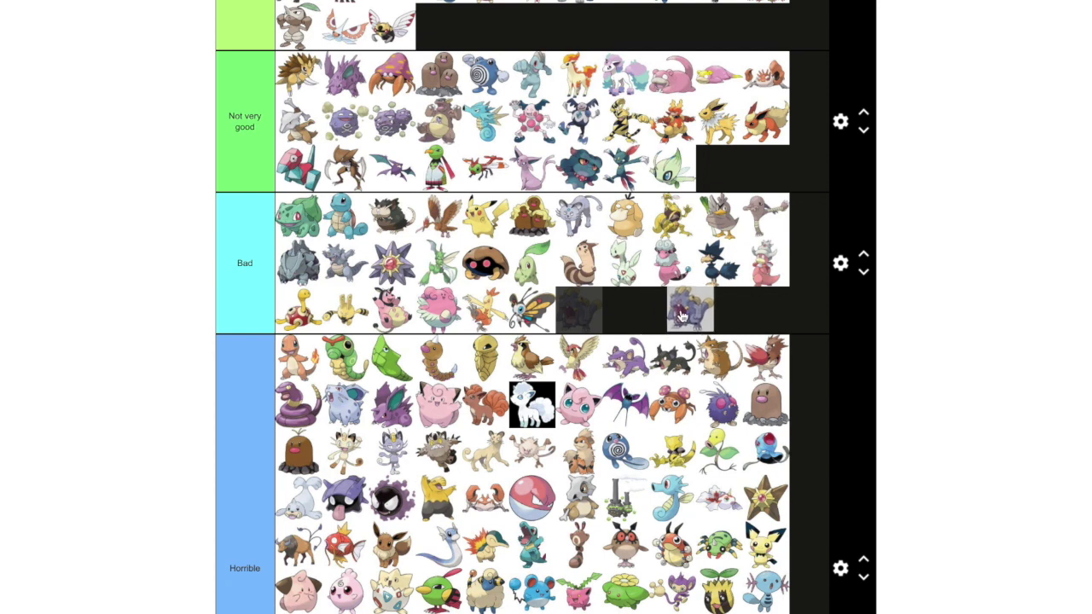
left_click_drag(680, 315, 766, 184)
scroll(964, 196, "down", 5)
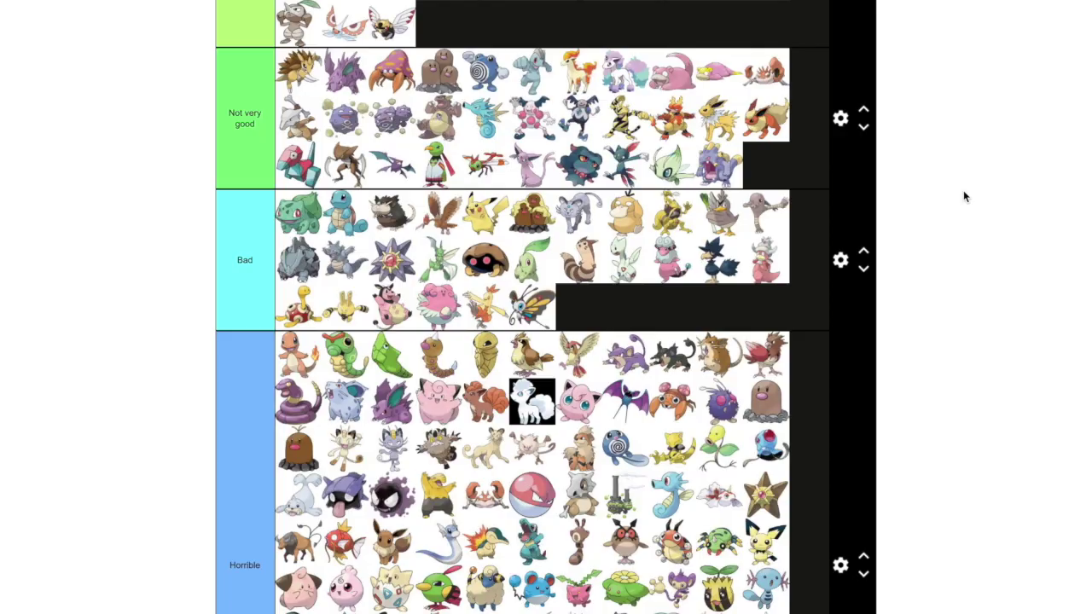
scroll(964, 196, "down", 3)
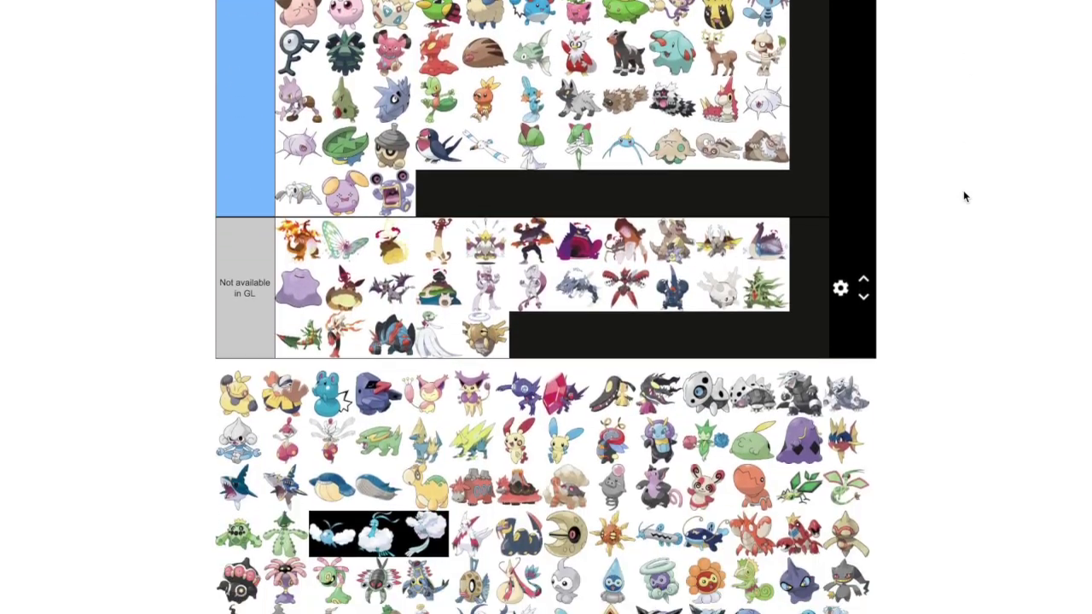
Add another Pokémon to Horrible and place the next one in Spicy after Breloom
left_click_drag(243, 356, 460, 162)
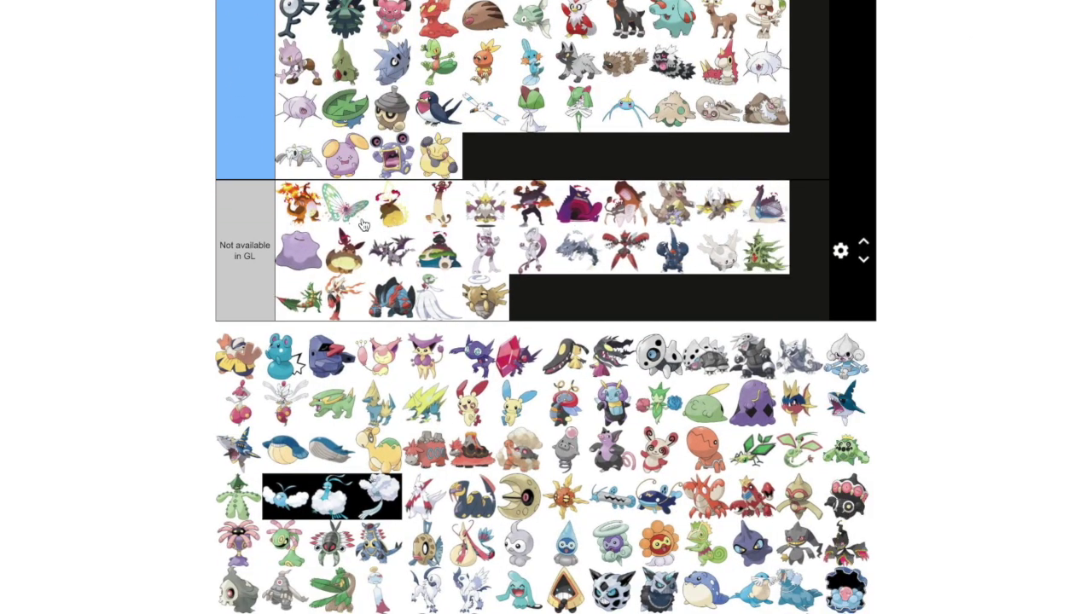
left_click_drag(229, 352, 712, 386)
scroll(1015, 137, "up", 3)
scroll(1006, 137, "up", 6)
scroll(1006, 136, "up", 2)
scroll(1007, 137, "up", 3)
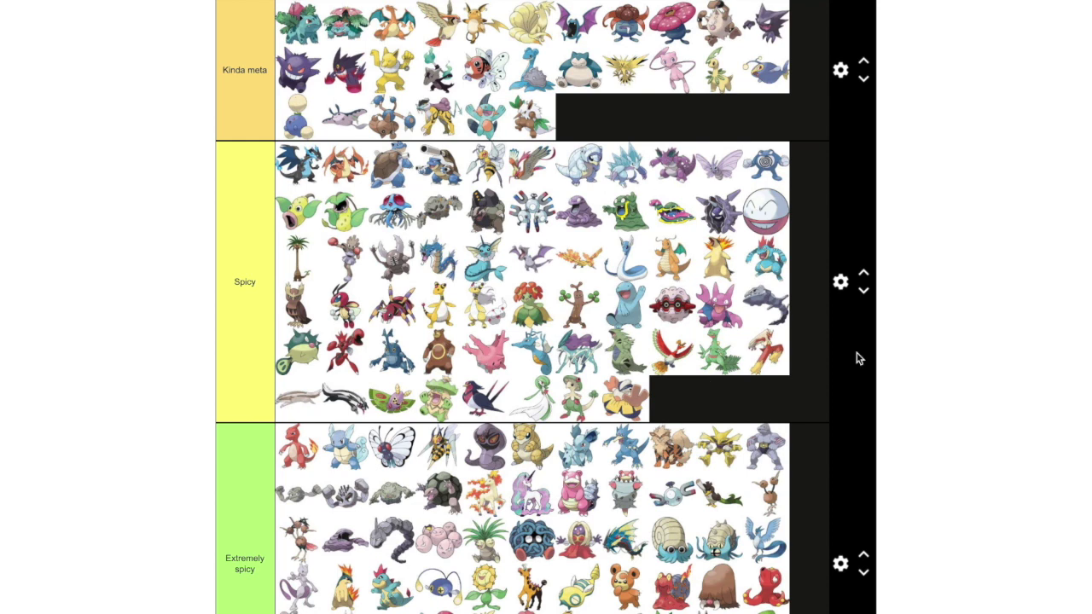
Rank the next pool Pokémon into the Spicy, Horrible and Extremely spicy rows
scroll(1075, 286, "down", 5)
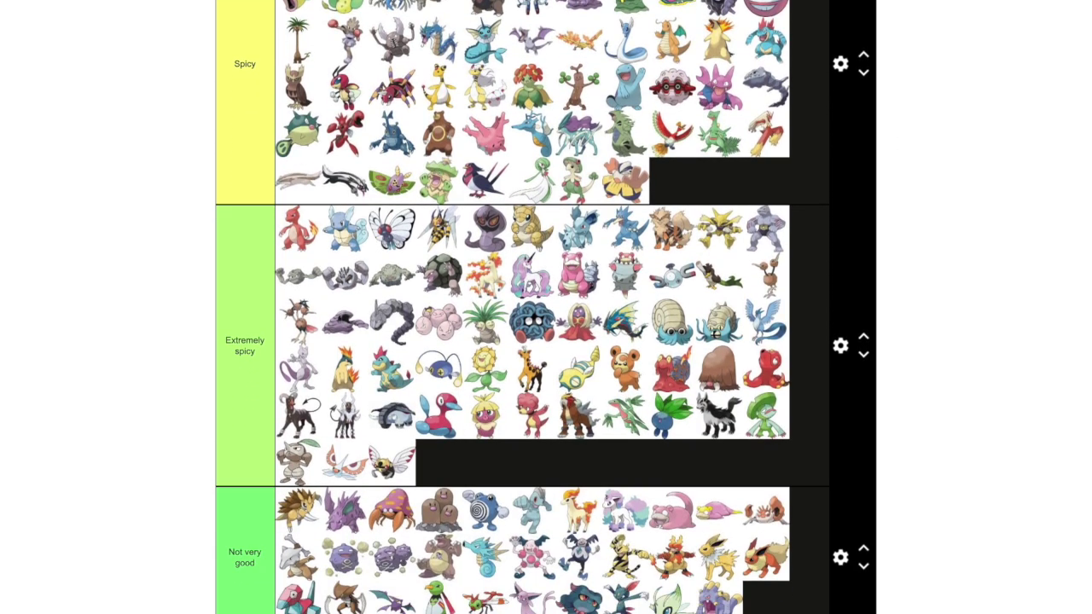
scroll(1089, 324, "down", 15)
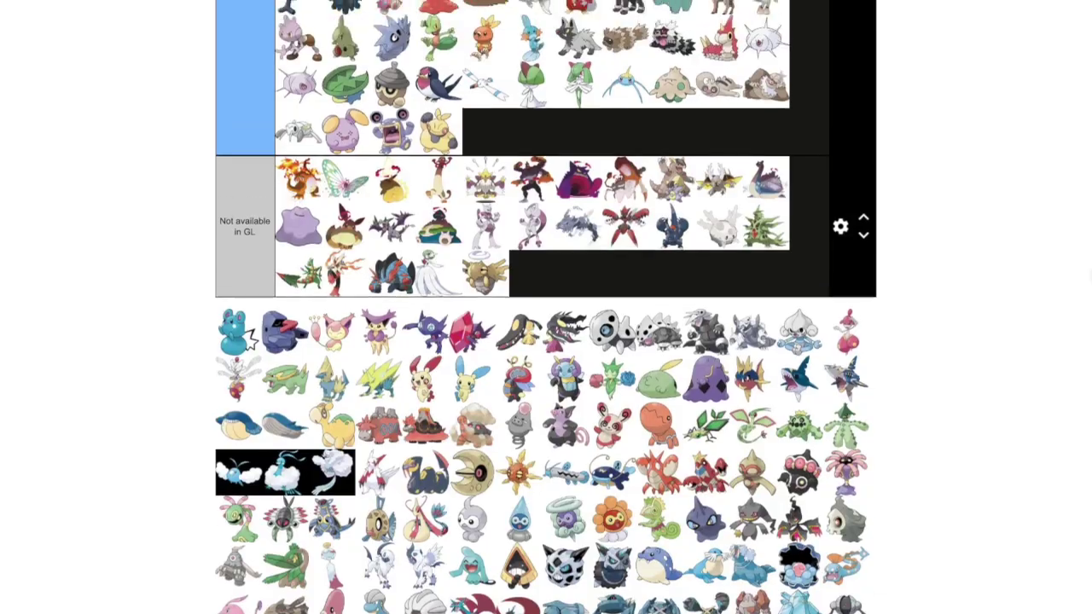
scroll(249, 340, "up", 2)
left_click_drag(221, 448, 496, 245)
left_click_drag(248, 430, 745, 209)
scroll(883, 166, "up", 10)
scroll(759, 256, "down", 4)
scroll(761, 213, "up", 2)
scroll(747, 212, "up", 3)
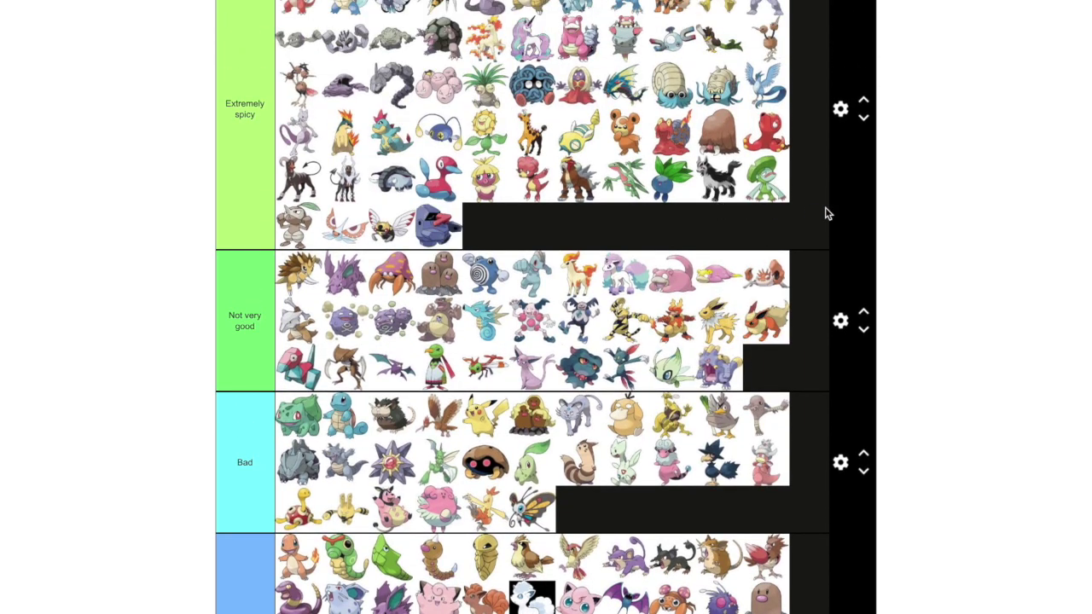
scroll(1024, 244, "down", 4)
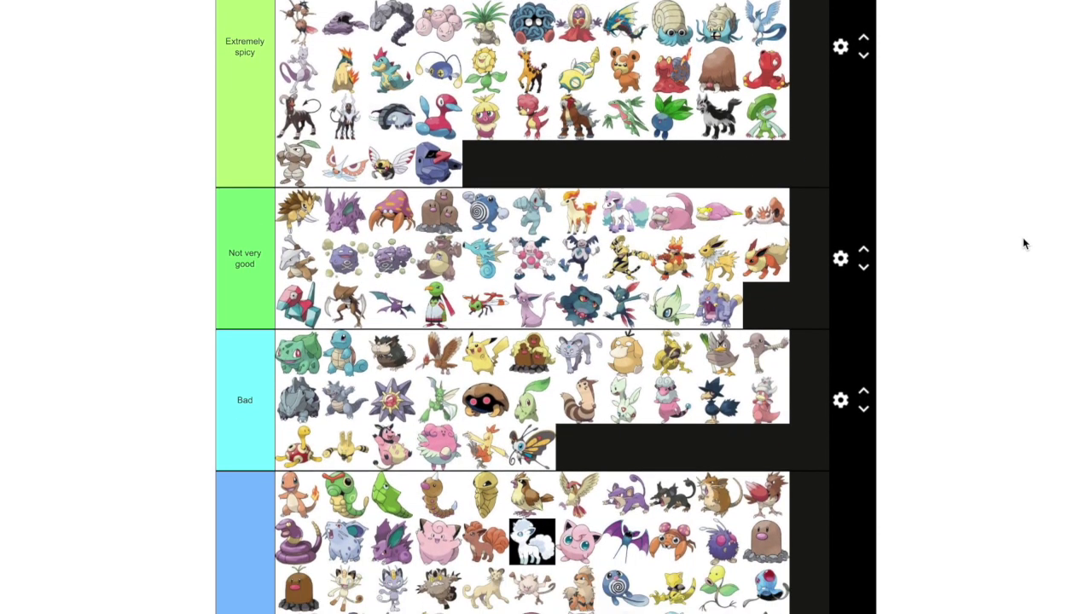
scroll(1023, 244, "up", 1)
scroll(1023, 244, "up", 4)
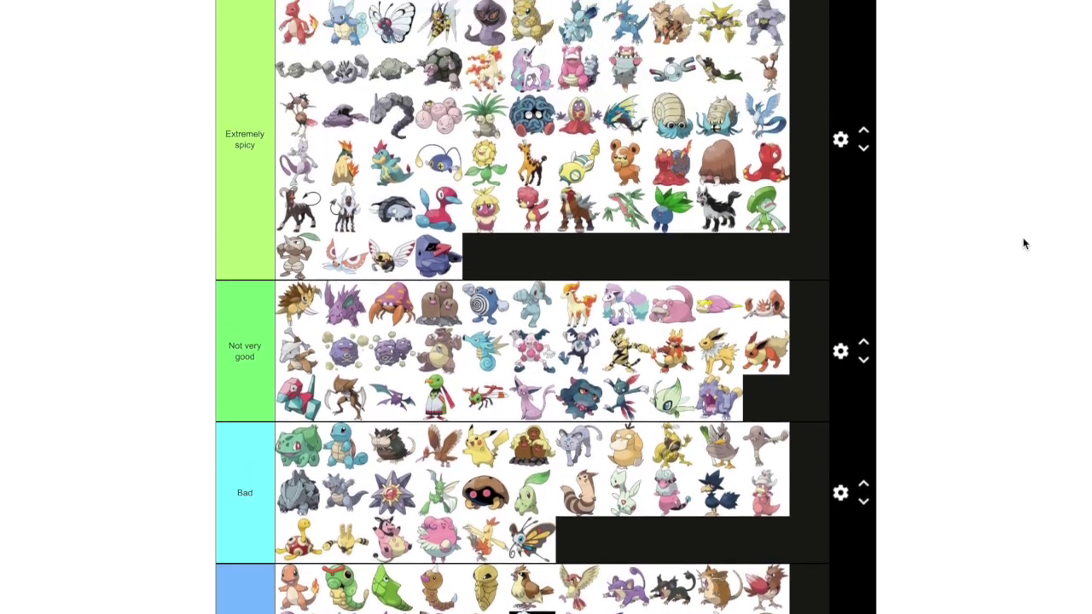
scroll(935, 209, "down", 10)
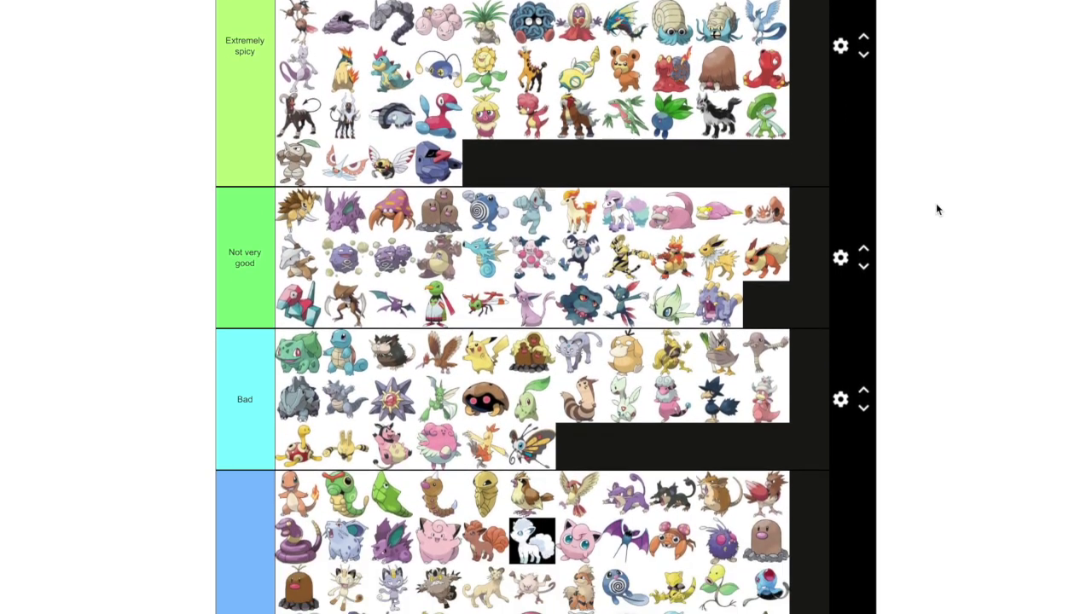
scroll(935, 209, "down", 7)
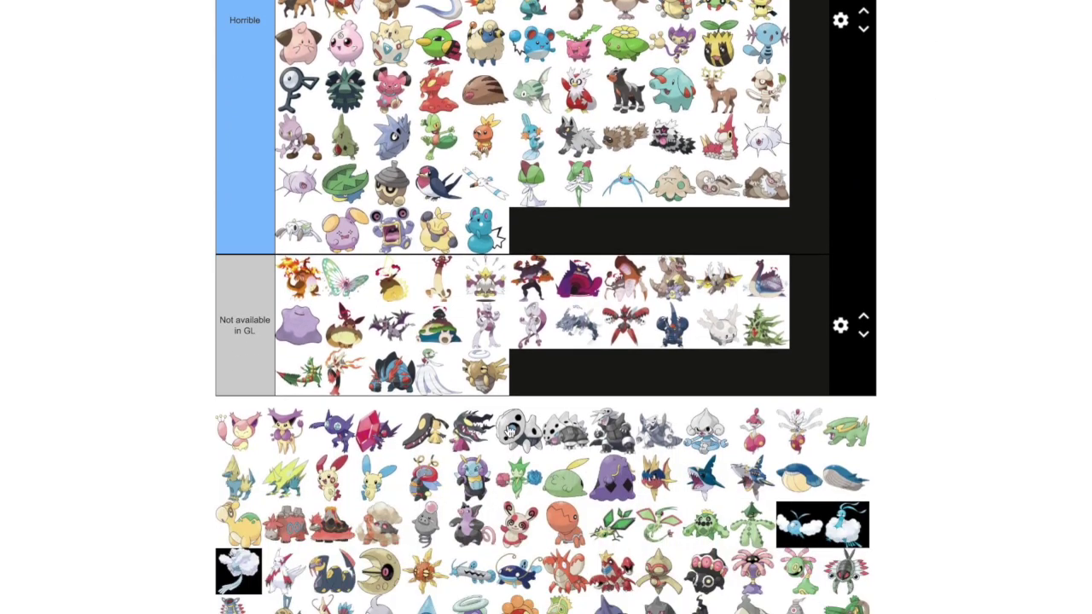
Put Skitty at the end of Horrible and move Delcatty up to Extremely spicy
left_click_drag(530, 257, 537, 234)
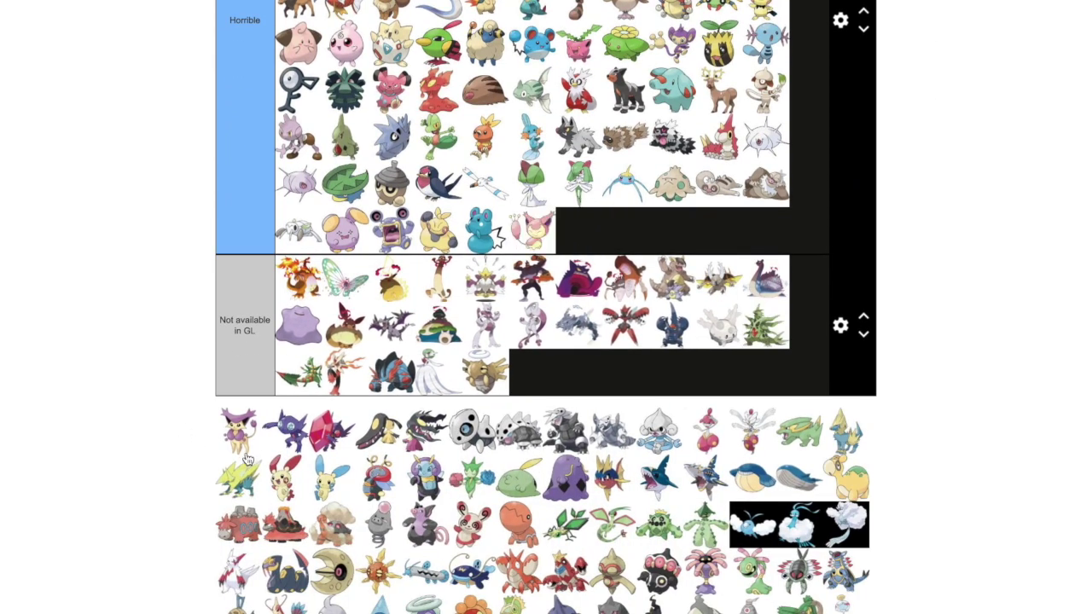
left_click_drag(249, 442, 719, 271)
scroll(1032, 222, "up", 8)
scroll(1032, 222, "up", 2)
scroll(1016, 219, "up", 1)
scroll(1016, 220, "up", 3)
scroll(1016, 219, "up", 2)
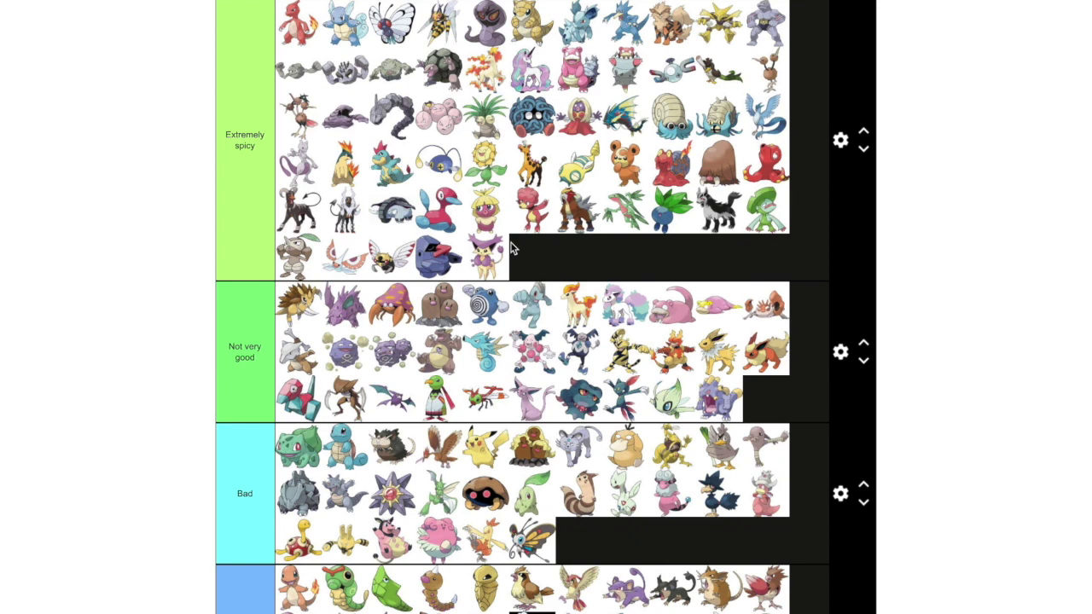
Place Sableye at the end of the Meta tier's second row
scroll(512, 247, "down", 6)
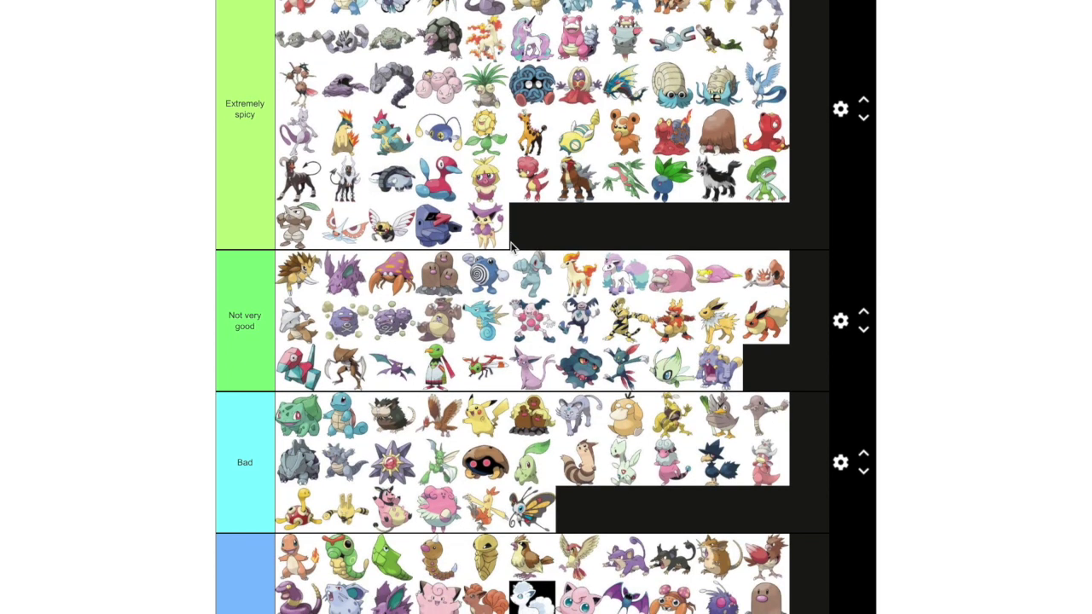
scroll(511, 246, "down", 3)
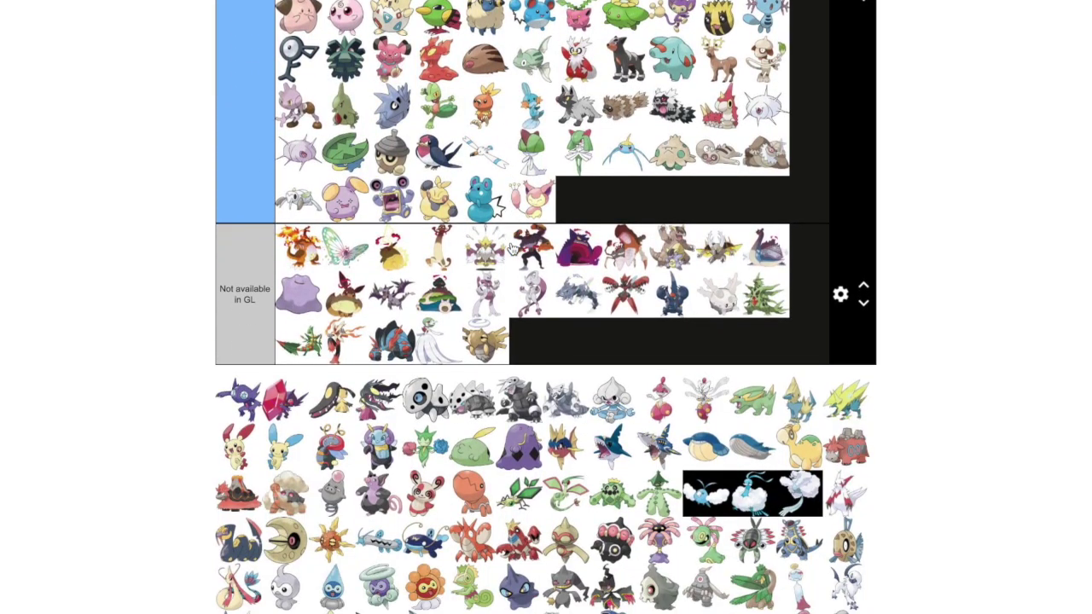
left_click_drag(236, 409, 701, 310)
scroll(1015, 331, "up", 3)
scroll(1014, 332, "up", 9)
scroll(1021, 335, "up", 10)
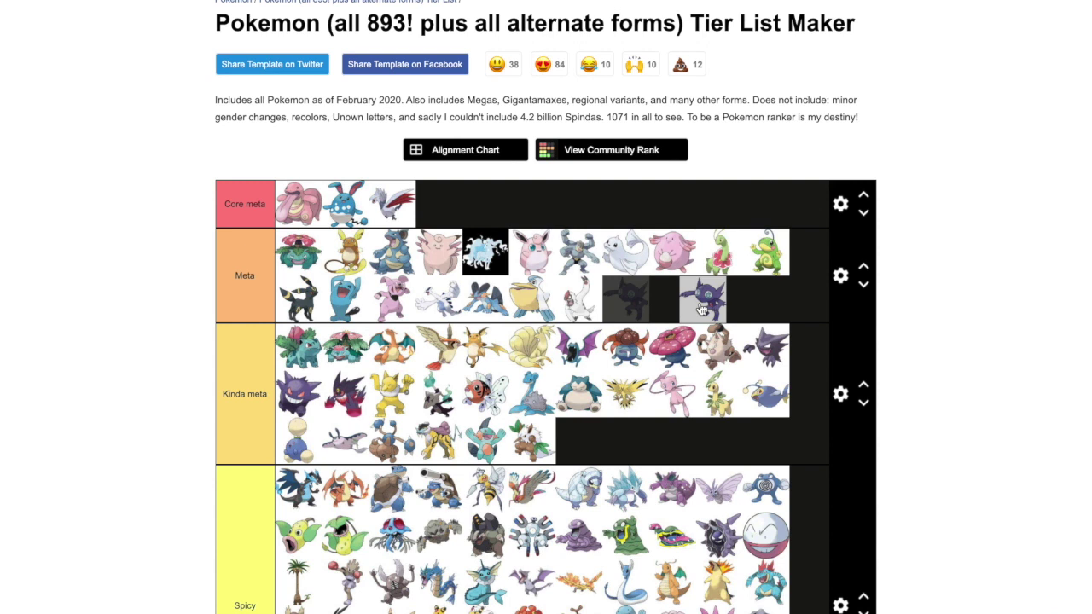
left_click_drag(701, 310, 762, 308)
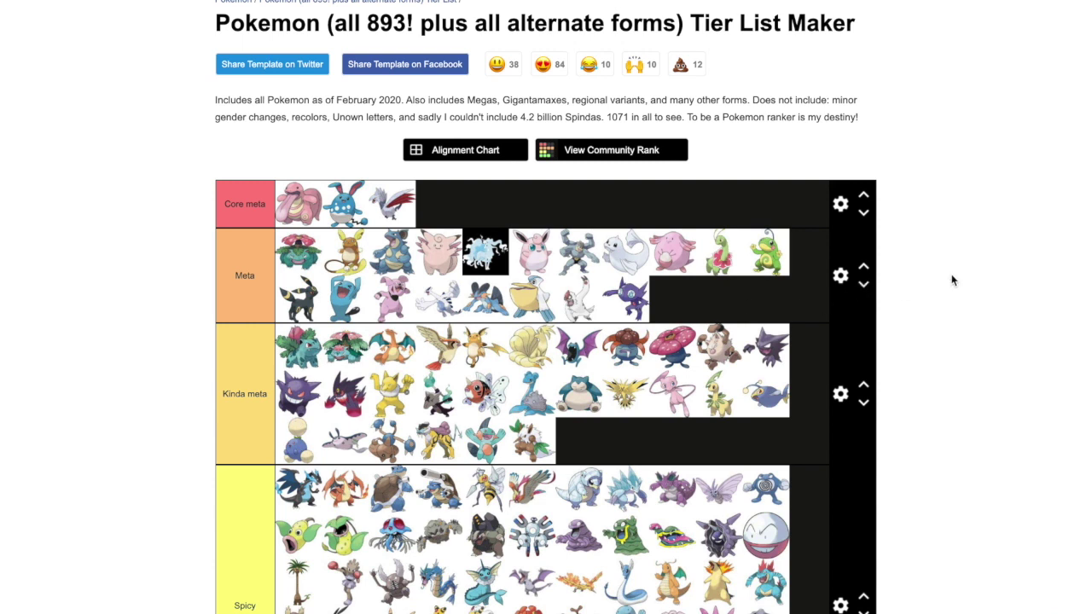
Put the red-gem Pokémon into the Not available in GL tier
scroll(952, 280, "down", 7)
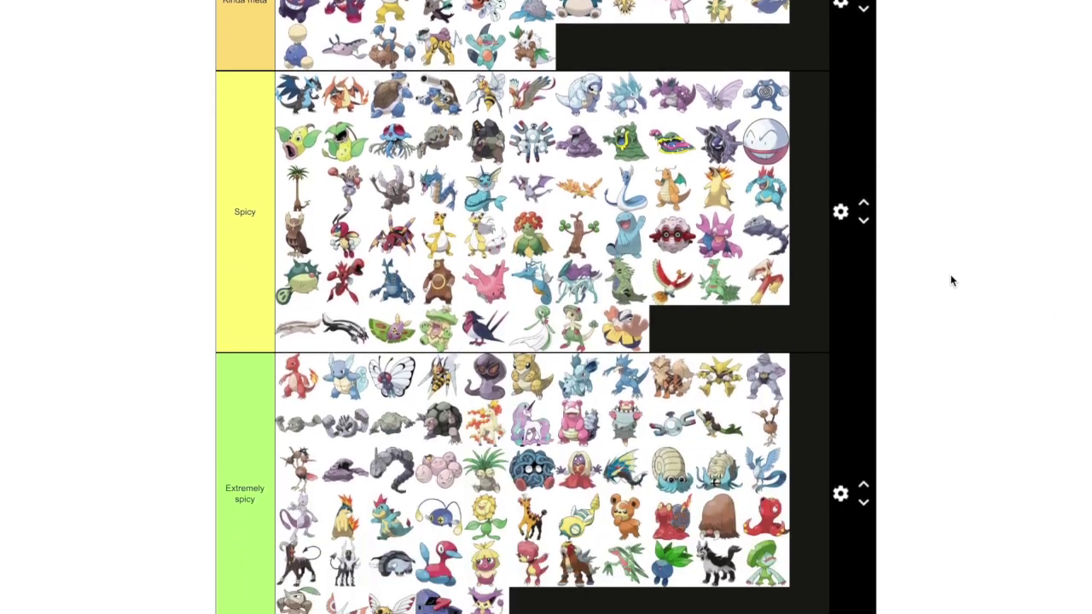
scroll(952, 281, "down", 9)
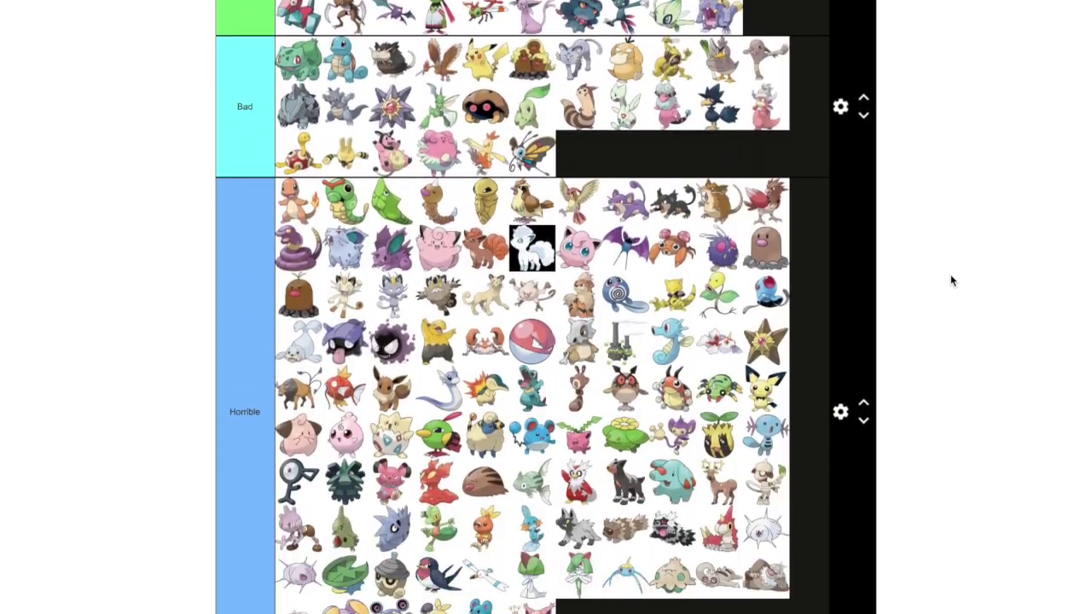
scroll(952, 280, "down", 3)
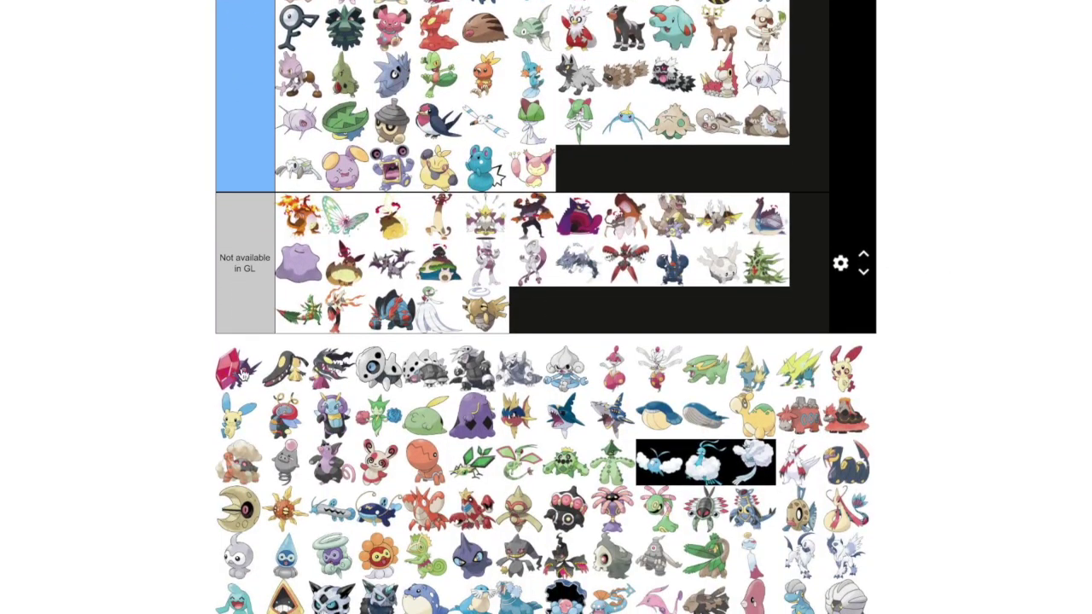
left_click_drag(242, 372, 604, 317)
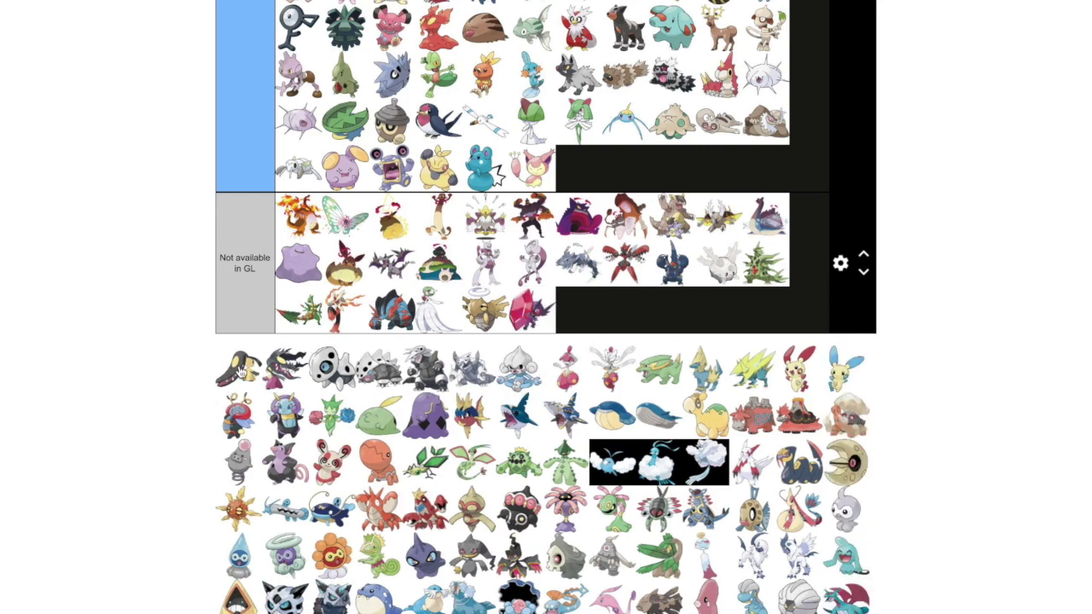
left_click_drag(243, 372, 774, 310)
Move the next pool Pokémon into Not available in GL as well
scroll(1035, 293, "up", 3)
scroll(1042, 295, "up", 9)
scroll(1035, 293, "up", 3)
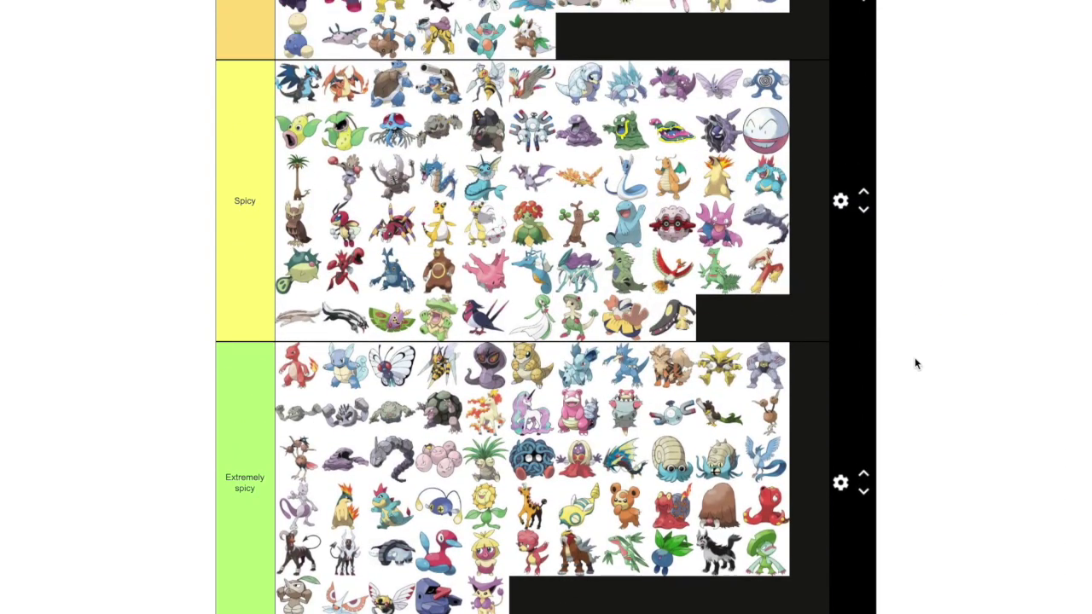
scroll(914, 365, "down", 4)
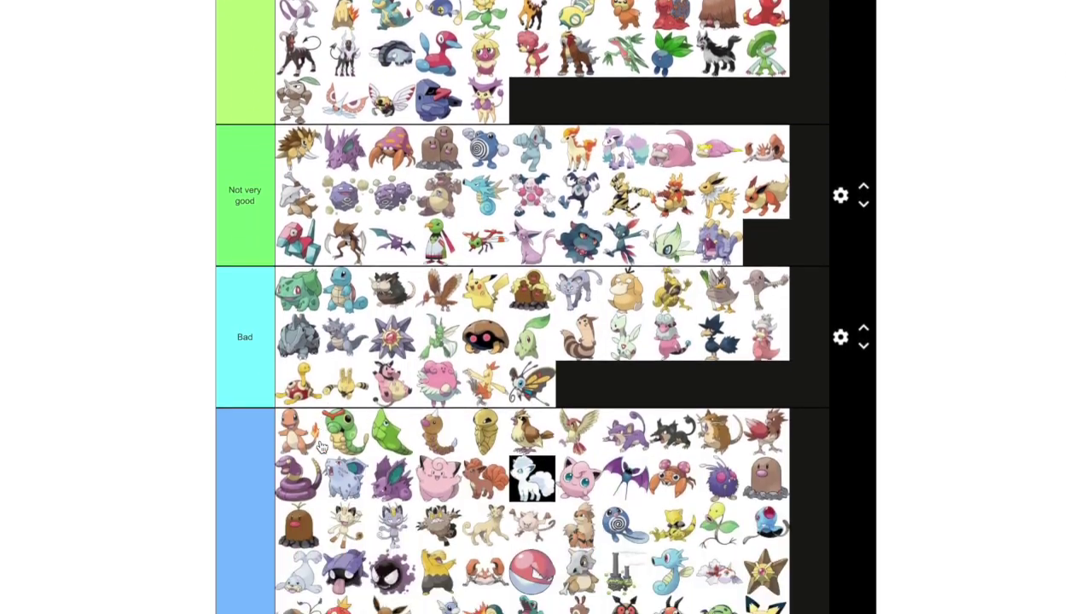
scroll(199, 495, "down", 7)
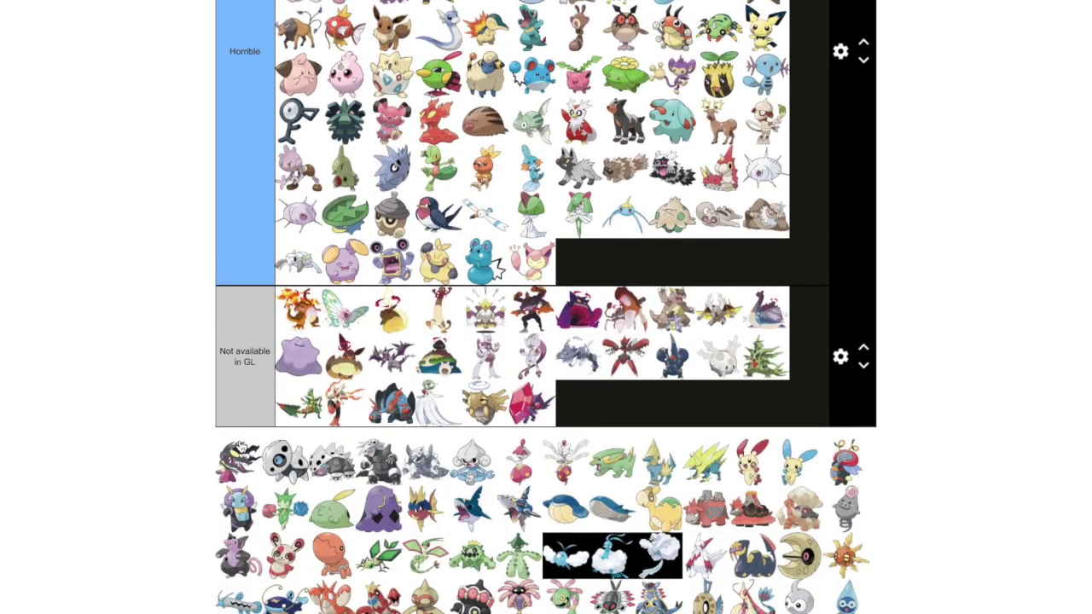
left_click_drag(241, 446, 616, 405)
Rank the following pool Pokémon into Spicy and Bad, with Aron closing the Bad tier
left_click_drag(235, 475, 630, 274)
scroll(657, 294, "up", 5)
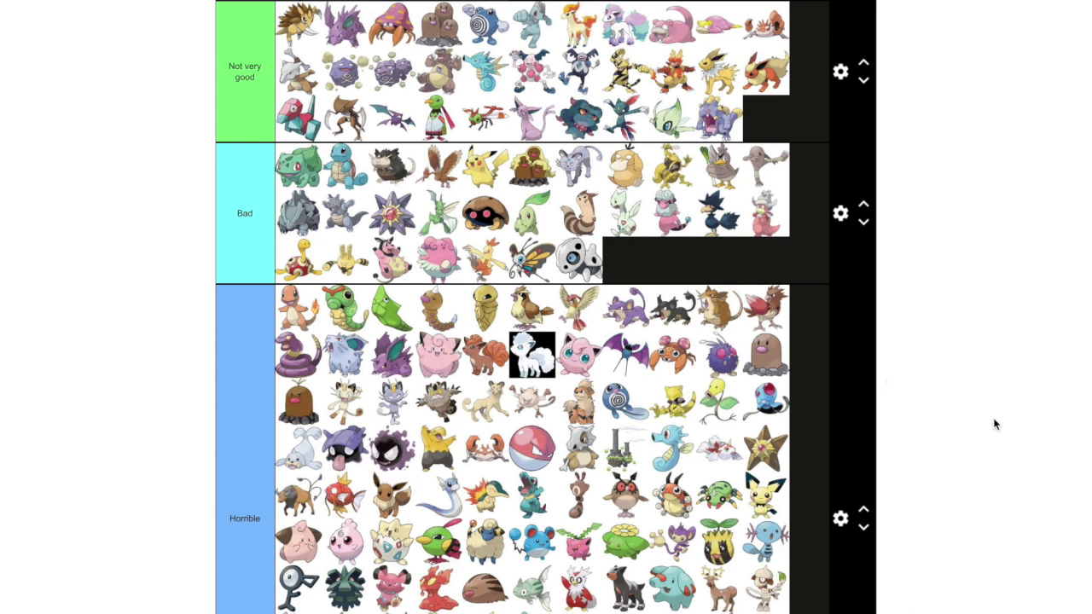
scroll(993, 424, "down", 6)
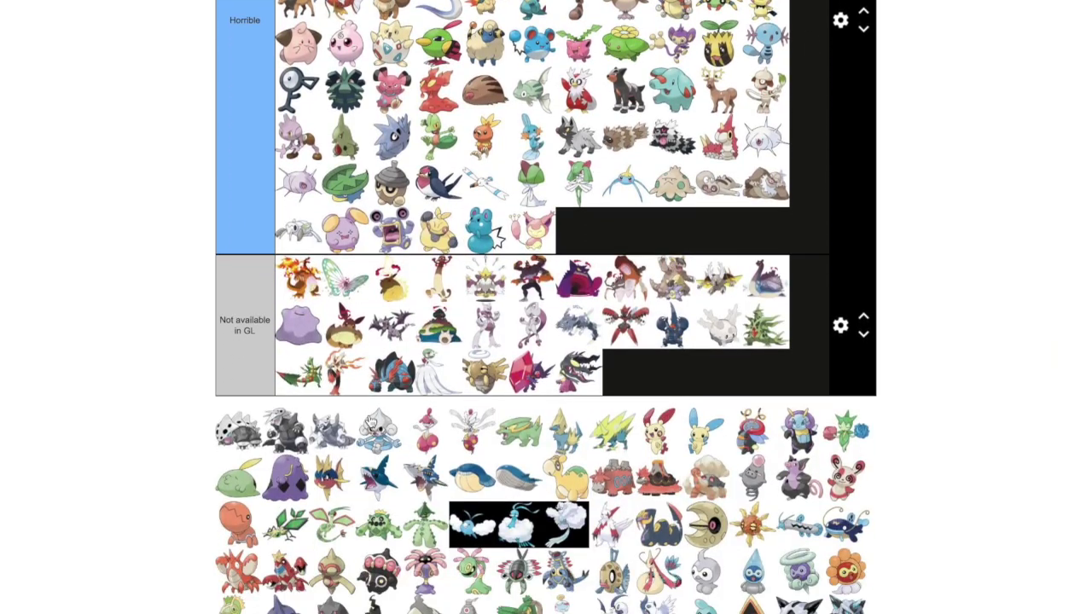
left_click_drag(237, 431, 1077, 331)
scroll(1076, 331, "up", 1)
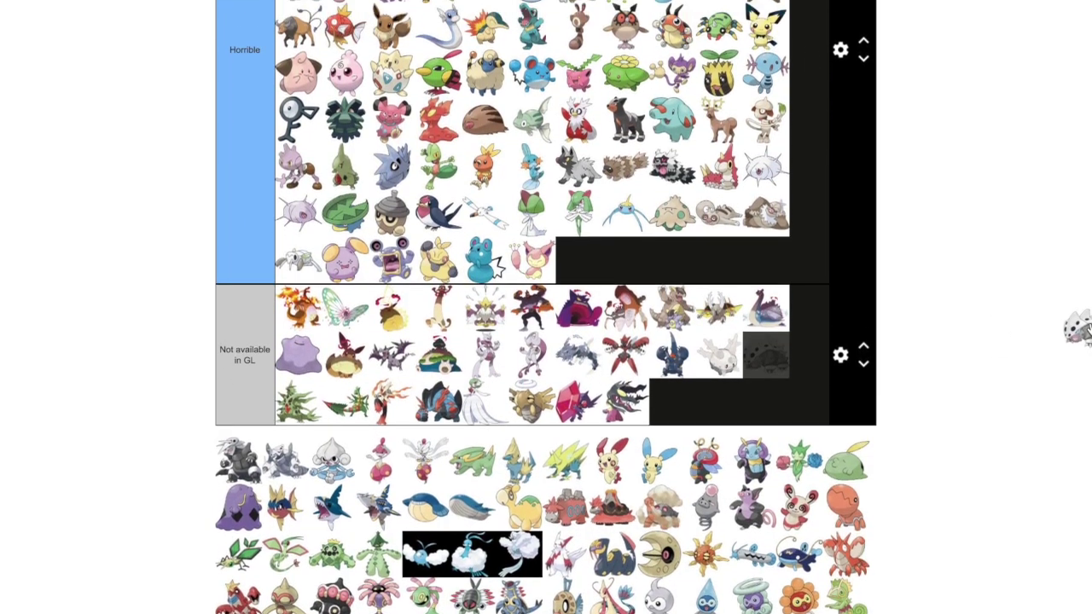
scroll(1077, 331, "up", 5)
left_click_drag(1076, 331, 630, 236)
scroll(966, 311, "down", 6)
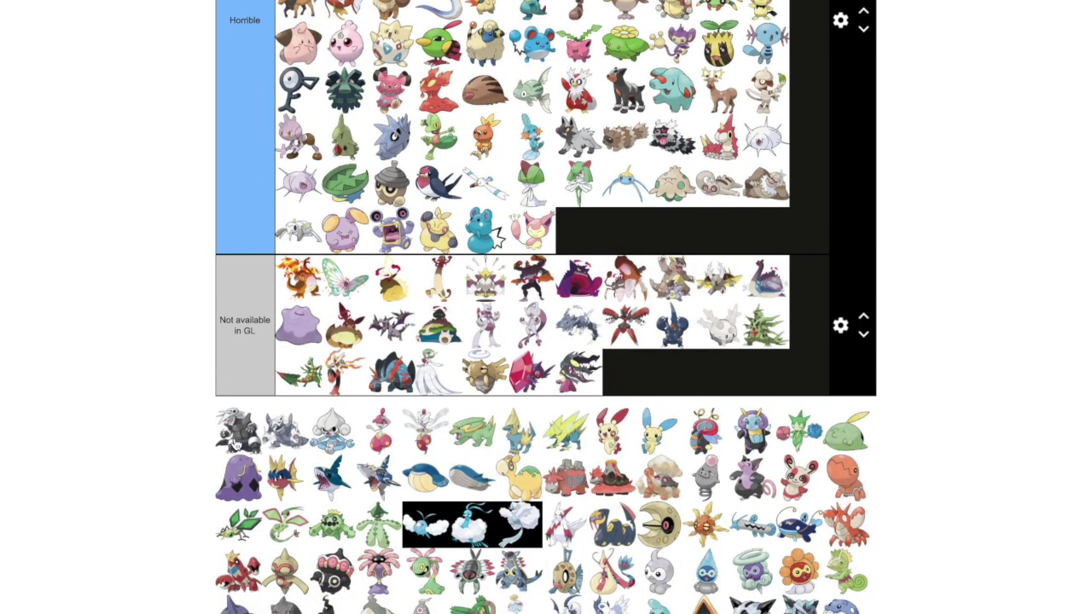
left_click_drag(237, 443, 829, 303)
Drop the held Pokémon at the end of the Spicy tier
scroll(801, 305, "up", 3)
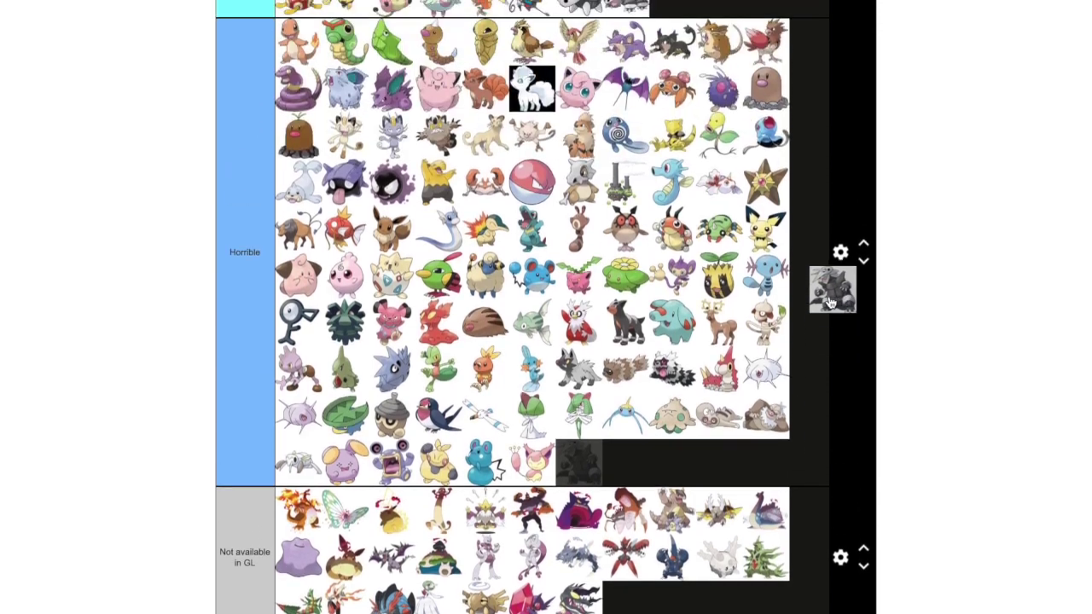
scroll(829, 303, "up", 9)
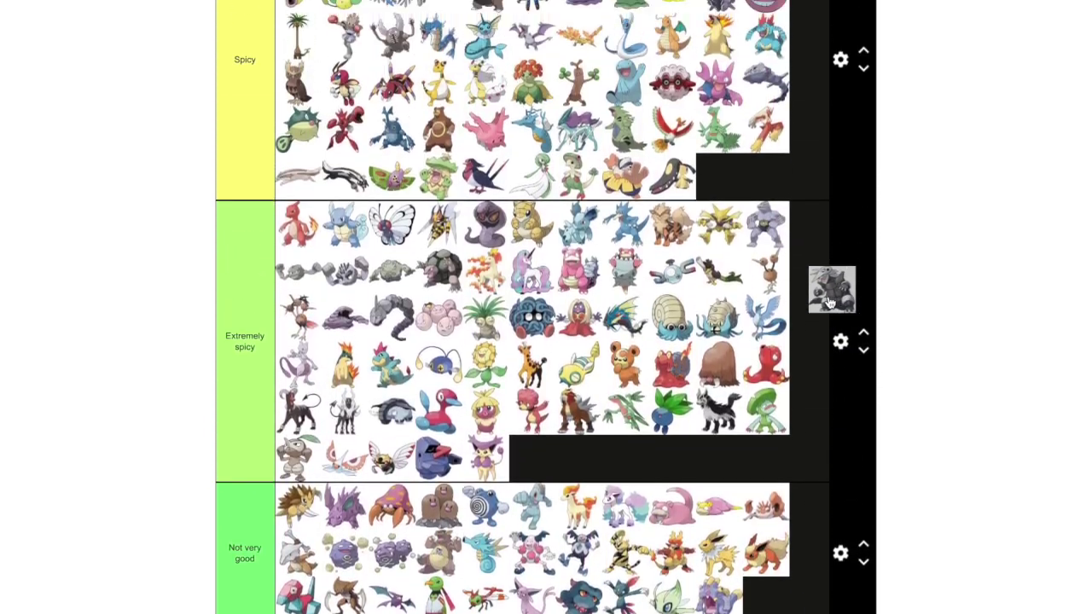
scroll(829, 303, "up", 5)
scroll(829, 302, "down", 1)
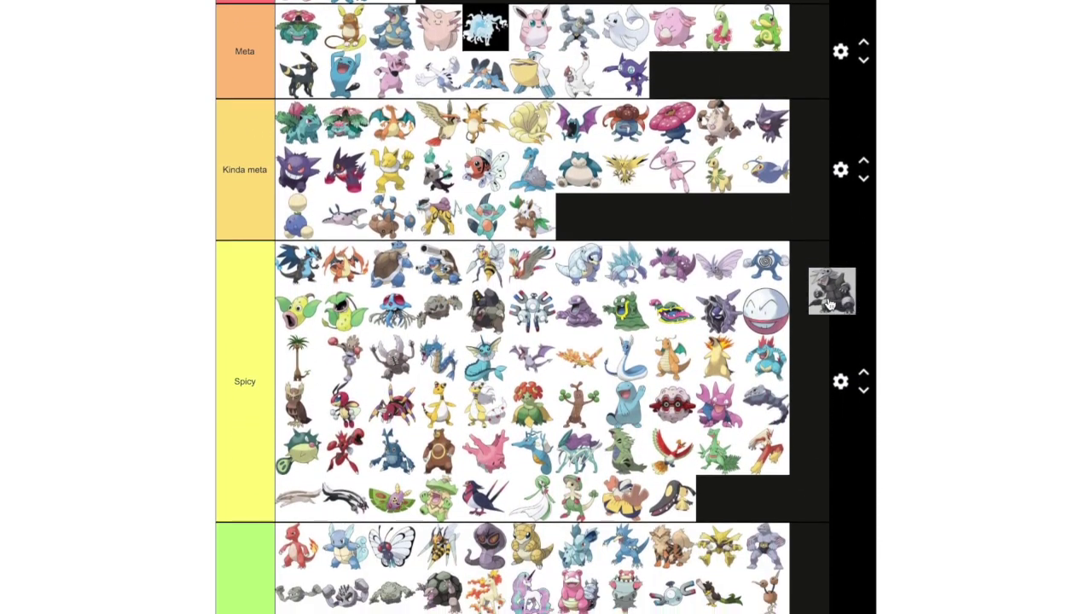
scroll(829, 303, "down", 2)
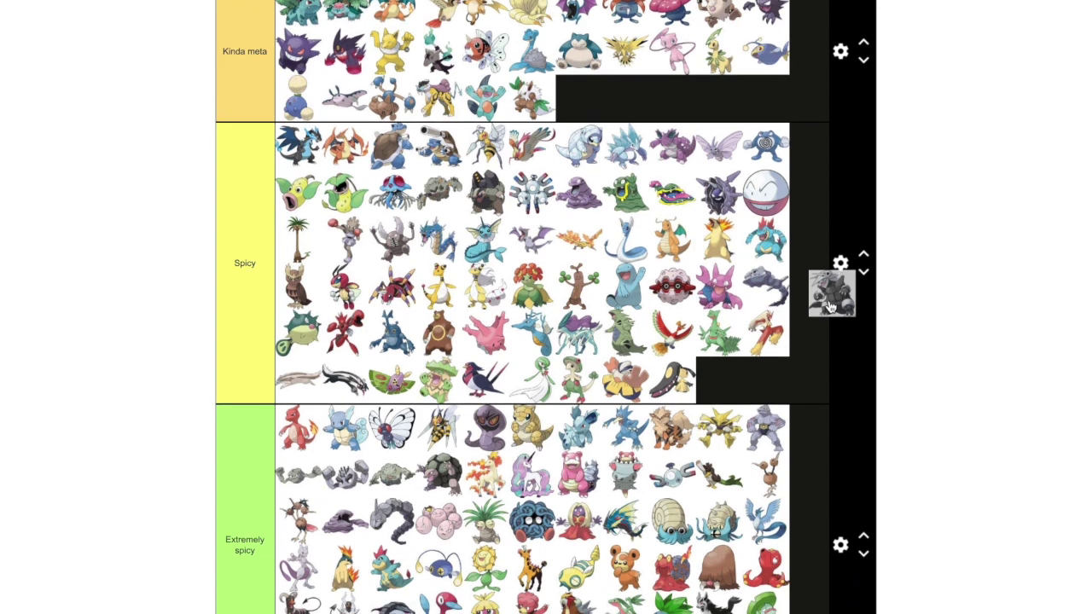
left_click_drag(829, 305, 775, 388)
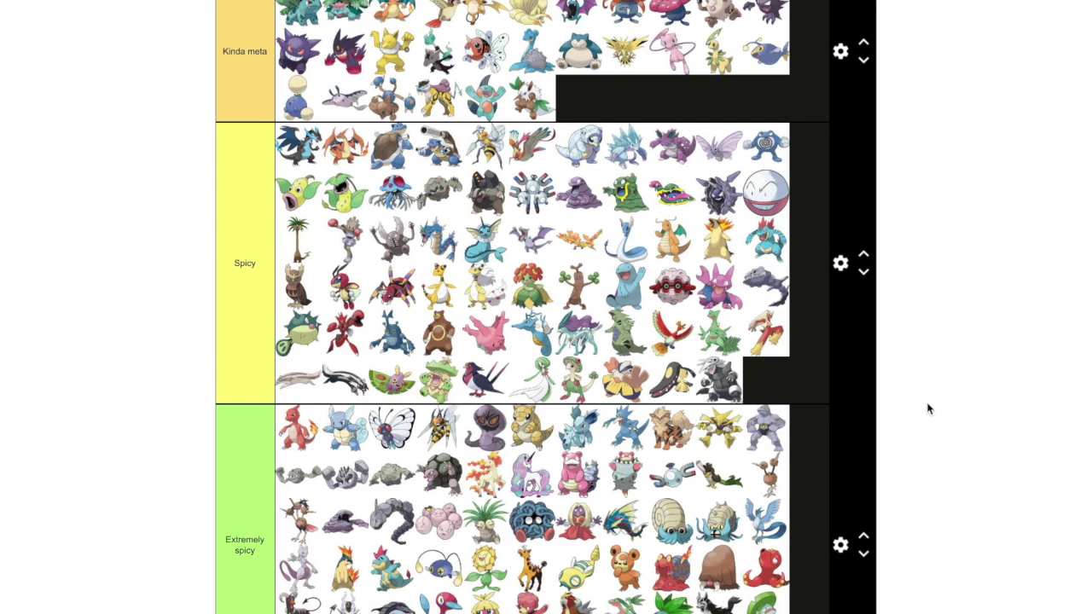
Add the next Pokémon to Horrible and the grey one to Not available in GL
scroll(928, 408, "down", 7)
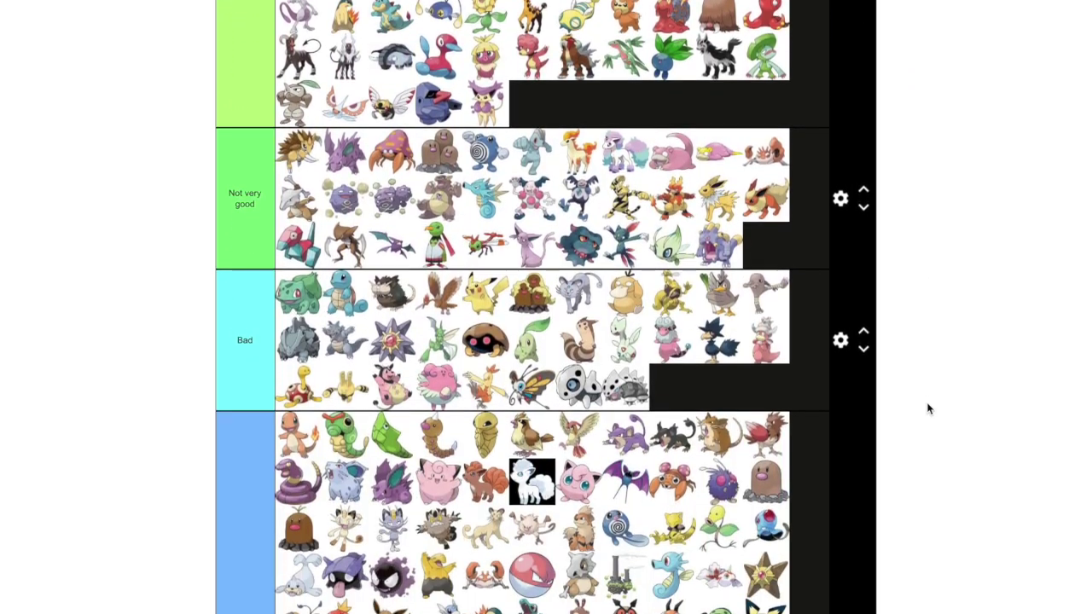
scroll(928, 409, "down", 7)
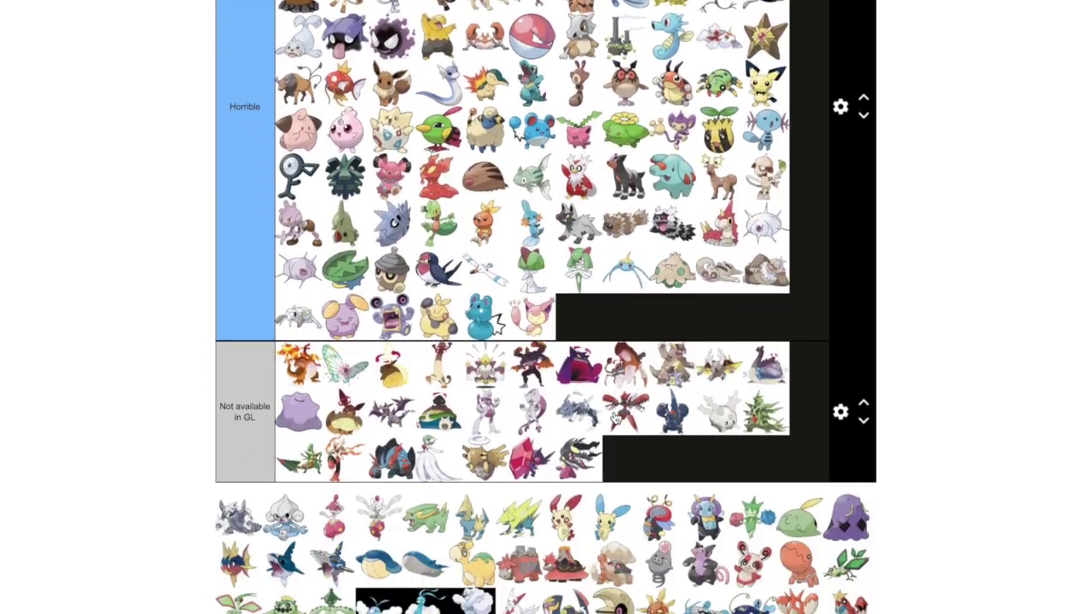
scroll(615, 417, "down", 2)
left_click_drag(239, 337, 687, 271)
left_click_drag(246, 335, 589, 139)
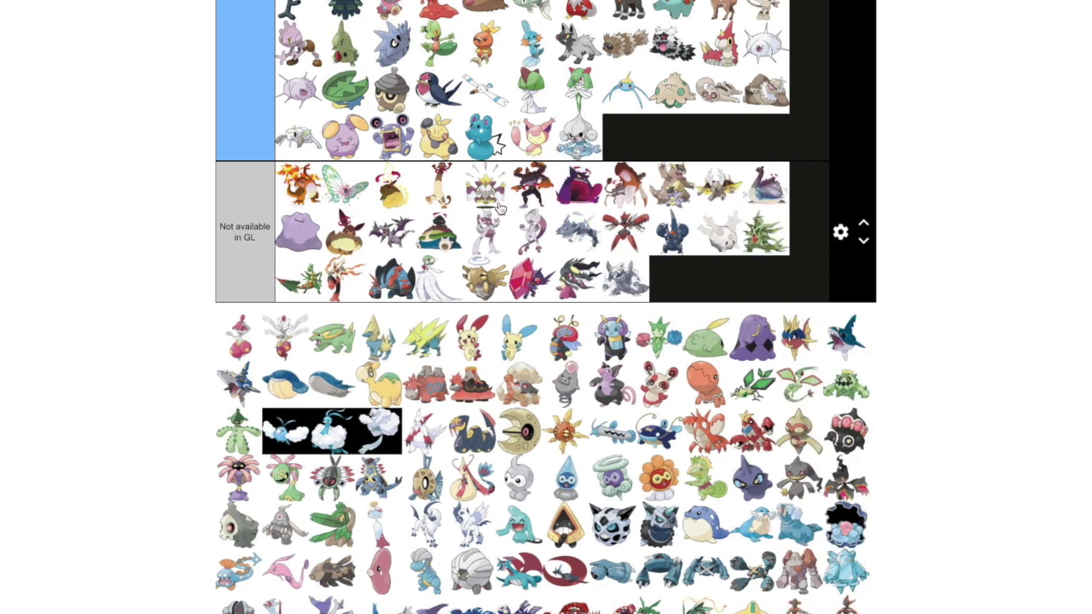
Carry the pink Pokémon up to become the fourth entry in Core meta
left_click_drag(241, 329, 674, 277)
scroll(1043, 253, "up", 5)
left_click_drag(1007, 284, 510, 243)
scroll(1037, 256, "up", 8)
scroll(1032, 258, "up", 5)
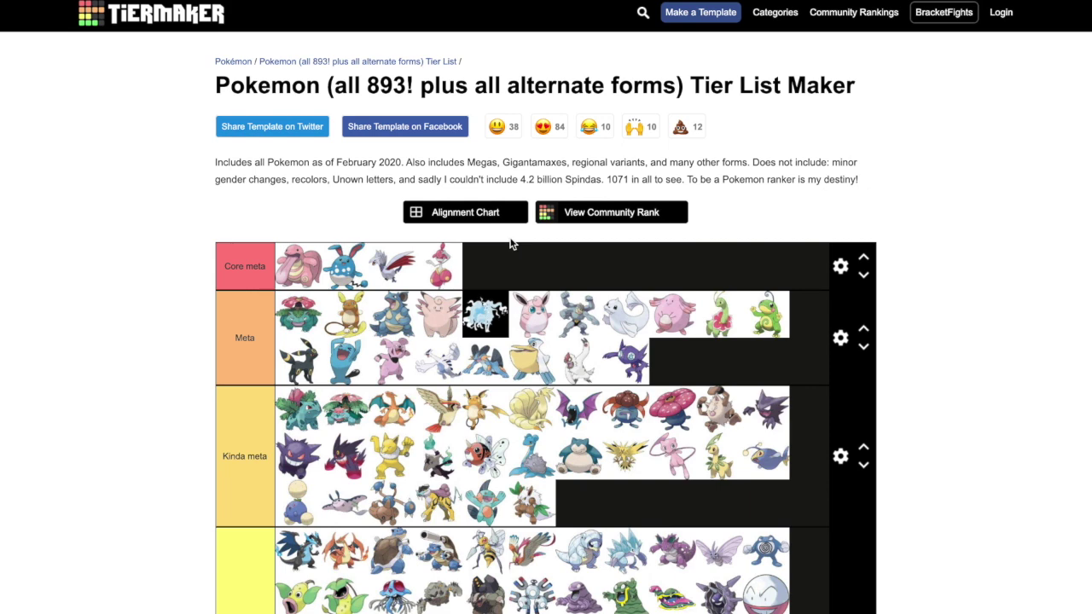
Close Not available in GL with the next pool Pokémon and add Electrike to the end of Horrible
scroll(935, 339, "down", 3)
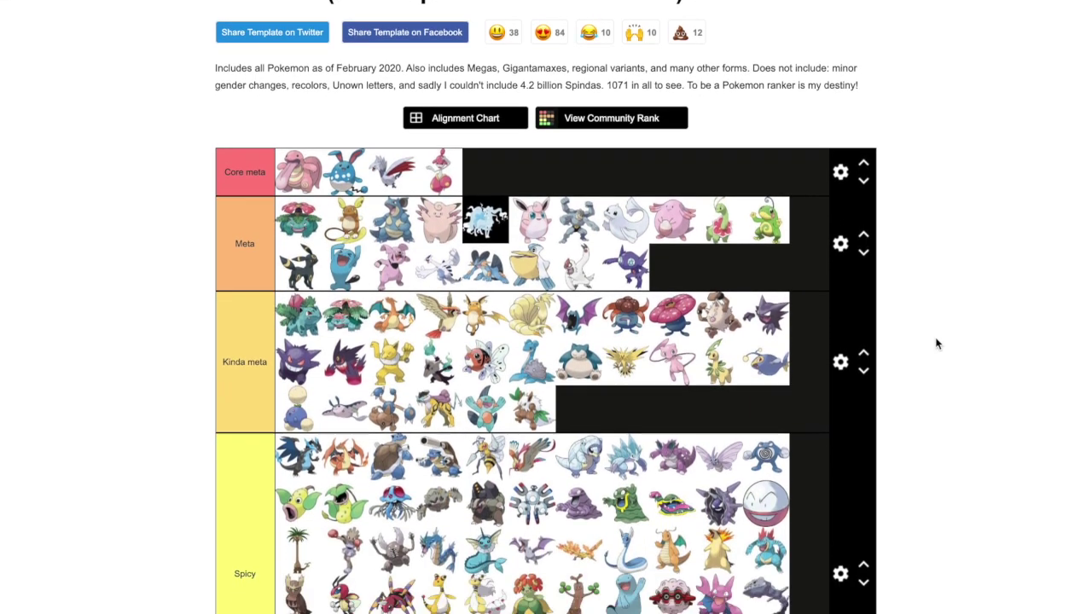
scroll(936, 341, "down", 6)
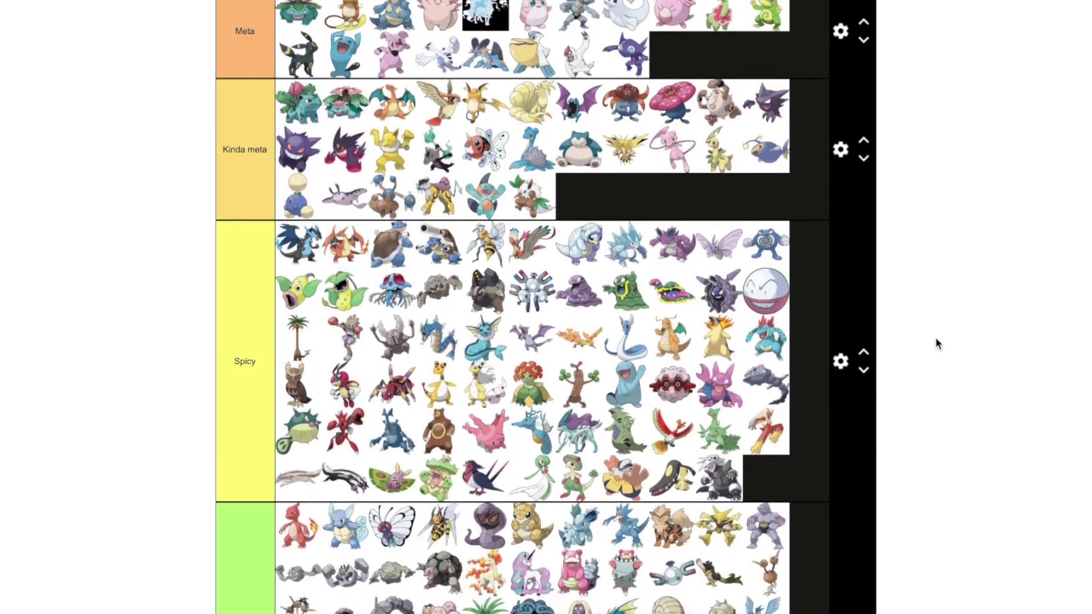
scroll(936, 343, "down", 9)
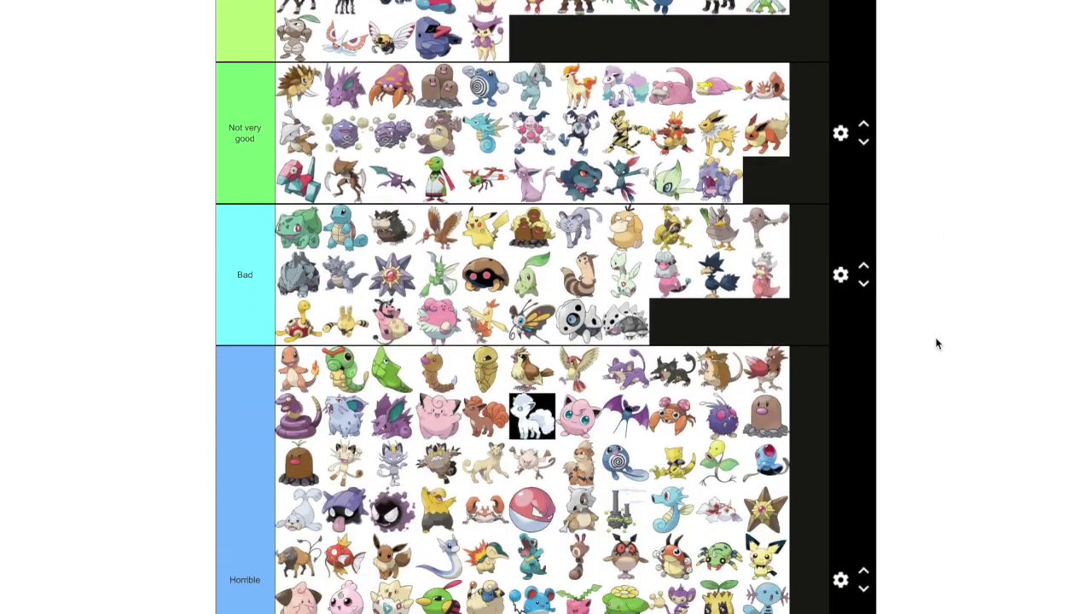
scroll(936, 343, "down", 2)
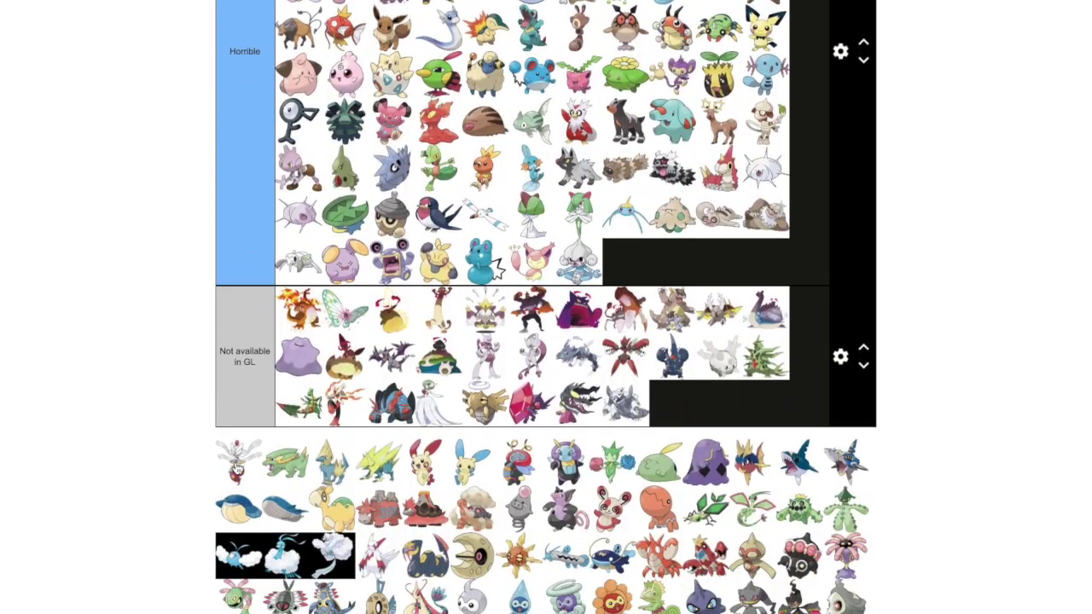
left_click_drag(237, 468, 693, 416)
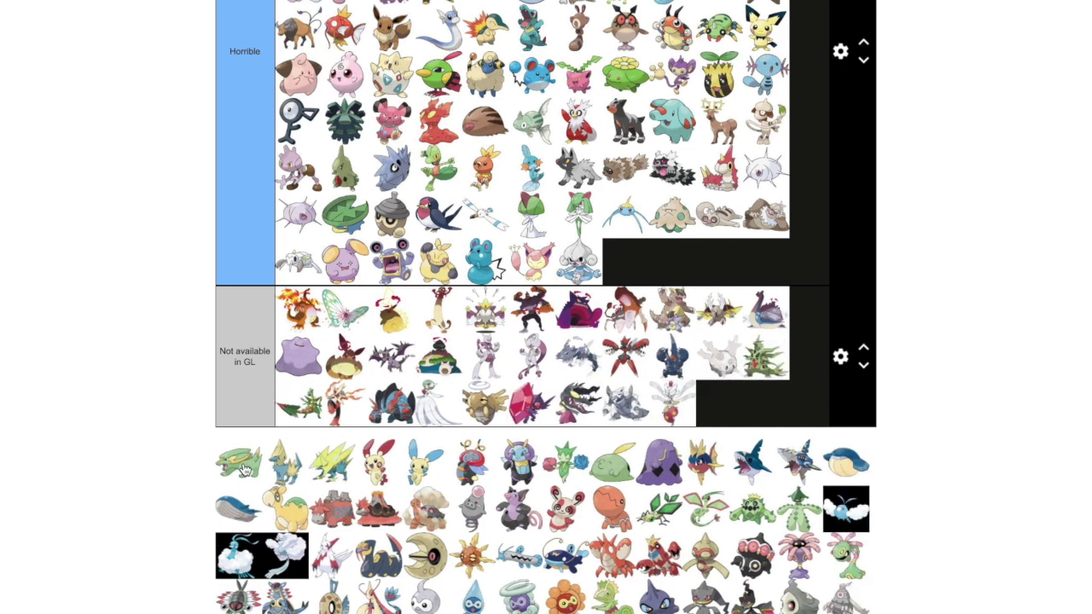
left_click_drag(244, 469, 631, 256)
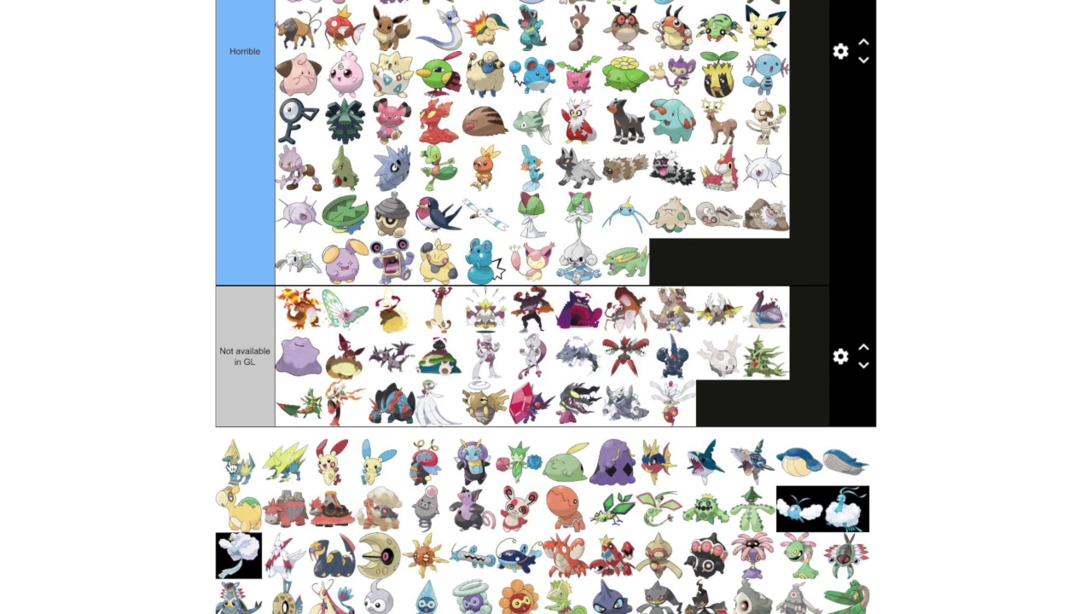
left_click_drag(231, 464, 976, 482)
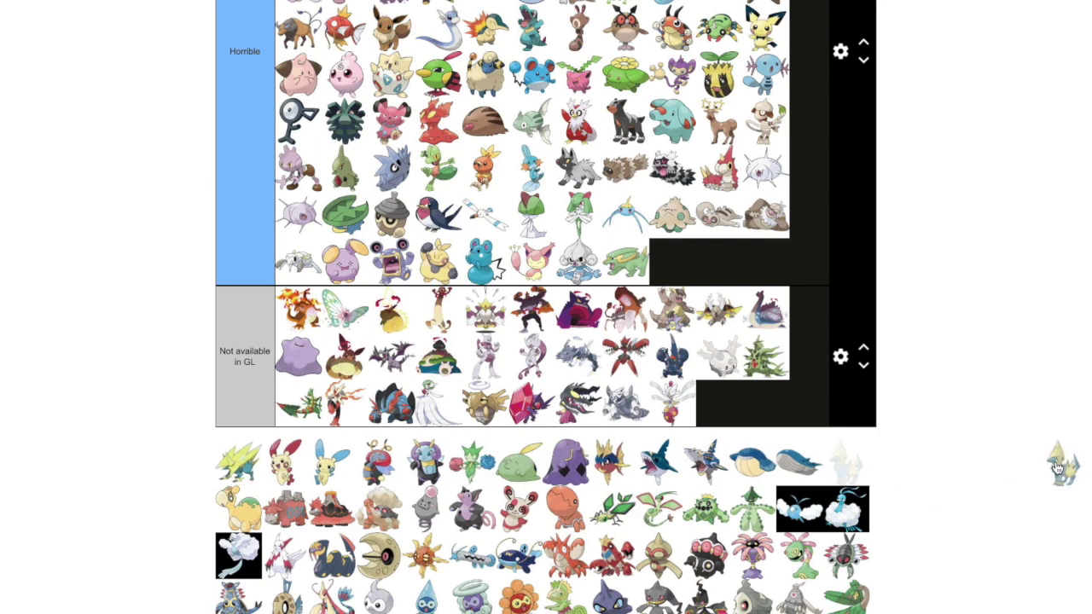
Place Manectric at the end of the Spicy tier
scroll(1058, 465, "up", 6)
left_click_drag(1058, 464, 793, 313)
scroll(1042, 472, "up", 6)
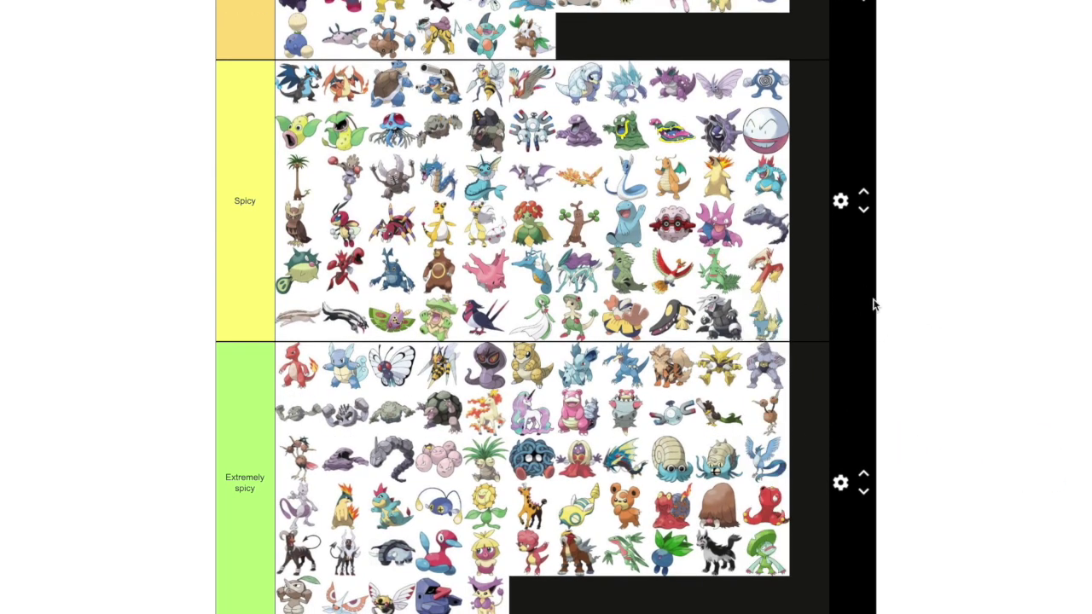
scroll(871, 303, "down", 3)
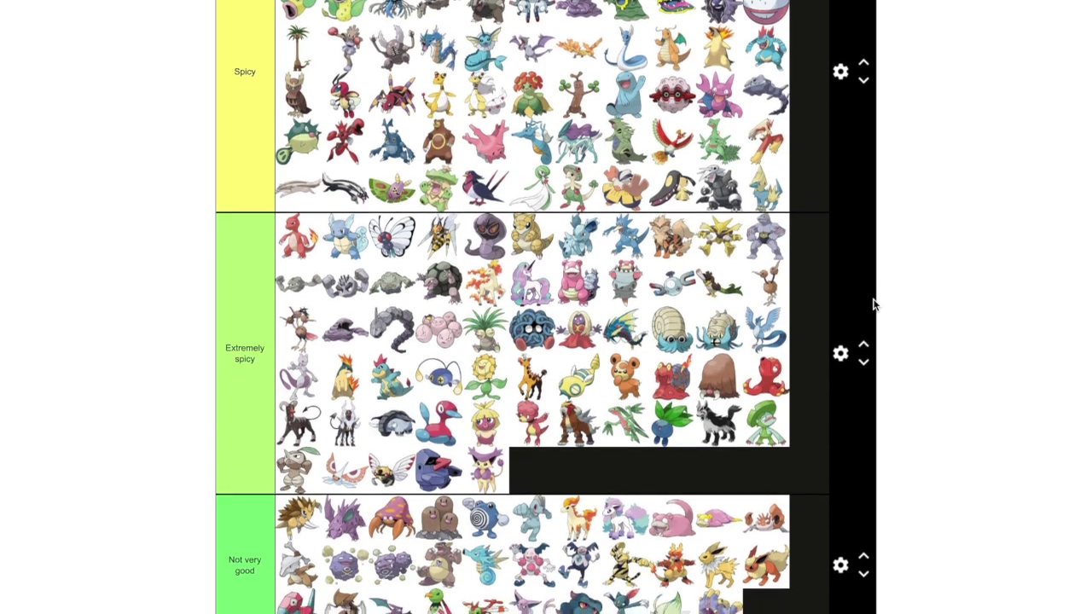
scroll(871, 303, "down", 17)
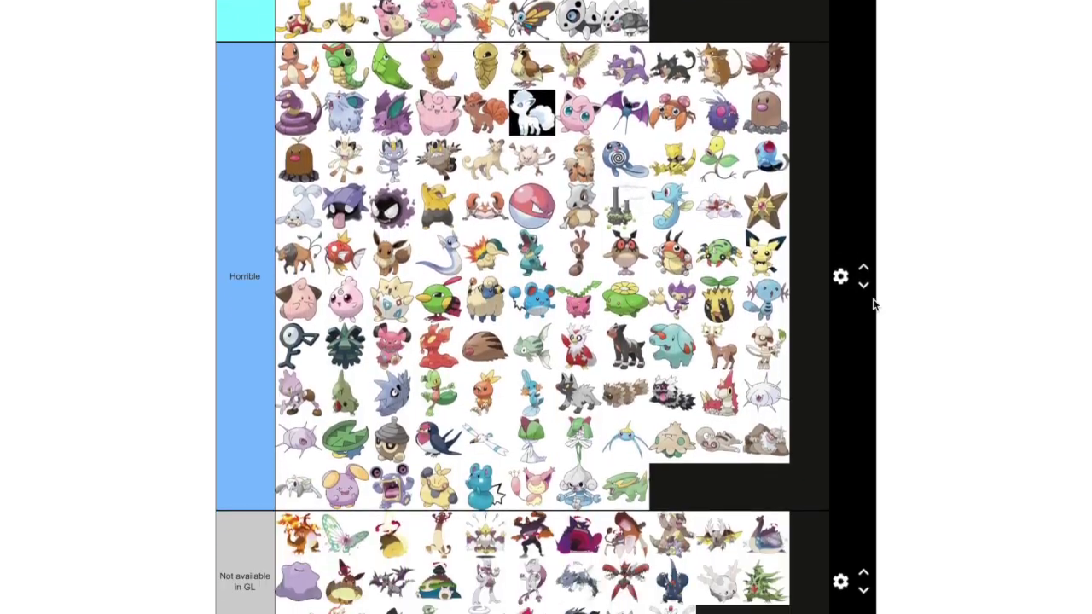
scroll(872, 303, "down", 5)
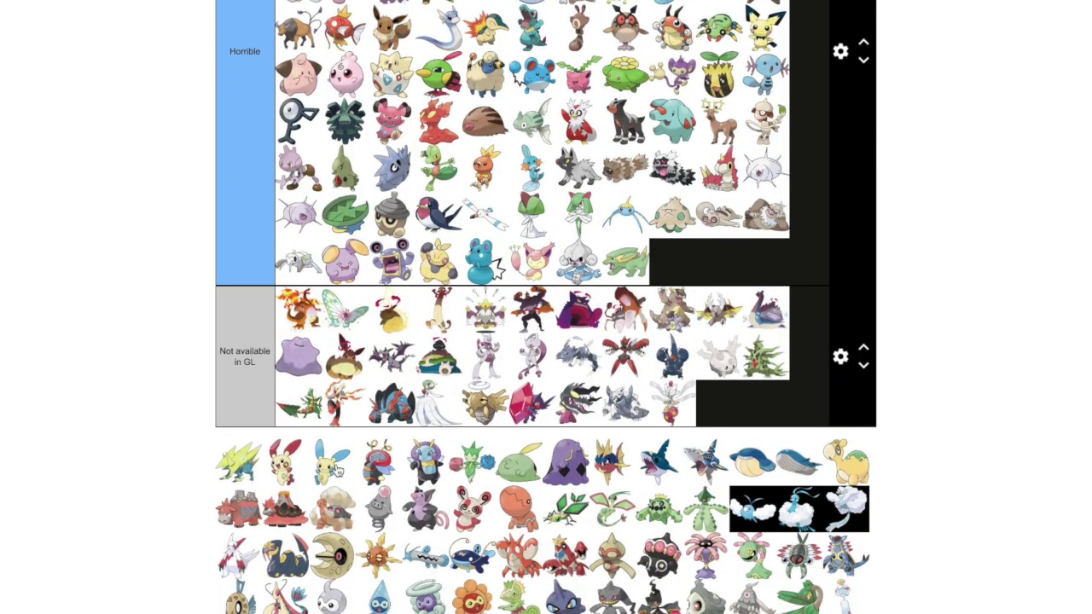
Move the spiky Mega Manectric to the end of Extremely spicy, after Delcatty
left_click_drag(237, 460, 840, 334)
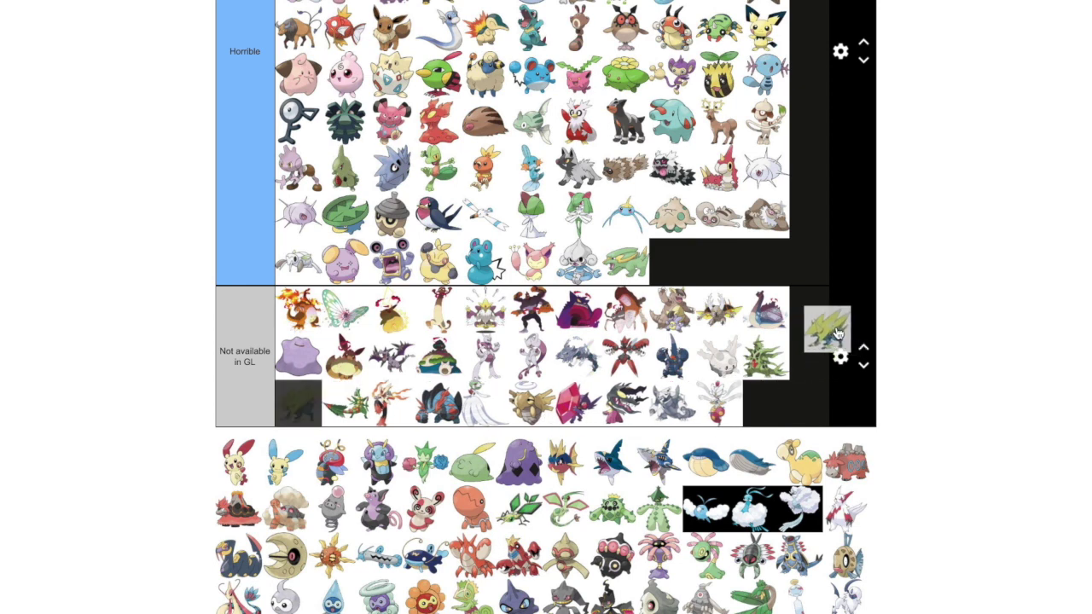
left_click_drag(836, 332, 884, 245)
scroll(821, 253, "up", 1)
scroll(810, 247, "up", 2)
scroll(809, 244, "down", 1)
scroll(933, 222, "up", 4)
scroll(933, 221, "up", 10)
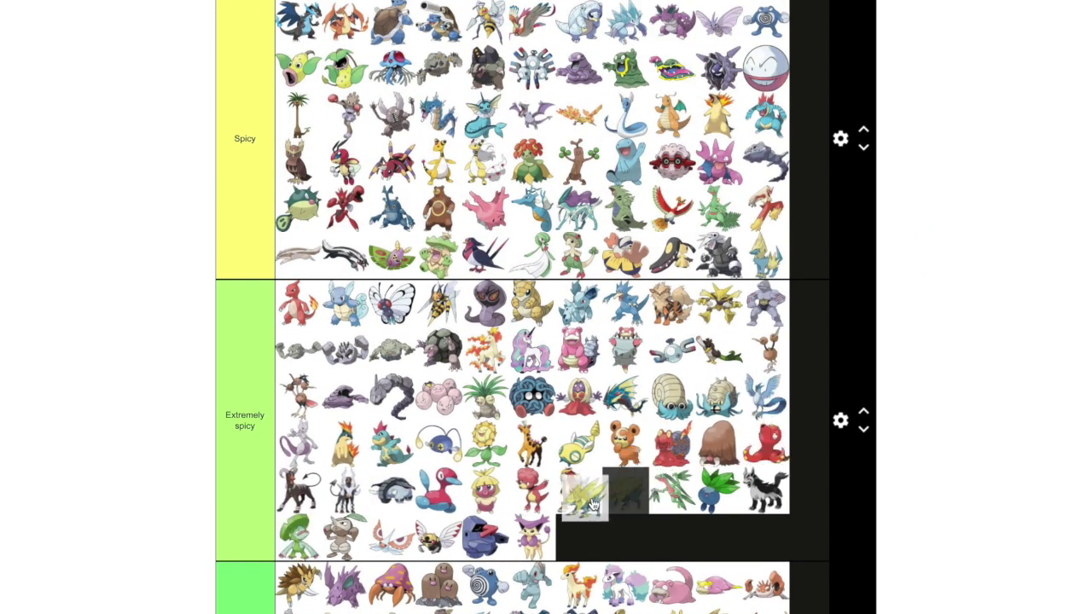
scroll(996, 489, "down", 1)
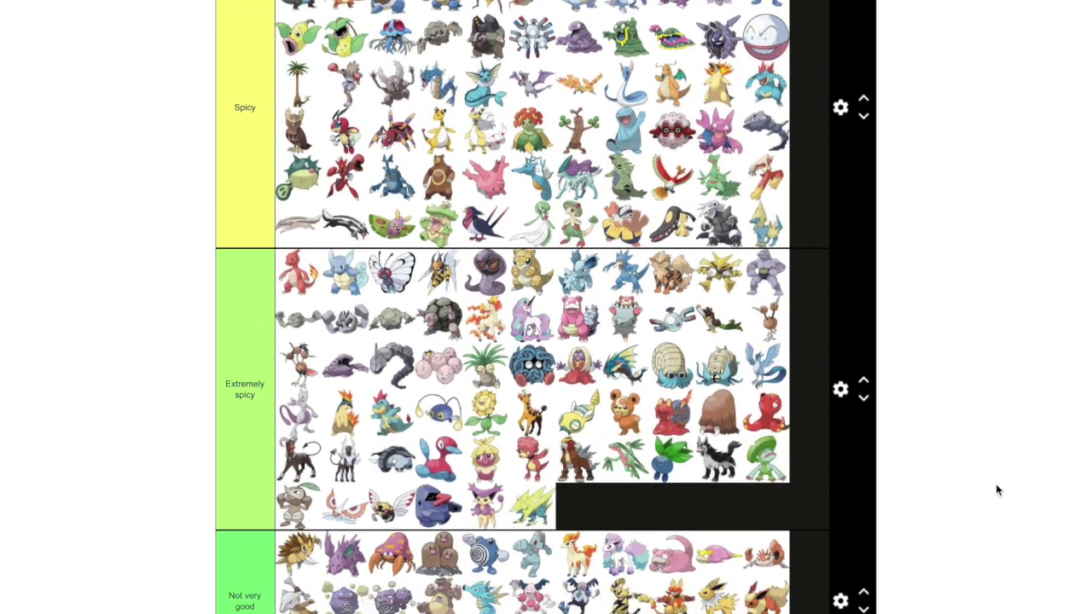
scroll(997, 488, "down", 10)
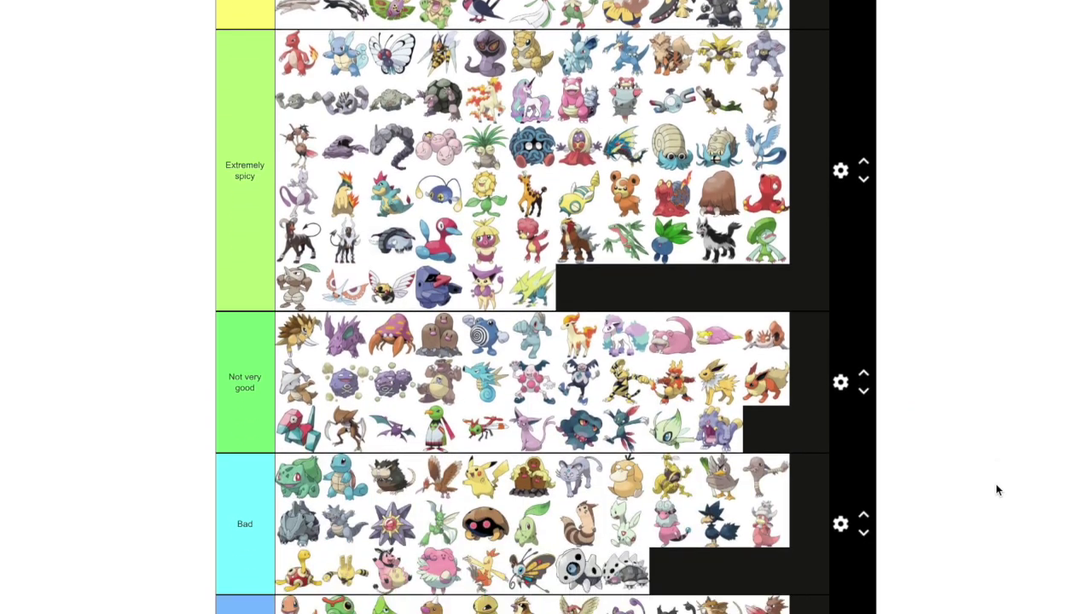
scroll(996, 483, "down", 15)
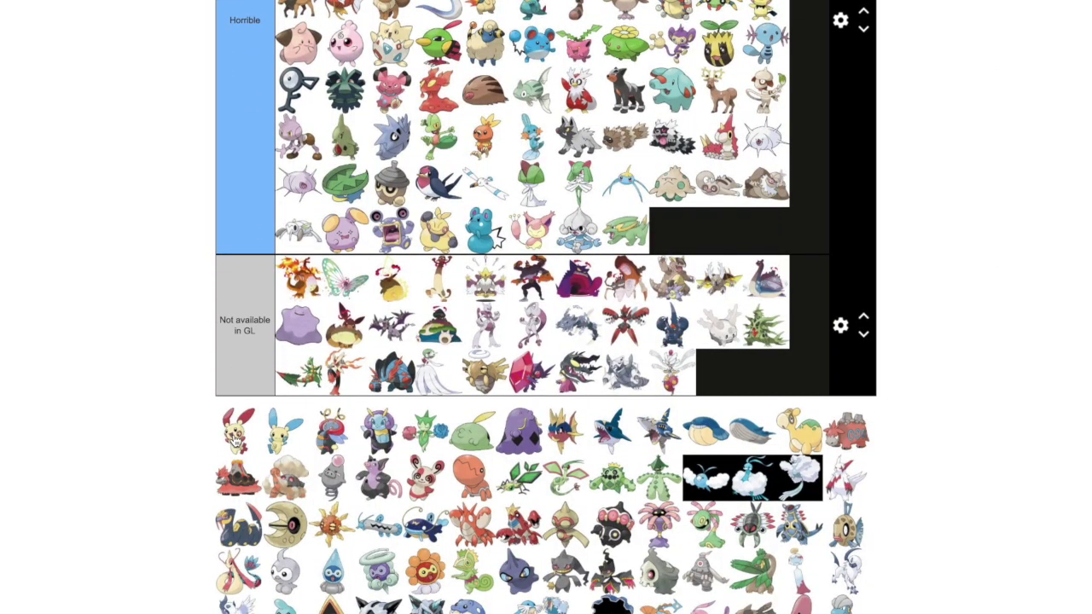
Place Plusle and Minun side by side in a new last row of Spicy, after Manectric
left_click_drag(237, 438, 818, 359)
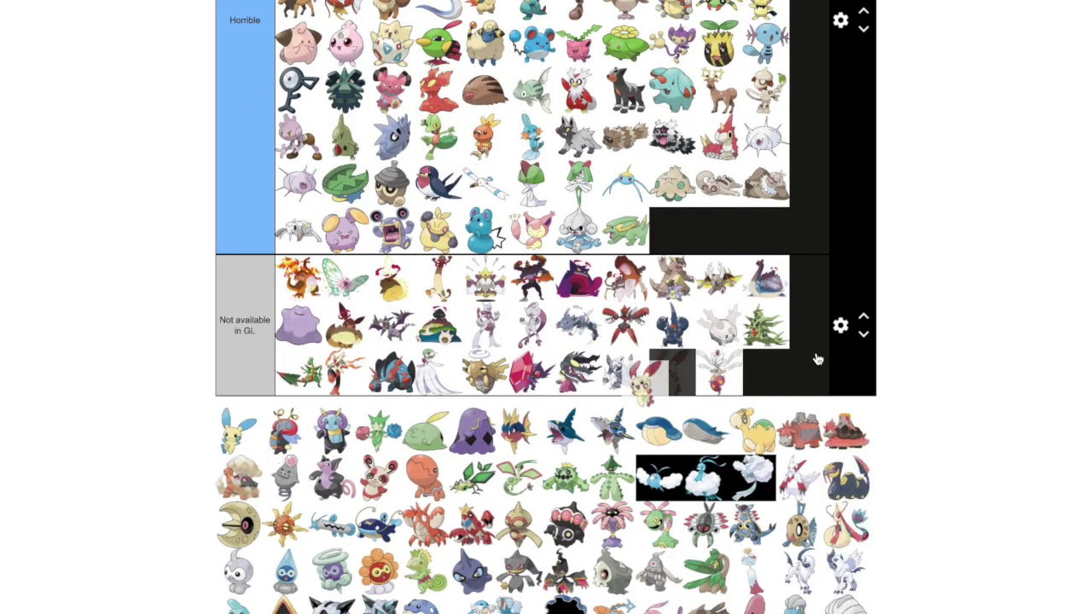
scroll(1015, 335, "up", 13)
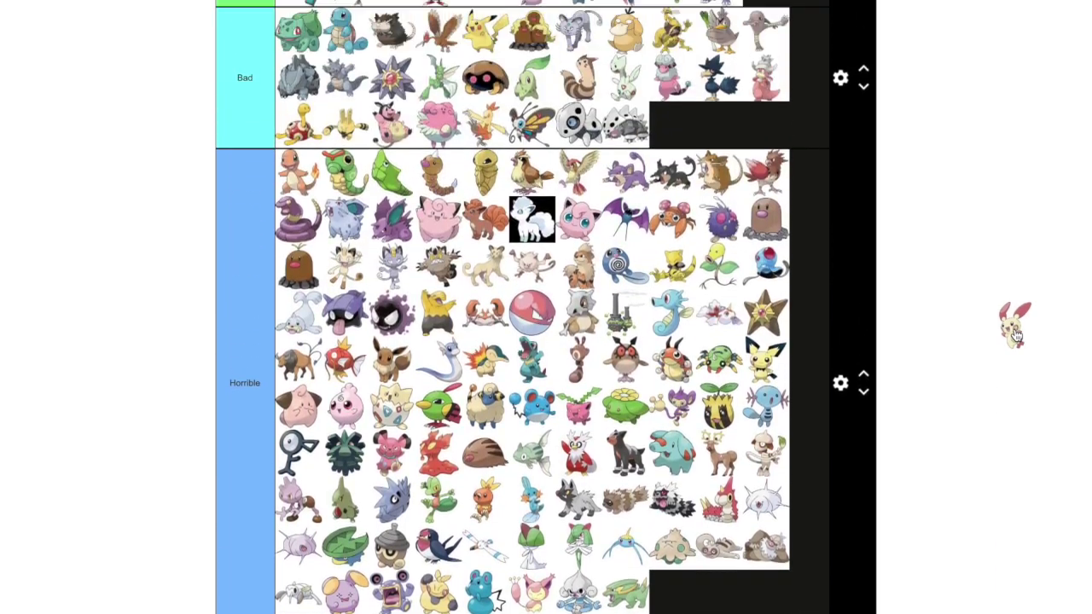
scroll(1015, 335, "up", 10)
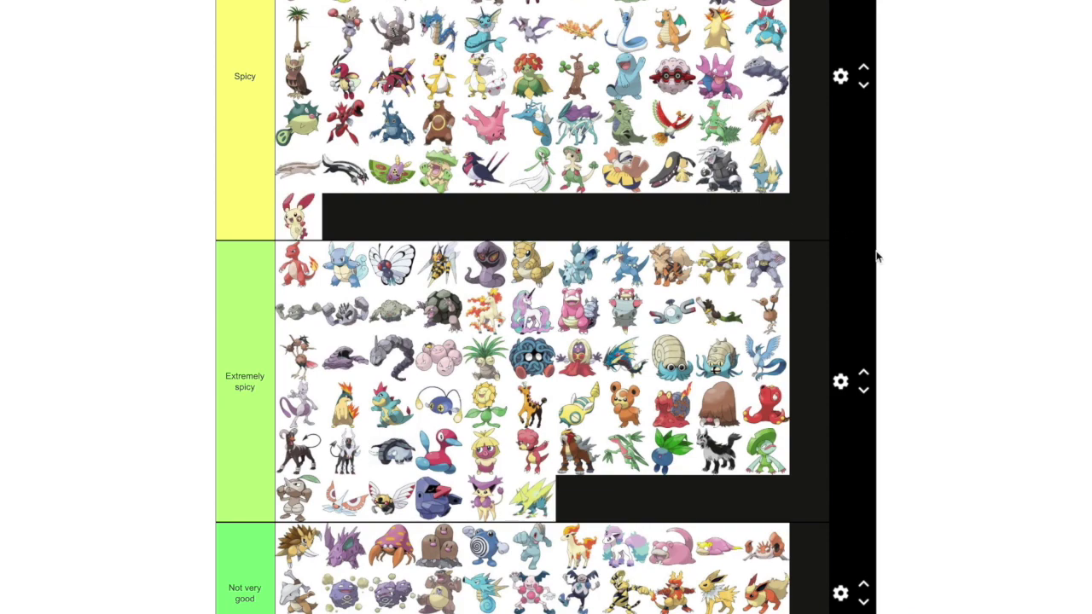
scroll(894, 271, "down", 10)
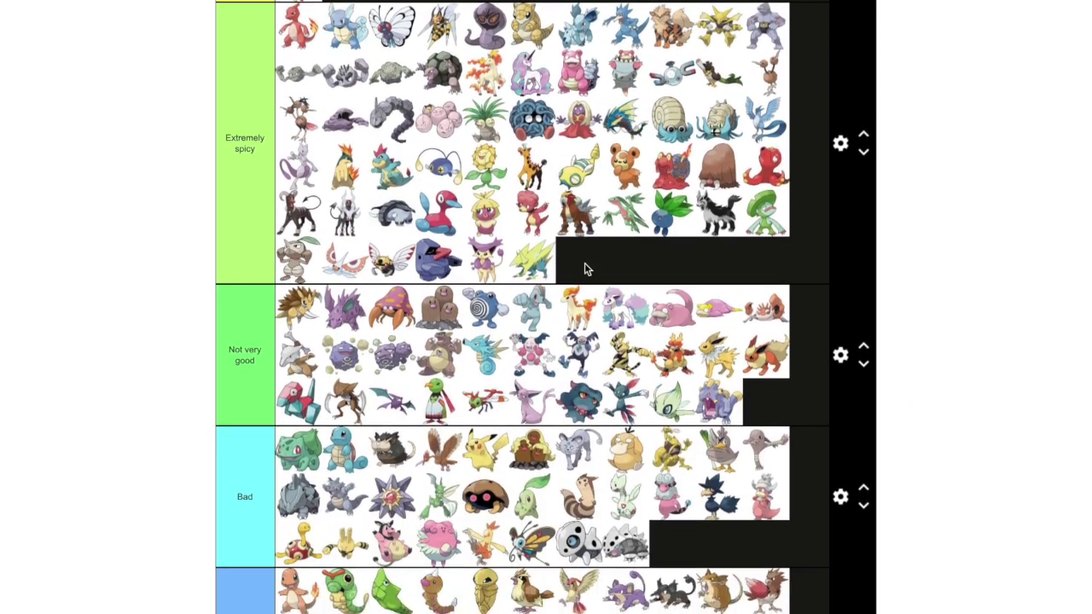
scroll(181, 384, "down", 4)
scroll(224, 464, "down", 5)
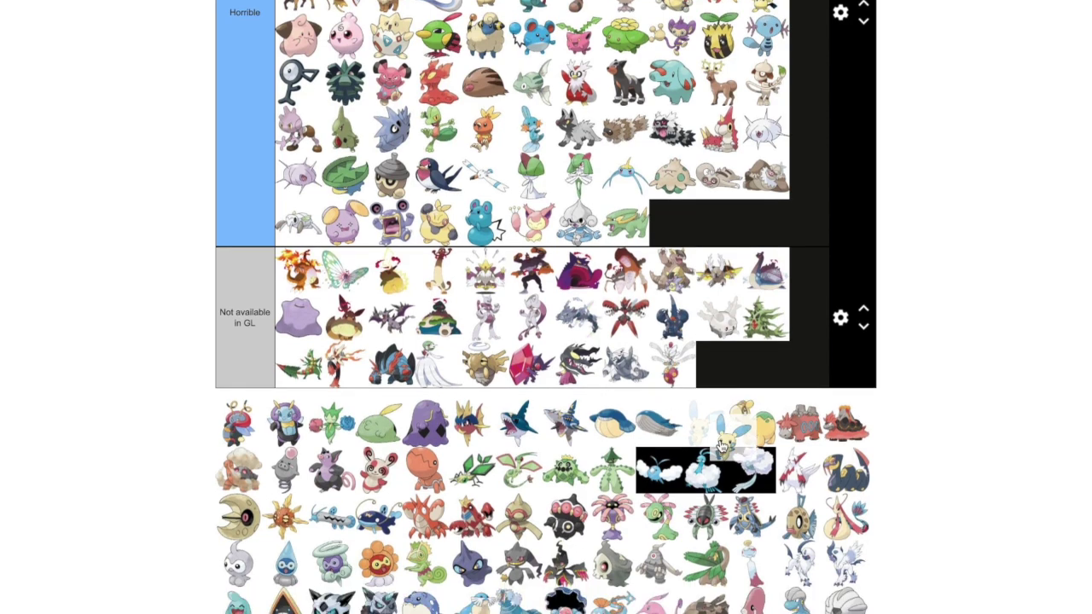
scroll(725, 442, "up", 13)
left_click_drag(720, 445, 412, 182)
scroll(739, 433, "up", 10)
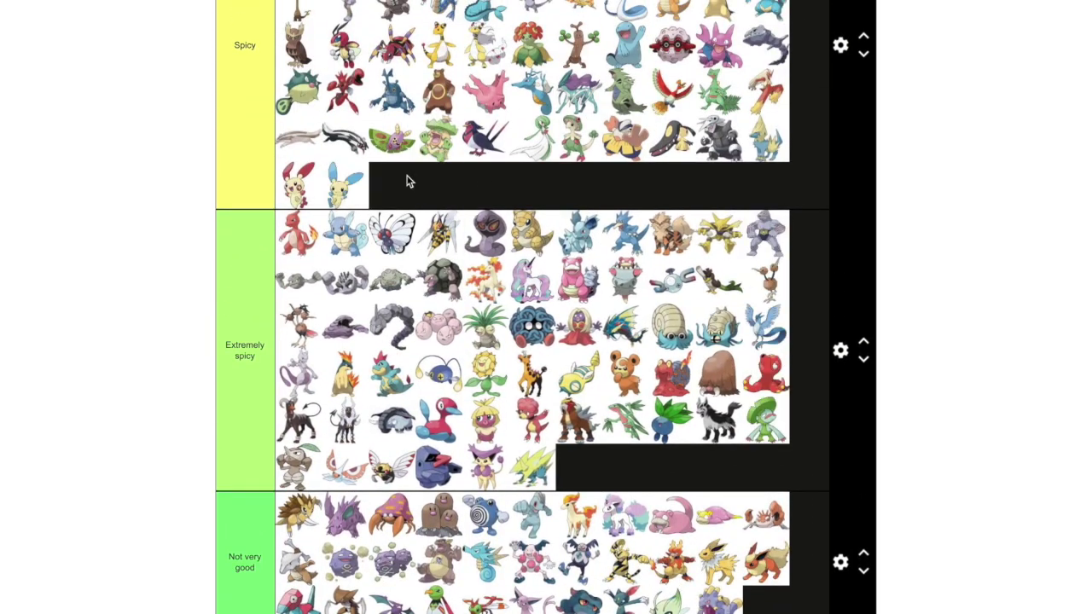
scroll(975, 299, "down", 1)
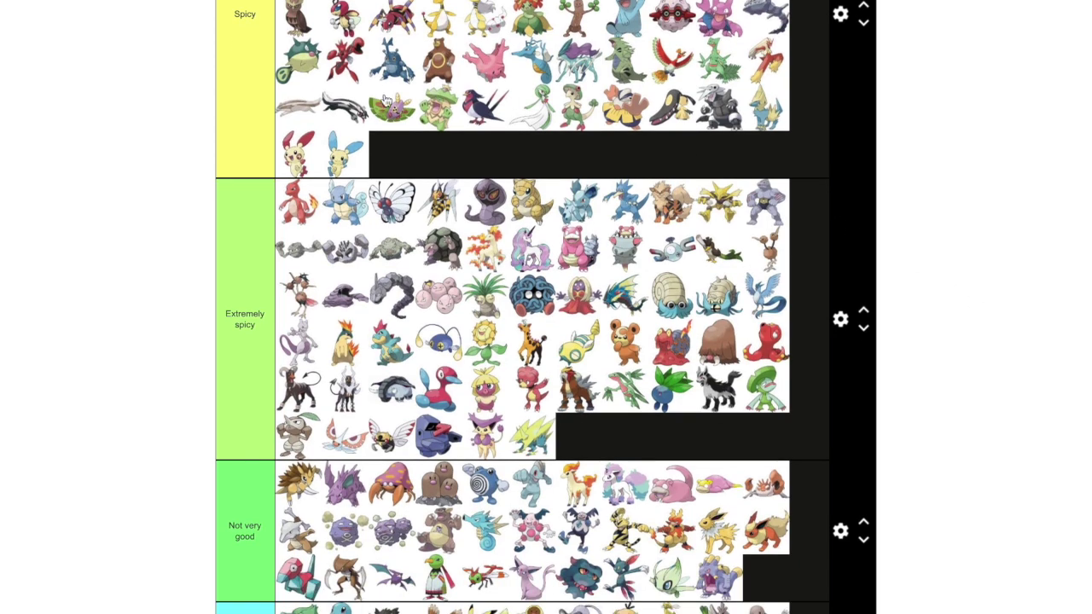
scroll(493, 117, "down", 12)
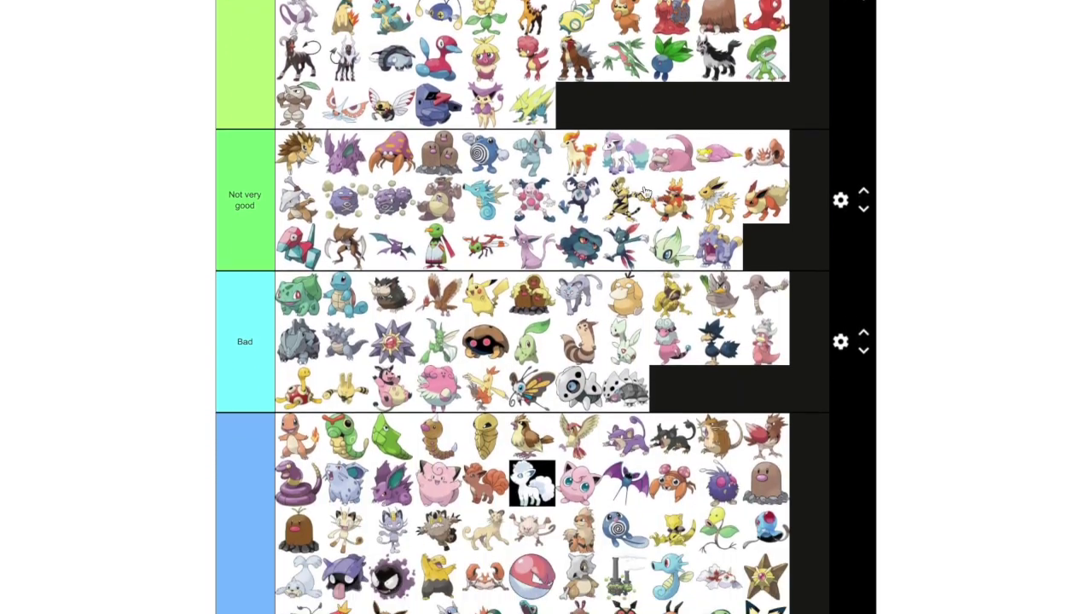
Add Volbeat and Illumise to the end of the Horrible tier
scroll(574, 171, "down", 15)
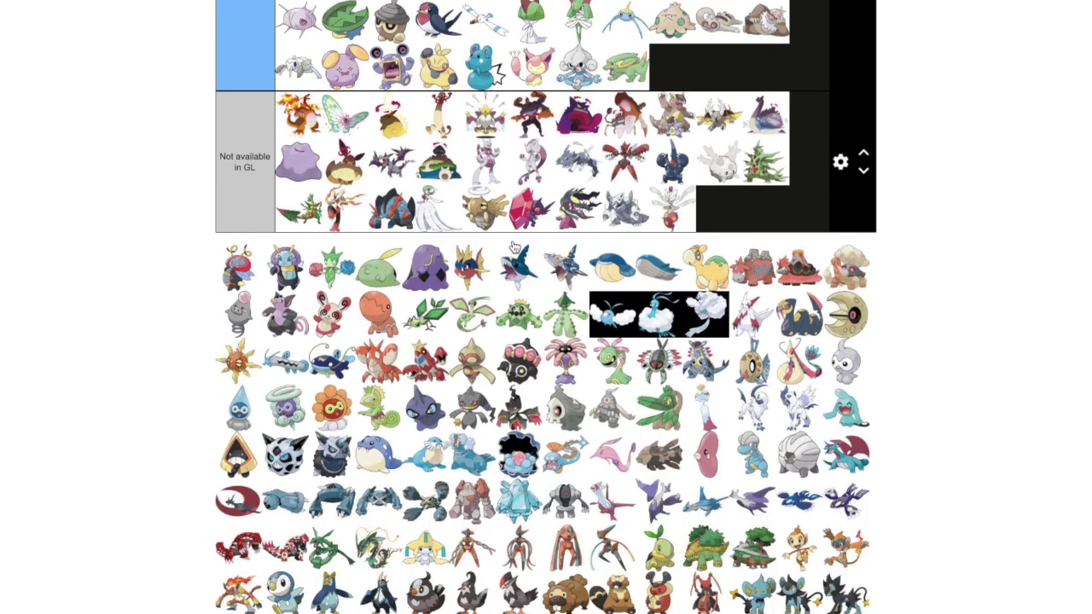
left_click_drag(238, 266, 700, 184)
scroll(733, 175, "up", 2)
scroll(701, 183, "up", 1)
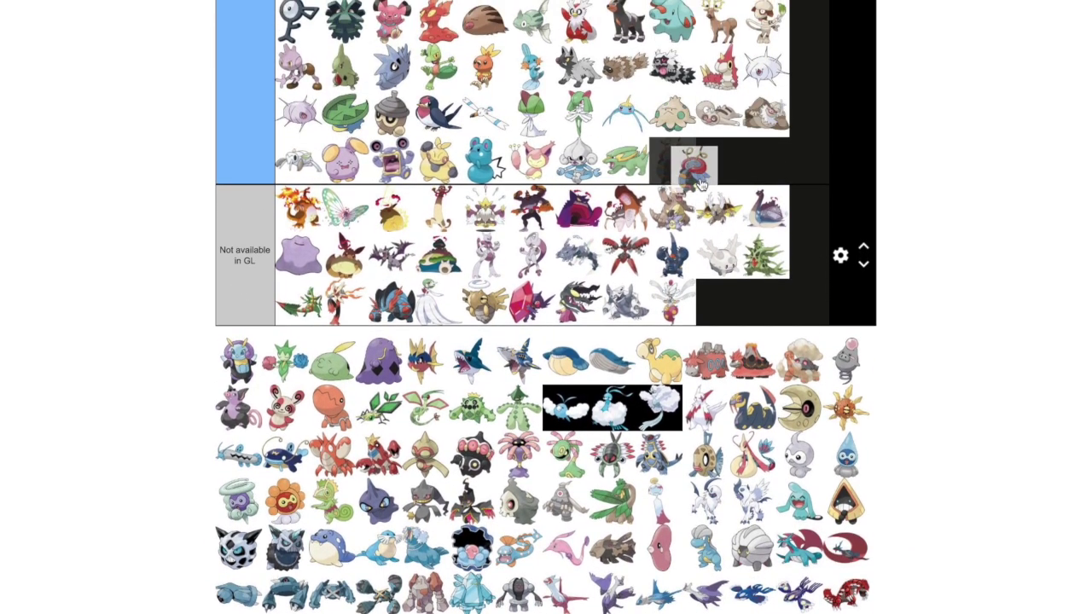
left_click_drag(238, 358, 618, 267)
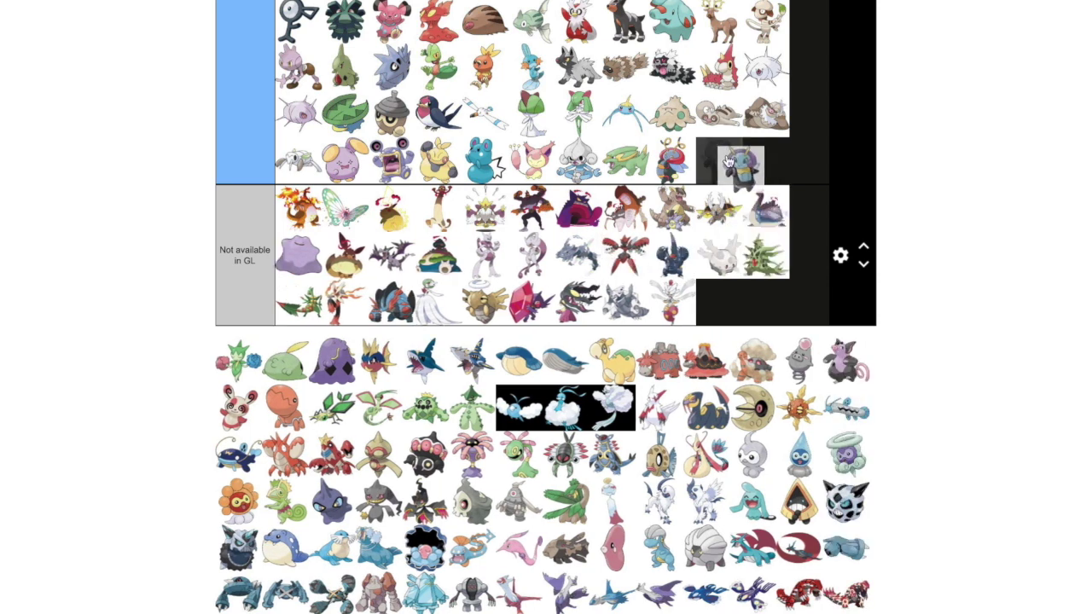
Carry Roselia up into the Spicy tier right after Minun
left_click_drag(228, 364, 401, 255)
scroll(937, 335, "up", 6)
scroll(936, 338, "up", 15)
scroll(938, 334, "up", 10)
scroll(959, 322, "up", 6)
scroll(991, 353, "down", 1)
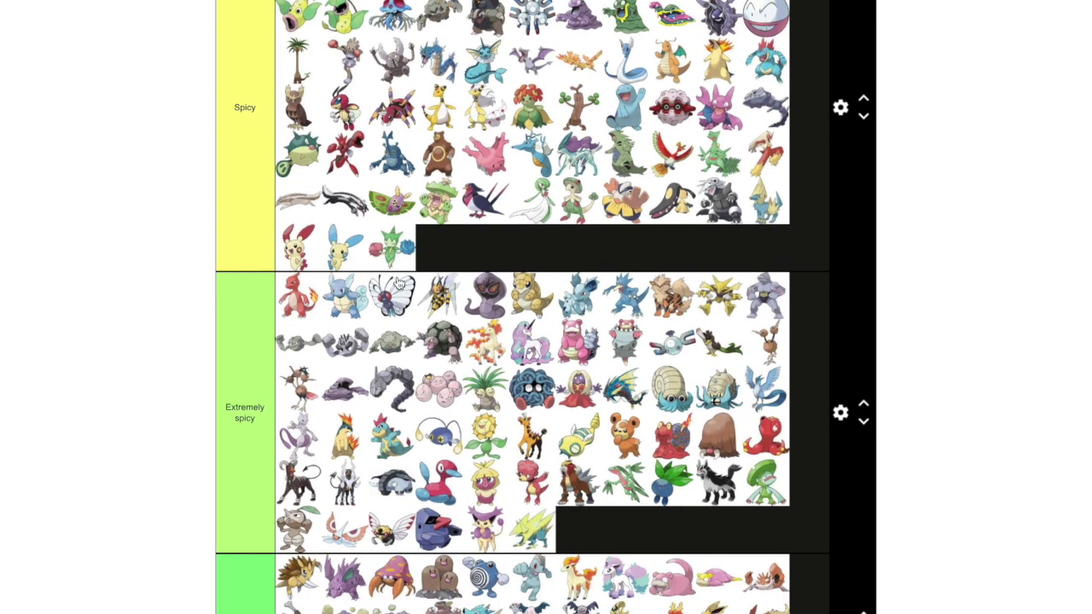
scroll(452, 273, "down", 1)
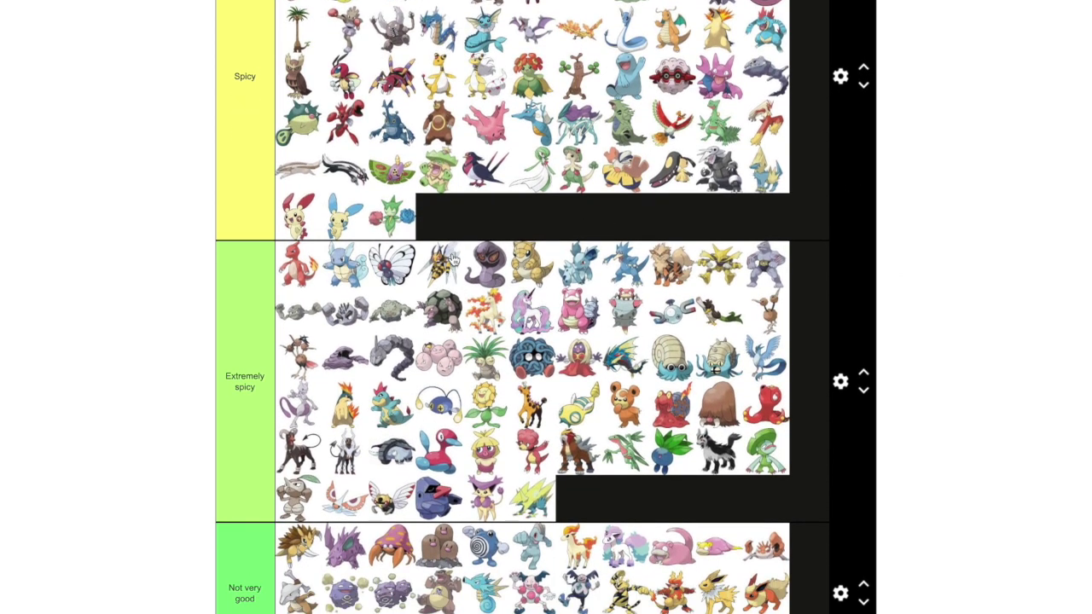
scroll(439, 232, "down", 1)
scroll(436, 232, "down", 10)
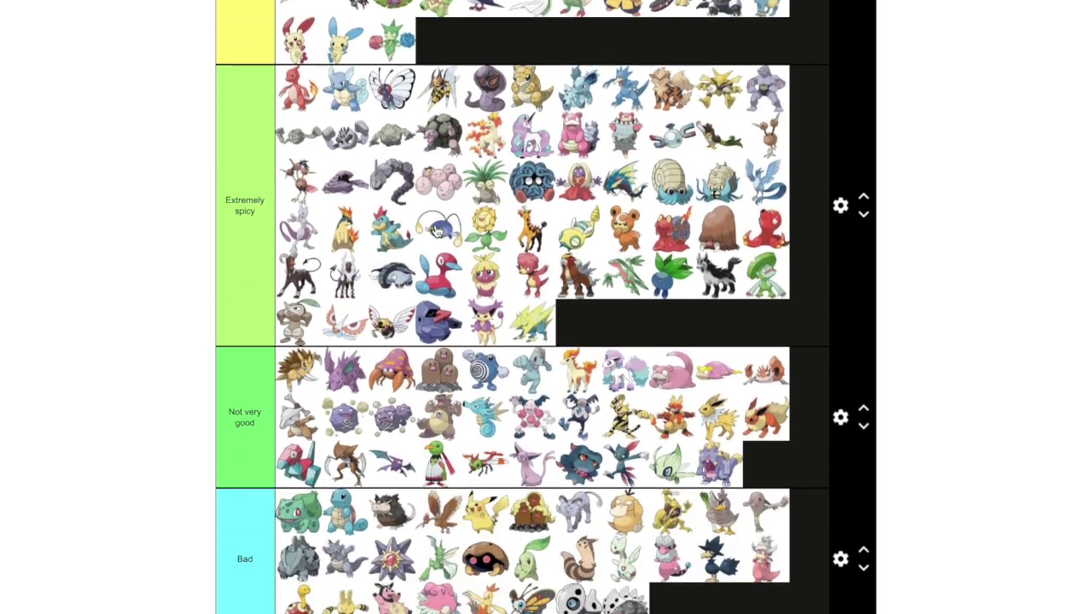
scroll(437, 232, "down", 9)
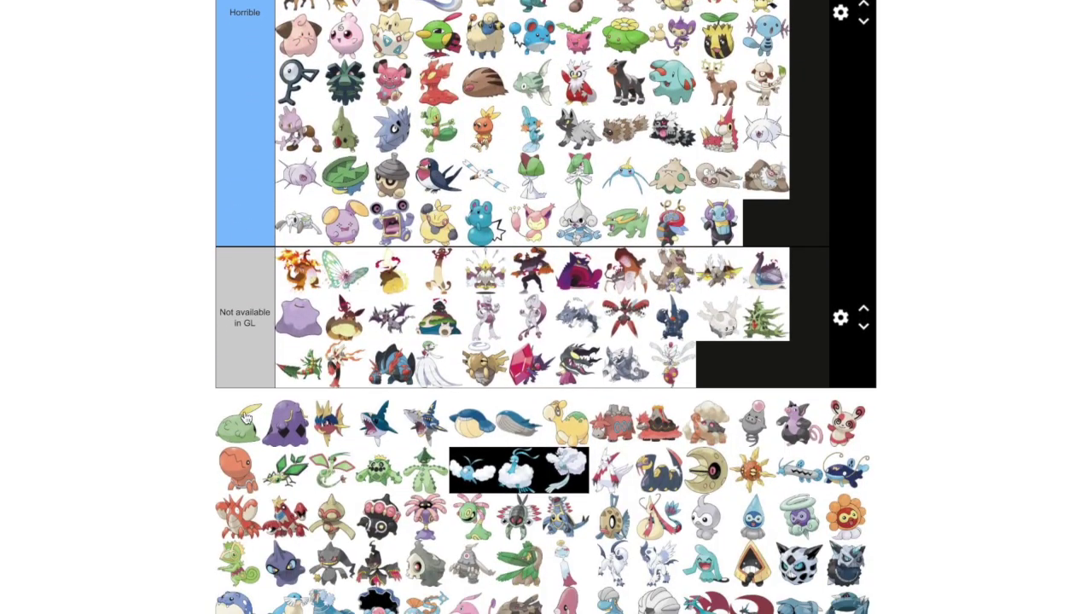
left_click_drag(244, 416, 834, 199)
Add Gulpin and Carvanha to the end of the Horrible tier
left_click_drag(296, 324, 778, 228)
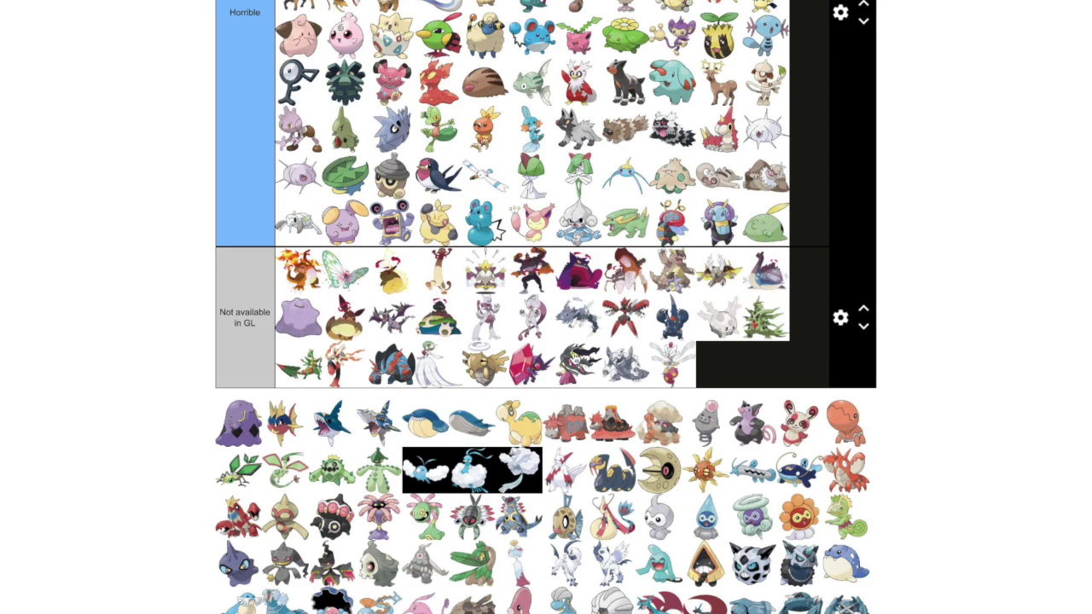
left_click_drag(238, 422, 514, 458)
scroll(898, 303, "up", 4)
scroll(895, 296, "up", 10)
scroll(901, 300, "up", 5)
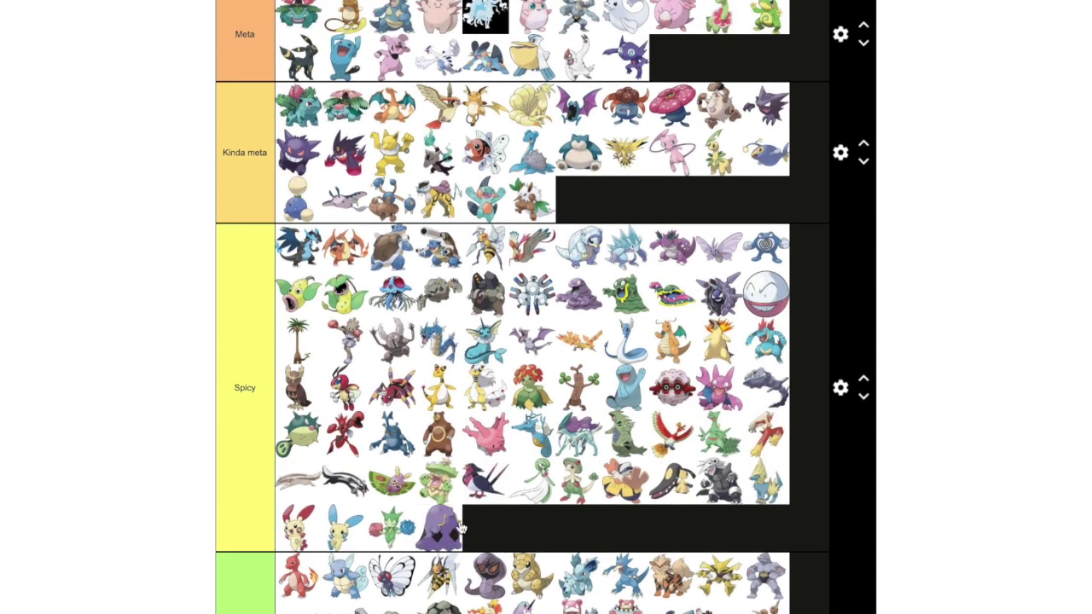
scroll(956, 499, "down", 5)
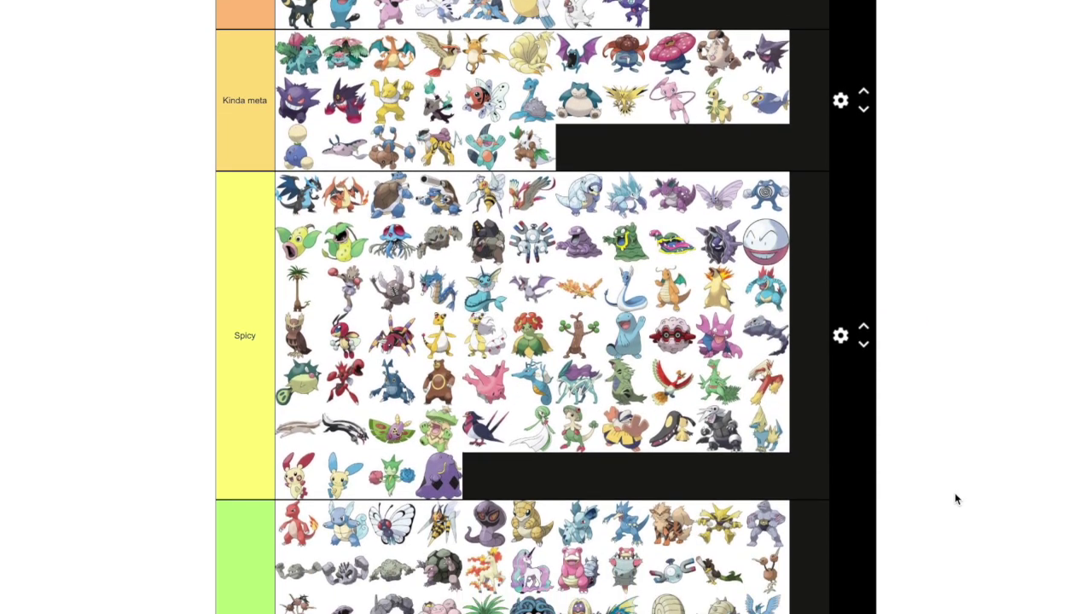
scroll(670, 410, "down", 9)
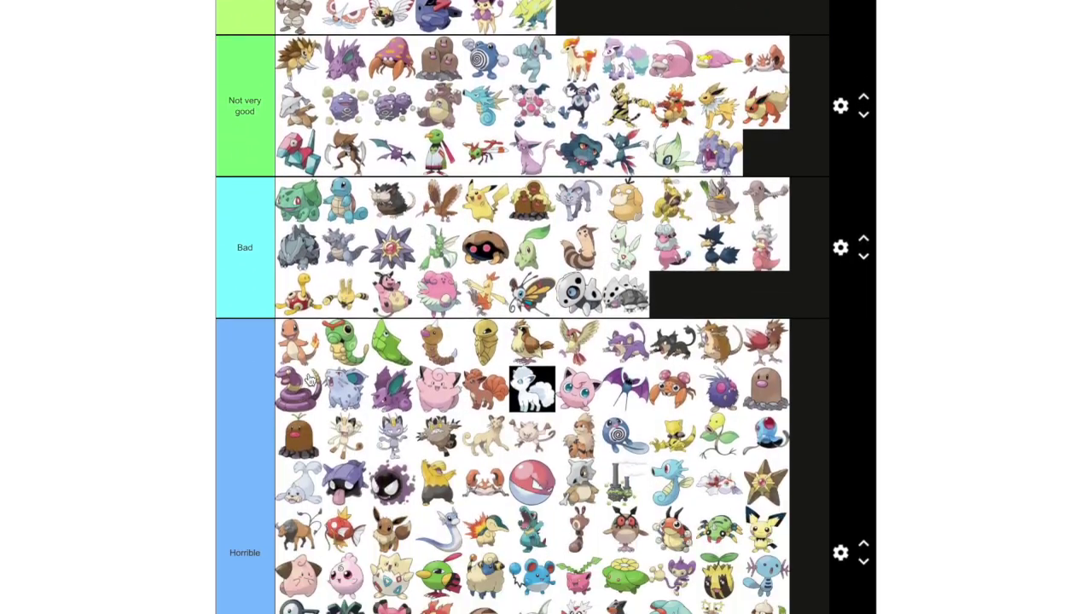
scroll(203, 452, "down", 2)
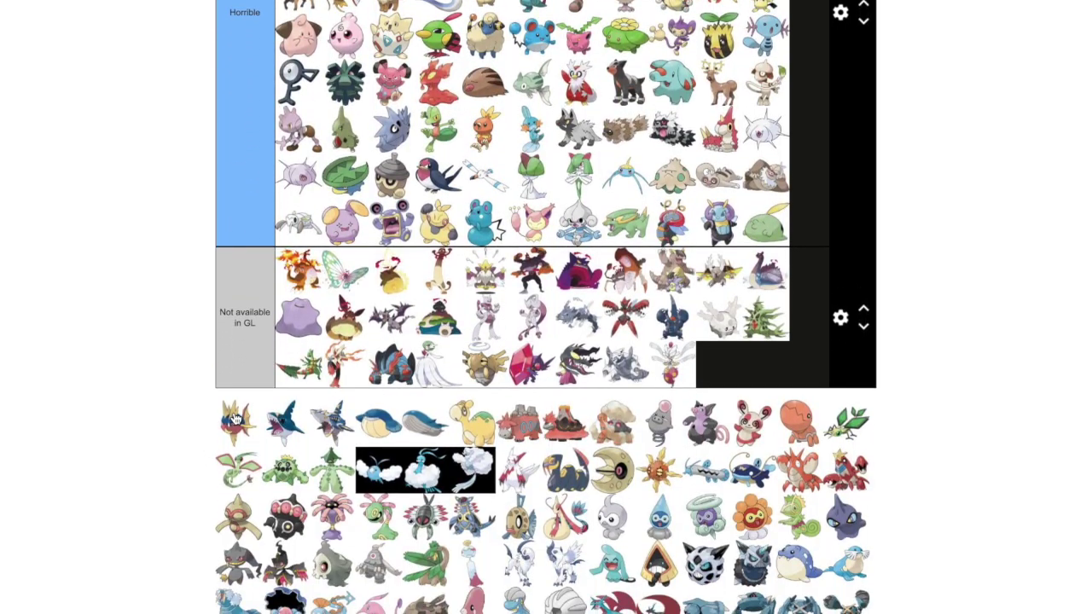
Move Swalot and Sharpedo up so they close the Spicy tier
left_click_drag(236, 422, 774, 235)
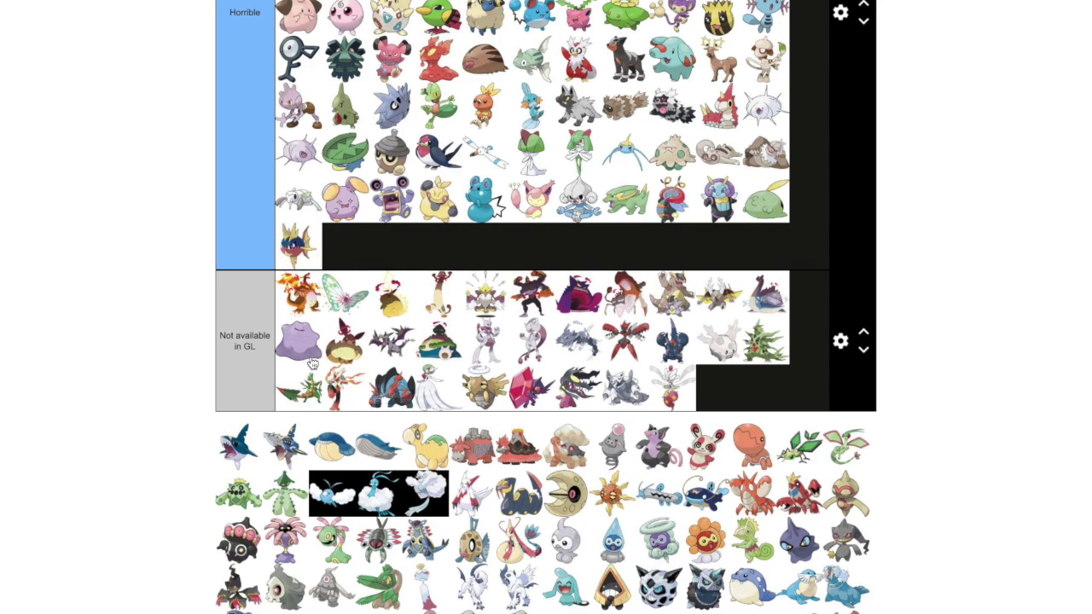
left_click_drag(239, 448, 954, 261)
scroll(953, 256, "up", 9)
scroll(951, 256, "up", 6)
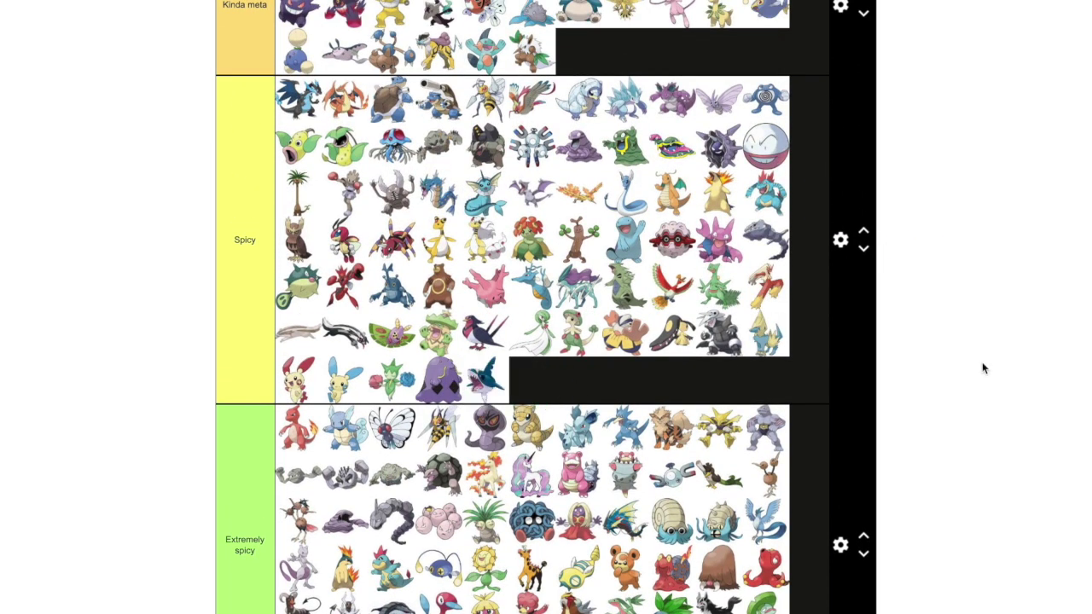
scroll(1028, 374, "down", 6)
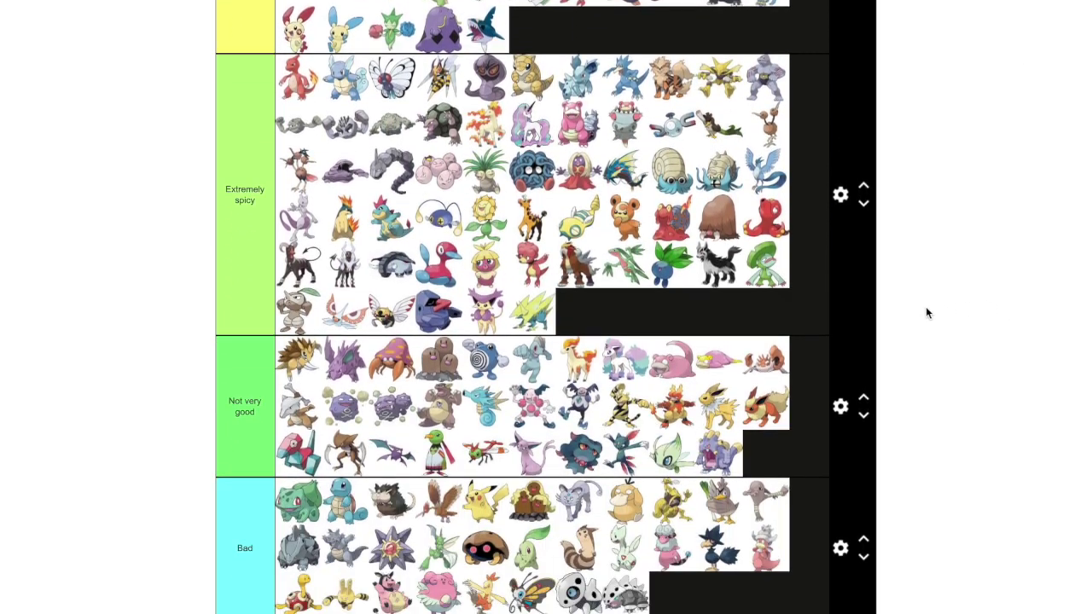
scroll(777, 285, "down", 5)
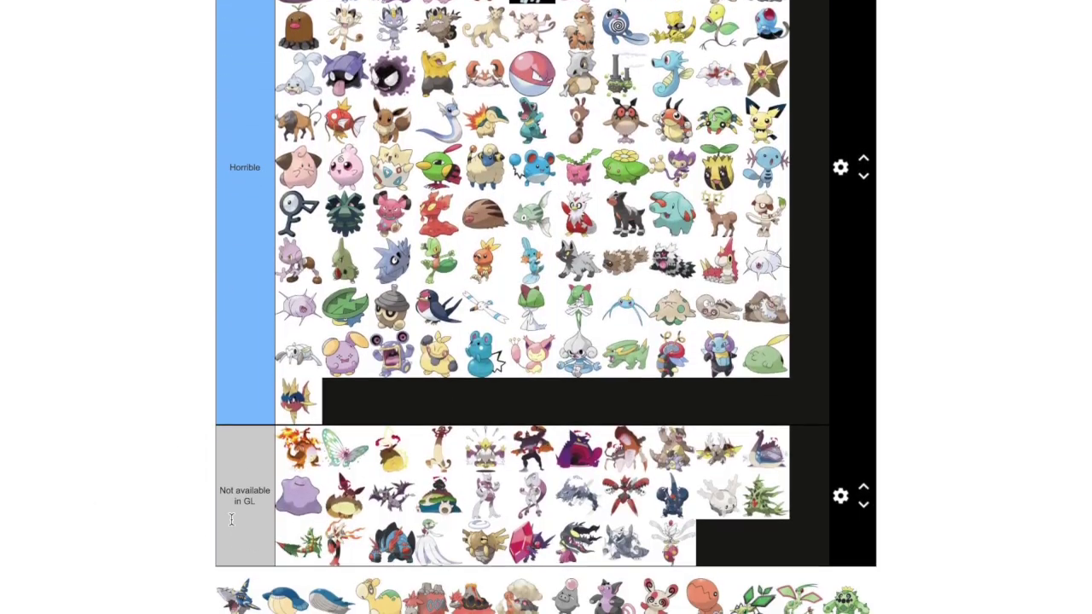
scroll(231, 519, "down", 1)
Put Mega Sharpedo in Not available in GL and Wailmer at the end of Spicy
left_click_drag(239, 559, 491, 525)
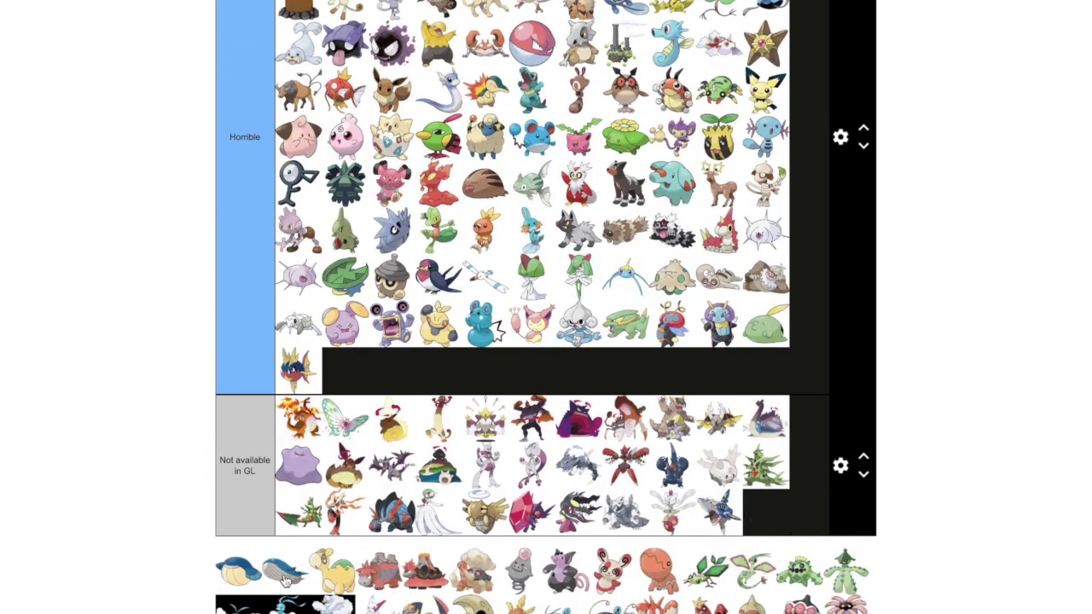
left_click_drag(239, 576, 918, 381)
scroll(921, 378, "up", 3)
scroll(927, 378, "up", 8)
scroll(926, 375, "up", 3)
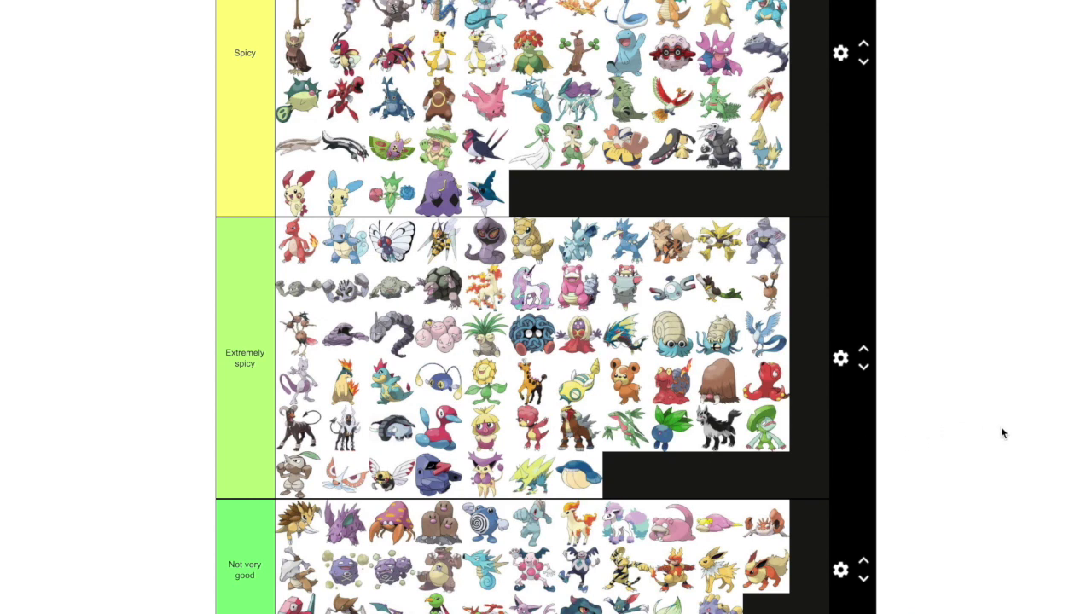
left_click_drag(608, 478, 587, 190)
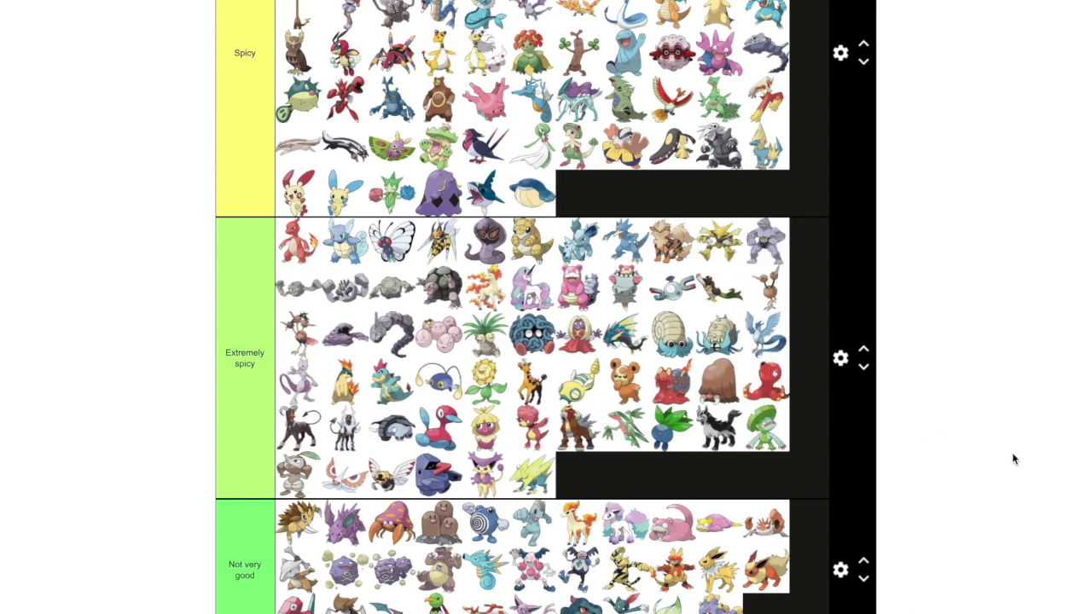
Carry Wailord up into the Spicy tier after Wailmer
scroll(1012, 459, "down", 1)
scroll(1012, 459, "down", 10)
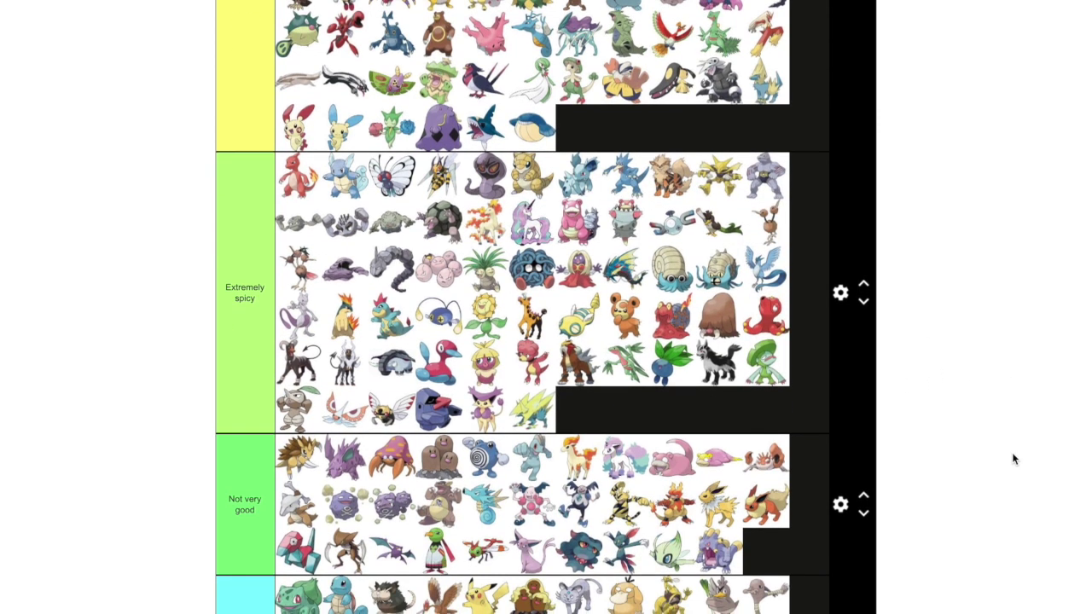
scroll(182, 463, "down", 13)
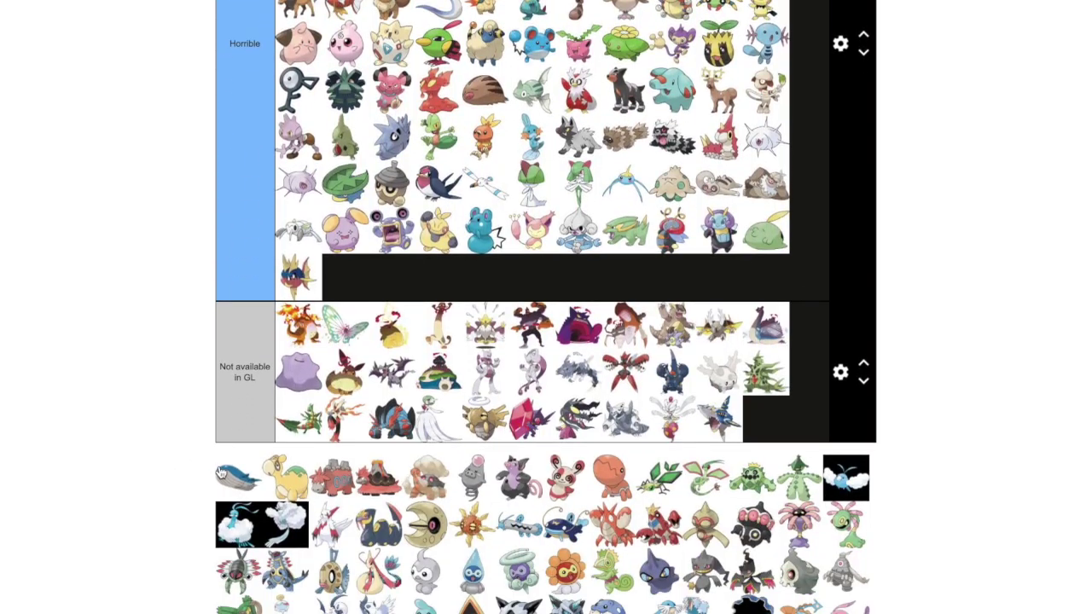
left_click_drag(220, 473, 661, 188)
scroll(930, 383, "up", 9)
scroll(921, 378, "up", 17)
scroll(1046, 398, "down", 11)
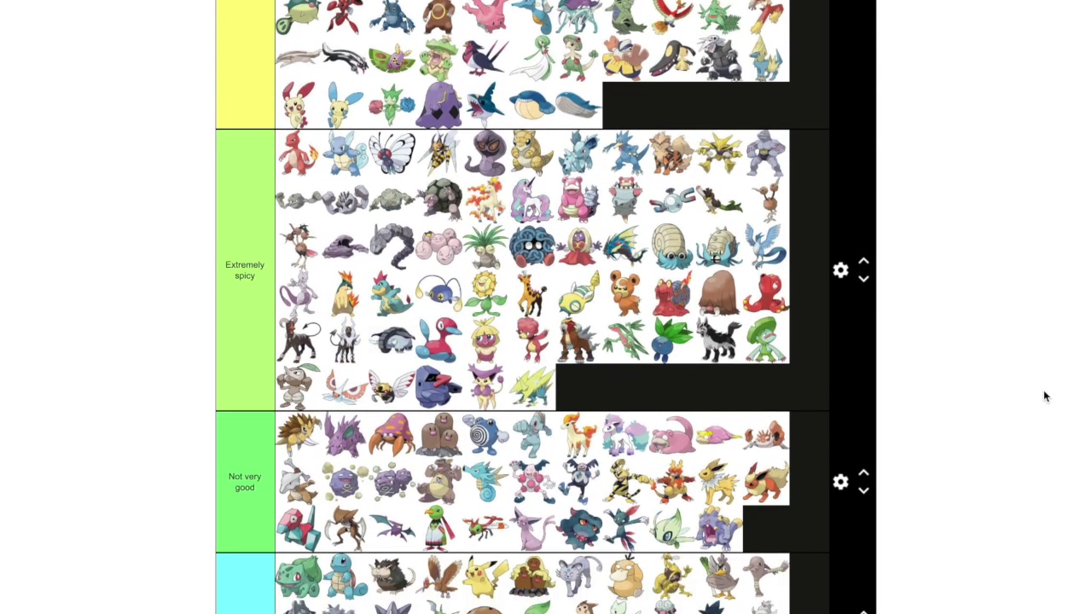
scroll(1043, 389, "down", 12)
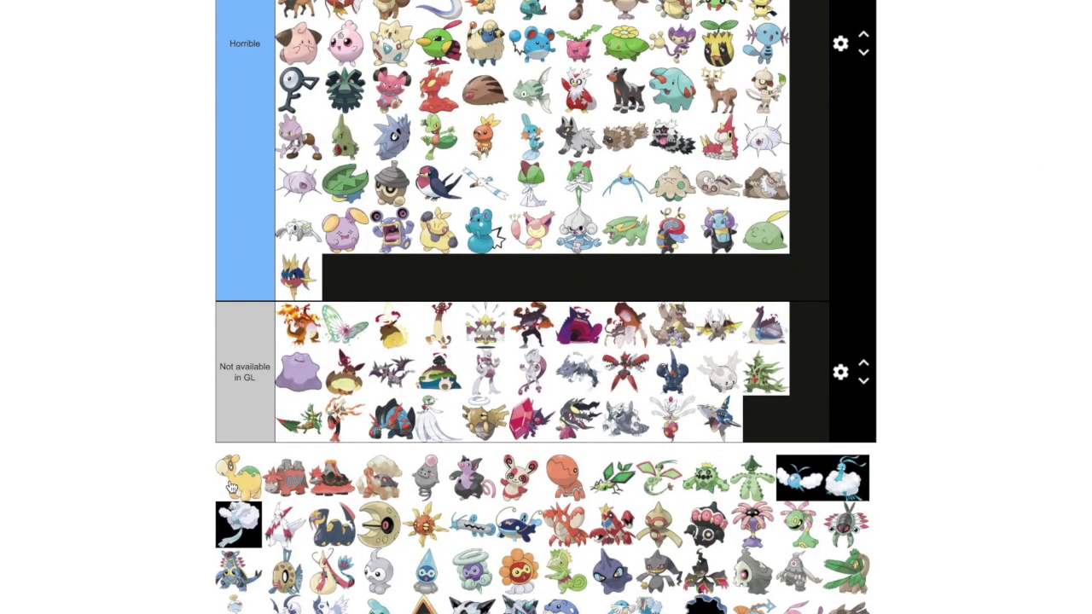
Rank Numel at the end of Bad and Camerupt at the end of Not very good
left_click_drag(229, 486, 765, 362)
scroll(811, 256, "up", 6)
scroll(811, 256, "up", 7)
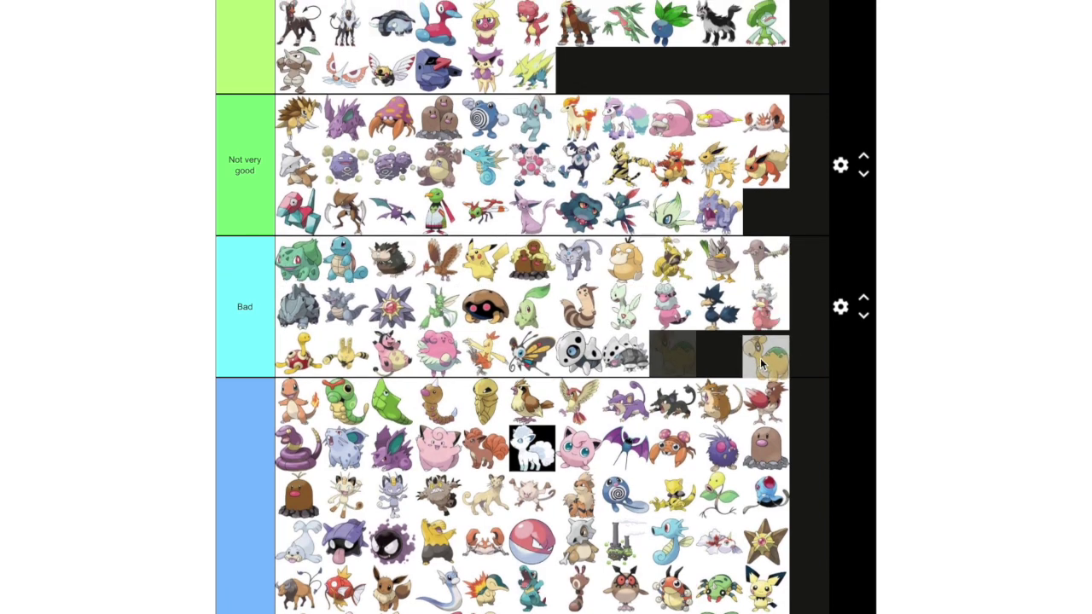
scroll(1019, 383, "down", 9)
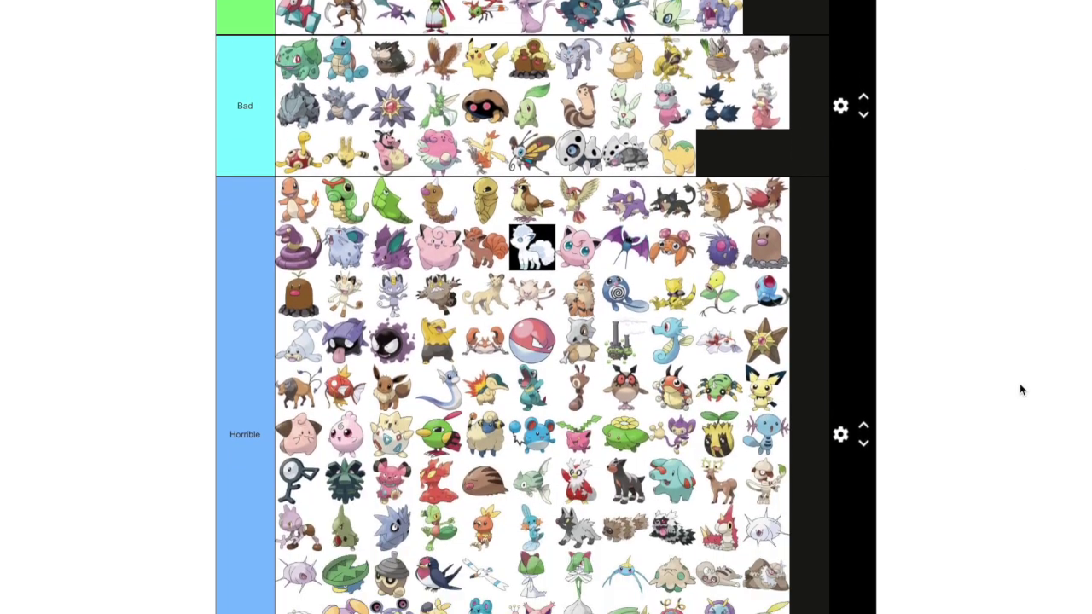
scroll(1004, 389, "down", 6)
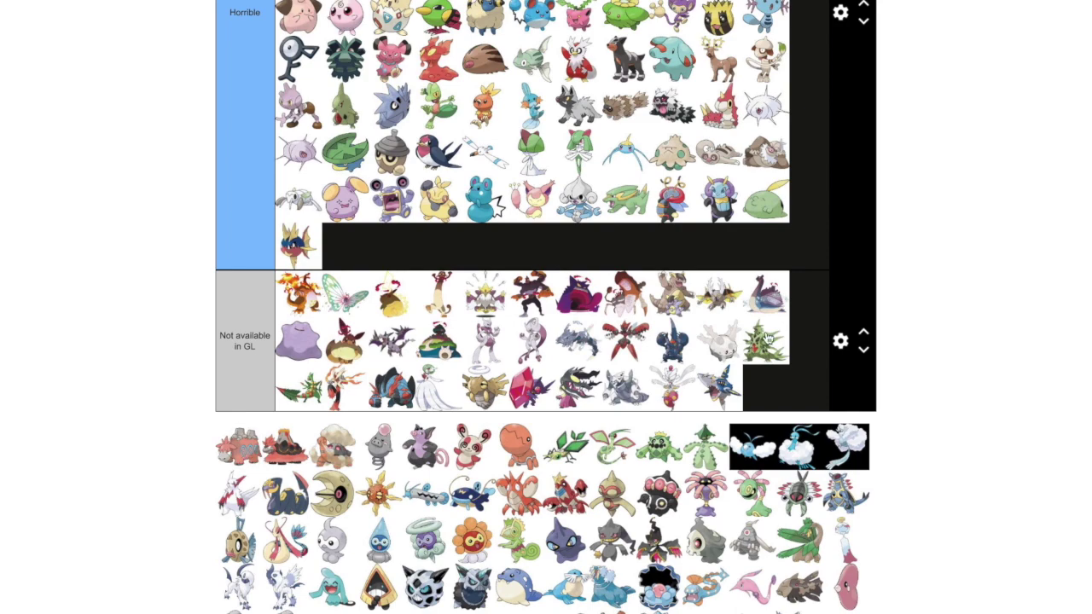
left_click_drag(768, 339, 779, 293)
scroll(924, 333, "up", 10)
scroll(928, 334, "up", 7)
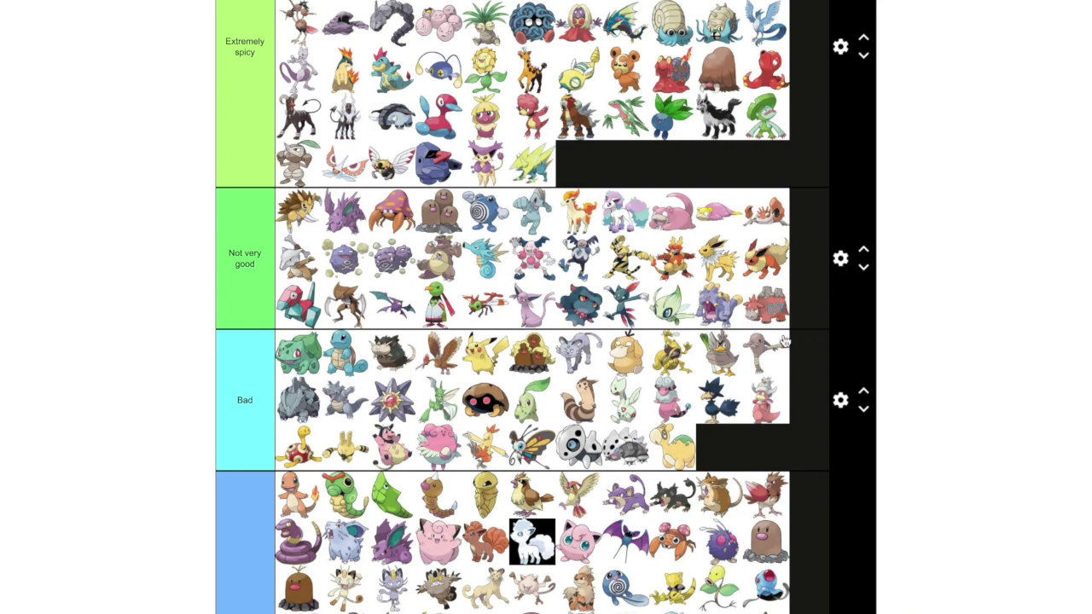
scroll(1057, 452, "down", 6)
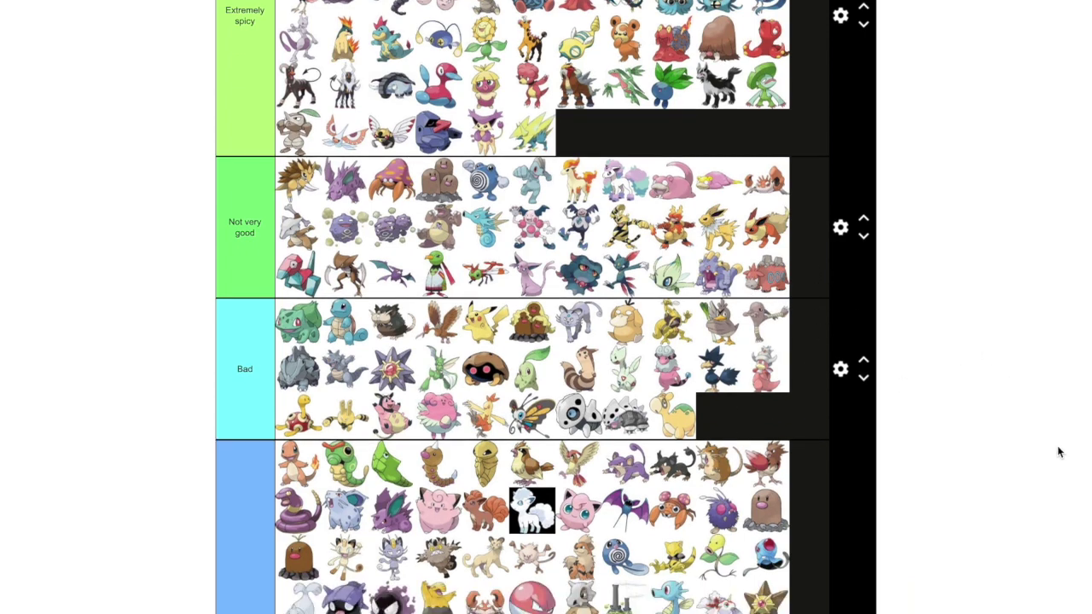
scroll(1057, 452, "down", 2)
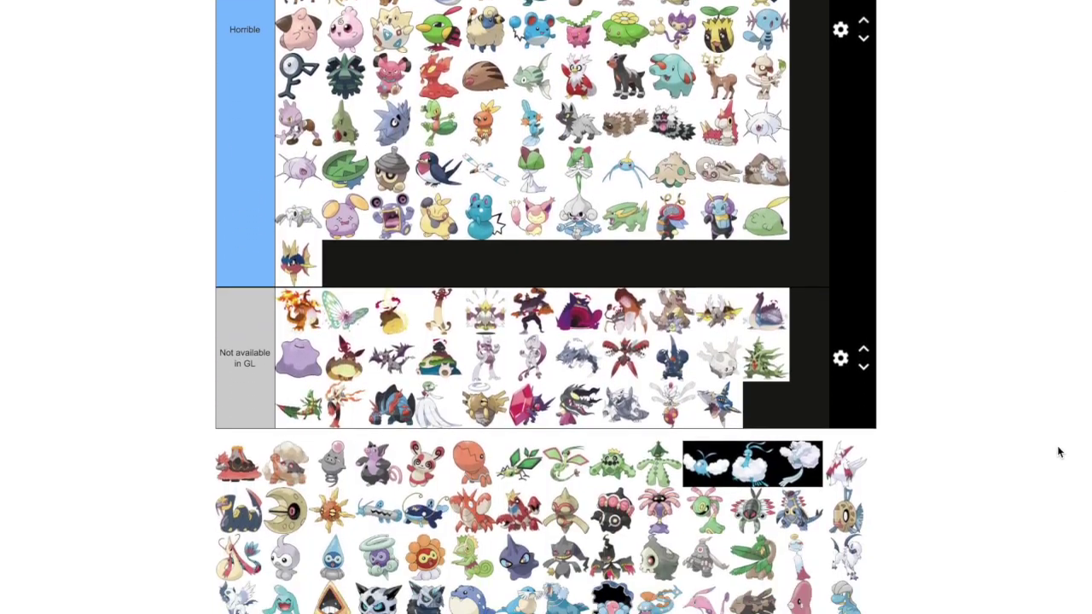
Put the red lava Mega Camerupt in Not available in GL and Torkoal in Spicy
left_click_drag(238, 445, 793, 407)
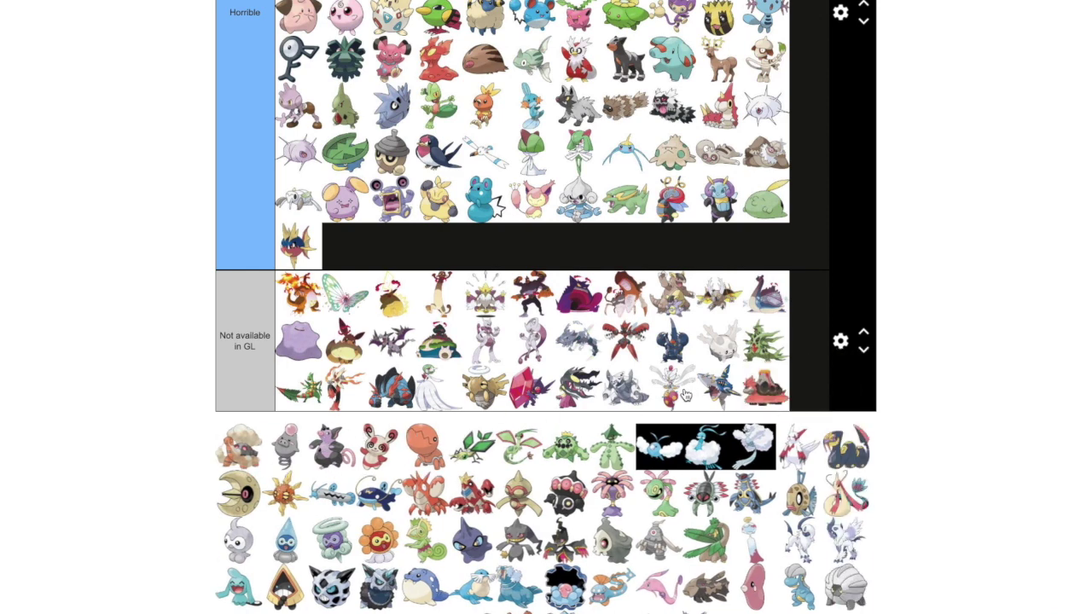
left_click_drag(237, 454, 663, 152)
scroll(1006, 452, "up", 5)
scroll(1005, 452, "up", 3)
scroll(1005, 450, "up", 4)
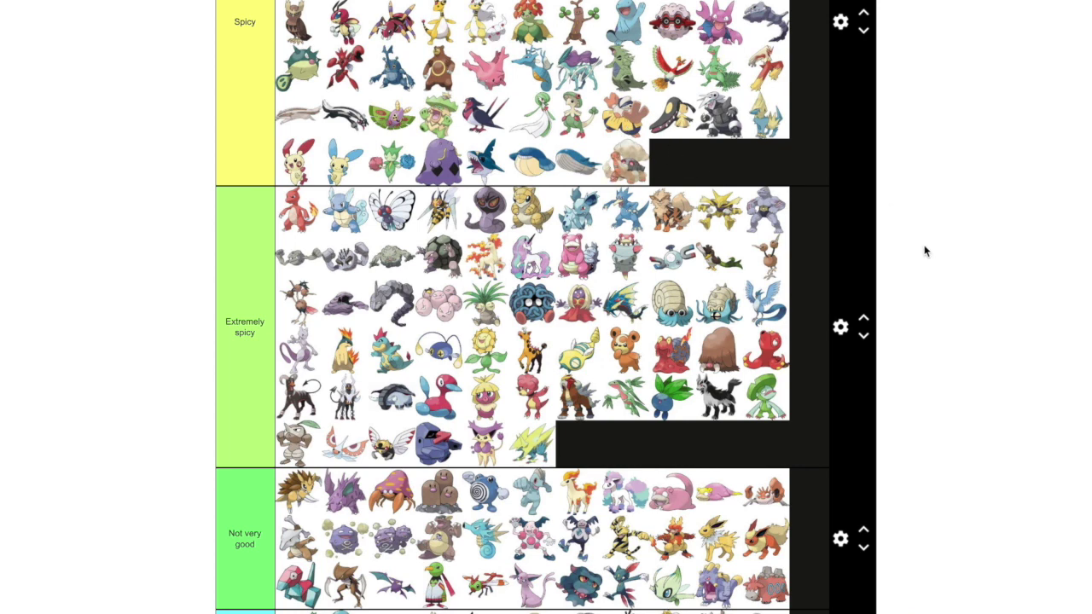
scroll(924, 250, "down", 1)
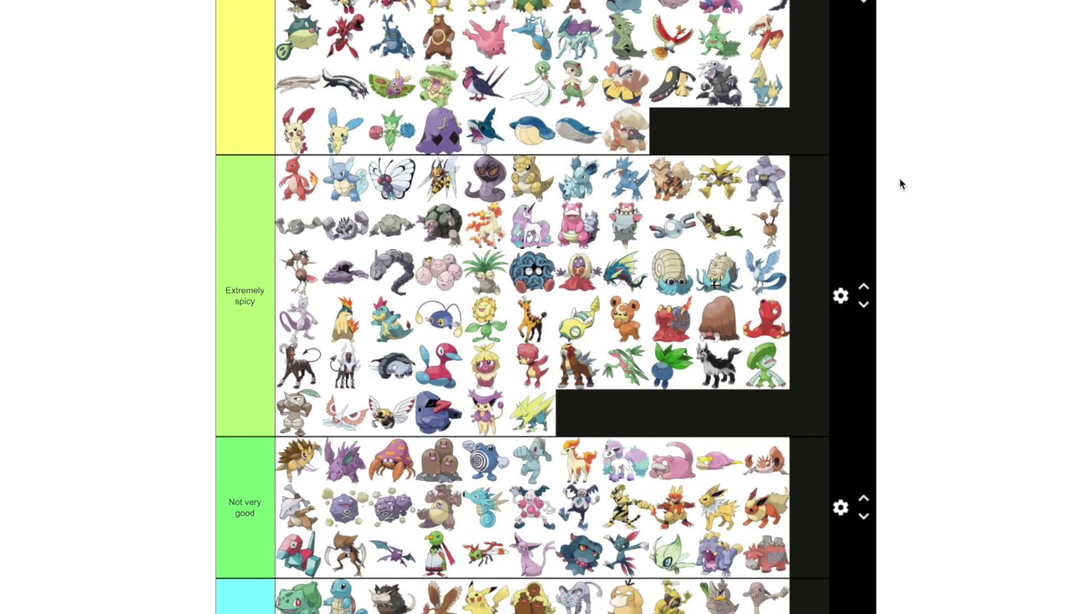
scroll(919, 246, "down", 9)
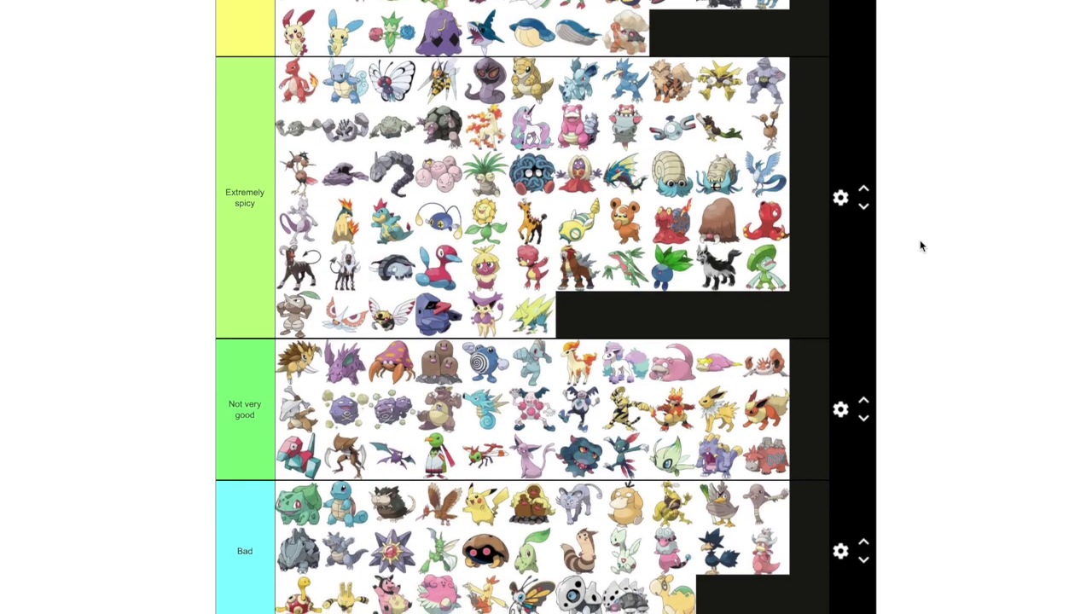
scroll(919, 245, "down", 20)
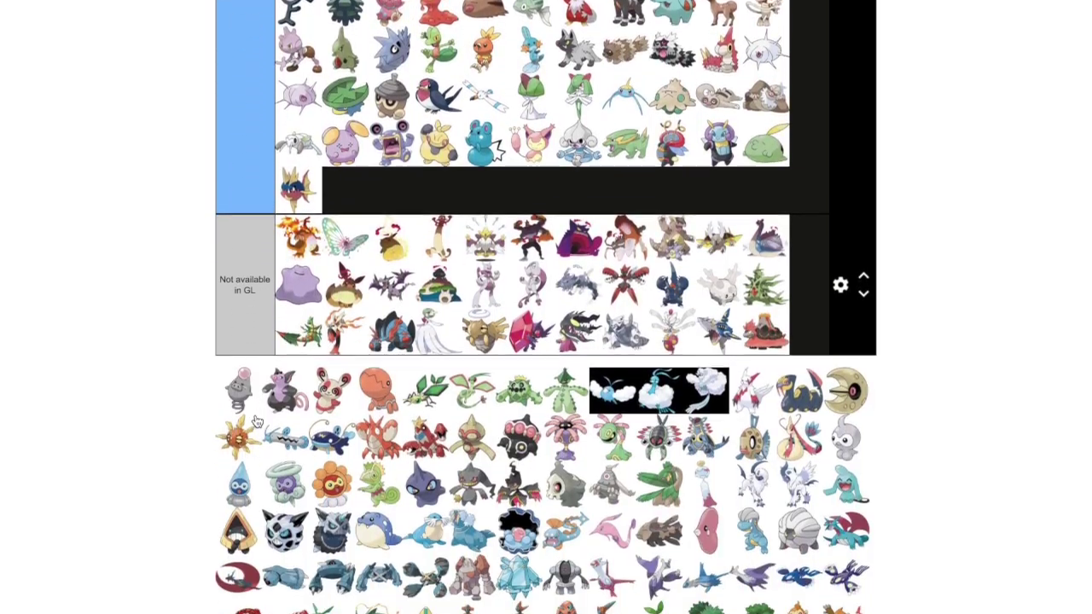
Add Spoink to the end of Horrible and start a new Not very good row with Grumpig
left_click_drag(242, 390, 395, 193)
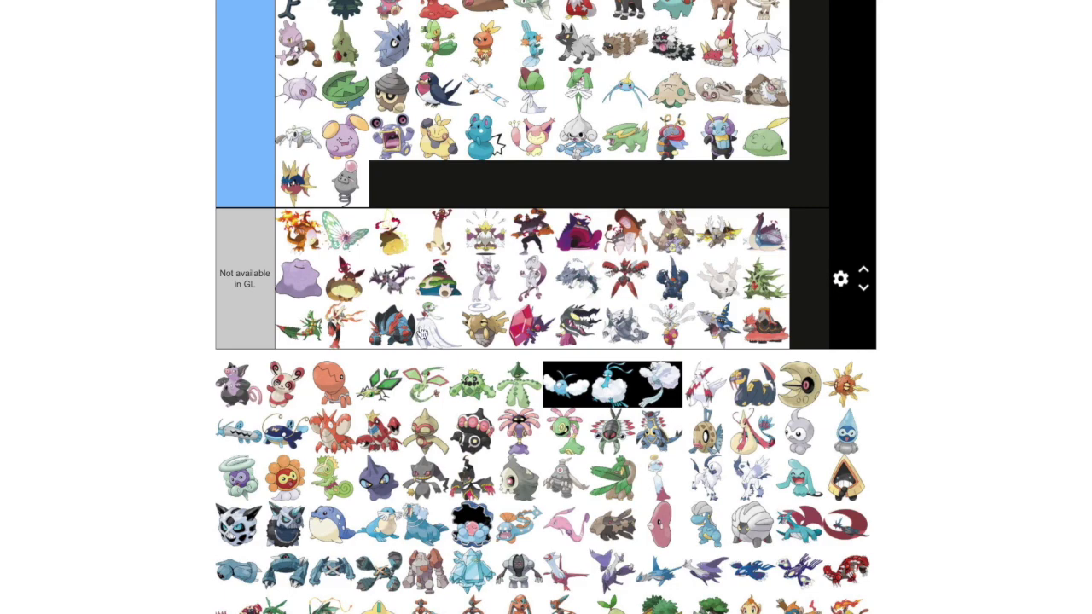
left_click_drag(239, 384, 757, 379)
scroll(919, 224, "up", 4)
scroll(920, 223, "up", 20)
scroll(865, 202, "up", 3)
scroll(1039, 424, "down", 5)
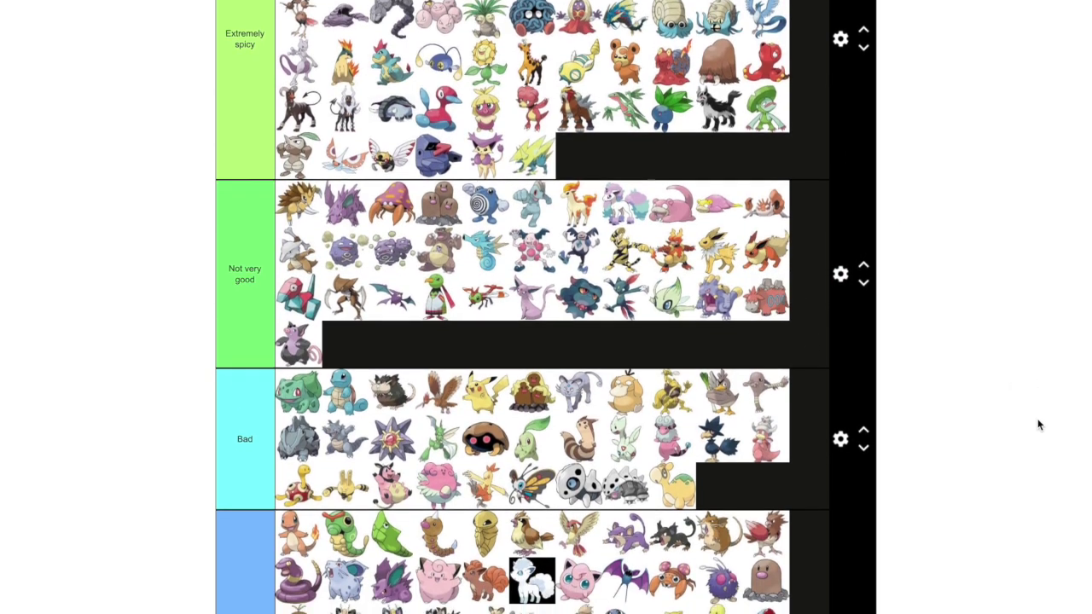
scroll(1039, 424, "down", 4)
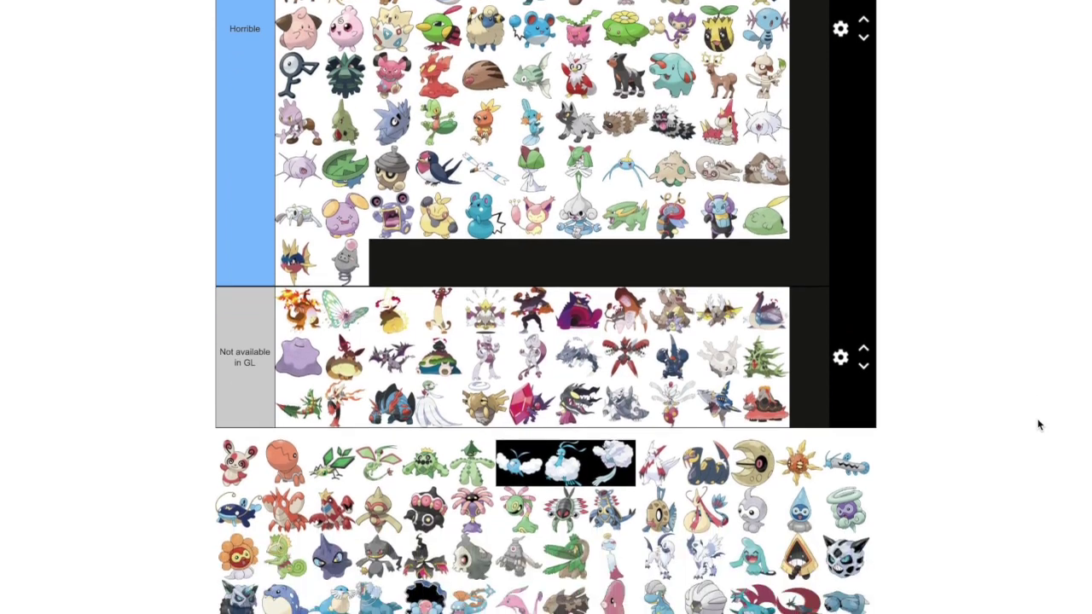
Put Spinda at the end of the Spicy tier
left_click_drag(232, 461, 912, 291)
scroll(936, 318, "up", 8)
scroll(936, 317, "up", 5)
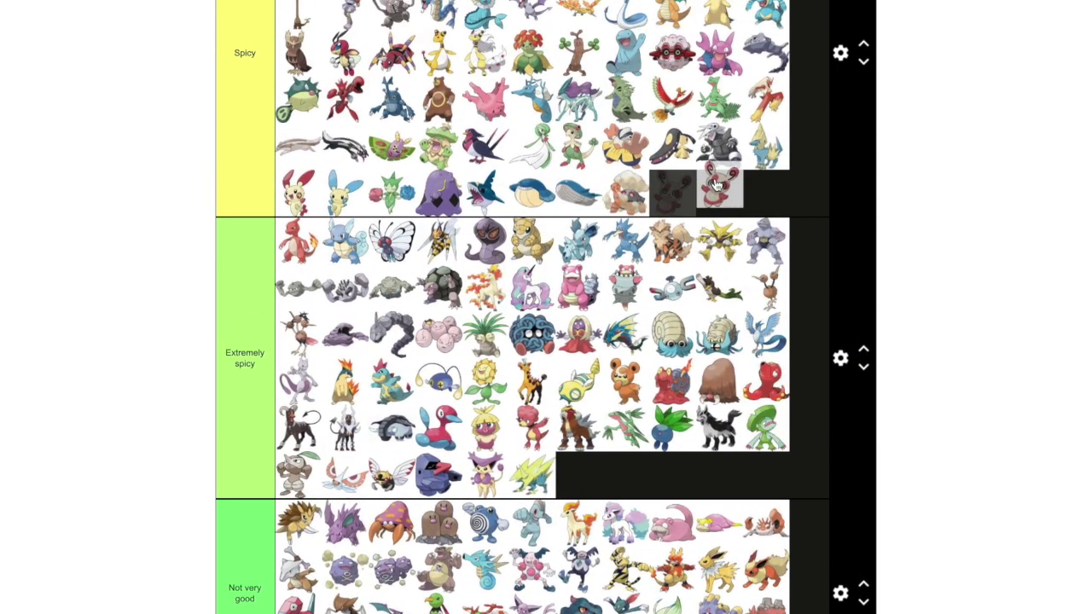
scroll(951, 300, "down", 6)
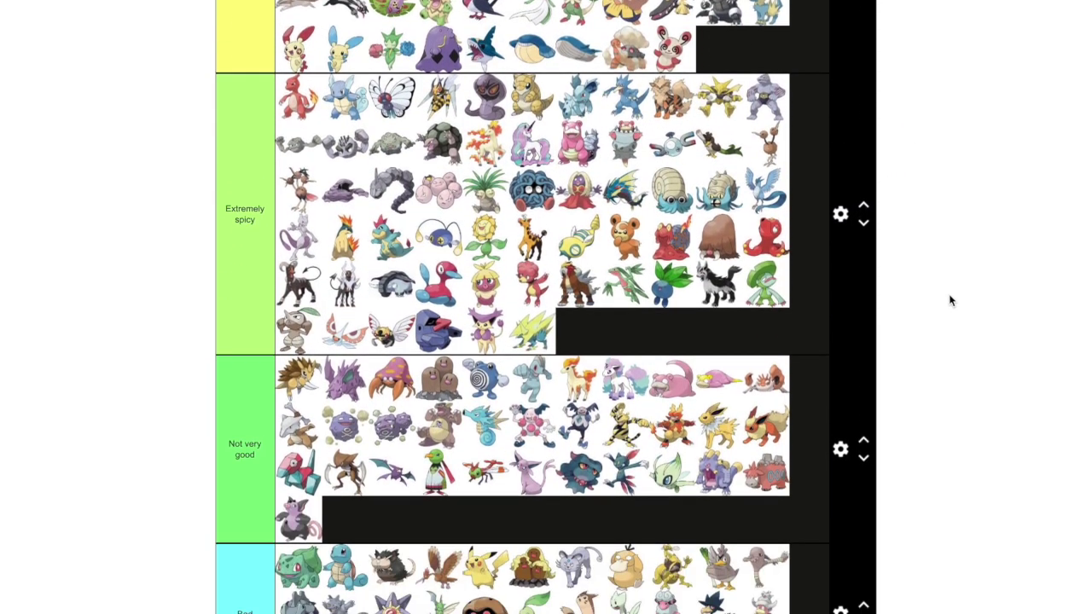
scroll(951, 301, "down", 5)
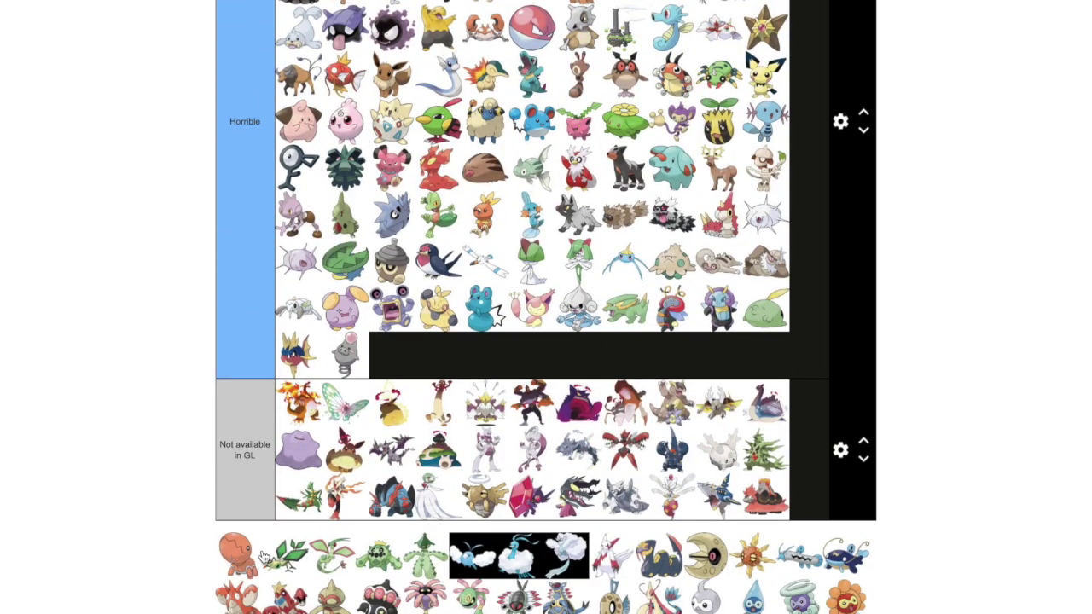
left_click_drag(265, 556, 744, 303)
Move Trapinch into the Not very good tier after Grumpig
scroll(951, 488, "up", 3)
scroll(954, 493, "up", 3)
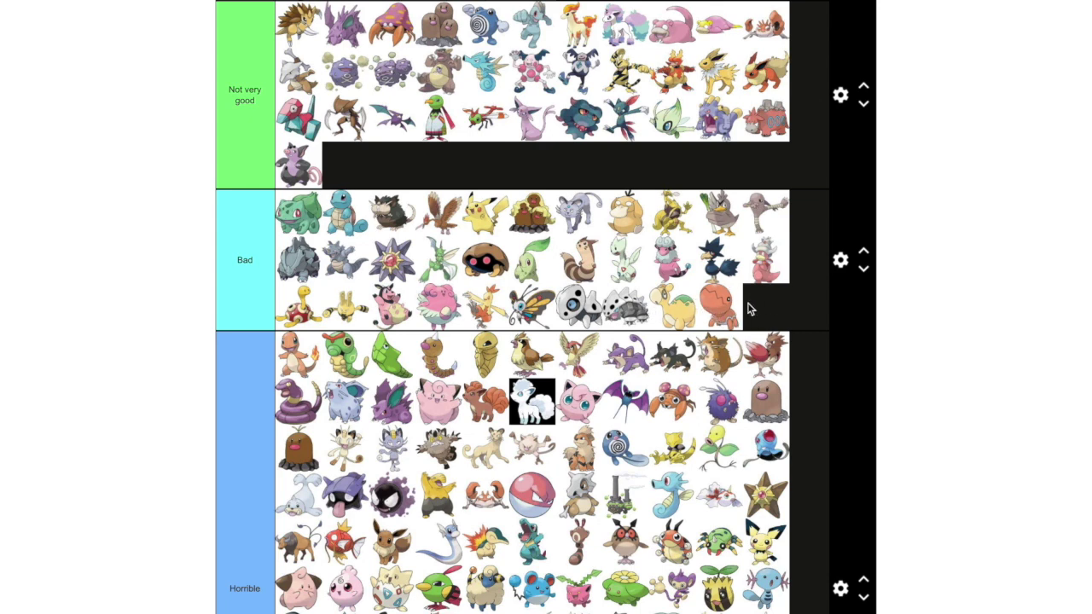
scroll(944, 312, "up", 4)
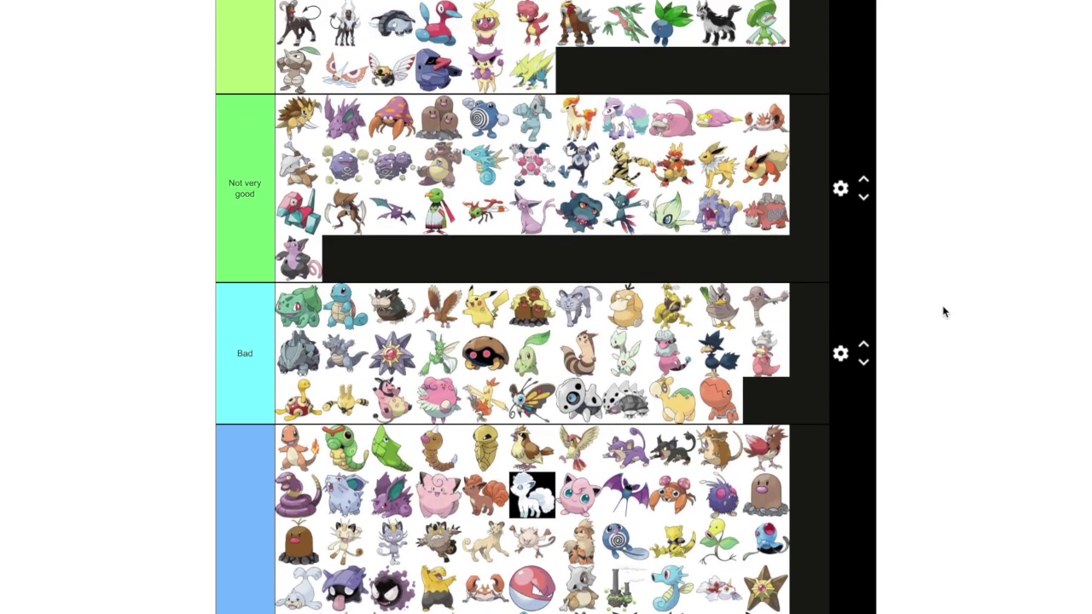
scroll(943, 312, "down", 4)
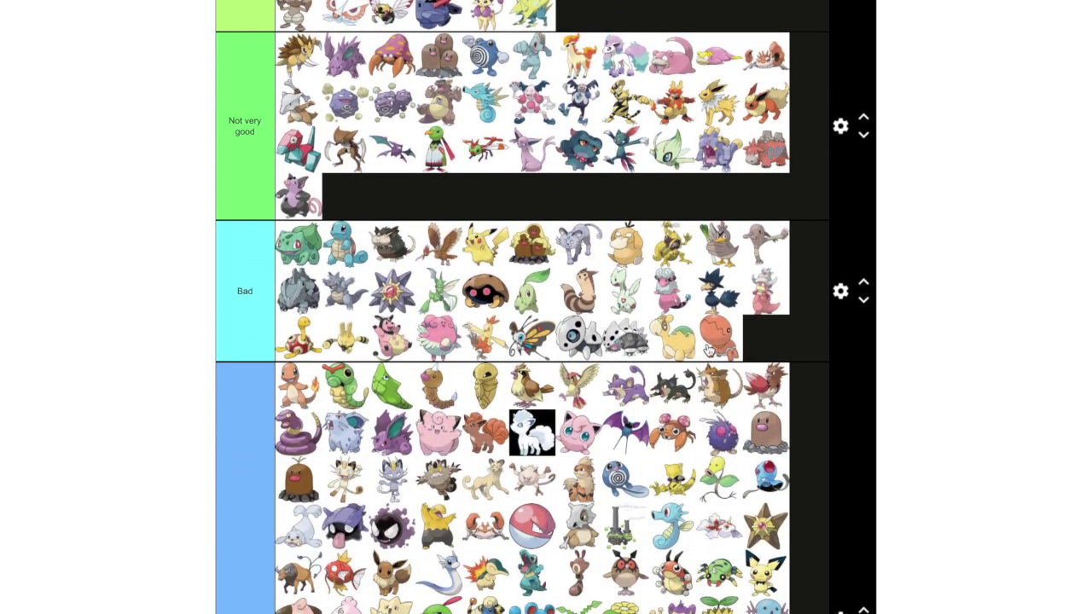
left_click_drag(708, 350, 697, 194)
scroll(983, 272, "down", 5)
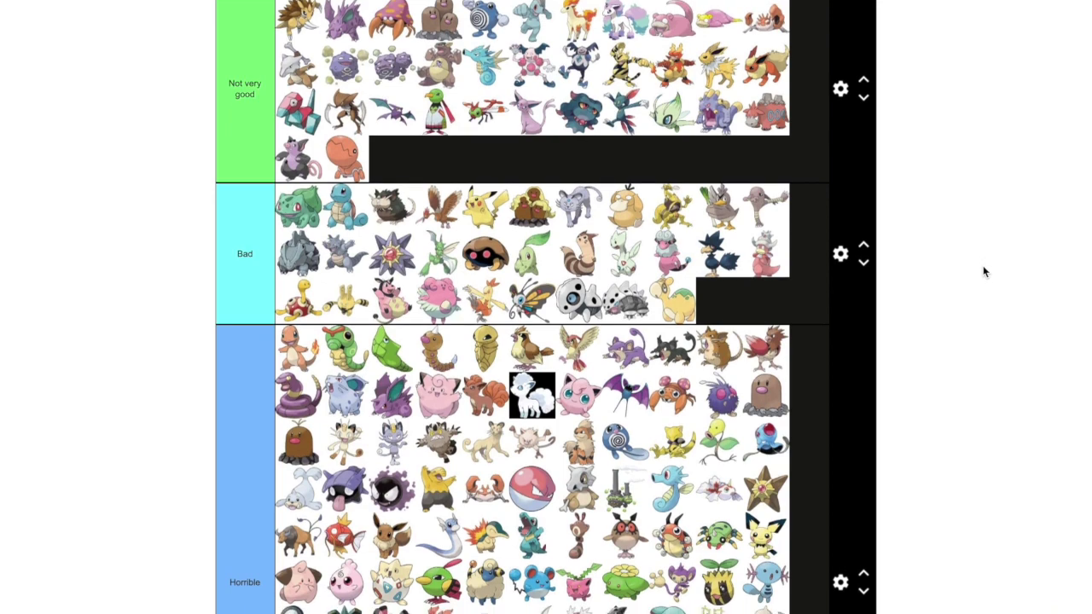
scroll(984, 271, "down", 3)
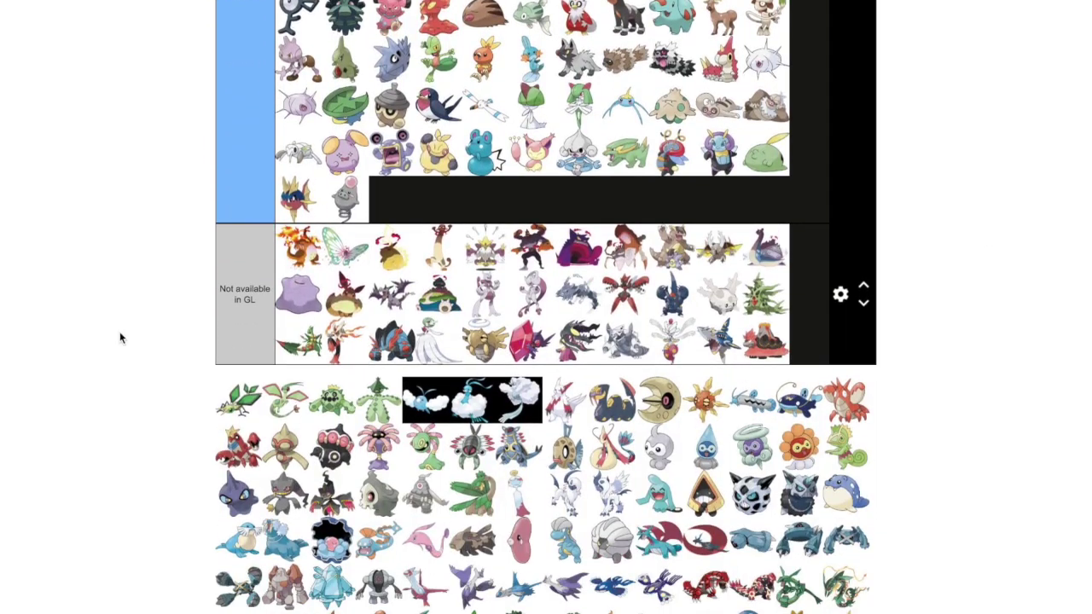
Add Vibrava to the Not very good tier after Trapinch
left_click_drag(220, 415, 959, 367)
scroll(955, 368, "up", 3)
scroll(959, 366, "up", 2)
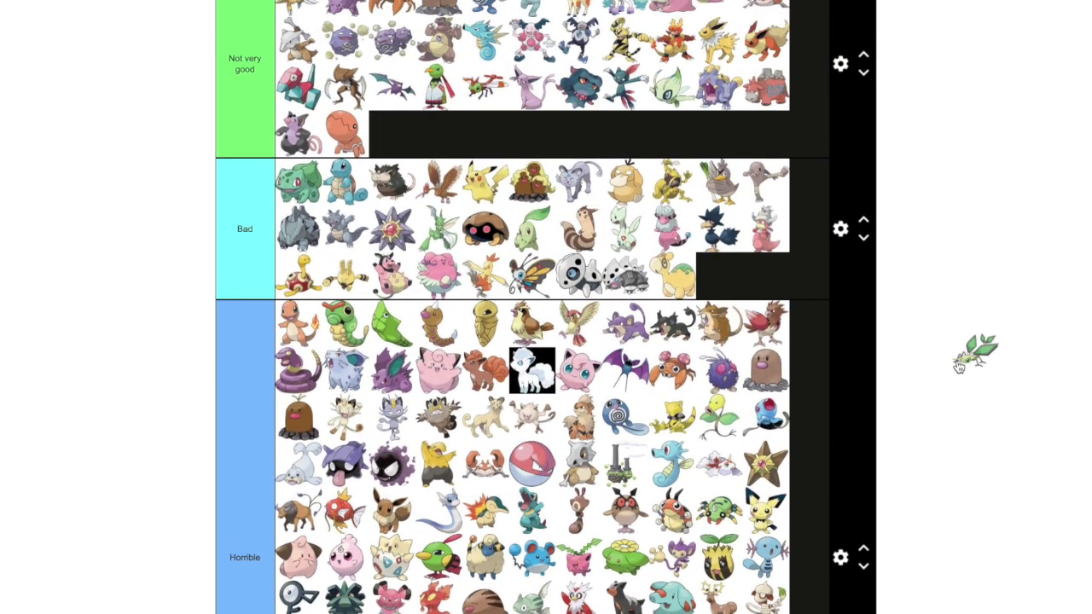
left_click_drag(959, 367, 959, 366)
scroll(959, 367, "up", 1)
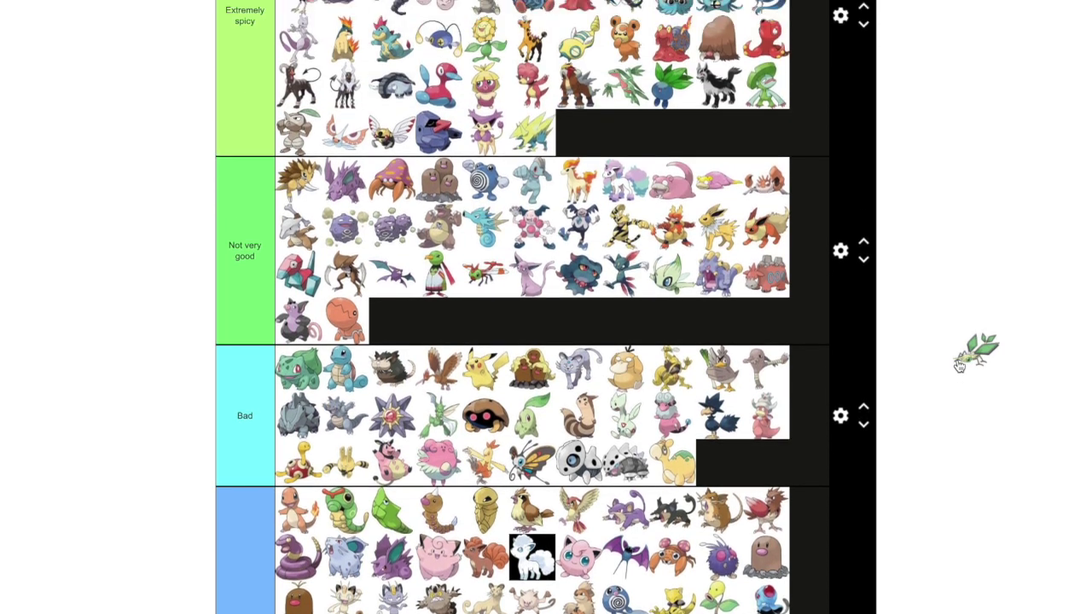
scroll(957, 367, "up", 2)
left_click_drag(959, 367, 842, 388)
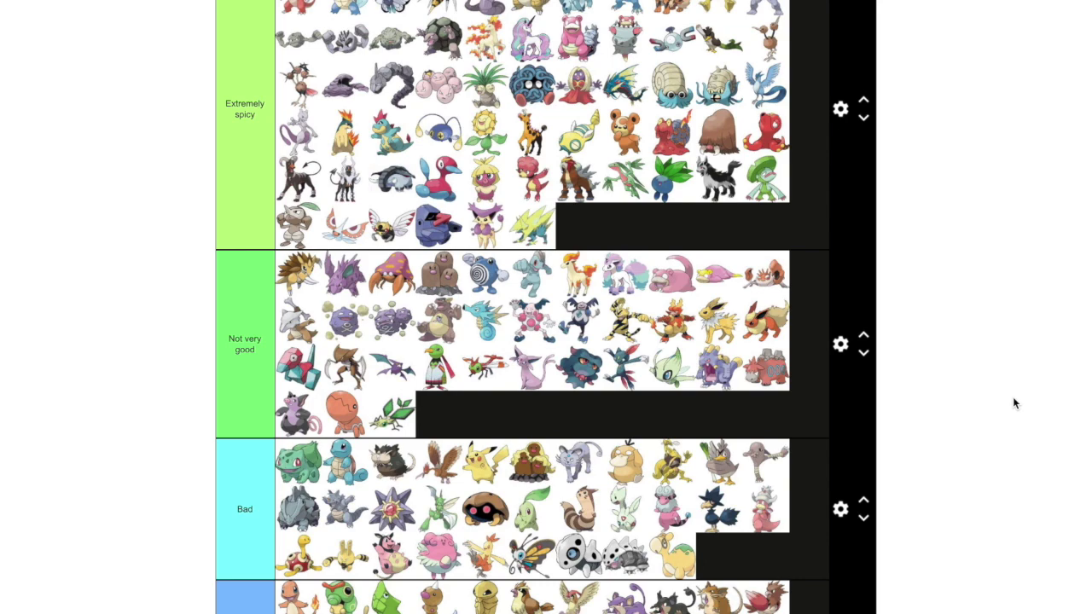
scroll(1012, 397, "down", 6)
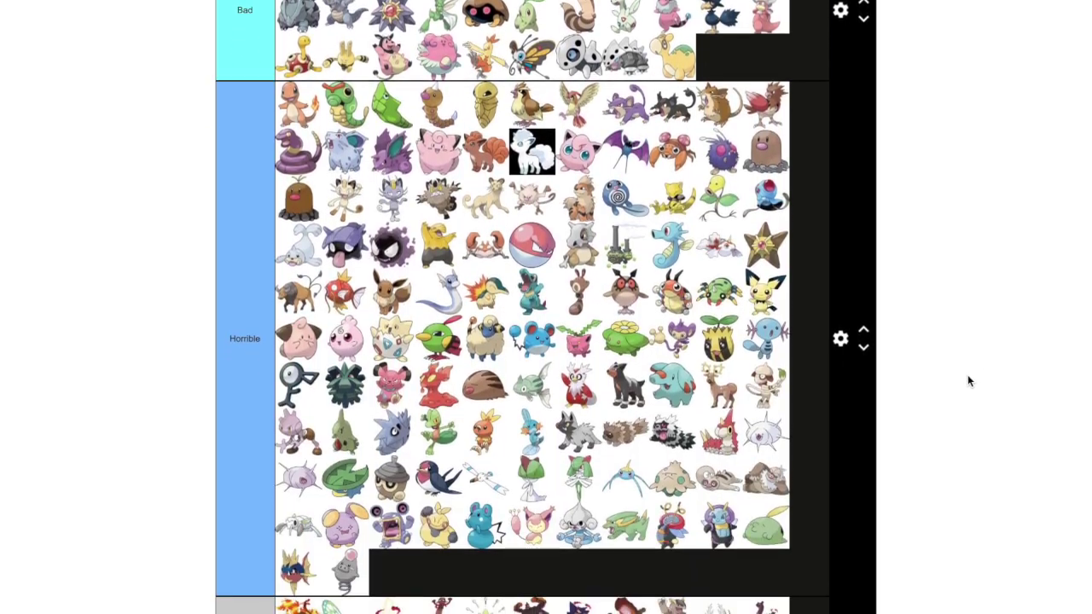
scroll(967, 376, "down", 5)
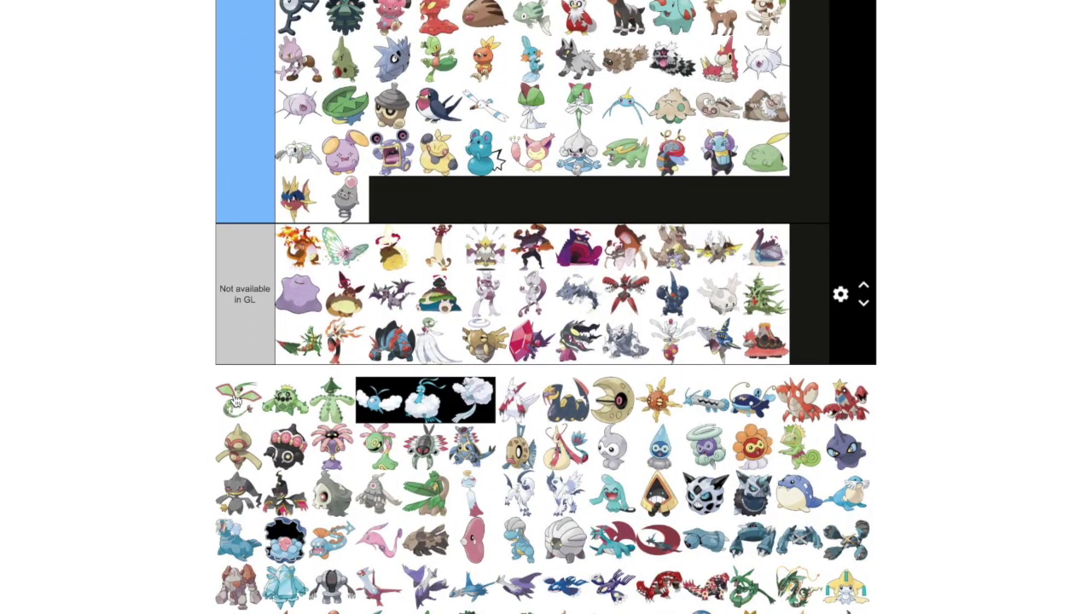
Add Flygon to the end of Spicy and Cacnea to the end of Horrible
left_click_drag(237, 399, 908, 409)
scroll(999, 398, "up", 3)
scroll(999, 400, "up", 2)
scroll(999, 401, "up", 1)
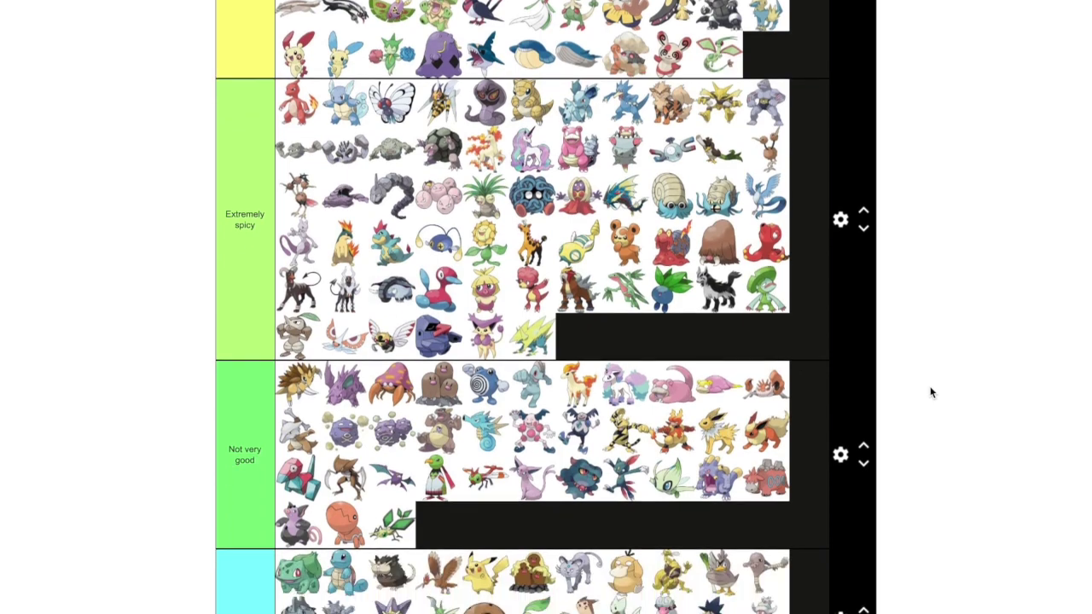
scroll(931, 393, "down", 2)
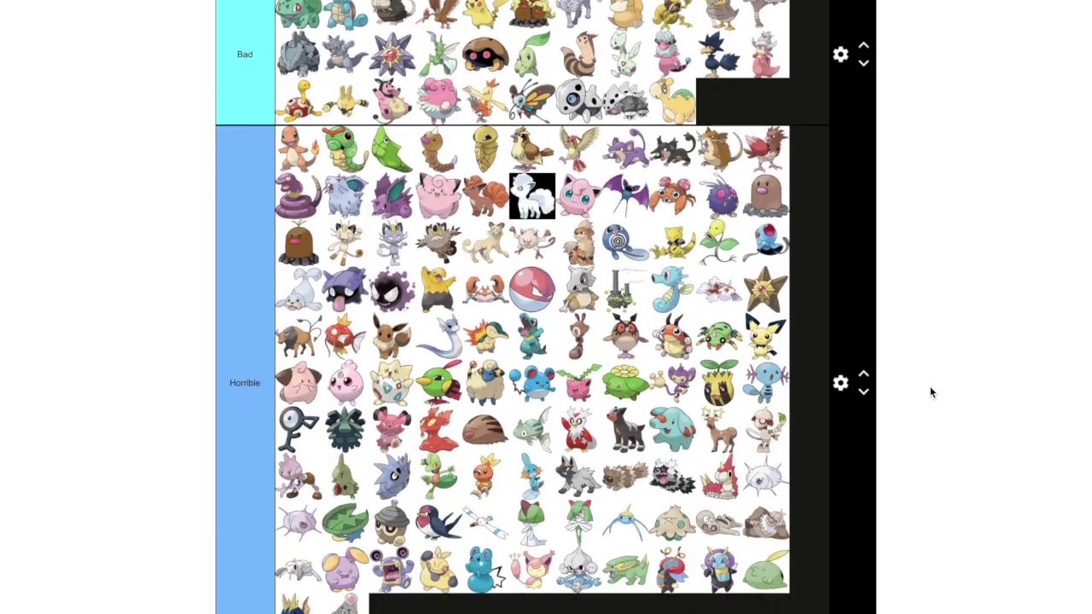
scroll(932, 392, "down", 4)
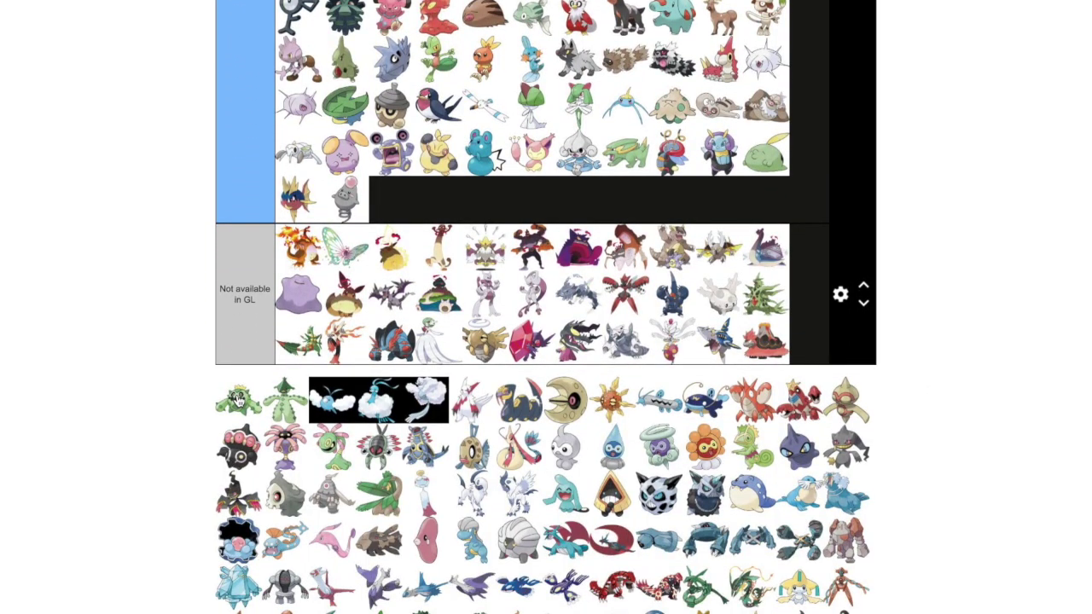
left_click_drag(238, 399, 478, 199)
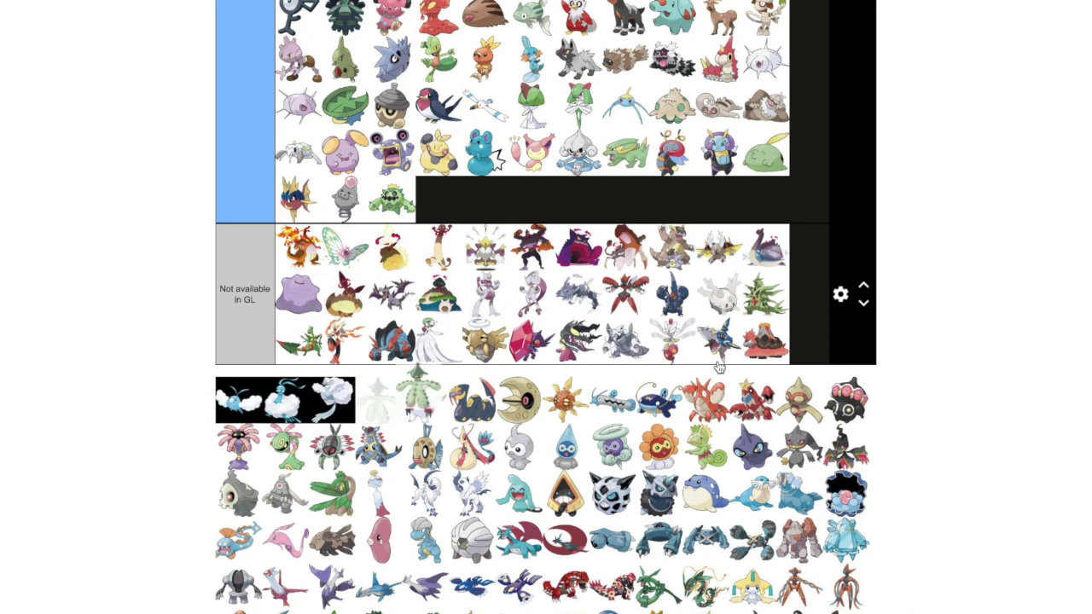
Place Swablu at the end of the Horrible tier, after Cacnea
left_click_drag(719, 366, 858, 377)
scroll(956, 371, "up", 3)
scroll(955, 373, "up", 5)
scroll(956, 375, "up", 1)
scroll(955, 376, "up", 1)
scroll(955, 376, "up", 1)
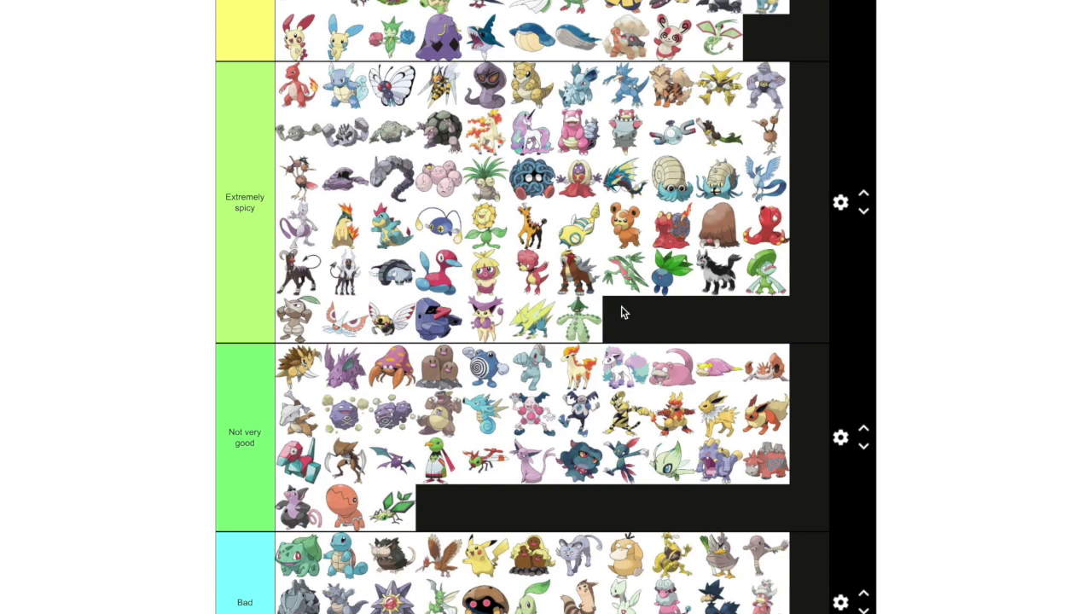
scroll(993, 379, "down", 1)
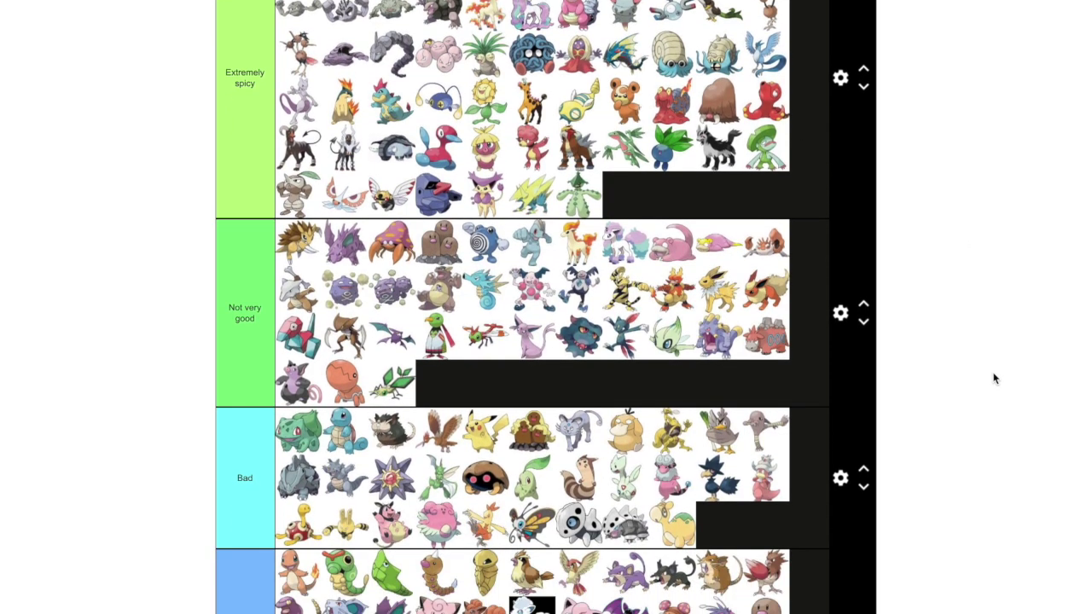
scroll(994, 379, "down", 6)
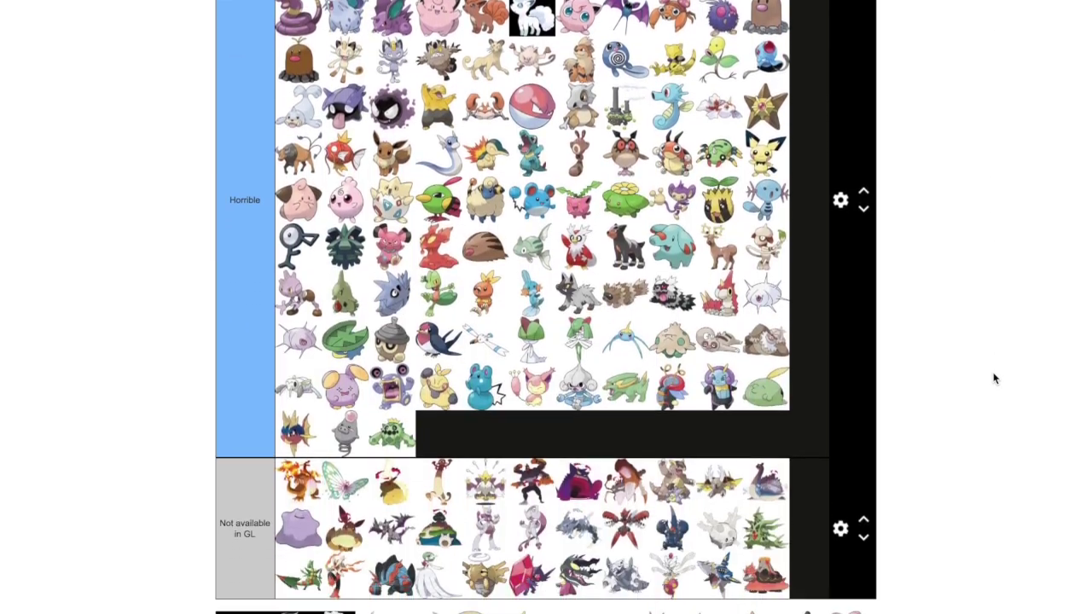
left_click_drag(223, 462, 482, 266)
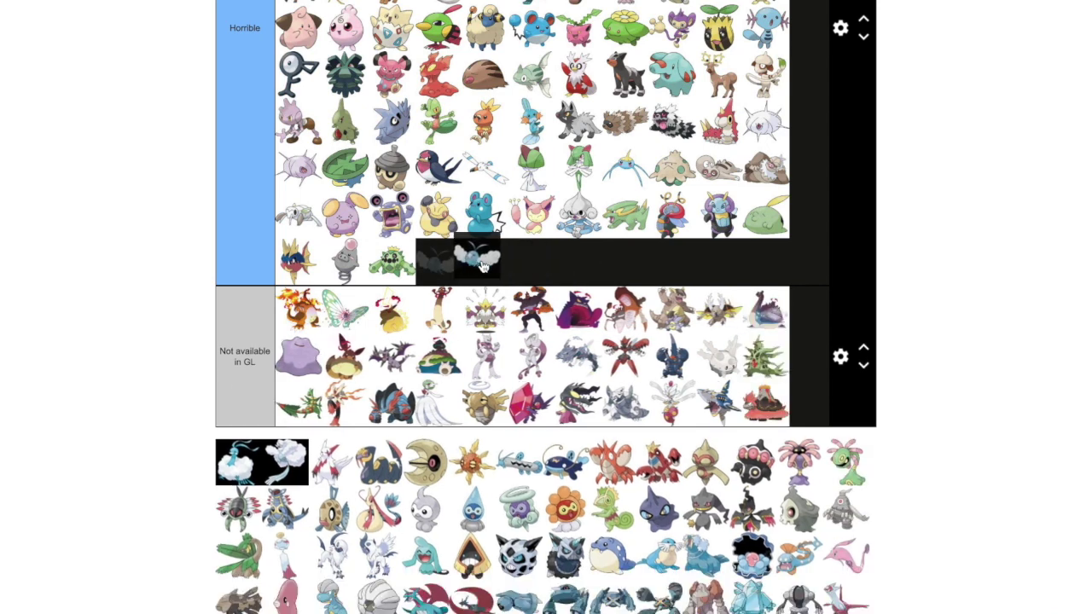
Drop Altaria at the end of the Kinda meta tier
left_click_drag(225, 465, 584, 249)
scroll(906, 343, "up", 8)
scroll(932, 208, "up", 7)
scroll(930, 207, "up", 2)
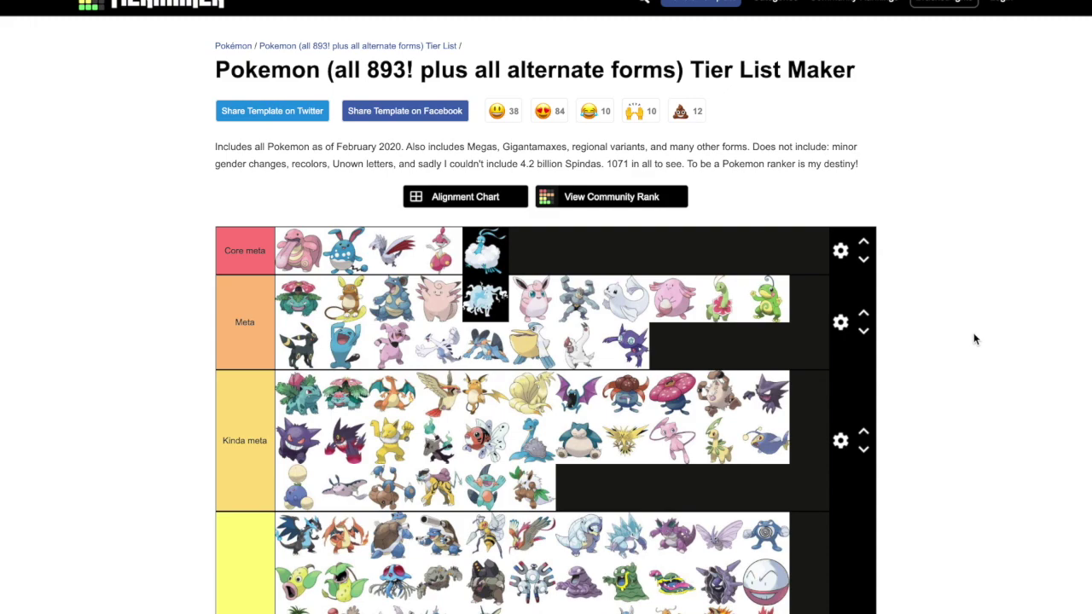
scroll(975, 339, "down", 5)
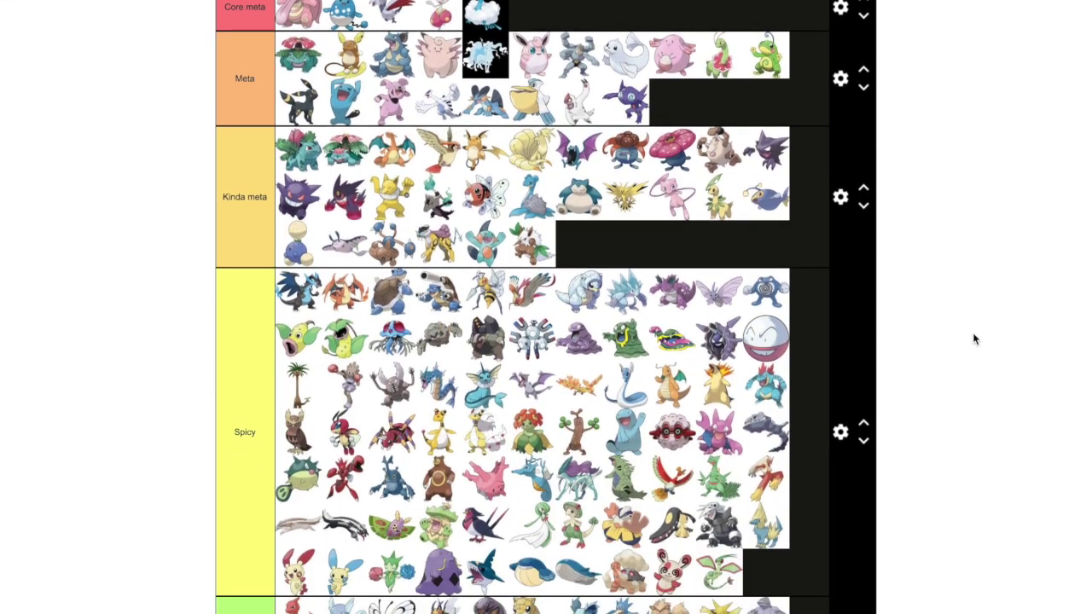
scroll(975, 340, "down", 9)
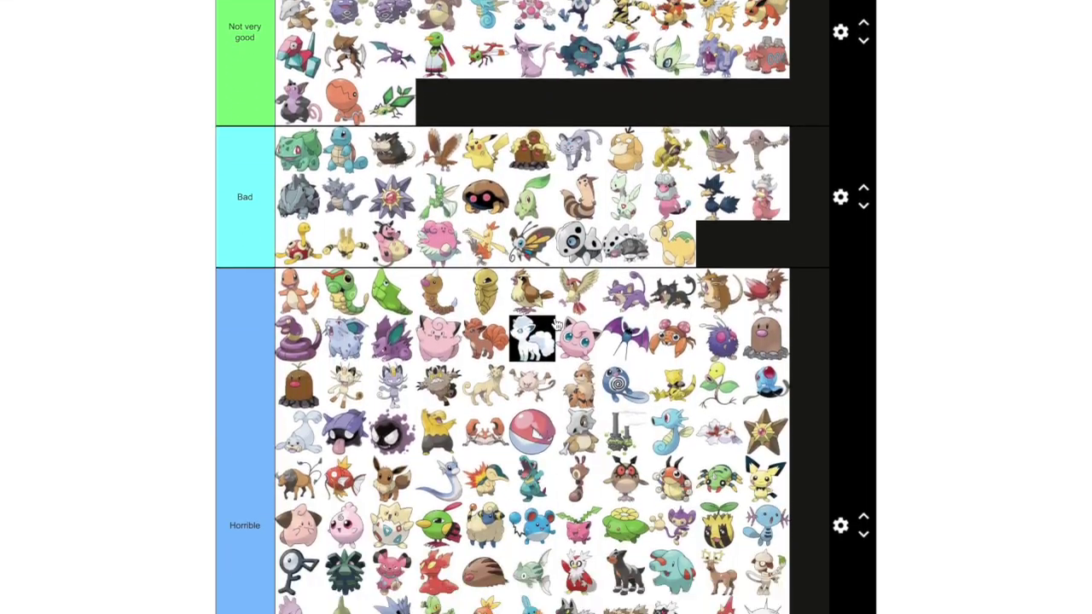
scroll(556, 324, "down", 6)
left_click_drag(556, 324, 721, 302)
Pick up the next Pokémon from the unranked pool for placing in a tier
scroll(947, 312, "up", 7)
scroll(949, 310, "up", 9)
scroll(954, 313, "up", 3)
scroll(952, 312, "down", 1)
scroll(913, 316, "down", 1)
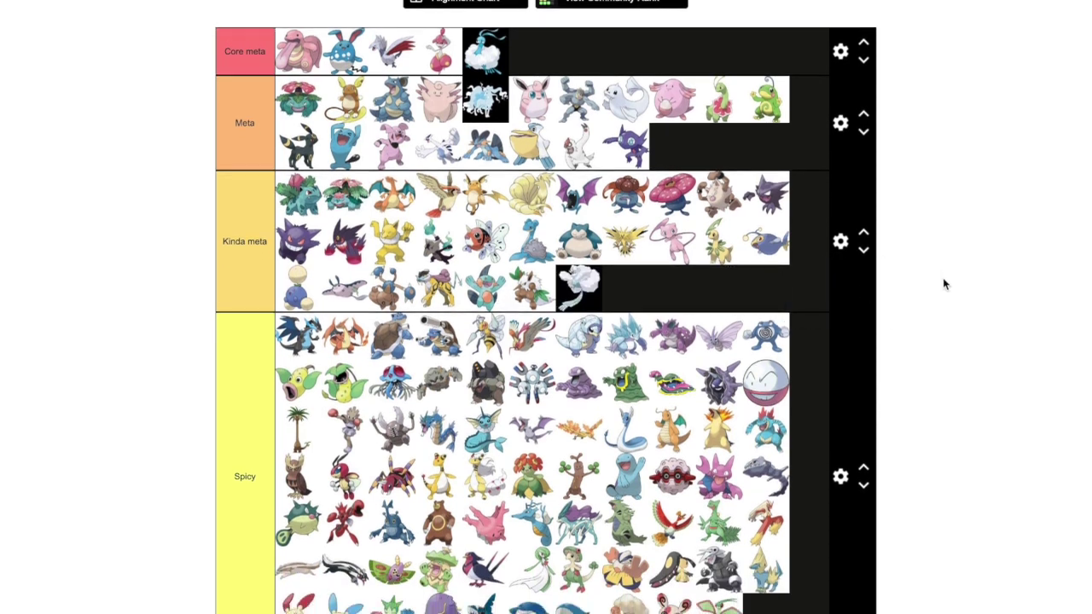
scroll(943, 284, "down", 7)
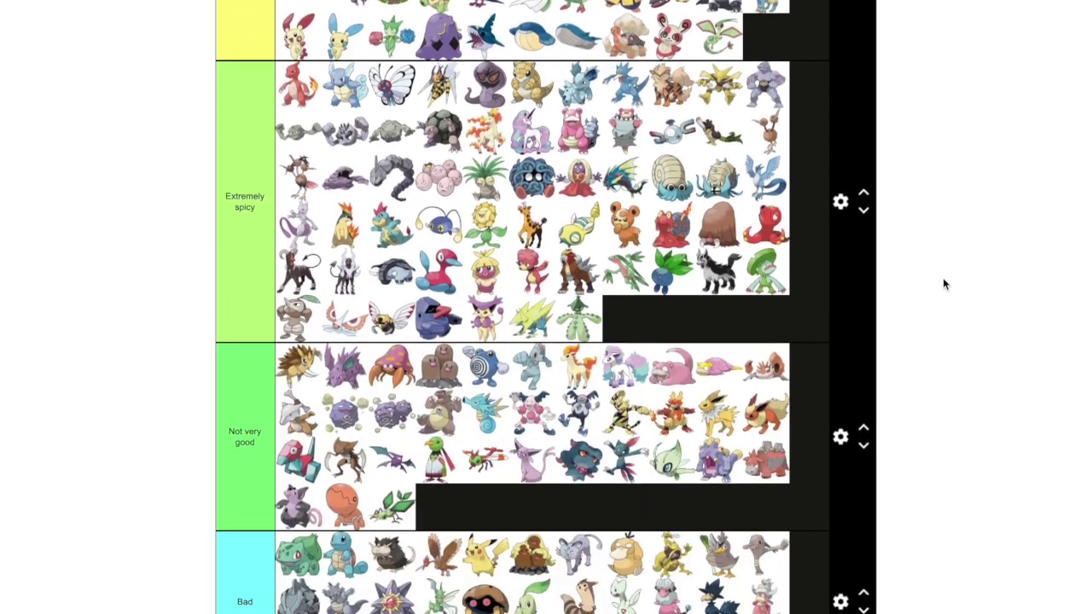
scroll(942, 284, "down", 9)
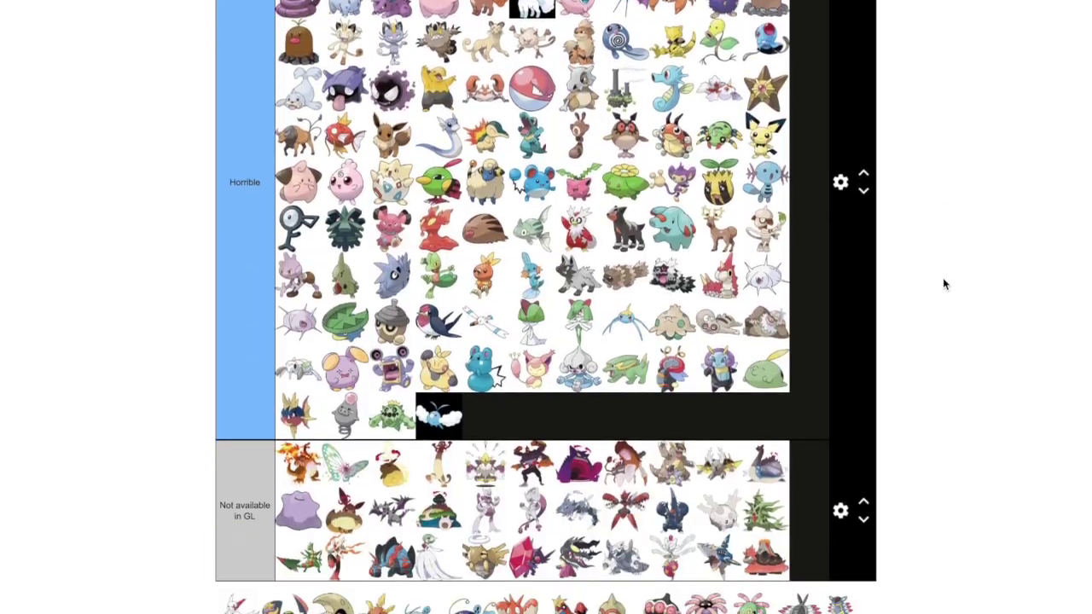
scroll(943, 284, "down", 2)
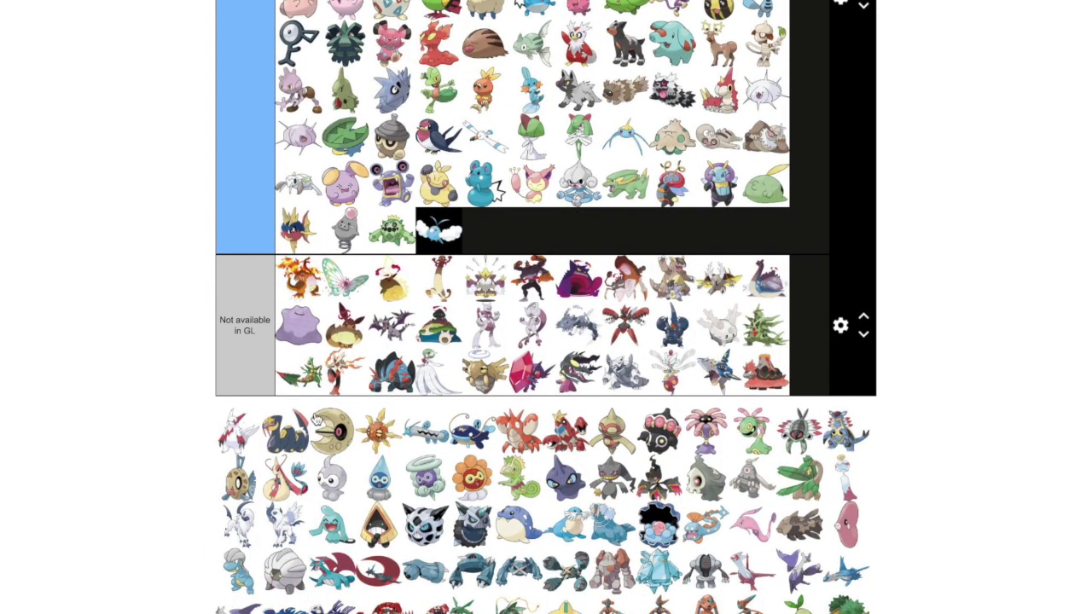
left_click_drag(237, 431, 957, 304)
Drop Zangoose into the Spicy tier
scroll(947, 307, "up", 1)
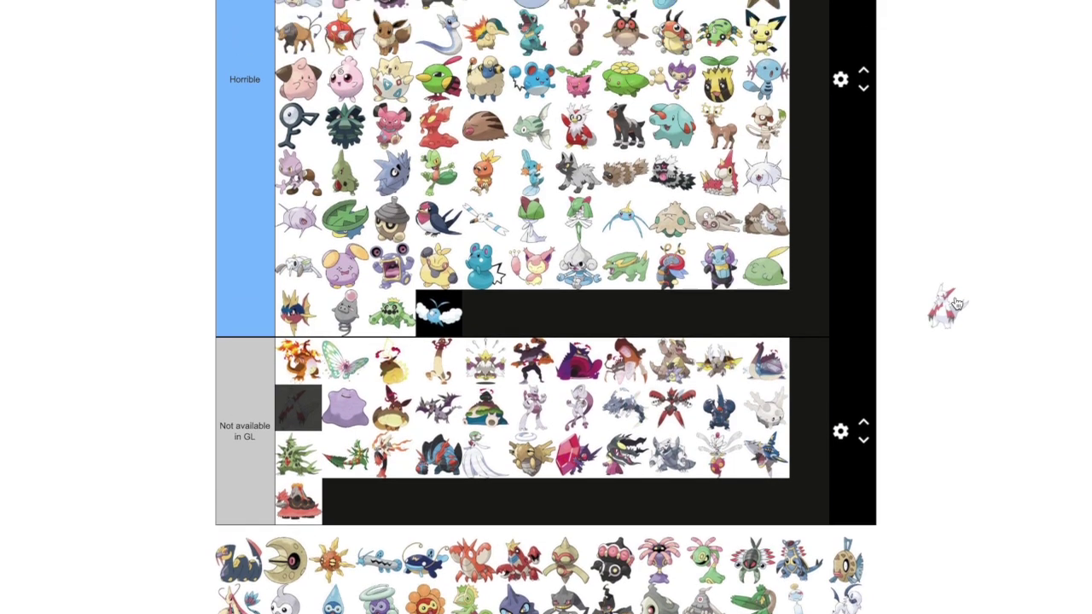
scroll(957, 305, "up", 2)
scroll(957, 304, "up", 8)
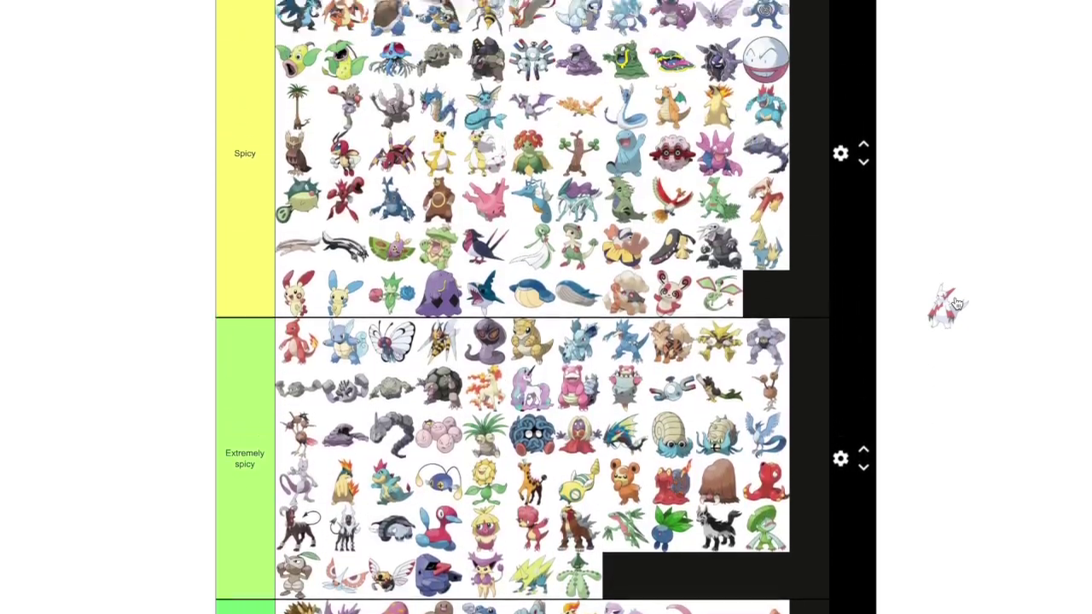
scroll(956, 305, "up", 2)
left_click_drag(957, 304, 782, 424)
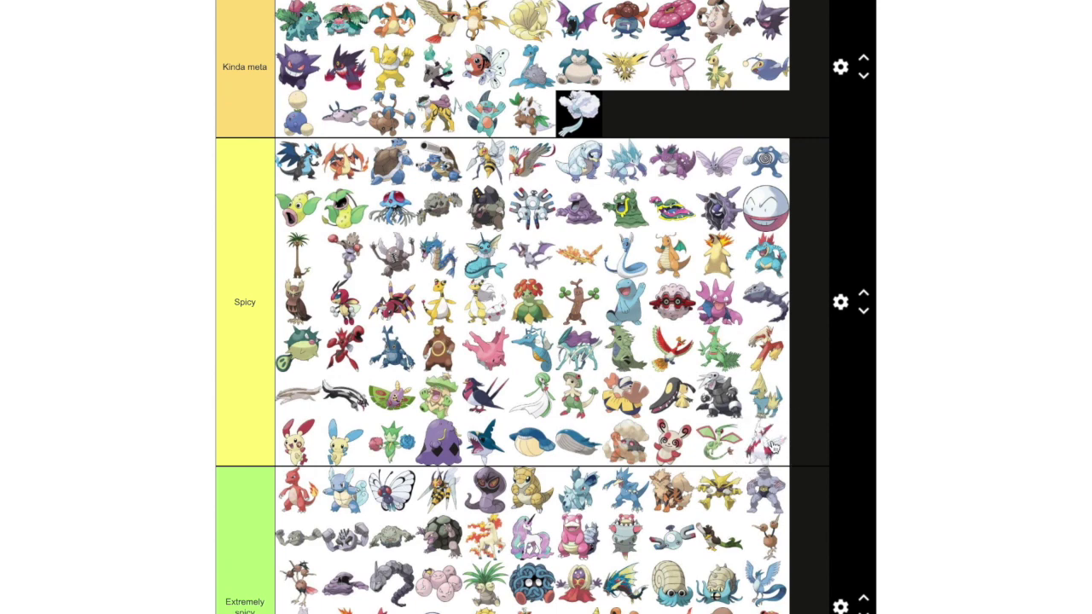
Add Seviper to the Spicy tier after Zangoose
scroll(906, 422, "down", 4)
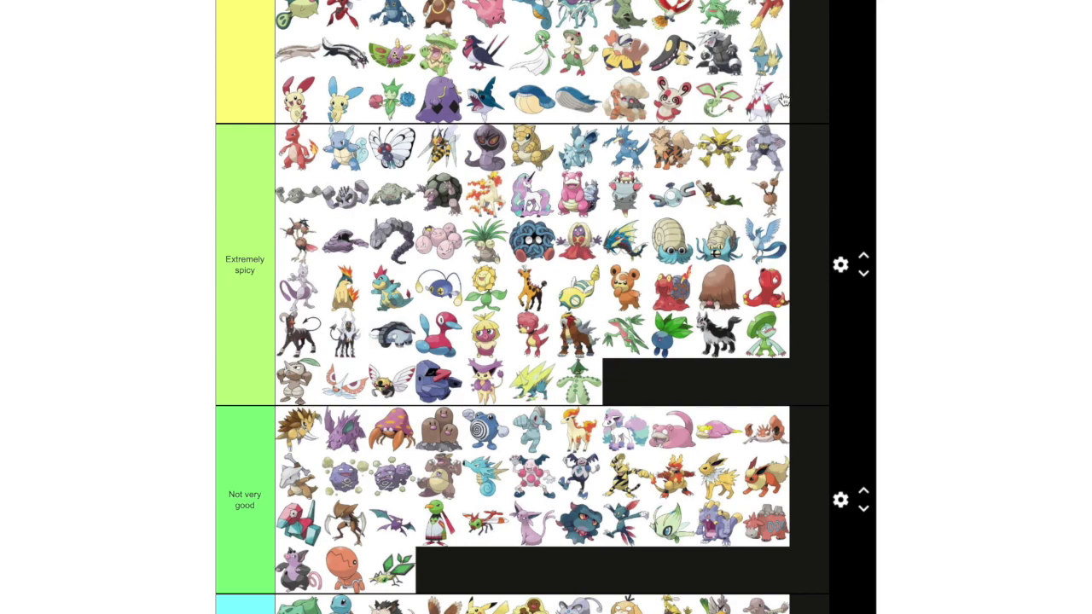
scroll(1005, 178, "down", 6)
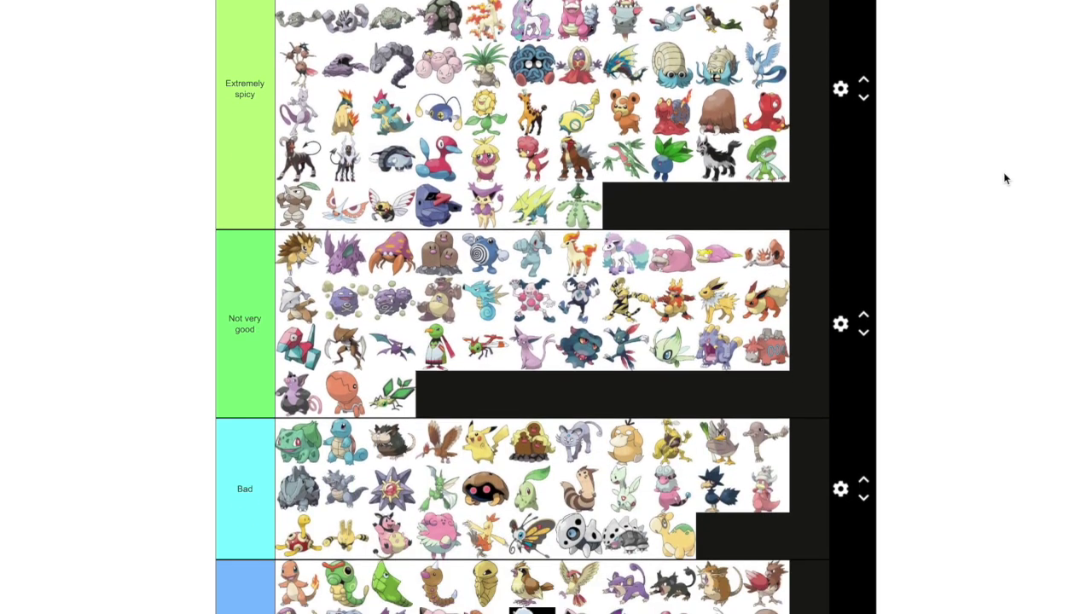
scroll(1005, 178, "down", 3)
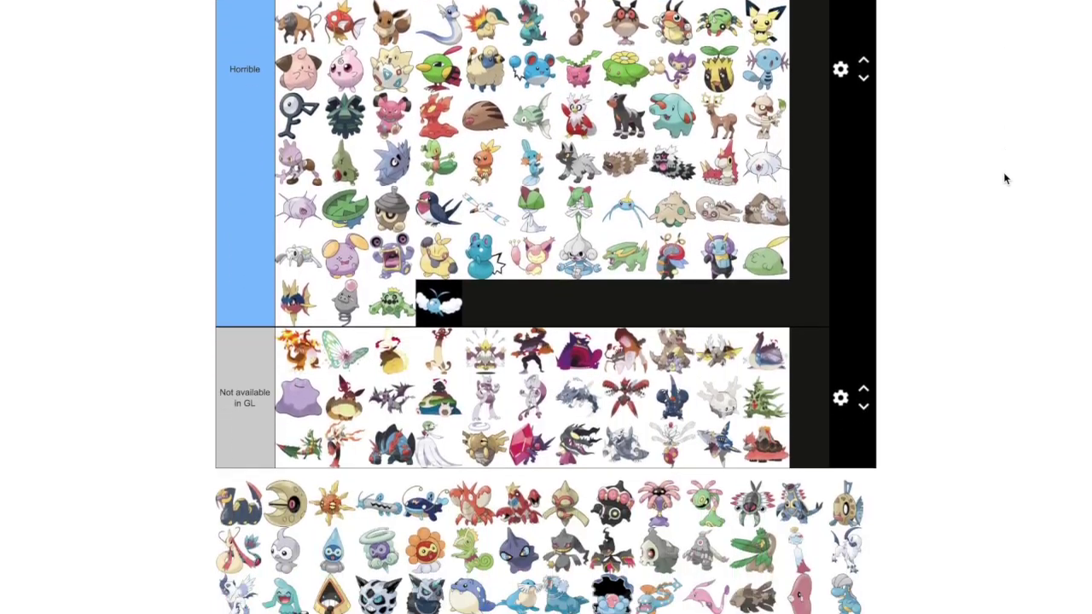
left_click_drag(702, 401, 411, 292)
scroll(945, 311, "up", 2)
scroll(944, 315, "up", 9)
scroll(944, 316, "up", 4)
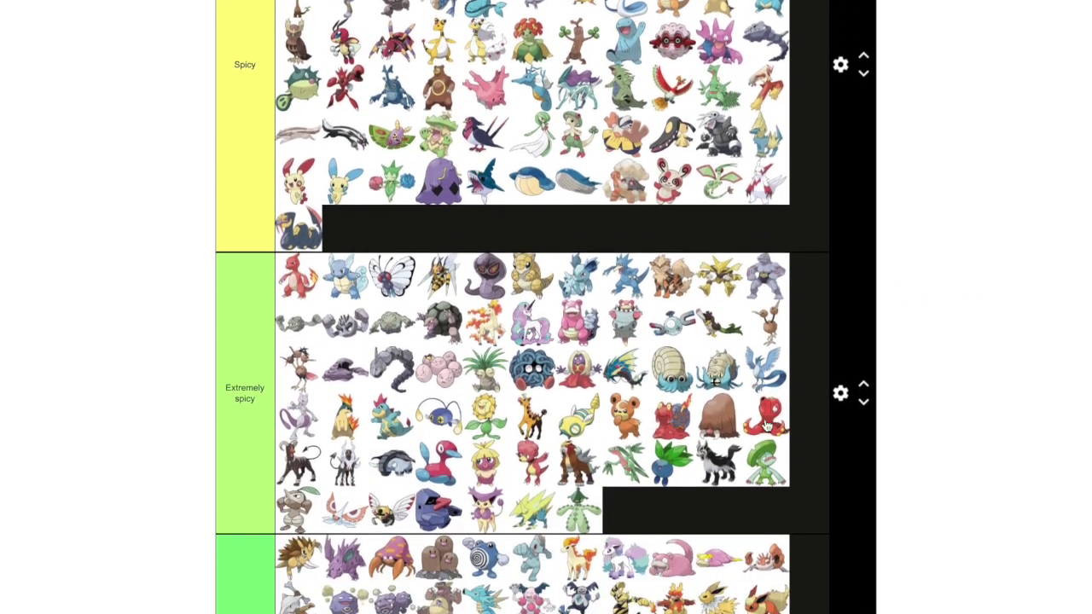
scroll(765, 424, "down", 7)
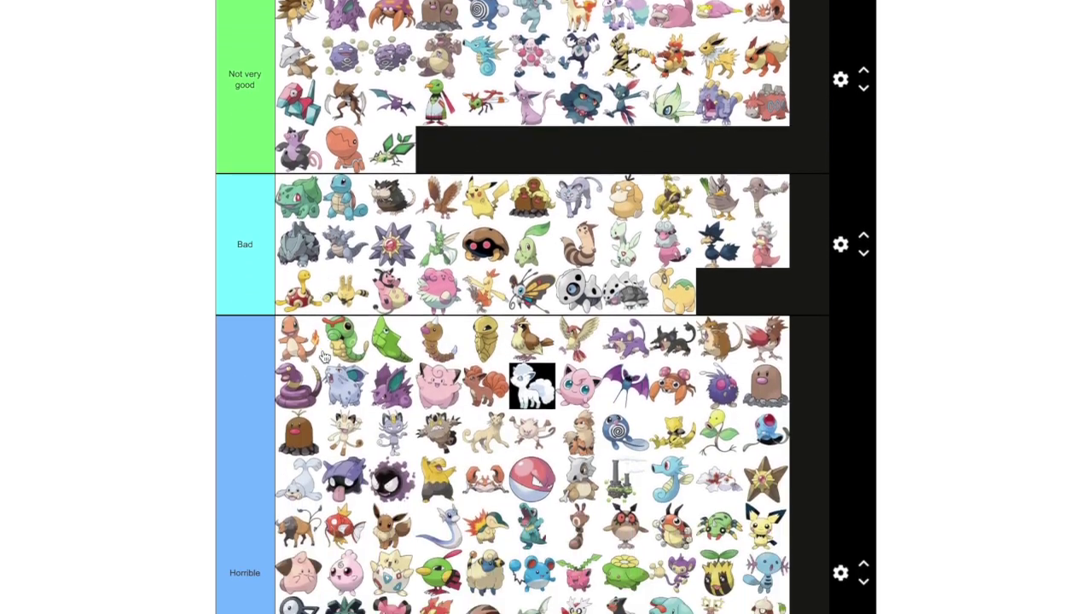
scroll(324, 356, "down", 2)
scroll(204, 350, "down", 2)
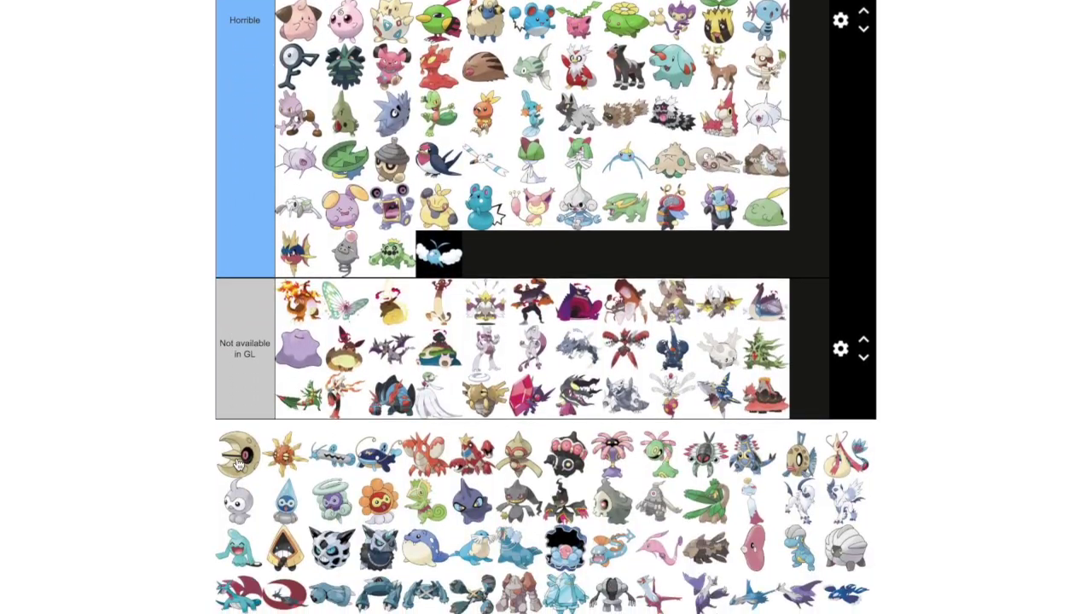
Place Lunatone and then Solrock at the end of the Spicy tier
left_click_drag(237, 461, 682, 452)
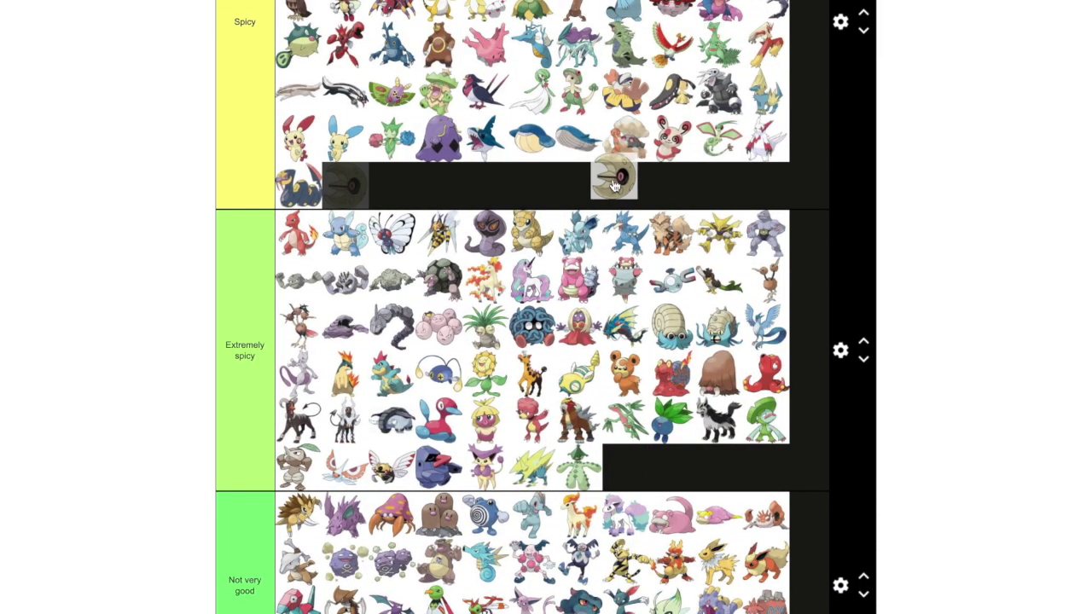
scroll(909, 236, "down", 6)
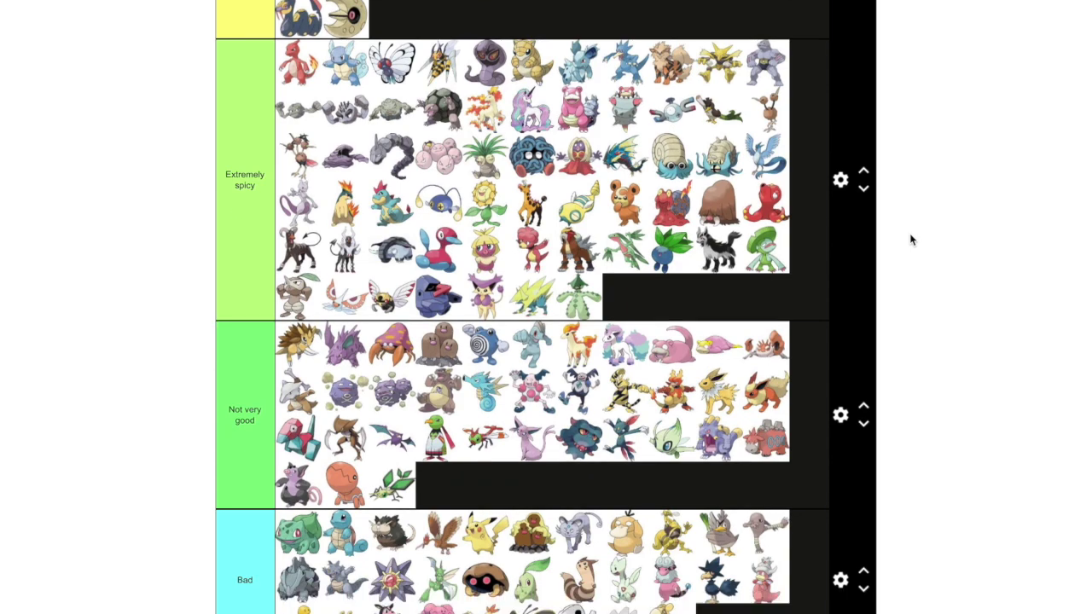
scroll(785, 260, "down", 7)
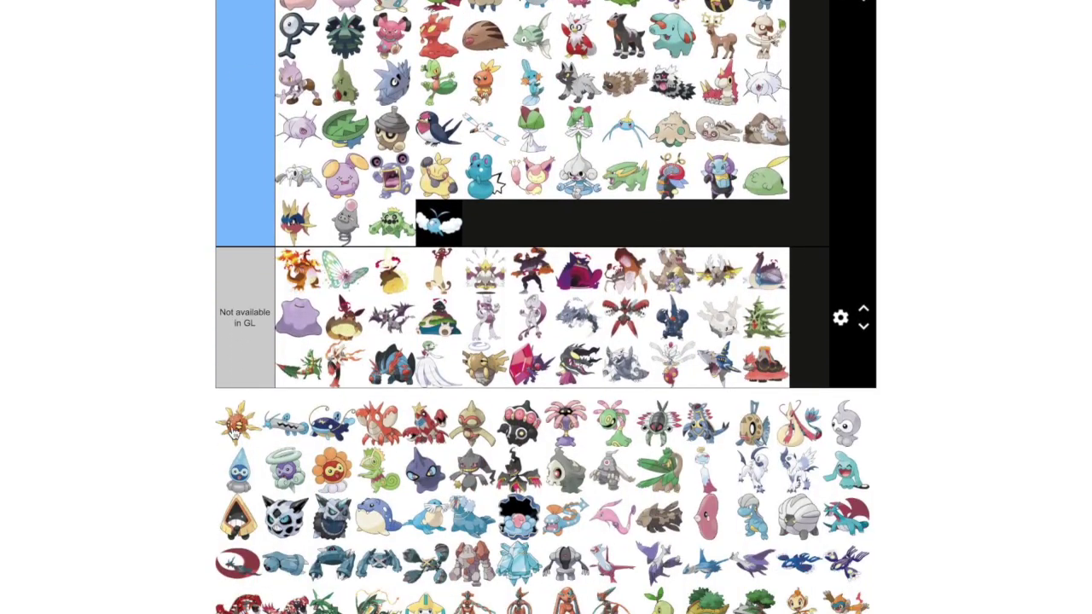
left_click_drag(234, 432, 938, 373)
scroll(938, 365, "up", 3)
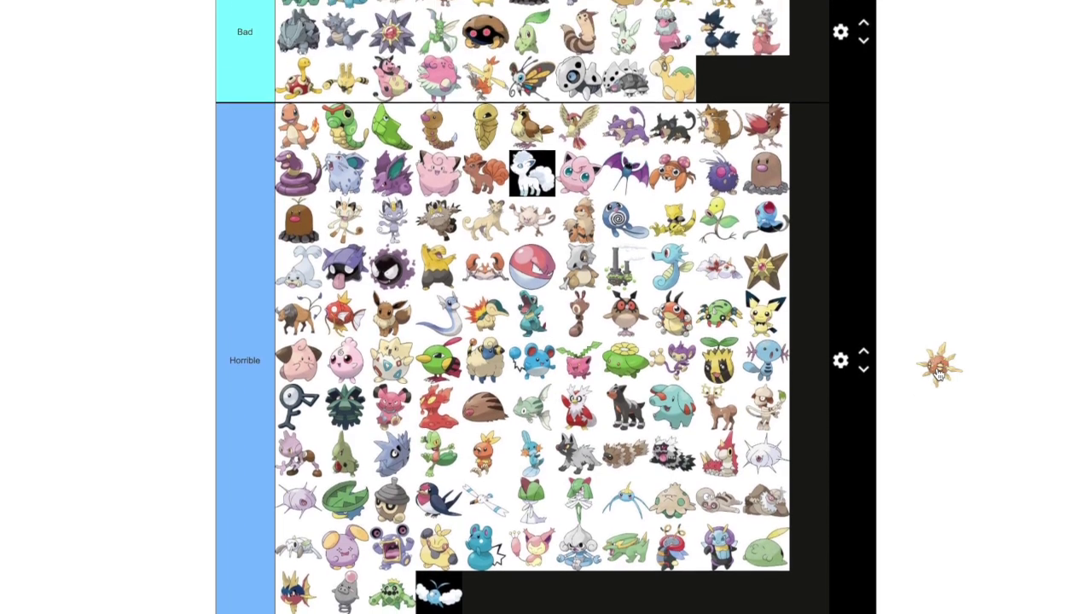
scroll(938, 373, "up", 7)
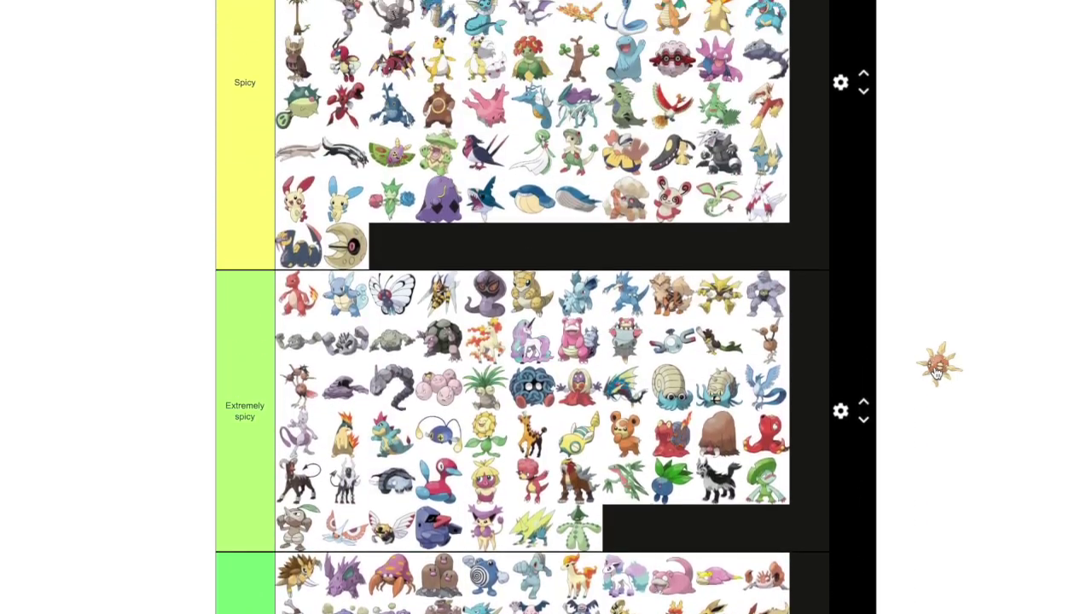
left_click_drag(936, 373, 533, 256)
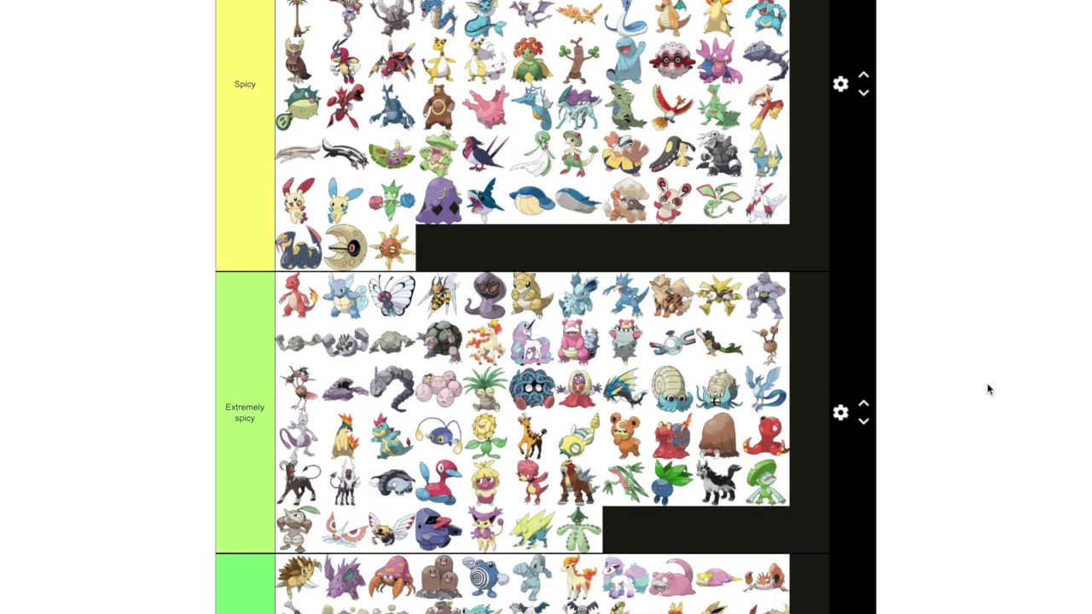
scroll(987, 389, "down", 9)
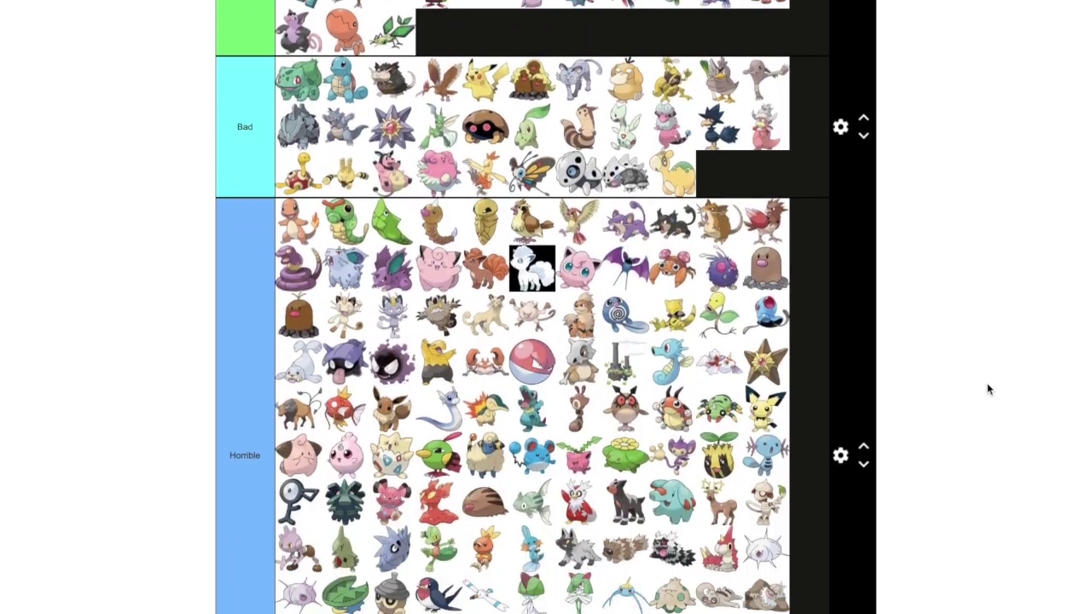
Put Barboach at the end of Horrible and Whiscash in the Meta tier
scroll(988, 389, "down", 3)
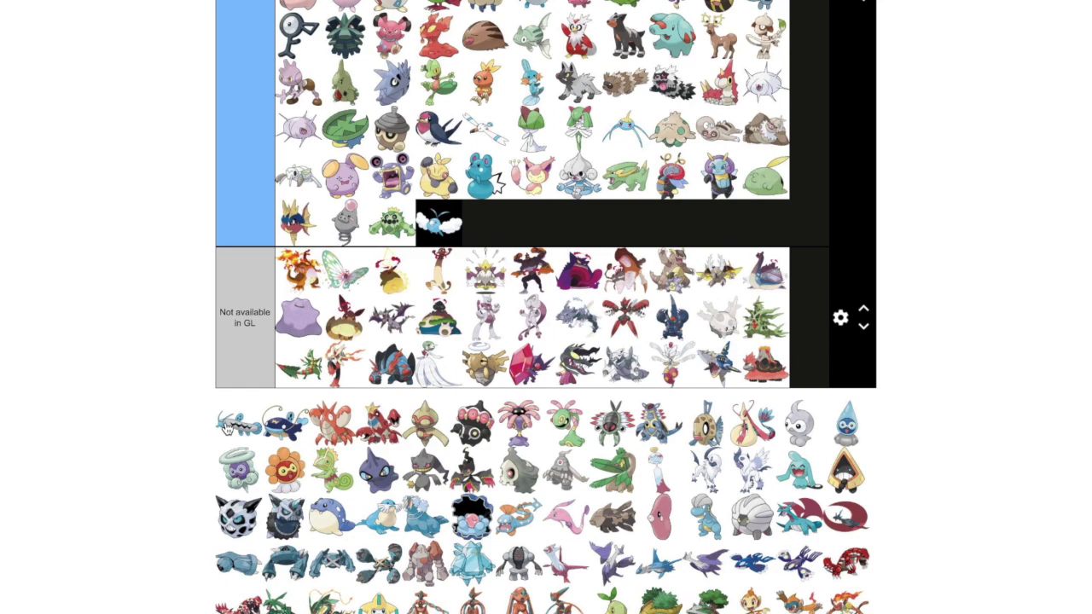
left_click_drag(226, 426, 519, 221)
left_click_drag(237, 422, 796, 316)
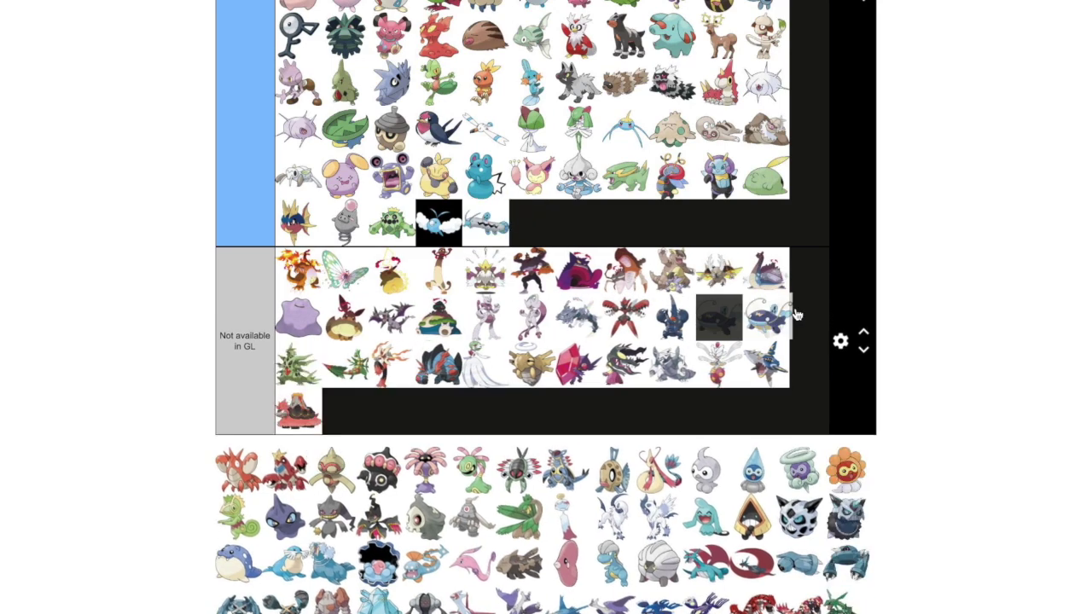
left_click_drag(893, 304, 532, 71)
Add Corphish to the end of the Horrible tier
scroll(890, 300, "up", 5)
scroll(926, 292, "up", 10)
scroll(928, 293, "up", 6)
scroll(928, 292, "up", 1)
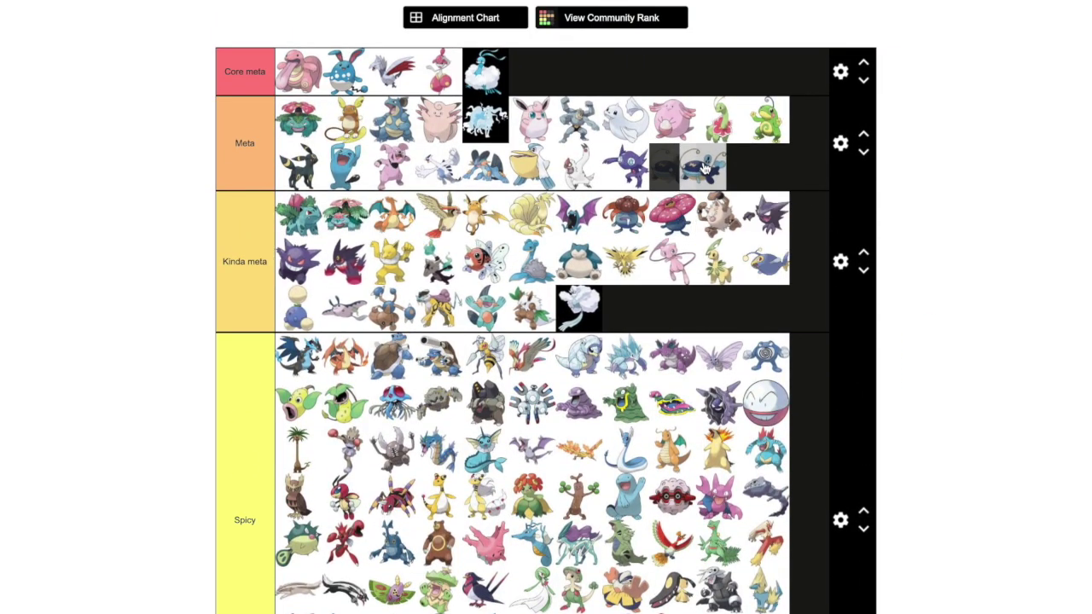
scroll(1005, 247, "down", 1)
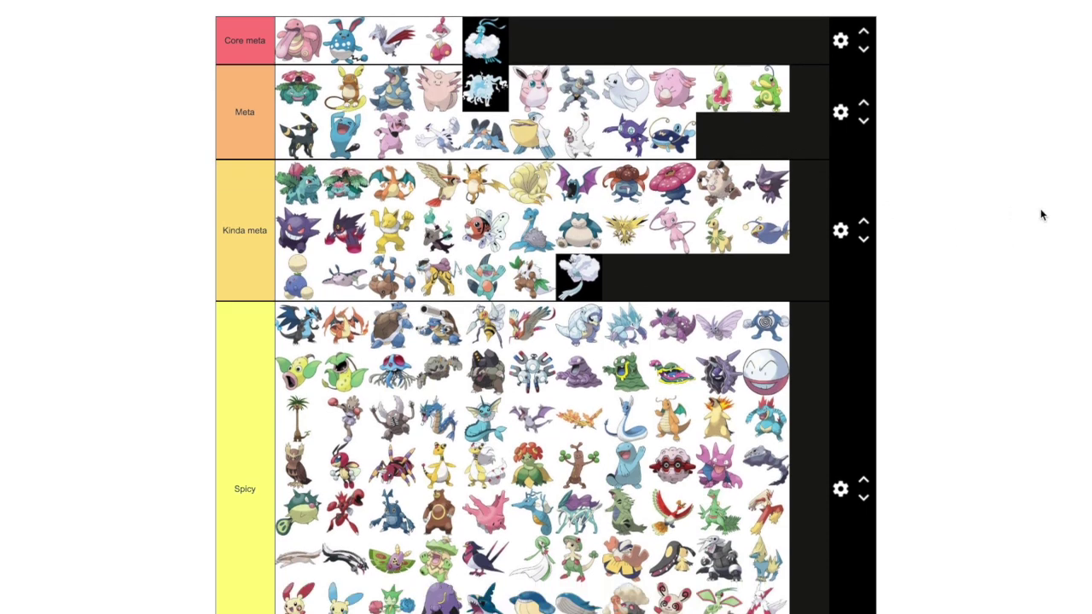
scroll(1041, 214, "down", 15)
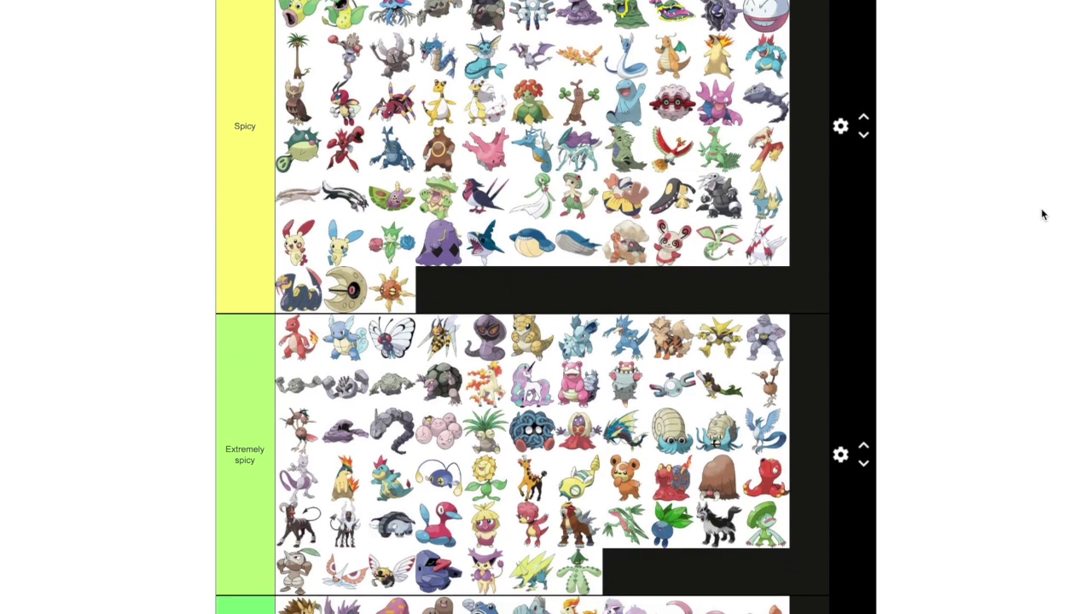
scroll(1041, 214, "down", 20)
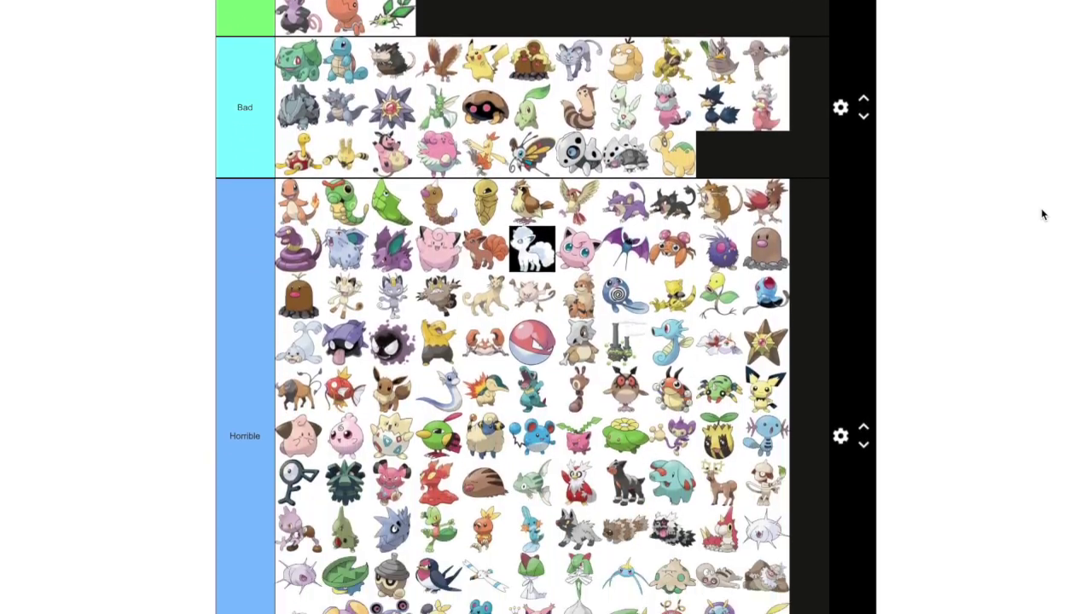
scroll(1040, 214, "down", 7)
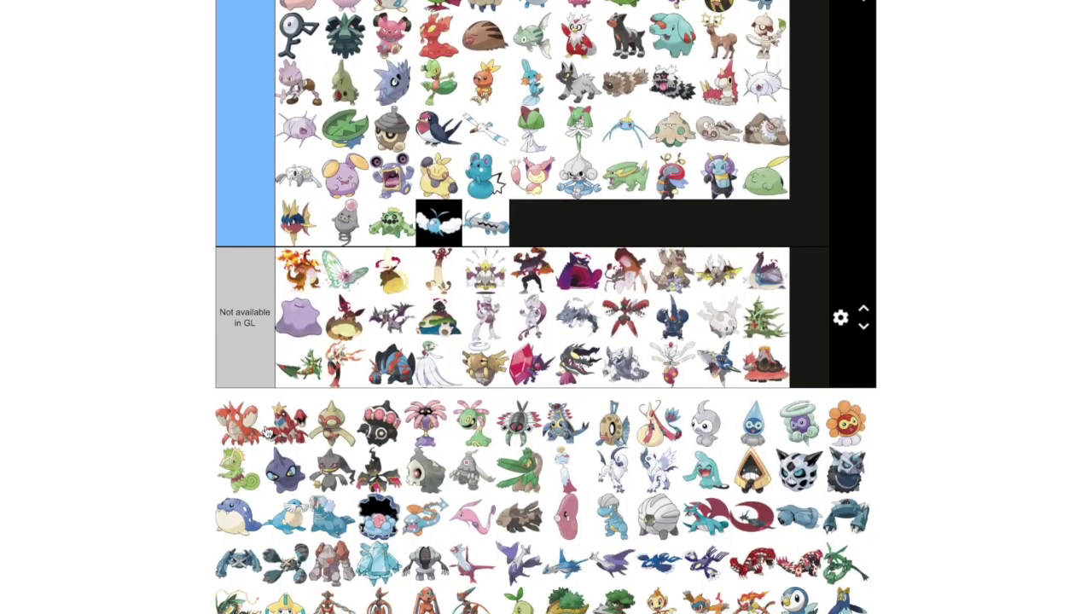
left_click_drag(250, 426, 575, 229)
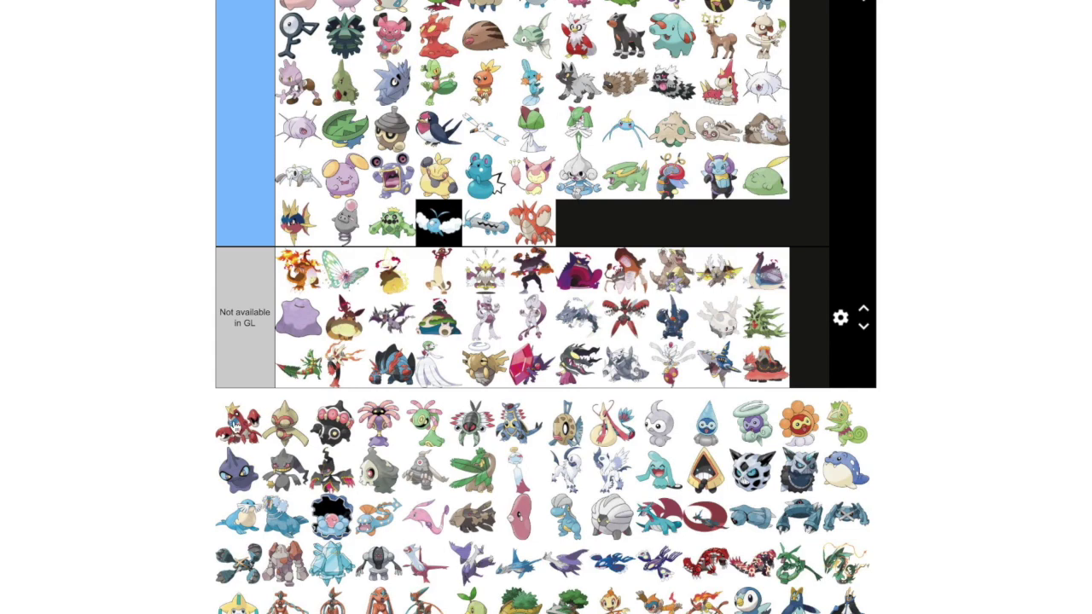
Move Crawdaunt into the Spicy tier, right after Solrock
left_click_drag(237, 422, 948, 348)
scroll(950, 341, "up", 7)
scroll(949, 348, "up", 19)
scroll(948, 348, "up", 5)
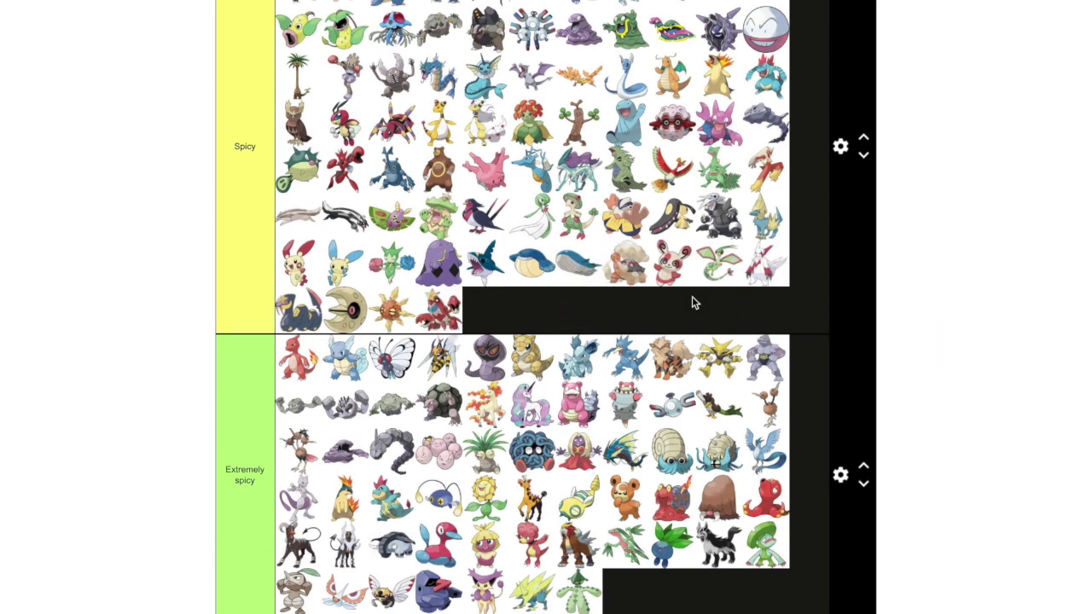
scroll(1004, 345, "up", 3)
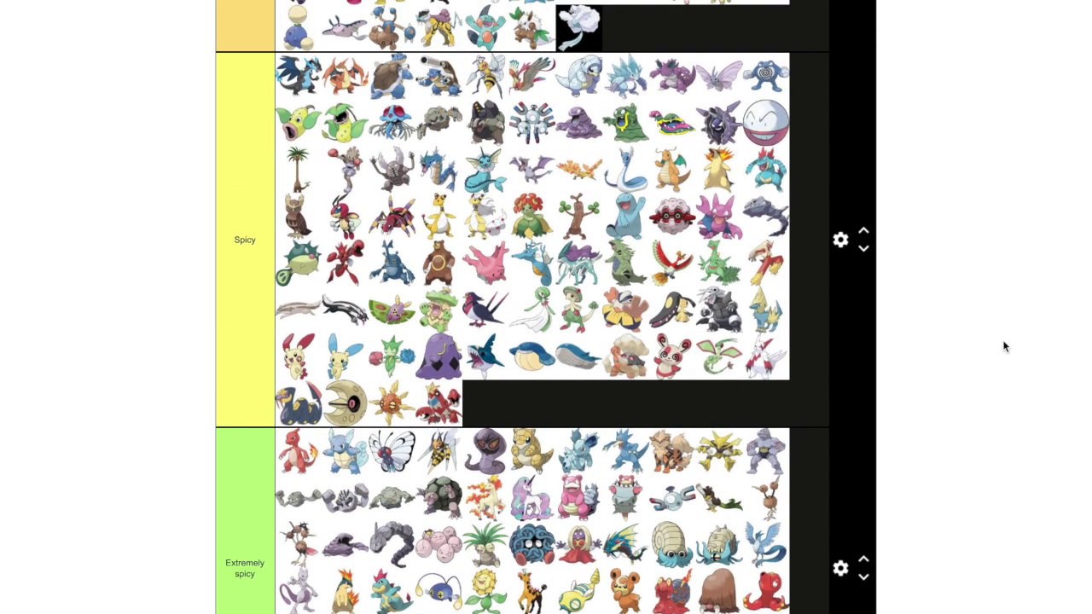
scroll(1004, 346, "down", 1)
scroll(989, 401, "down", 5)
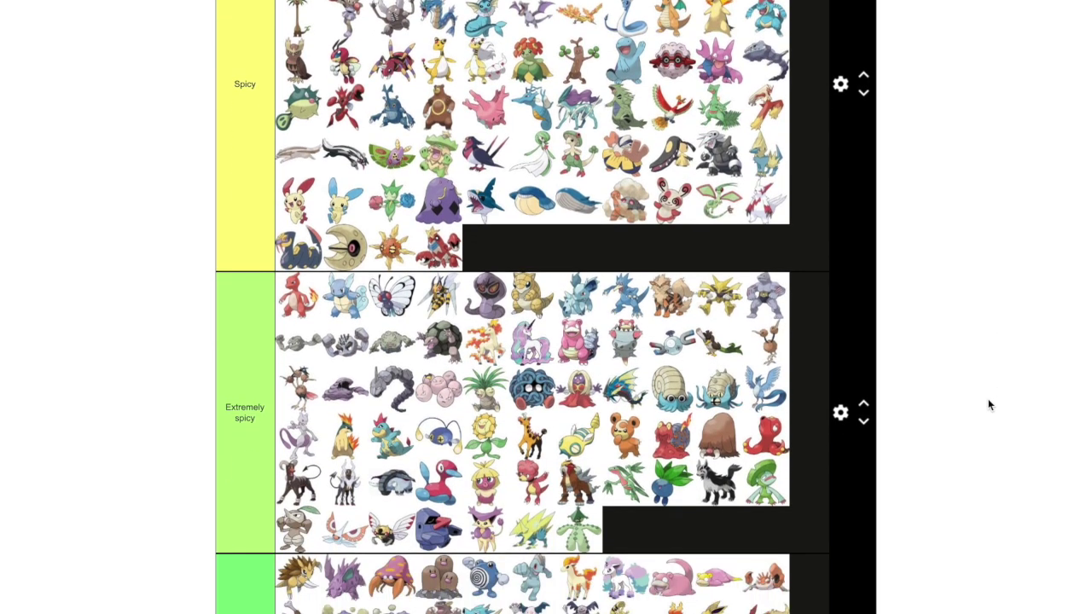
scroll(988, 404, "down", 15)
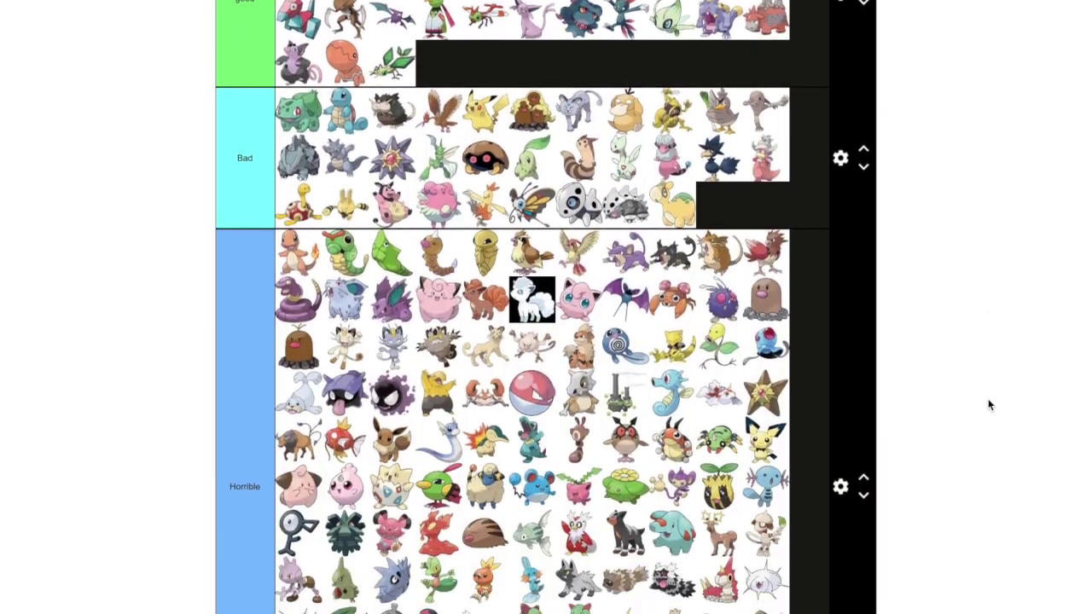
scroll(988, 404, "down", 12)
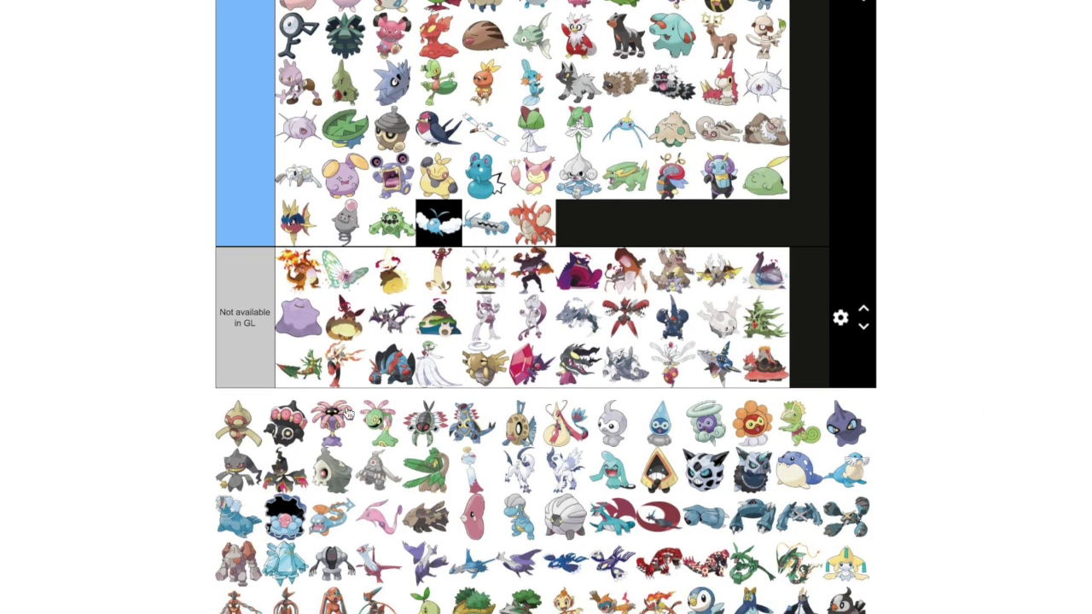
Place Baltoy at the end of the Horrible tier after Corphish
left_click_drag(245, 428, 645, 244)
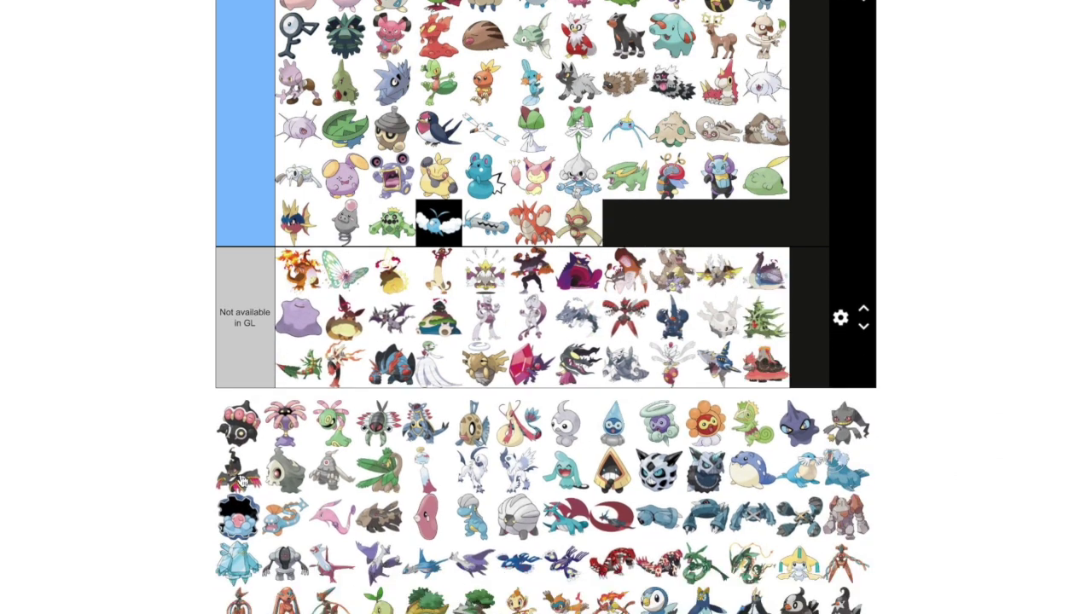
left_click_drag(237, 413, 555, 431)
scroll(967, 453, "up", 7)
scroll(967, 455, "up", 17)
Place Claydol at the end of the Spicy tier after Crawdaunt
scroll(967, 456, "up", 6)
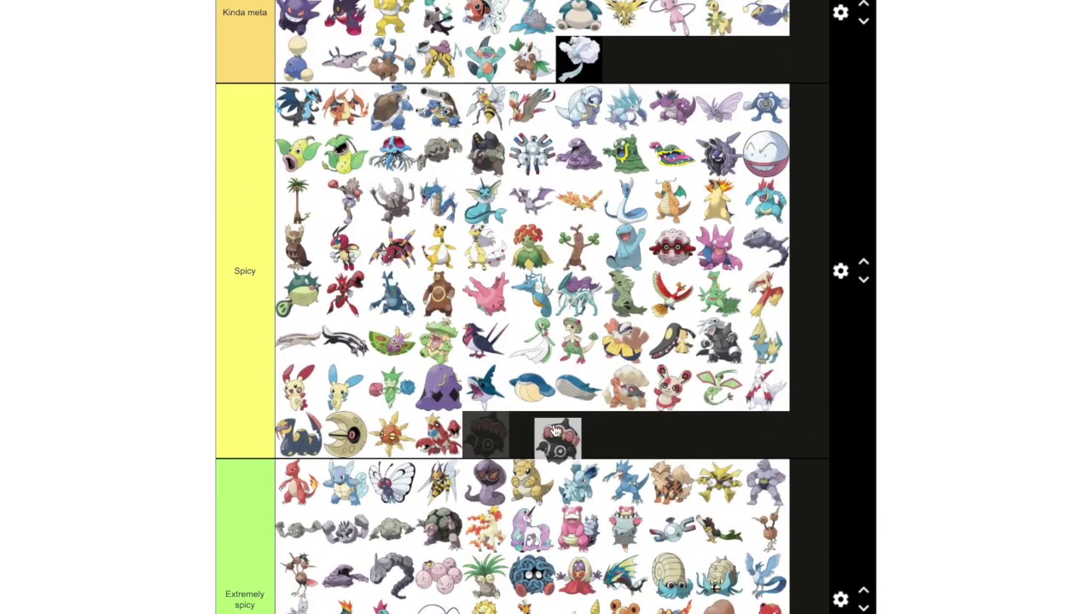
scroll(989, 418, "down", 10)
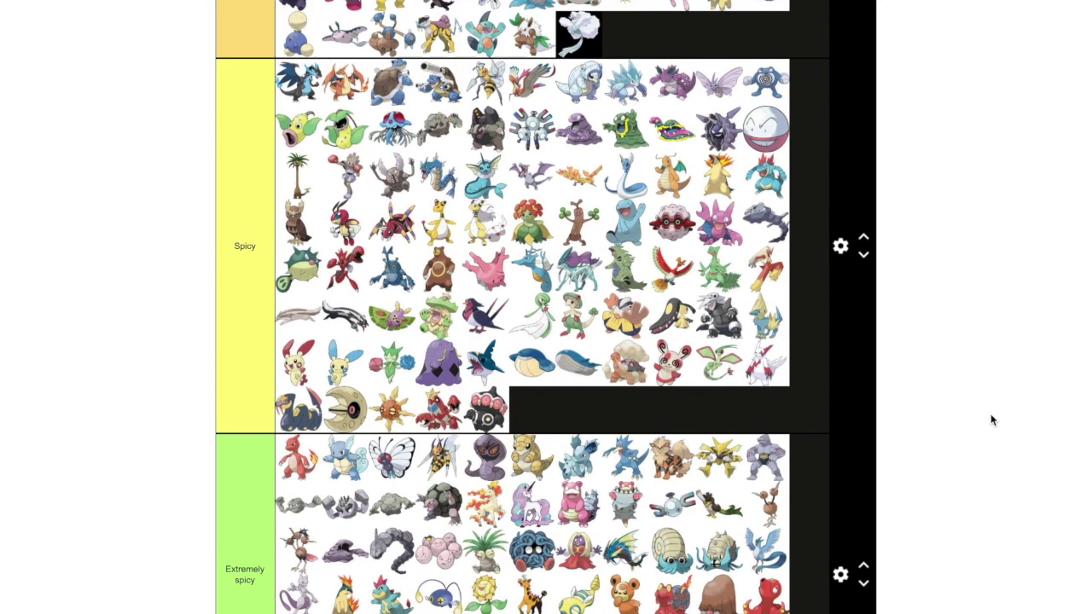
scroll(990, 418, "down", 15)
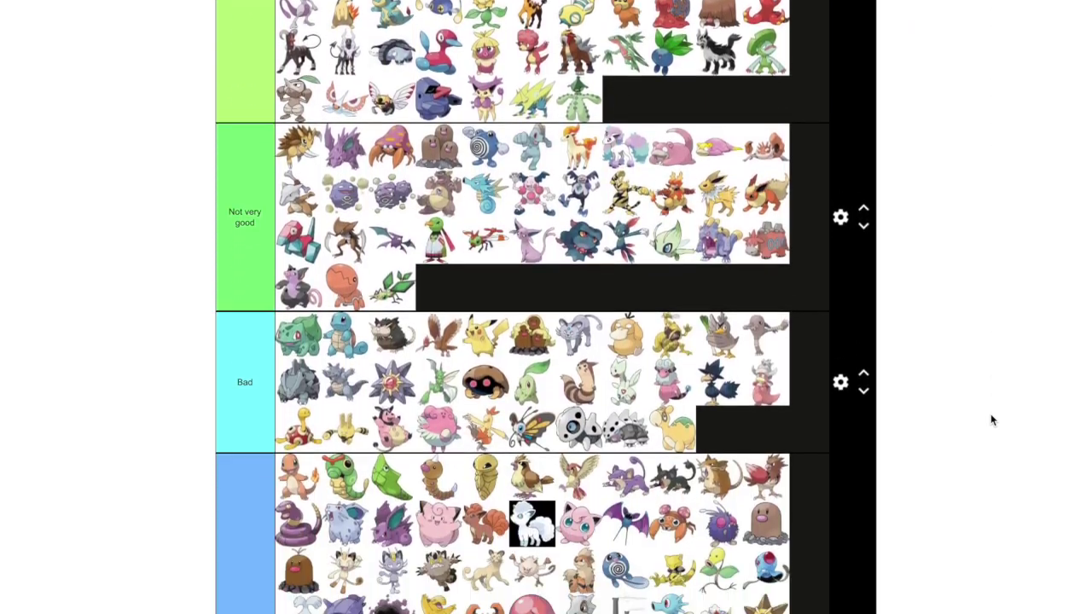
scroll(990, 419, "down", 4)
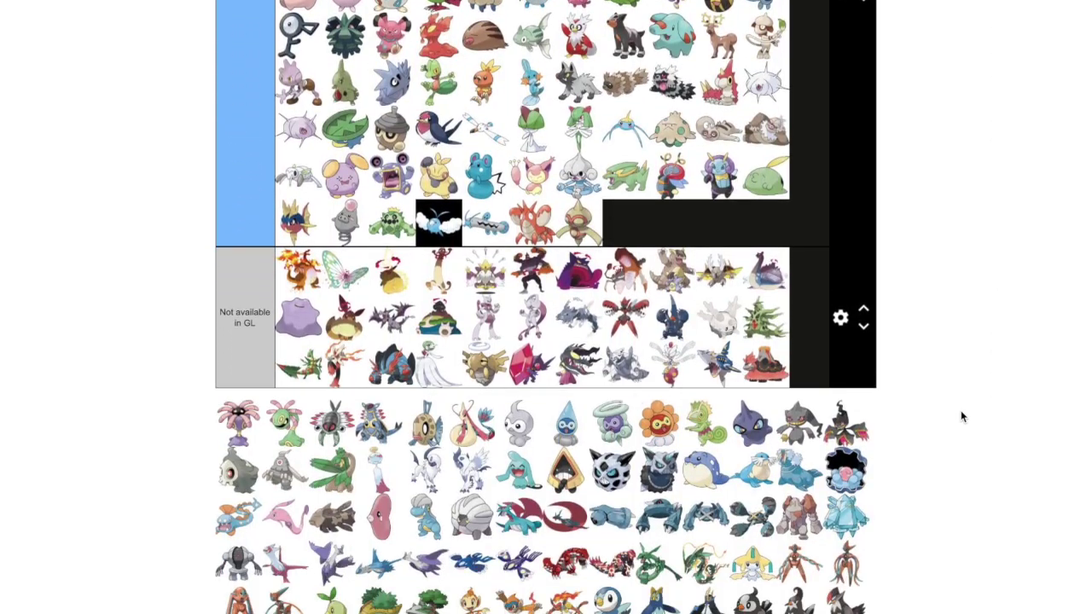
left_click_drag(237, 422, 546, 362)
scroll(1009, 340, "up", 5)
scroll(1009, 340, "up", 15)
scroll(1012, 336, "up", 8)
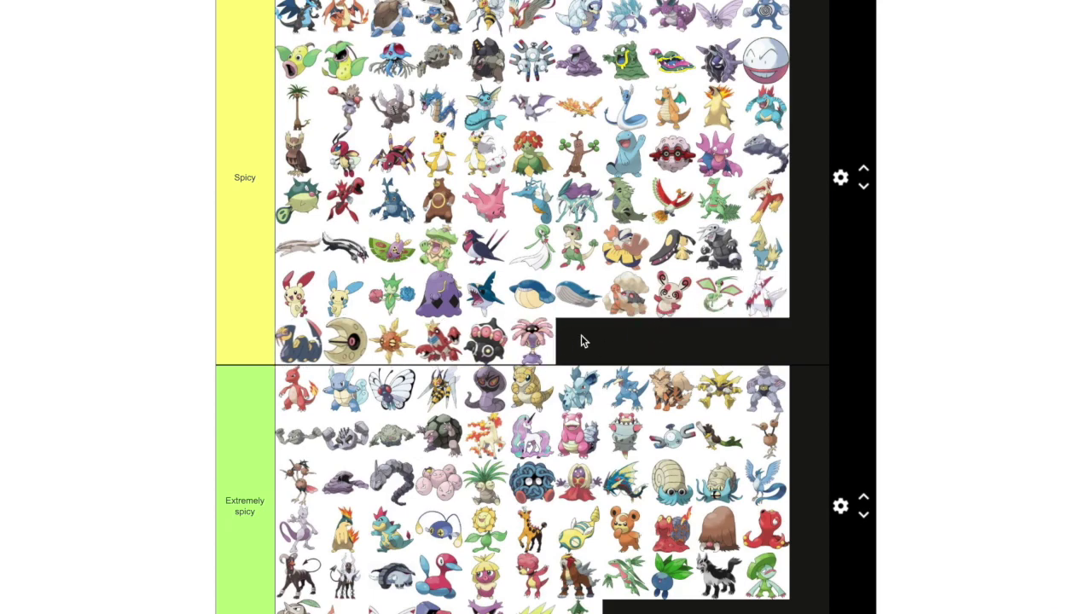
Add Lileep and Cradily to the end of the Spicy tier's last row
scroll(904, 324, "down", 10)
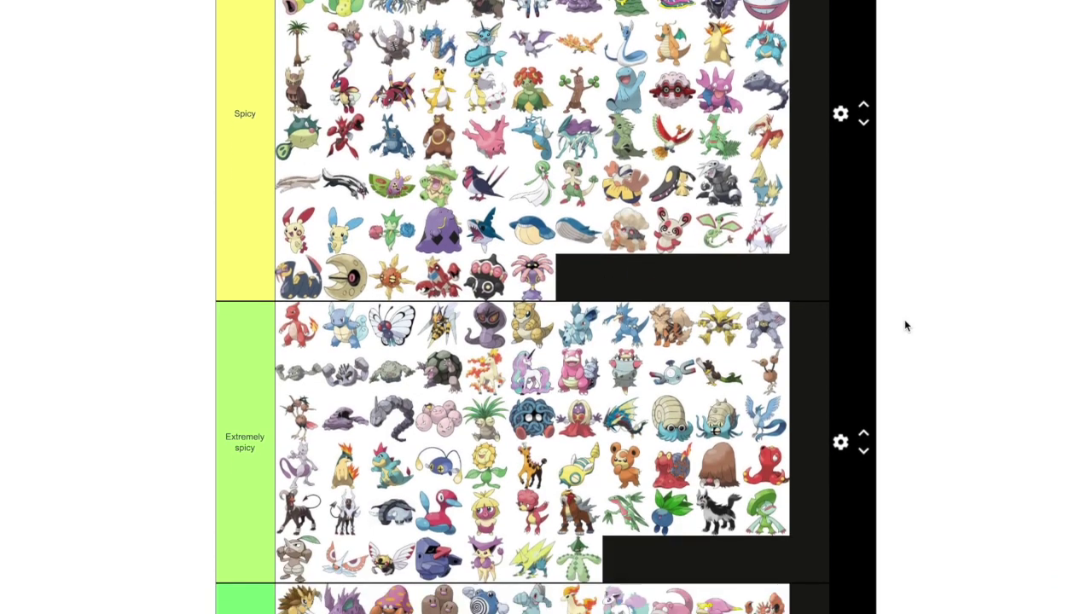
scroll(904, 324, "down", 17)
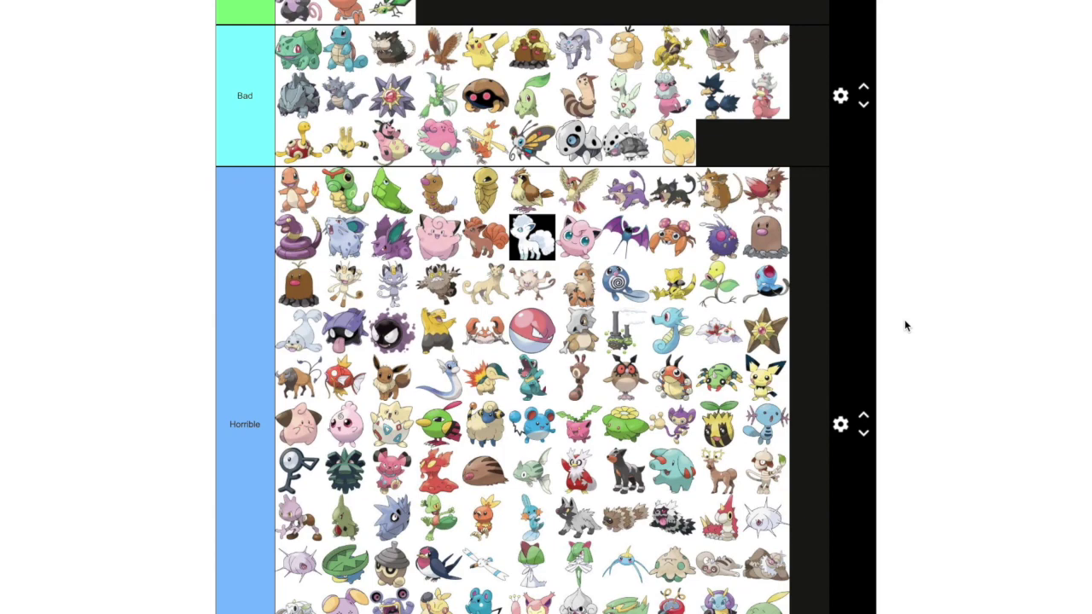
scroll(905, 325, "down", 2)
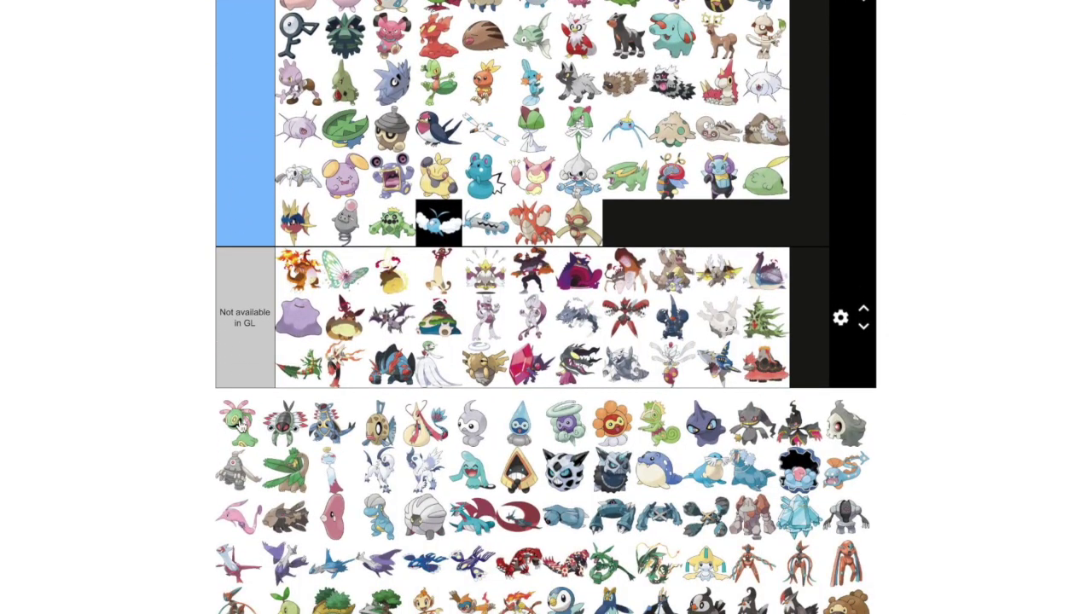
left_click_drag(242, 424, 678, 344)
scroll(958, 419, "up", 7)
scroll(961, 418, "up", 17)
scroll(958, 414, "up", 5)
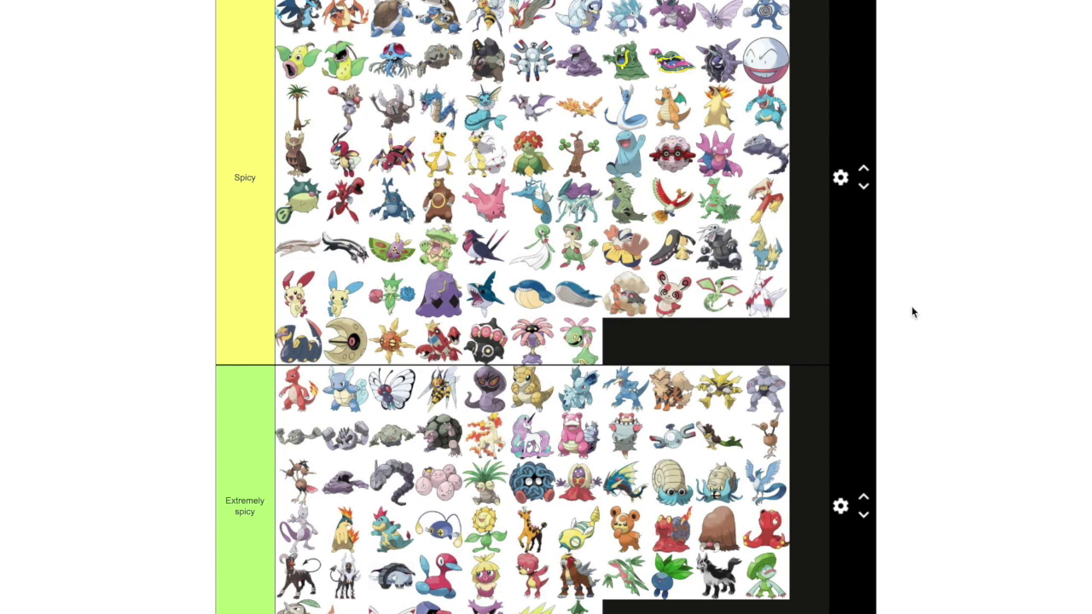
scroll(911, 311, "down", 1)
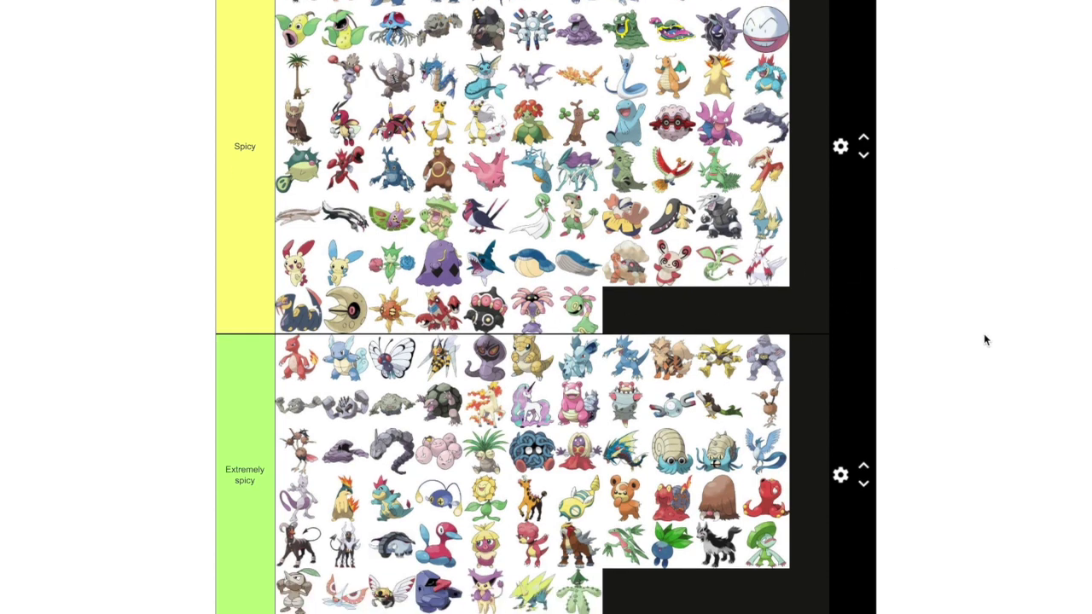
scroll(983, 340, "down", 5)
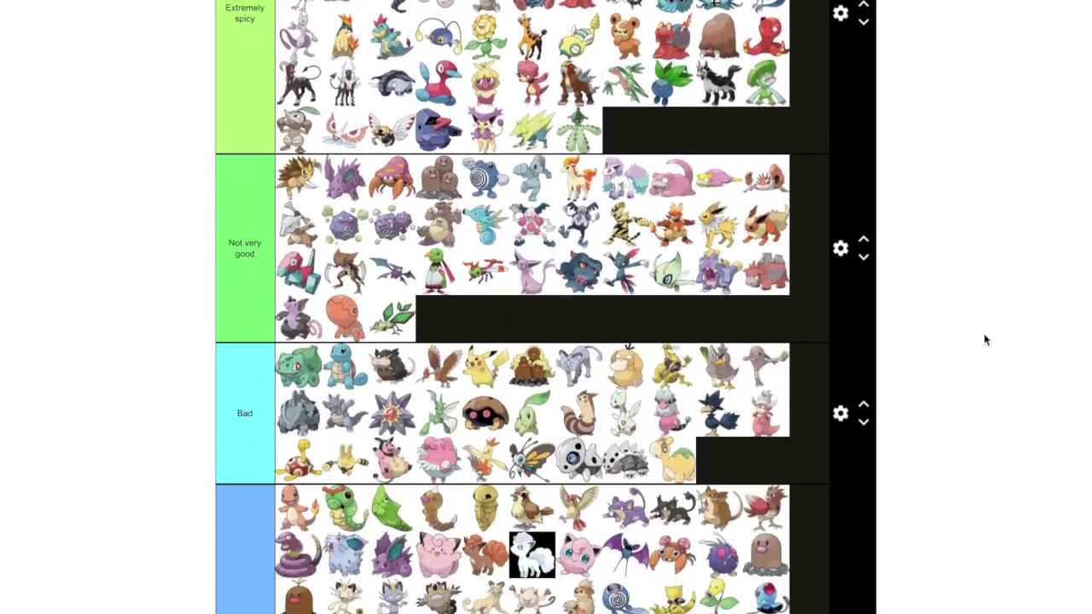
scroll(983, 339, "down", 9)
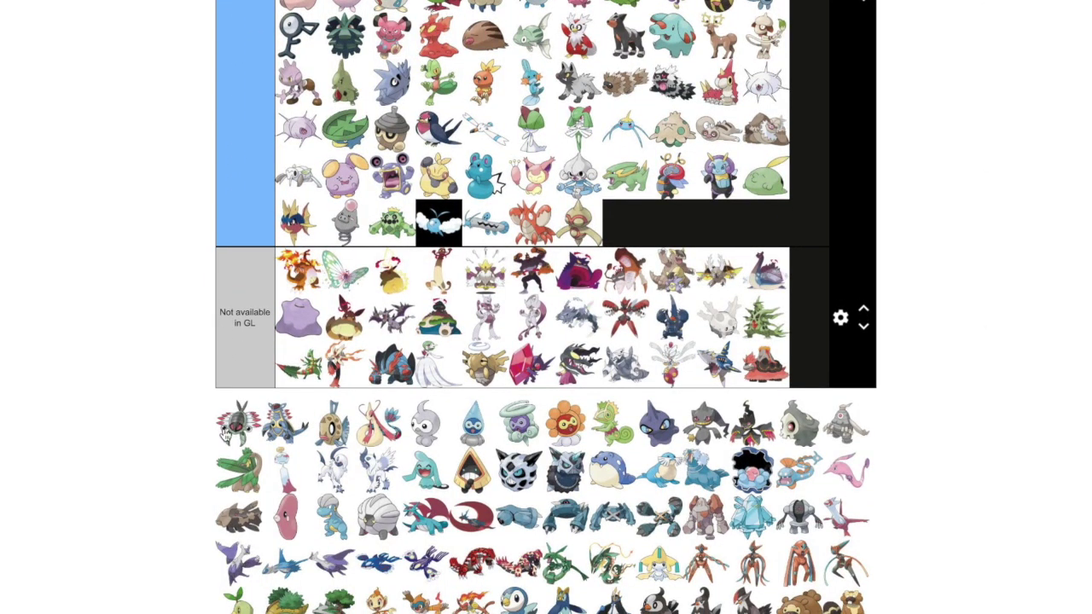
Rank the first pool Pokémon in the Not very good tier
left_click_drag(239, 433, 932, 411)
scroll(935, 410, "up", 5)
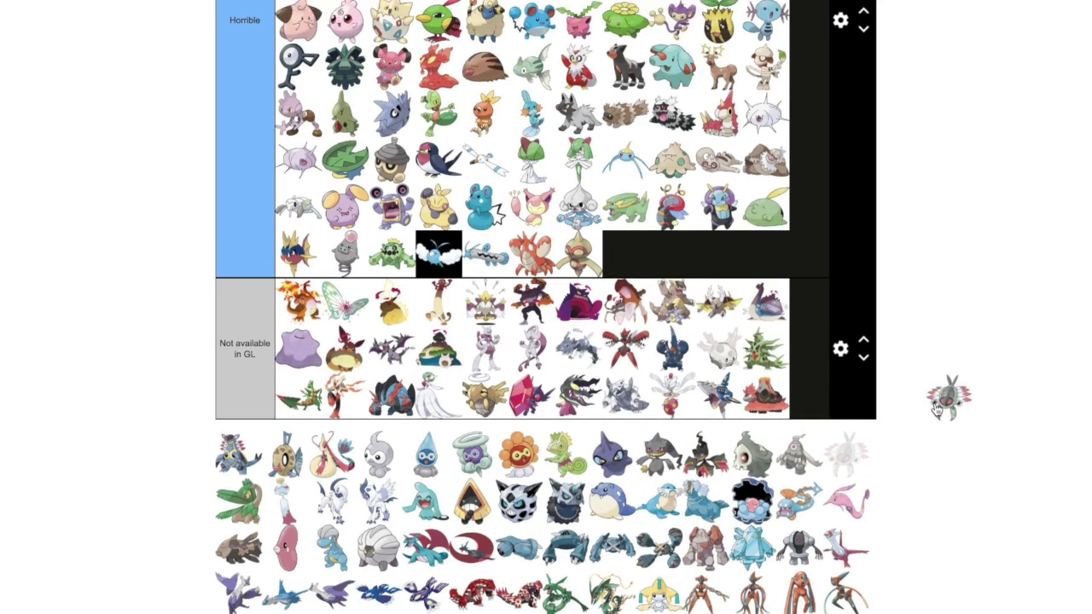
scroll(936, 411, "up", 4)
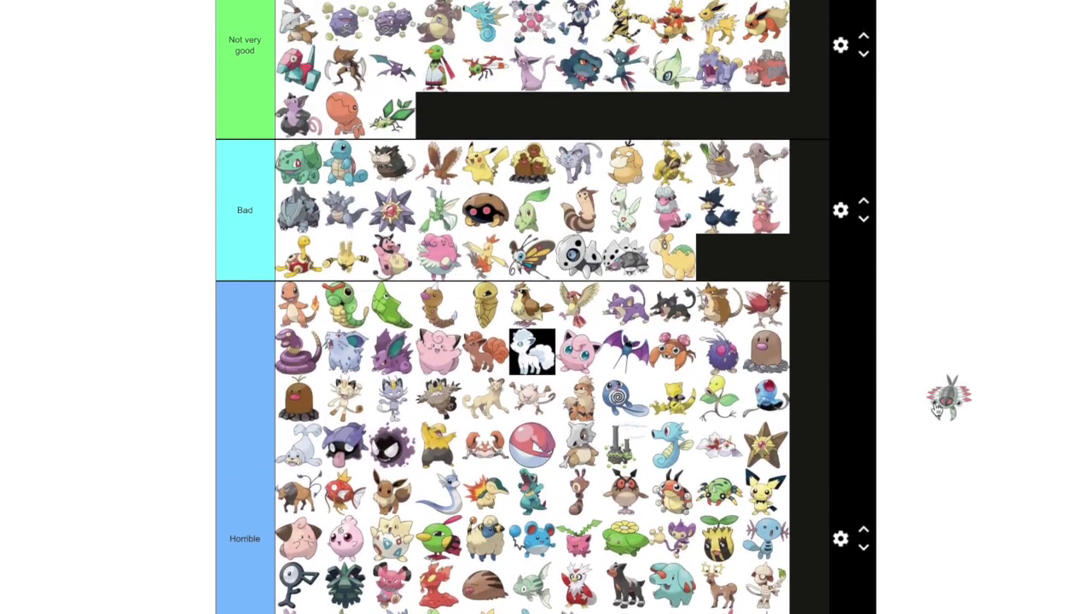
left_click_drag(936, 410, 710, 293)
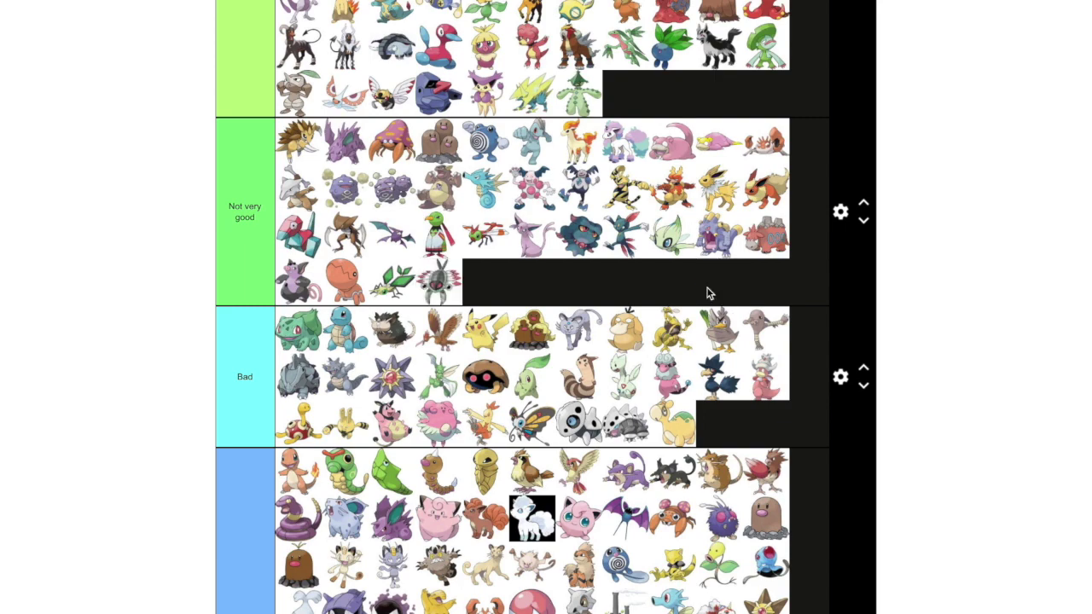
scroll(1003, 301, "down", 6)
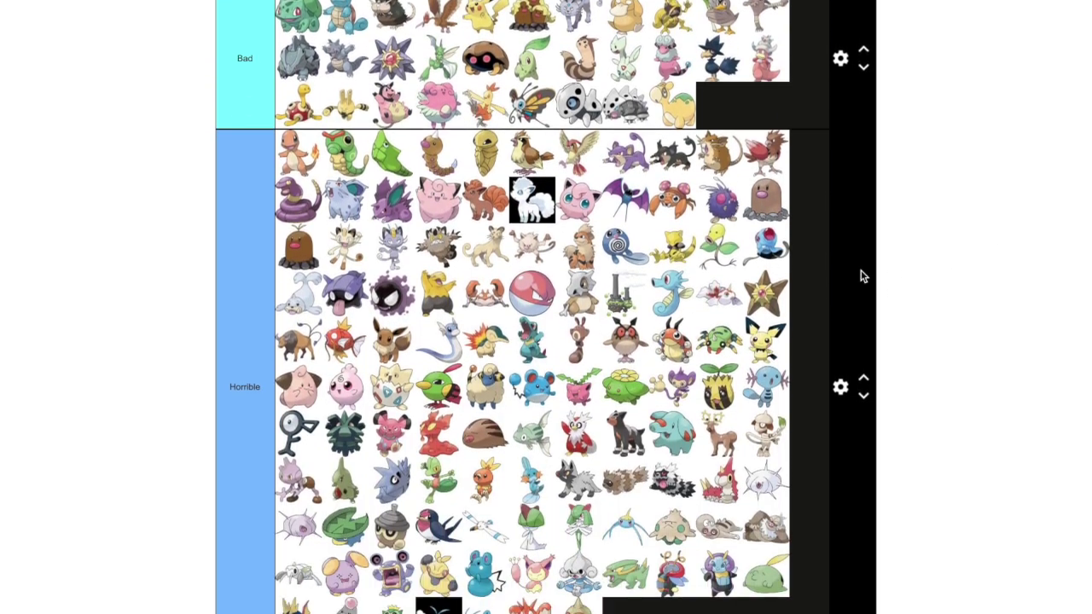
scroll(282, 312, "down", 3)
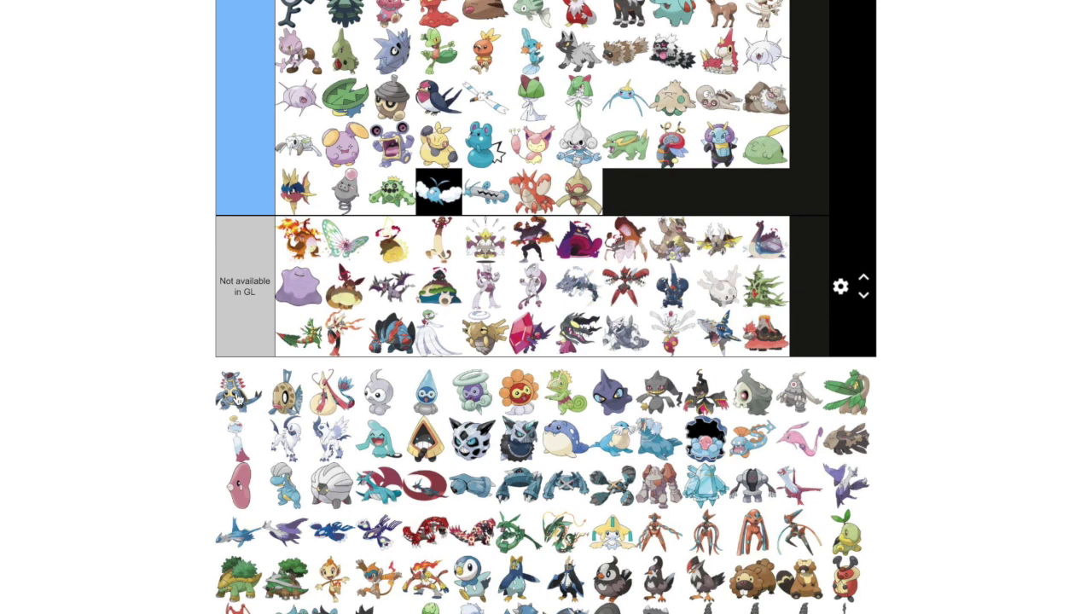
Put the next pool Pokémon in Extremely spicy and another at the end of Horrible
left_click_drag(238, 399, 734, 350)
scroll(248, 368, "up", 5)
scroll(263, 344, "up", 7)
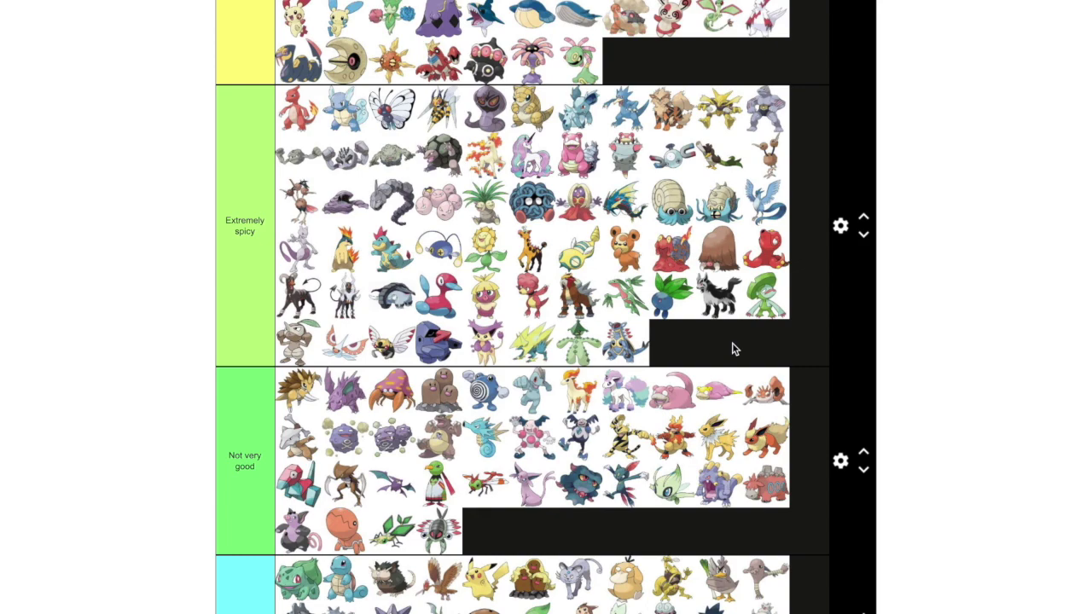
scroll(947, 416, "down", 5)
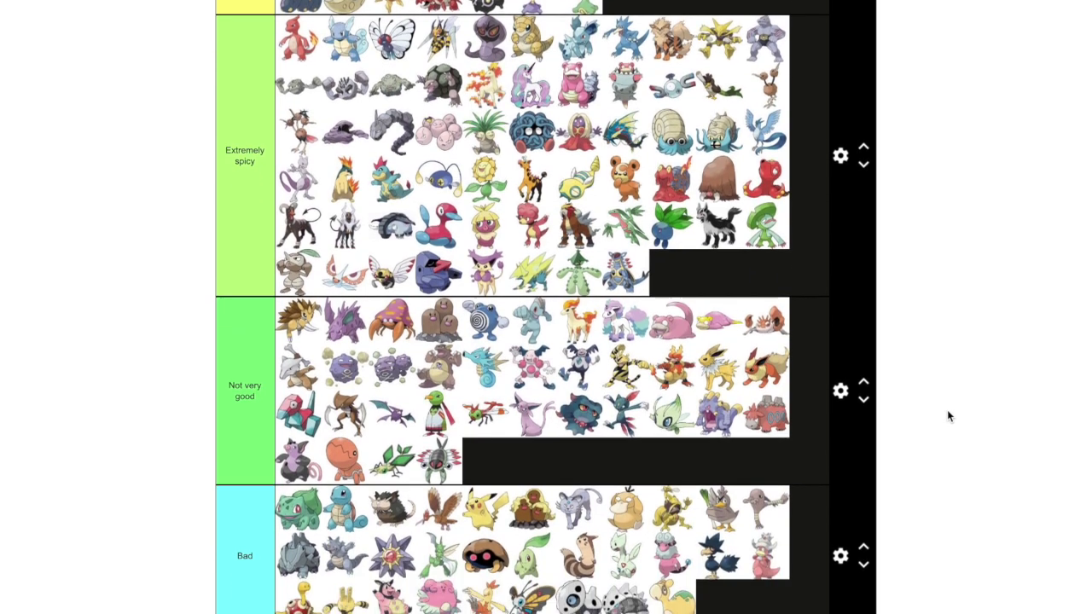
scroll(947, 415, "down", 6)
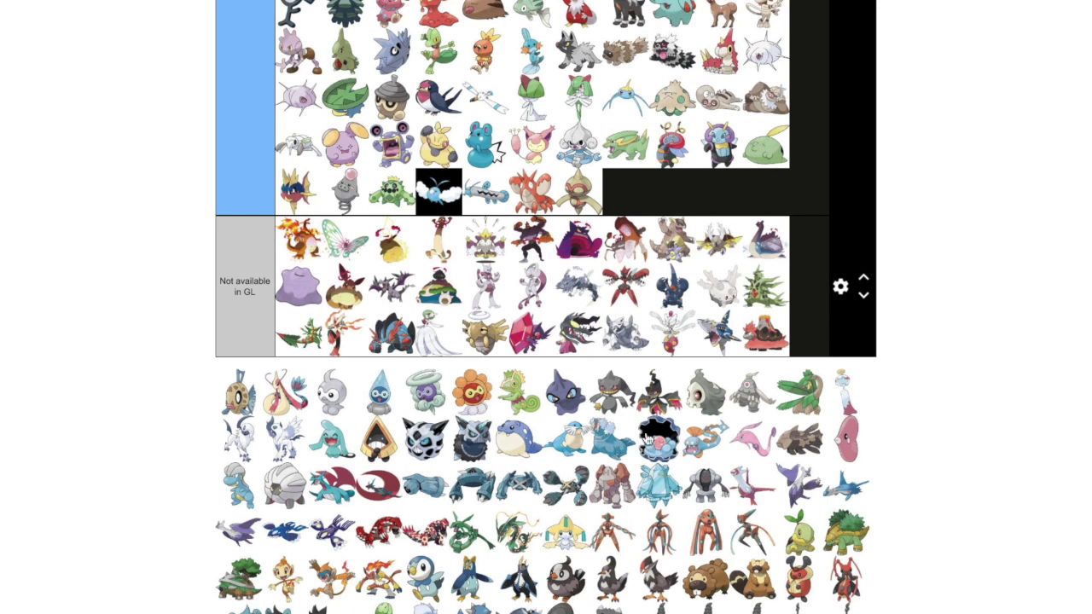
left_click_drag(589, 348, 629, 189)
Place Milotic after Cradily at the end of Spicy, then grab the next Pokémon for Kinda meta
left_click_drag(225, 394, 645, 244)
scroll(969, 378, "up", 2)
scroll(964, 381, "up", 9)
scroll(950, 366, "up", 4)
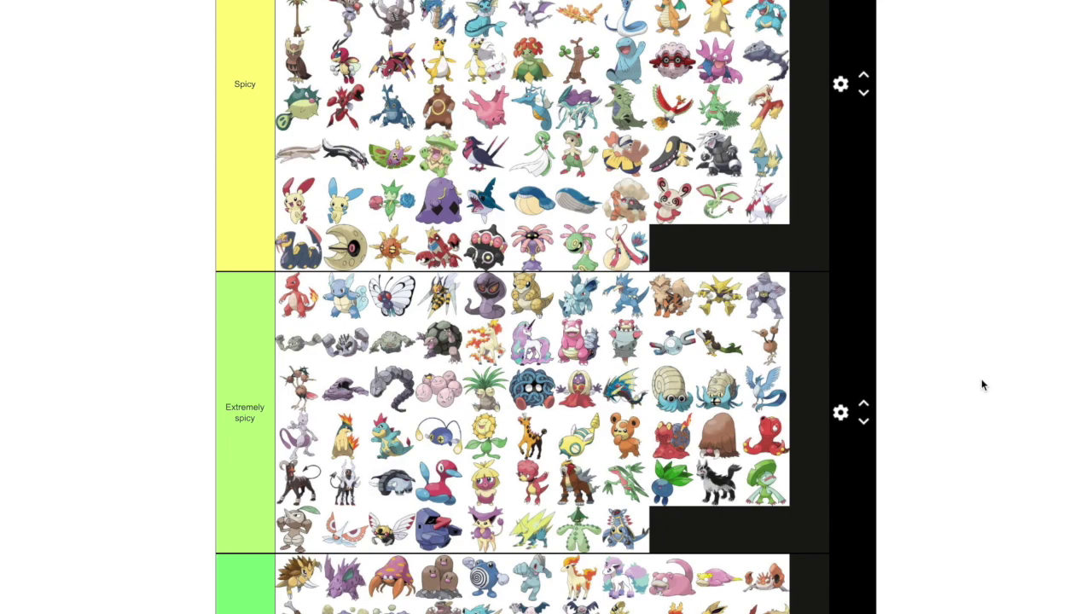
scroll(981, 382, "down", 4)
scroll(981, 384, "down", 9)
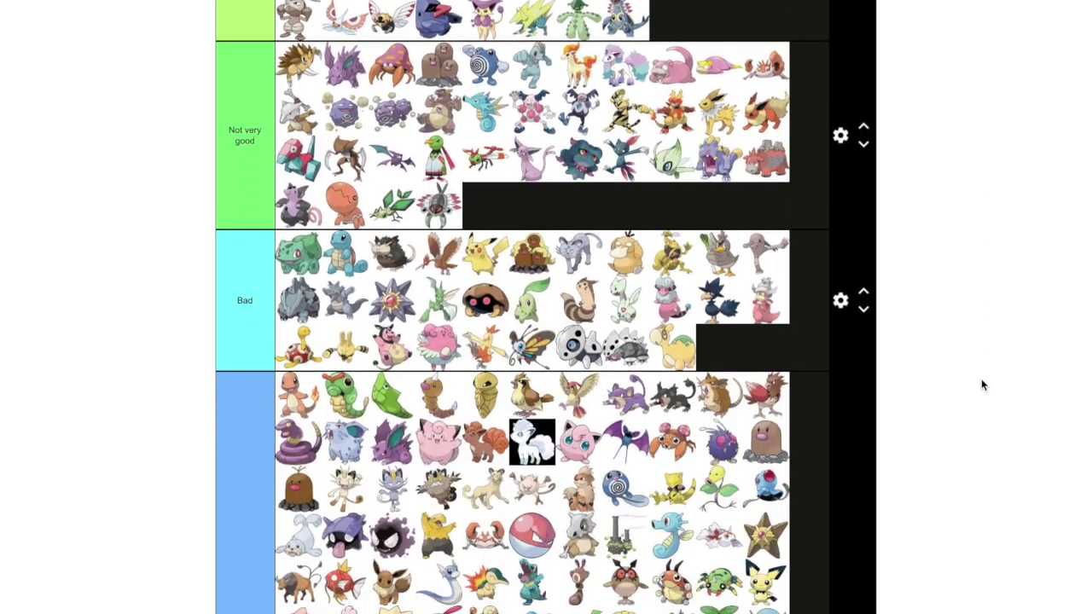
scroll(981, 384, "down", 2)
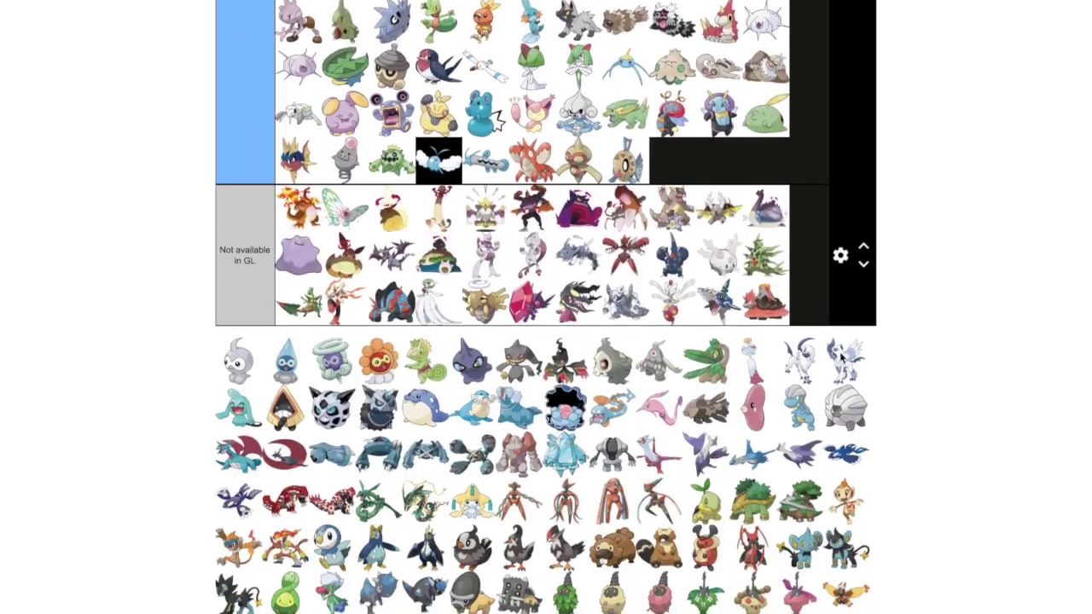
left_click_drag(244, 366, 1021, 367)
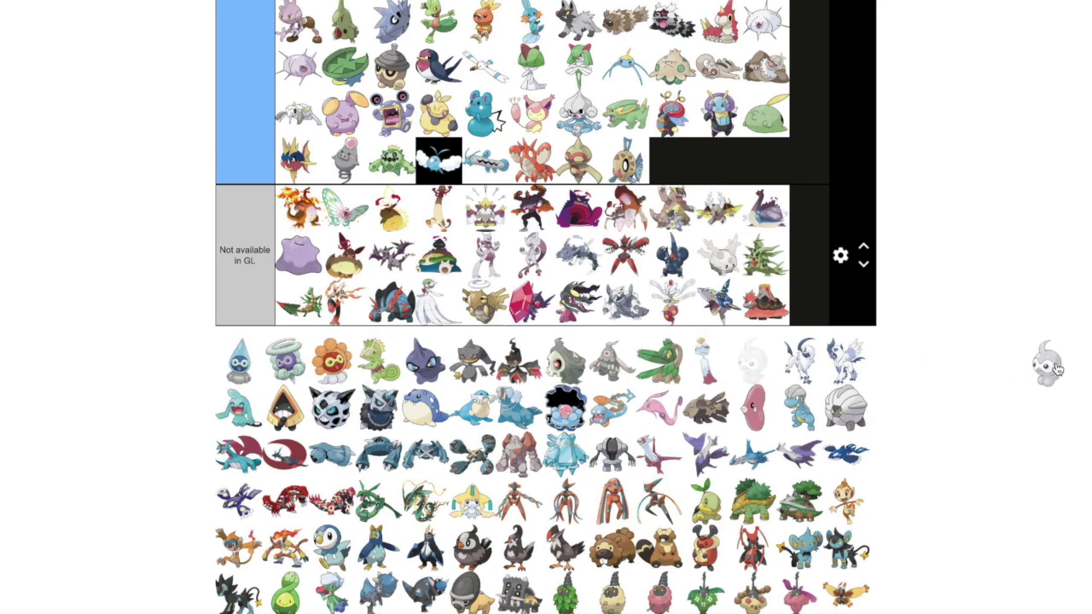
Drop the first pool Pokémon at the end of the Kinda meta tier
scroll(1056, 369, "up", 5)
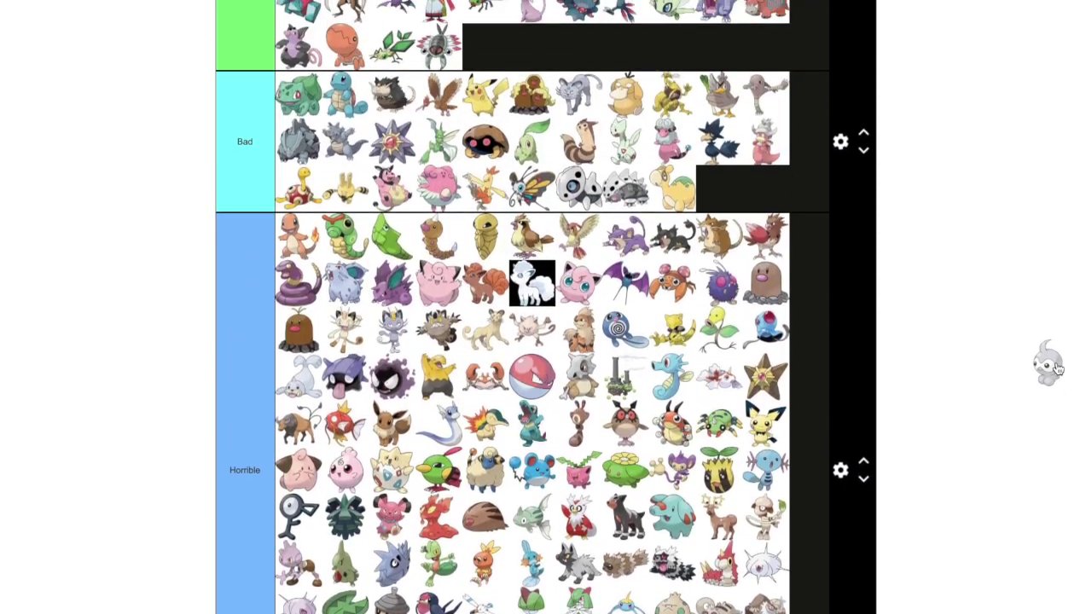
scroll(1056, 369, "up", 10)
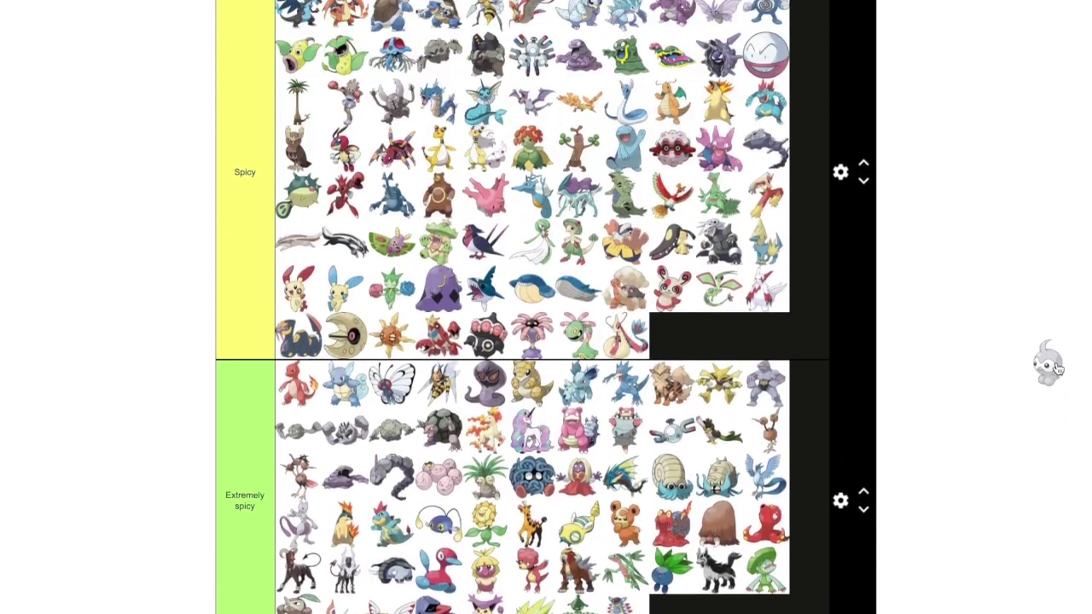
scroll(1049, 365, "up", 5)
left_click_drag(1056, 368, 627, 359)
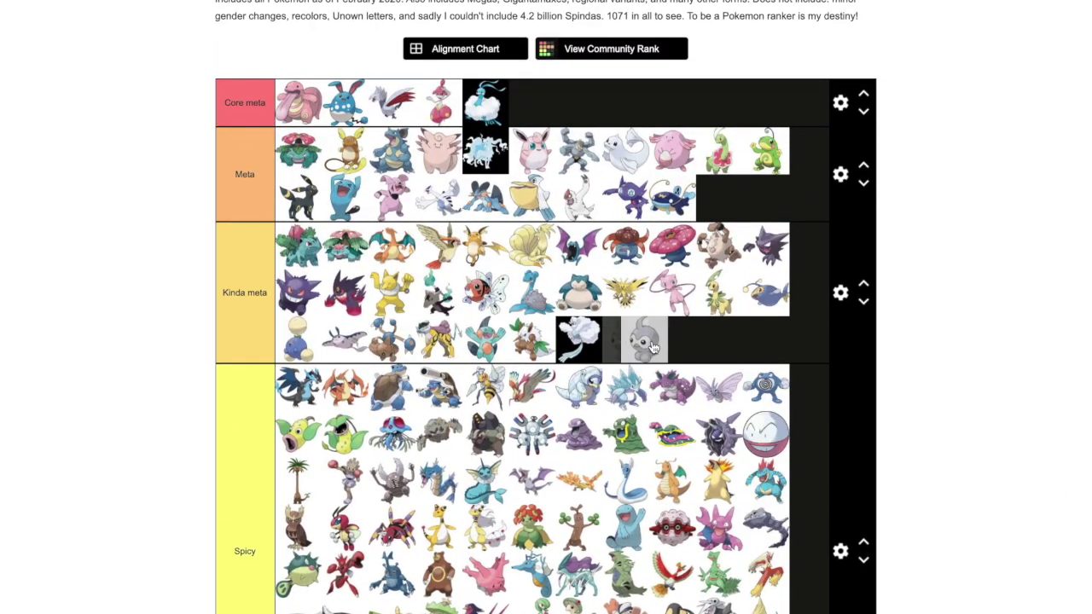
scroll(1065, 410, "down", 6)
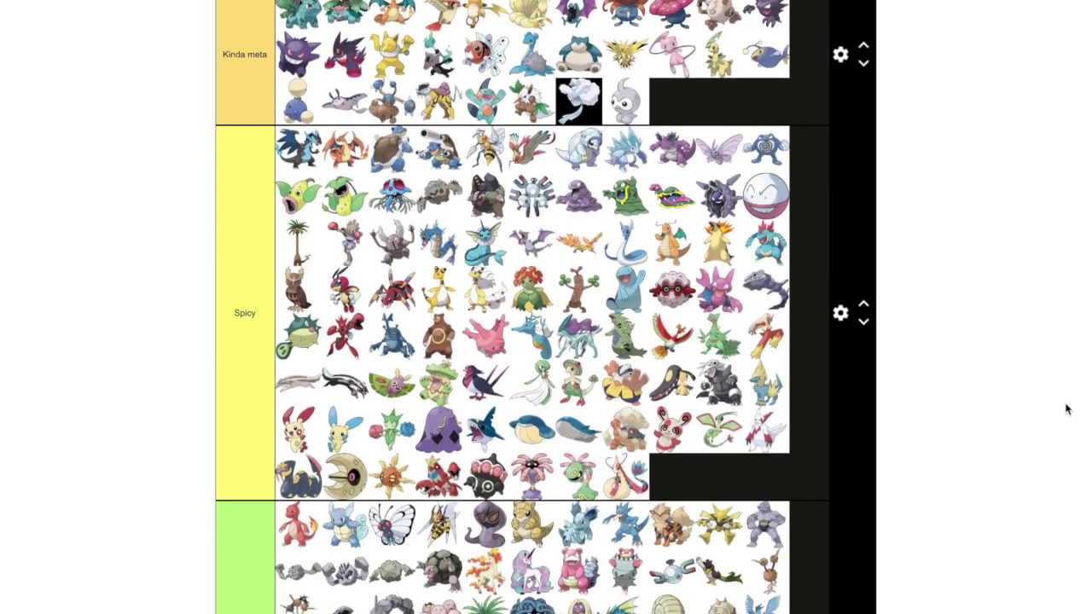
scroll(1066, 410, "down", 10)
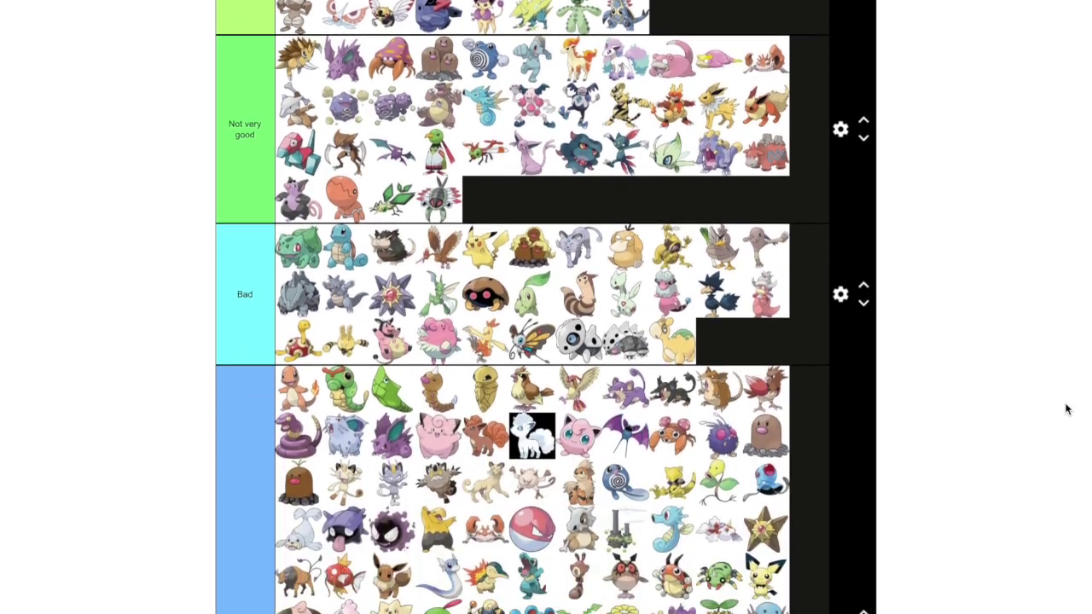
scroll(1065, 410, "down", 6)
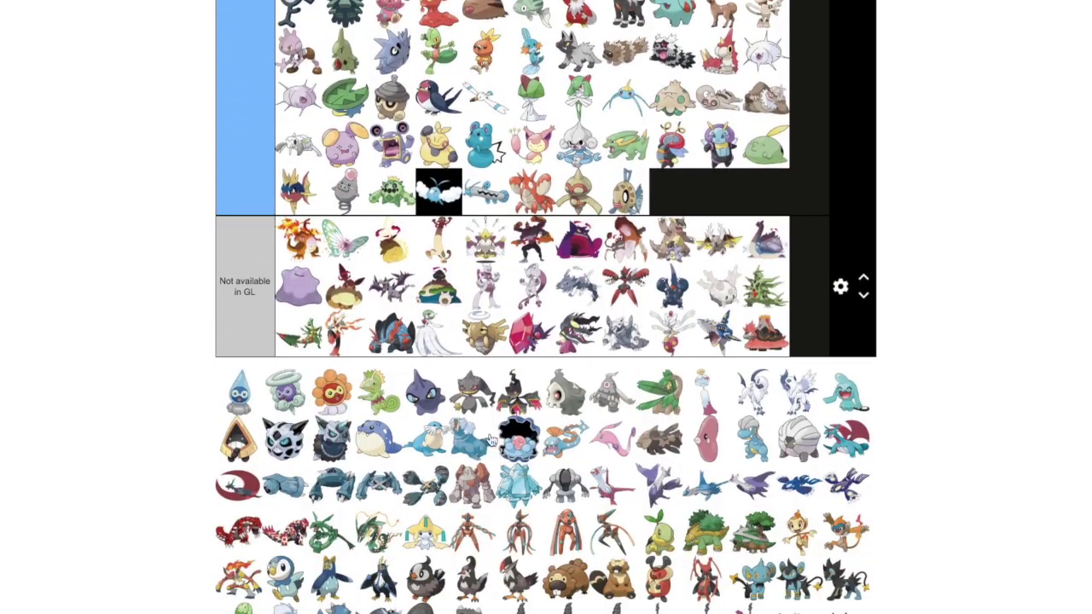
left_click_drag(240, 394, 713, 271)
scroll(1012, 390, "up", 3)
scroll(1014, 390, "up", 10)
scroll(1013, 385, "up", 8)
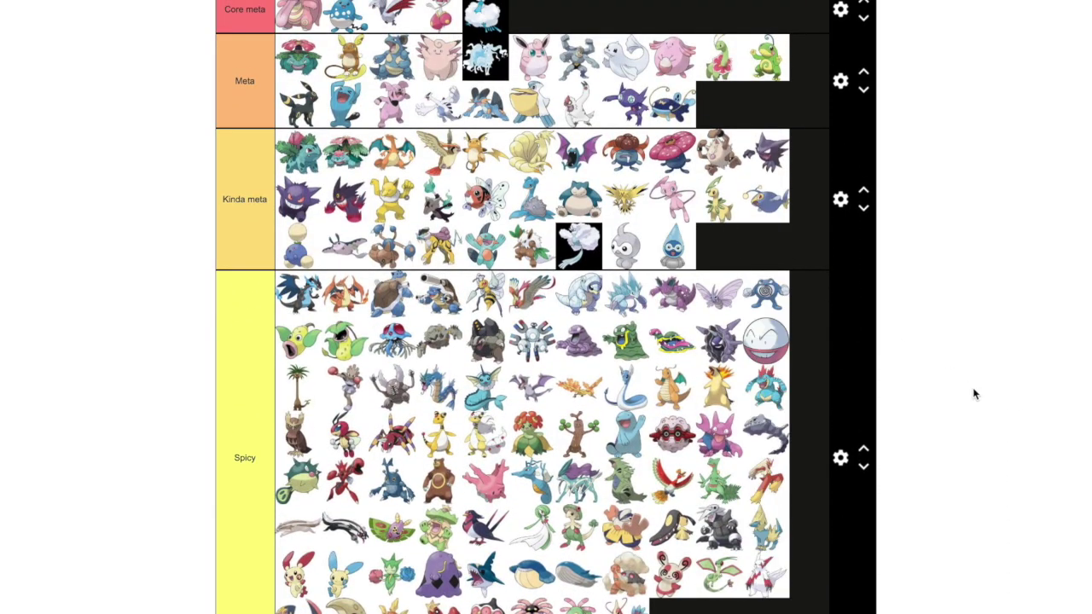
scroll(974, 393, "down", 6)
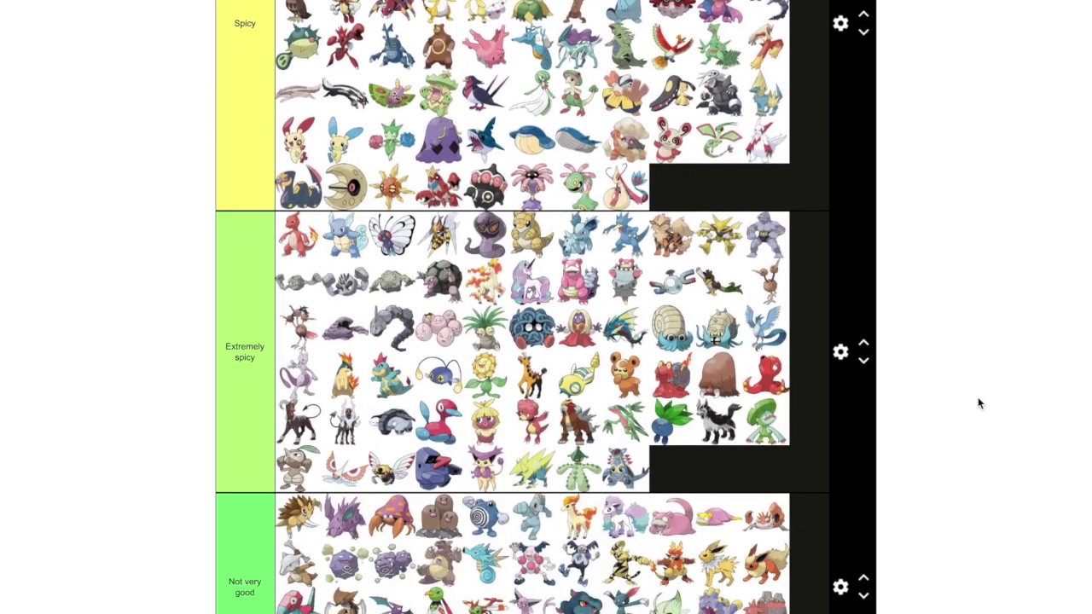
scroll(978, 401, "down", 10)
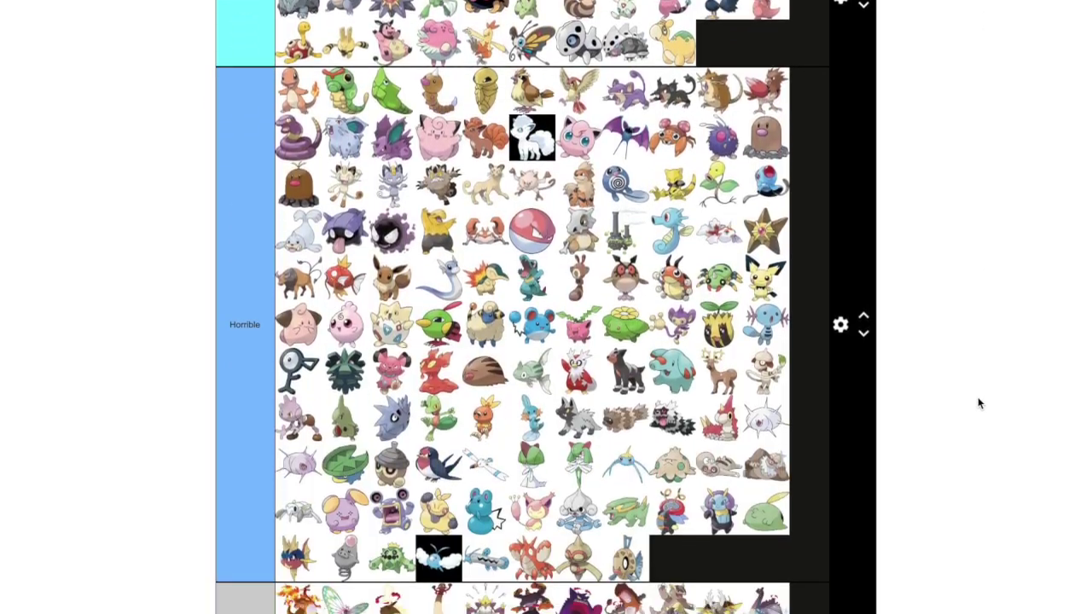
scroll(978, 403, "down", 2)
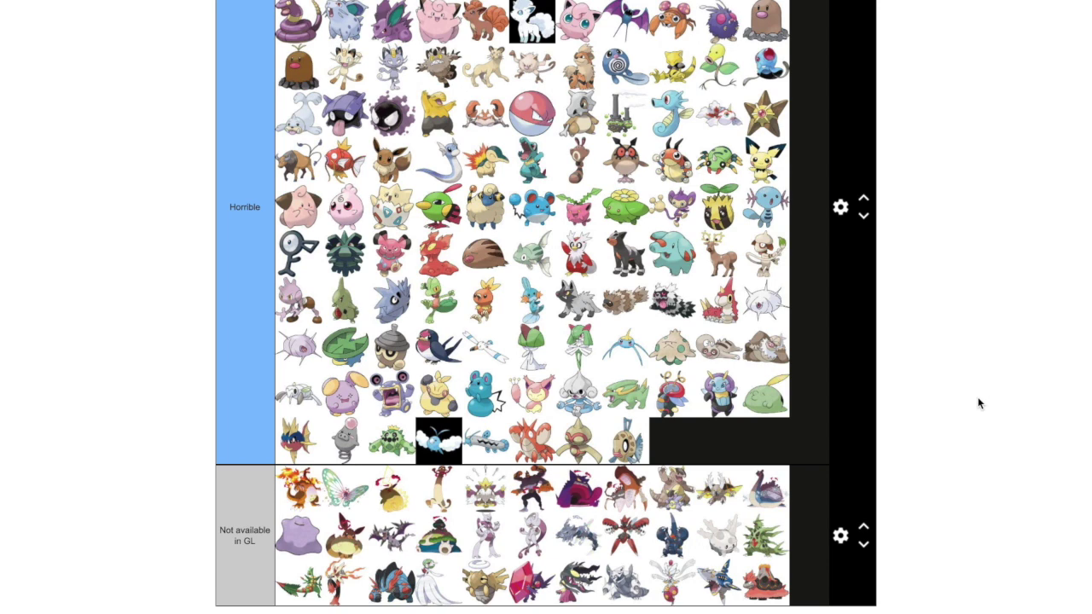
scroll(978, 404, "down", 2)
scroll(978, 404, "down", 1)
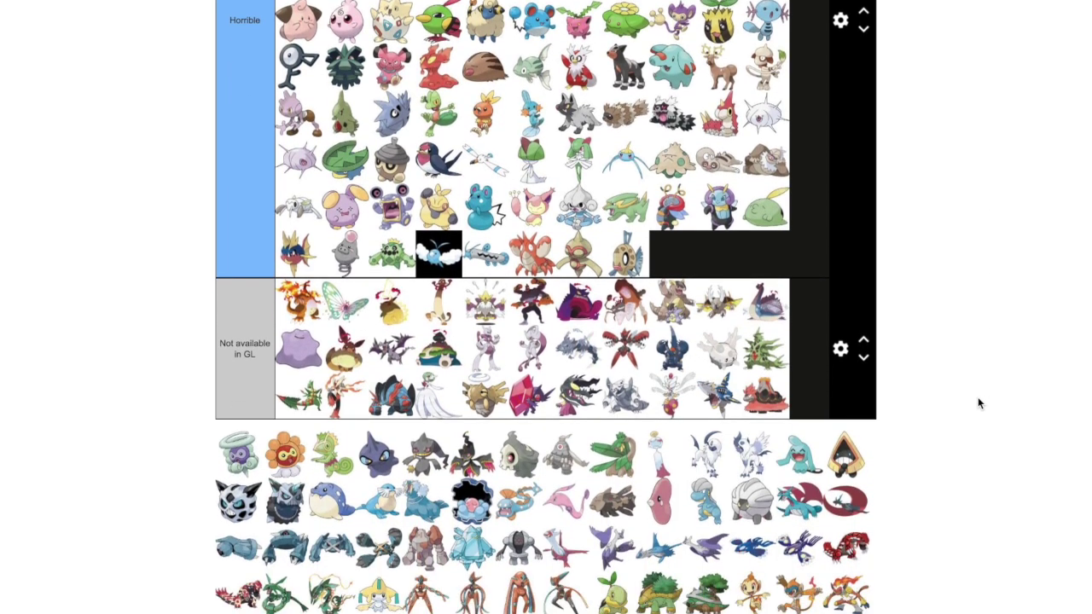
Add Castform's orange sunny form to Kinda meta, after Castform's other forms
left_click_drag(232, 453, 730, 286)
scroll(964, 388, "up", 2)
scroll(964, 388, "up", 8)
scroll(964, 388, "up", 4)
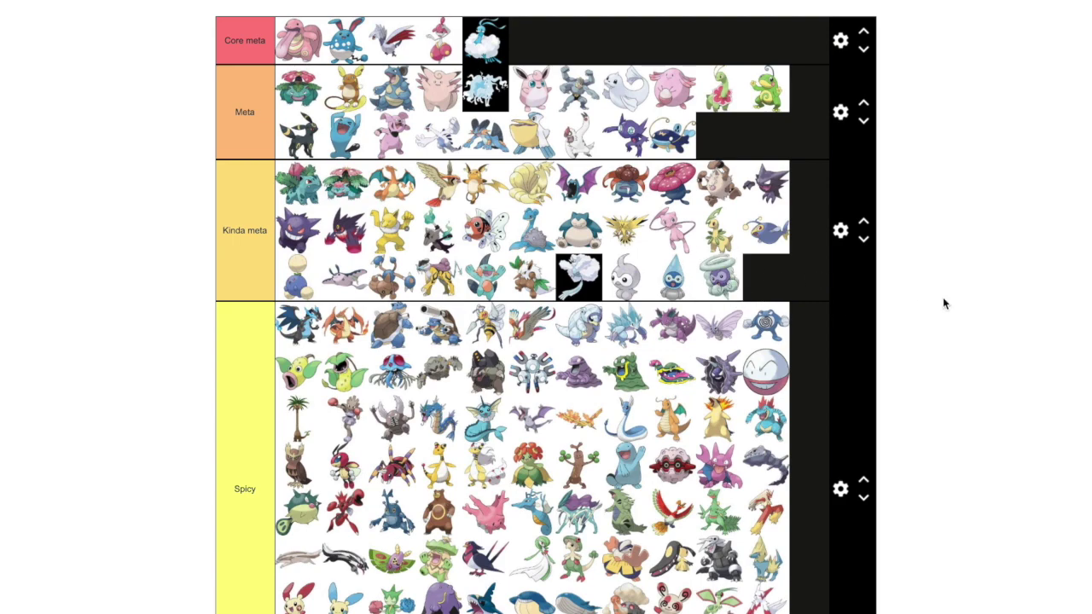
scroll(943, 303, "down", 4)
scroll(907, 292, "down", 8)
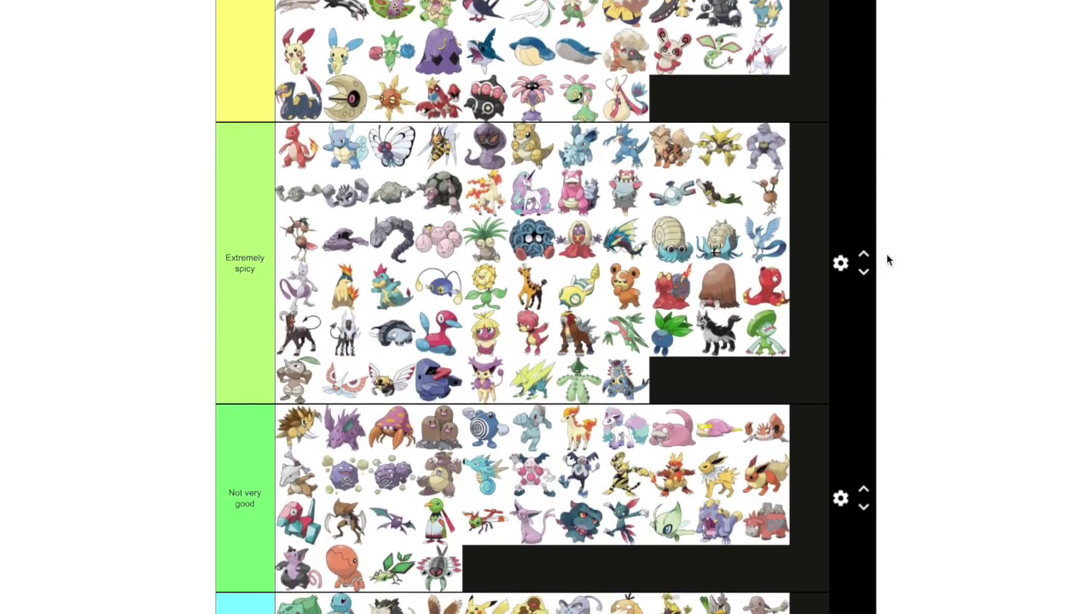
scroll(878, 282, "down", 5)
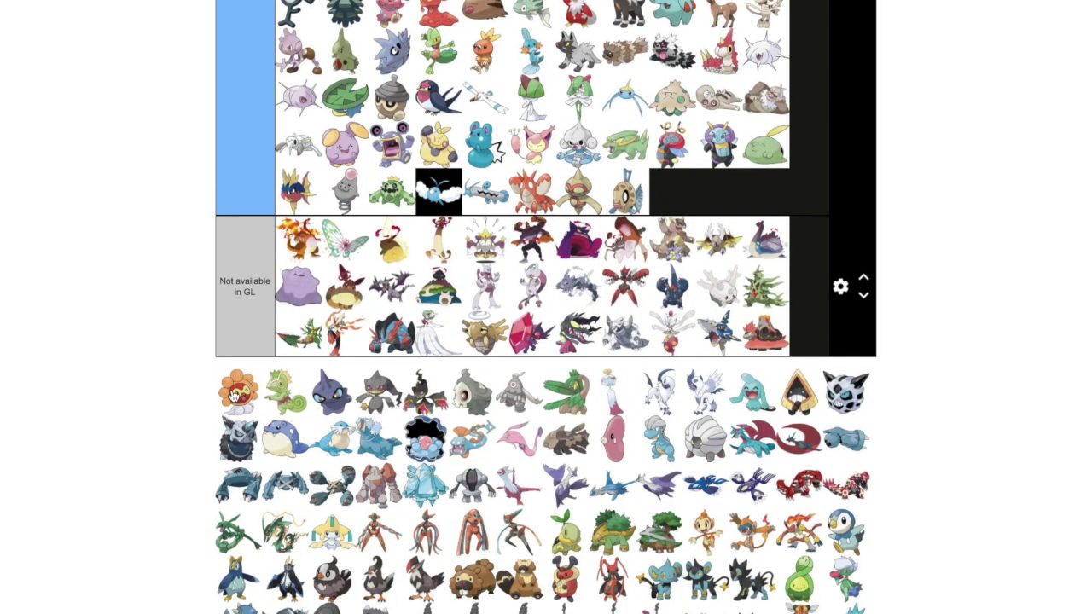
left_click_drag(809, 376, 759, 247)
scroll(960, 312, "up", 4)
scroll(956, 317, "up", 6)
scroll(956, 317, "up", 7)
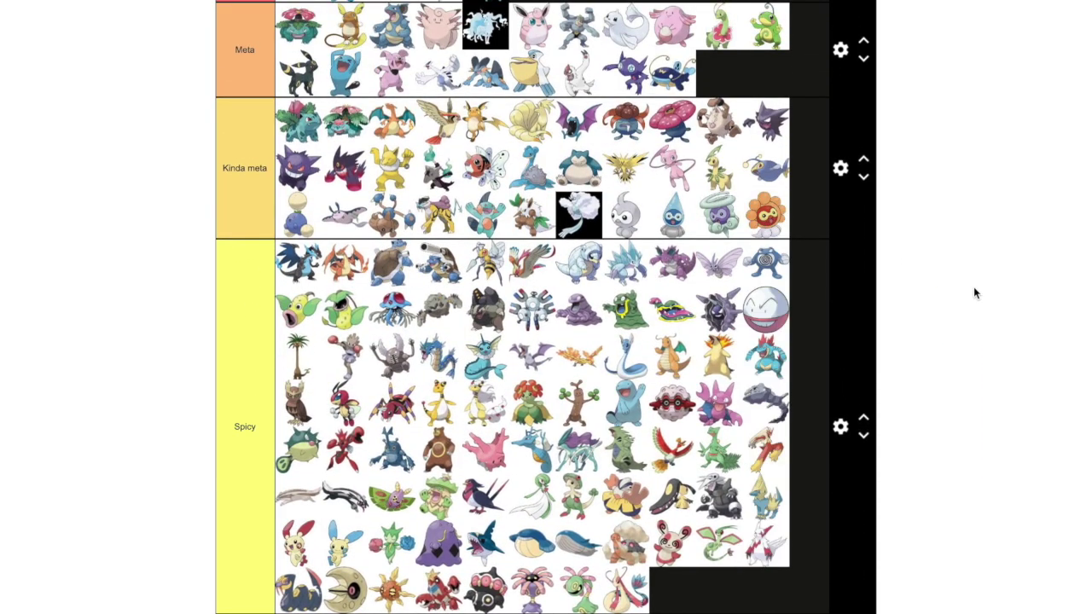
scroll(973, 287, "down", 5)
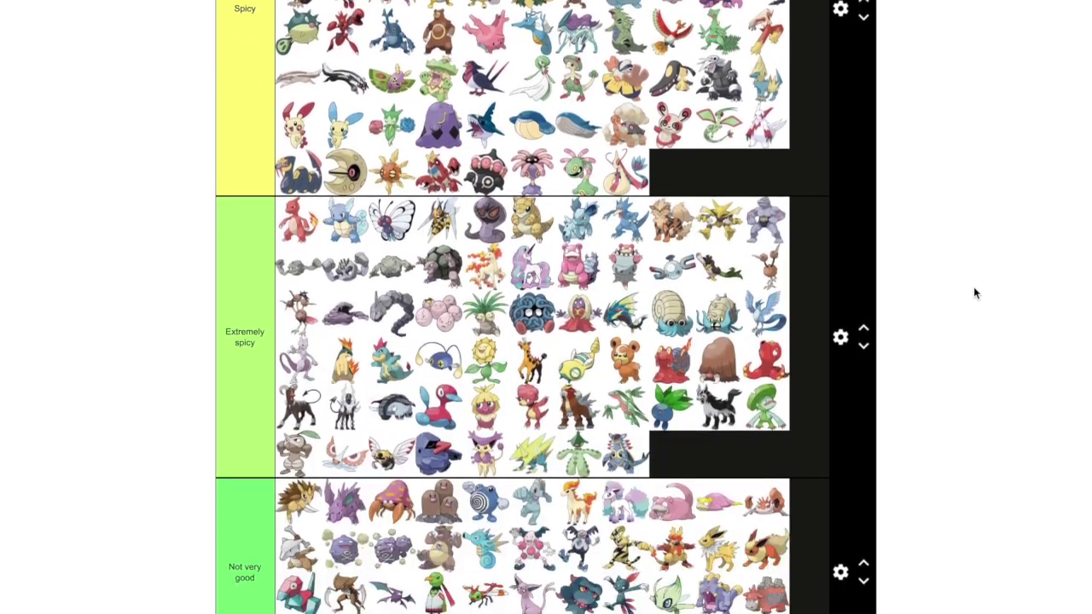
scroll(973, 293, "down", 9)
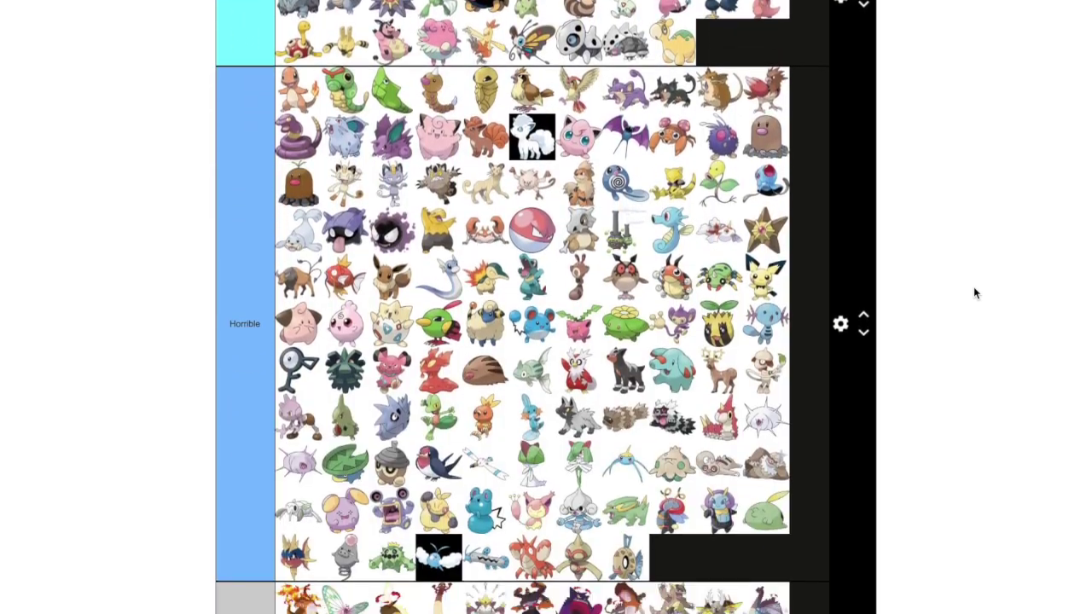
scroll(975, 293, "down", 4)
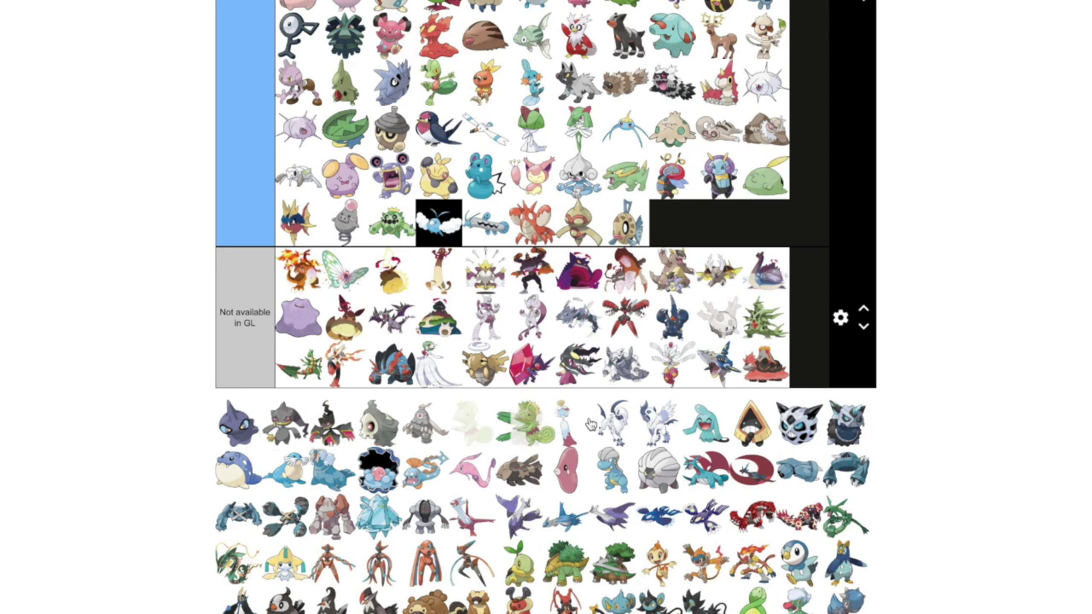
Put Kecleon in Not available in GL, Shuppet at the end of Horrible, and Banette in Spicy
left_click_drag(822, 394, 759, 396)
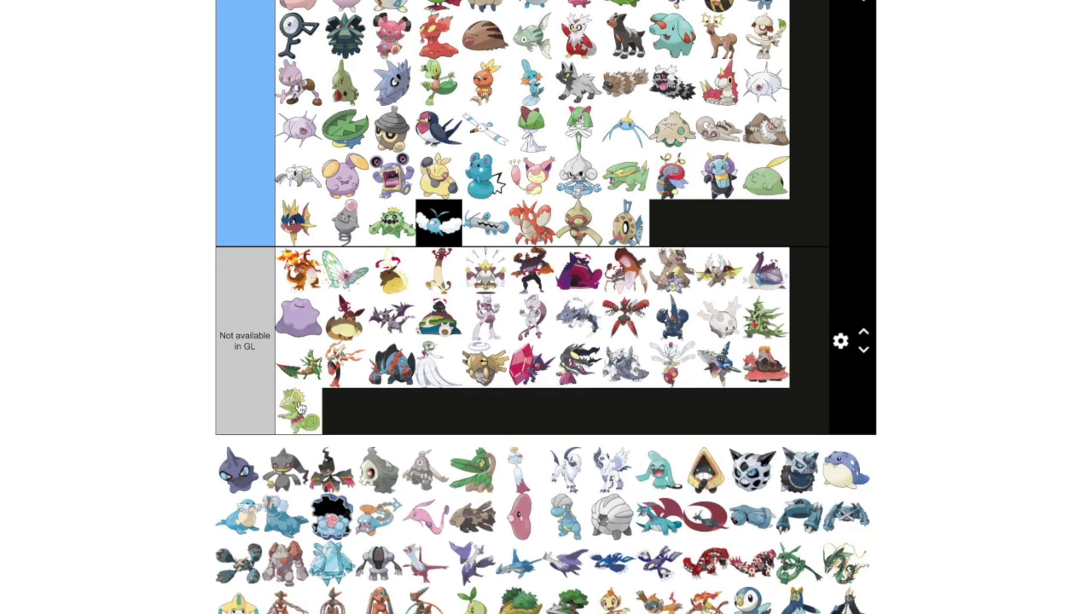
left_click_drag(682, 452, 713, 216)
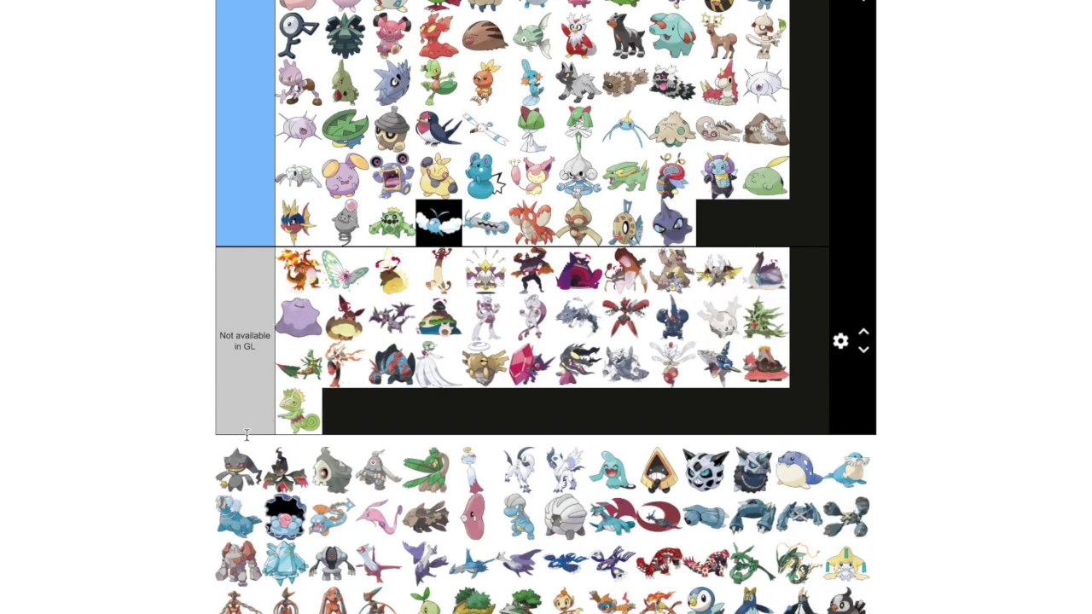
left_click_drag(238, 467, 726, 256)
scroll(935, 264, "up", 5)
scroll(936, 266, "up", 7)
scroll(935, 267, "up", 5)
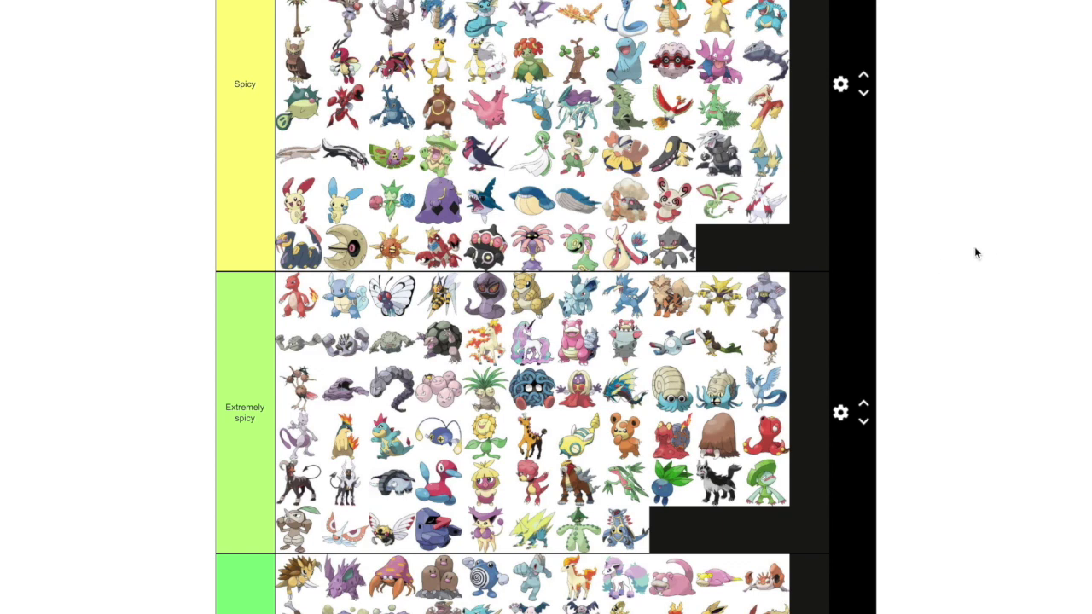
scroll(975, 248, "down", 1)
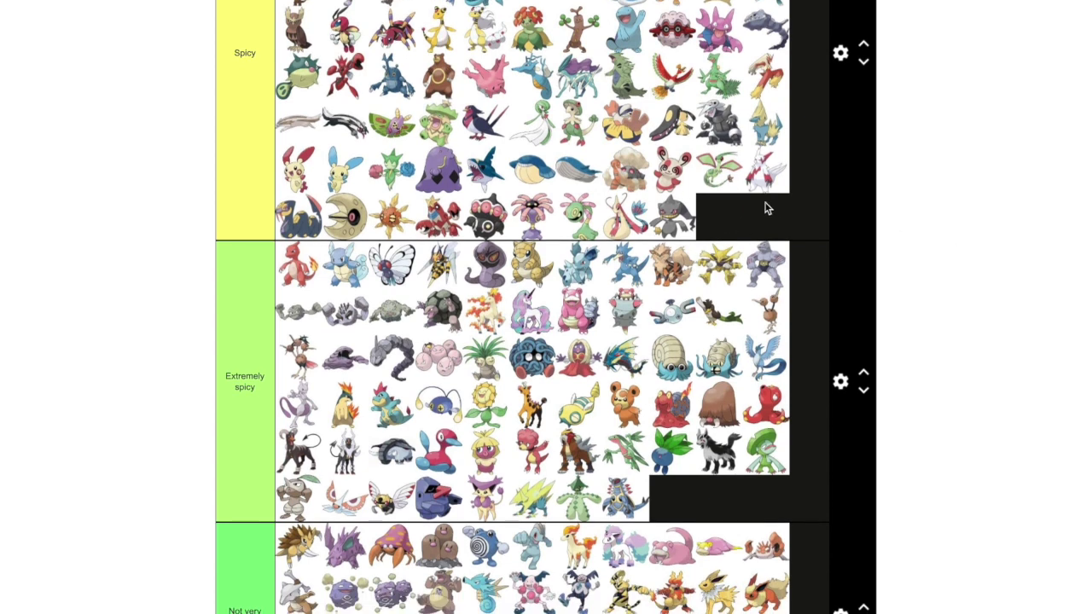
scroll(943, 264, "down", 3)
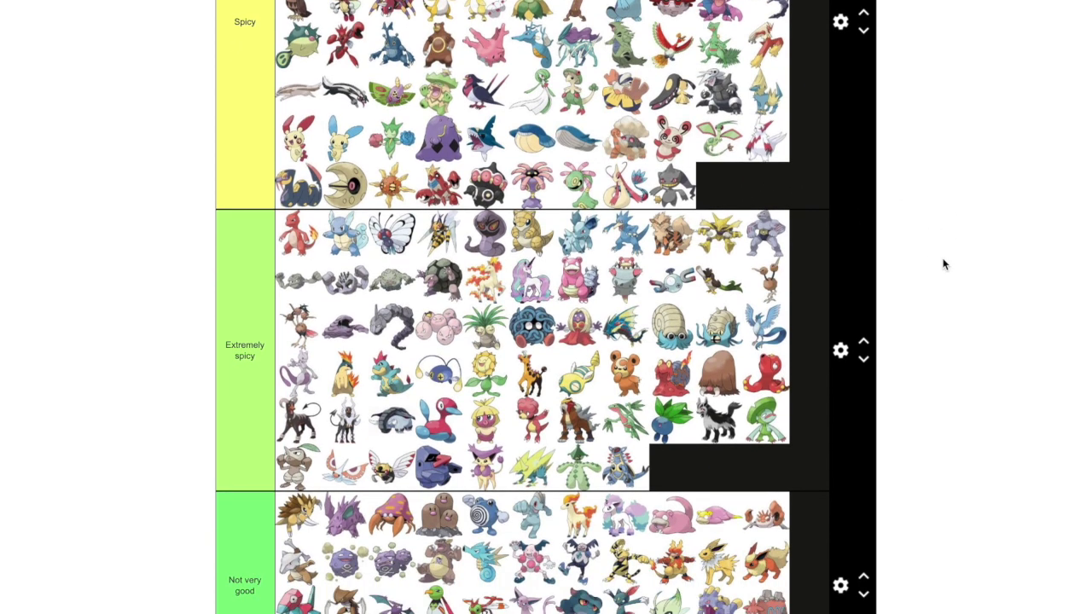
scroll(944, 264, "down", 15)
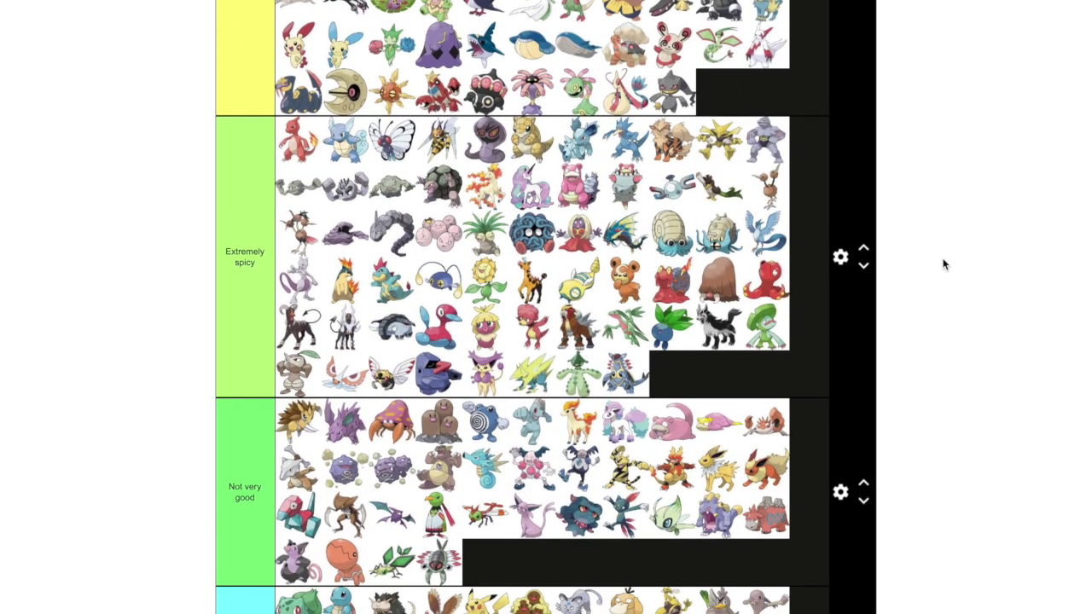
scroll(943, 265, "down", 18)
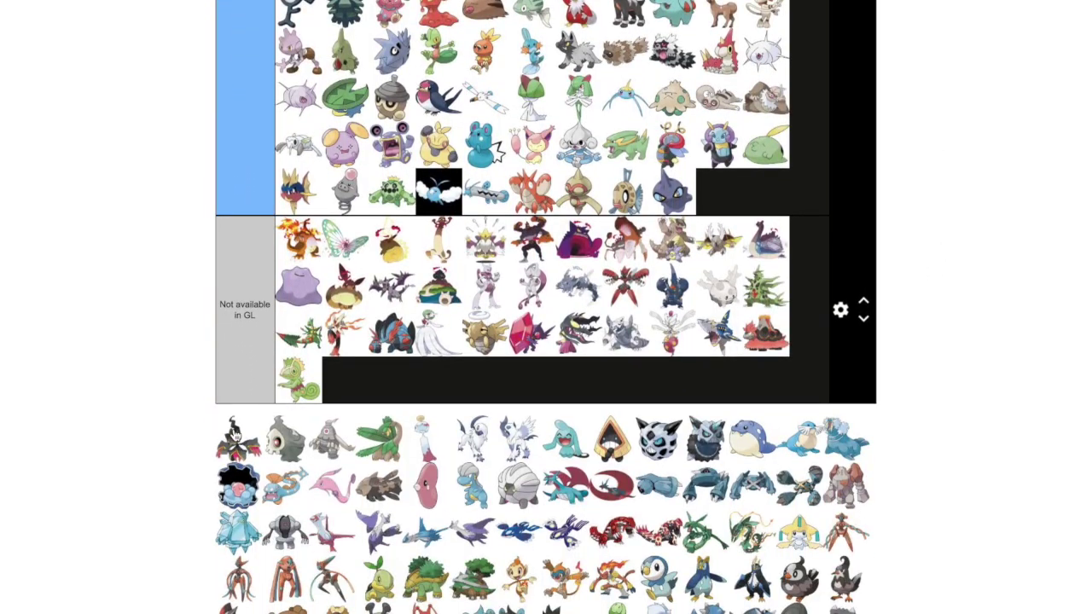
Put the dark Pokémon in Not available in GL, Duskull in Horrible, and the grey one in Kinda meta
left_click_drag(233, 433, 394, 373)
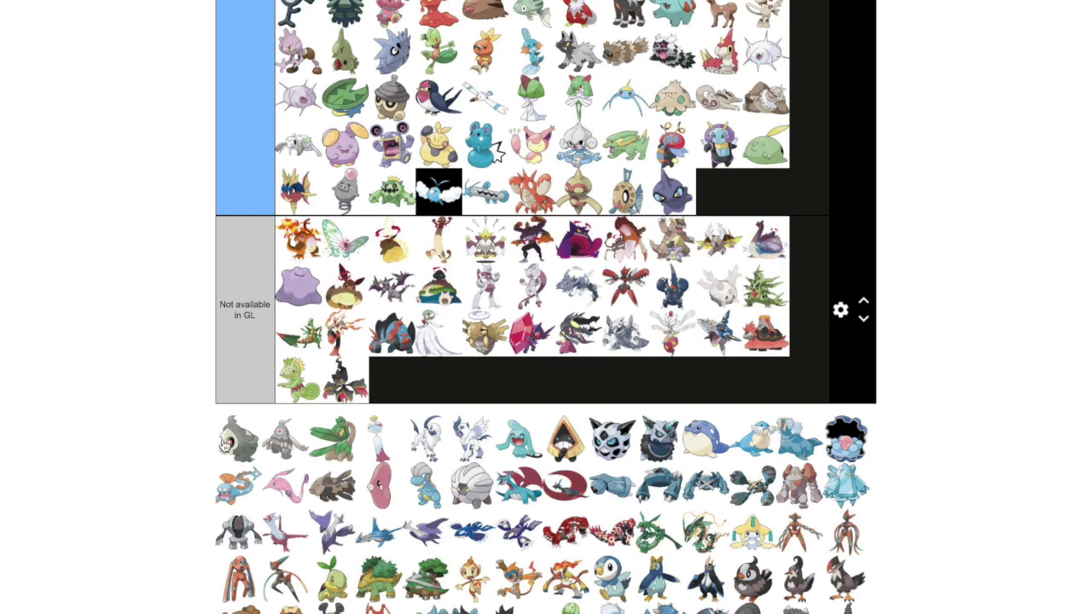
left_click_drag(238, 439, 717, 192)
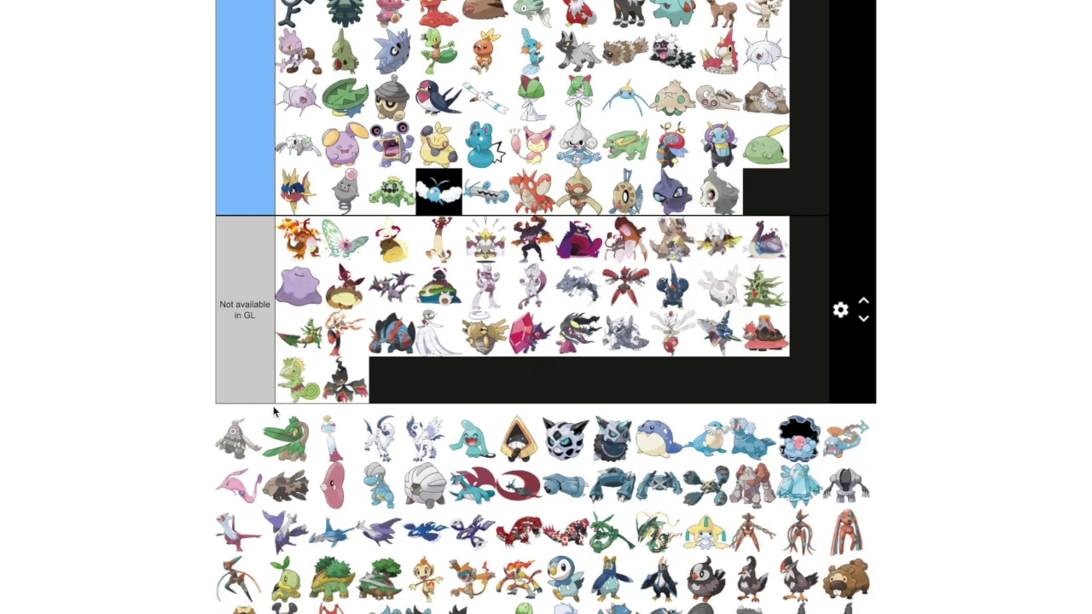
left_click_drag(235, 435, 551, 367)
scroll(902, 263, "up", 4)
scroll(926, 256, "up", 15)
scroll(926, 251, "up", 15)
scroll(924, 249, "up", 2)
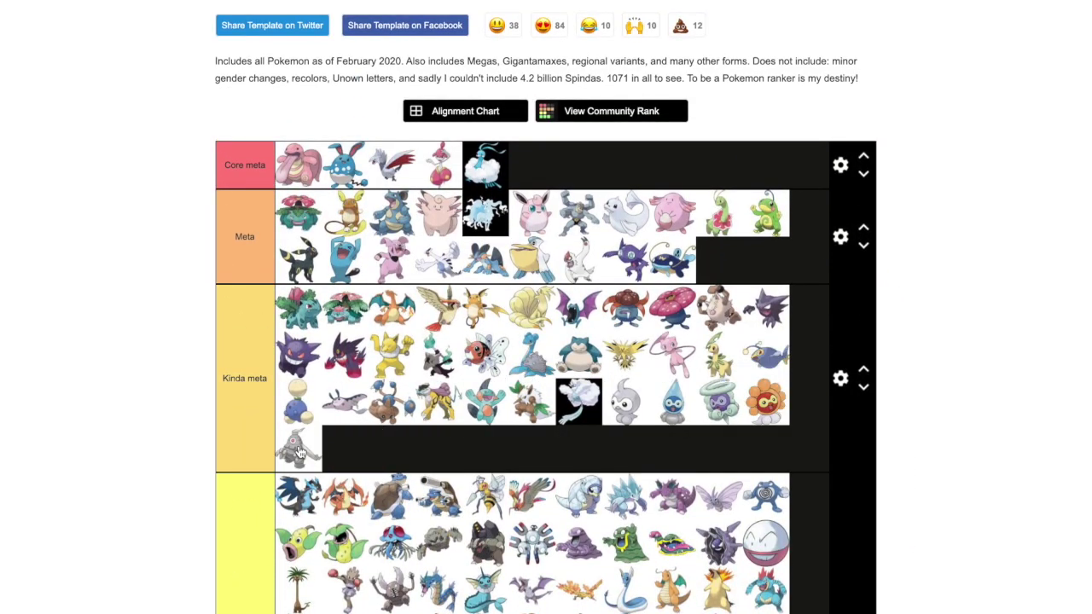
scroll(915, 490, "down", 4)
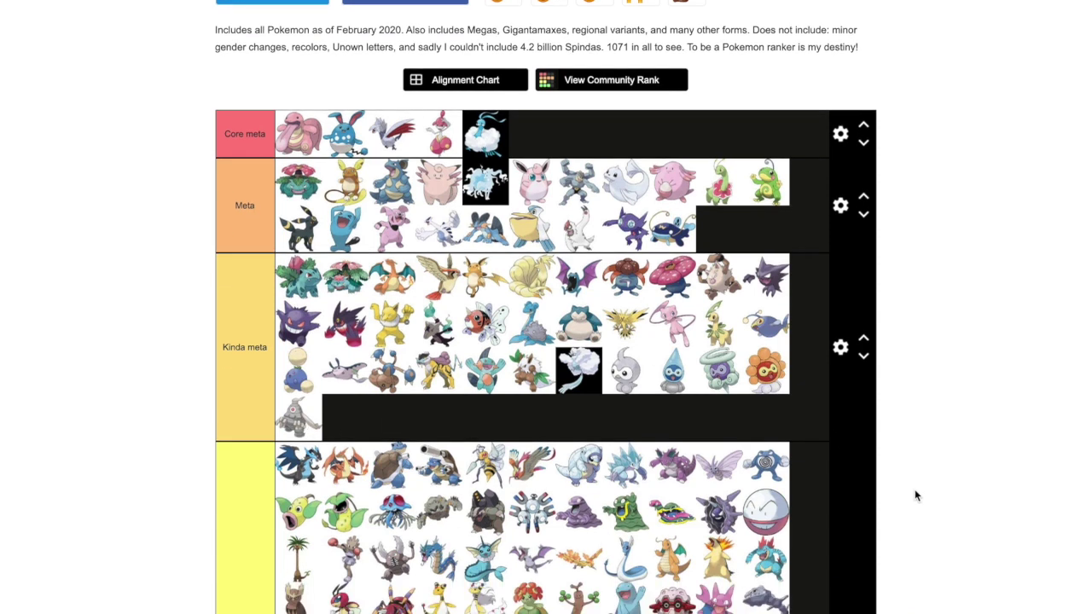
scroll(915, 492, "down", 2)
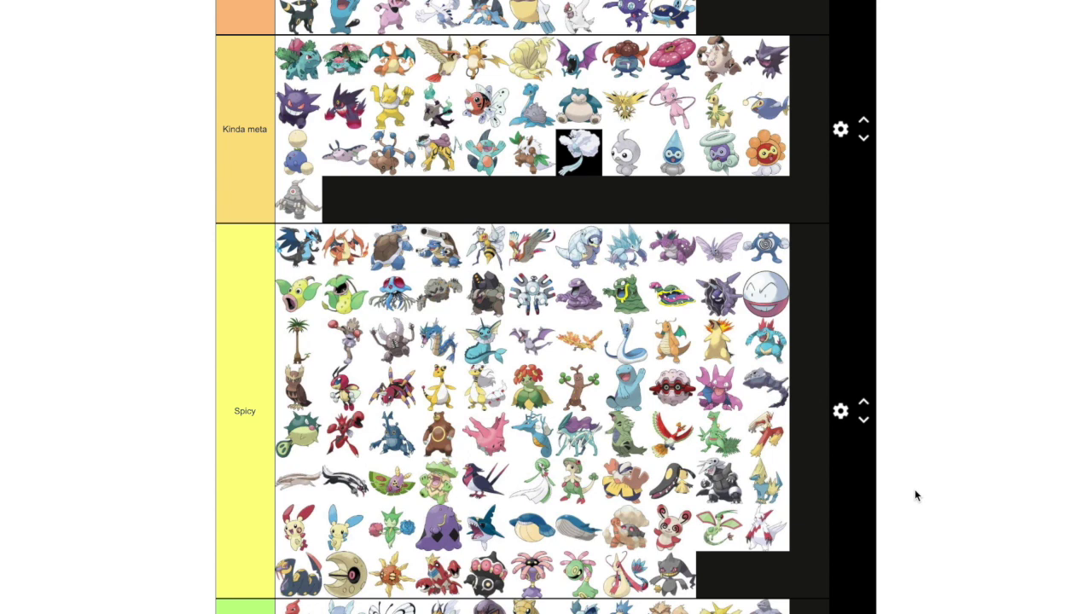
scroll(981, 461, "down", 8)
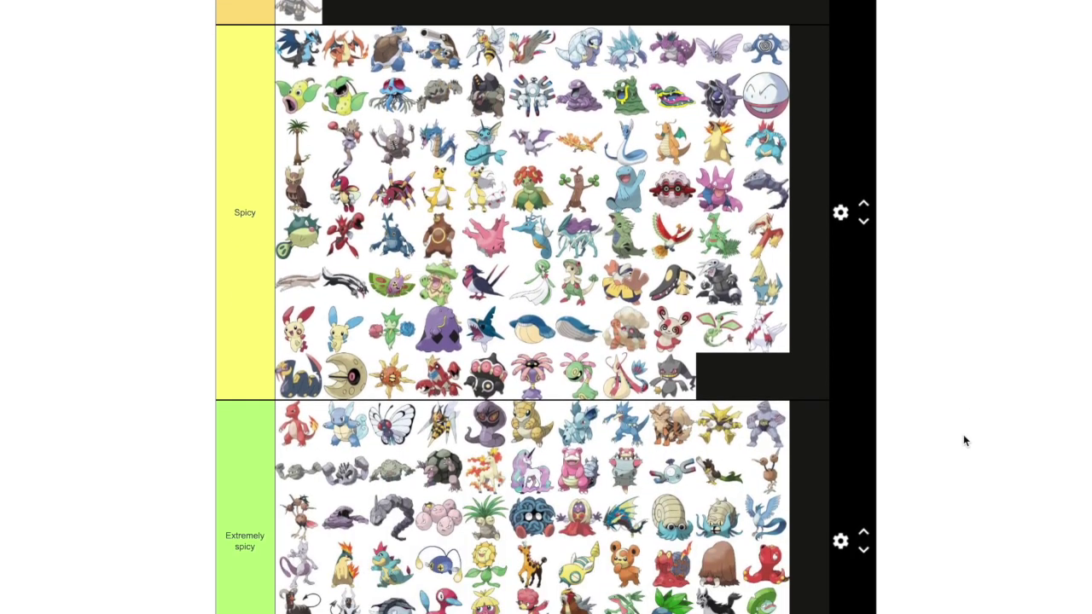
scroll(964, 436, "down", 15)
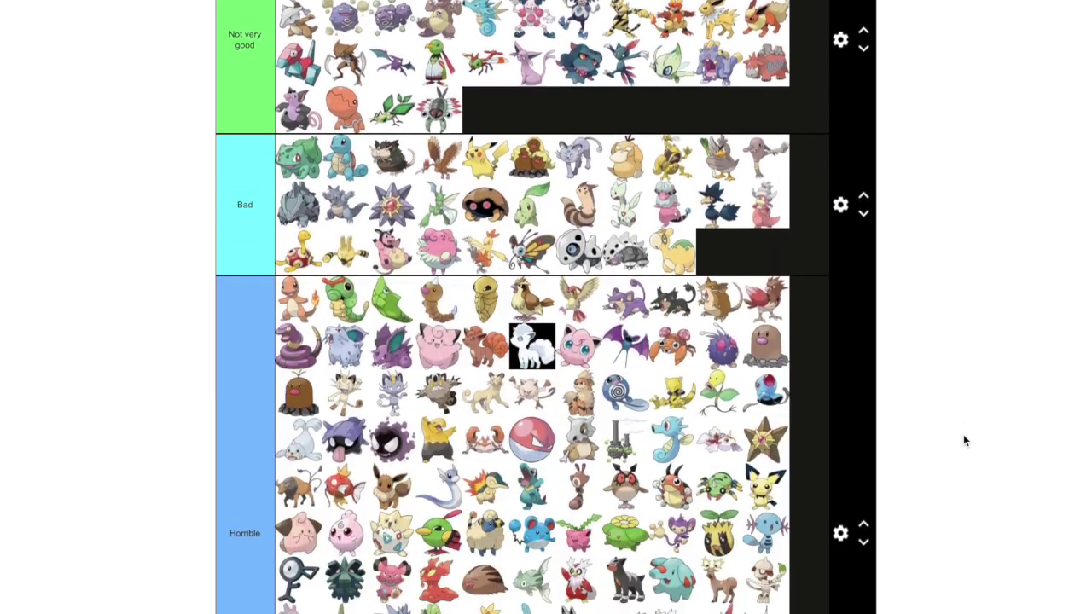
scroll(964, 440, "down", 8)
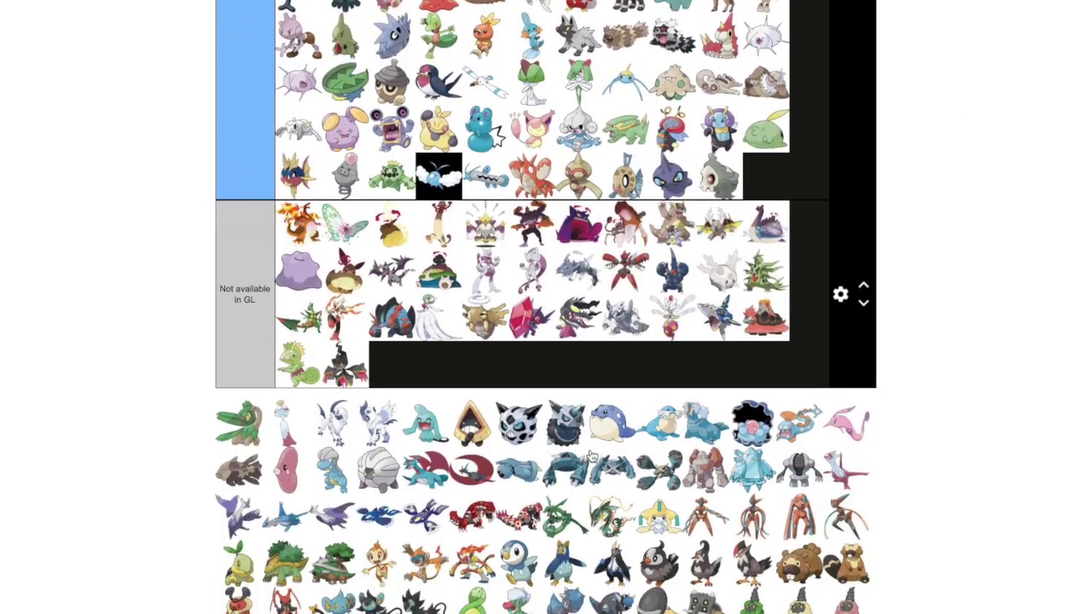
left_click_drag(238, 422, 540, 424)
Scroll up to review the tiers, then back down to the unranked pool
scroll(1049, 95, "up", 3)
scroll(1051, 104, "up", 15)
scroll(1050, 104, "up", 15)
scroll(1051, 104, "up", 1)
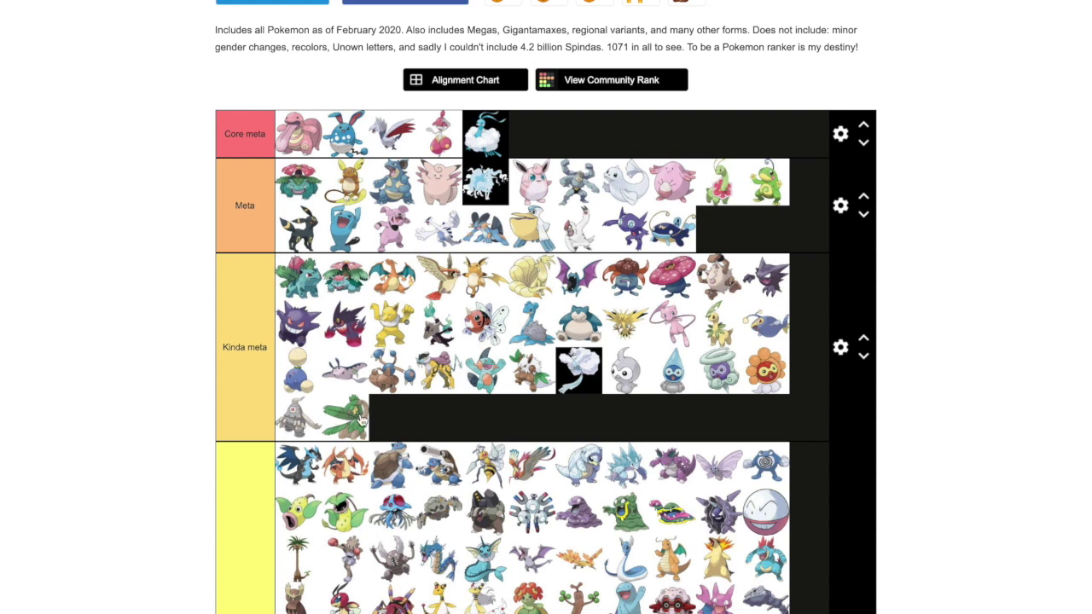
scroll(929, 389, "down", 4)
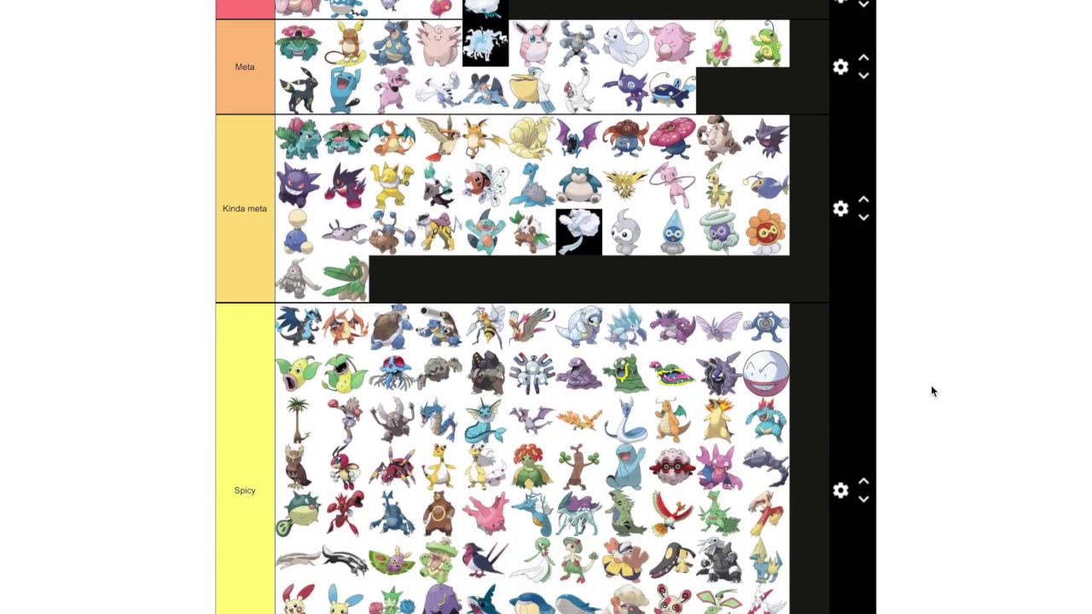
scroll(930, 391, "down", 9)
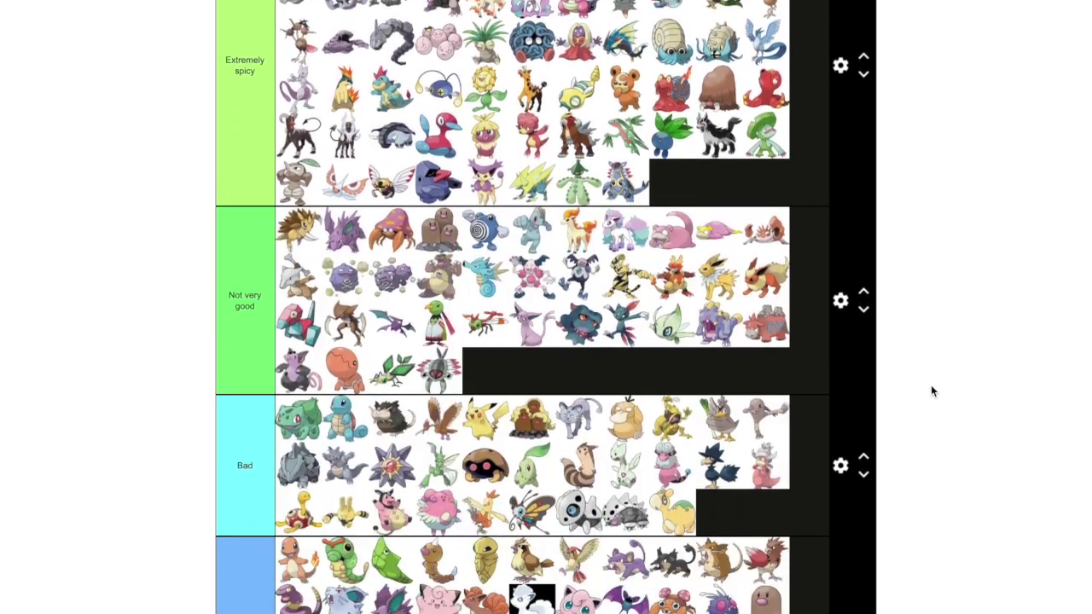
scroll(930, 391, "down", 8)
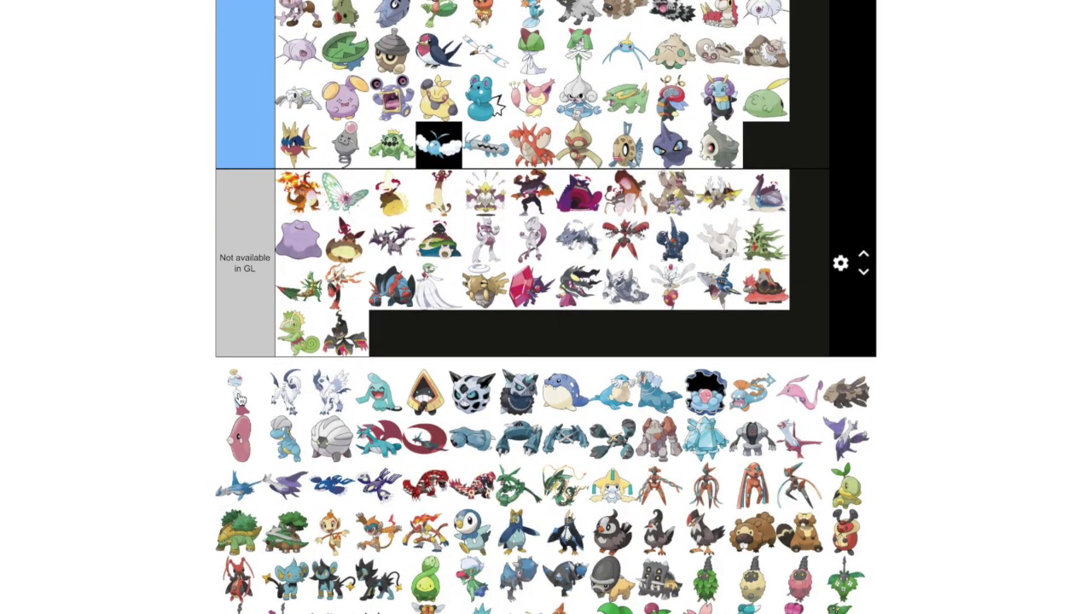
Move Chimecho, the small white Pokémon, to the end of Spicy after Banette
left_click_drag(239, 399, 752, 245)
scroll(998, 212, "up", 3)
scroll(1002, 213, "up", 7)
scroll(1002, 213, "up", 2)
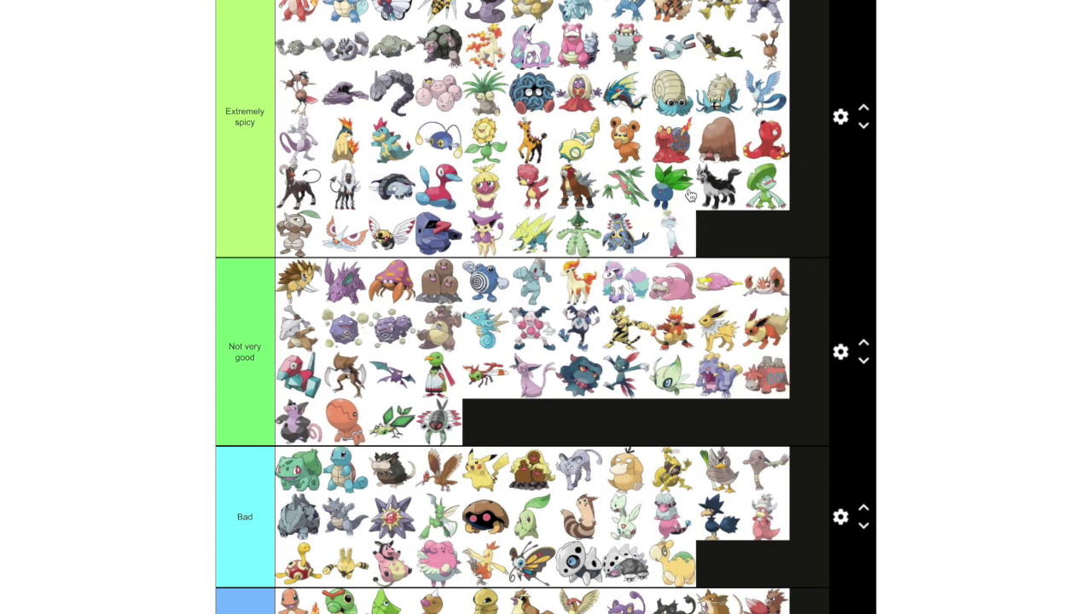
scroll(1024, 201, "up", 2)
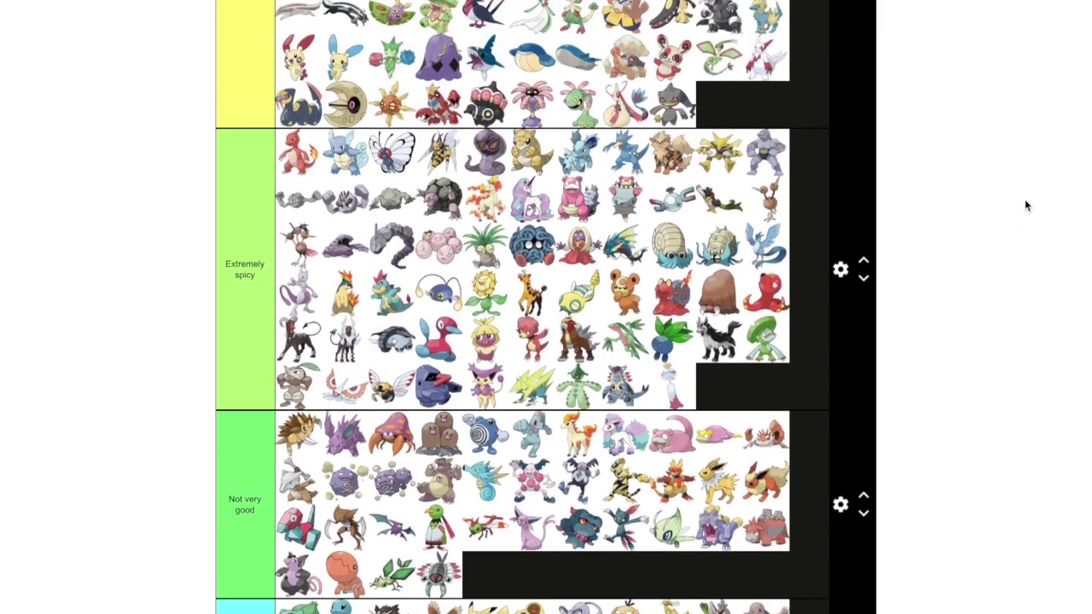
left_click_drag(790, 307, 735, 109)
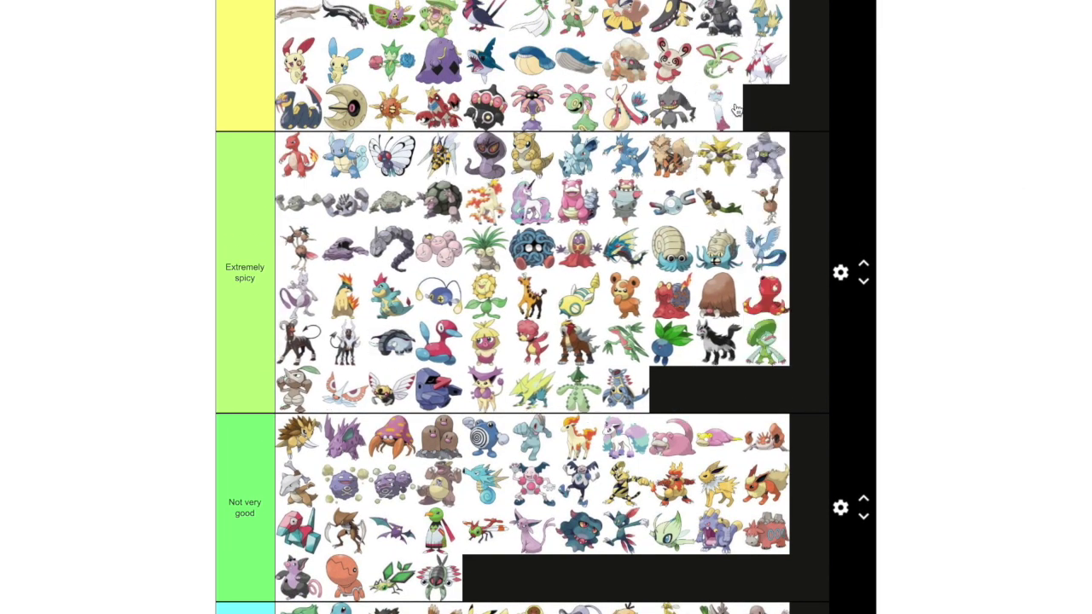
scroll(951, 245, "down", 6)
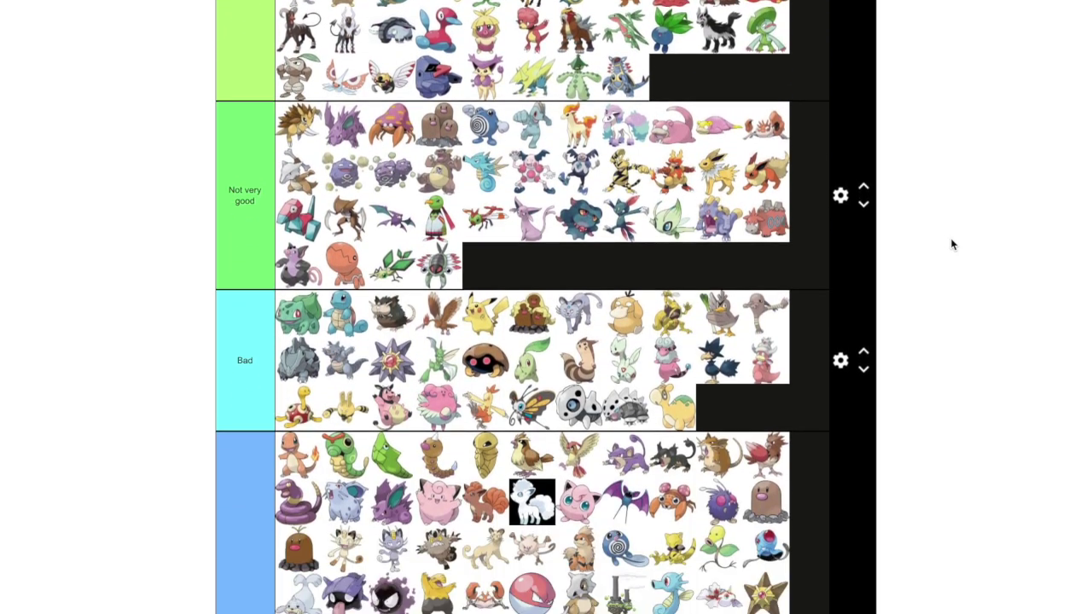
scroll(951, 244, "down", 7)
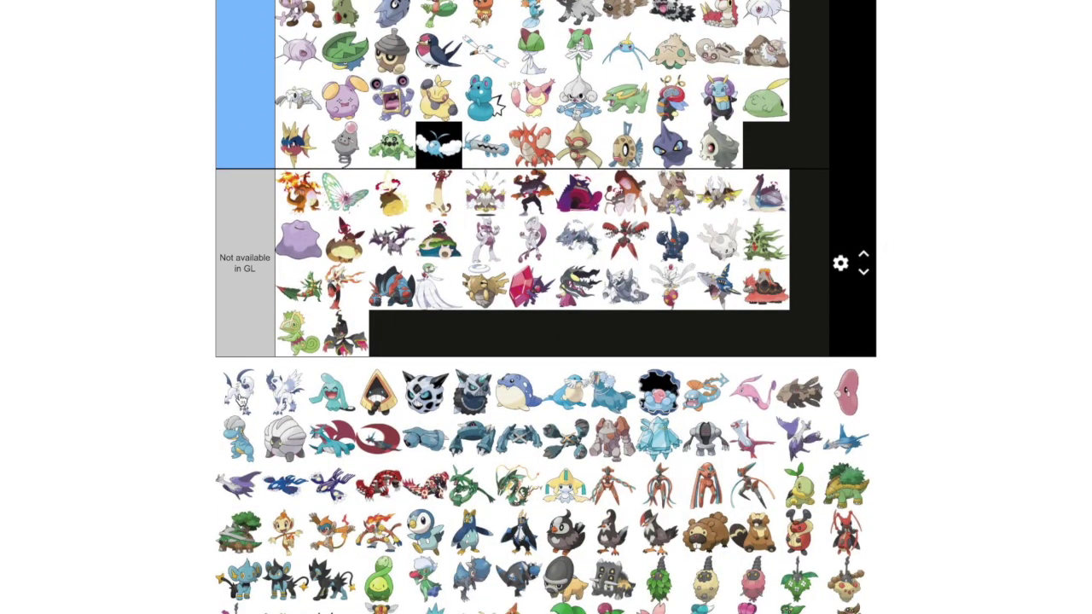
Place Absol in the last row of the Extremely spicy tier
left_click_drag(264, 401, 853, 322)
scroll(851, 321, "up", 2)
scroll(853, 322, "up", 6)
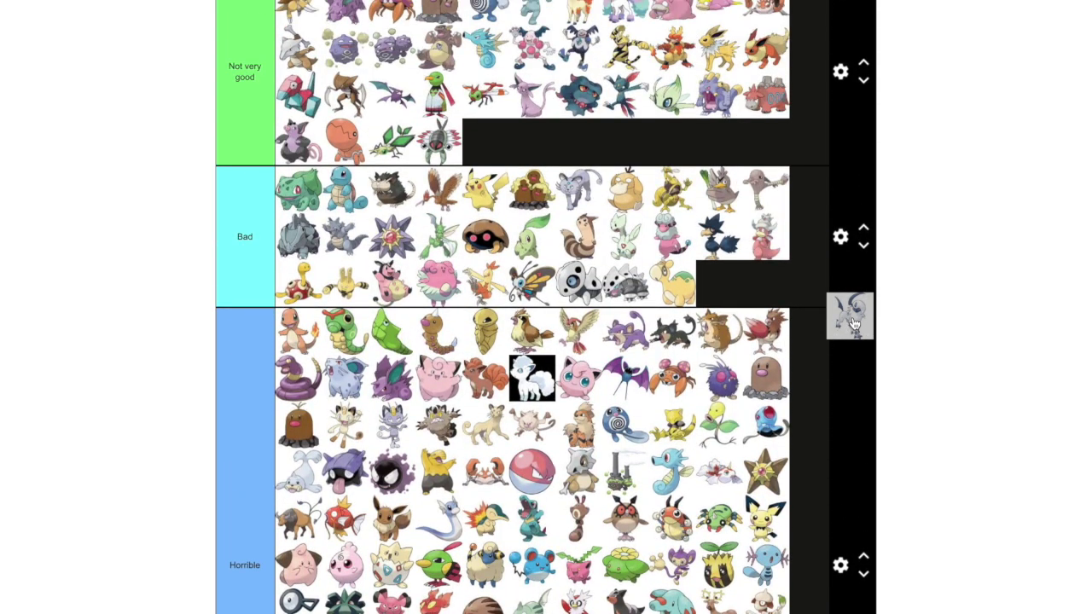
left_click_drag(853, 323, 724, 189)
scroll(832, 316, "up", 2)
scroll(824, 311, "up", 1)
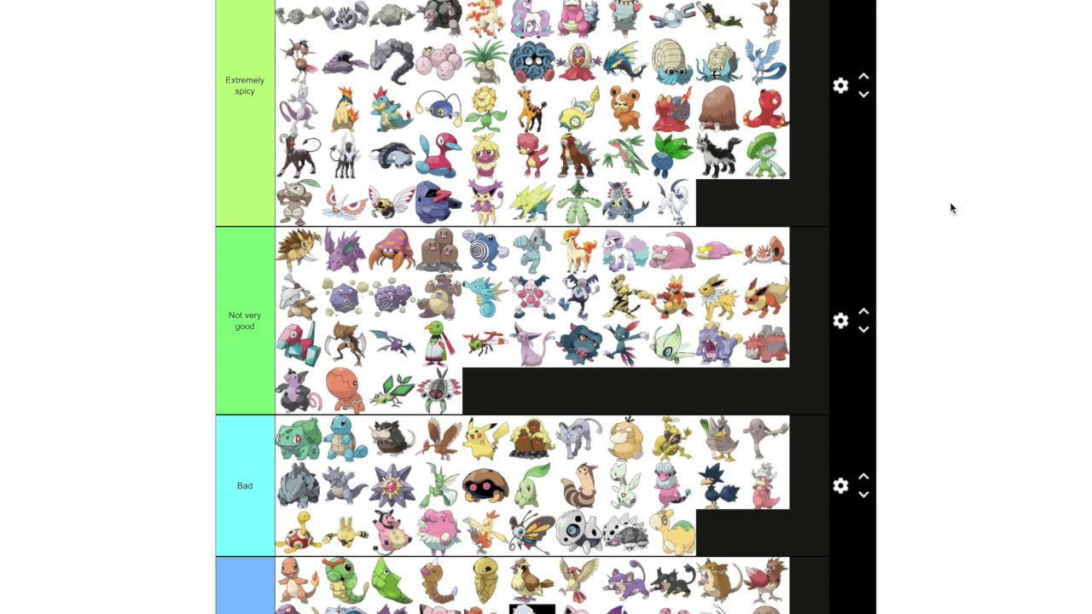
scroll(950, 204, "down", 5)
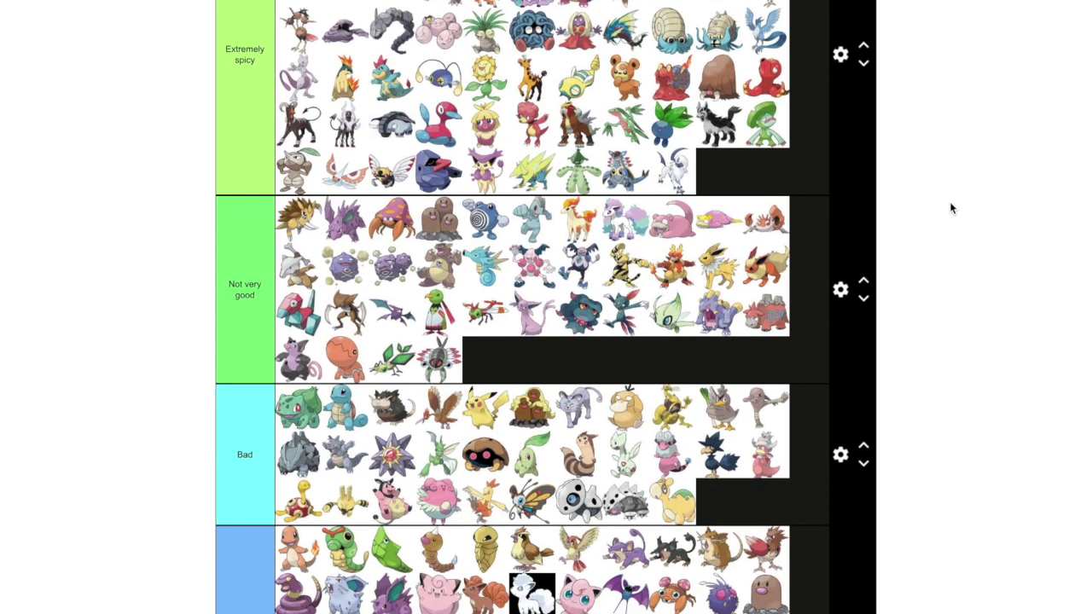
scroll(949, 201, "down", 7)
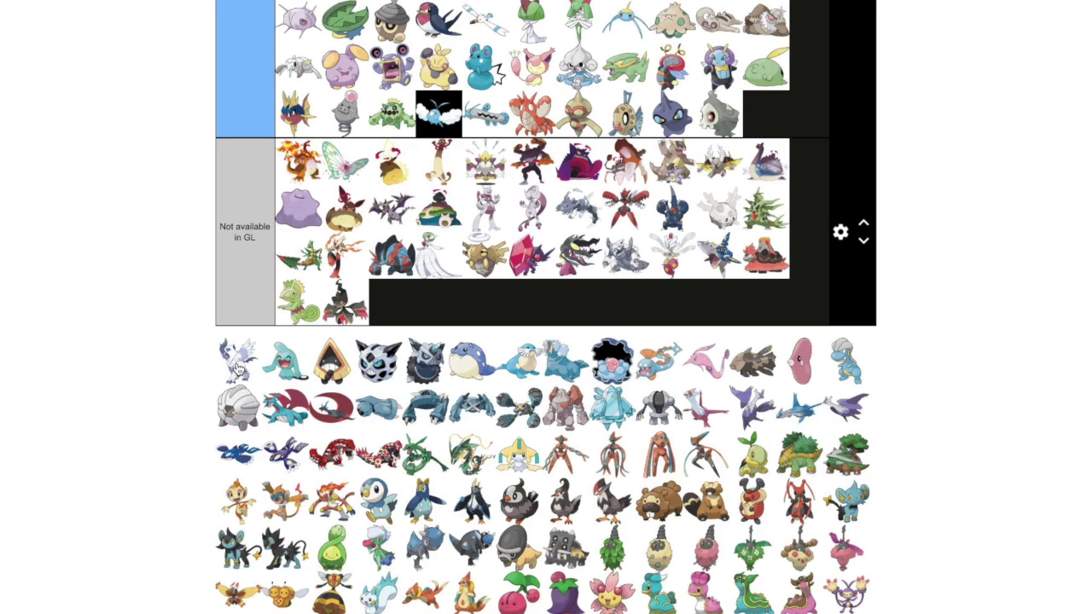
Add Mega Absol right after Absol in Extremely spicy
left_click_drag(237, 367, 759, 189)
scroll(877, 334, "up", 4)
scroll(855, 205, "up", 7)
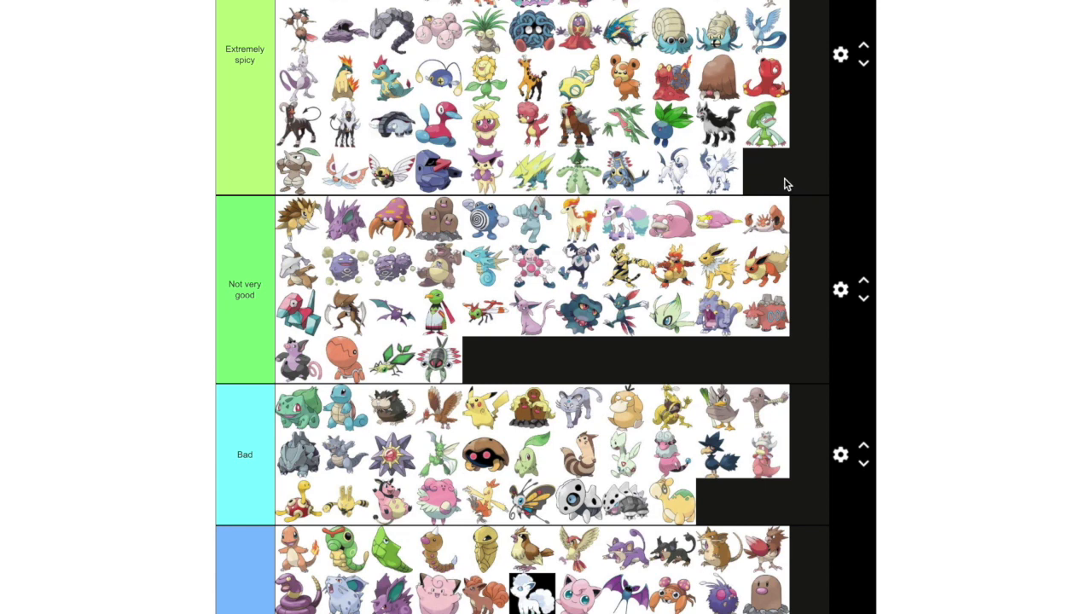
scroll(993, 157, "down", 4)
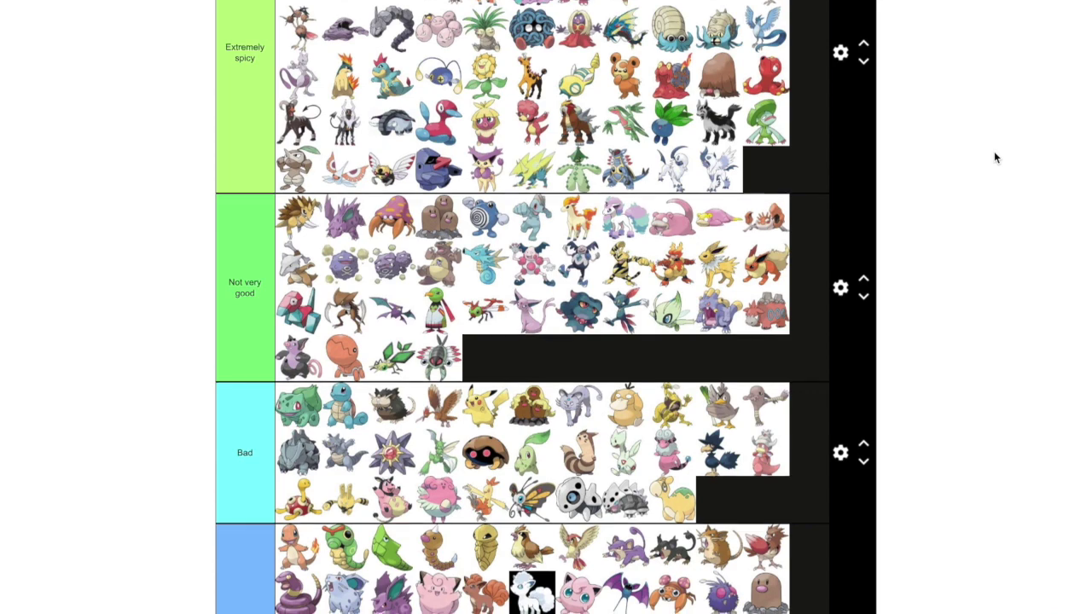
scroll(994, 157, "down", 5)
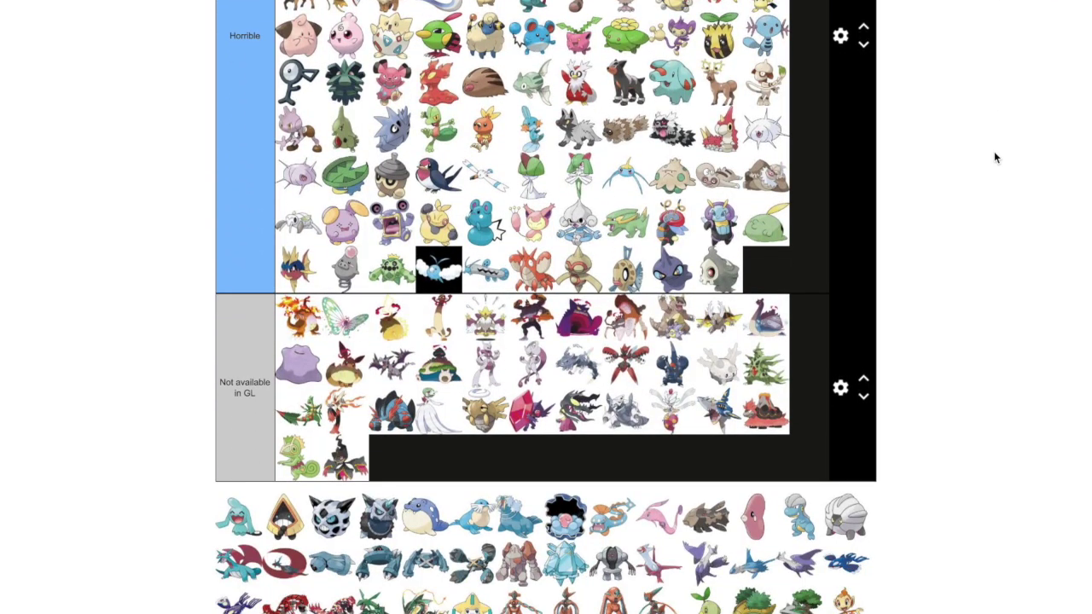
scroll(993, 157, "down", 2)
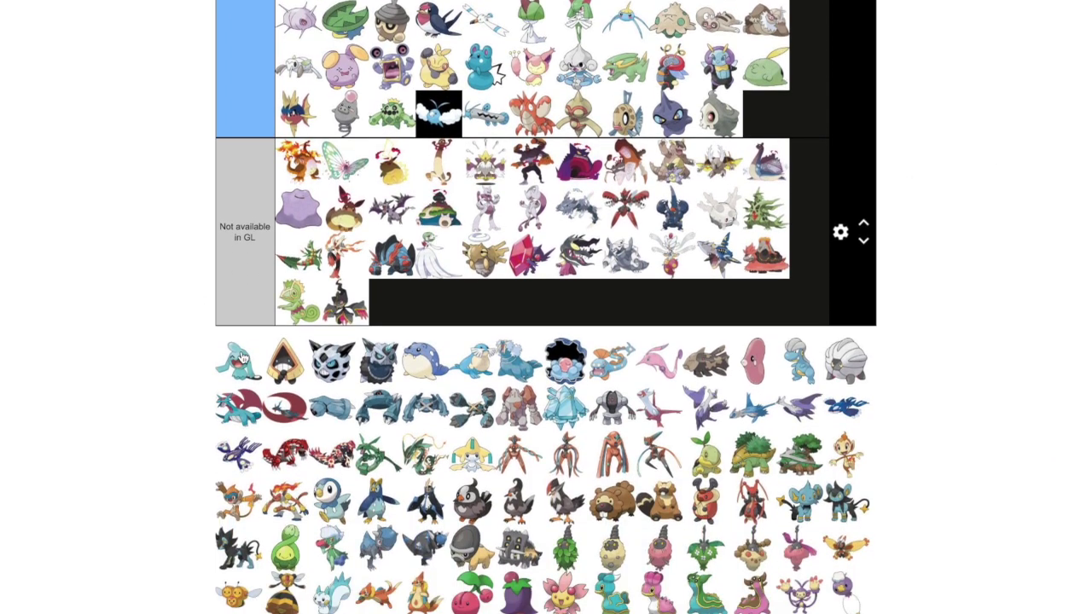
Place Wooper and Snorunt in Horrible and move Glalie up into Spicy
left_click_drag(243, 358, 765, 114)
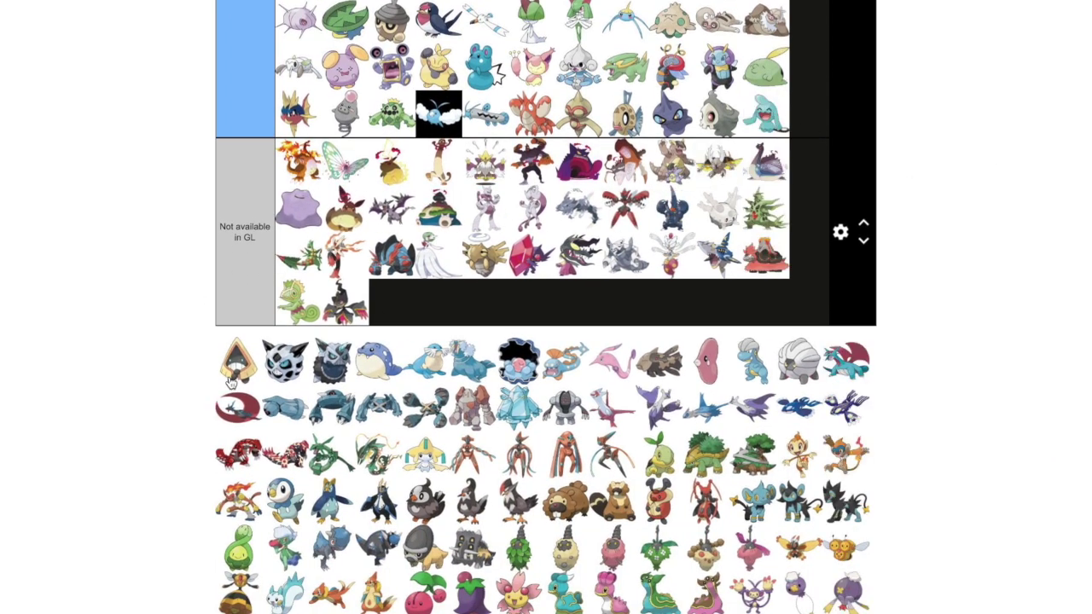
left_click_drag(230, 382, 294, 181)
left_click_drag(238, 407, 767, 175)
scroll(918, 239, "up", 5)
scroll(964, 189, "up", 15)
scroll(964, 192, "up", 2)
scroll(968, 190, "up", 1)
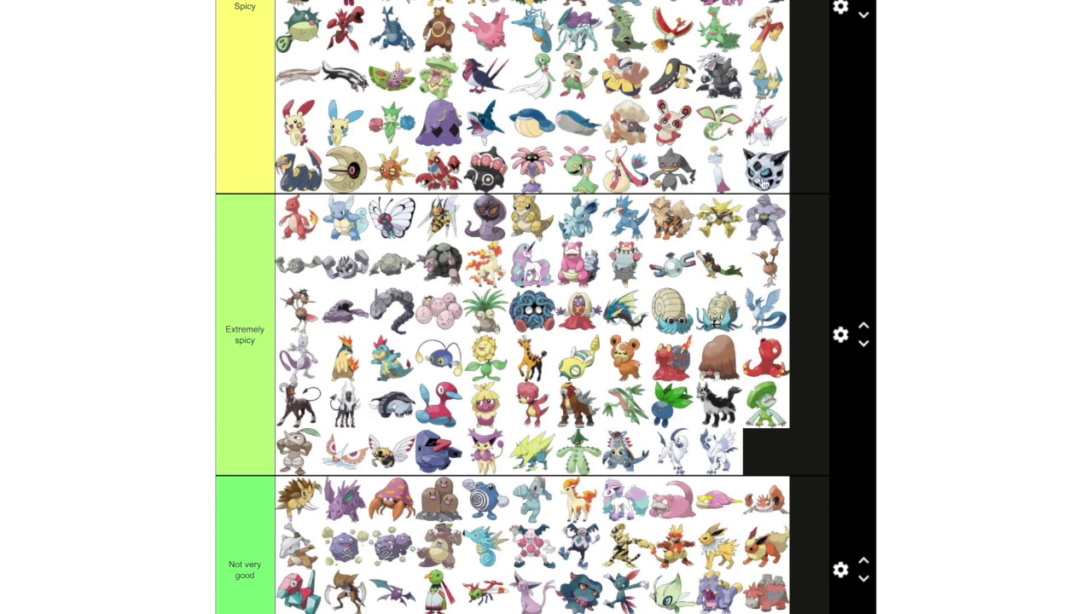
scroll(897, 137, "down", 1)
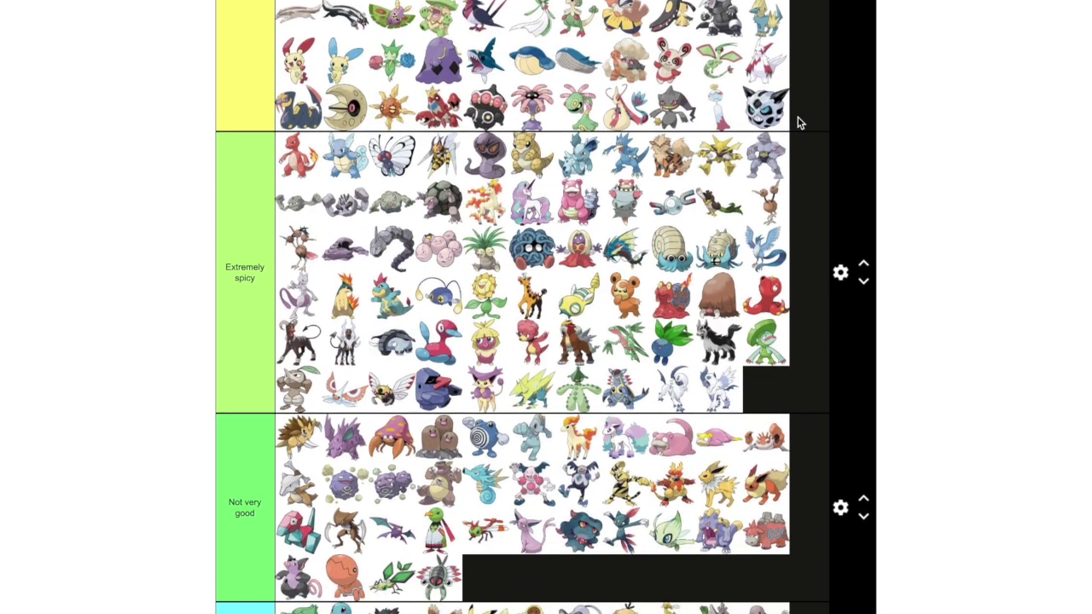
scroll(854, 113, "down", 7)
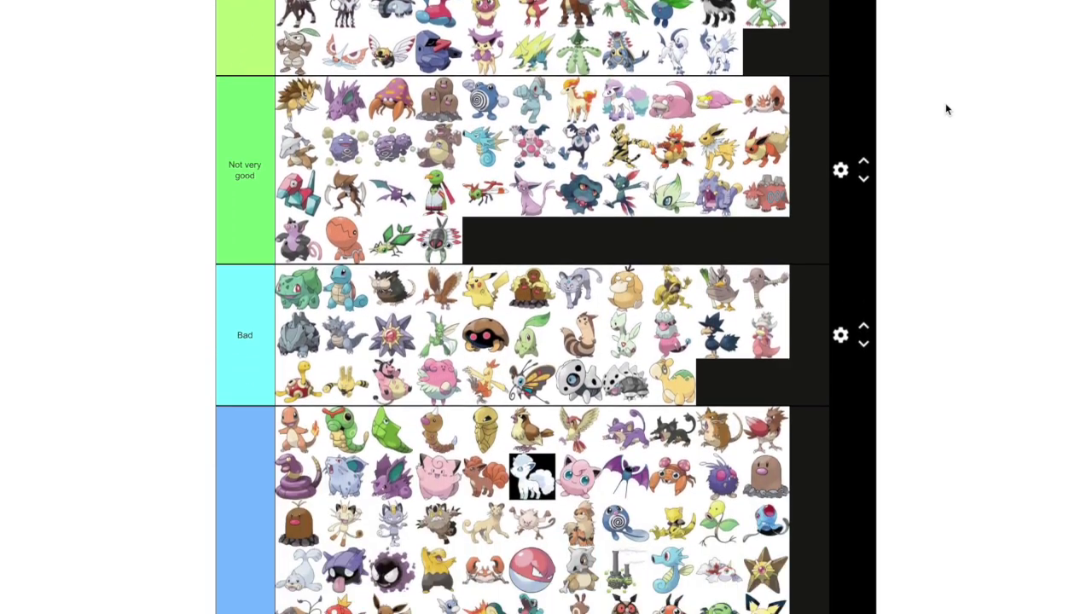
scroll(800, 170, "down", 2)
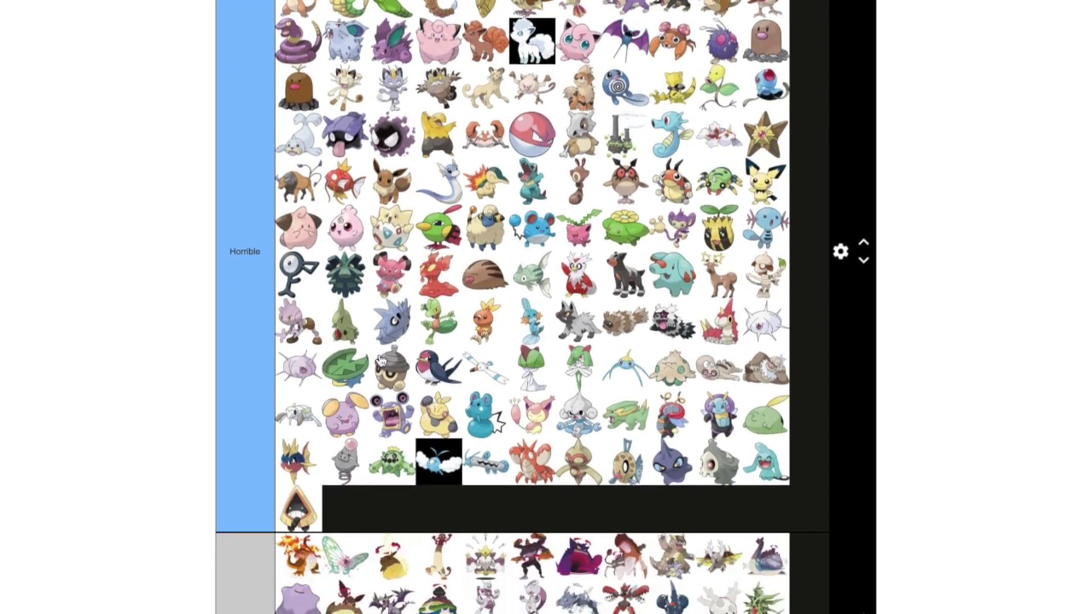
scroll(381, 362, "down", 4)
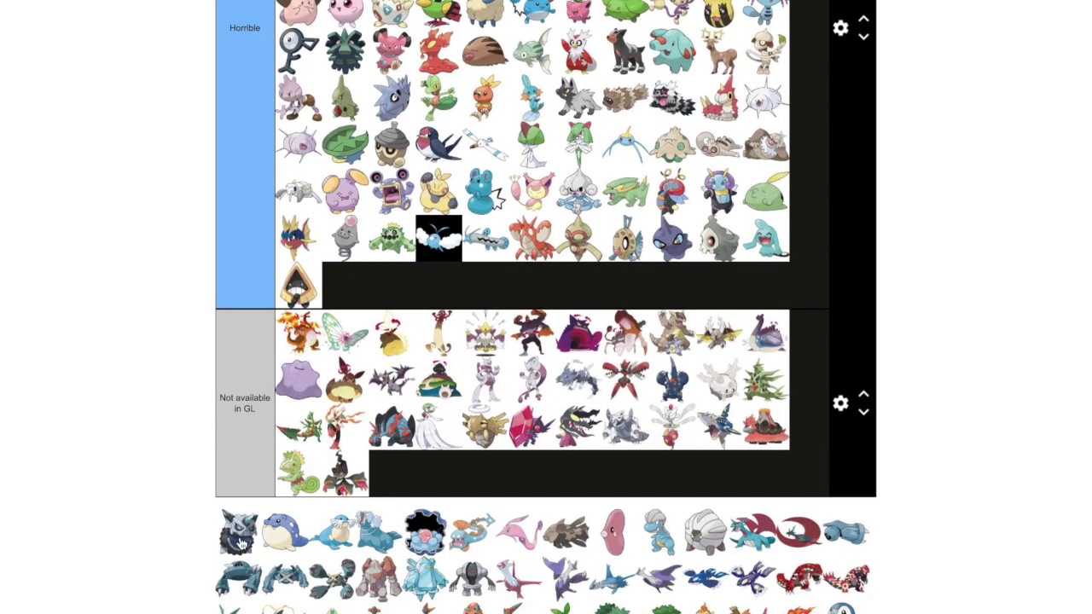
Put Mega Glalie in Not available in GL, Spheal in Horrible, and Sealeo in Kinda meta
left_click_drag(241, 543, 418, 478)
left_click_drag(247, 532, 401, 297)
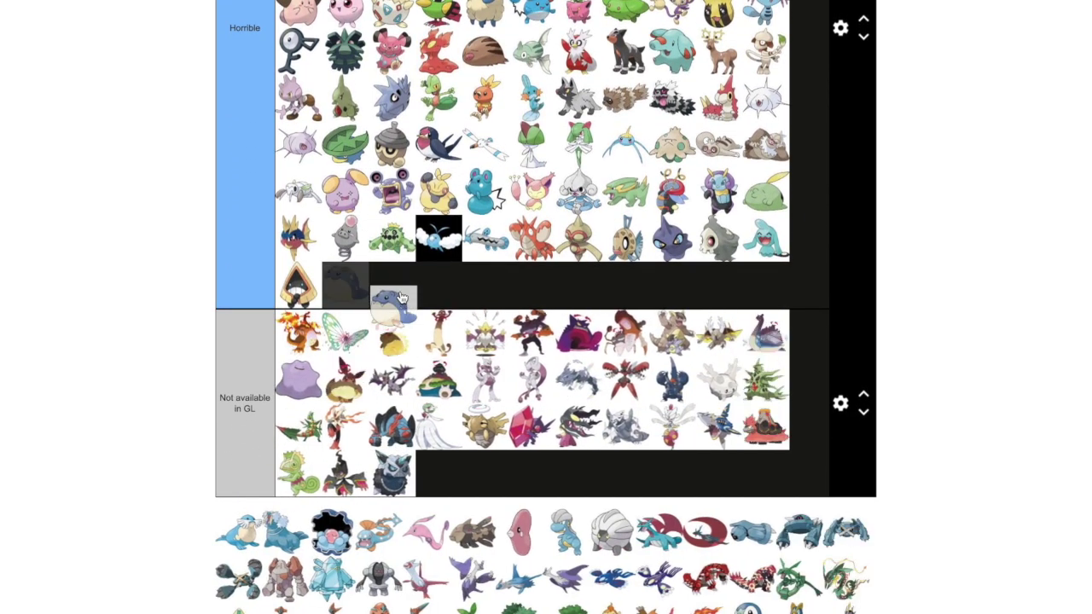
left_click_drag(260, 533, 987, 258)
scroll(933, 267, "up", 3)
Confirm Sealeo sits in the Kinda meta tier and return to the pool
scroll(929, 297, "up", 9)
scroll(975, 261, "up", 5)
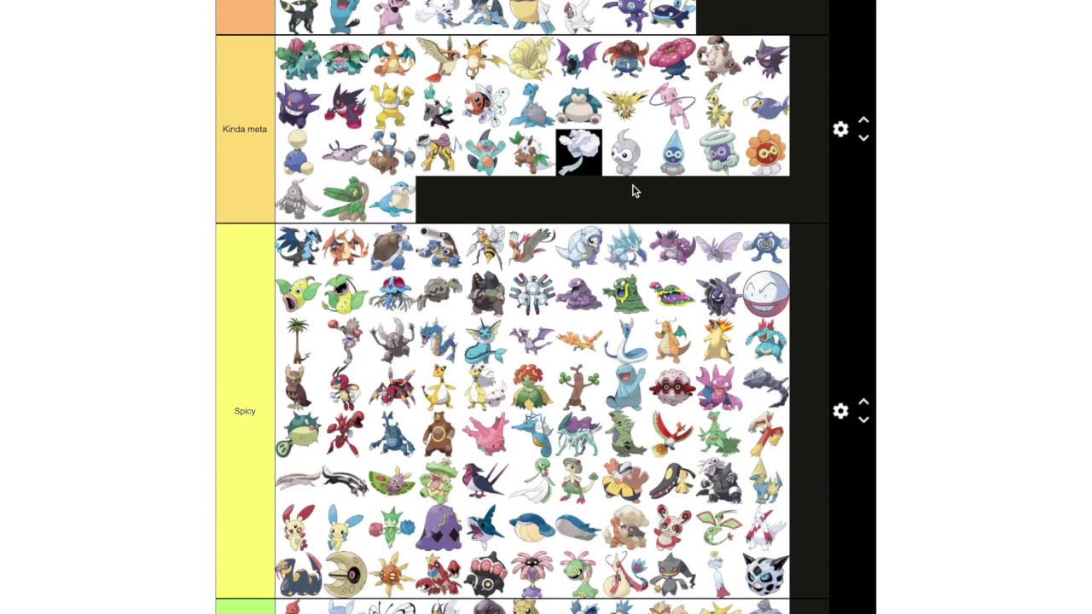
scroll(986, 170, "down", 1)
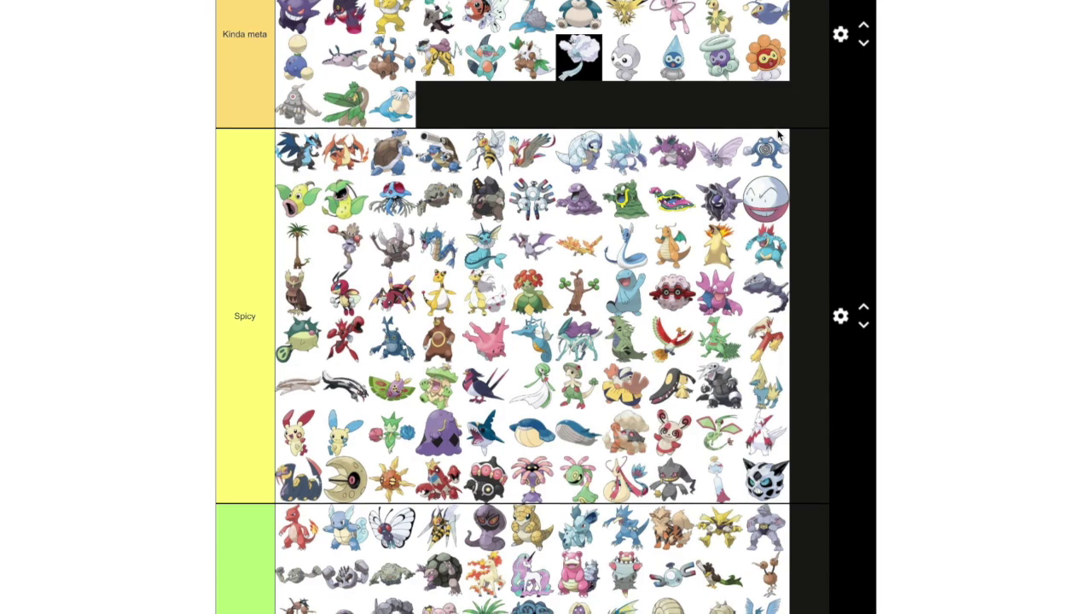
scroll(865, 122, "down", 18)
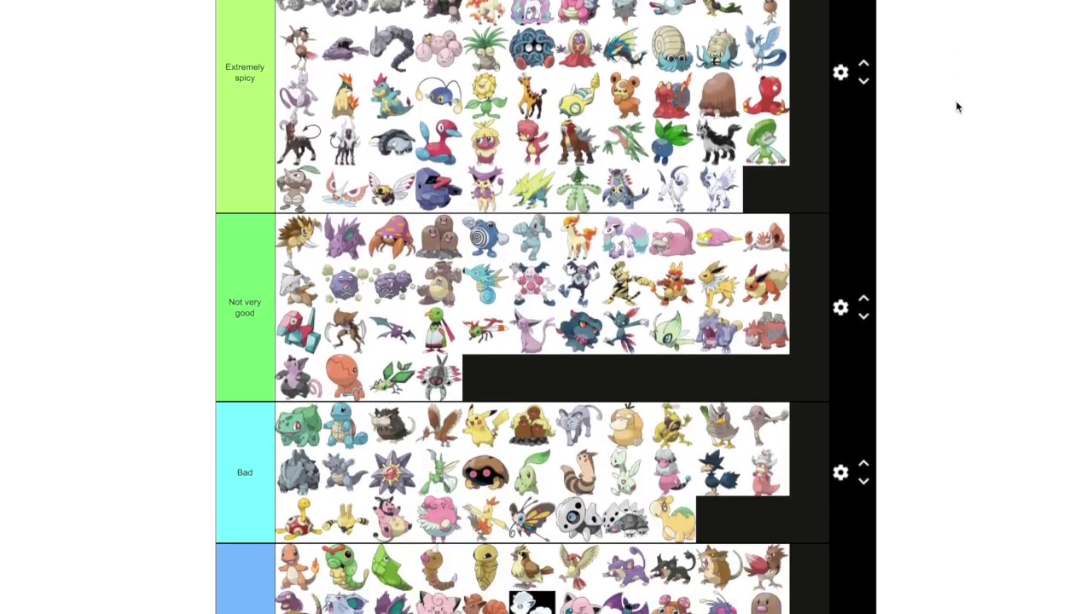
scroll(956, 107, "down", 20)
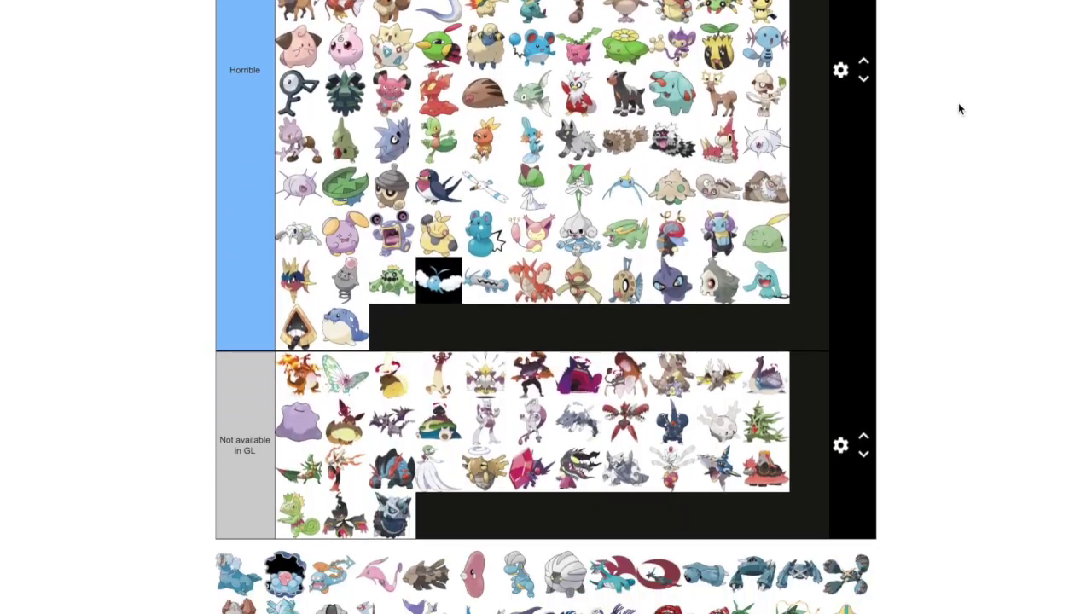
scroll(958, 108, "down", 4)
Rank Walrein in a new Spicy row, then pick up Clamperl from the pool
left_click_drag(235, 437, 811, 334)
scroll(980, 165, "up", 9)
scroll(981, 162, "up", 20)
scroll(892, 245, "up", 2)
scroll(892, 244, "up", 6)
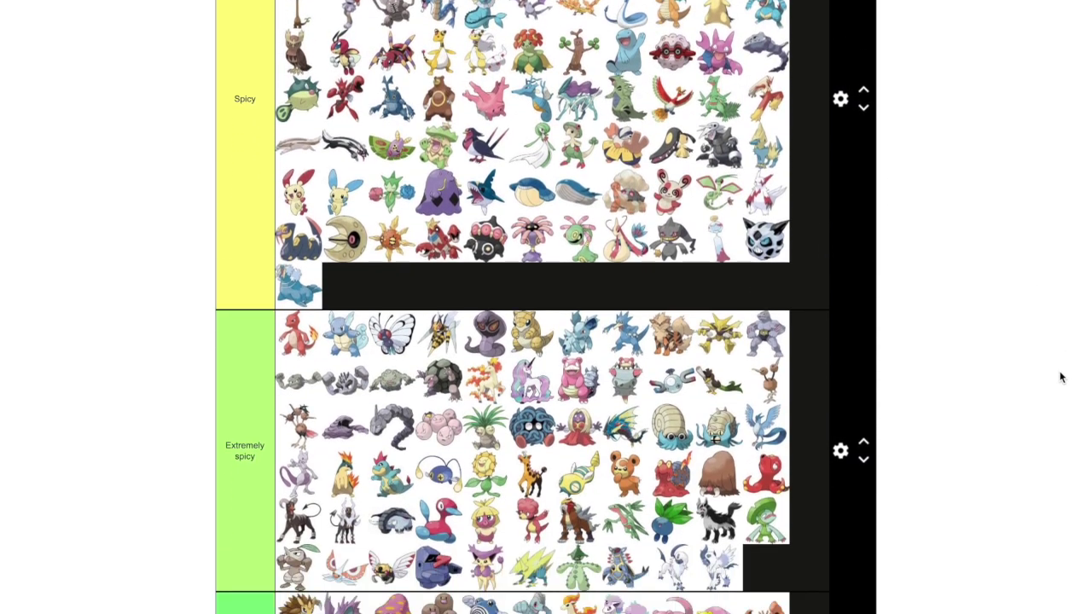
scroll(1060, 377, "down", 8)
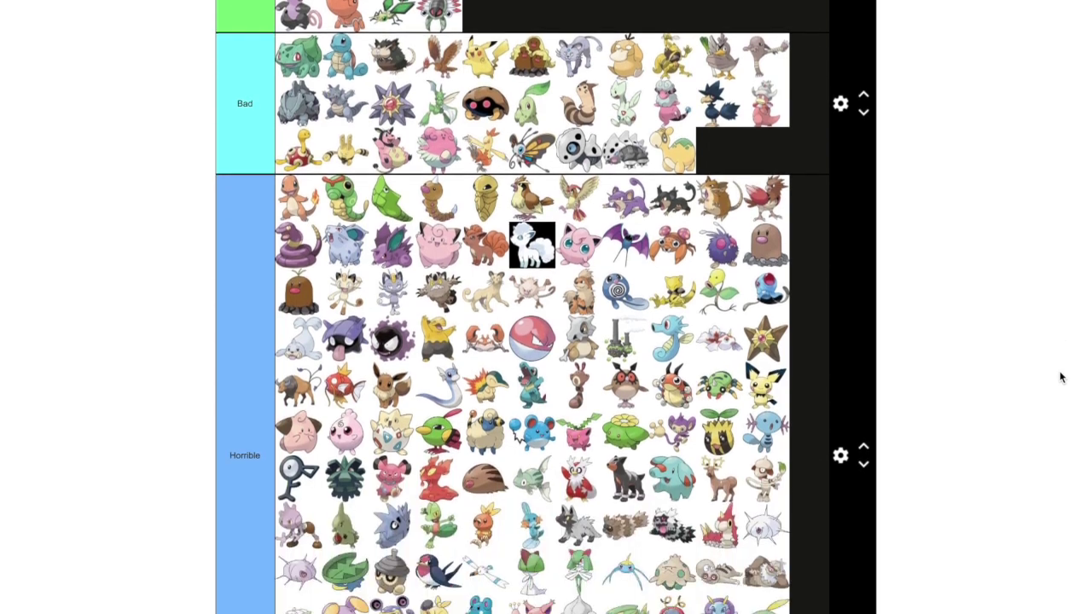
scroll(1060, 377, "down", 7)
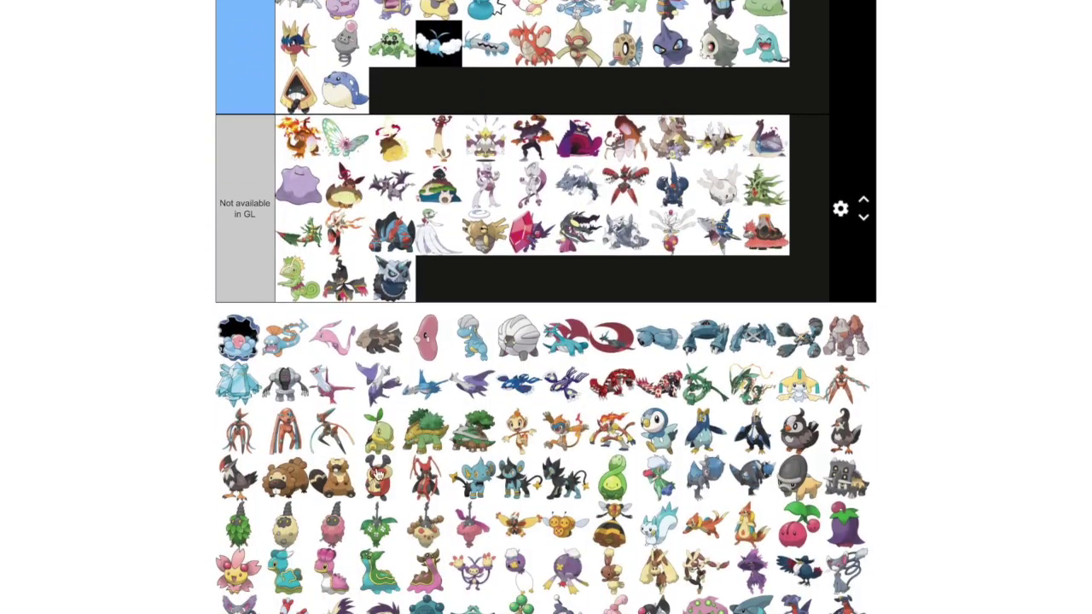
scroll(378, 475, "up", 2)
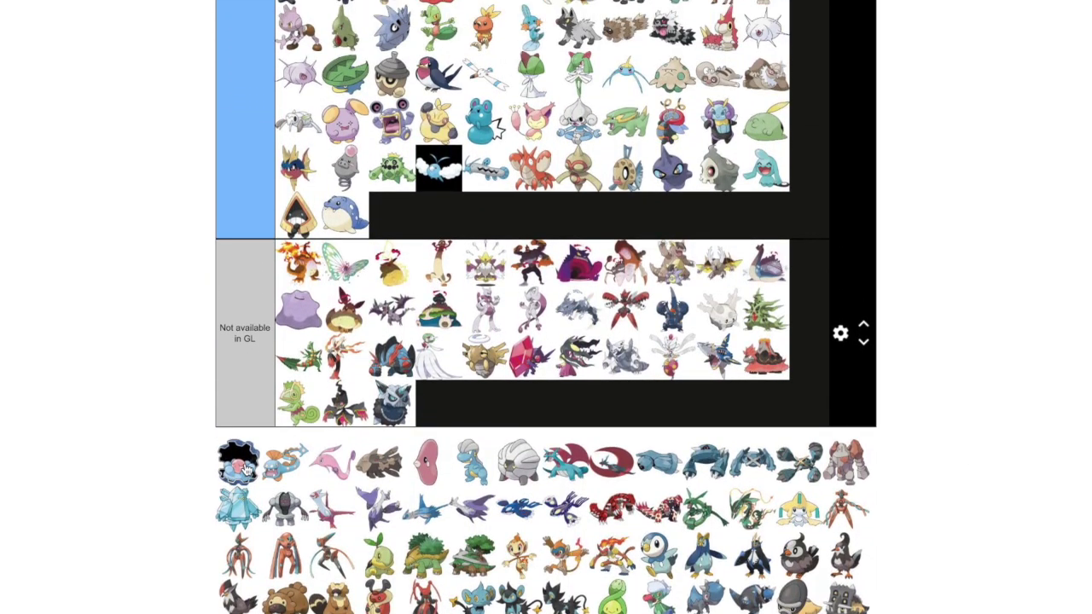
left_click_drag(246, 468, 437, 329)
Carry pool Pokémon up toward the Spicy tier, scrolling between the pool and the tiers
scroll(480, 223, "up", 6)
left_click_drag(482, 225, 820, 225)
scroll(820, 225, "up", 2)
scroll(821, 224, "up", 3)
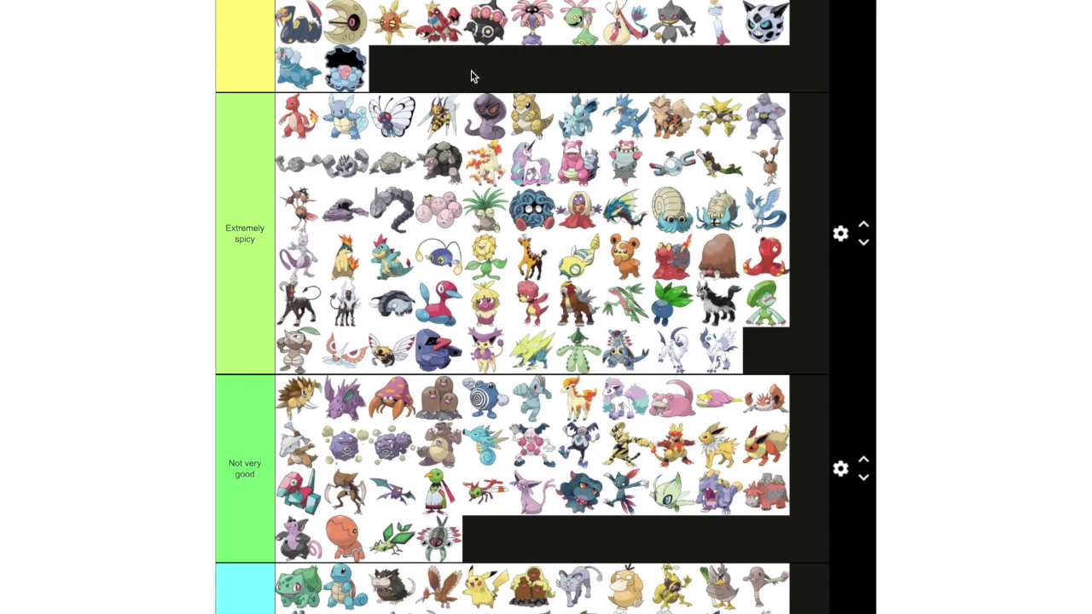
scroll(473, 76, "up", 3)
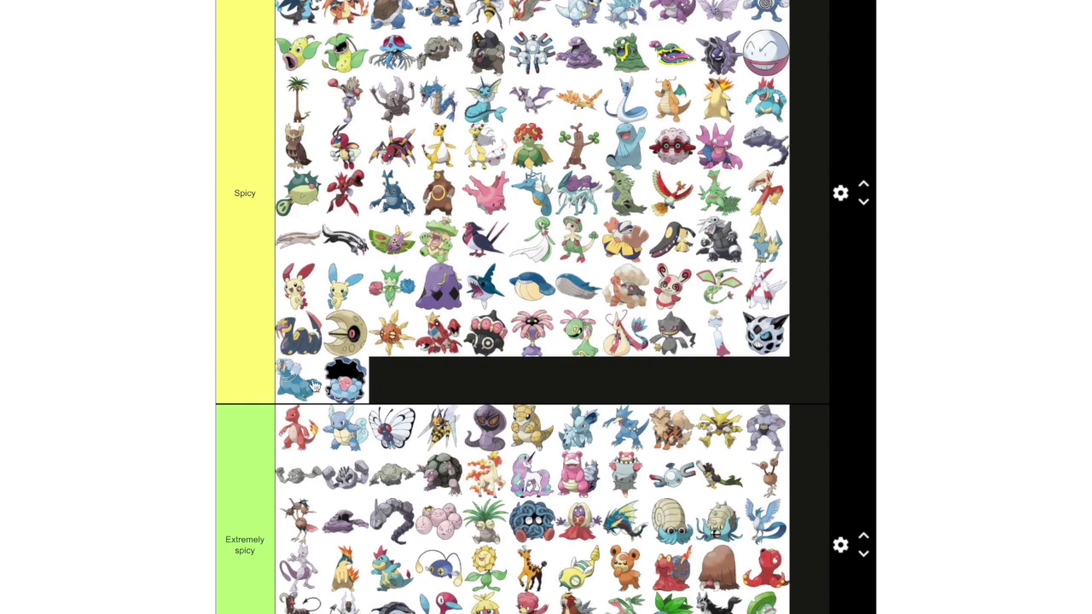
scroll(490, 318, "down", 6)
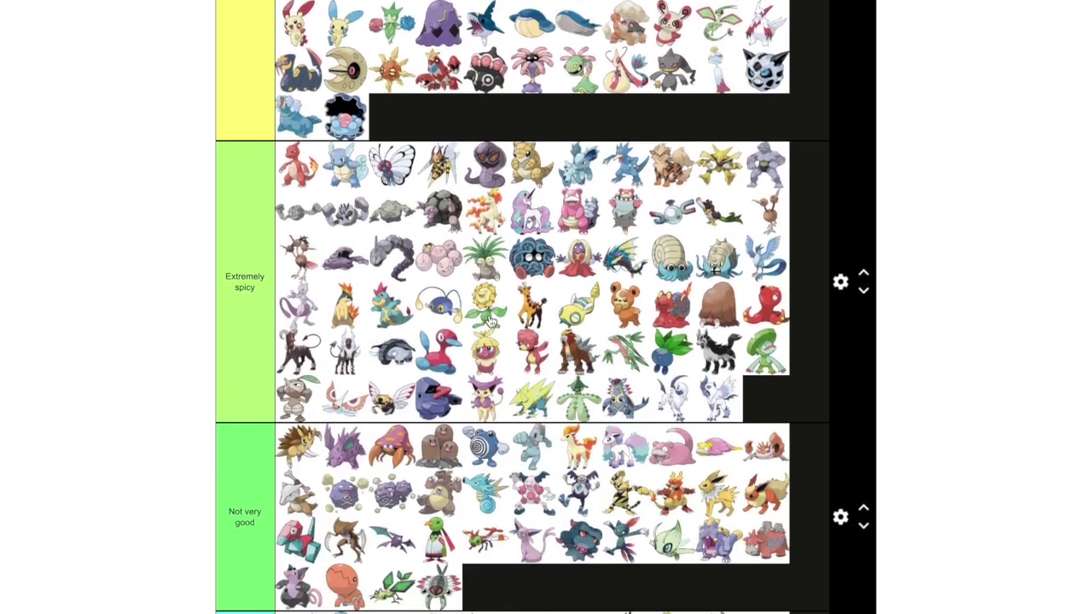
scroll(490, 317, "down", 8)
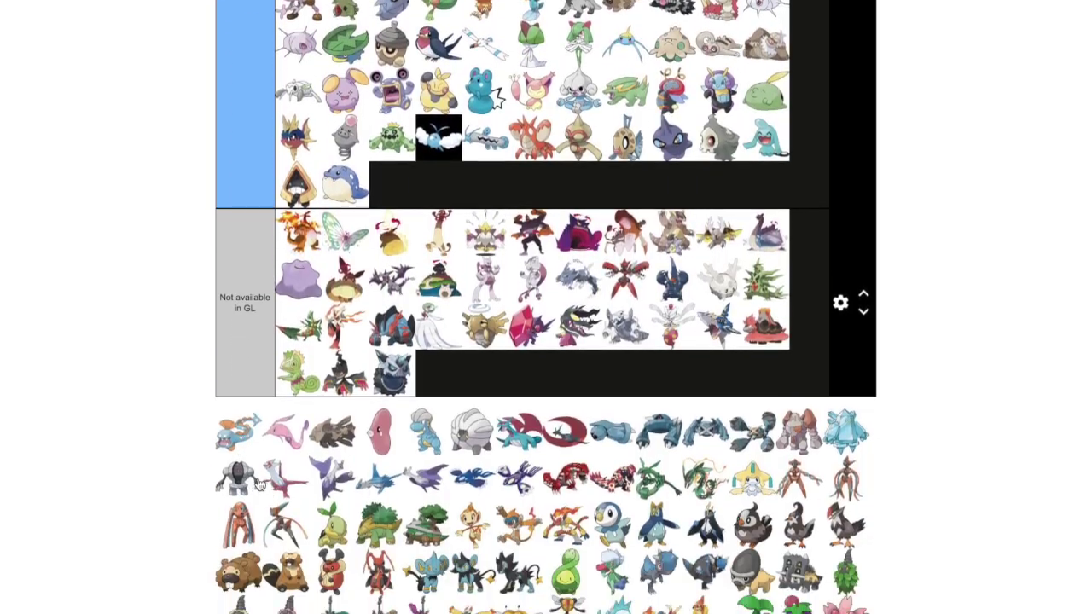
left_click_drag(239, 431, 768, 295)
scroll(522, 351, "up", 1)
scroll(594, 300, "up", 2)
scroll(835, 244, "up", 6)
scroll(1008, 302, "down", 4)
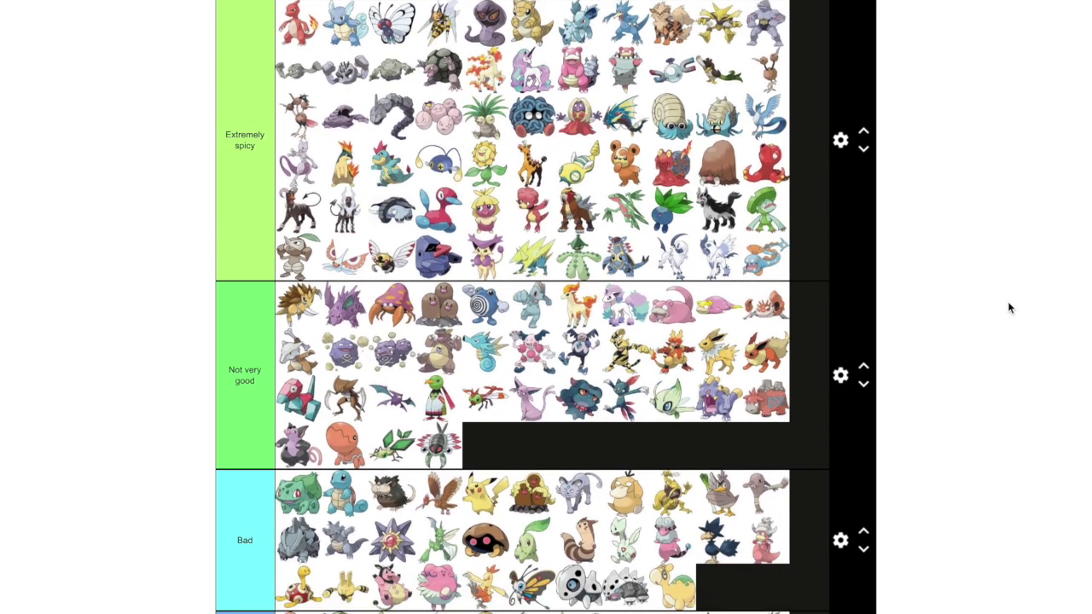
scroll(1009, 307, "down", 7)
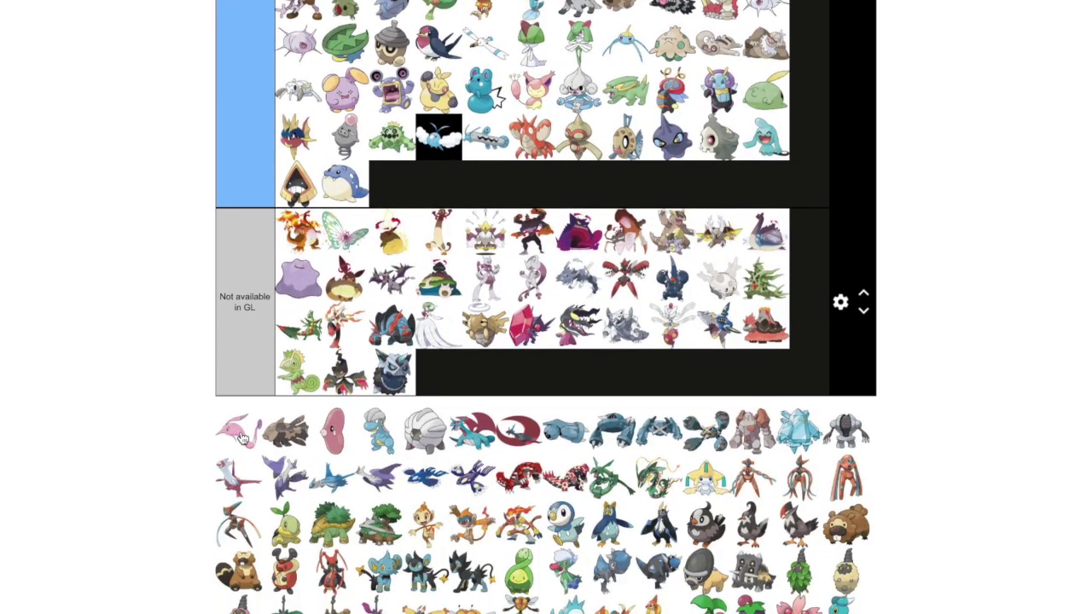
scroll(705, 343, "up", 3)
left_click_drag(242, 437, 743, 386)
Carry Relicanth from the unranked pool up into the Spicy tier
scroll(723, 379, "up", 4)
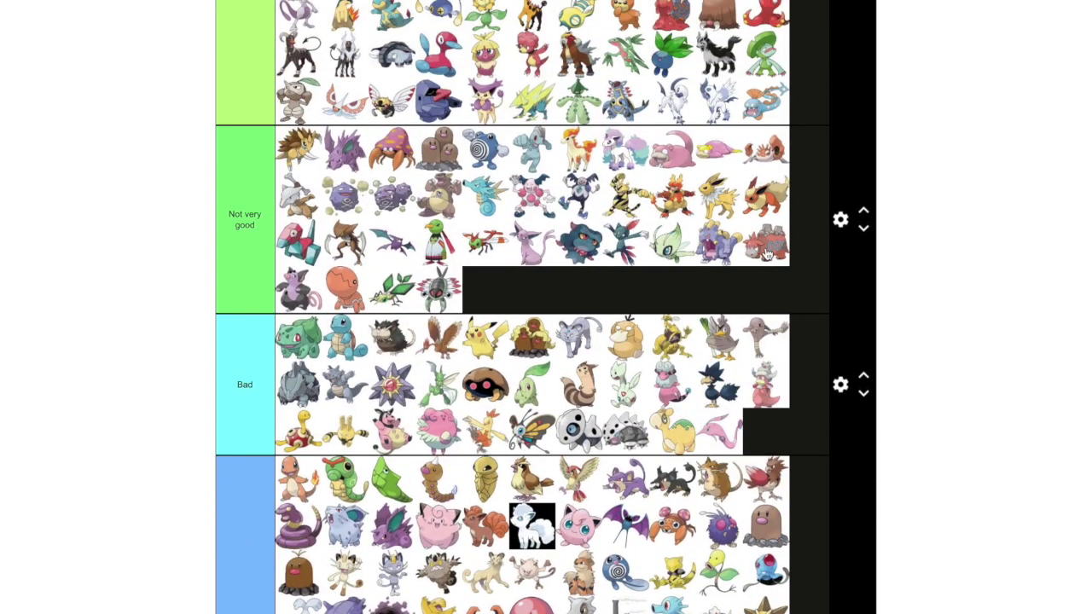
scroll(771, 145, "up", 1)
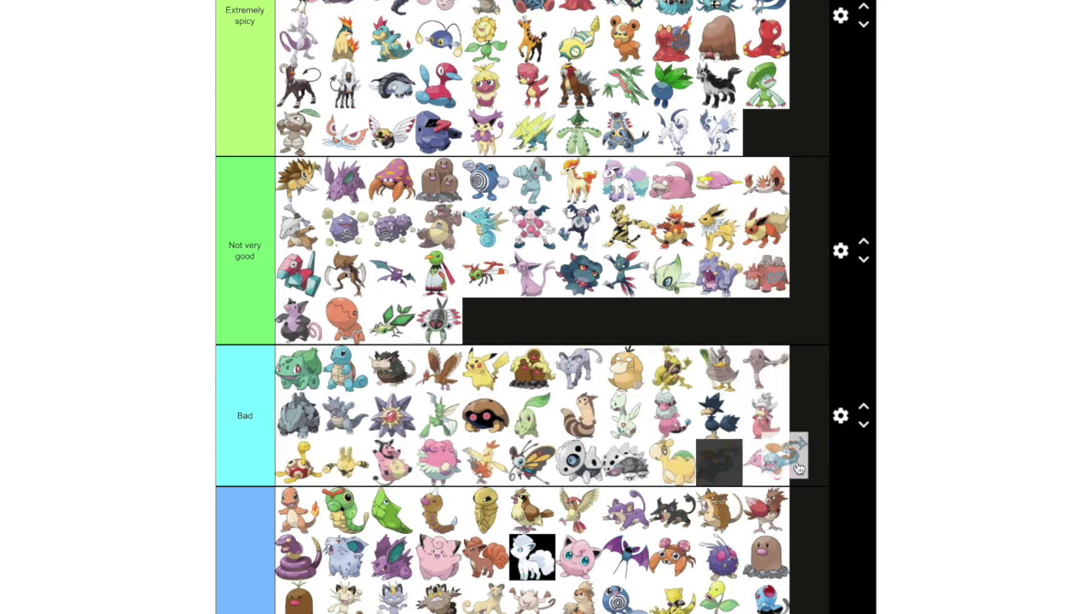
scroll(984, 485, "down", 6)
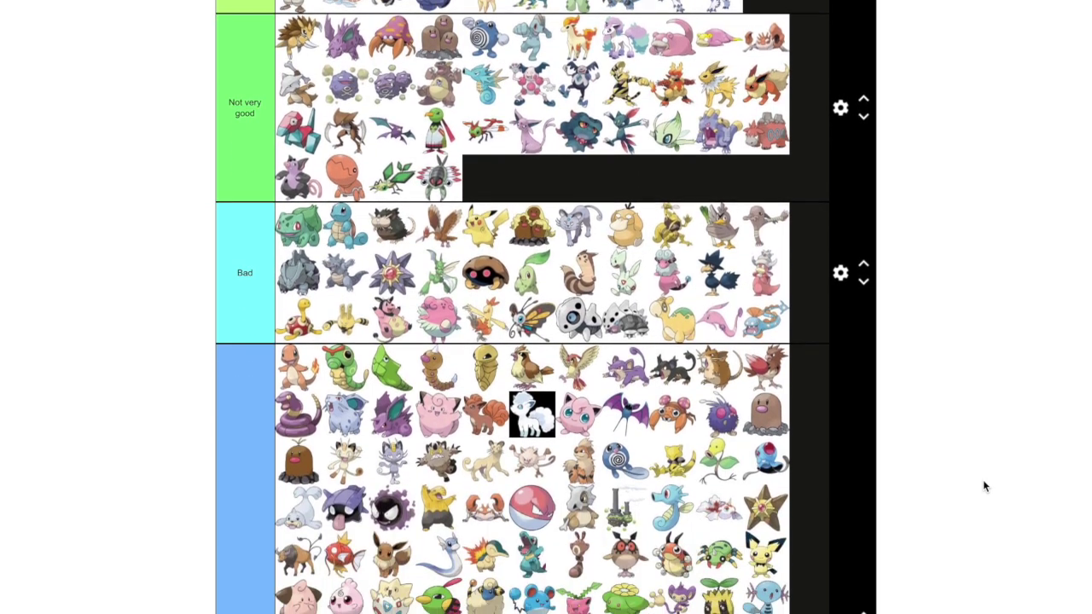
scroll(984, 486, "down", 4)
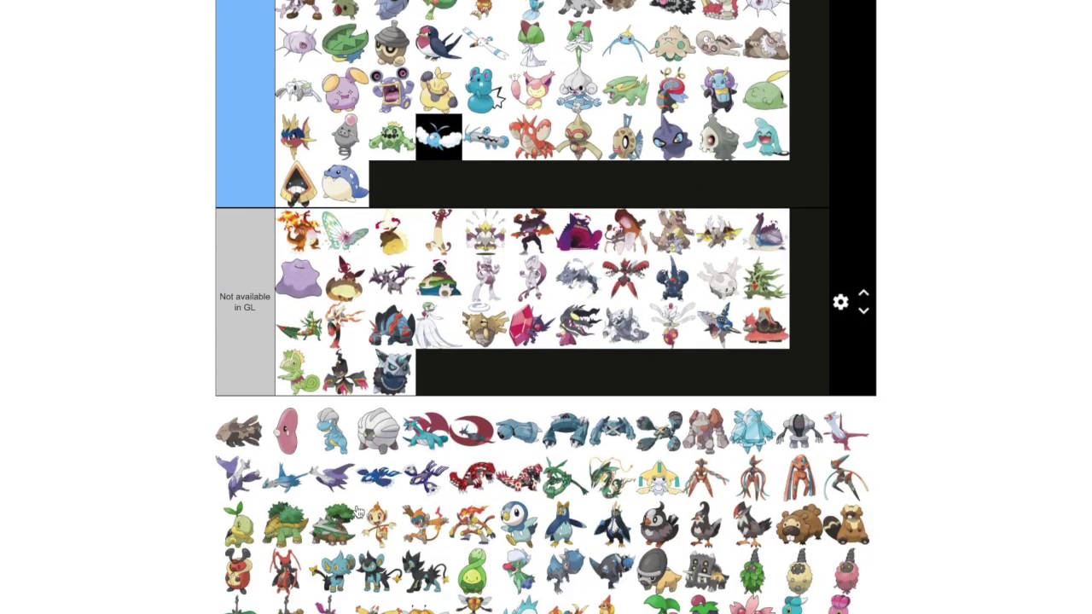
scroll(962, 378, "up", 3)
left_click_drag(602, 420, 555, 130)
Put Luvdisc and then Bagon at the end of the Horrible tier
scroll(954, 373, "up", 7)
scroll(953, 374, "up", 1)
scroll(777, 289, "up", 2)
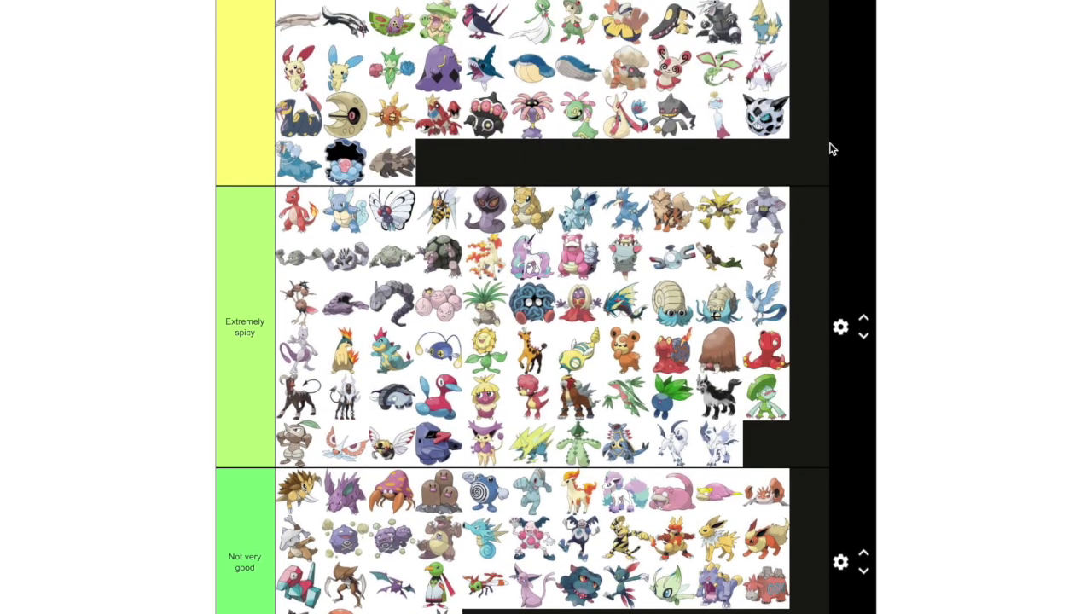
scroll(966, 150, "down", 6)
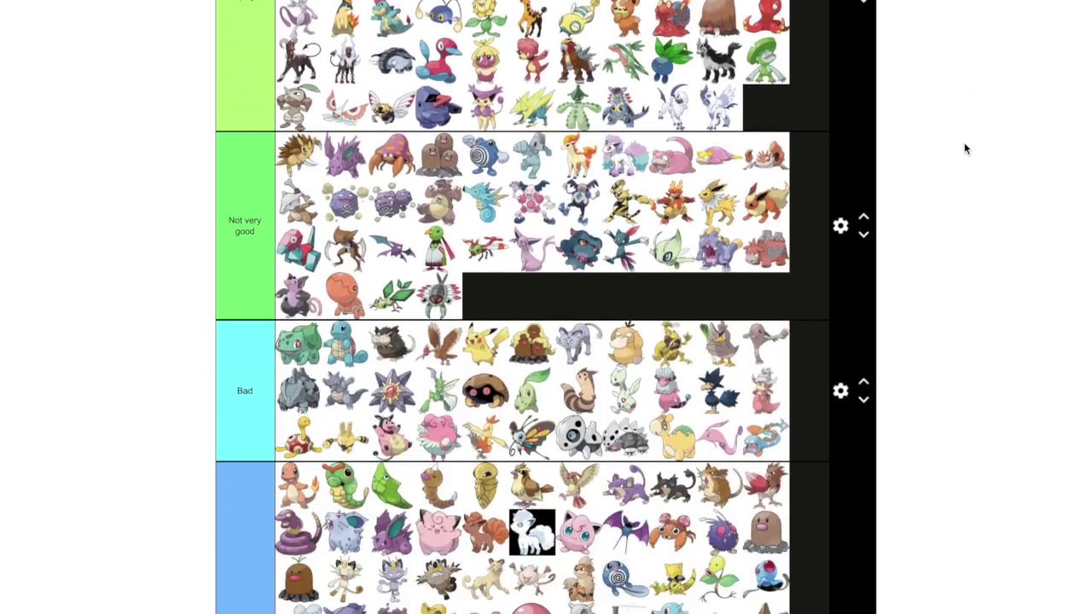
scroll(965, 149, "down", 8)
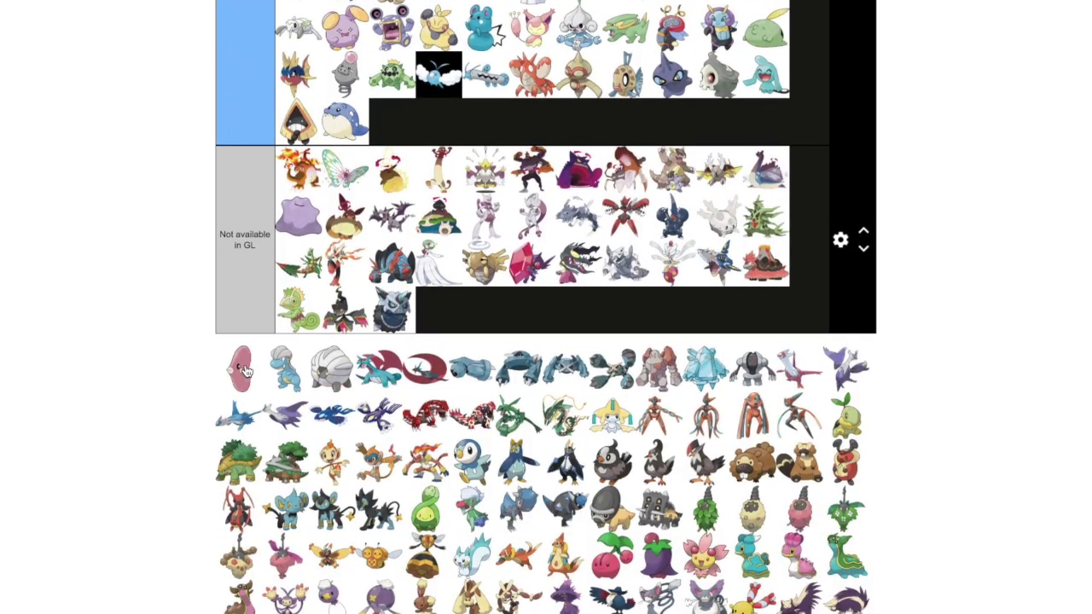
left_click_drag(243, 370, 392, 121)
left_click_drag(237, 368, 439, 120)
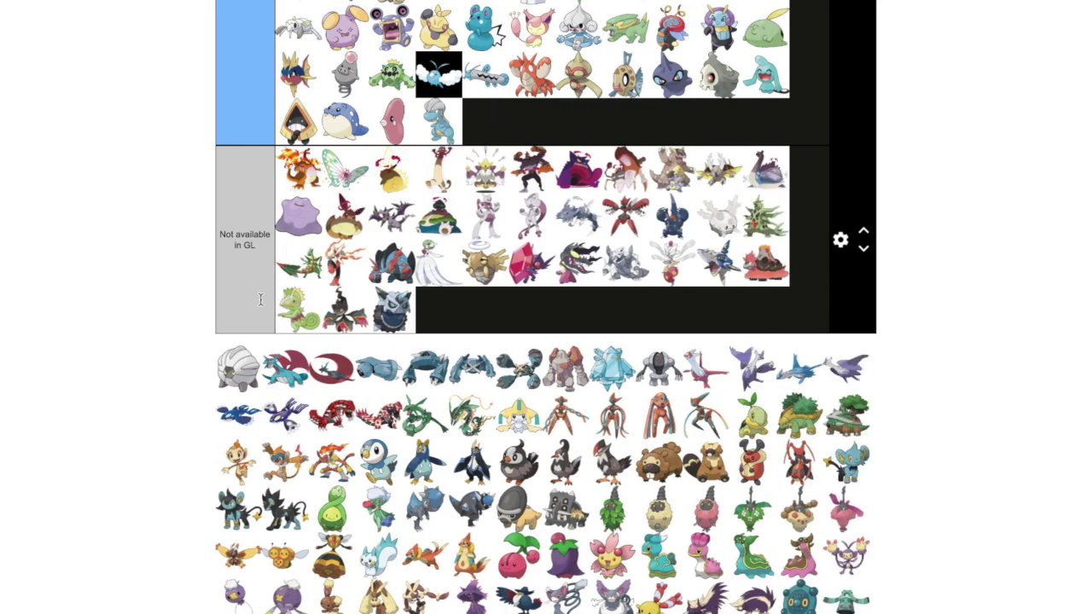
Carry the next pool Pokémon, Shelgon, up toward the Spicy tier
left_click_drag(228, 372, 700, 480)
scroll(996, 263, "up", 4)
scroll(994, 266, "up", 15)
scroll(999, 261, "up", 6)
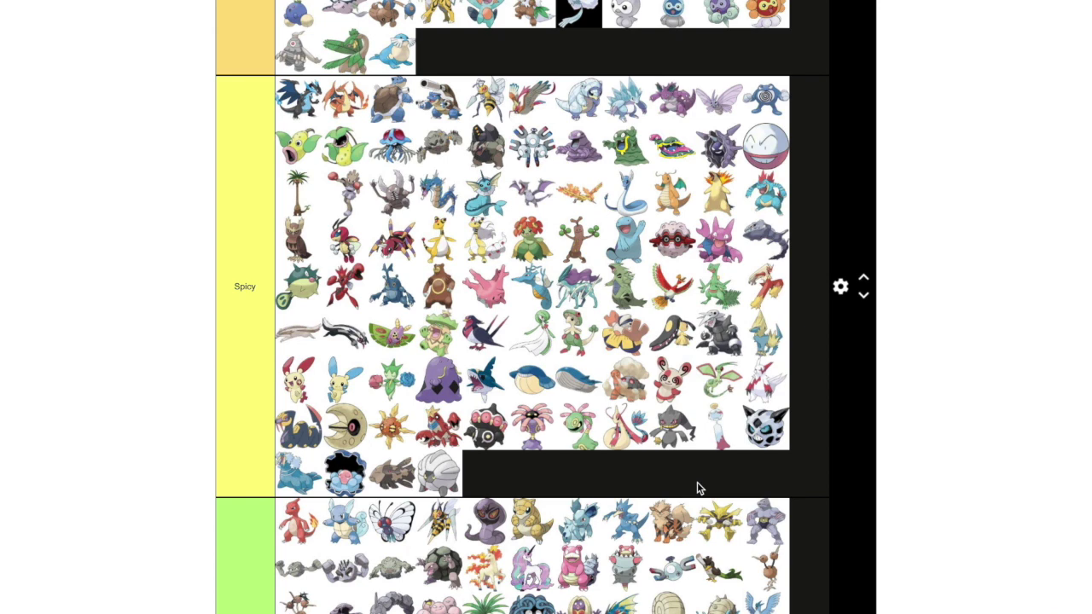
scroll(947, 441, "down", 1)
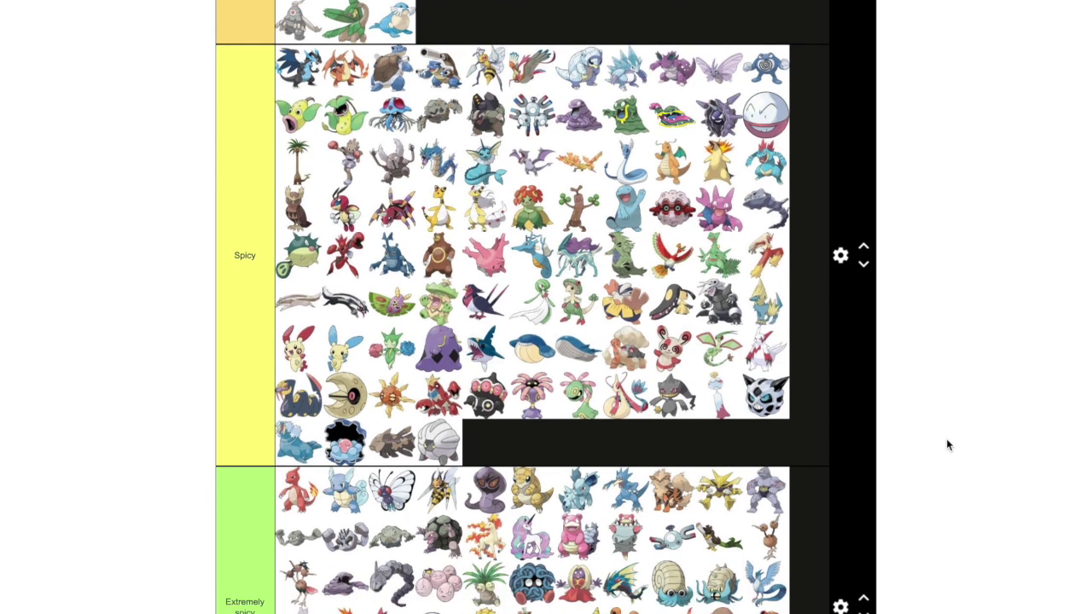
scroll(580, 429, "down", 5)
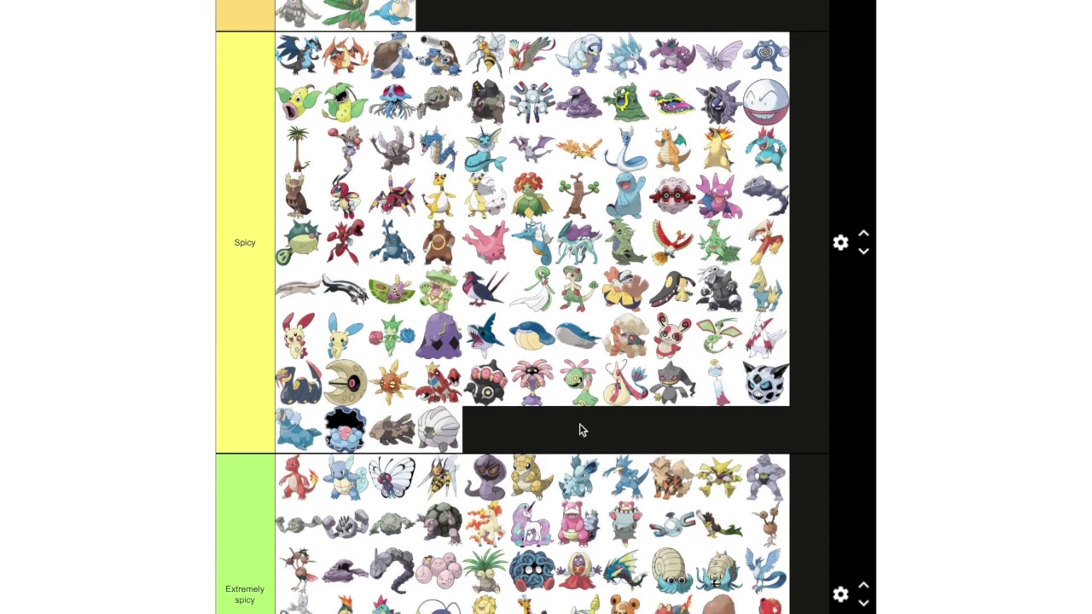
scroll(580, 429, "down", 9)
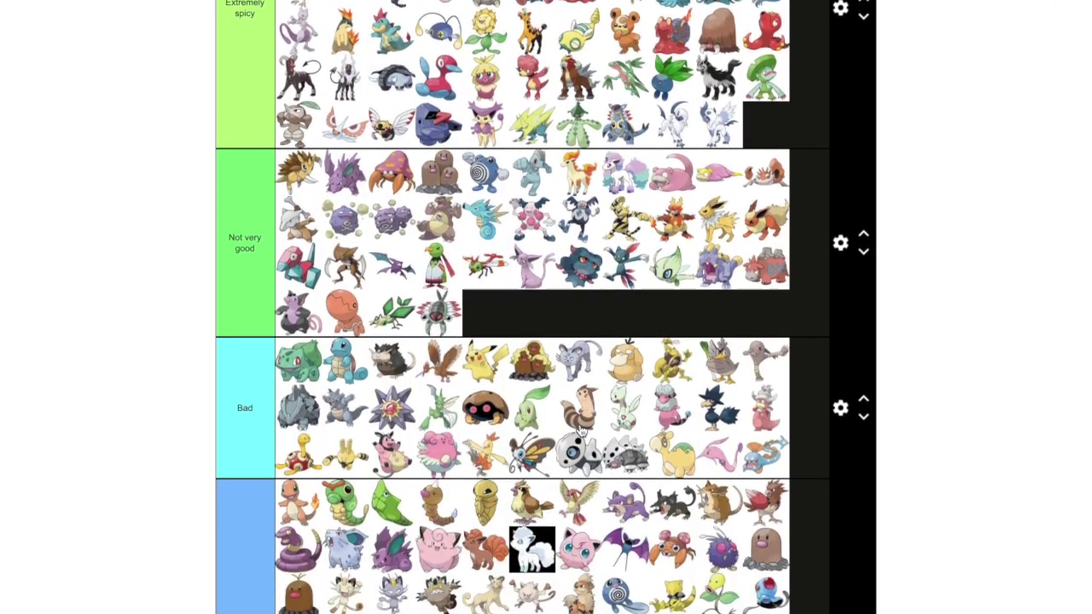
scroll(386, 491, "down", 1)
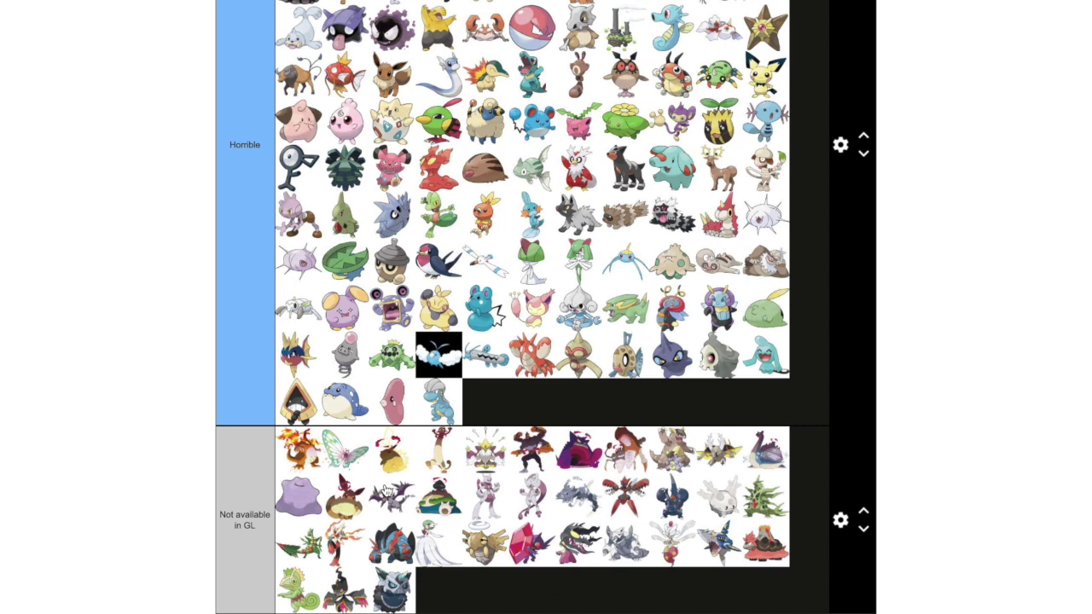
scroll(385, 491, "down", 2)
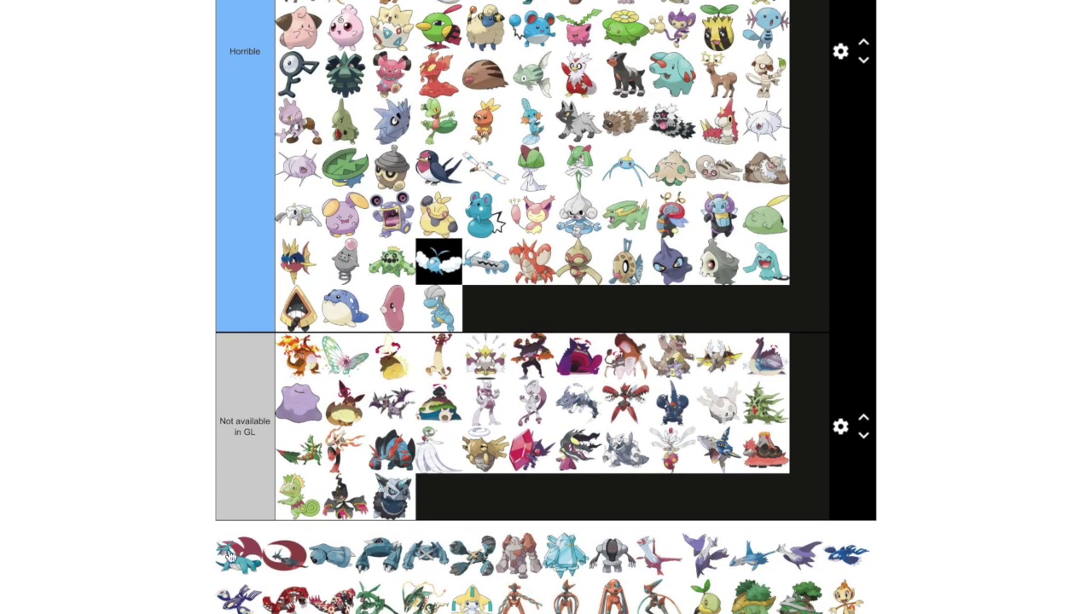
Lift Salamence up into the Extremely spicy tier
left_click_drag(229, 554, 776, 350)
scroll(982, 366, "up", 2)
scroll(981, 367, "up", 15)
scroll(980, 367, "up", 5)
scroll(980, 367, "down", 4)
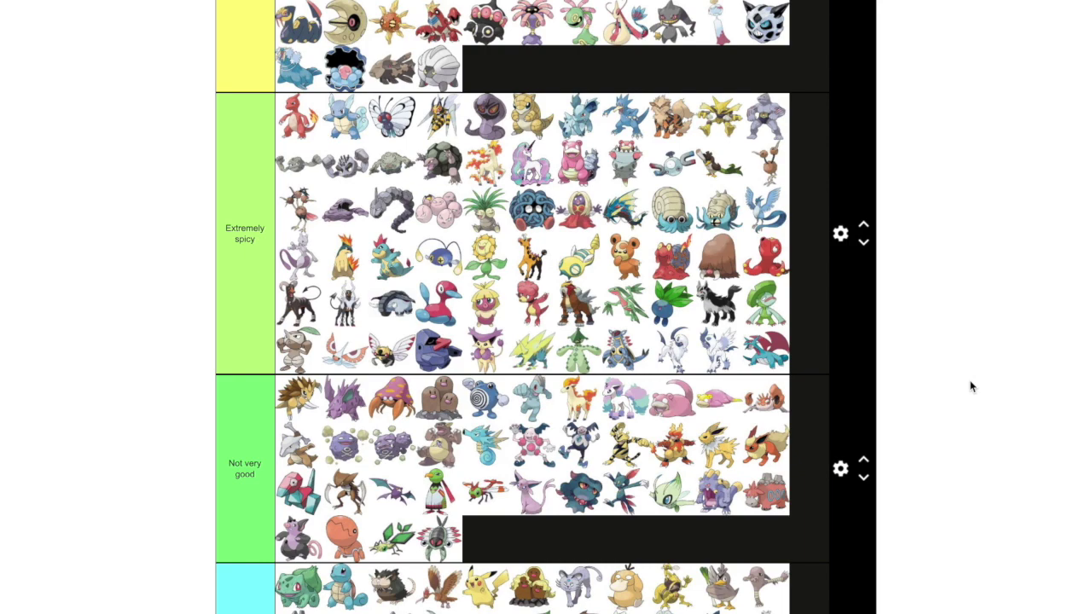
scroll(969, 386, "down", 5)
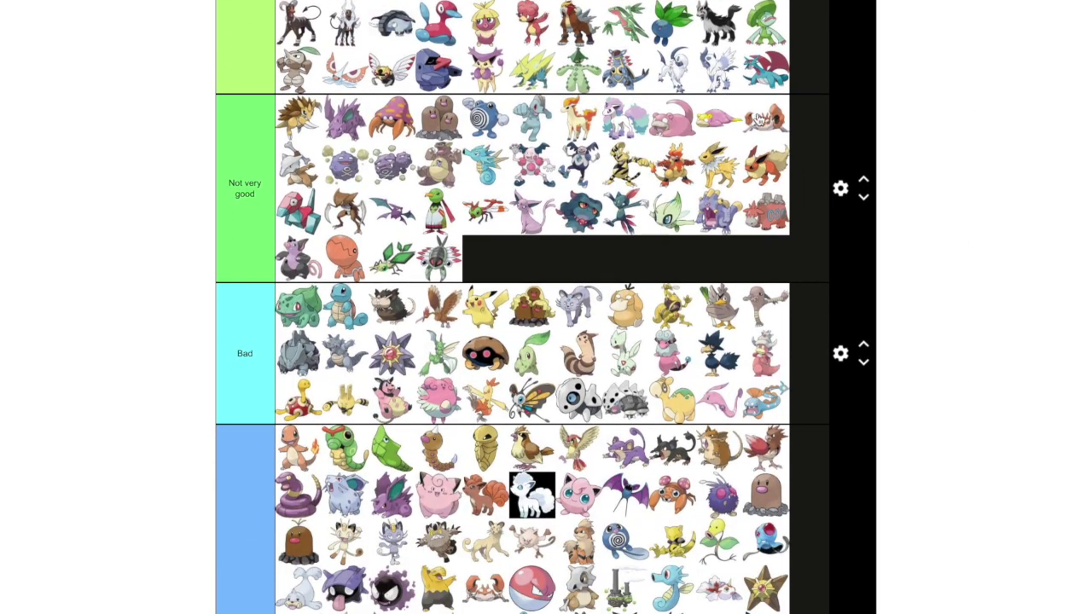
scroll(870, 72, "down", 10)
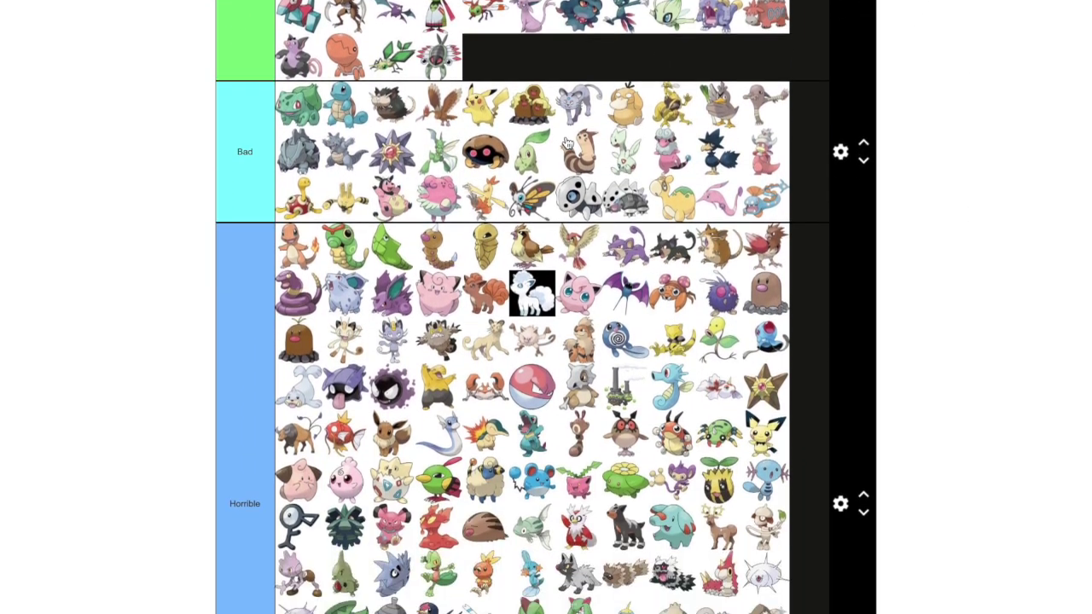
scroll(115, 588, "down", 3)
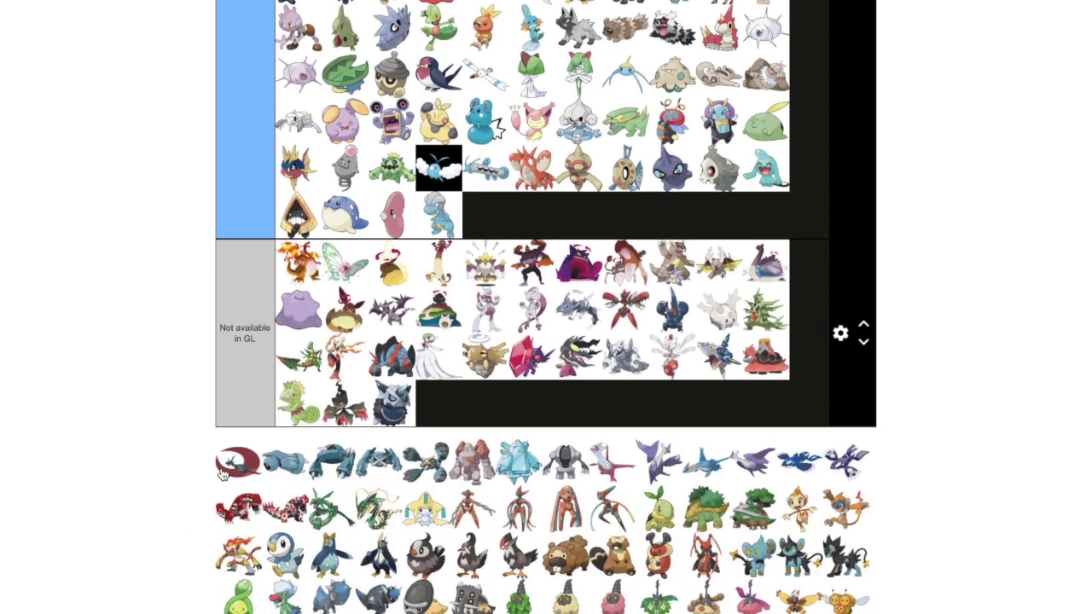
Place Beldum and Metang at the end of the Horrible tier
left_click_drag(237, 465, 438, 403)
left_click_drag(230, 472, 467, 237)
left_click_drag(246, 475, 595, 216)
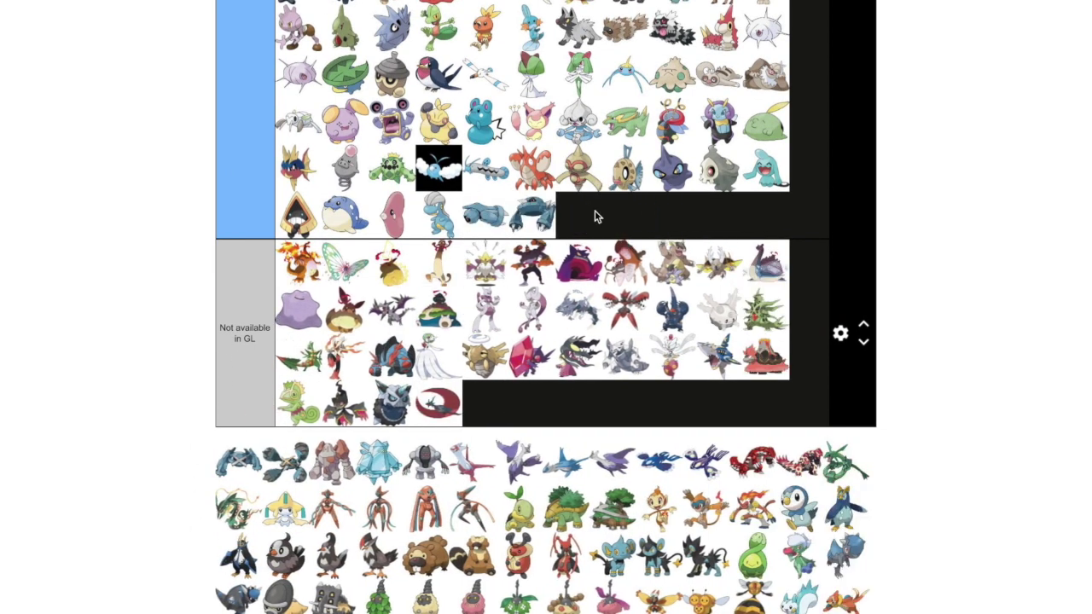
Carry Metagross up the list toward the Spicy tier
left_click_drag(243, 461, 548, 500)
scroll(950, 276, "up", 4)
scroll(954, 275, "up", 10)
scroll(948, 271, "up", 7)
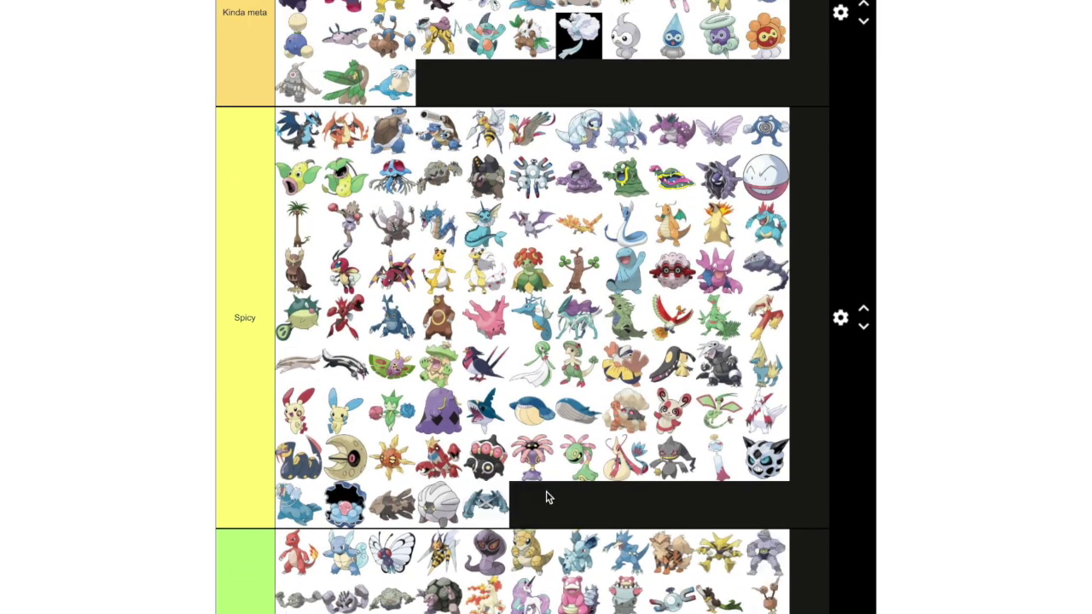
scroll(1013, 439, "down", 1)
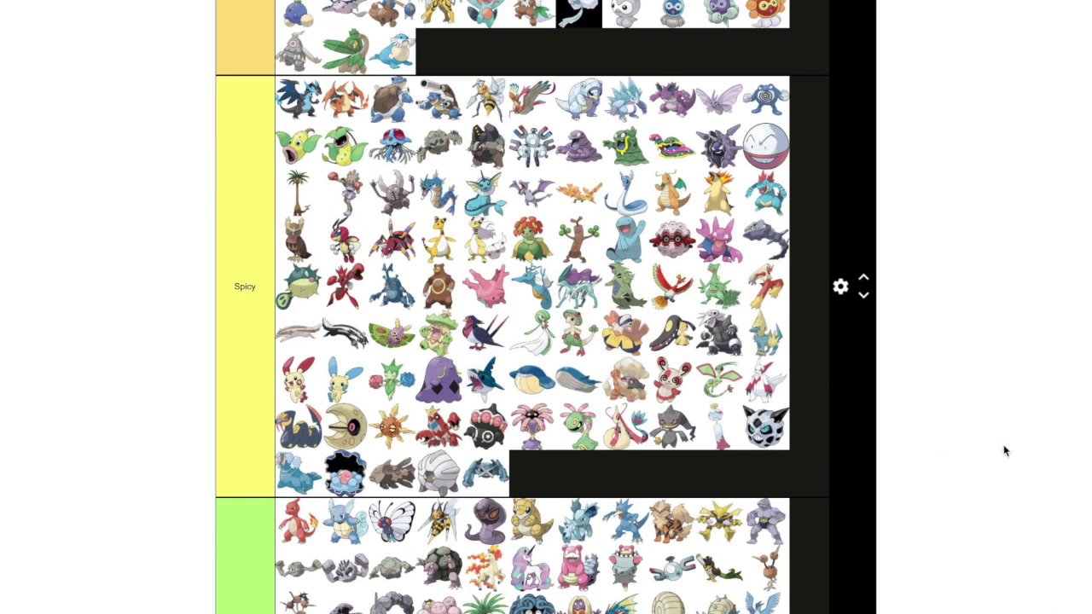
scroll(1004, 448, "down", 3)
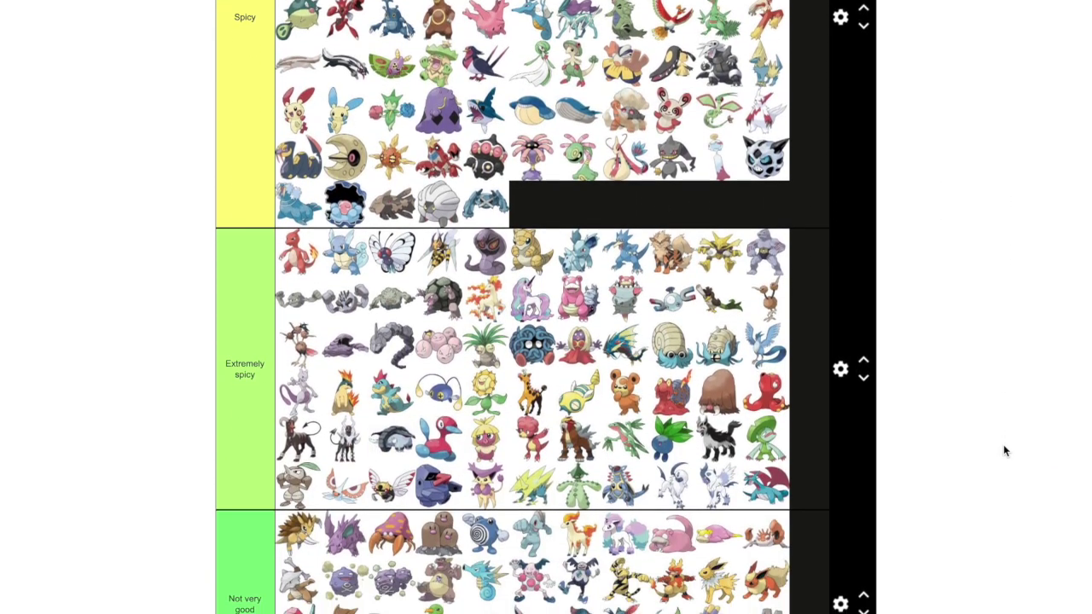
scroll(1003, 445, "down", 1)
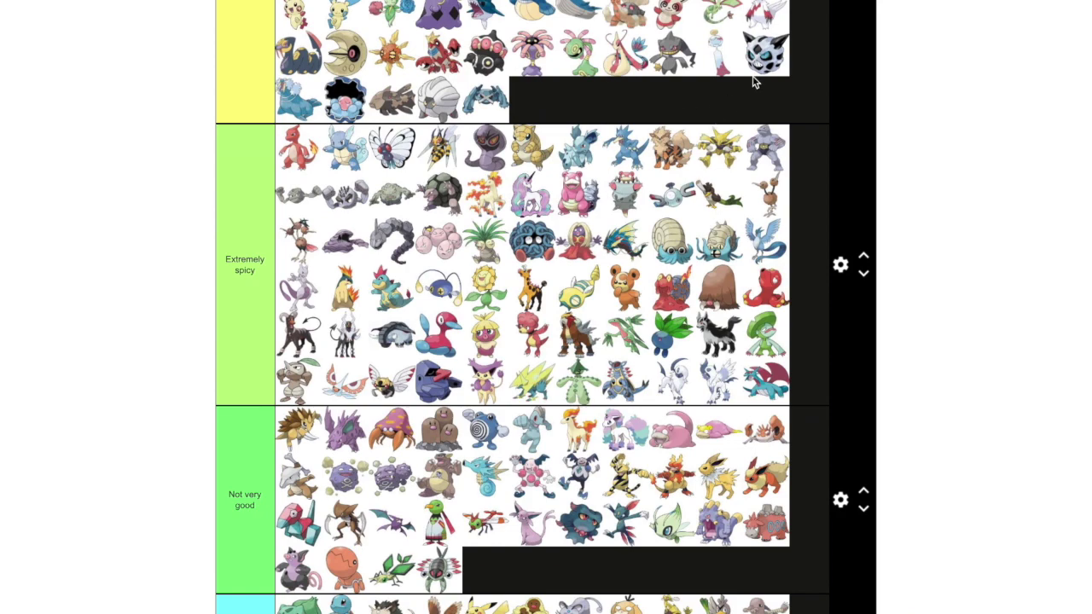
scroll(754, 82, "down", 8)
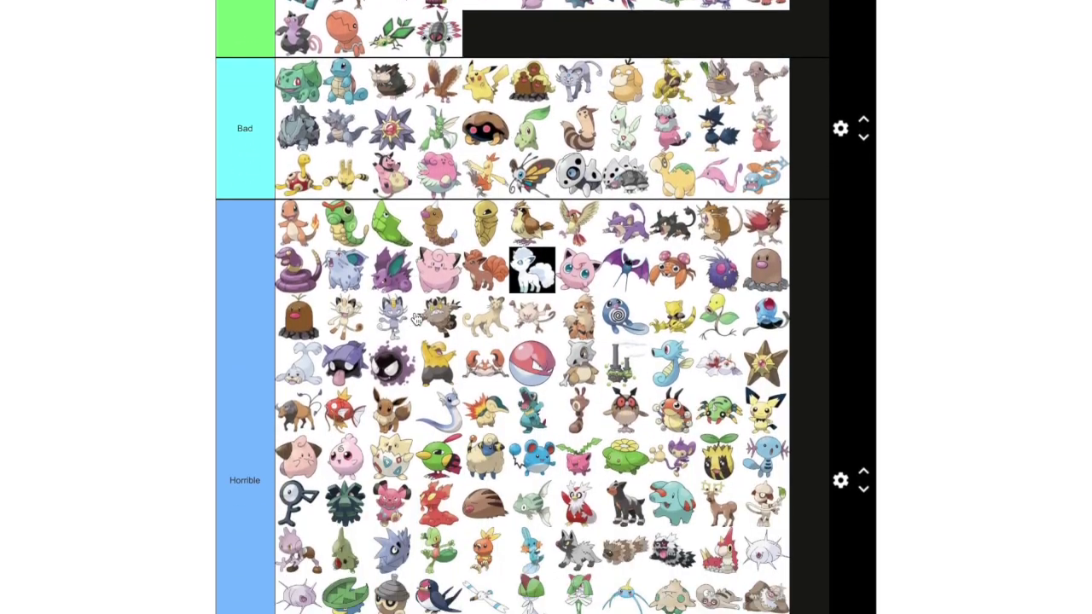
scroll(300, 436, "down", 5)
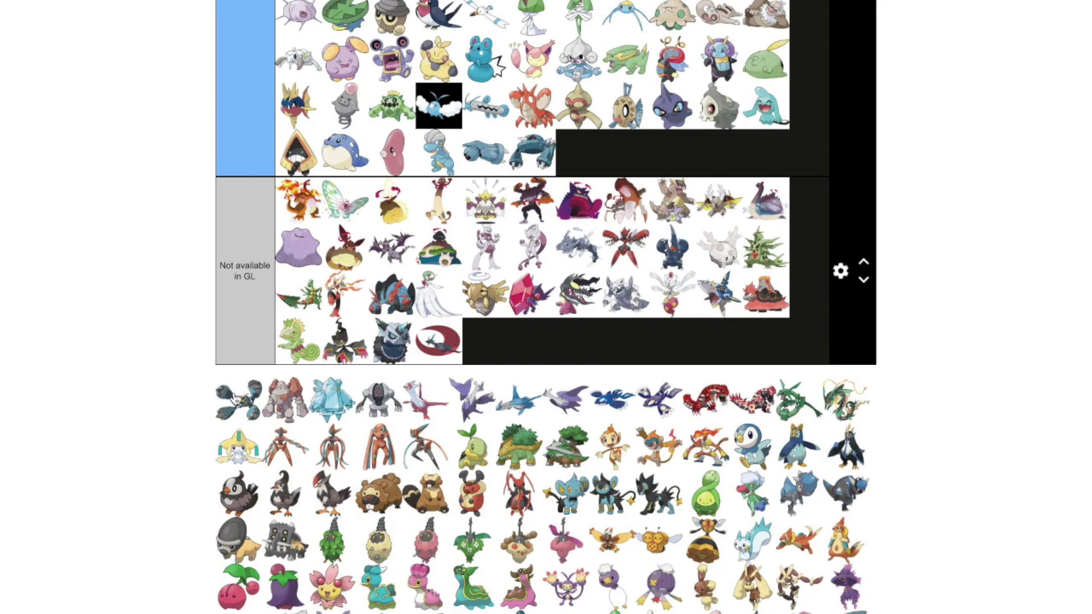
Add another Pokémon to Not available in GL and drop Regirock at Spicy's end
left_click_drag(289, 397, 554, 341)
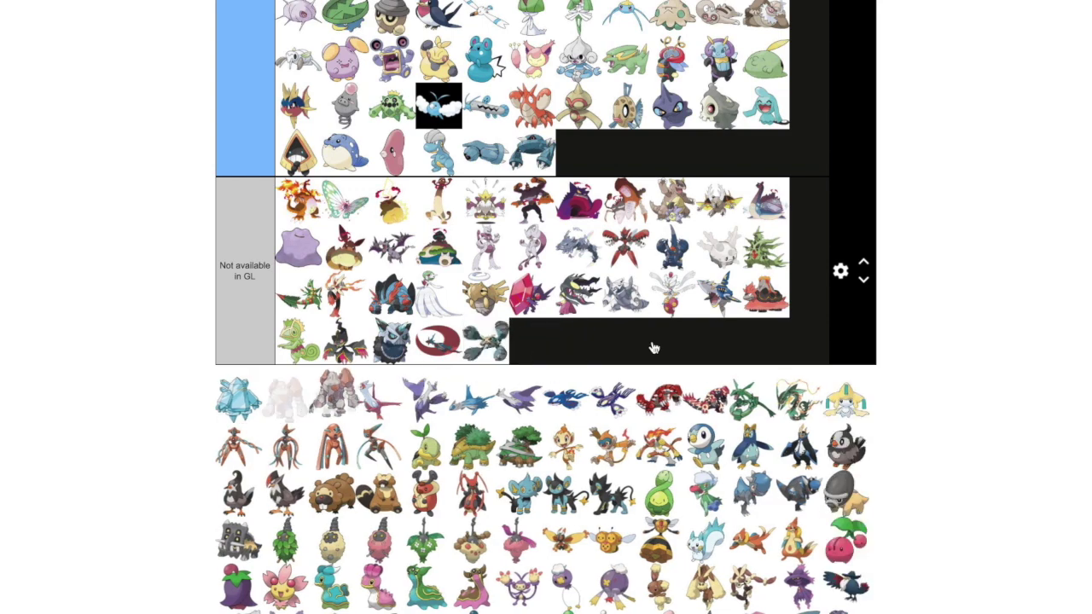
left_click_drag(654, 348, 977, 289)
scroll(972, 288, "up", 4)
scroll(977, 288, "up", 4)
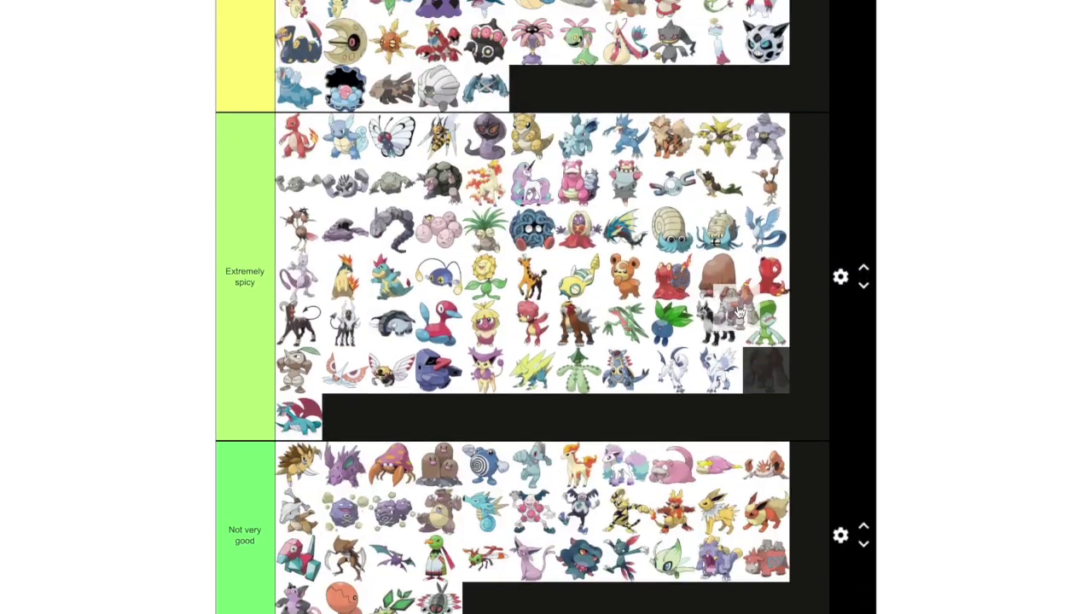
scroll(613, 299, "up", 4)
left_click_drag(739, 312, 607, 430)
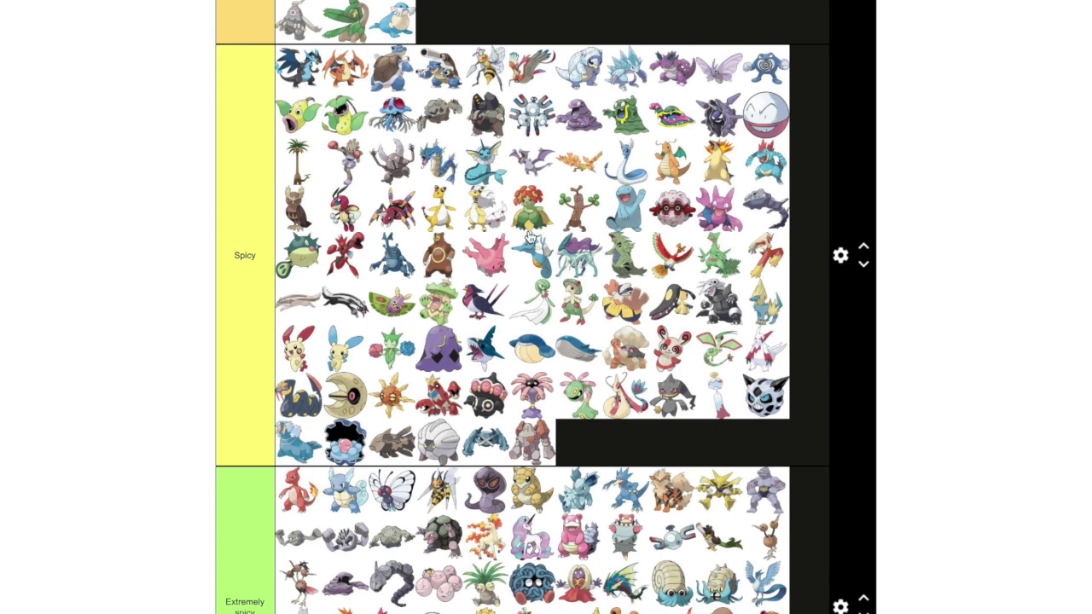
scroll(891, 304, "down", 4)
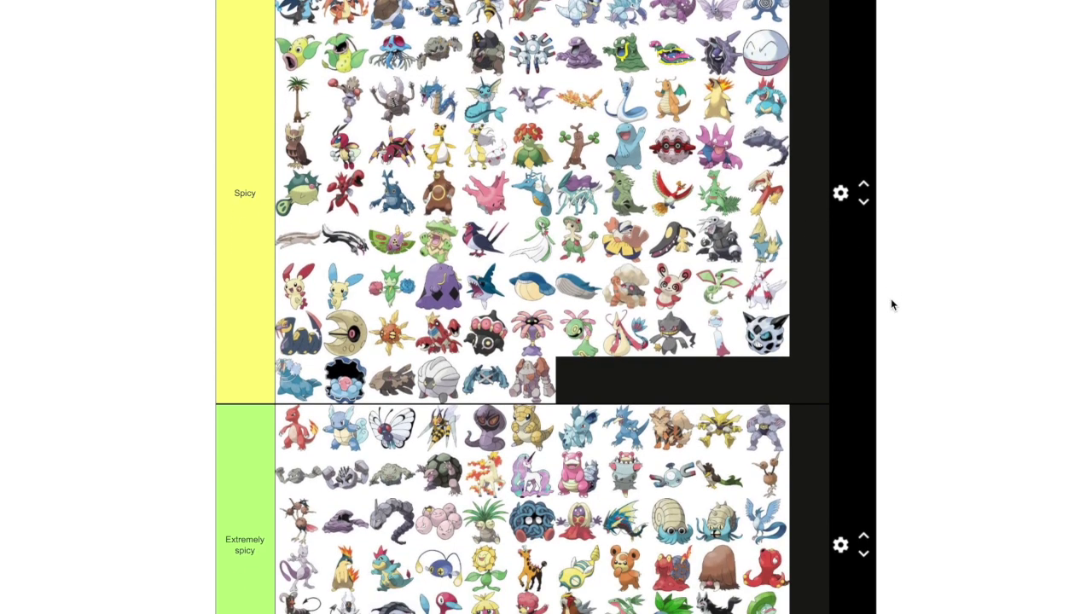
scroll(890, 305, "down", 10)
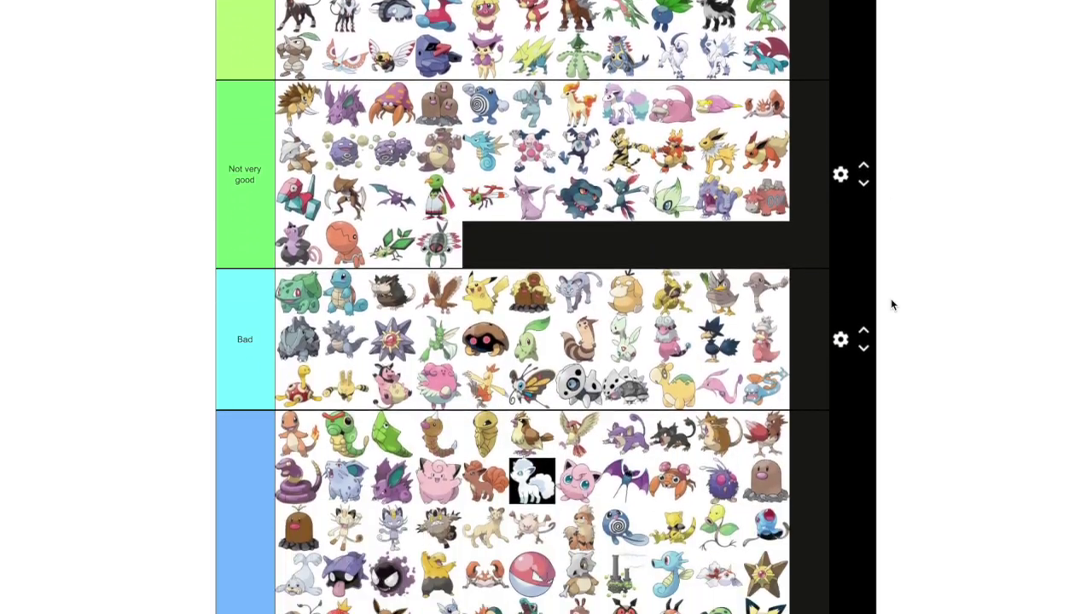
scroll(282, 473, "down", 6)
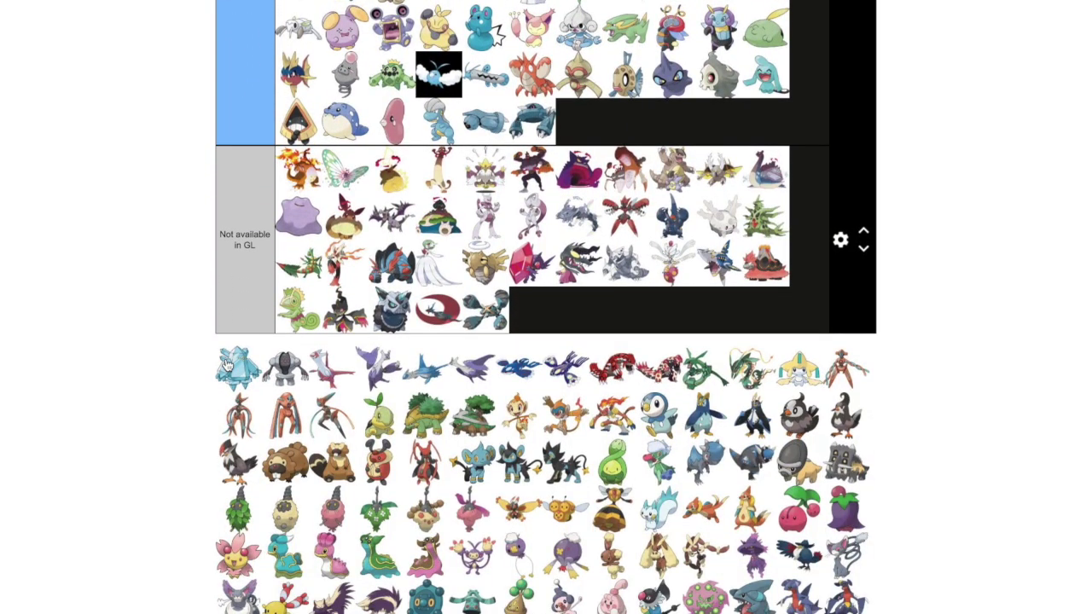
left_click_drag(226, 364, 1007, 257)
scroll(1014, 255, "up", 4)
scroll(1007, 258, "up", 10)
scroll(1007, 257, "up", 3)
scroll(980, 227, "down", 5)
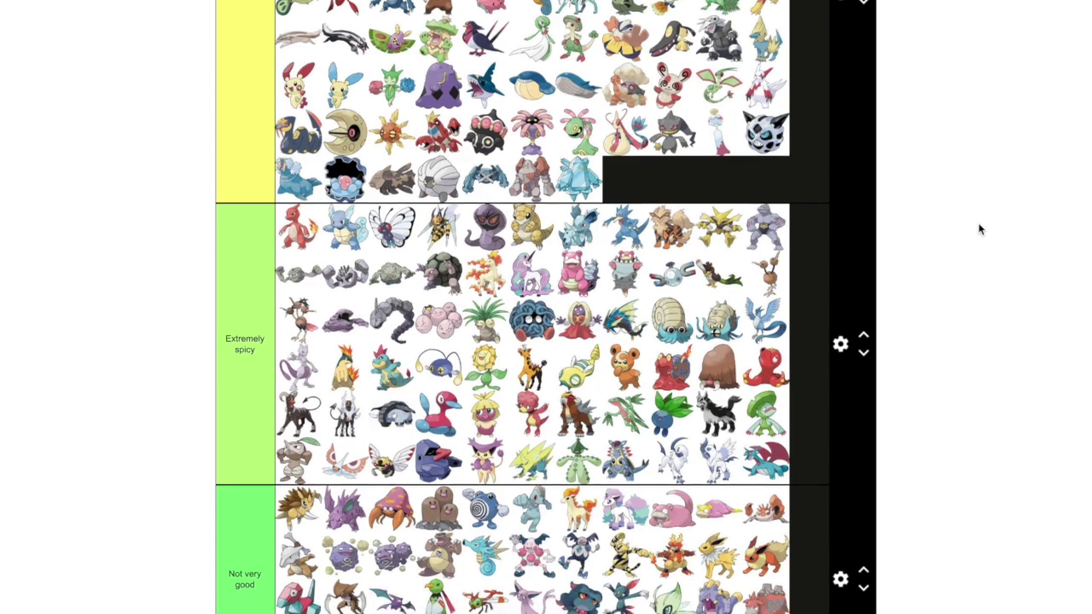
scroll(980, 227, "down", 8)
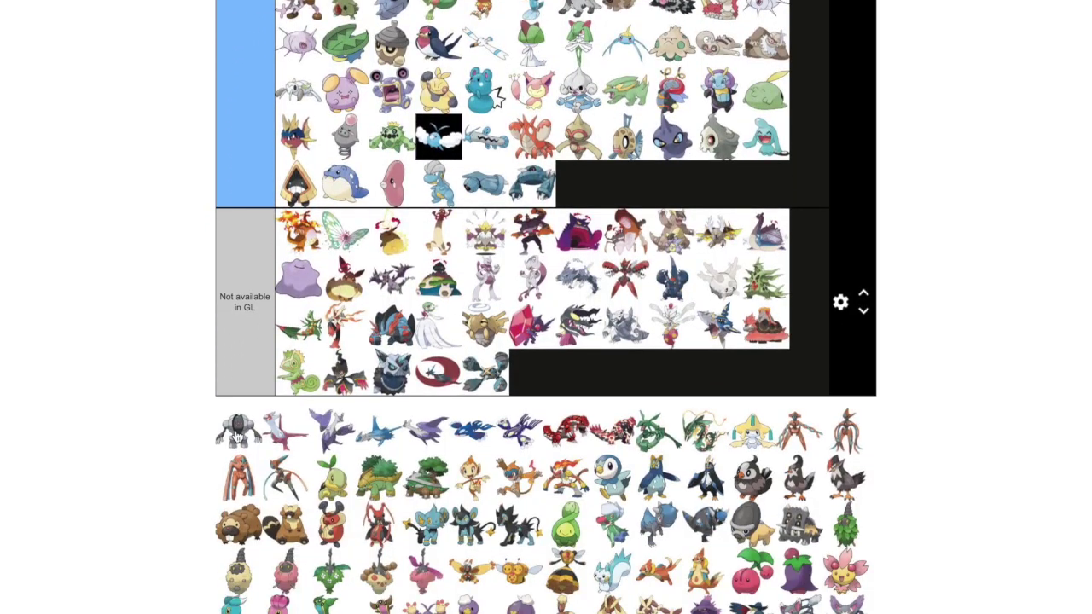
left_click_drag(239, 460, 911, 333)
scroll(963, 282, "up", 1)
scroll(963, 282, "up", 9)
scroll(981, 328, "up", 9)
scroll(904, 328, "up", 4)
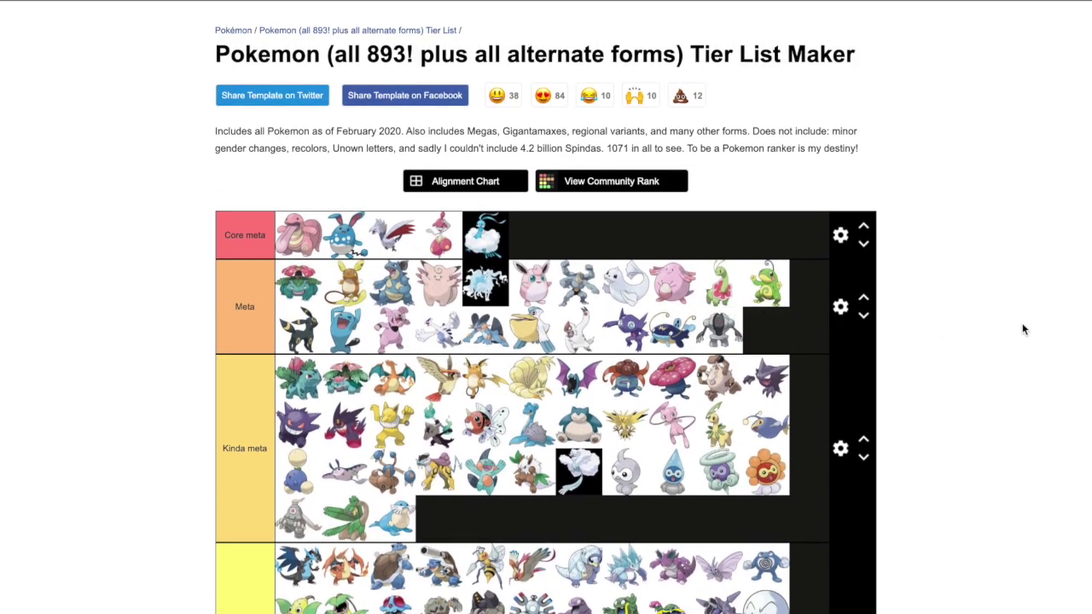
scroll(1015, 323, "down", 4)
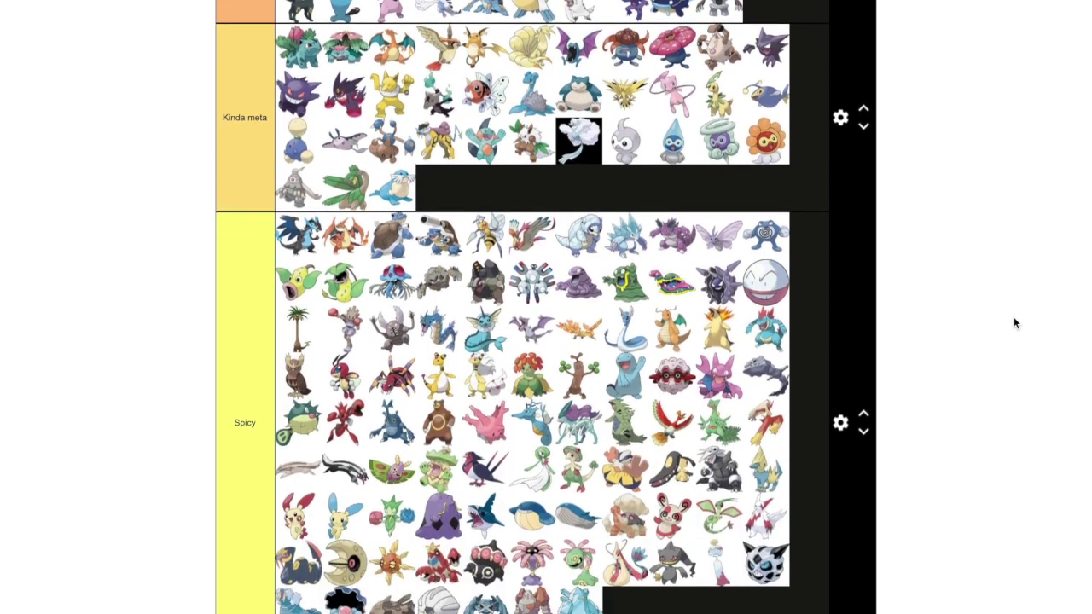
scroll(1013, 322, "down", 8)
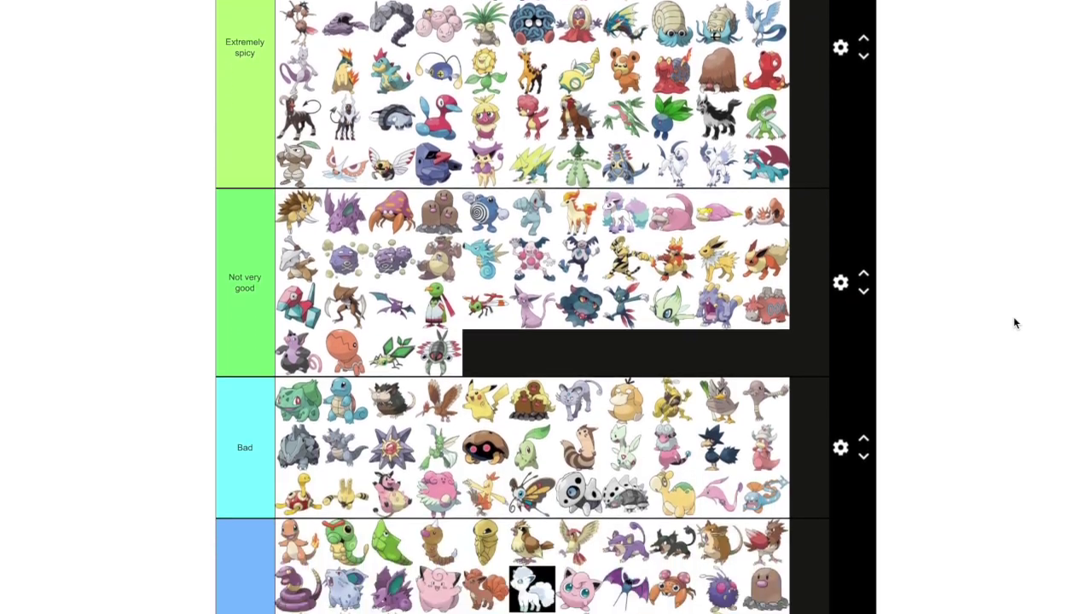
scroll(1013, 323, "down", 9)
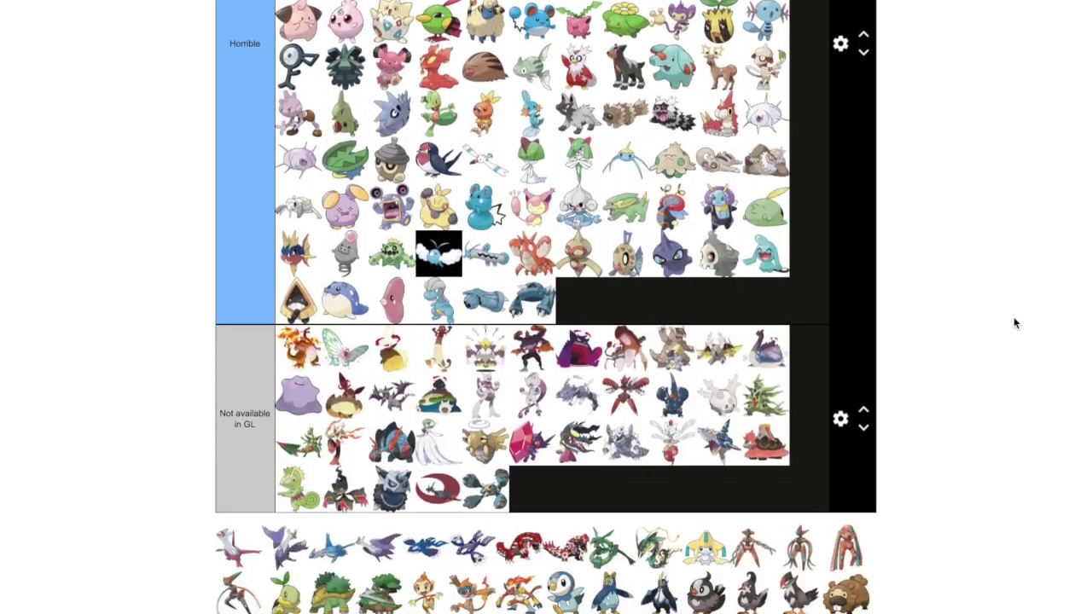
scroll(1013, 323, "down", 2)
Move the next unranked legendary into the Not available in GL tier
left_click_drag(232, 400, 623, 323)
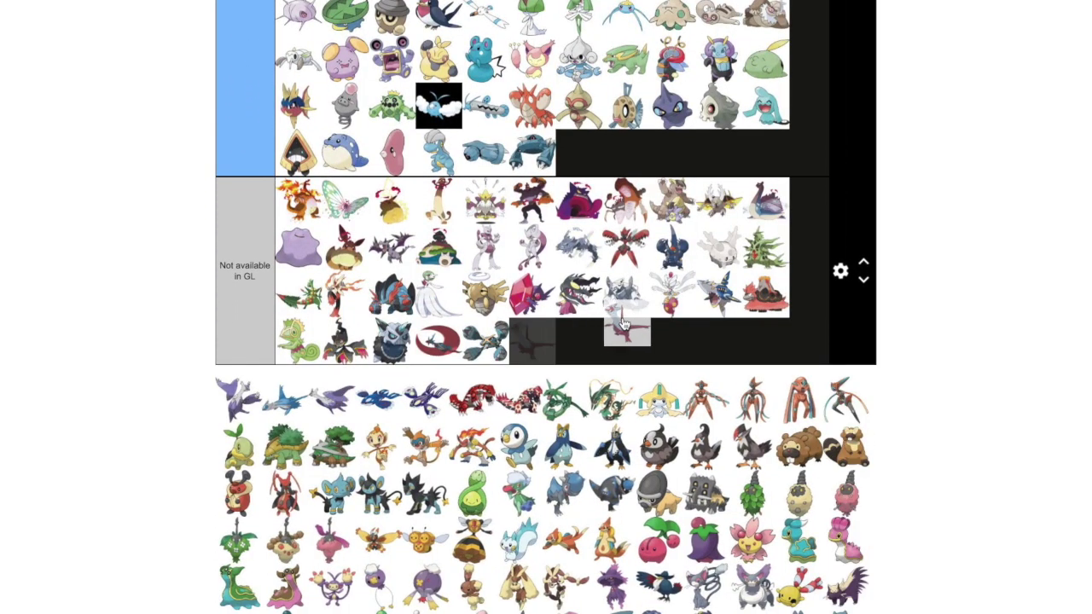
scroll(689, 186, "up", 4)
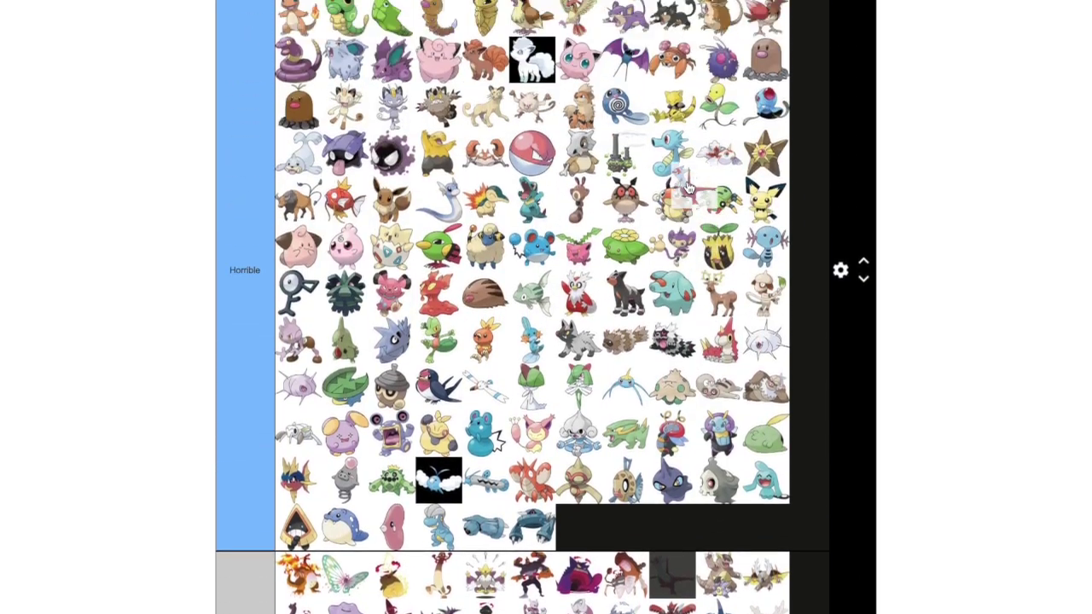
scroll(690, 185, "up", 6)
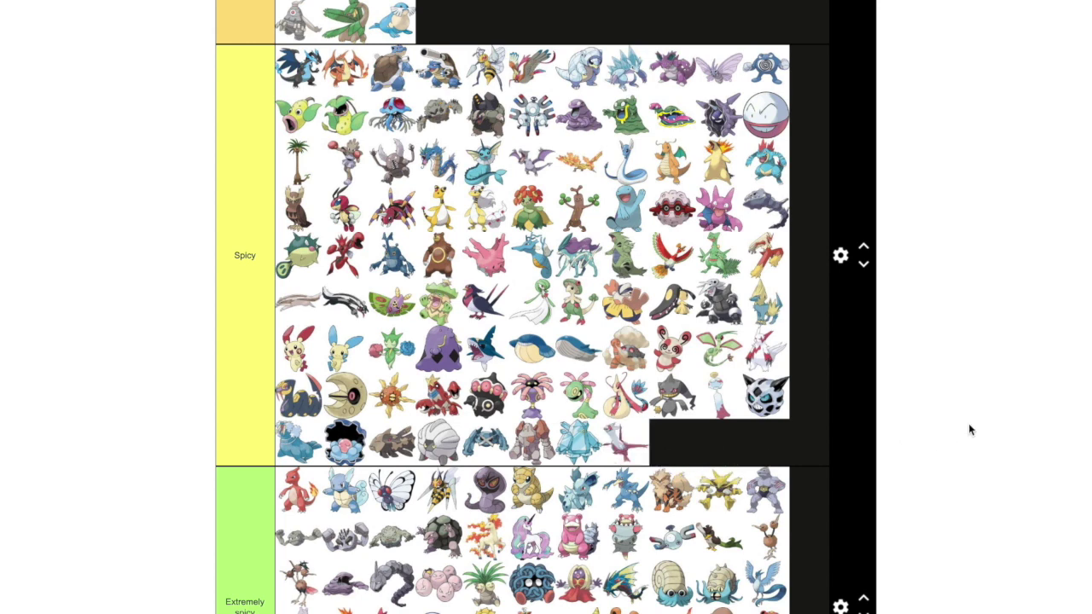
scroll(968, 423, "down", 6)
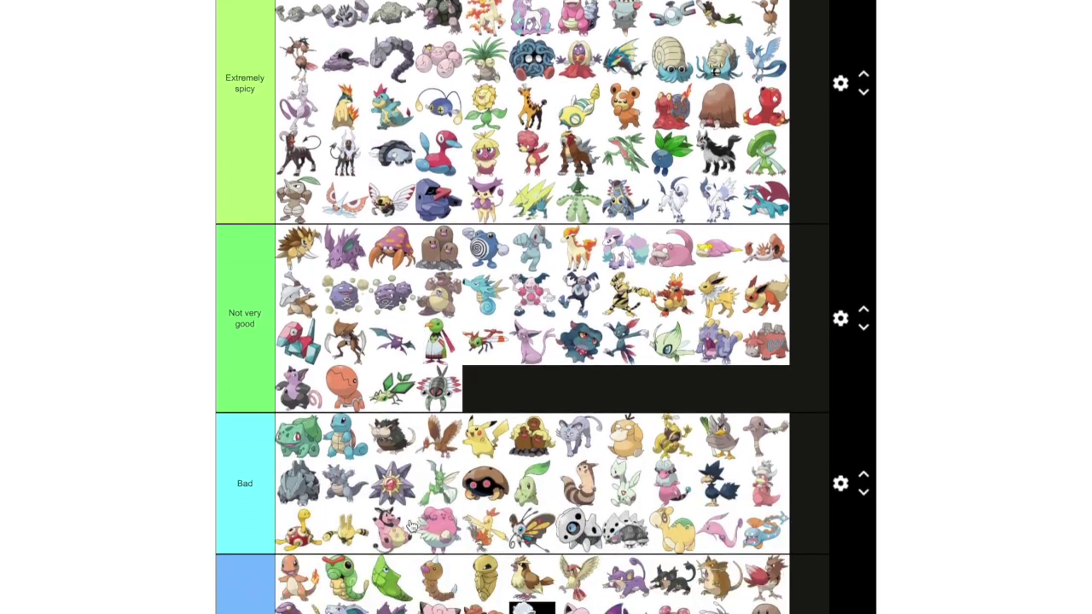
scroll(410, 526, "down", 9)
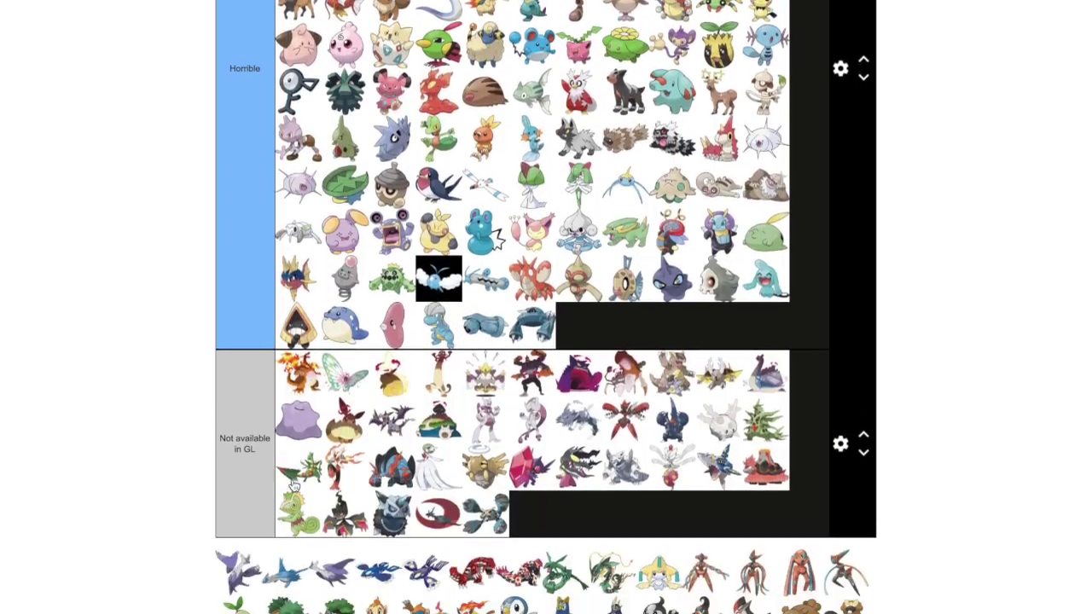
scroll(294, 484, "down", 2)
left_click(263, 432)
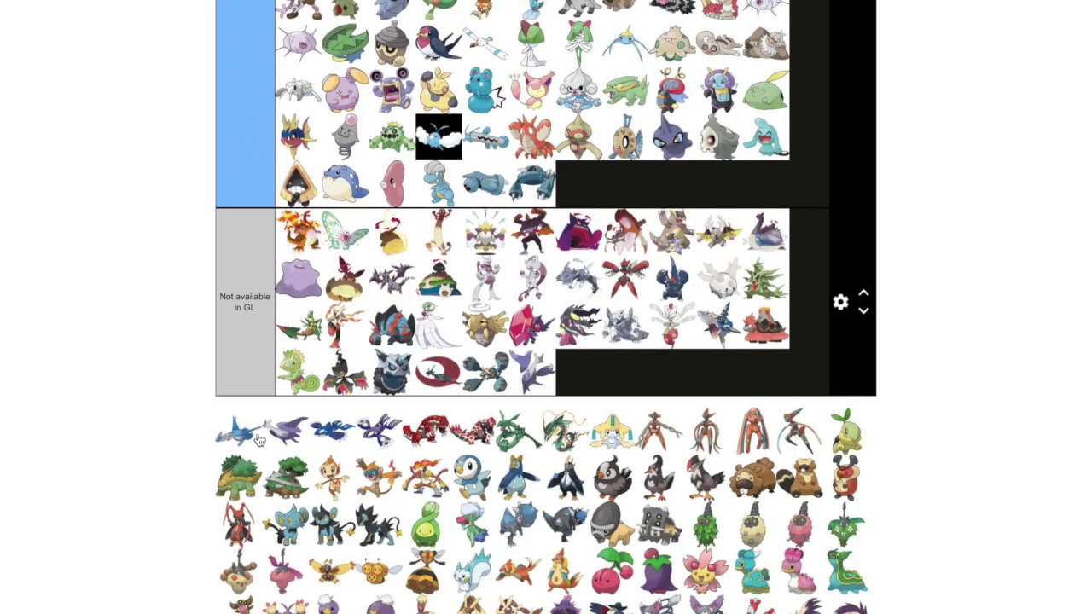
Carry the next pool legendaries up into their tiers
left_click_drag(253, 437, 680, 415)
scroll(926, 329, "up", 4)
scroll(925, 335, "up", 10)
scroll(926, 324, "up", 5)
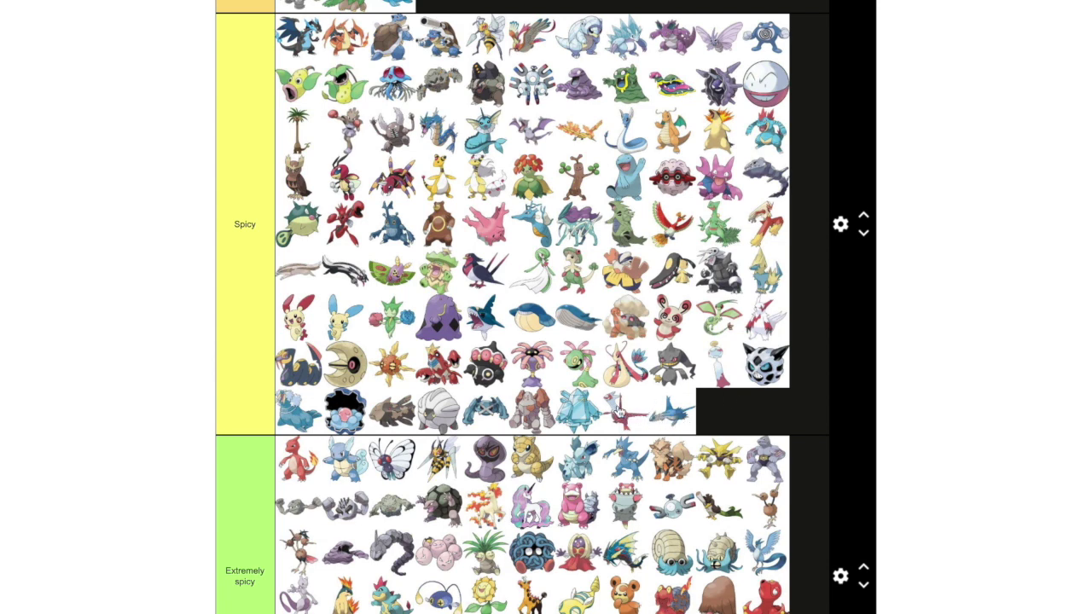
left_click_drag(618, 412, 371, 529)
scroll(852, 398, "down", 3)
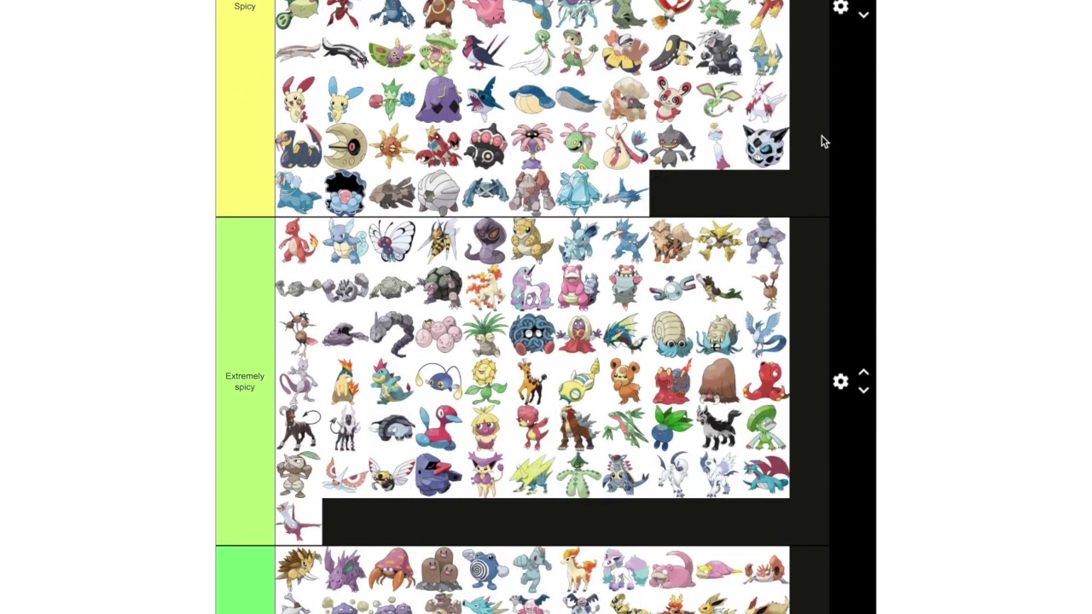
scroll(965, 134, "down", 4)
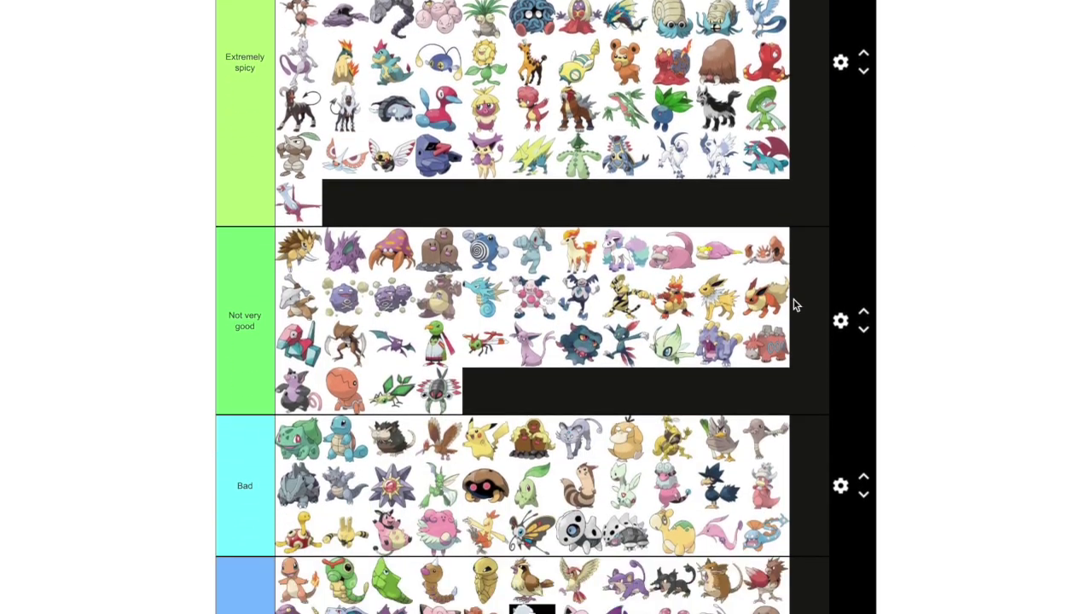
scroll(793, 304, "down", 9)
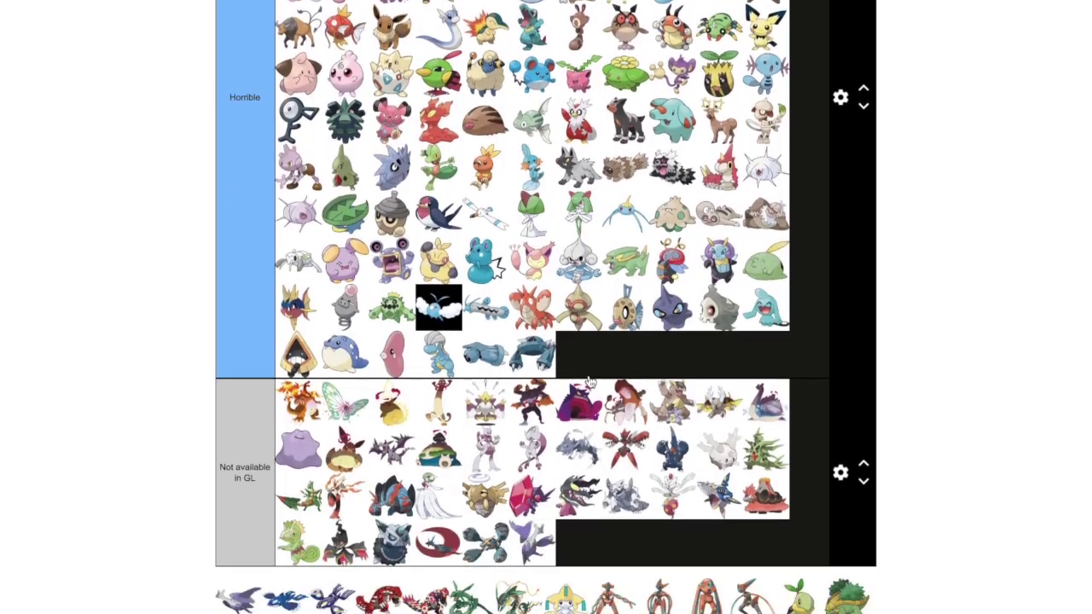
scroll(461, 382, "down", 2)
Drop Kyogre, Groudon and their special forms into Not available in GL
left_click_drag(219, 484, 650, 431)
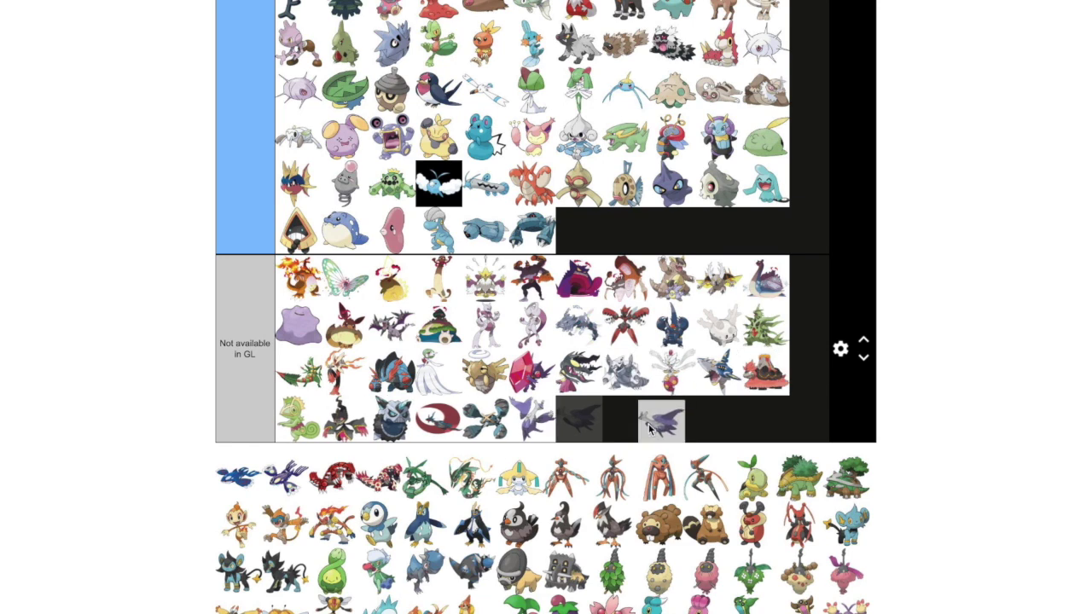
left_click_drag(227, 486, 648, 426)
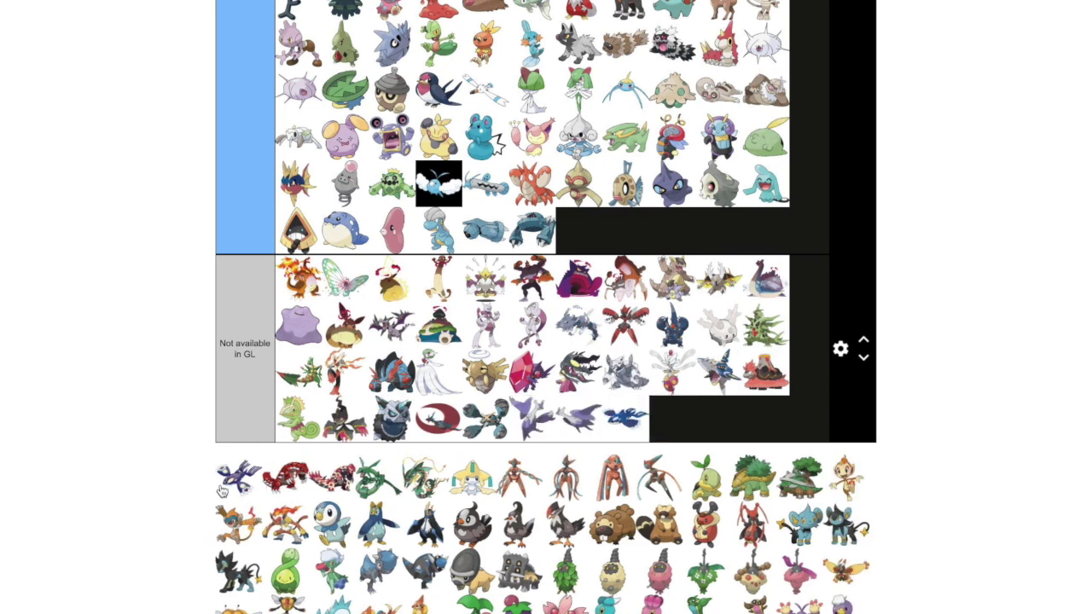
left_click_drag(225, 486, 705, 434)
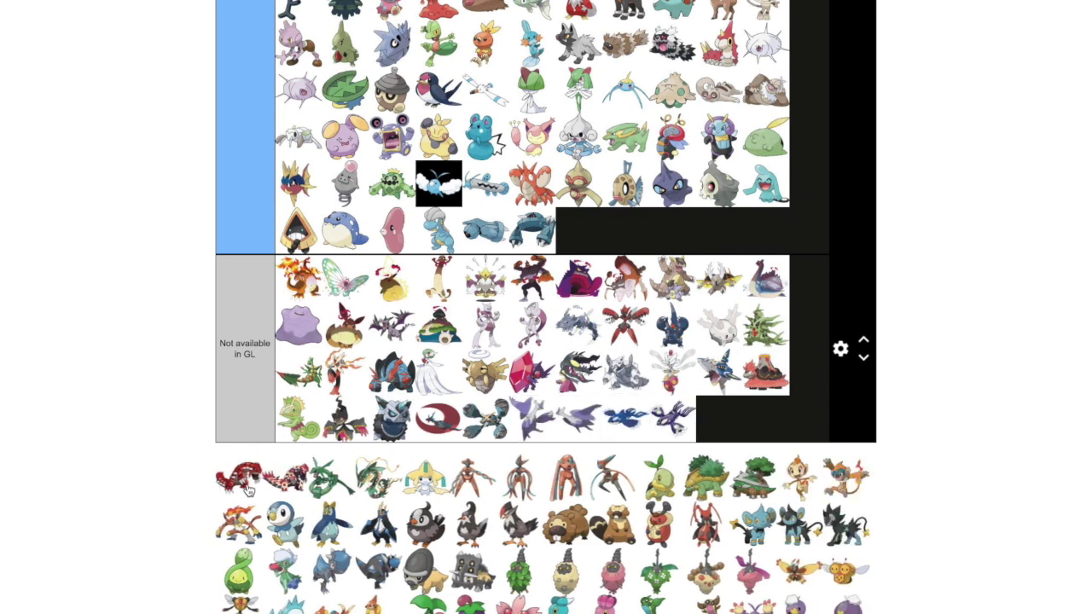
left_click_drag(247, 489, 759, 437)
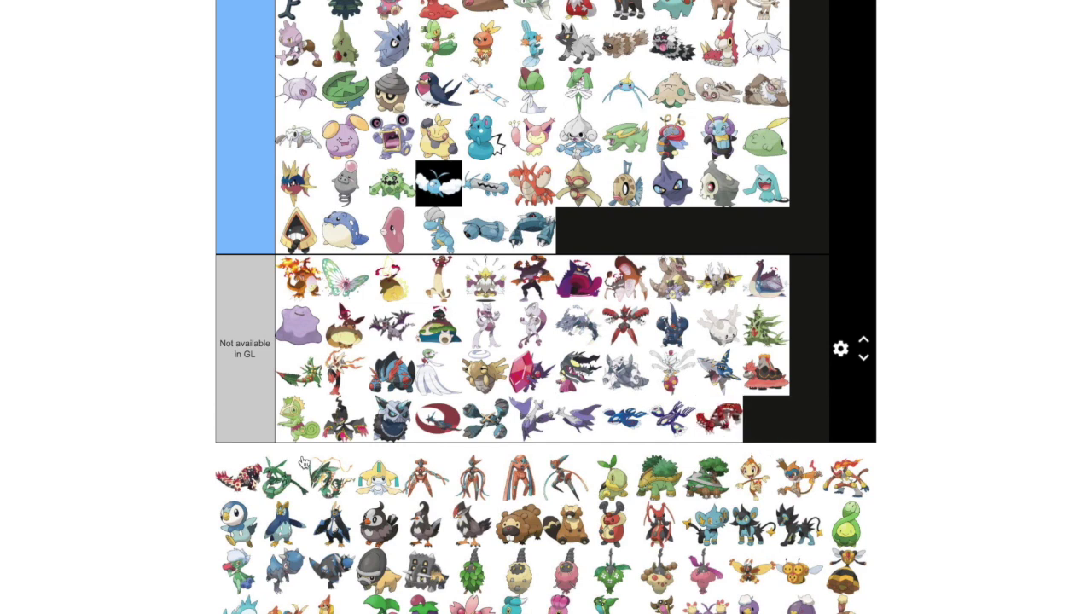
left_click_drag(243, 473, 762, 418)
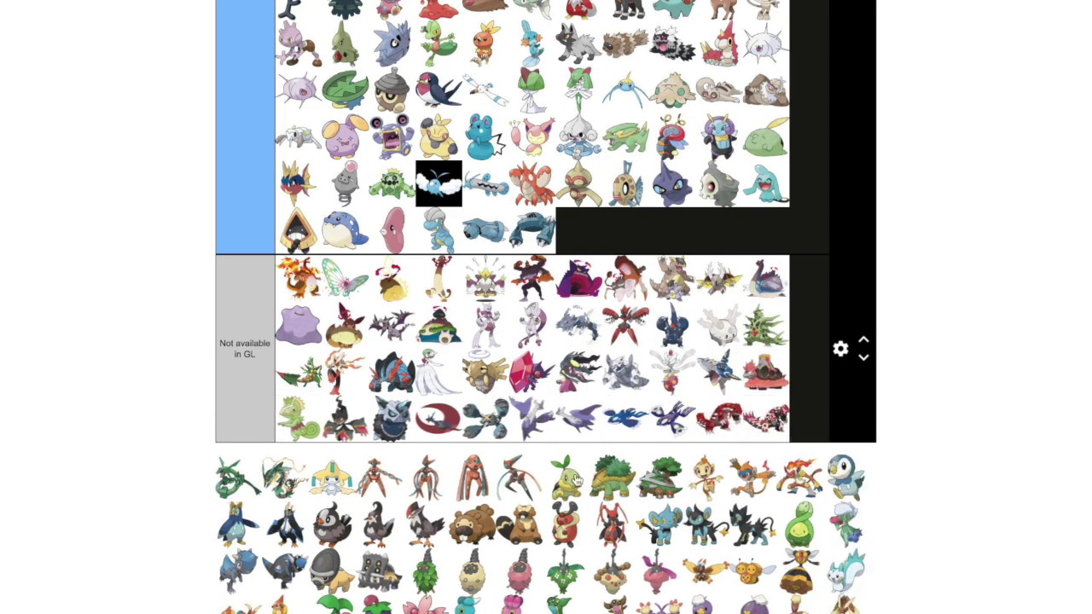
left_click_drag(224, 483, 530, 540)
Put the special Rayquaza form in Not available in GL and carry Jirachi up to Spicy
scroll(712, 288, "up", 2)
scroll(699, 296, "up", 9)
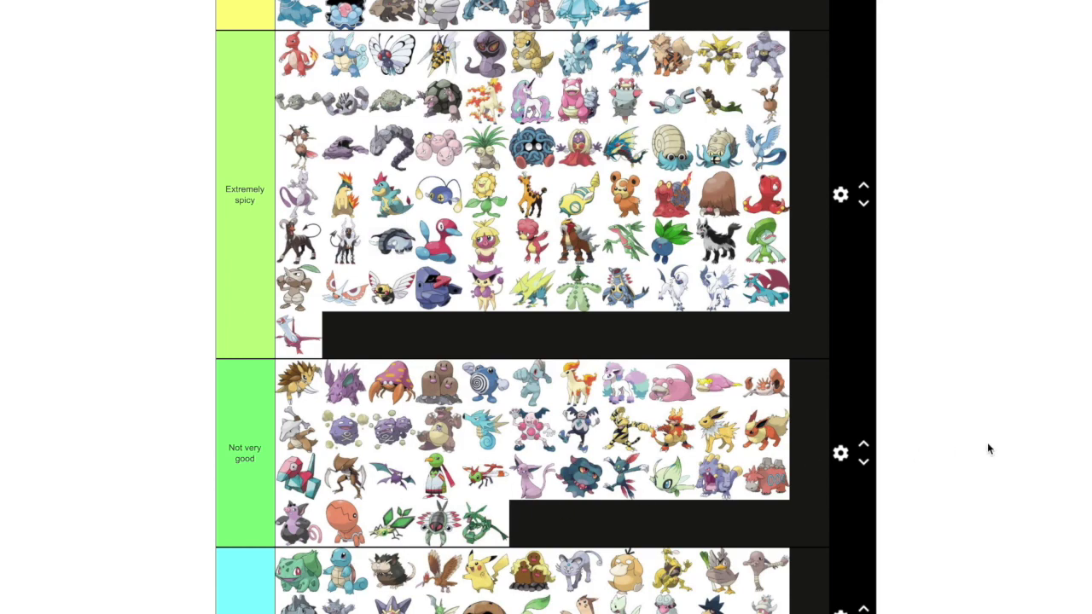
scroll(973, 443, "down", 3)
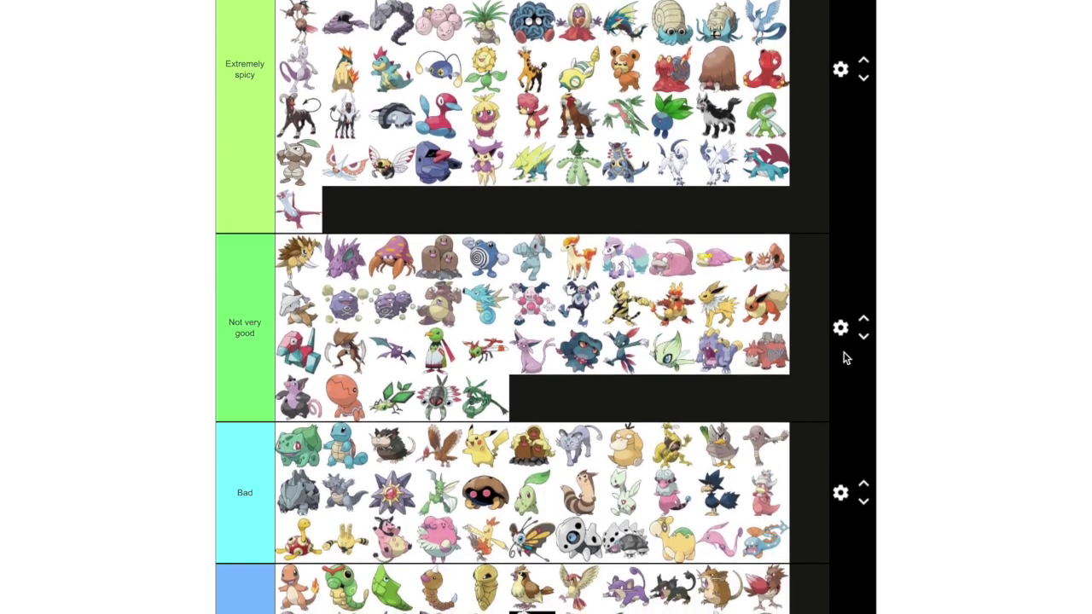
scroll(846, 358, "down", 5)
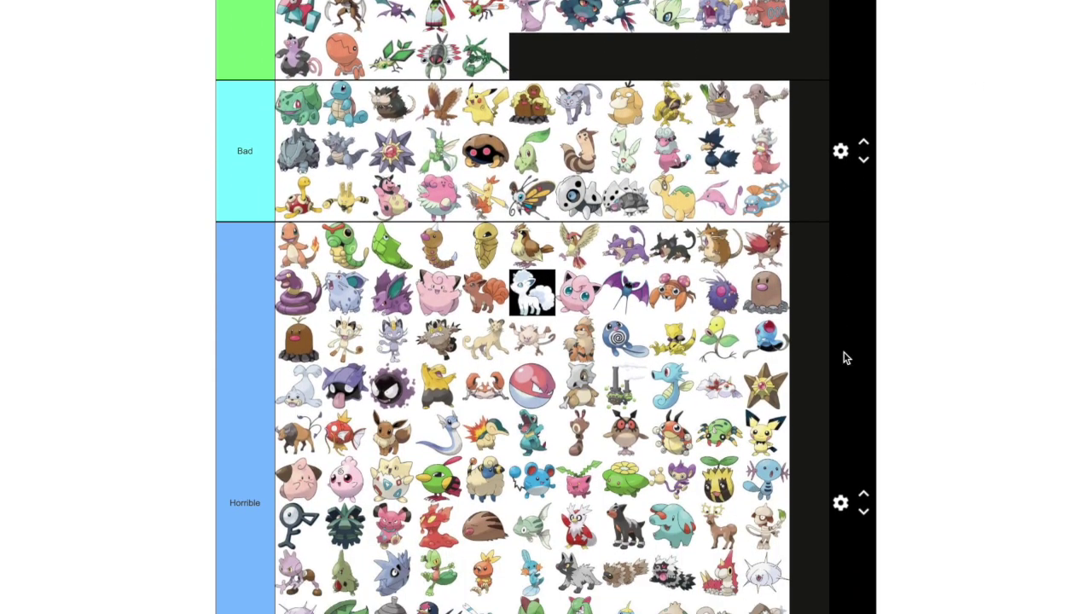
scroll(846, 358, "down", 8)
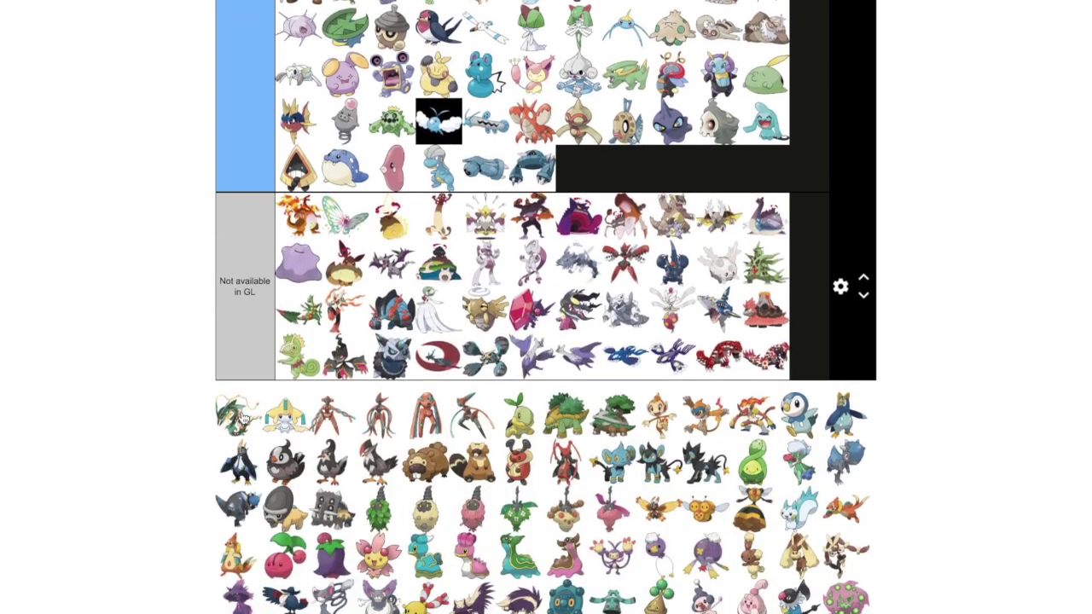
left_click_drag(422, 396, 334, 391)
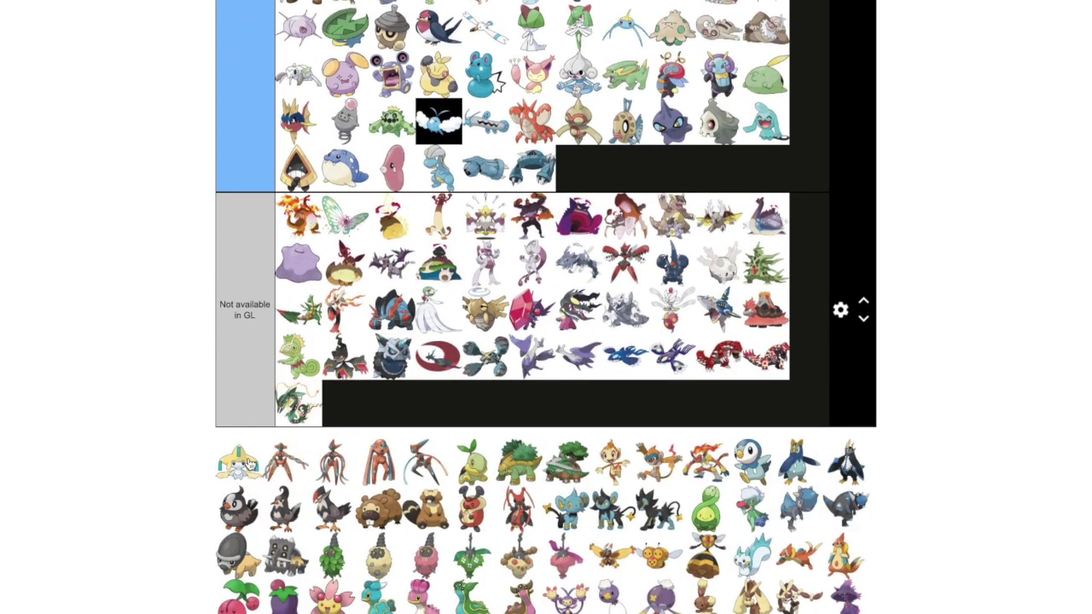
scroll(777, 376, "up", 4)
left_click_drag(247, 463, 727, 480)
scroll(877, 358, "up", 10)
scroll(876, 358, "up", 7)
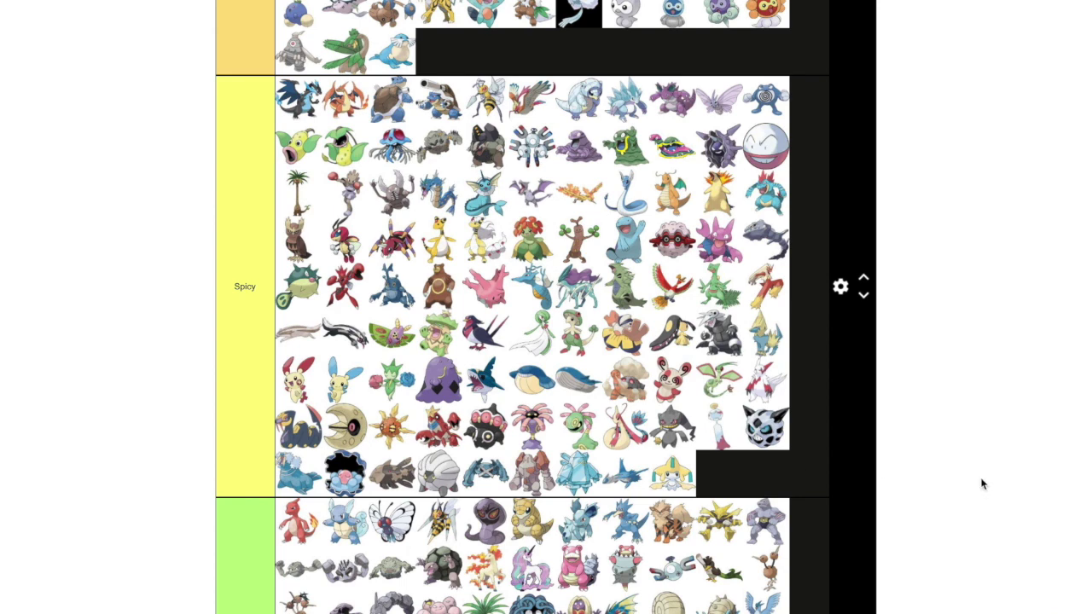
Put two Deoxys forms into the Horrible tier
scroll(1053, 496, "down", 5)
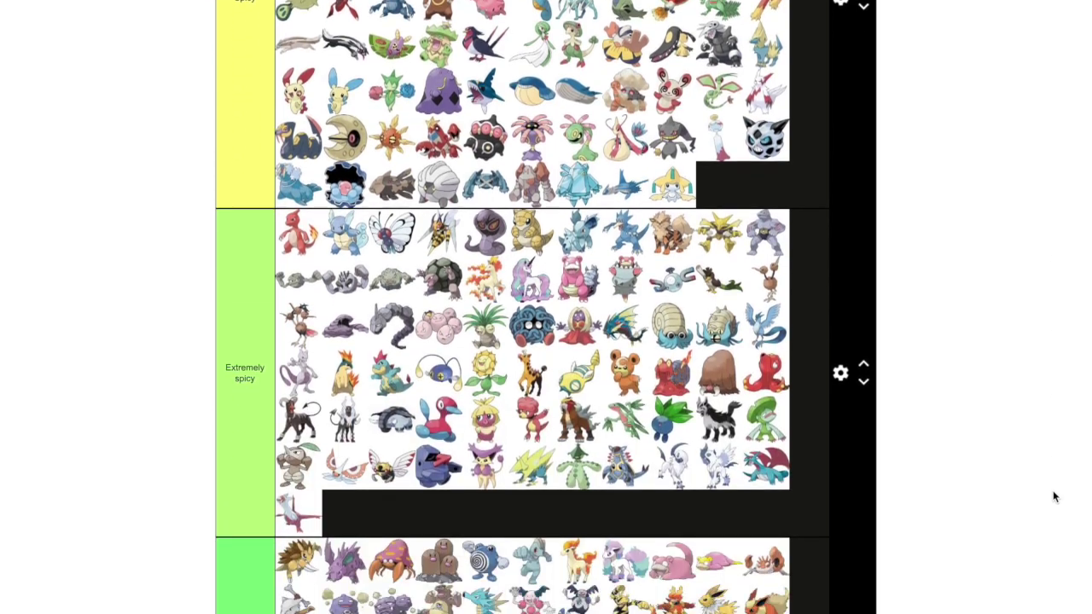
scroll(1053, 496, "down", 8)
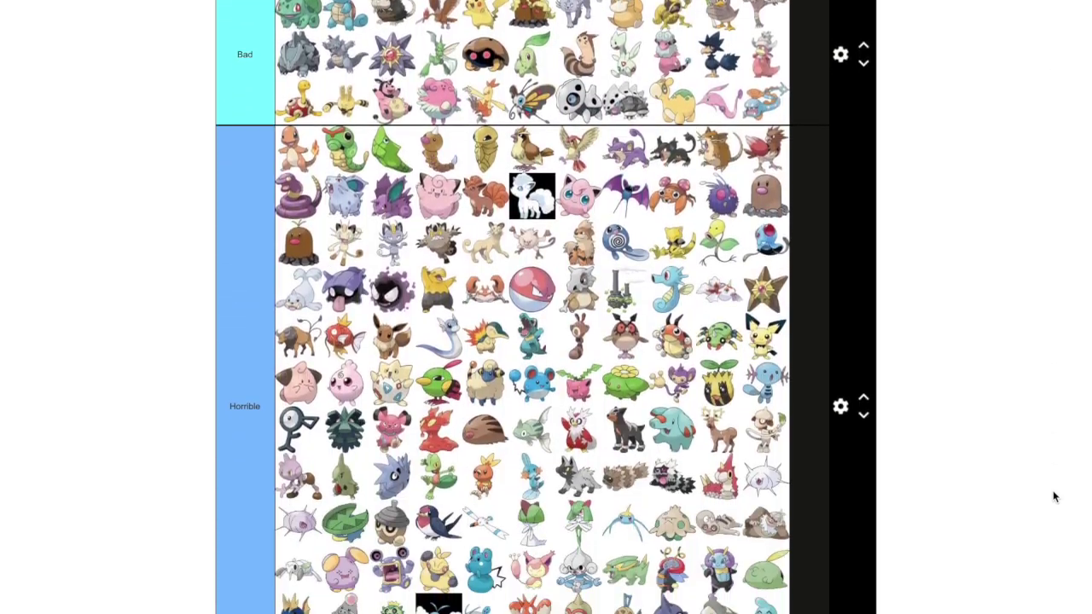
scroll(1054, 496, "down", 4)
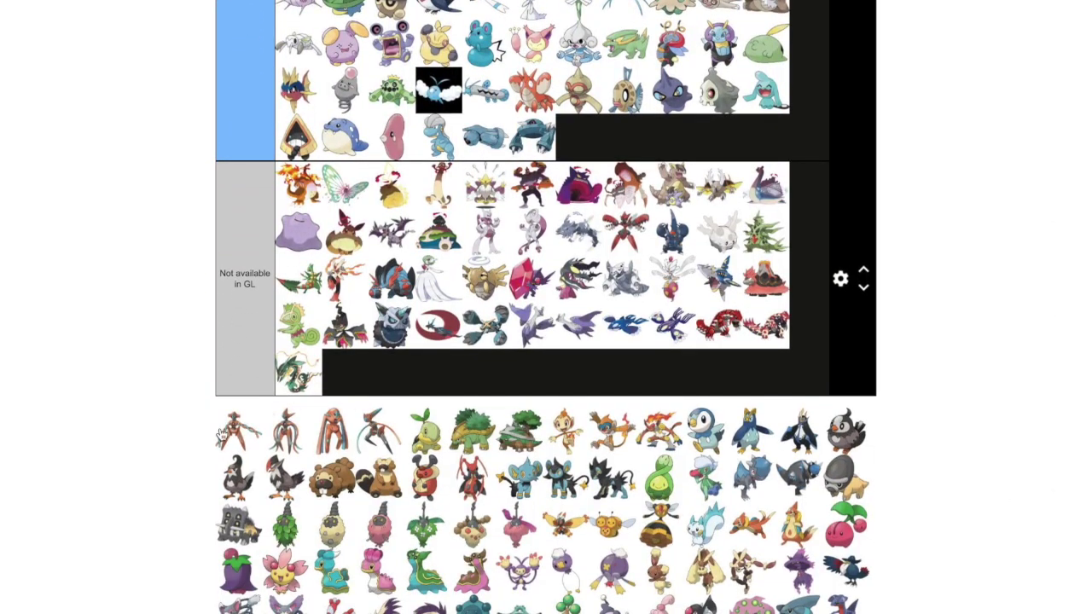
left_click_drag(226, 435, 655, 147)
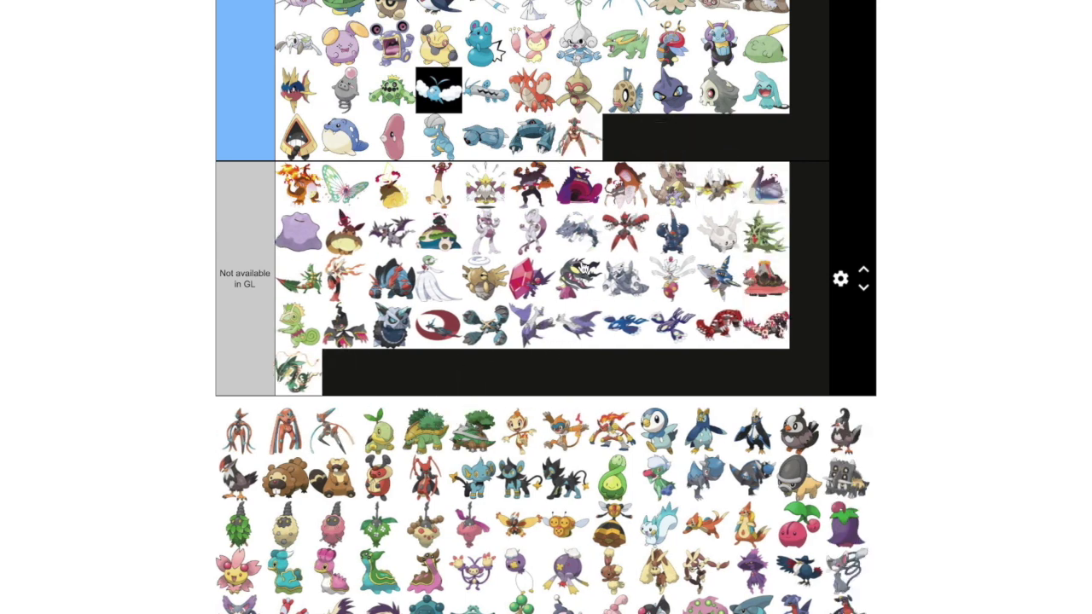
left_click_drag(333, 430, 661, 151)
Carry another pool Pokémon up through the tier list
scroll(337, 384, "down", 2)
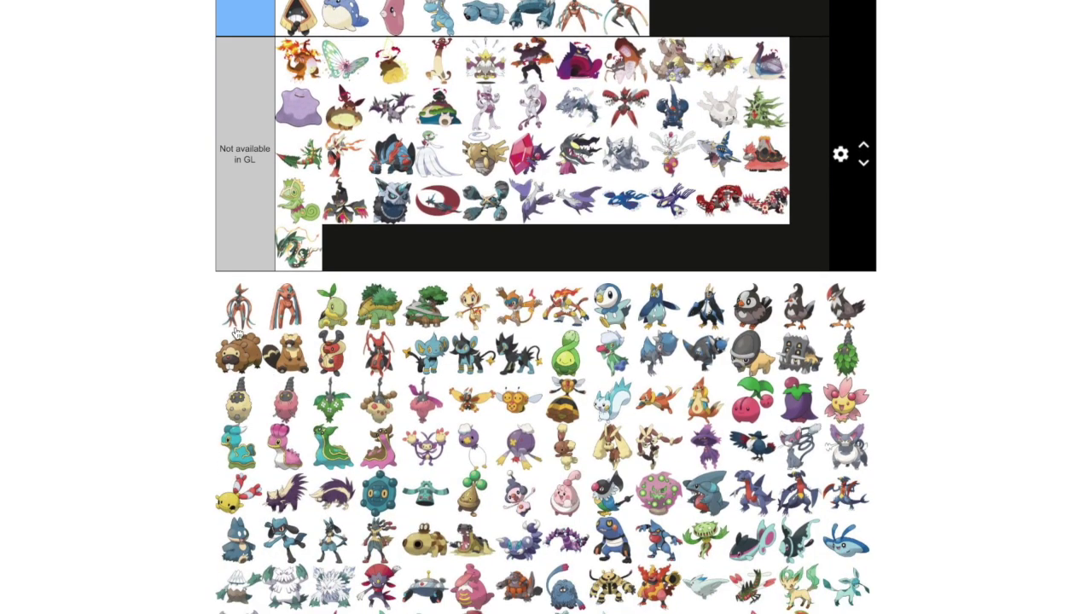
left_click_drag(237, 332, 777, 196)
scroll(1032, 313, "up", 2)
scroll(1028, 309, "up", 10)
scroll(935, 325, "up", 8)
scroll(911, 309, "up", 4)
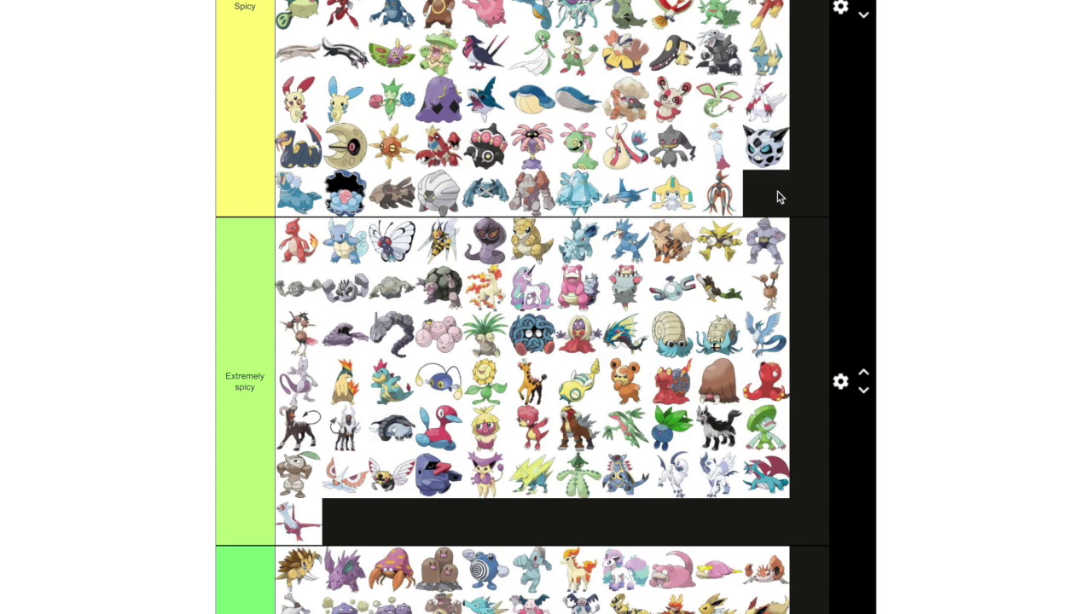
scroll(927, 239, "down", 5)
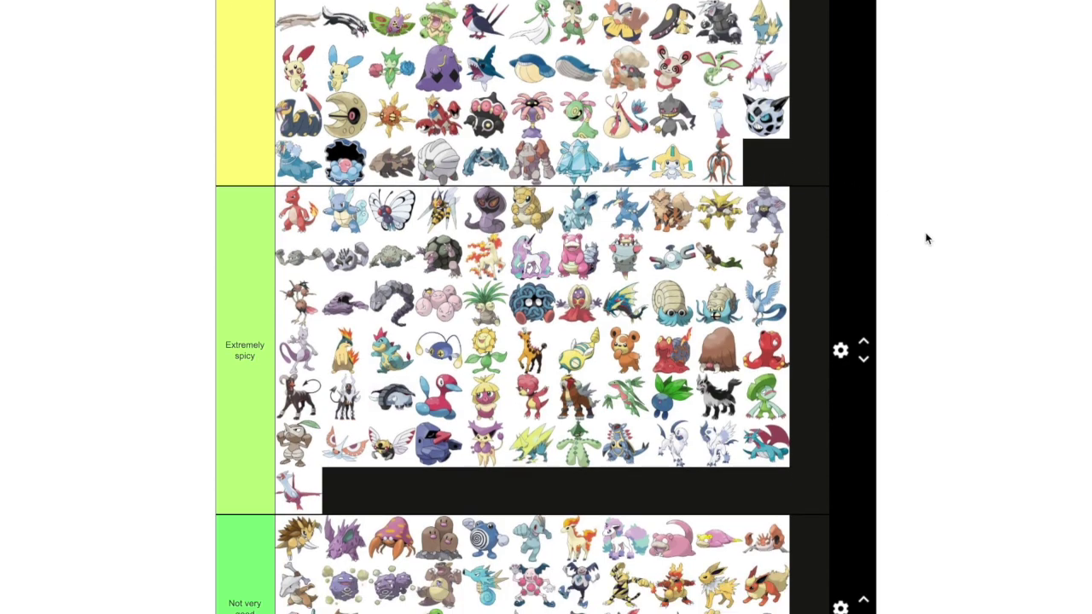
scroll(927, 239, "down", 9)
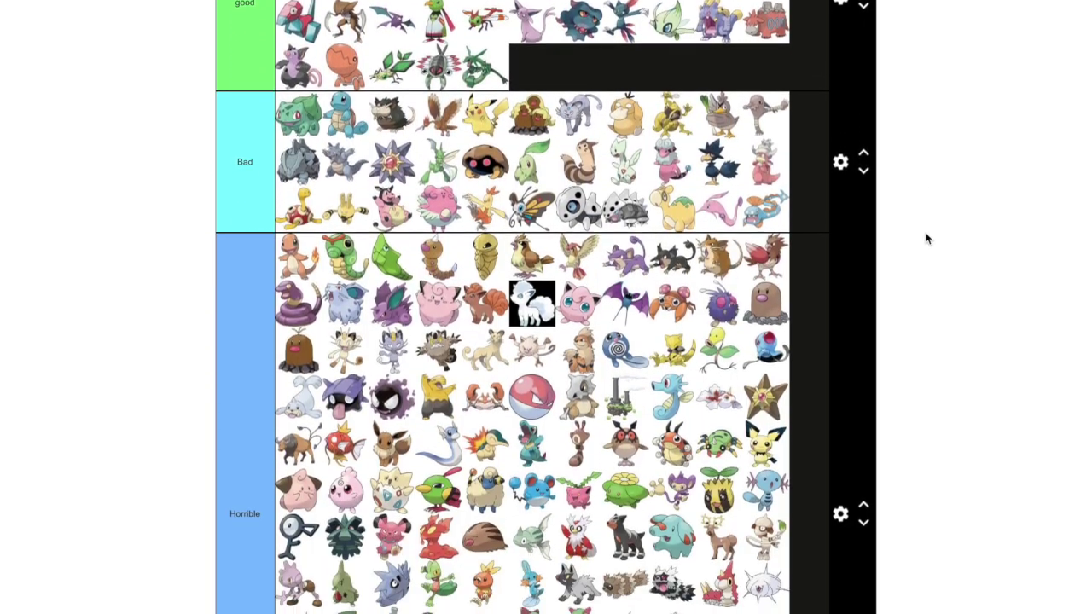
scroll(927, 239, "down", 1)
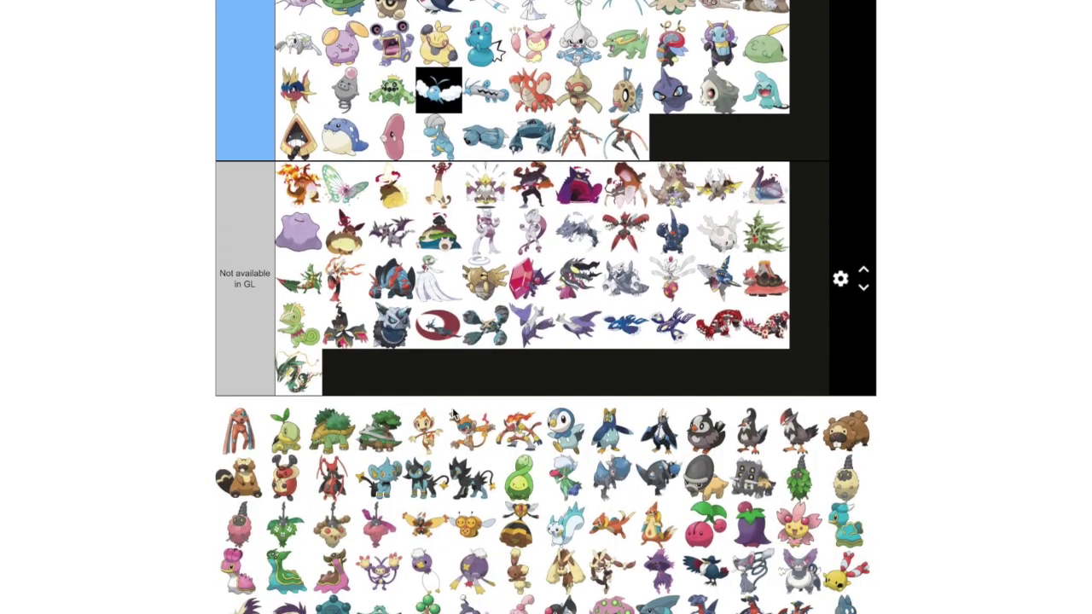
Drag the first unranked Pokémon up to the end of the Kinda meta row
left_click_drag(238, 418, 518, 369)
scroll(995, 438, "up", 10)
scroll(936, 211, "up", 9)
scroll(932, 136, "up", 7)
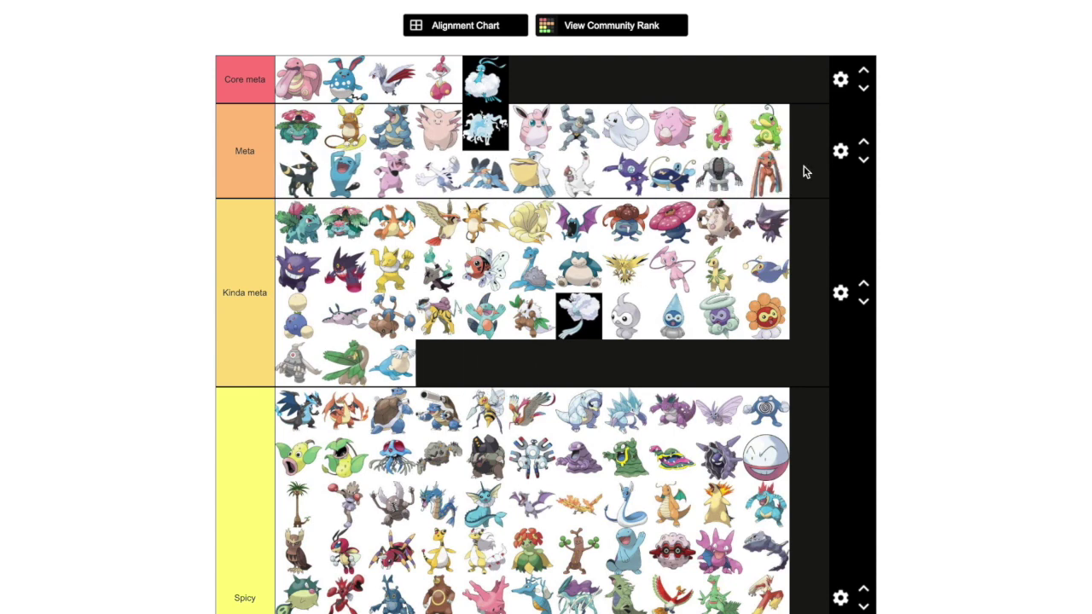
scroll(923, 169, "down", 3)
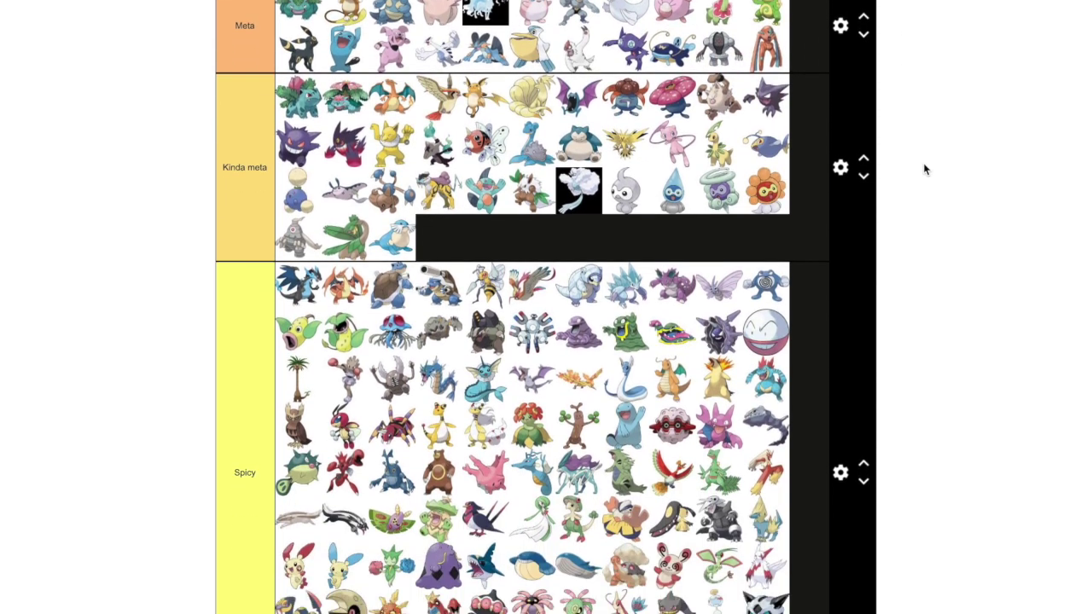
scroll(923, 169, "down", 13)
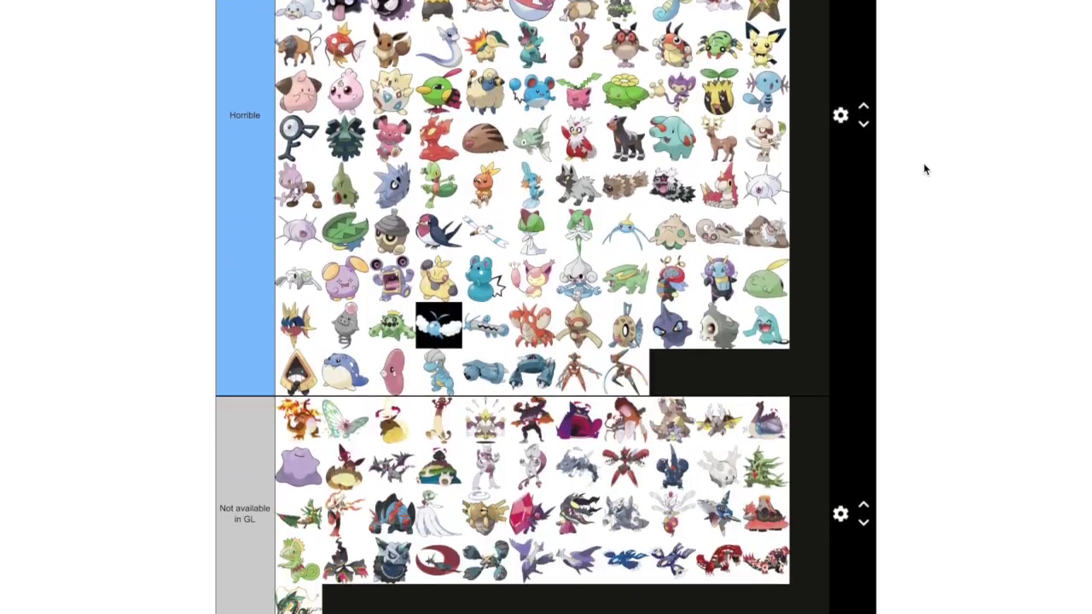
scroll(924, 168, "down", 7)
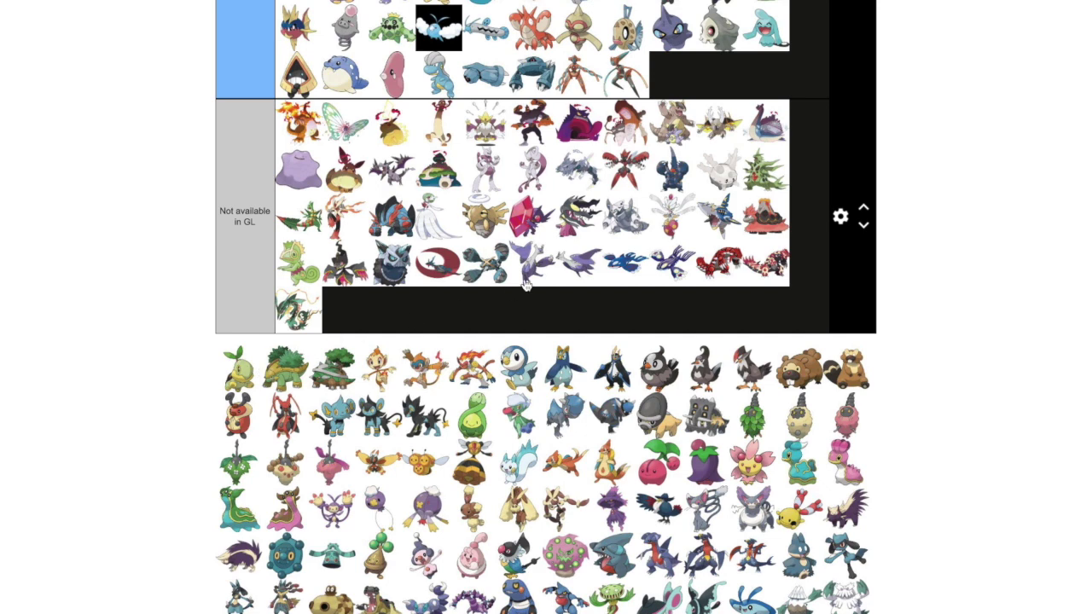
Place Turtwig from the pool into the Bad tier
scroll(524, 284, "down", 5)
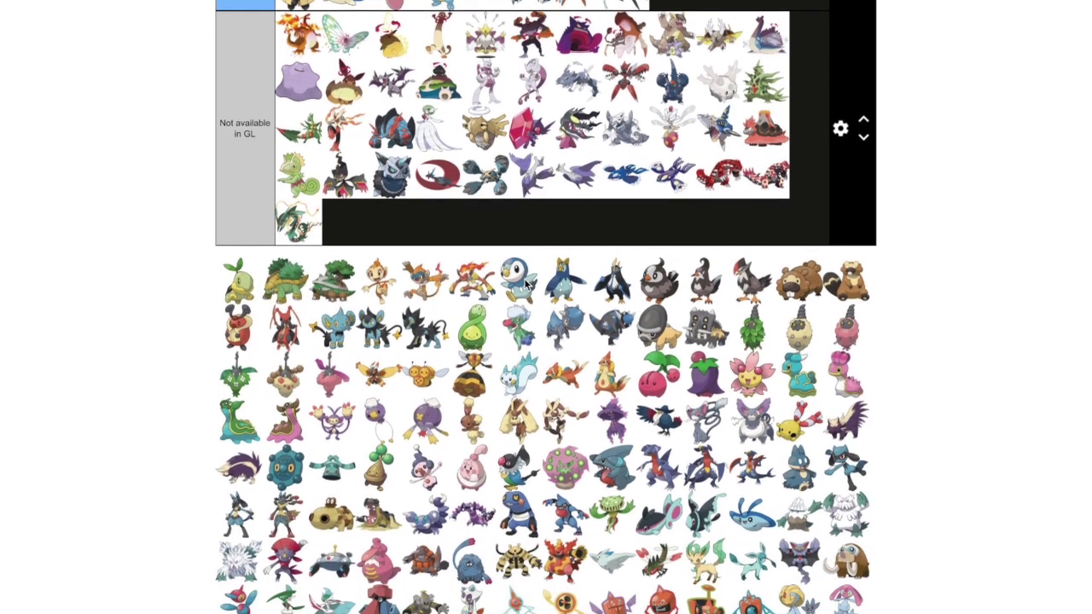
scroll(524, 284, "up", 2)
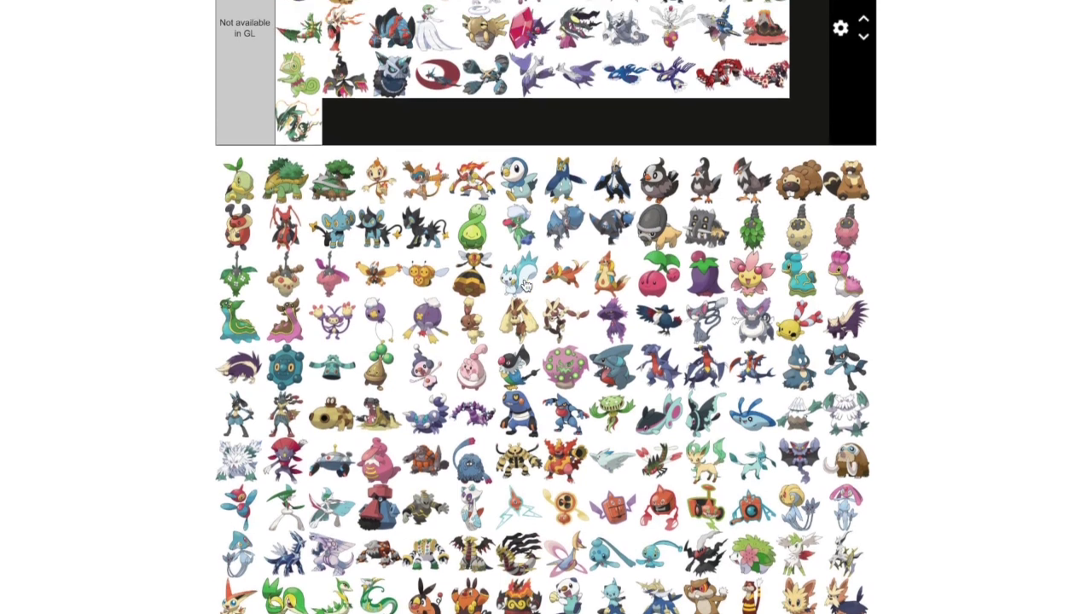
scroll(525, 284, "up", 2)
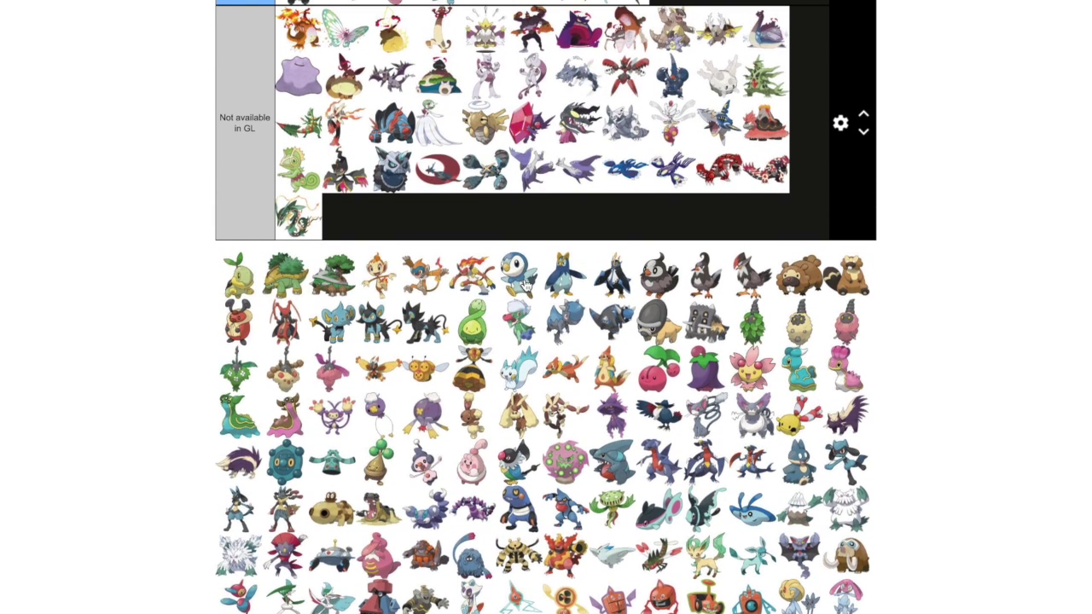
scroll(233, 270, "up", 2)
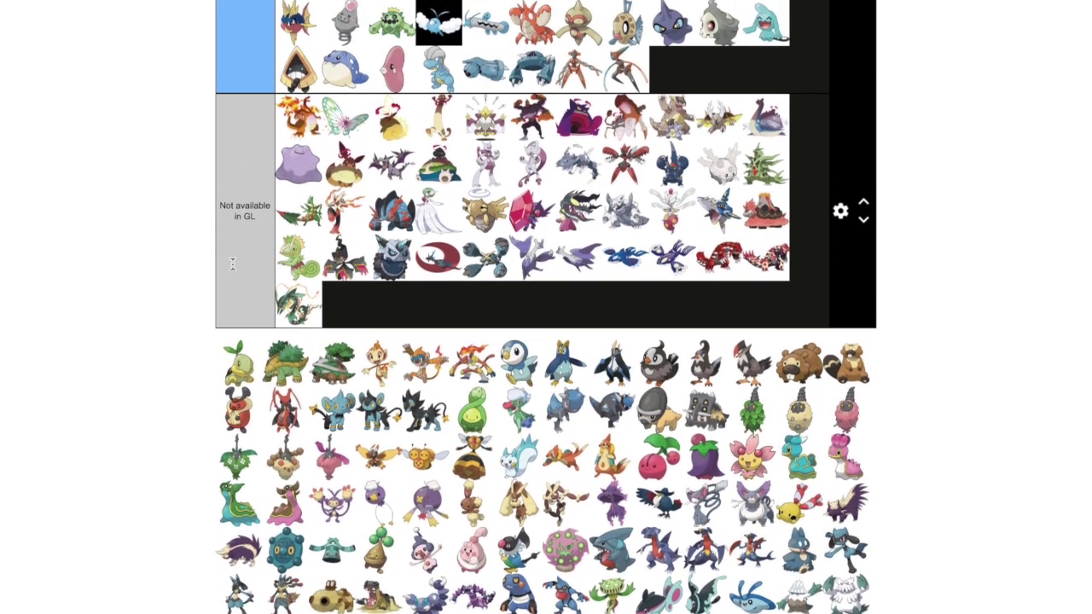
scroll(838, 407, "up", 3)
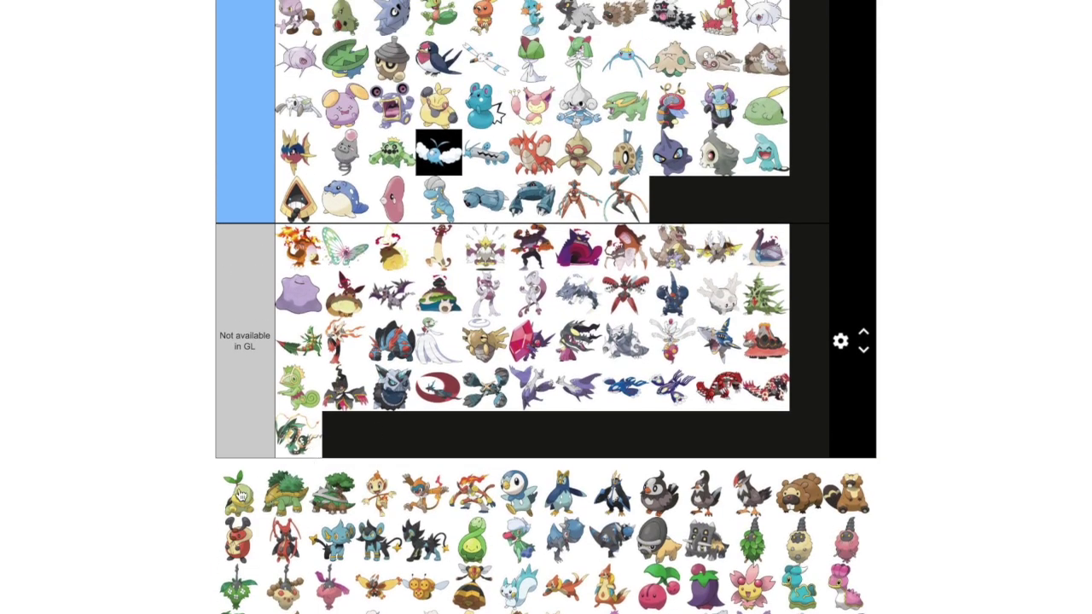
left_click_drag(241, 495, 731, 245)
Move Grotle onto the end of the Spicy tier
scroll(789, 343, "up", 9)
scroll(809, 334, "up", 7)
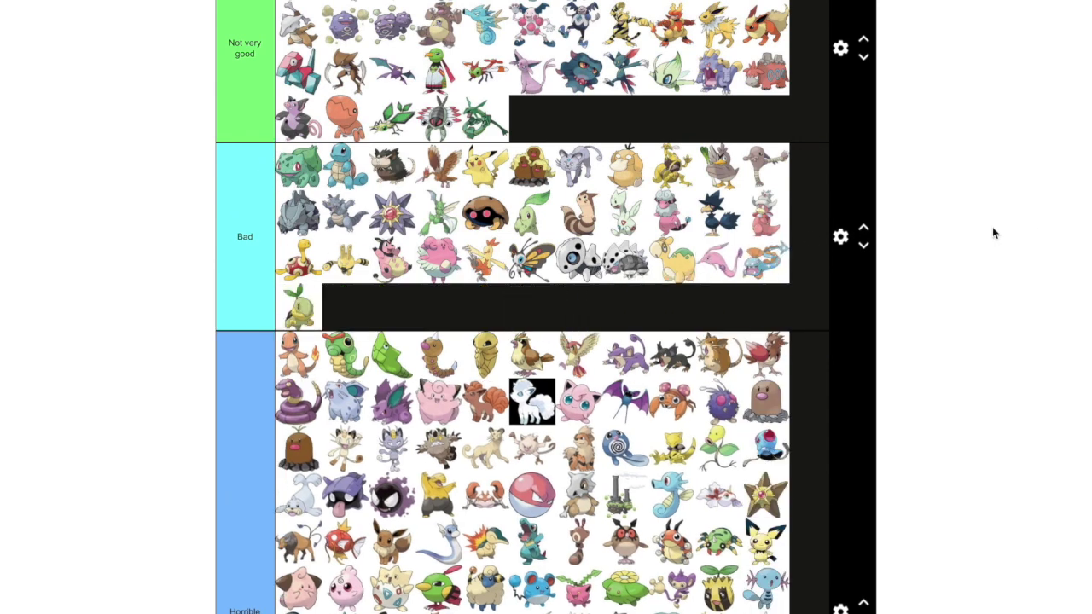
scroll(992, 232, "down", 12)
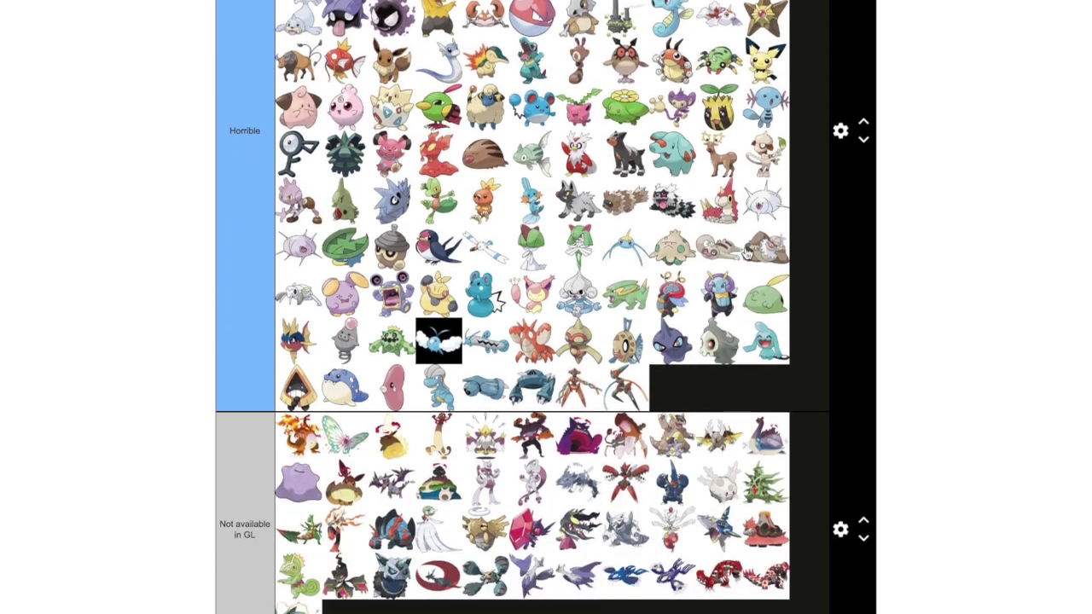
scroll(750, 256, "down", 6)
left_click_drag(746, 253, 979, 312)
scroll(979, 312, "up", 1)
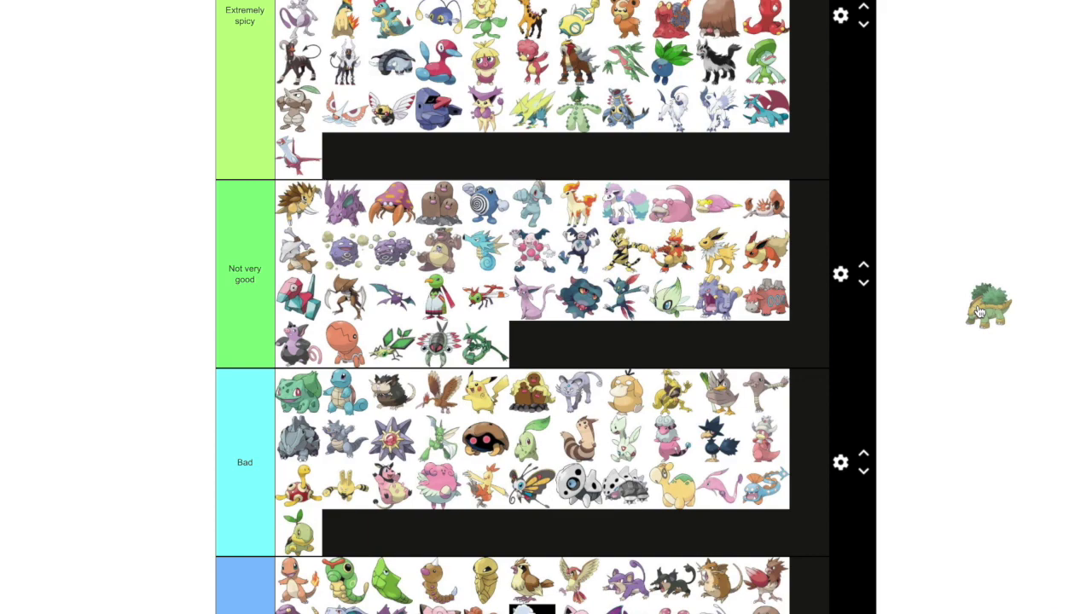
scroll(981, 309, "up", 7)
left_click_drag(980, 312, 768, 445)
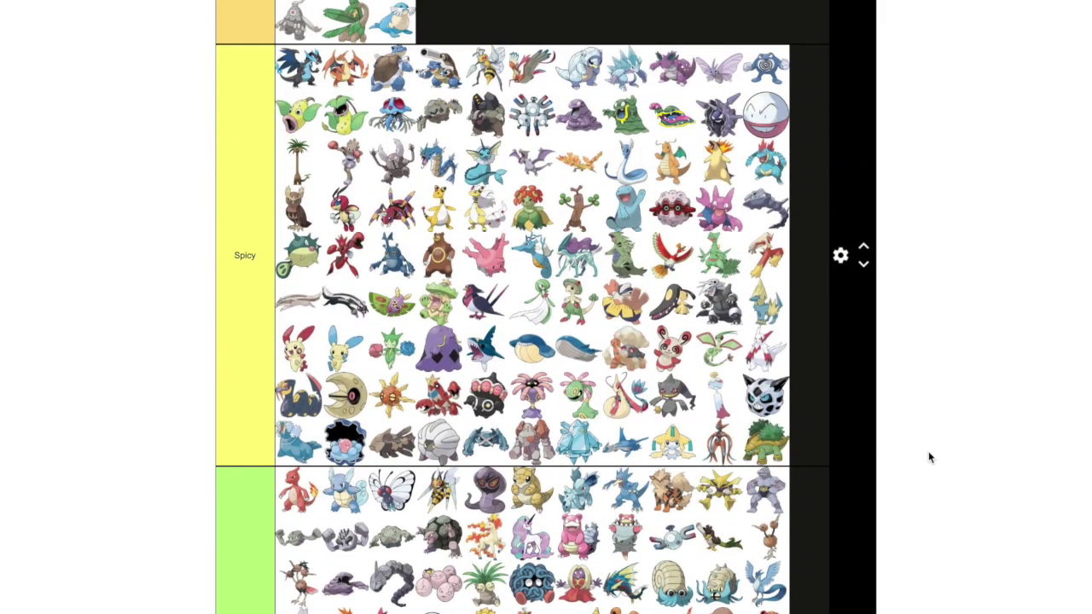
Add Torterra after Grotle in Spicy, starting a new row, and return to the pool
scroll(930, 452, "down", 1)
scroll(932, 458, "down", 8)
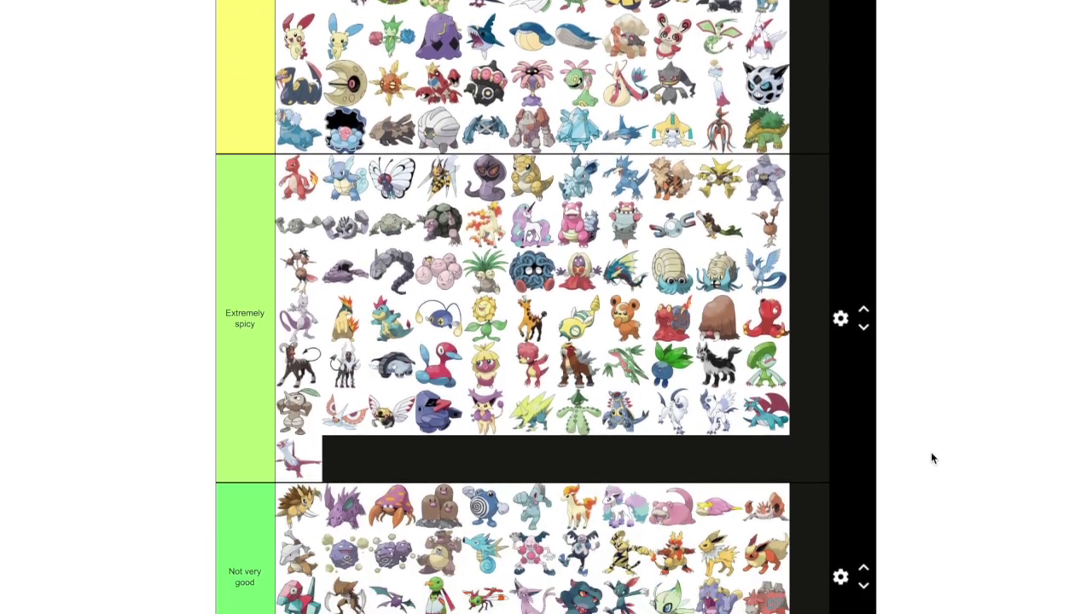
scroll(931, 458, "down", 10)
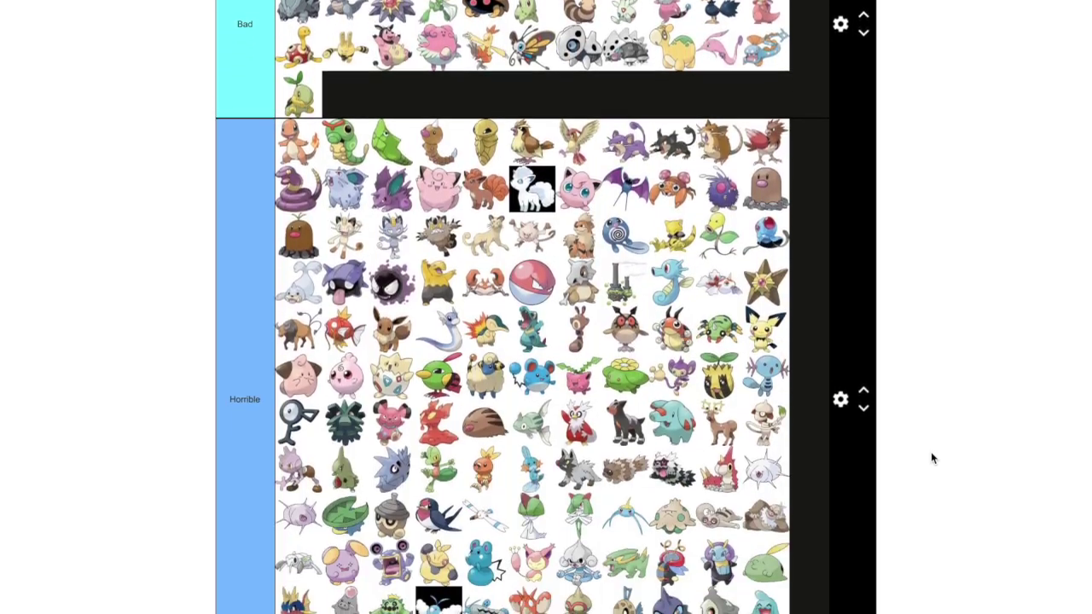
scroll(932, 458, "down", 4)
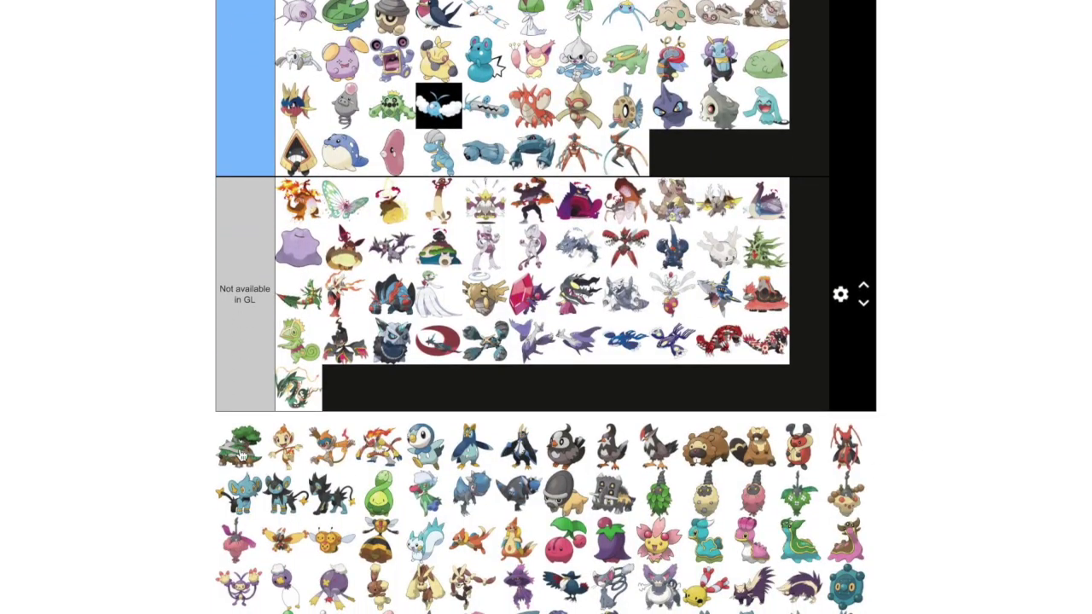
left_click_drag(575, 434, 761, 488)
scroll(996, 387, "up", 5)
scroll(996, 388, "up", 10)
scroll(943, 402, "up", 12)
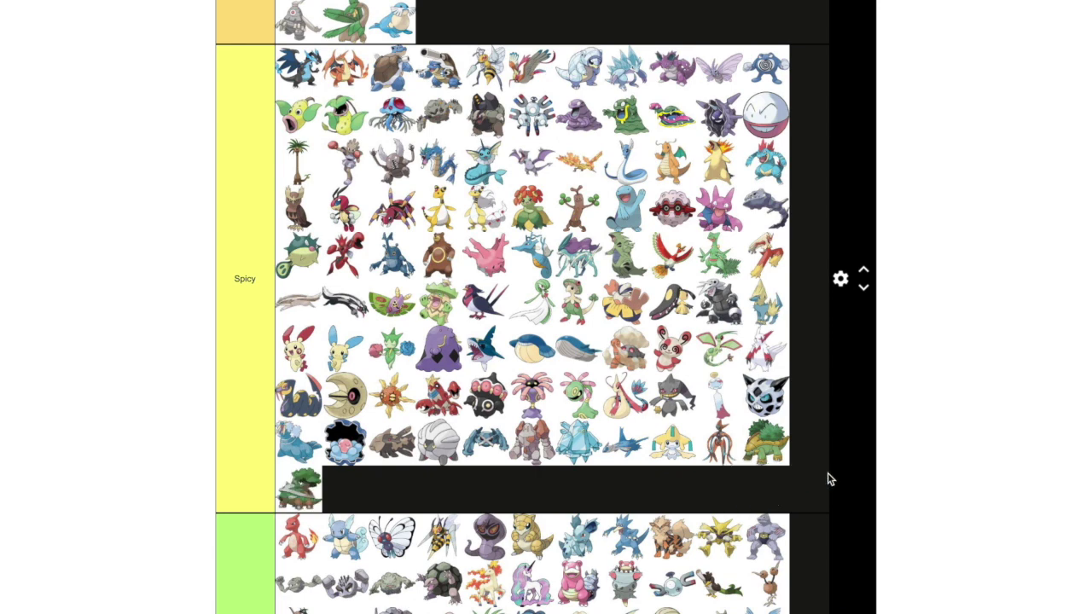
scroll(953, 458, "down", 1)
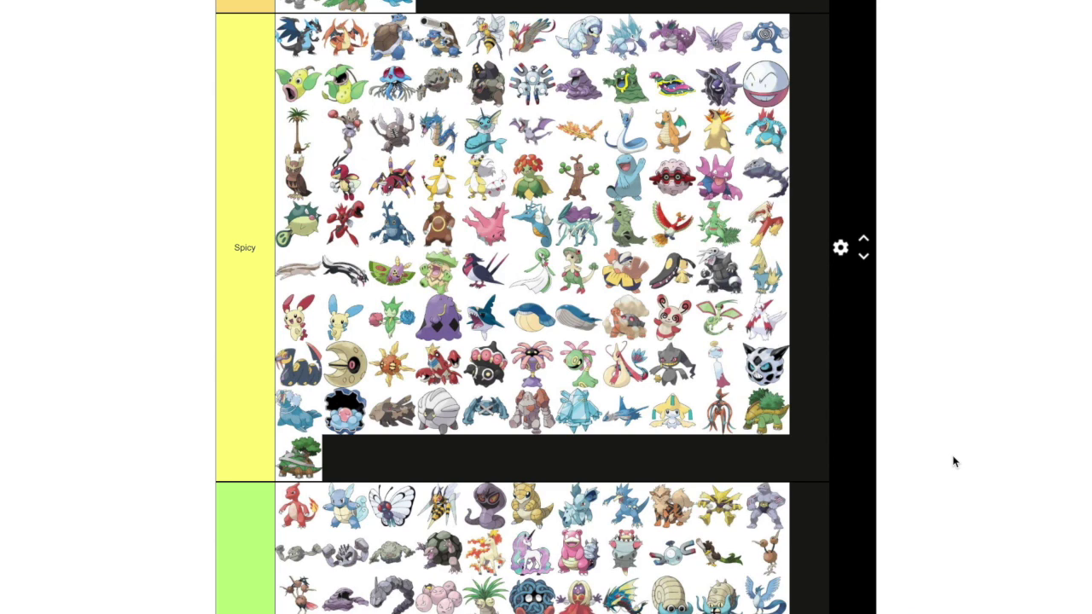
scroll(953, 461, "down", 1)
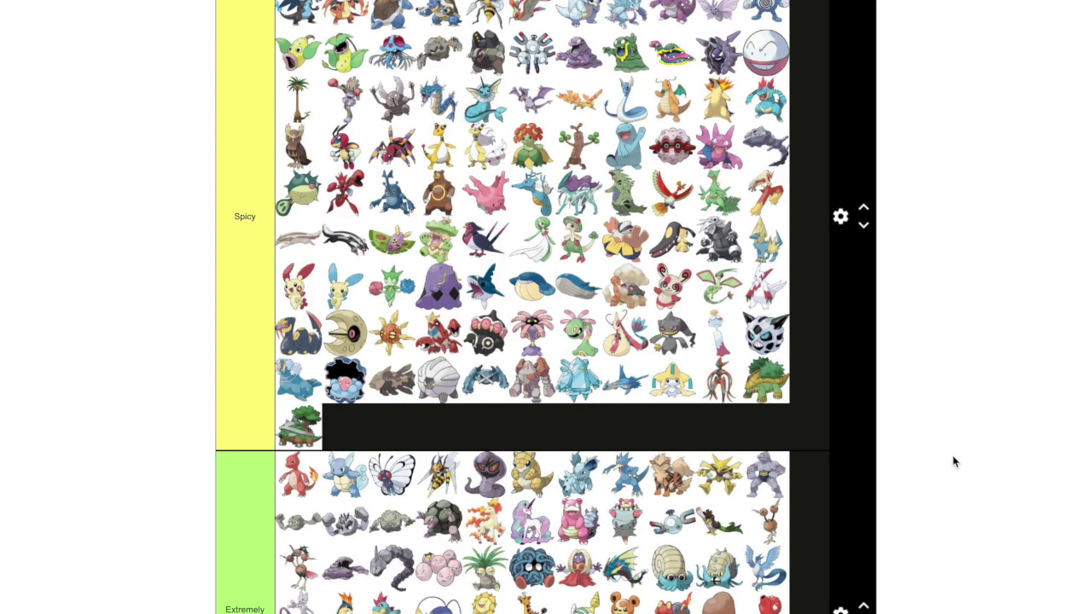
scroll(953, 461, "down", 3)
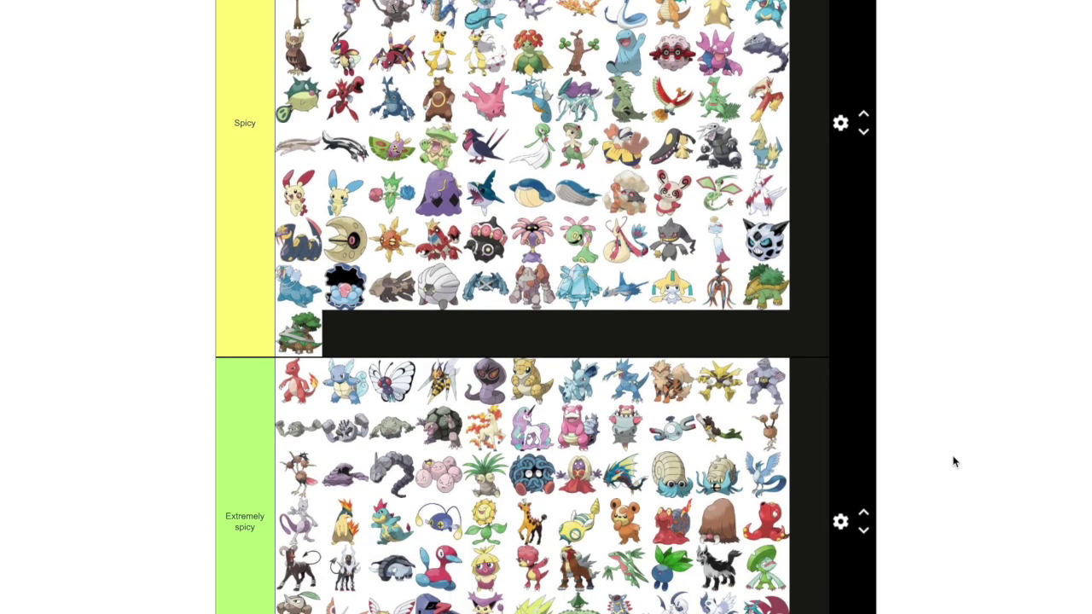
scroll(954, 461, "down", 10)
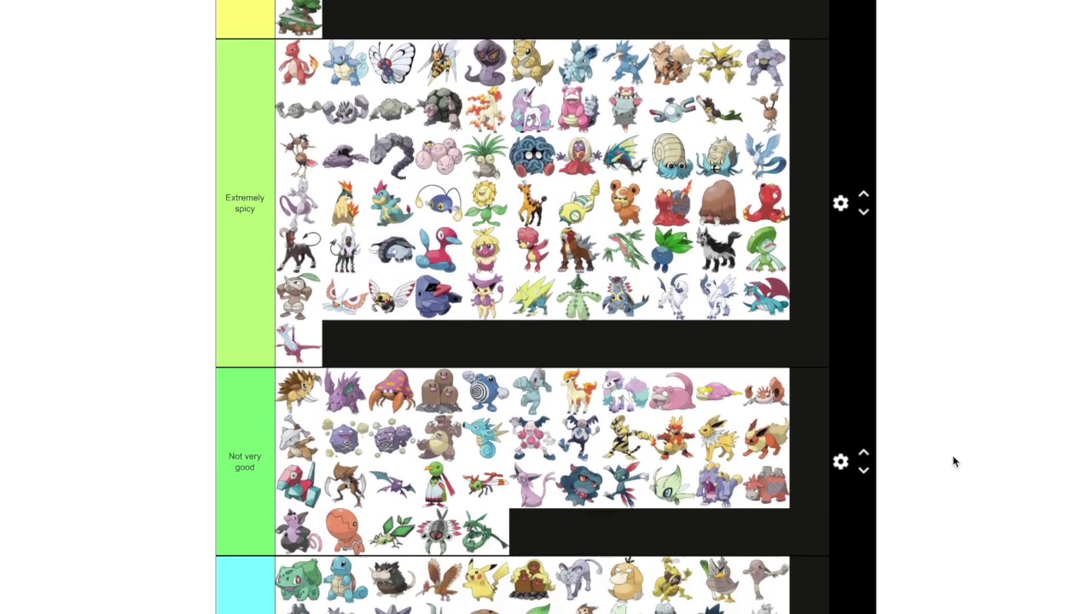
scroll(953, 461, "down", 20)
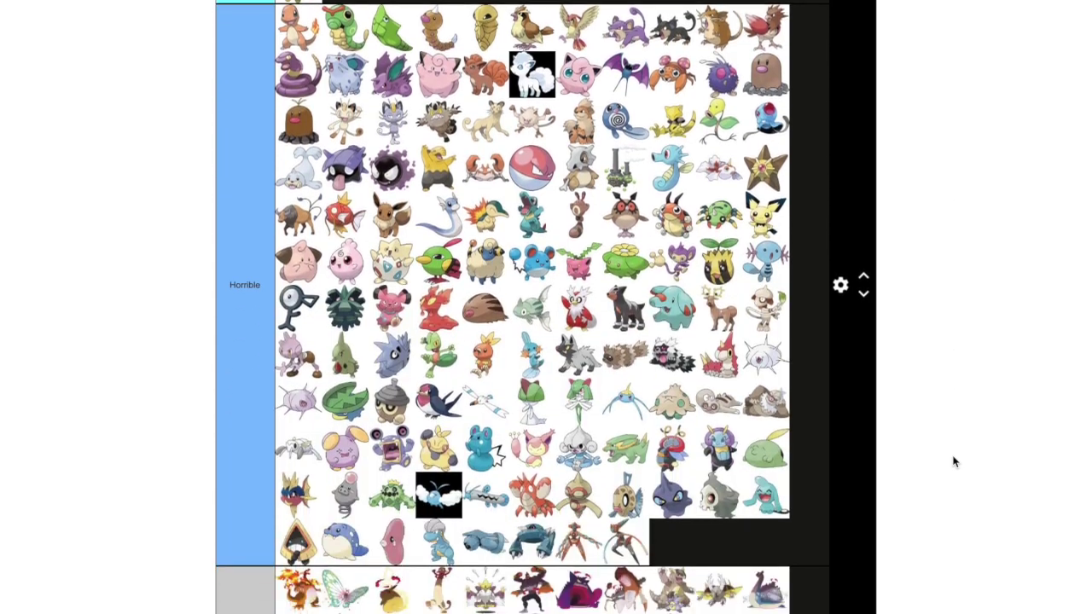
scroll(954, 461, "down", 12)
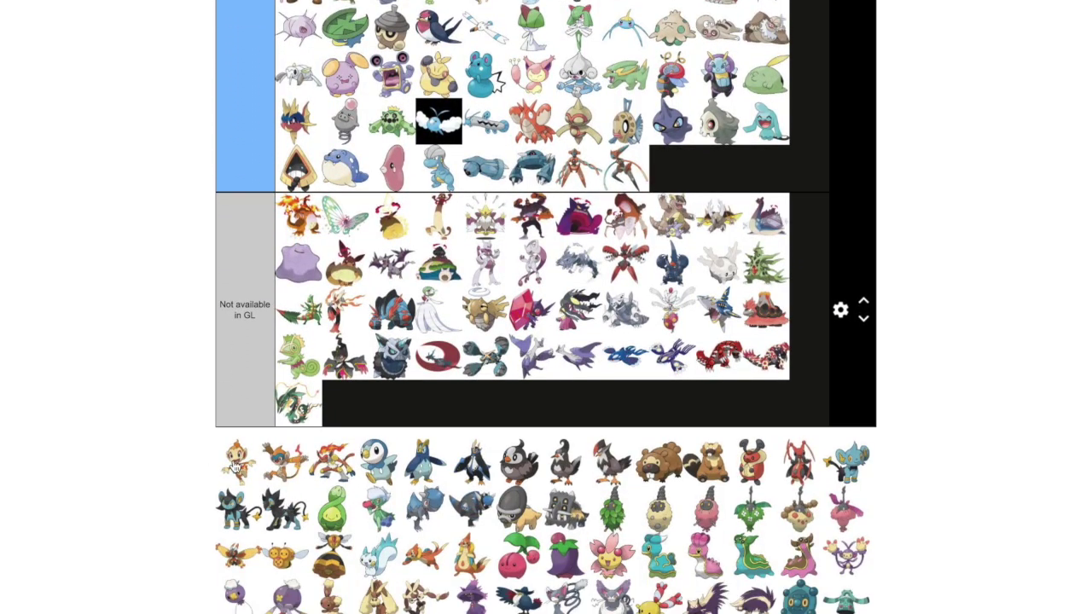
Rank Chimchar at the end of Horrible and Monferno in the Bad tier
left_click_drag(235, 464, 752, 169)
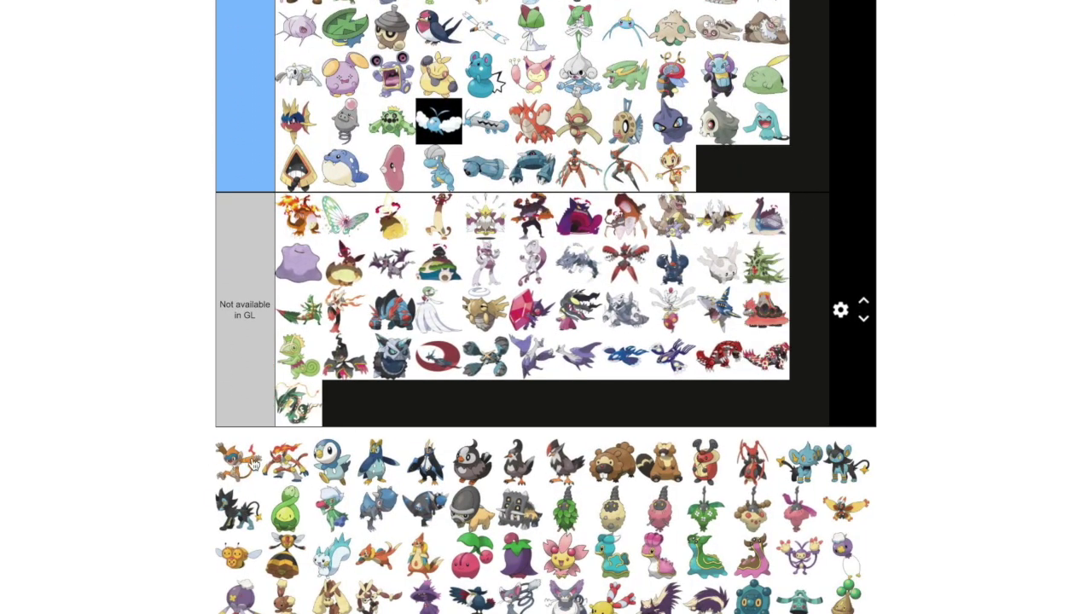
left_click_drag(253, 464, 633, 232)
scroll(870, 287, "up", 10)
scroll(793, 252, "up", 10)
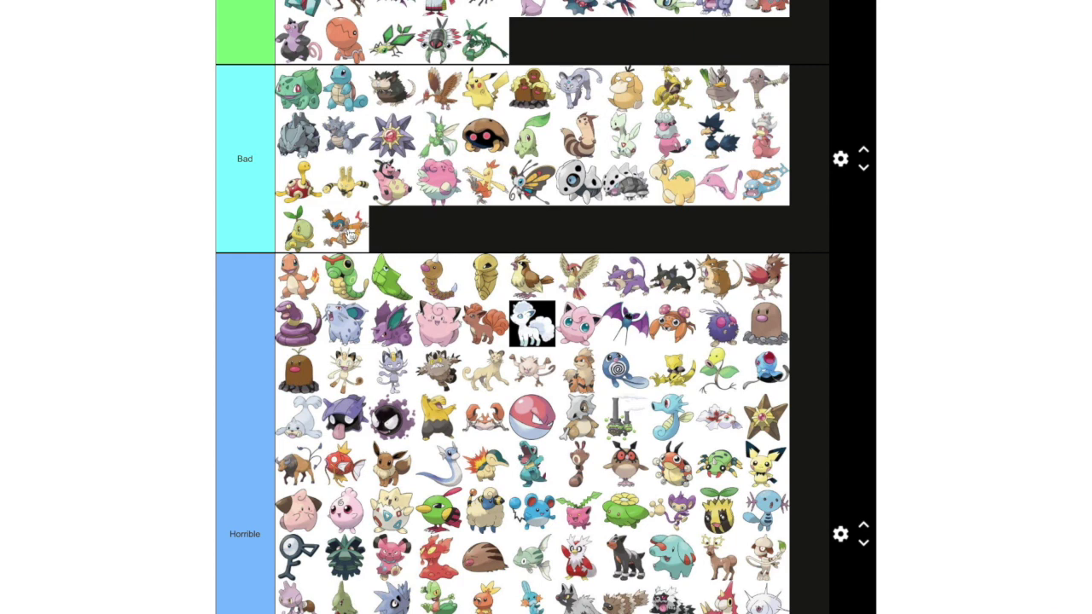
scroll(765, 193, "down", 7)
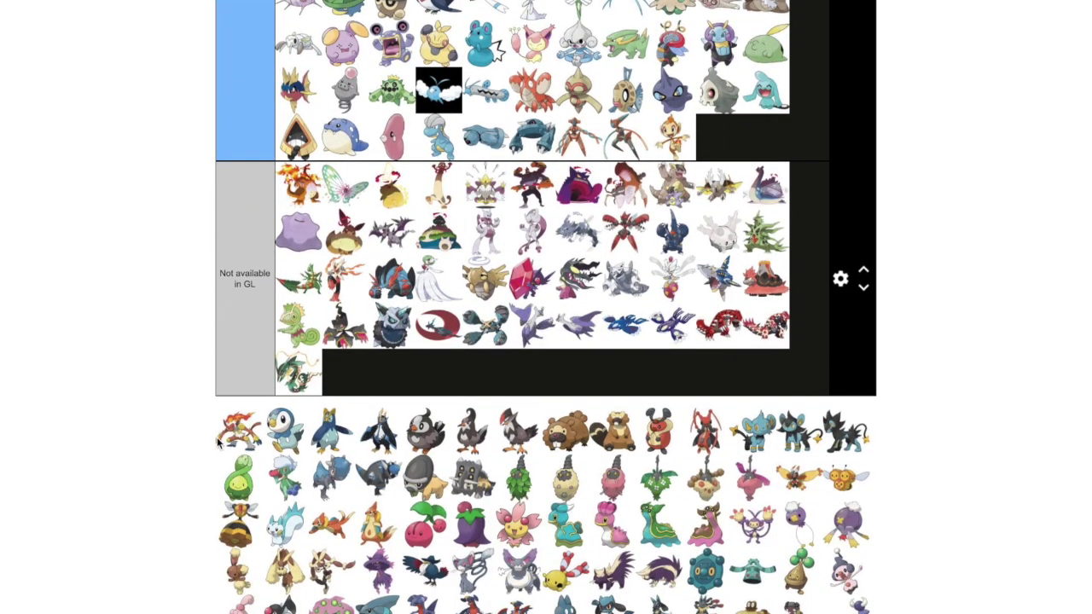
Add Infernape to the end of the Spicy tier after Torterra
left_click_drag(241, 440, 972, 402)
scroll(963, 392, "up", 3)
scroll(972, 403, "up", 7)
scroll(972, 402, "up", 4)
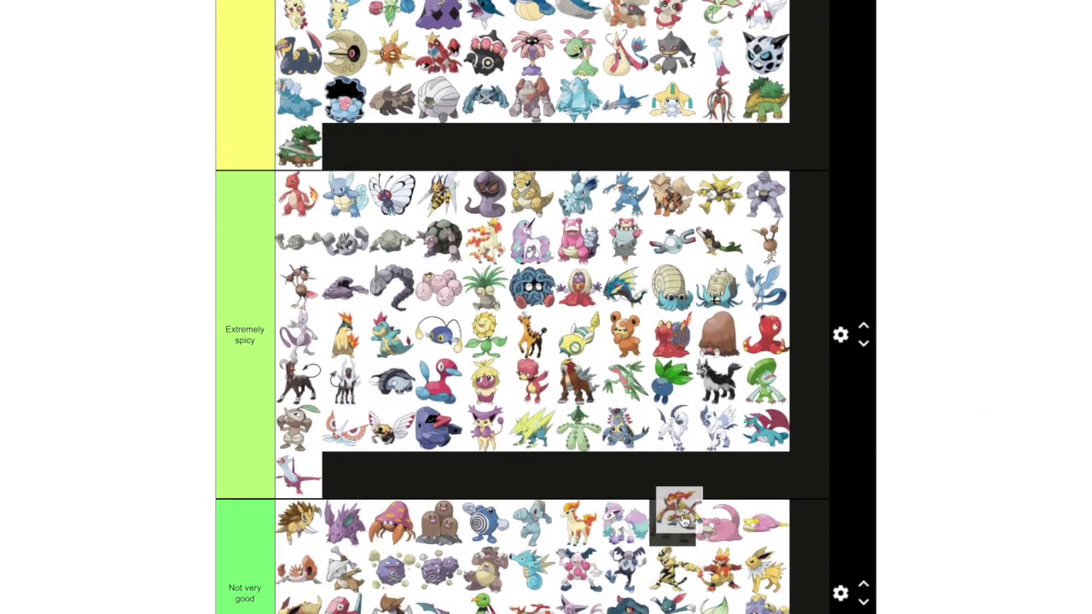
left_click_drag(689, 482, 807, 159)
scroll(851, 168, "up", 1)
scroll(851, 168, "up", 3)
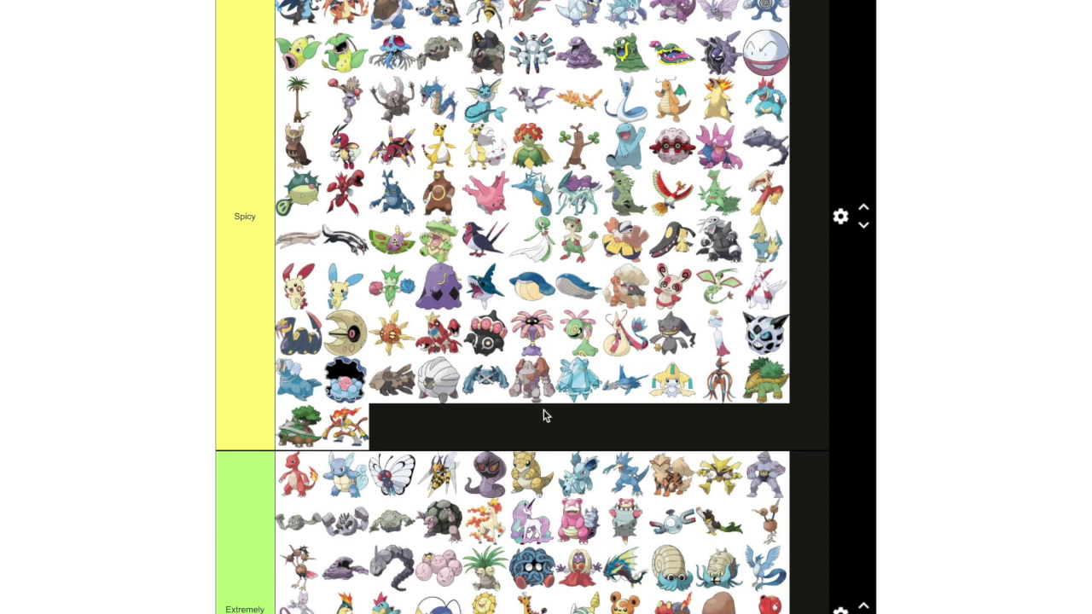
scroll(550, 403, "up", 1)
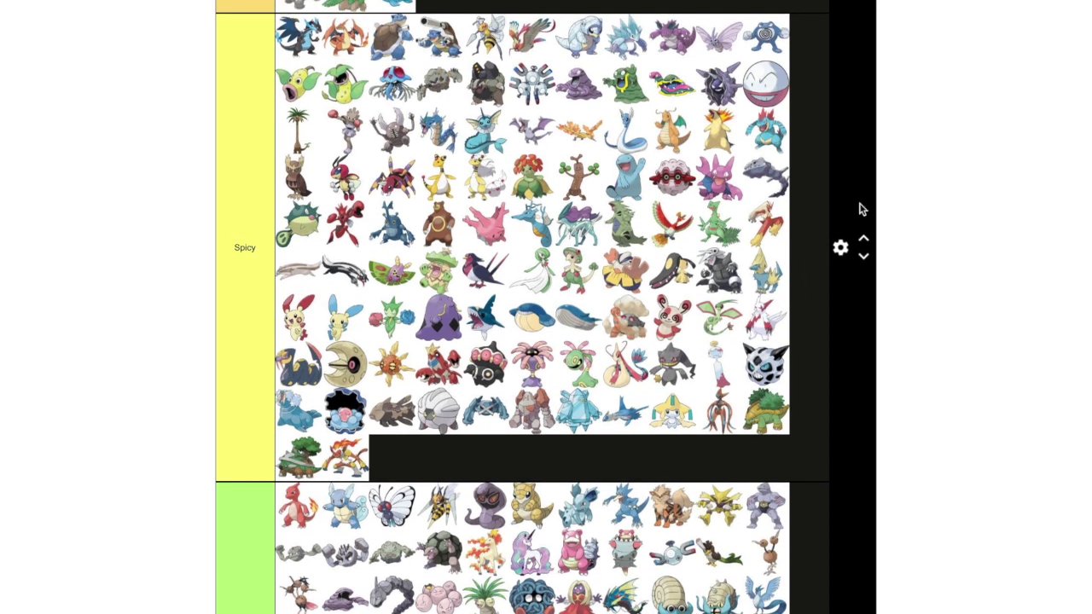
scroll(583, 342, "up", 1)
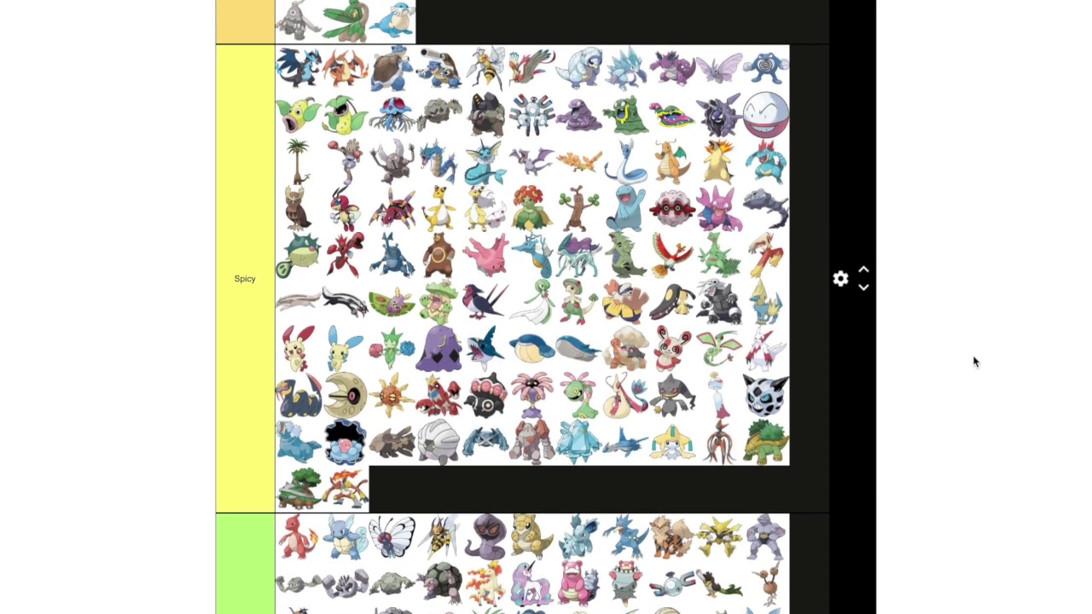
Rank Piplup at the end of the Horrible tier
scroll(974, 363, "down", 6)
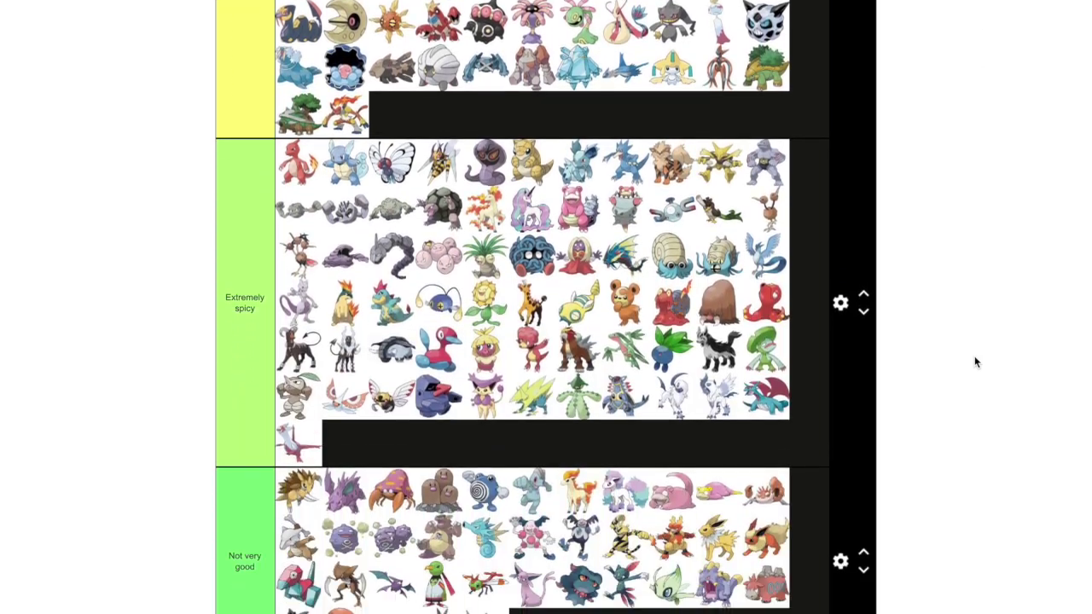
scroll(975, 362, "down", 8)
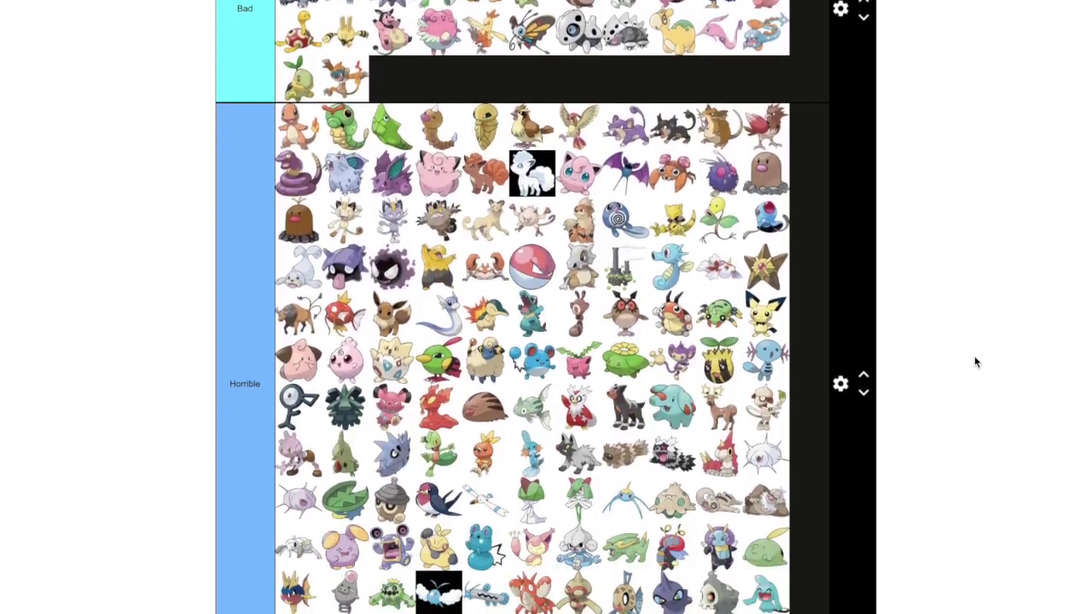
scroll(975, 363, "down", 4)
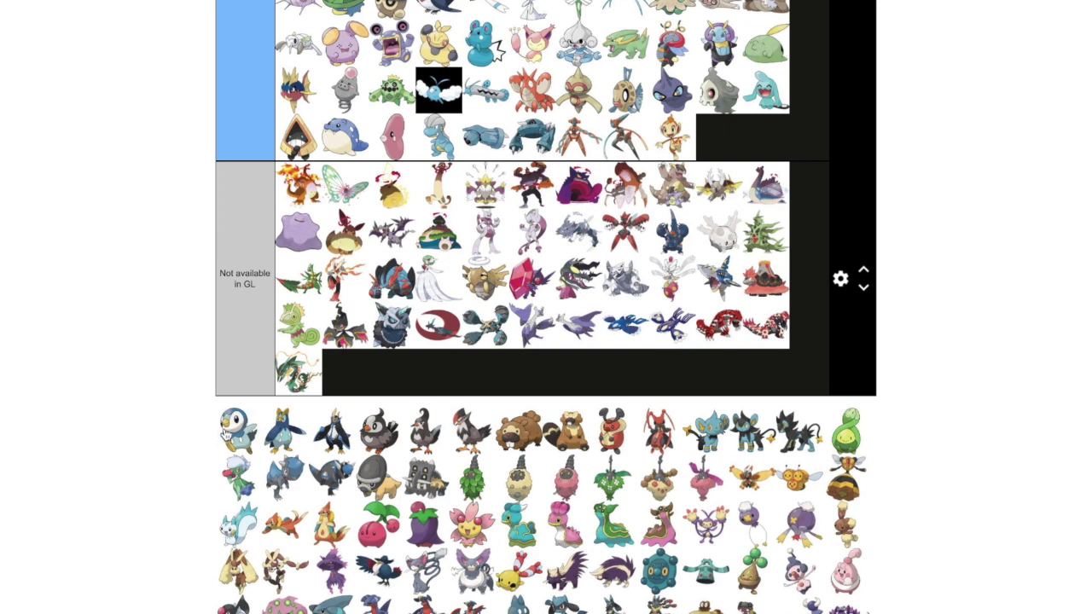
left_click_drag(231, 433, 674, 294)
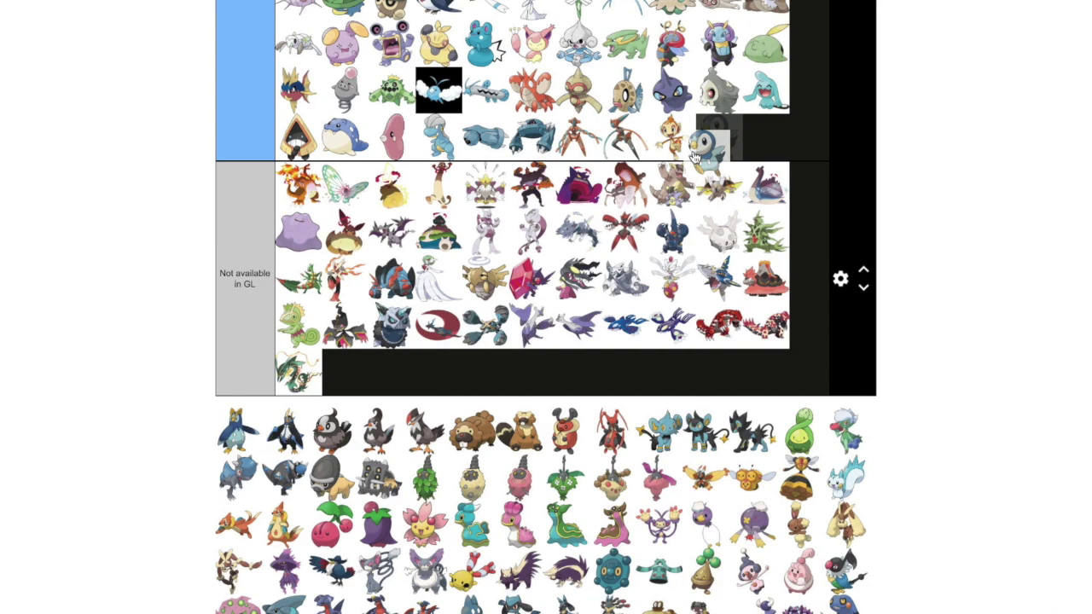
Add Prinplup and Empoleon to the end of the Spicy tier after Infernape
left_click_drag(220, 421, 740, 324)
scroll(955, 318, "up", 2)
scroll(963, 317, "up", 10)
scroll(927, 335, "up", 3)
scroll(929, 337, "up", 5)
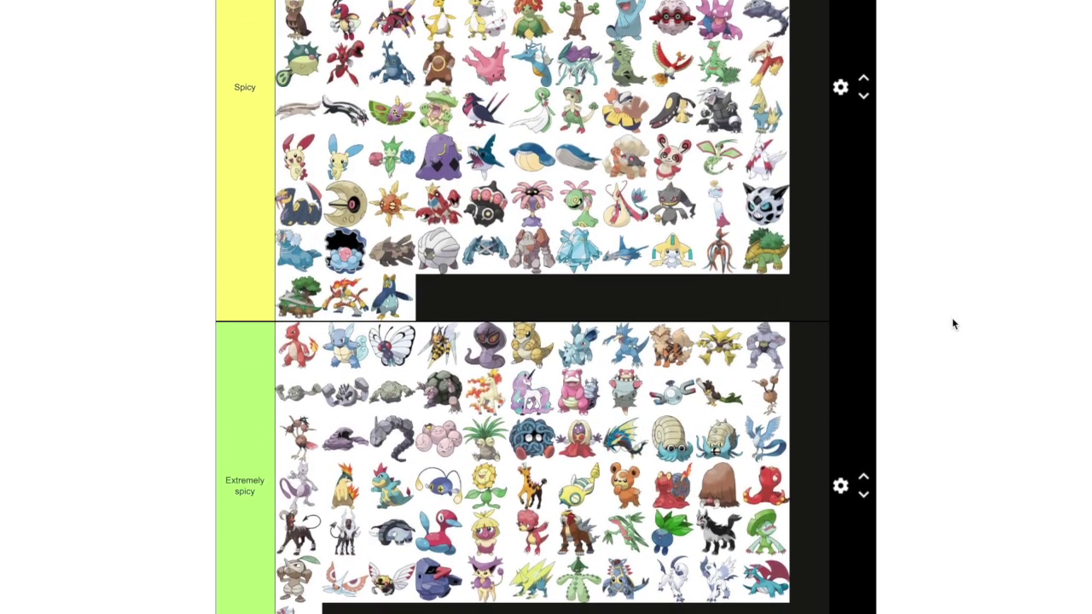
scroll(953, 324, "down", 8)
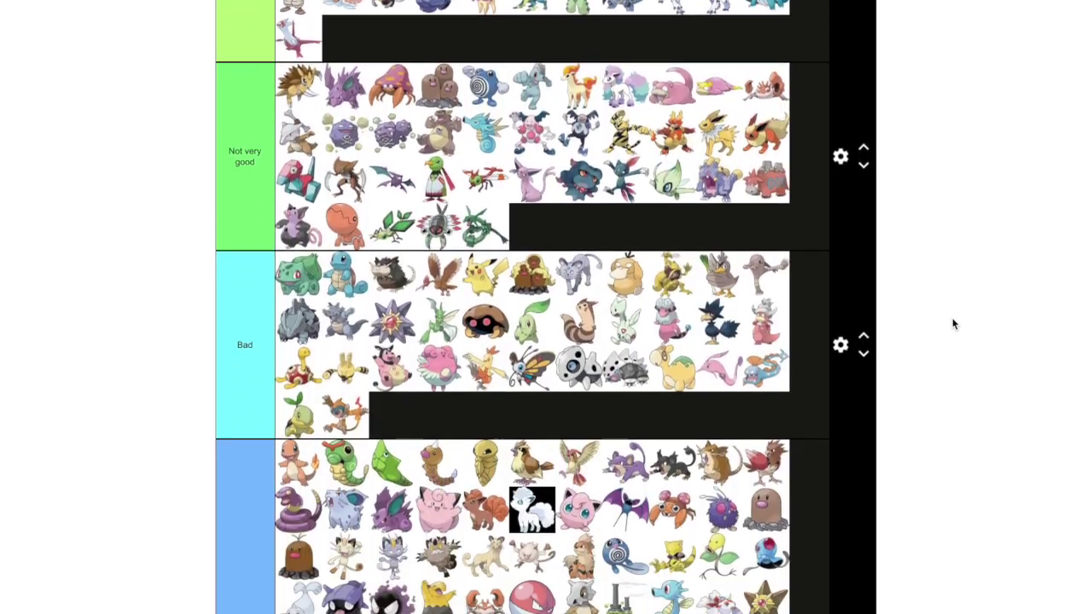
scroll(953, 324, "down", 5)
scroll(953, 324, "down", 4)
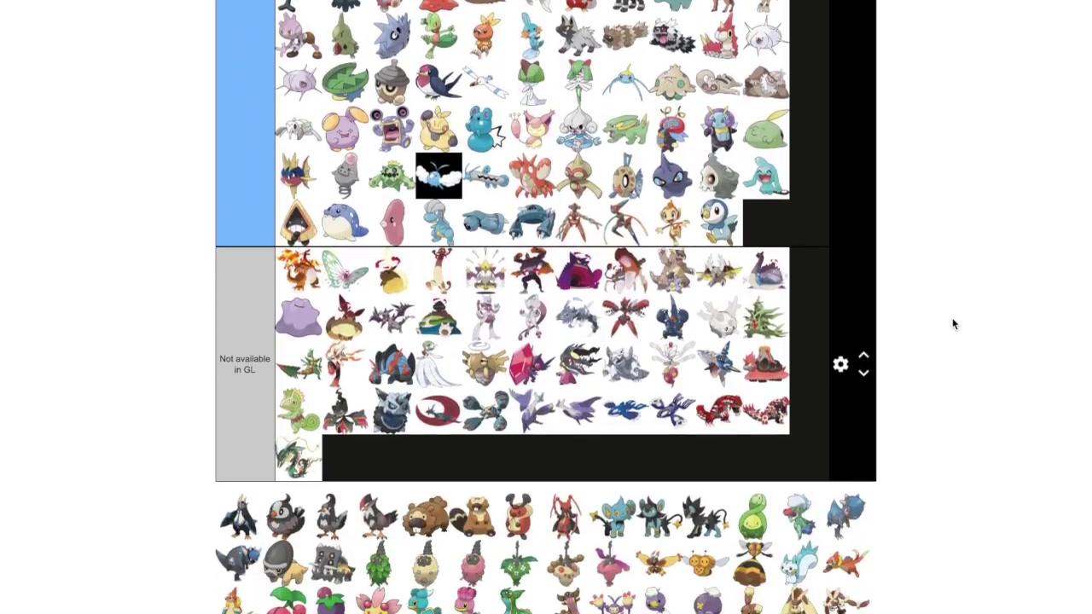
left_click_drag(676, 417, 999, 368)
scroll(995, 371, "up", 4)
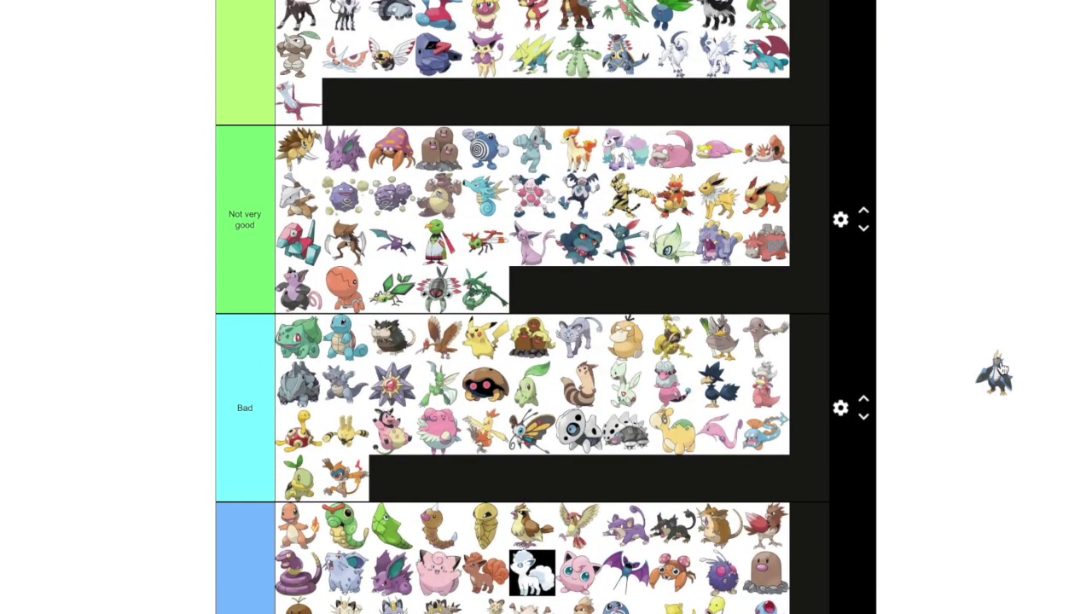
scroll(999, 369, "up", 4)
left_click_drag(1000, 368, 1000, 369)
Put Starly at the end of the Horrible tier
scroll(999, 368, "up", 4)
scroll(1000, 368, "up", 5)
scroll(999, 368, "down", 1)
scroll(1000, 369, "down", 1)
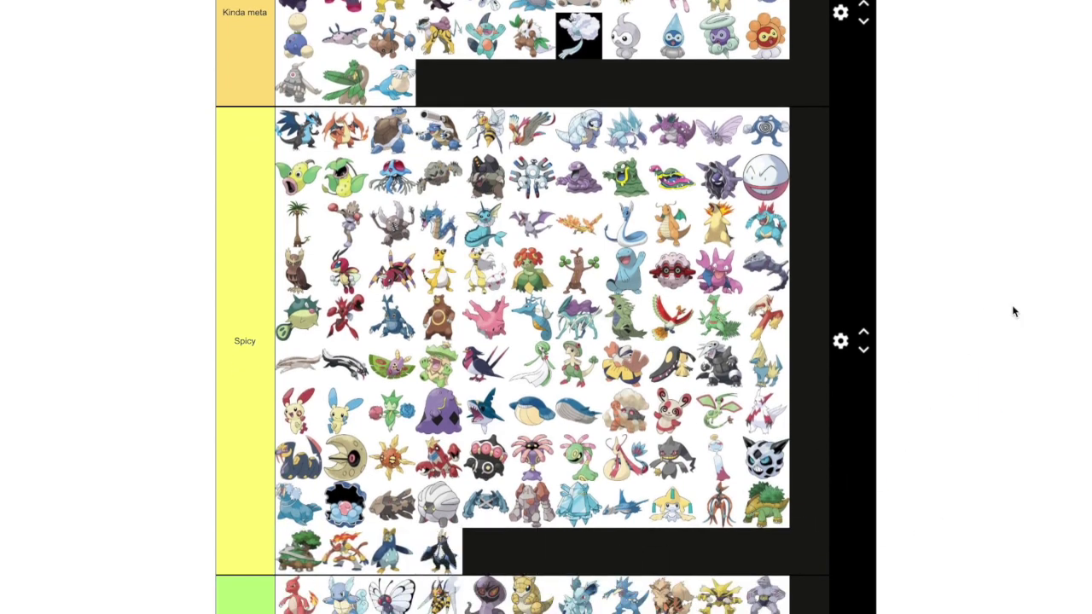
scroll(1013, 312, "down", 5)
scroll(1013, 312, "down", 10)
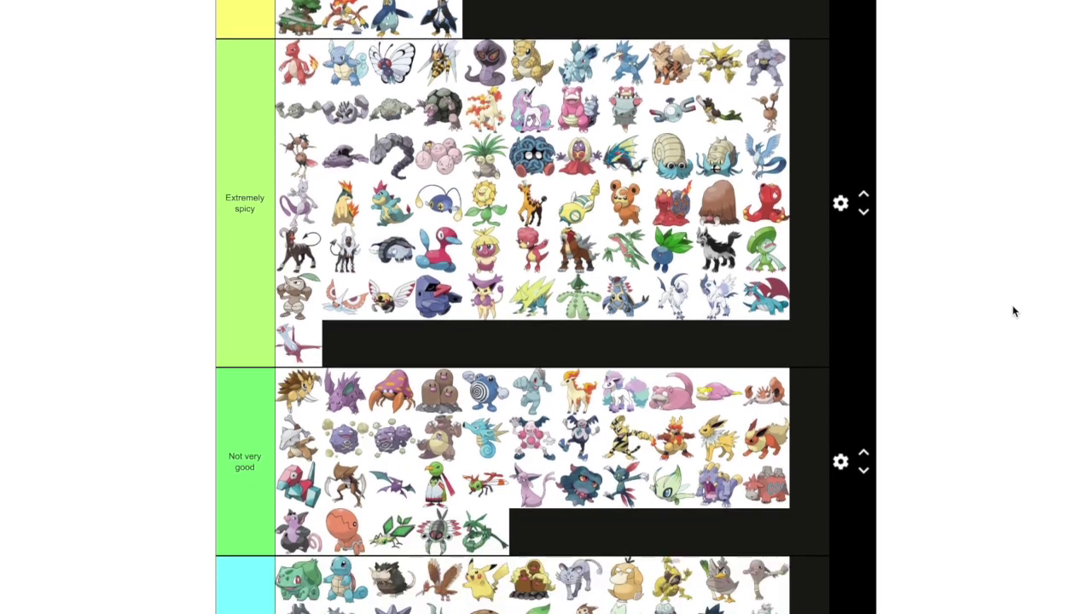
scroll(1013, 310, "down", 8)
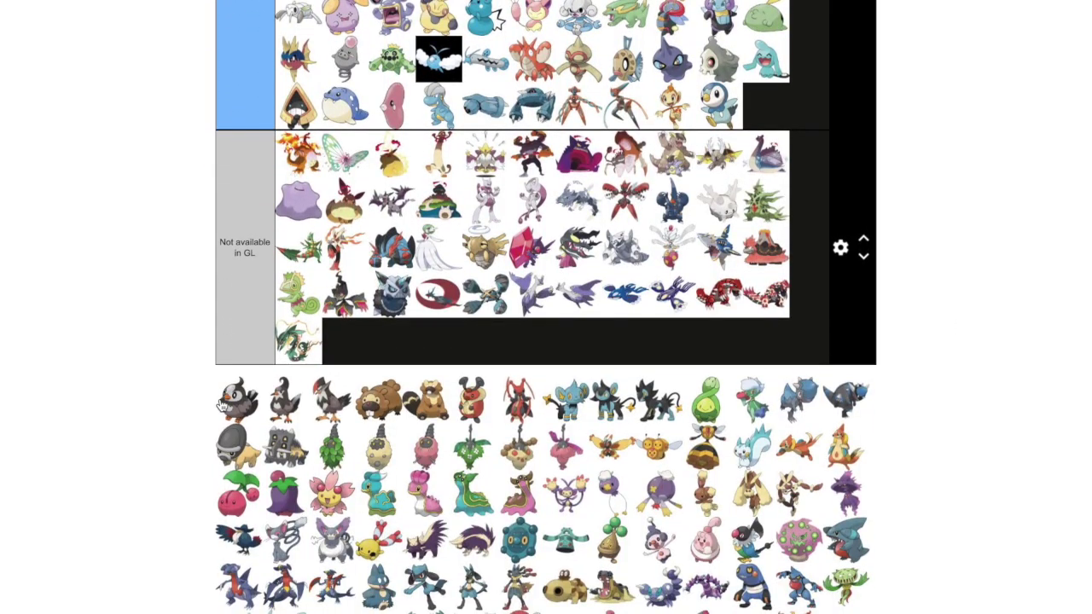
left_click_drag(221, 405, 808, 99)
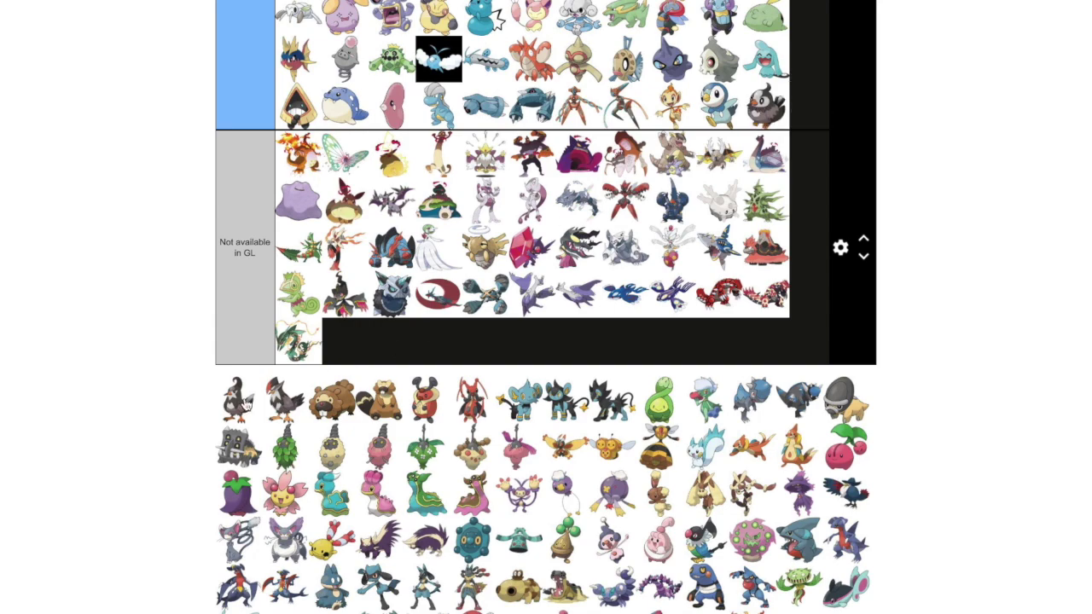
Finish placing Starly in Horrible and put Staravia in the Bad tier
left_click_drag(418, 340, 941, 254)
scroll(945, 251, "up", 5)
scroll(944, 253, "up", 4)
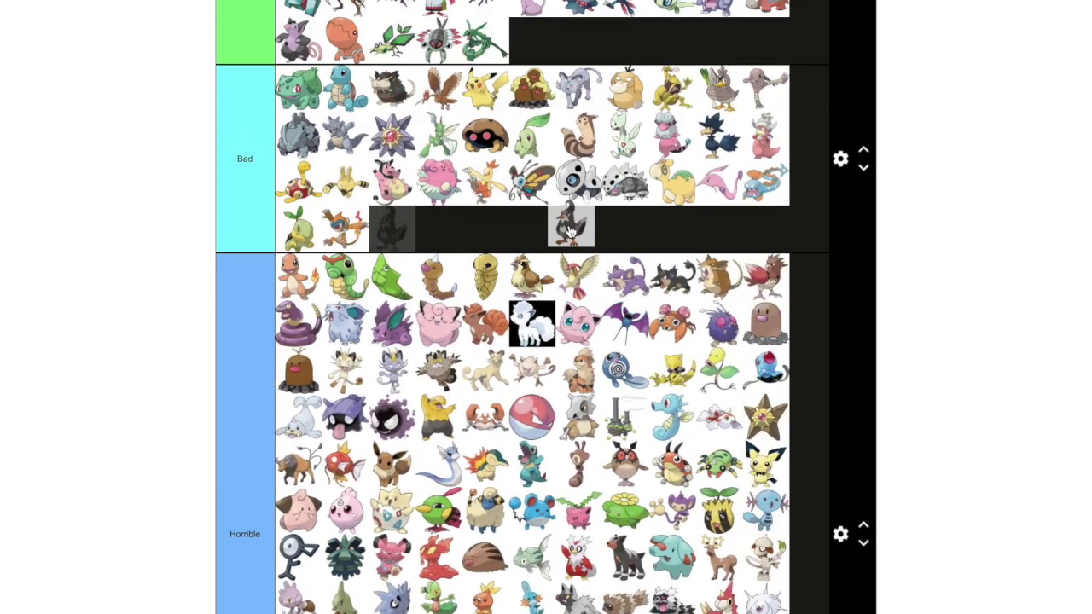
scroll(1054, 319, "down", 1)
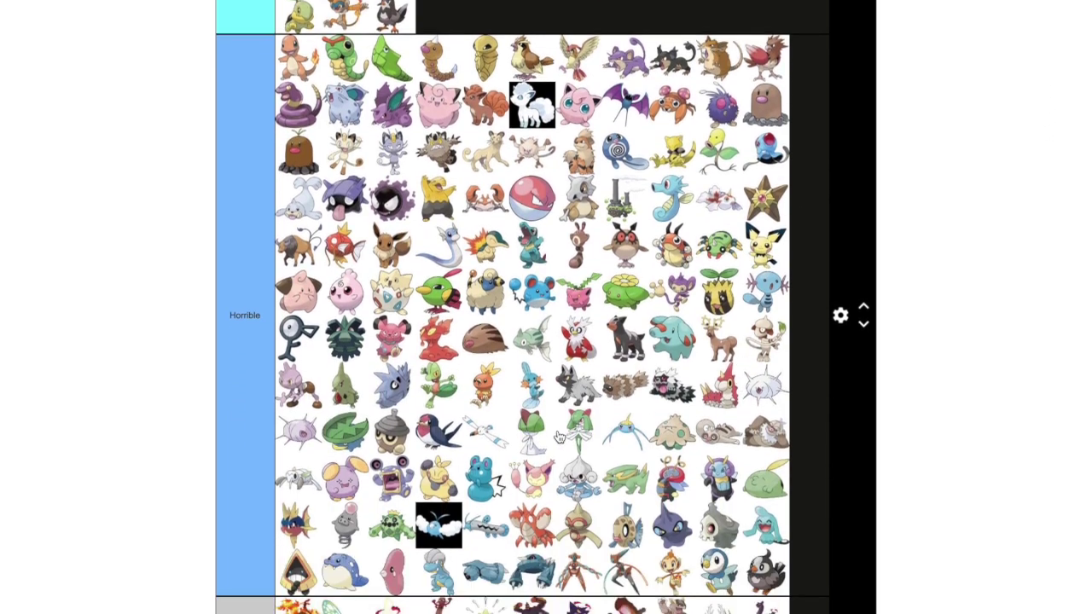
scroll(597, 422, "down", 5)
Add Staraptor after Empoleon at the end of the Spicy tier
left_click_drag(559, 437, 738, 376)
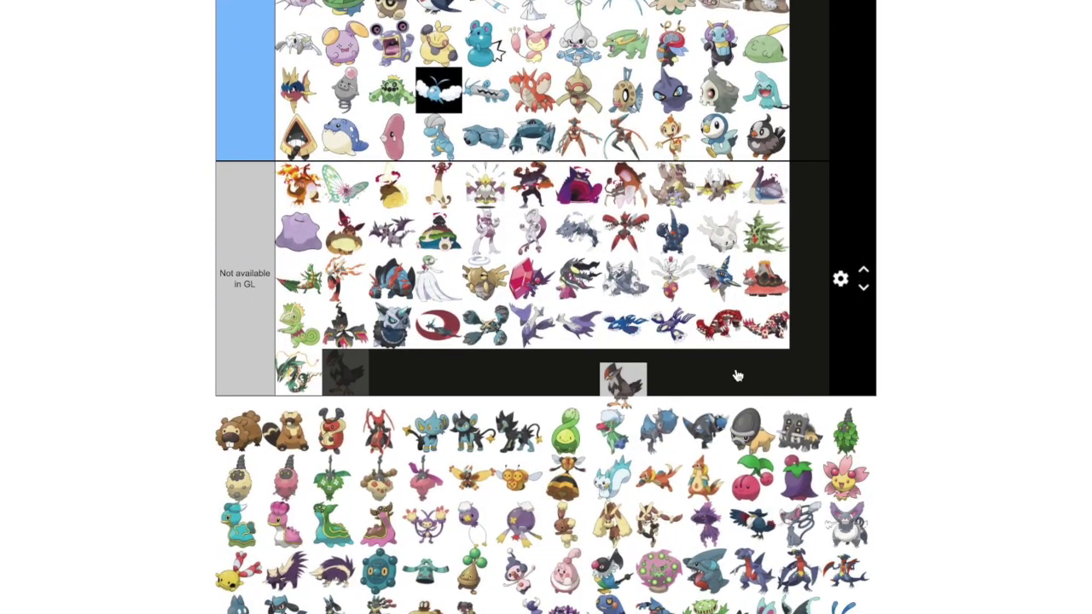
scroll(959, 356, "up", 5)
left_click_drag(959, 357, 653, 408)
scroll(960, 356, "up", 5)
scroll(960, 357, "up", 5)
scroll(959, 356, "up", 5)
scroll(960, 356, "down", 4)
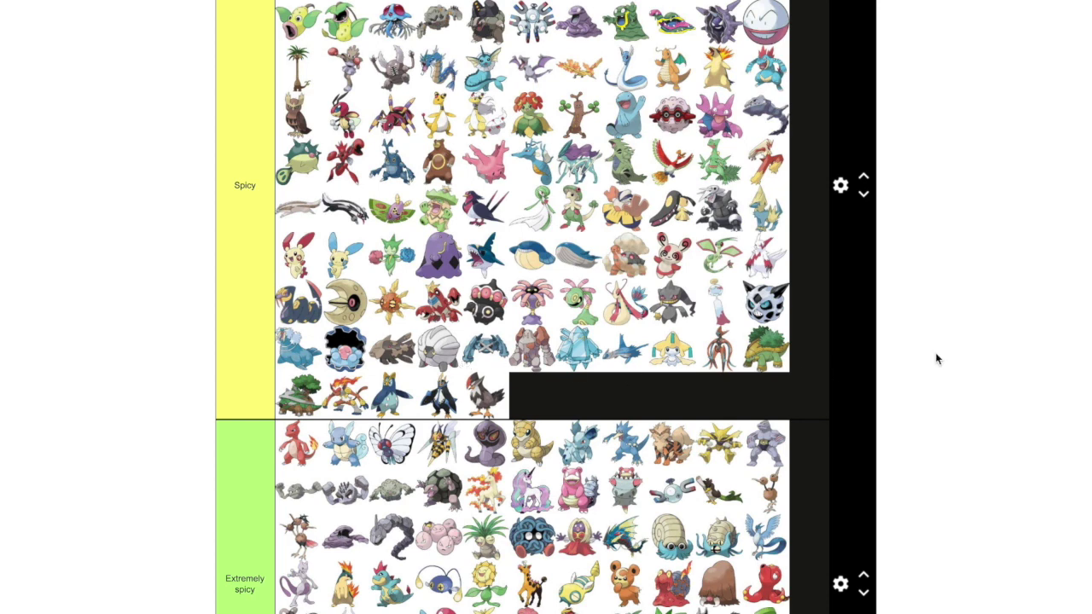
scroll(937, 359, "down", 5)
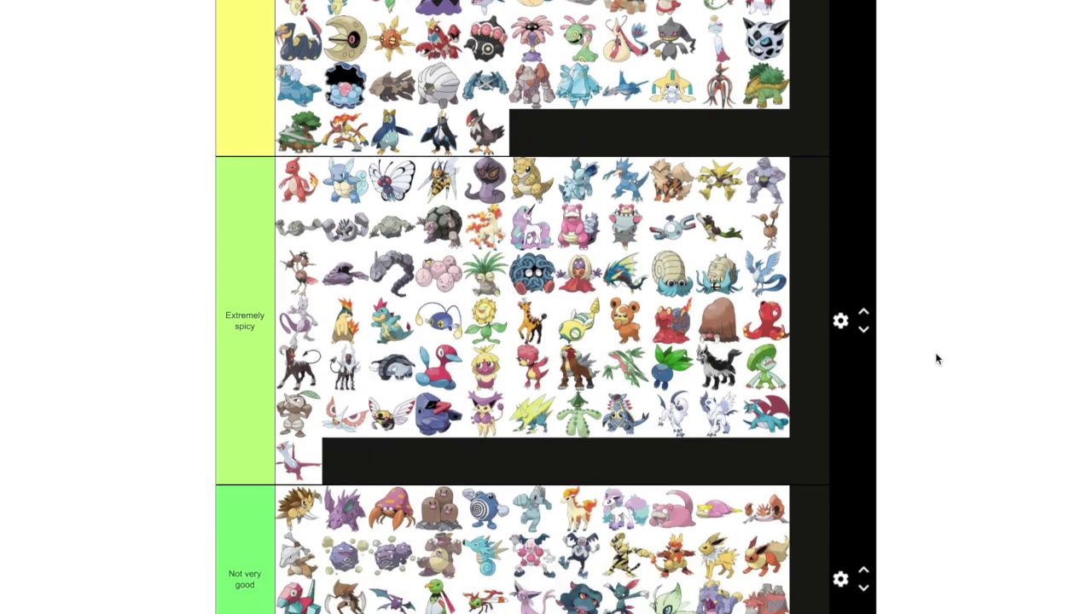
scroll(936, 359, "down", 9)
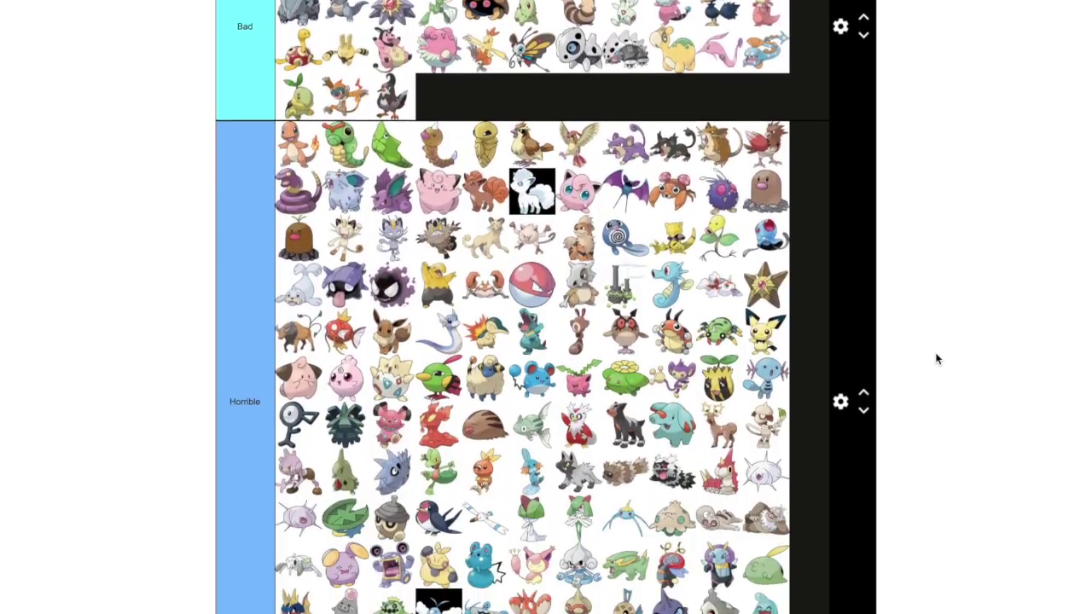
scroll(937, 359, "down", 4)
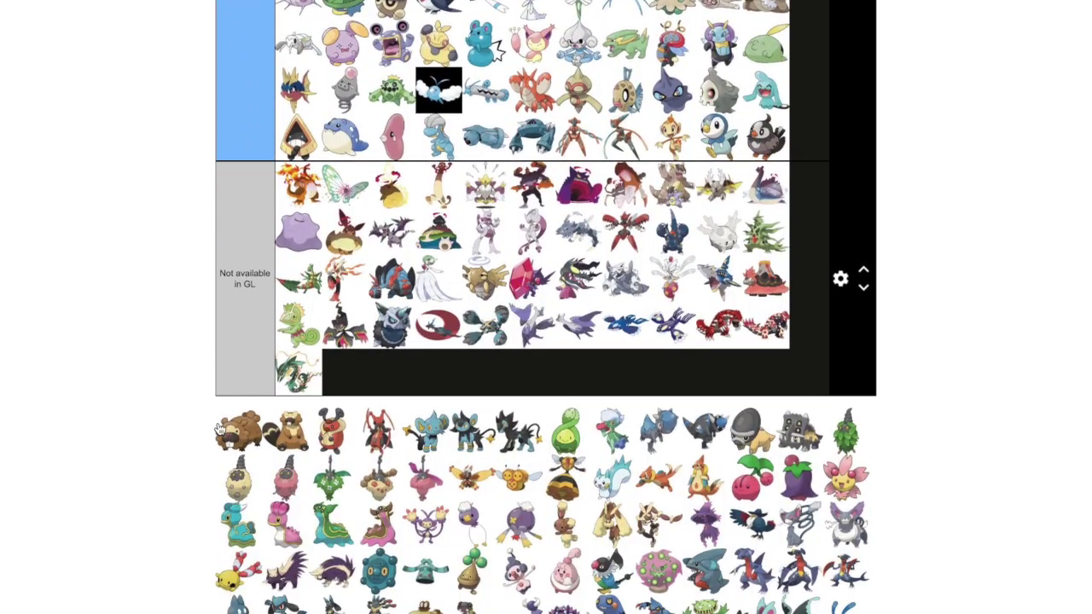
Rank Bidoof in Horrible and Bibarel in the Spicy tier
left_click_drag(239, 431, 562, 157)
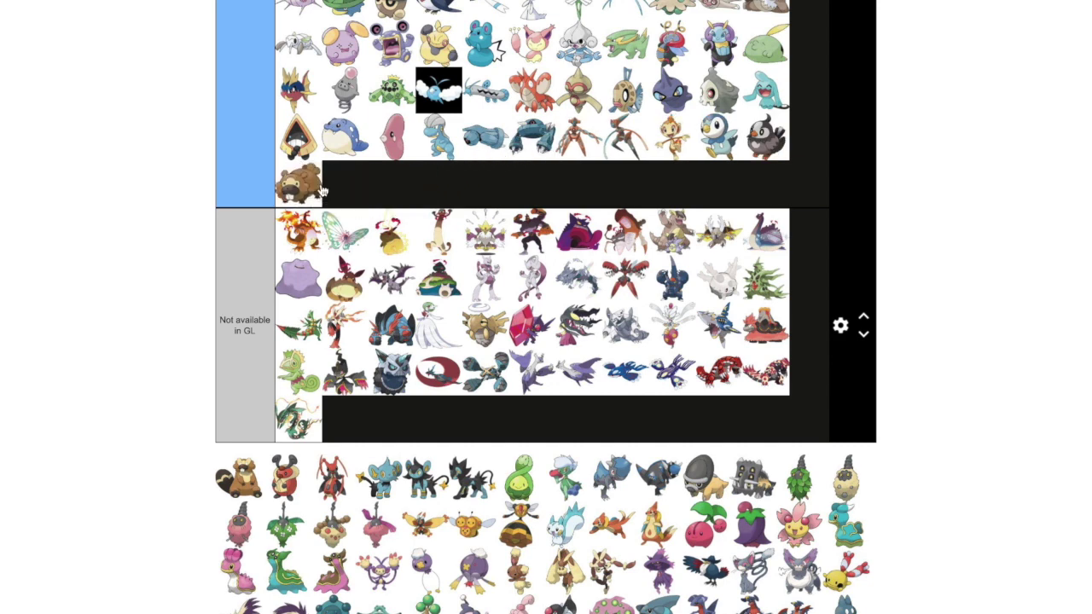
left_click_drag(247, 492, 585, 243)
scroll(987, 395, "up", 3)
scroll(987, 401, "up", 10)
scroll(988, 401, "up", 7)
scroll(988, 401, "down", 1)
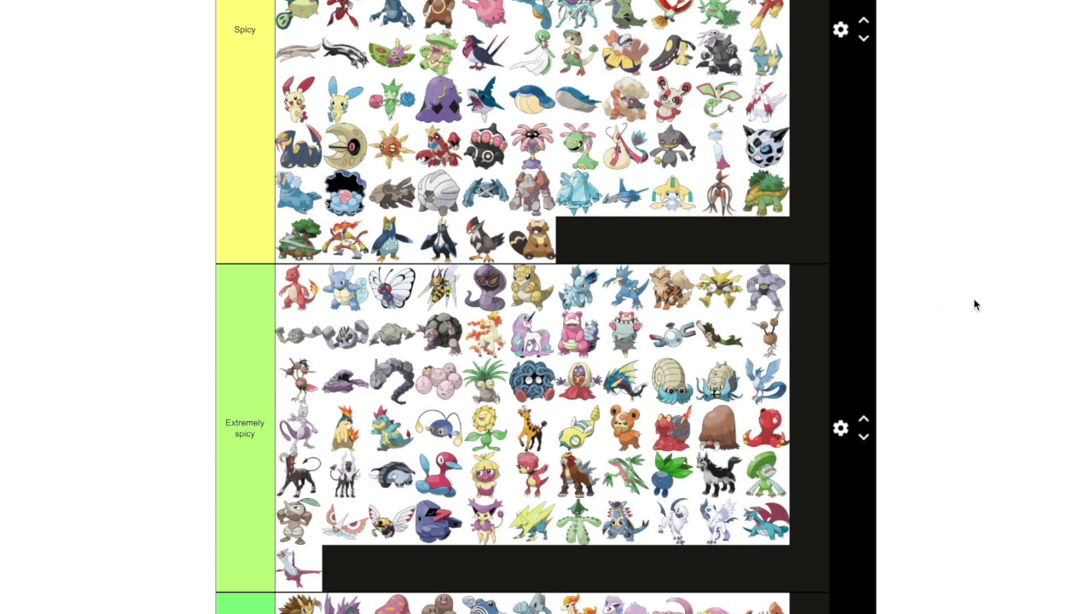
scroll(980, 304, "down", 1)
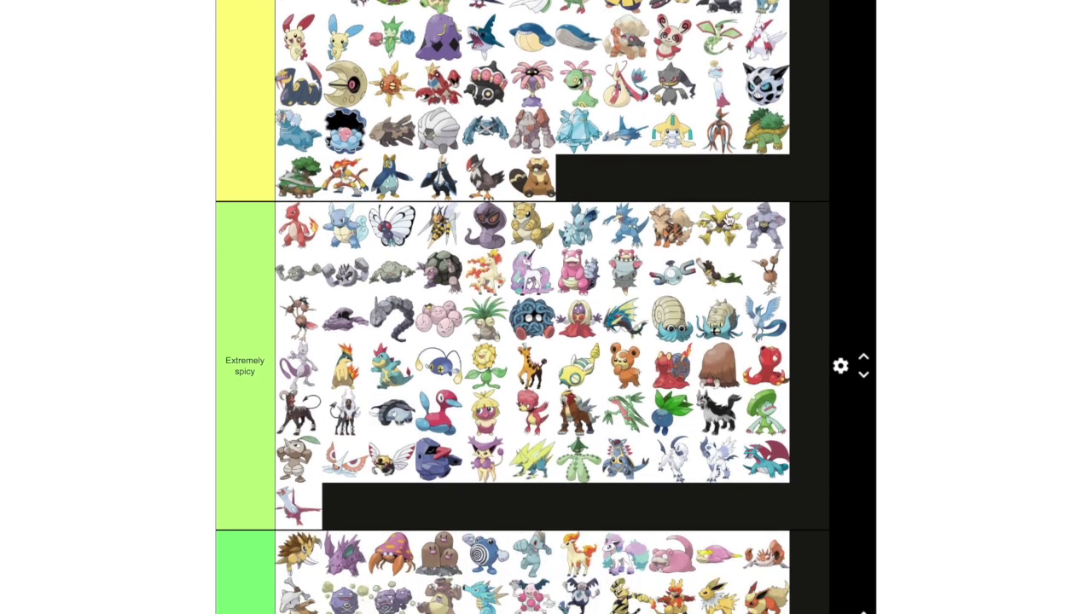
scroll(987, 240, "down", 5)
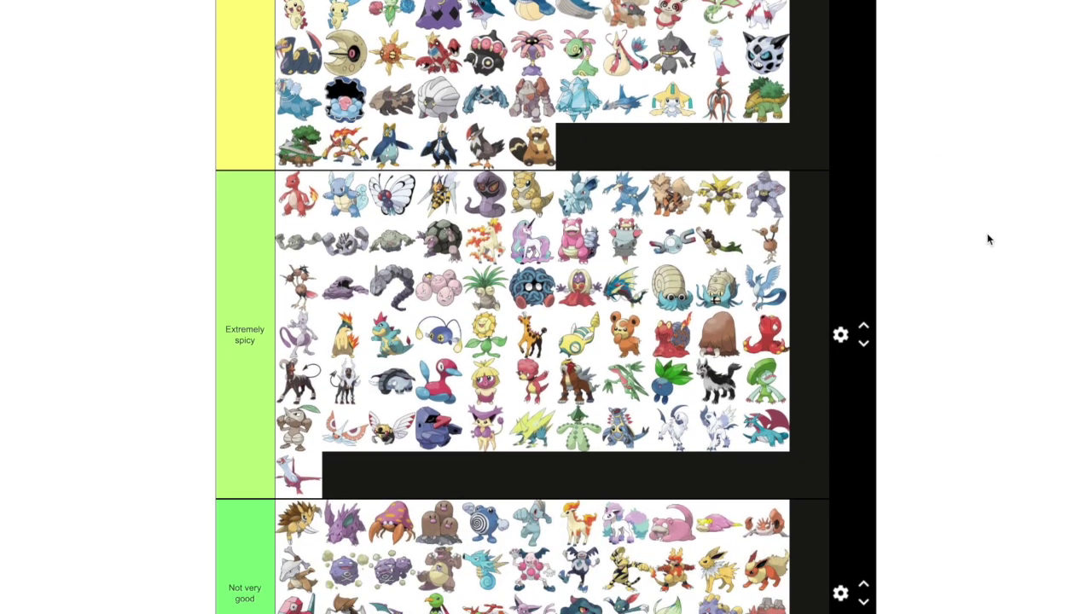
scroll(988, 239, "down", 9)
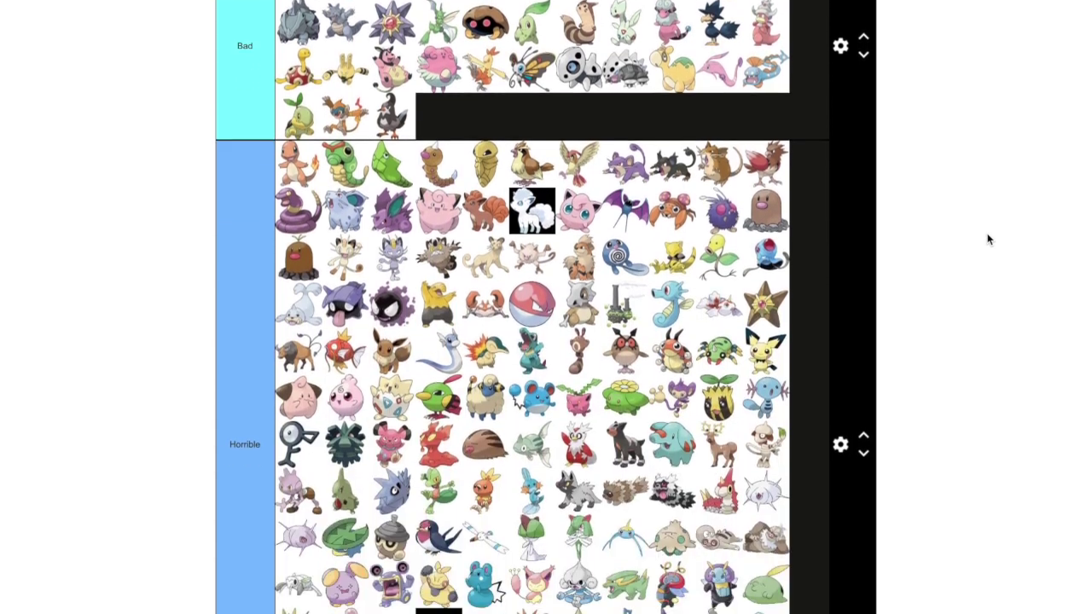
scroll(451, 381, "down", 2)
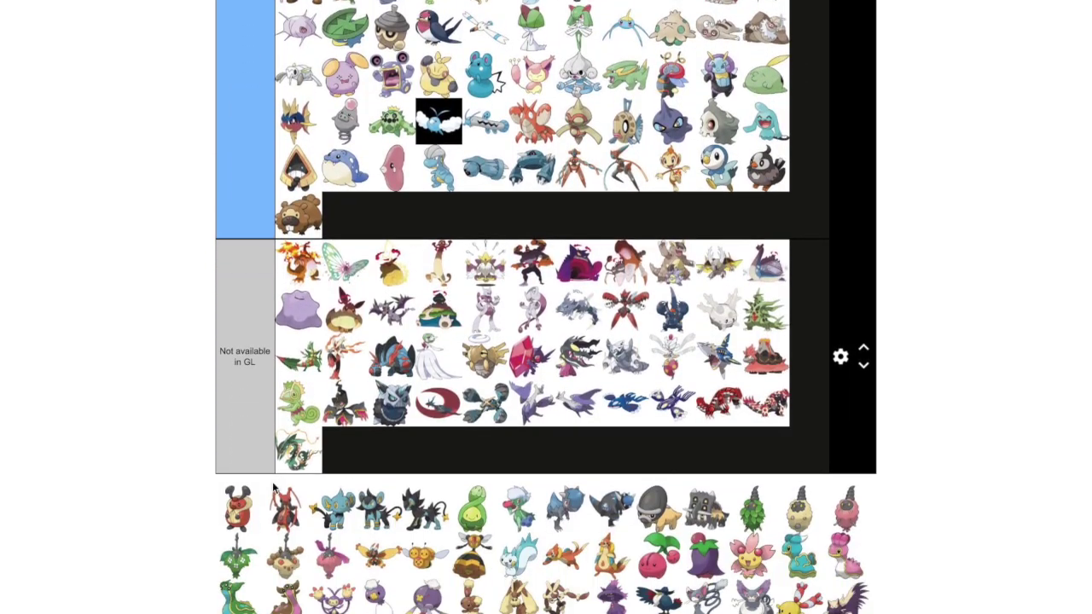
Rank Kricketot in Horrible and Kricketune at the end of Not very good
left_click_drag(241, 505, 352, 221)
left_click_drag(253, 510, 584, 279)
scroll(780, 370, "up", 3)
scroll(790, 372, "up", 6)
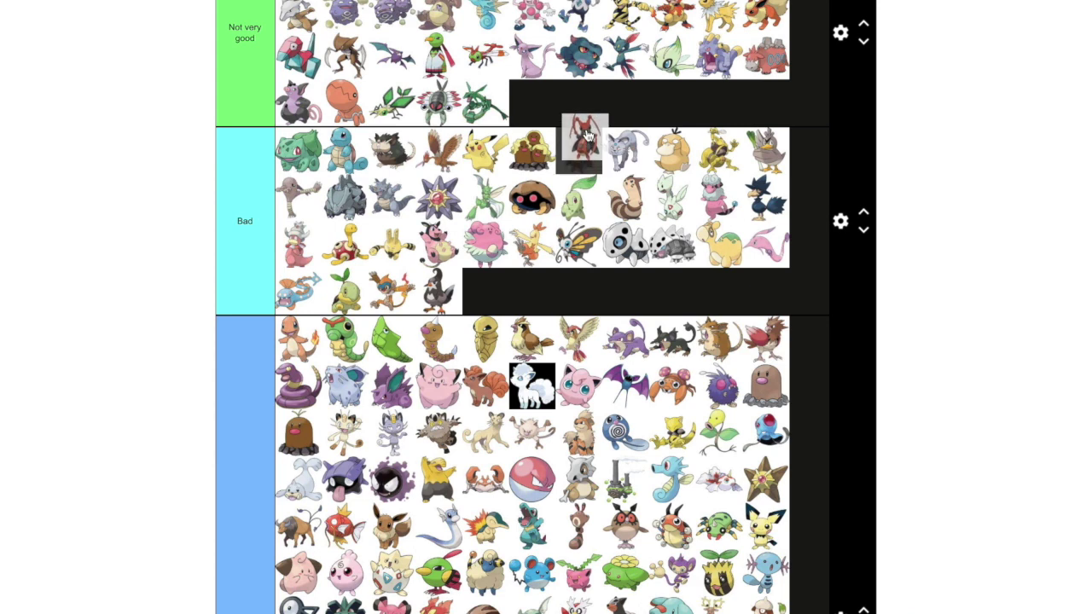
scroll(994, 178, "down", 5)
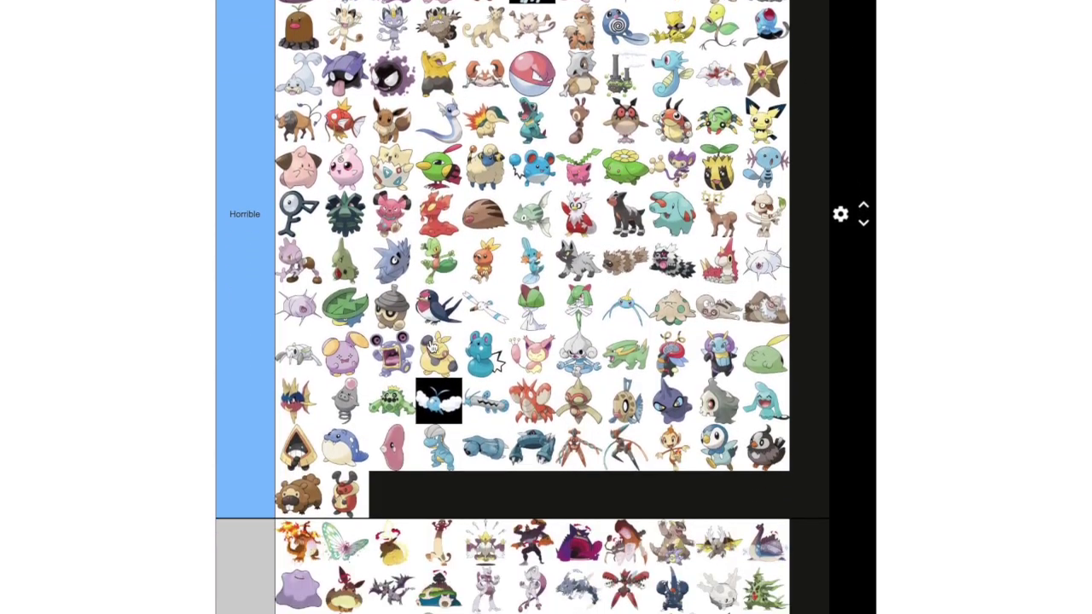
scroll(435, 350, "down", 5)
left_click_drag(433, 346, 456, 378)
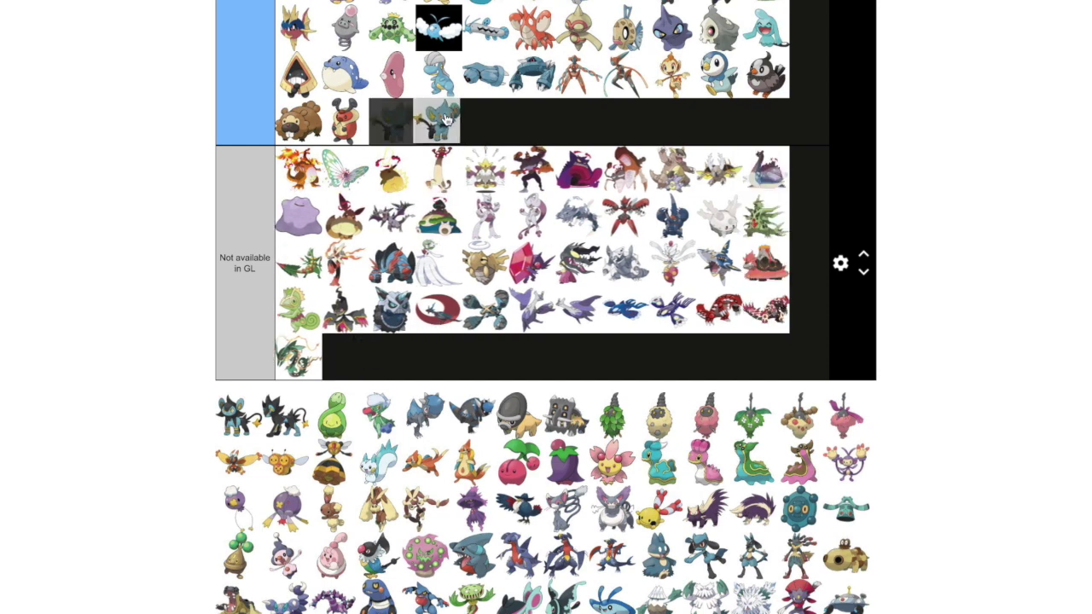
Place Shinx at the end of the Horrible tier
left_click_drag(239, 416, 612, 394)
scroll(981, 362, "up", 3)
scroll(981, 363, "up", 9)
scroll(891, 350, "up", 4)
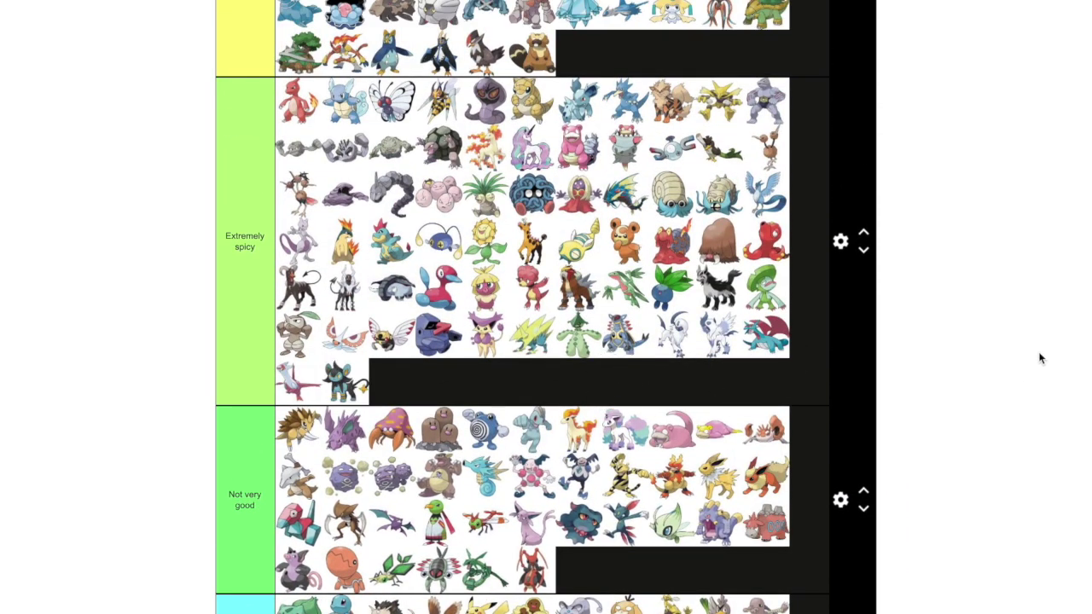
scroll(1032, 357, "down", 5)
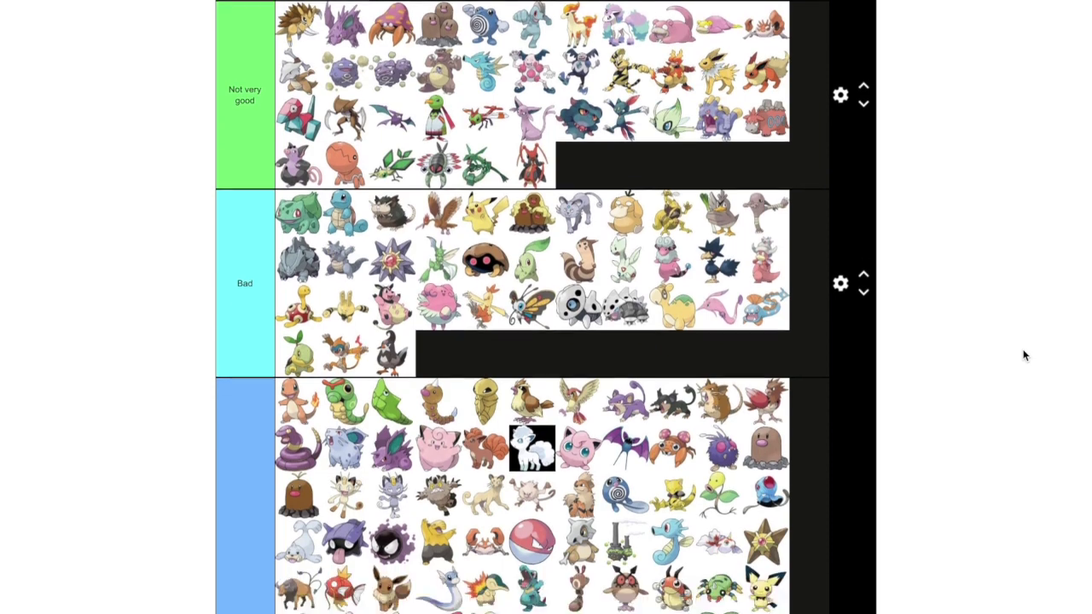
scroll(1023, 356, "down", 9)
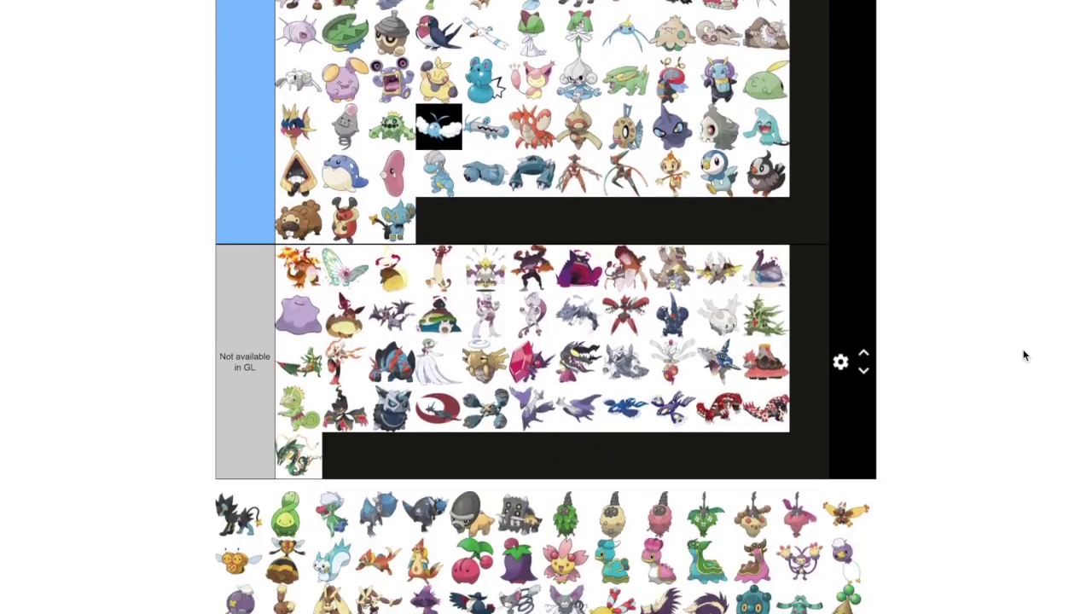
scroll(1023, 356, "down", 1)
Add Luxio and Luxray to the end of Extremely spicy, leaving Budew first in the pool
left_click_drag(240, 429, 1014, 404)
scroll(1012, 402, "up", 2)
scroll(1014, 404, "up", 2)
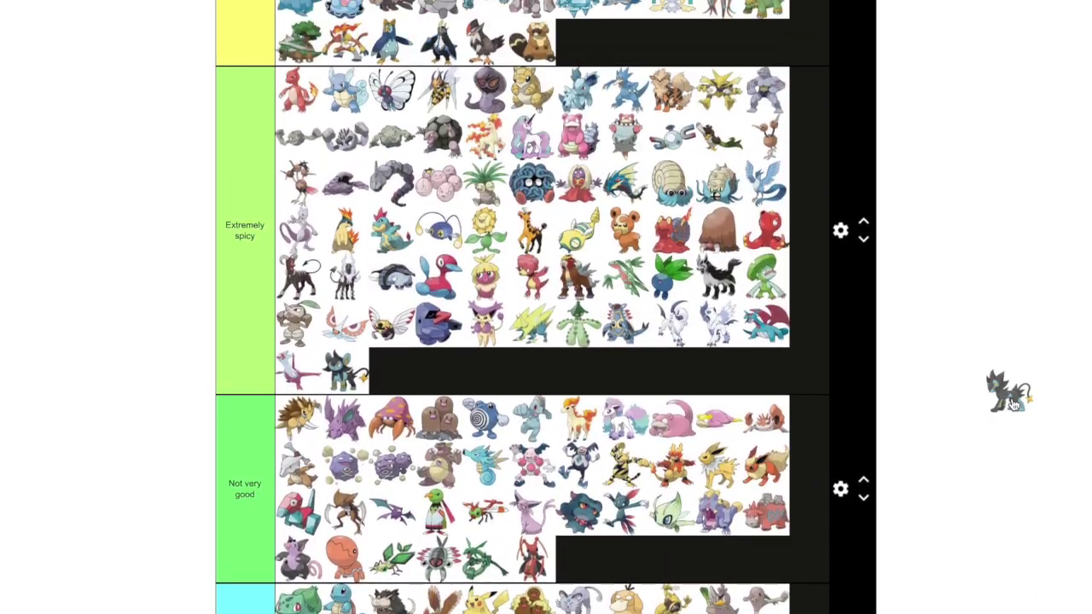
scroll(1013, 404, "up", 1)
left_click_drag(1012, 404, 635, 409)
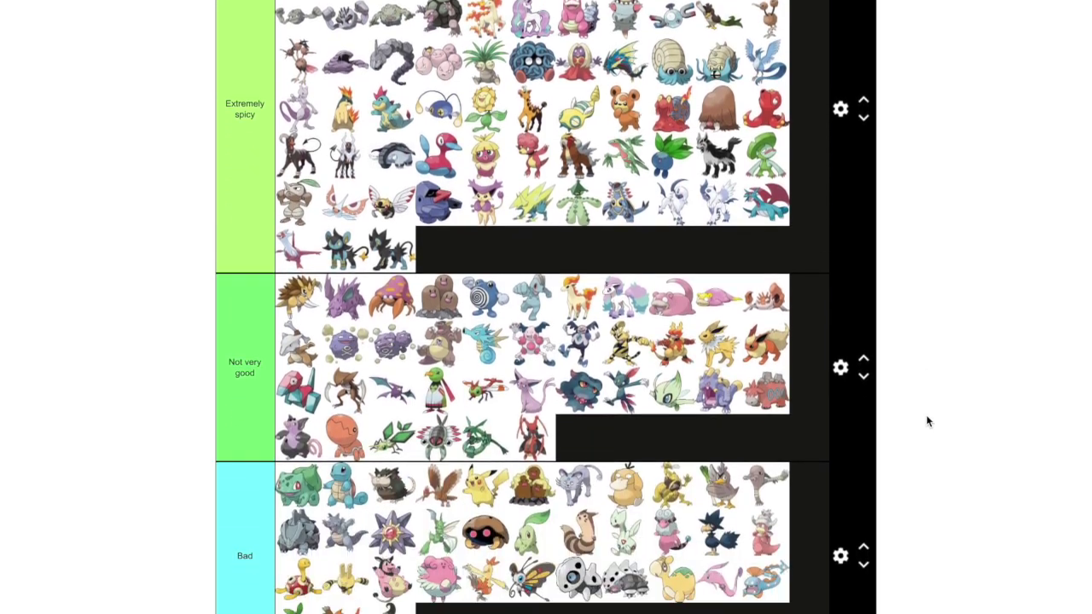
scroll(928, 421, "down", 2)
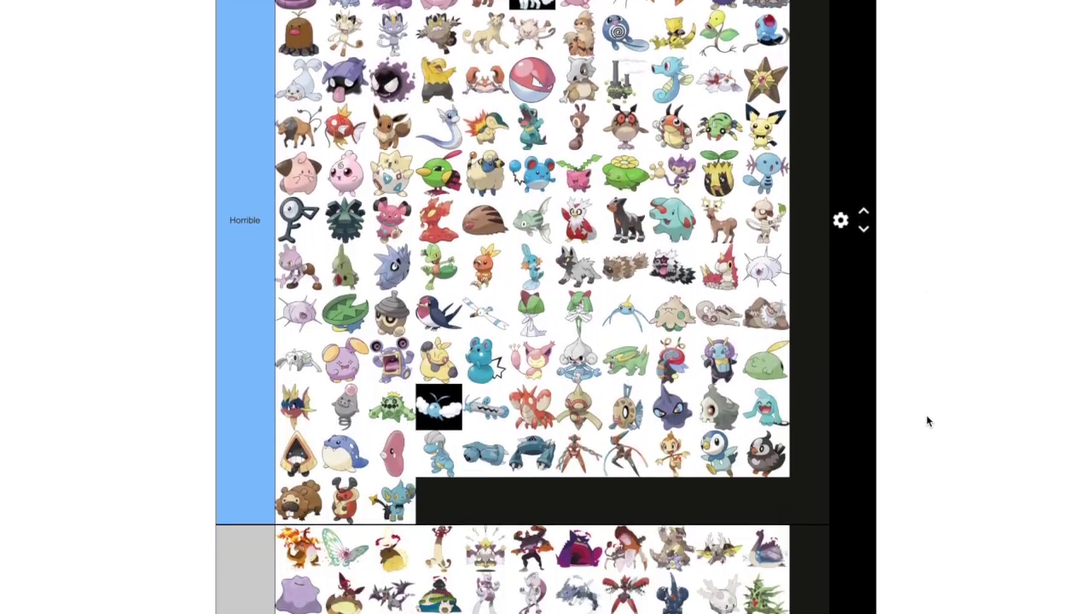
scroll(927, 422, "down", 3)
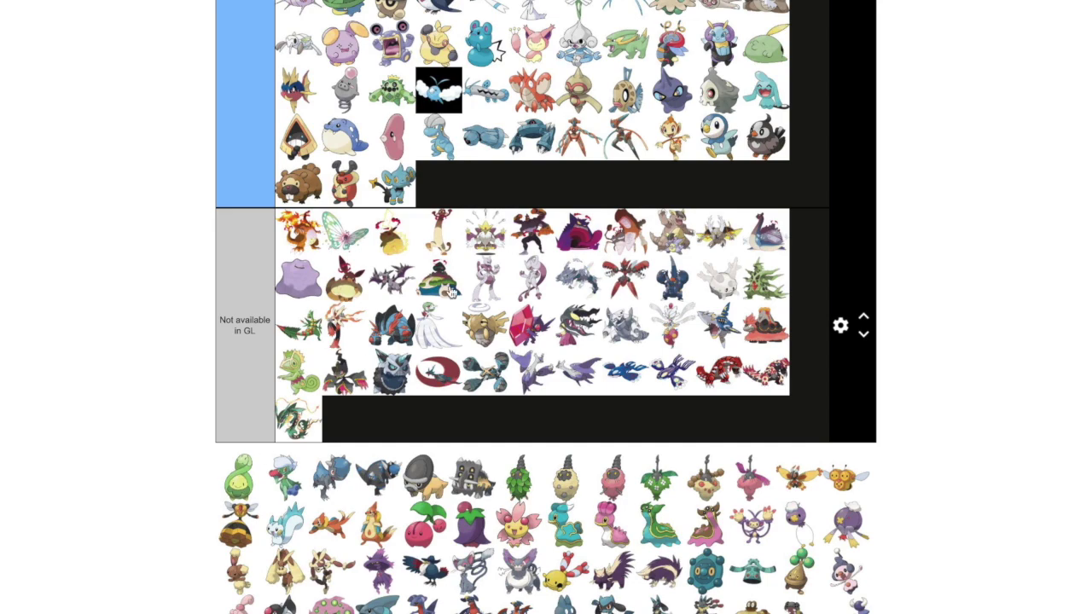
Rank Budew in the Horrible tier and Roserade in the Spicy tier
left_click_drag(238, 476, 458, 190)
left_click_drag(238, 476, 970, 327)
scroll(975, 320, "up", 3)
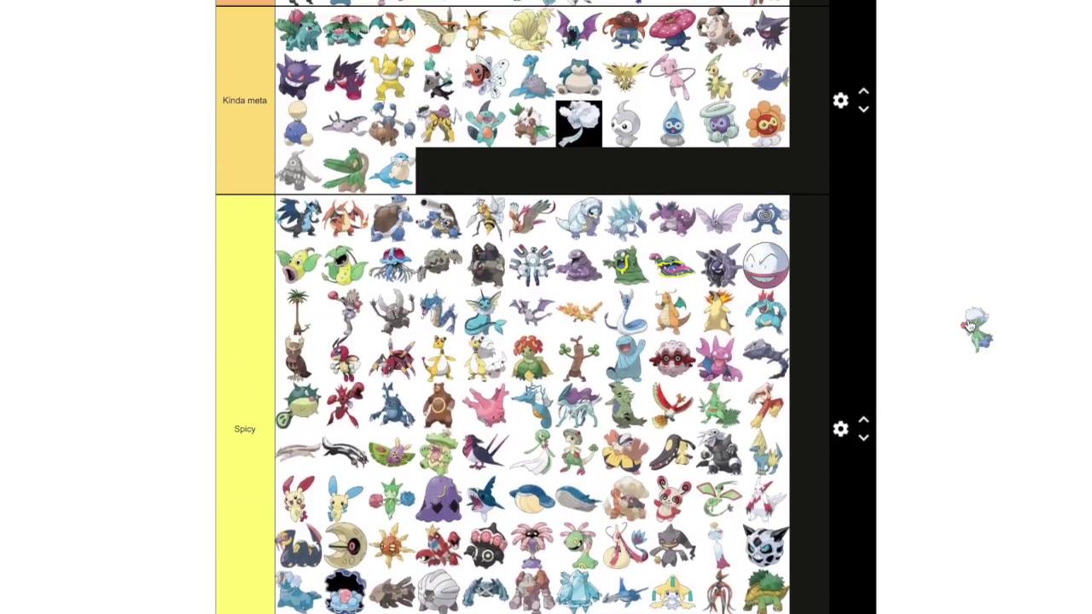
scroll(970, 327, "up", 3)
left_click_drag(970, 327, 970, 327)
Rank Cranidos in Horrible and Rampardos at the end of Not very good
scroll(969, 326, "down", 2)
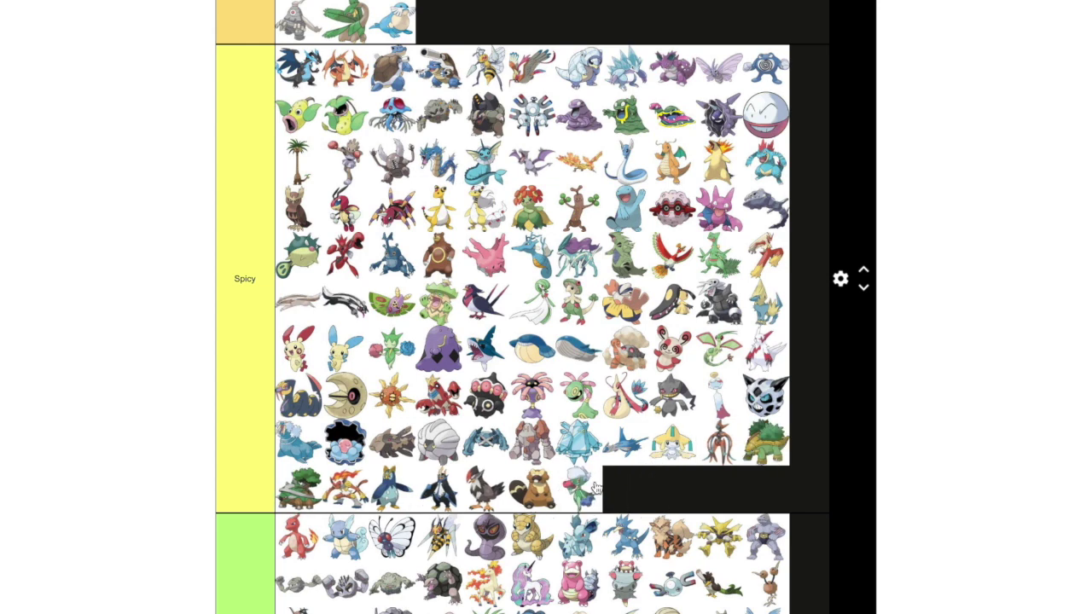
scroll(940, 441, "down", 3)
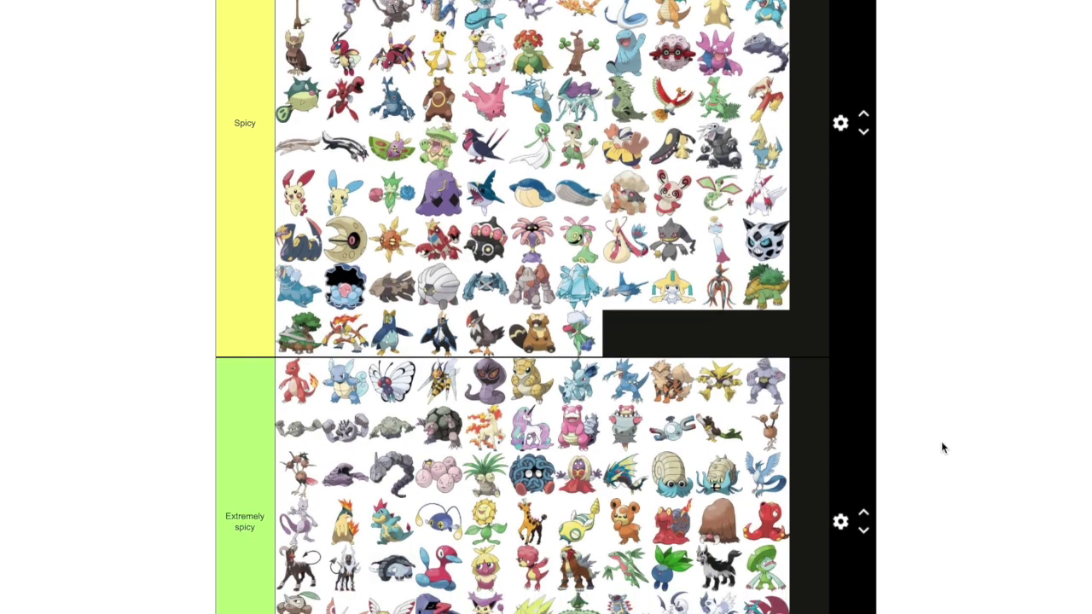
scroll(941, 441, "down", 5)
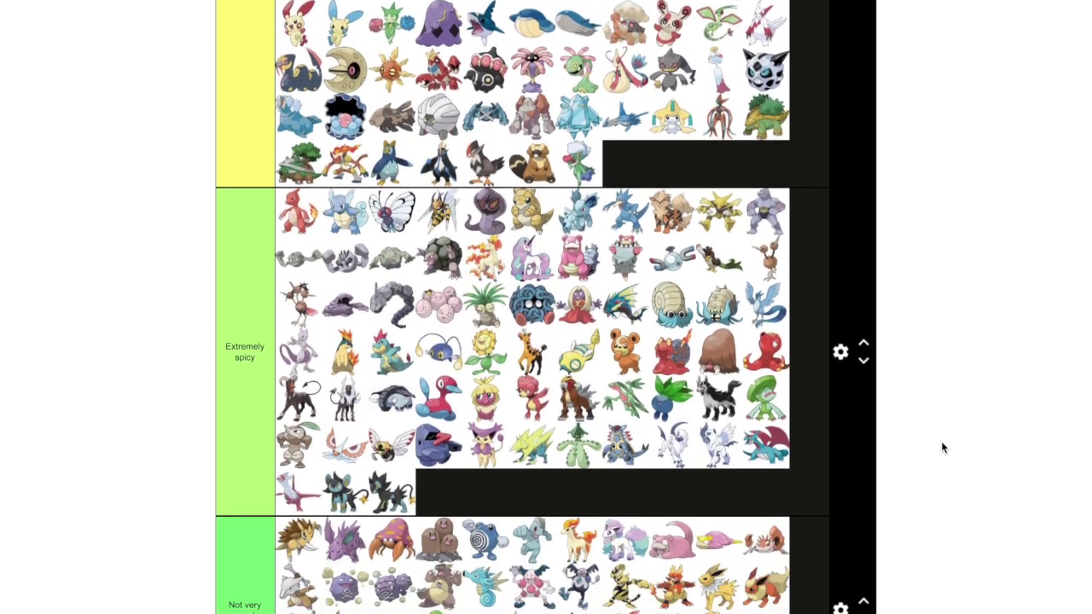
scroll(941, 441, "down", 11)
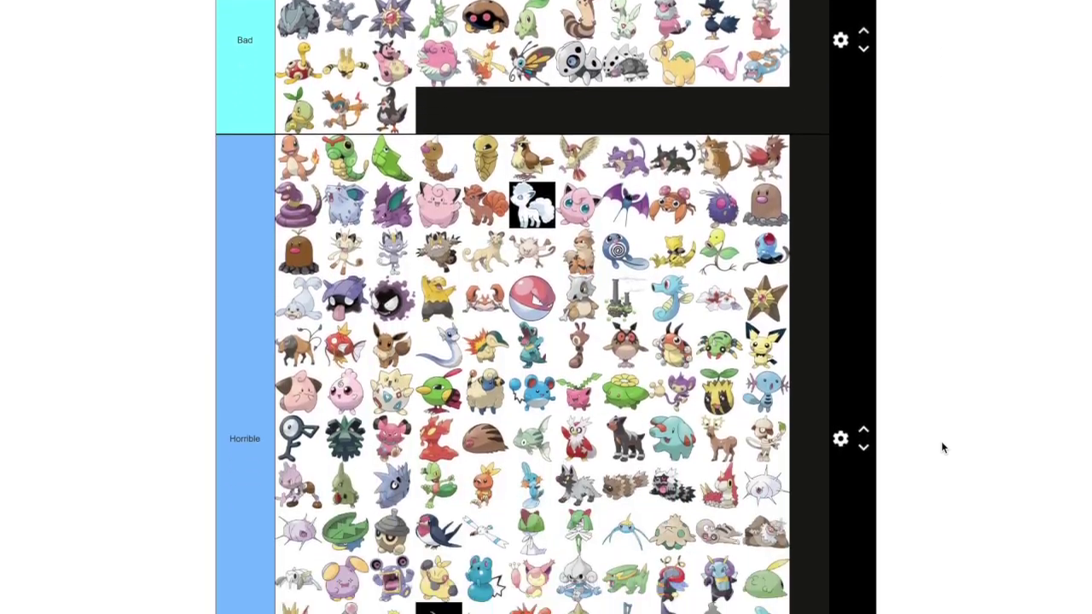
scroll(941, 441, "down", 6)
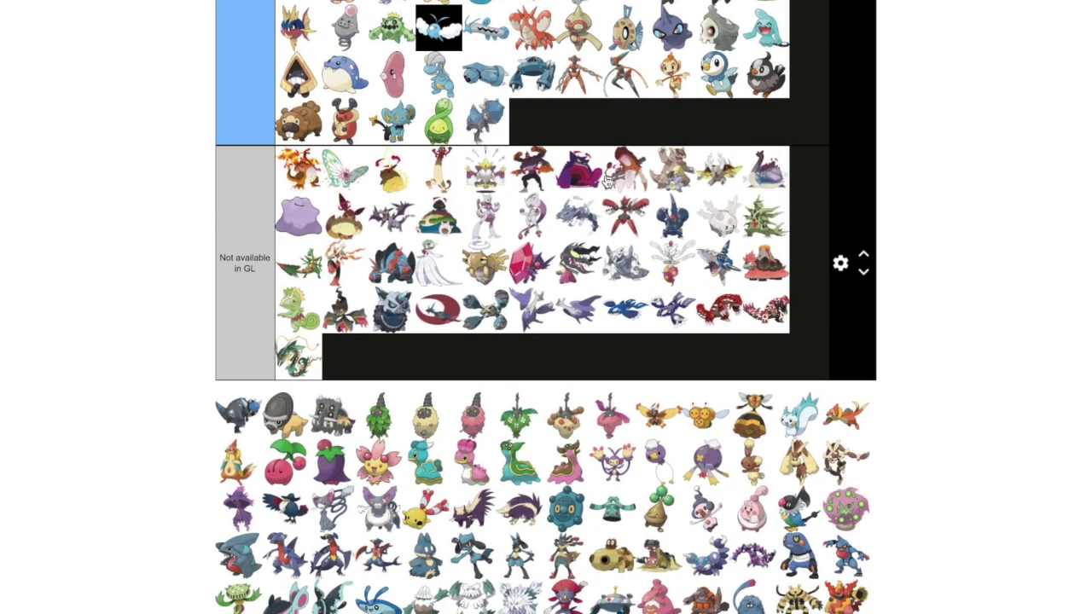
left_click_drag(608, 179, 923, 170)
Place Shieldon at the end of the Horrible tier
scroll(946, 166, "up", 5)
scroll(923, 170, "up", 1)
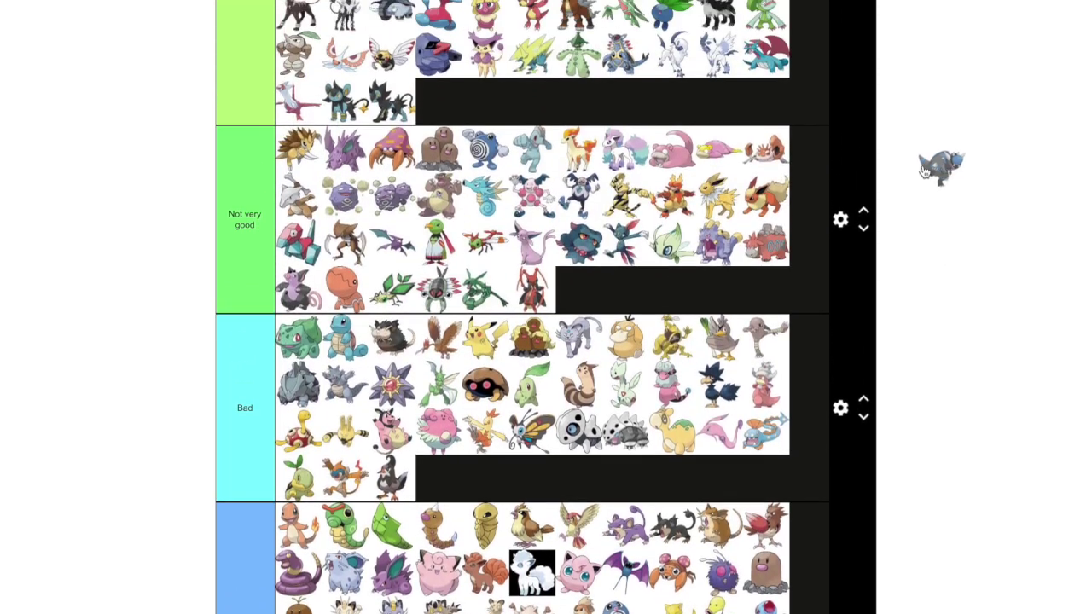
scroll(1001, 238, "down", 1)
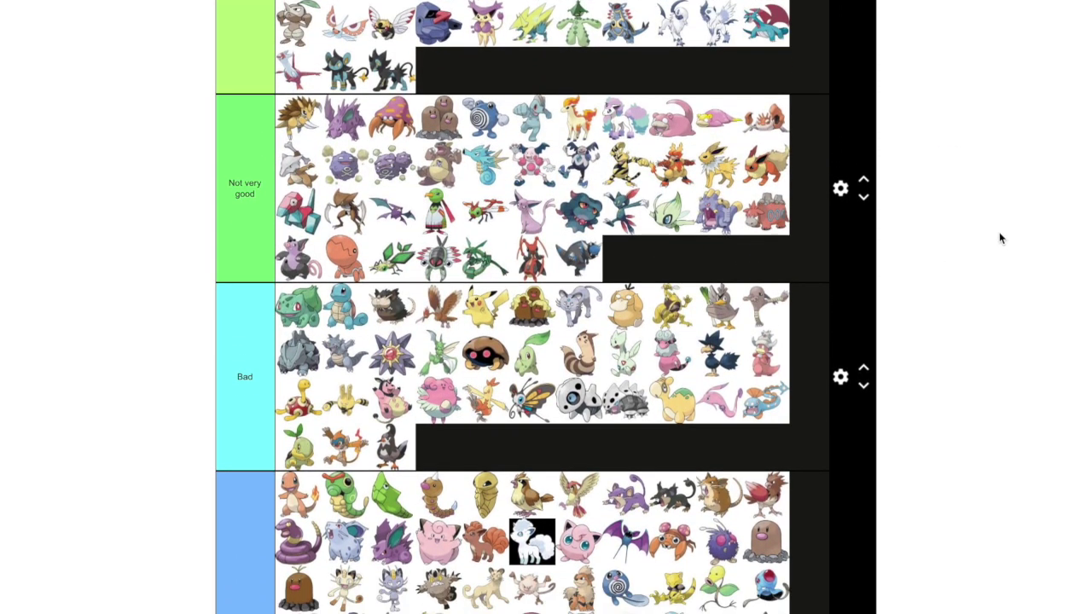
scroll(1000, 238, "up", 1)
scroll(1000, 238, "down", 1)
scroll(1000, 238, "down", 20)
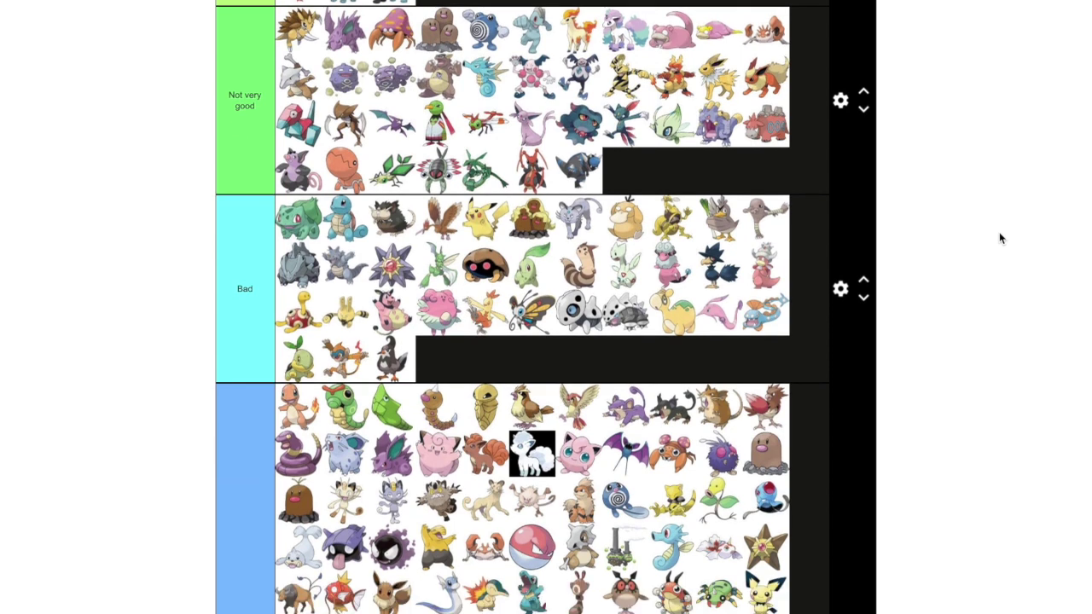
scroll(1000, 238, "down", 8)
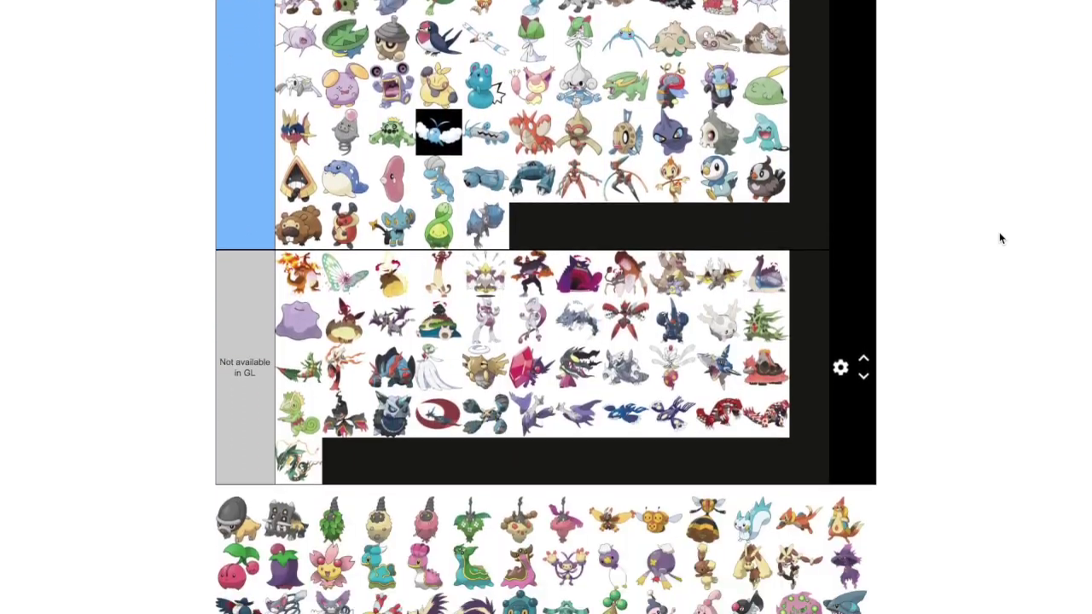
left_click_drag(236, 454, 604, 175)
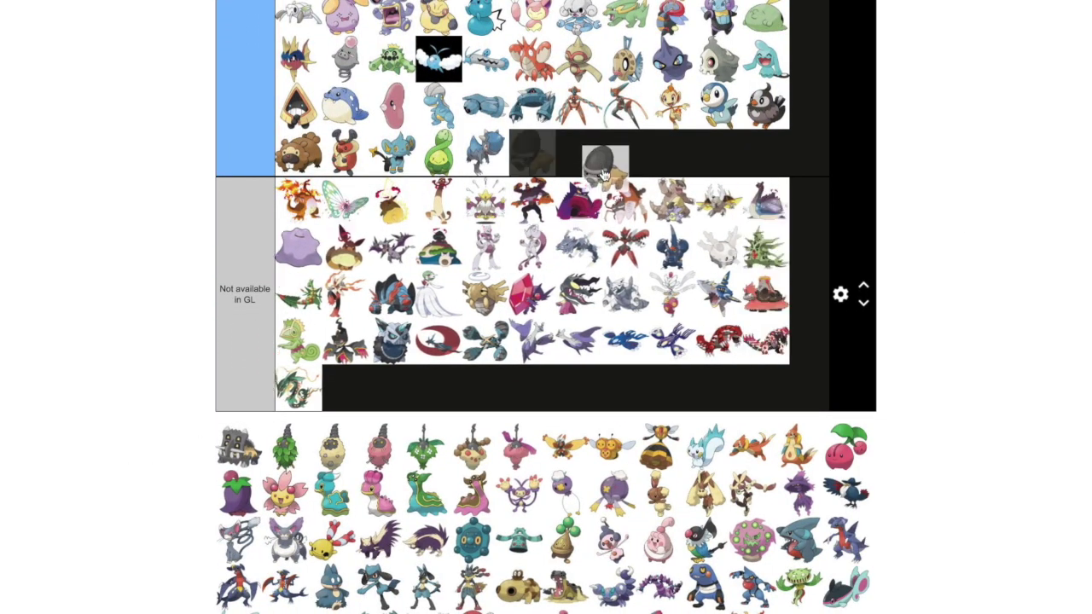
Carry Bastiodon up the page and drop it at the end of the Core meta tier
left_click_drag(237, 454, 662, 237)
scroll(982, 283, "up", 10)
scroll(865, 293, "up", 14)
scroll(857, 295, "up", 14)
scroll(856, 290, "up", 2)
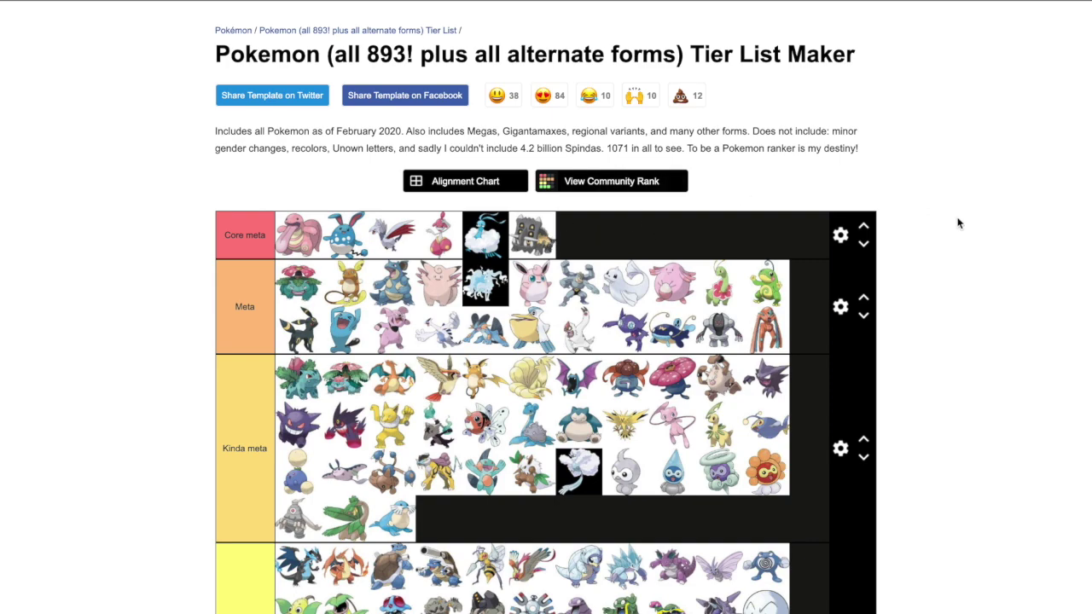
scroll(958, 223, "down", 7)
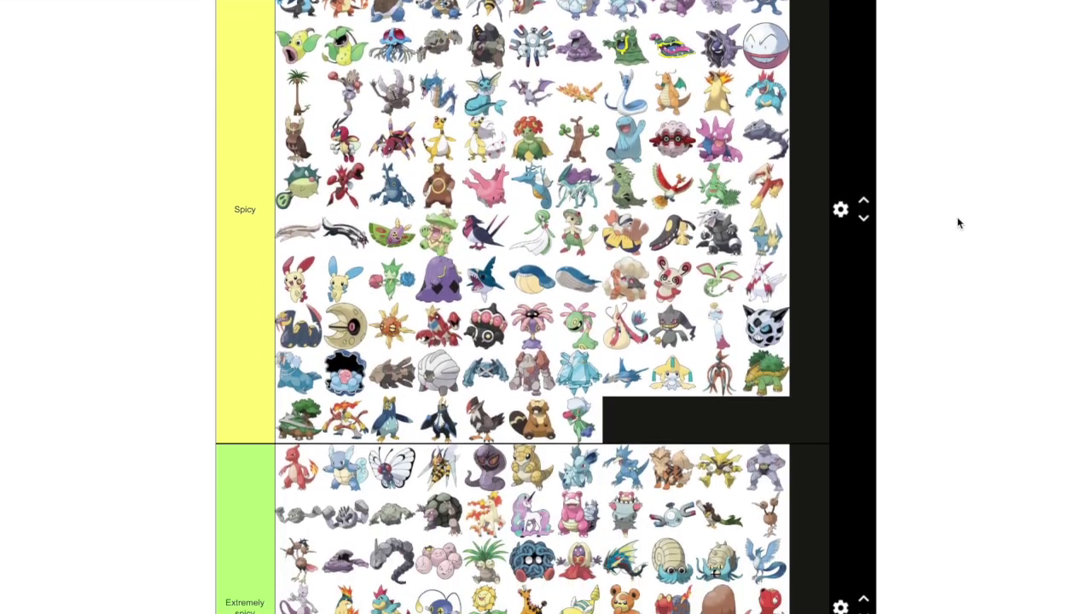
scroll(957, 224, "down", 9)
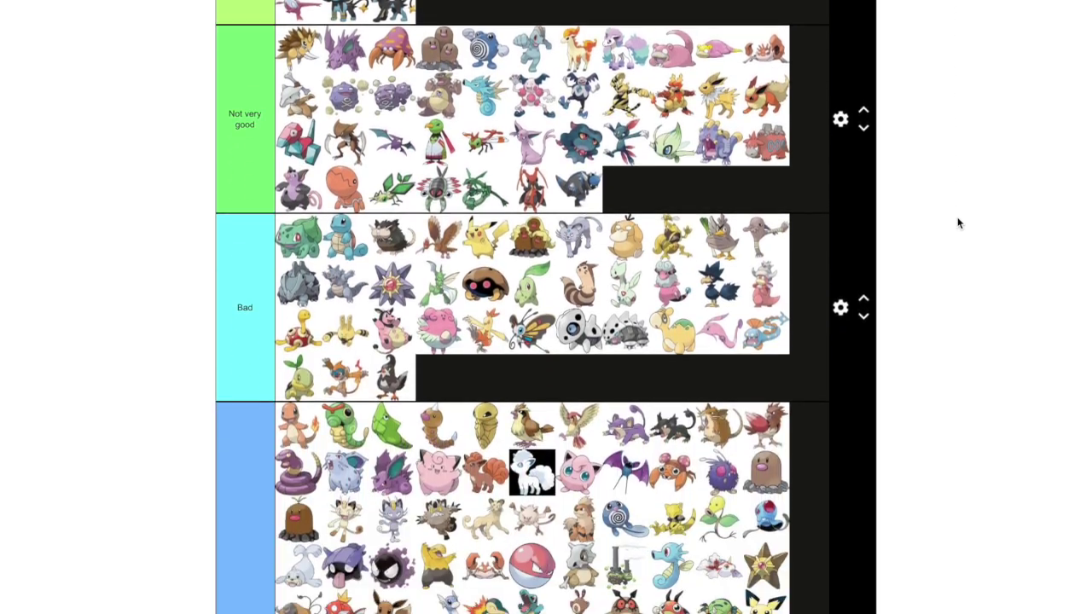
Rank the plant, sandy and trash cloak Burmy in the Horrible tier
scroll(957, 223, "down", 9)
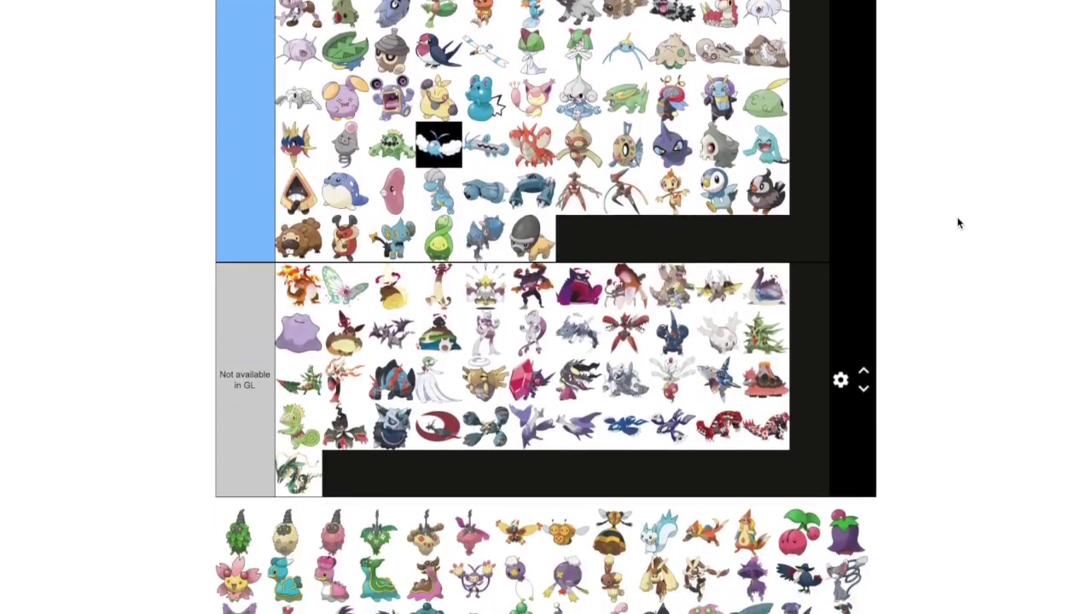
scroll(958, 223, "down", 2)
left_click_drag(242, 452, 667, 142)
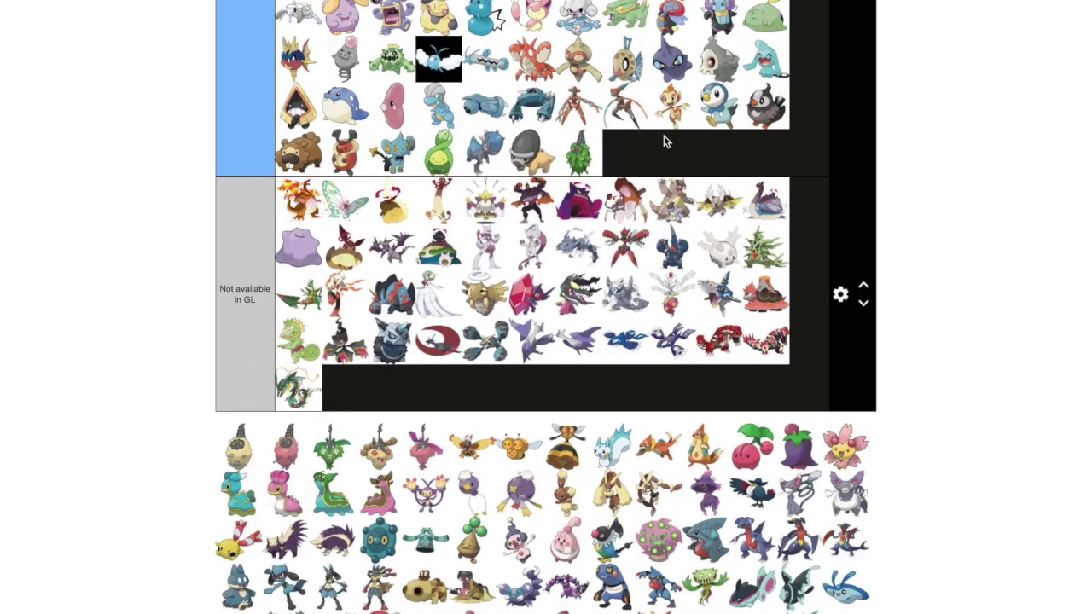
left_click_drag(239, 447, 689, 155)
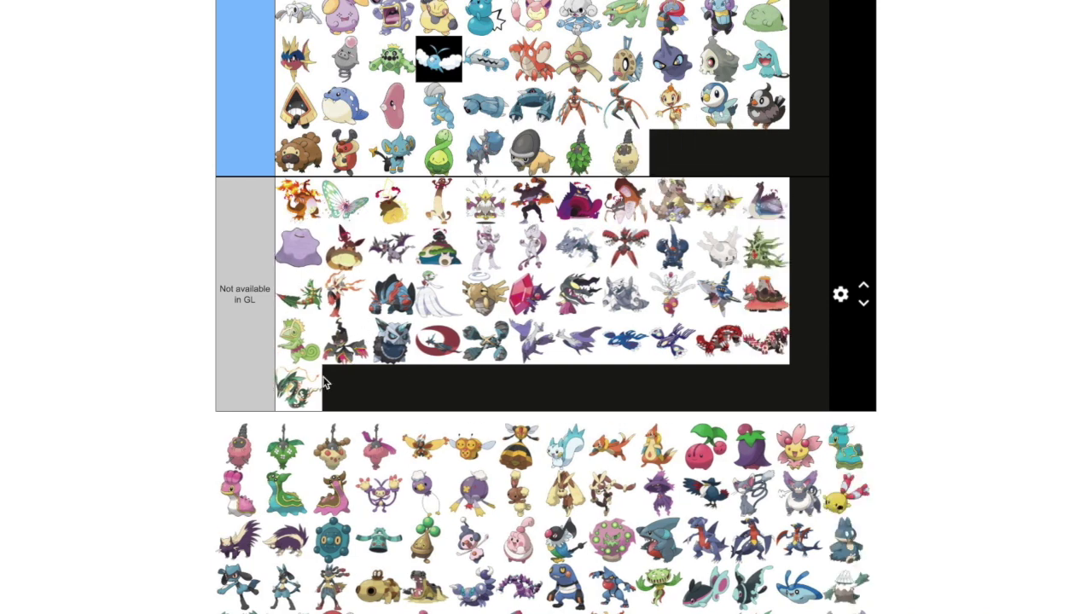
left_click_drag(243, 450, 674, 152)
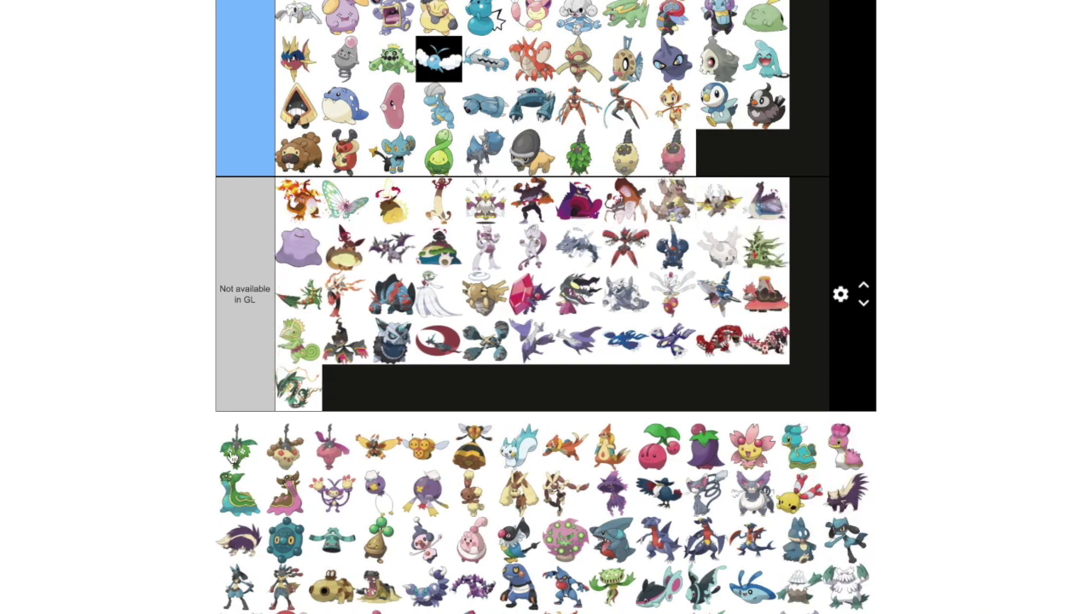
Move the plant and sandy Wormadam up into the Extremely spicy tier
scroll(867, 415, "up", 5)
left_click_drag(847, 416, 506, 293)
scroll(868, 414, "up", 8)
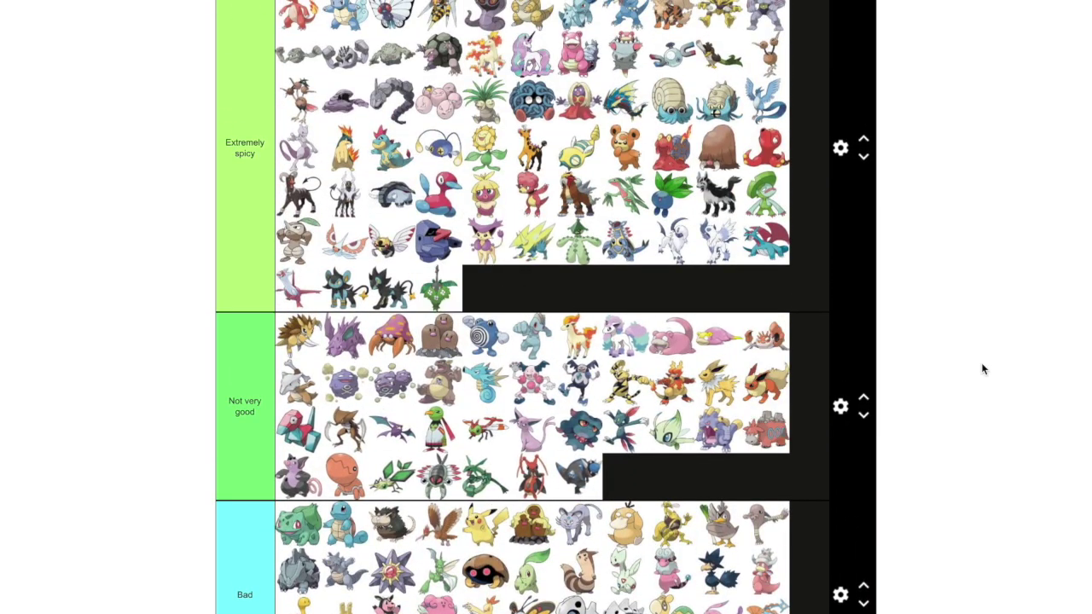
scroll(981, 363, "down", 5)
scroll(981, 368, "down", 10)
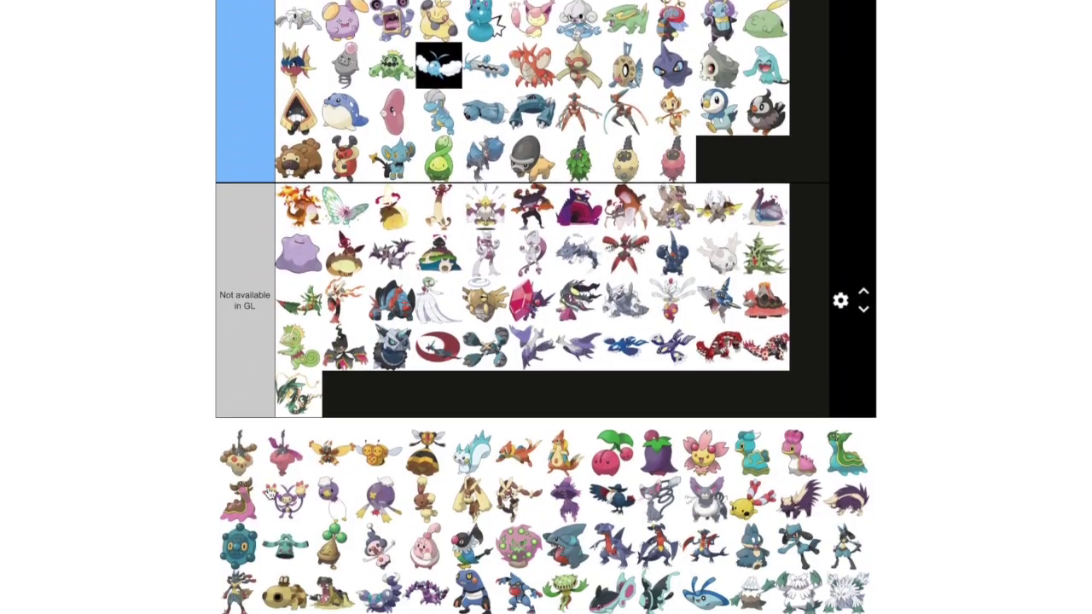
left_click_drag(243, 459, 611, 184)
Place the trash Wormadam at the end of the Spicy tier
scroll(883, 431, "up", 1)
scroll(853, 405, "up", 10)
scroll(799, 378, "up", 2)
scroll(973, 219, "down", 5)
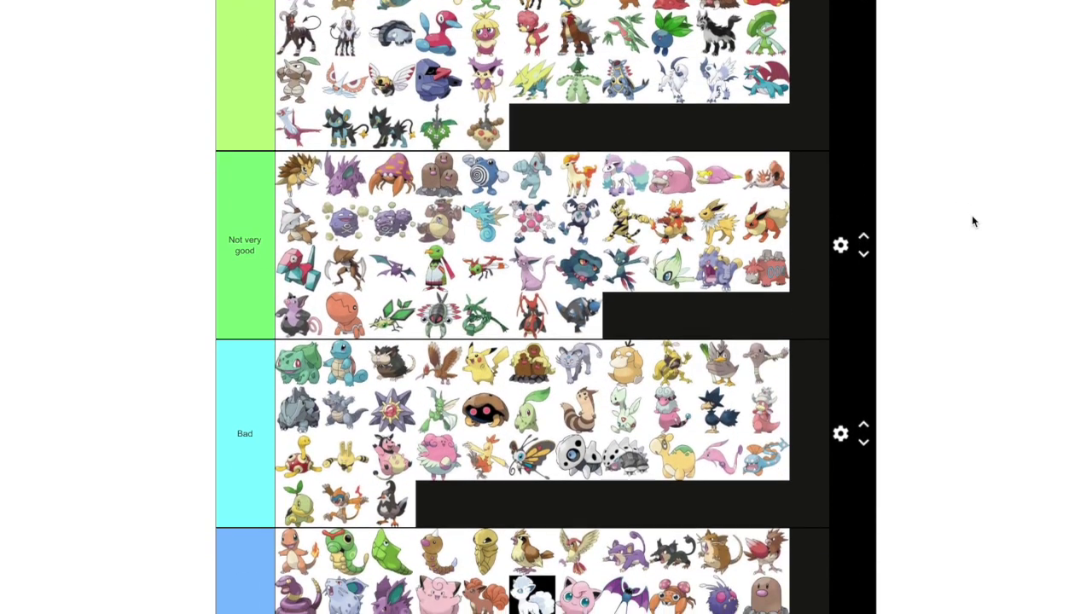
scroll(645, 273, "down", 8)
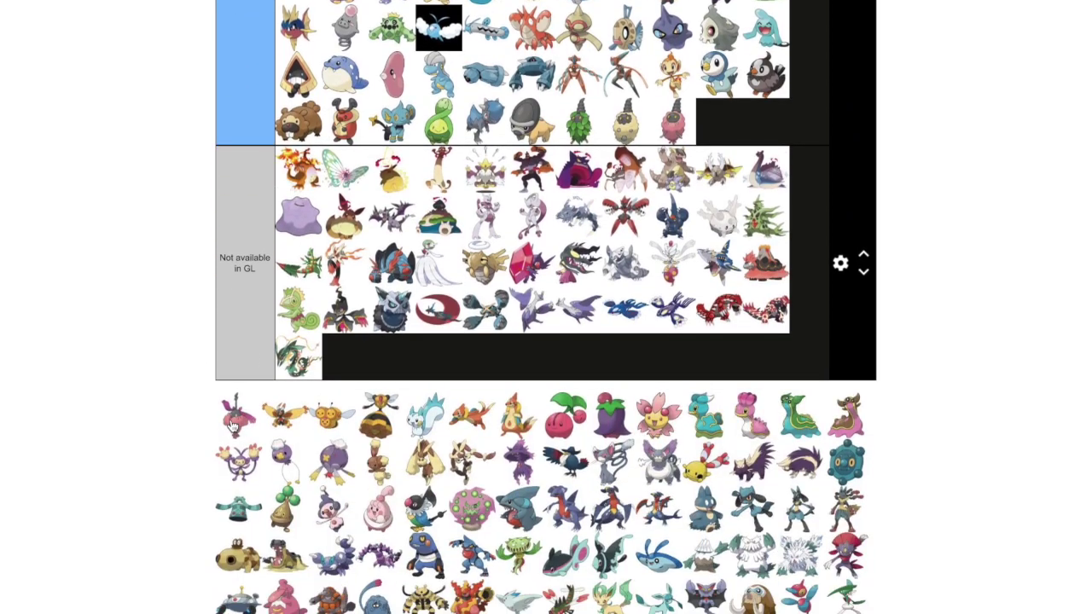
left_click_drag(232, 424, 725, 317)
Put Mothim at the end of the Bad tier, after Staravia
scroll(1048, 316, "up", 3)
scroll(906, 319, "up", 7)
scroll(858, 360, "up", 6)
scroll(957, 327, "down", 6)
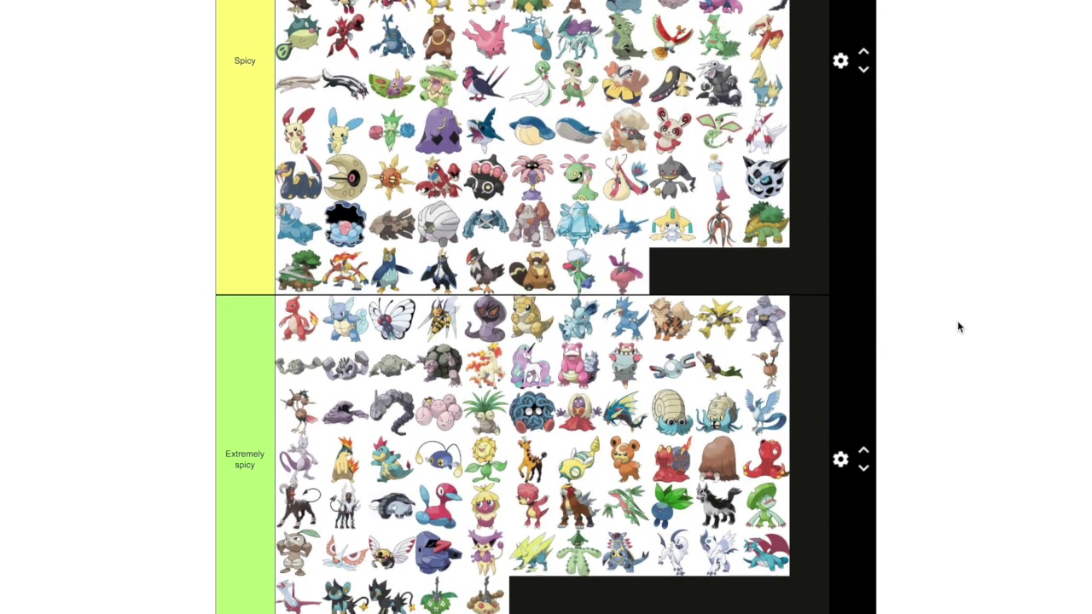
scroll(958, 324, "down", 9)
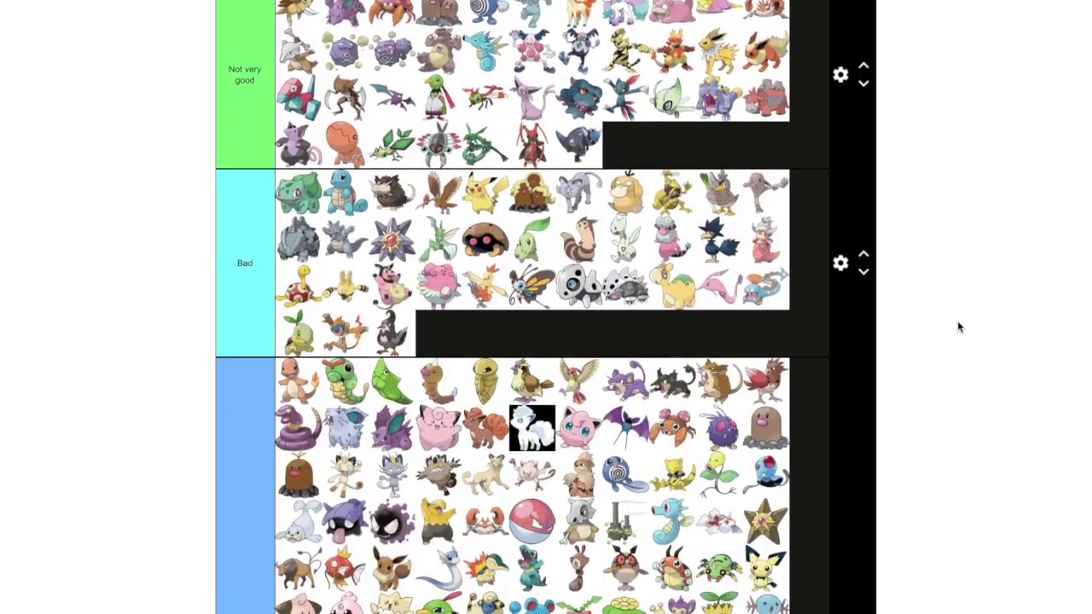
scroll(239, 436, "down", 3)
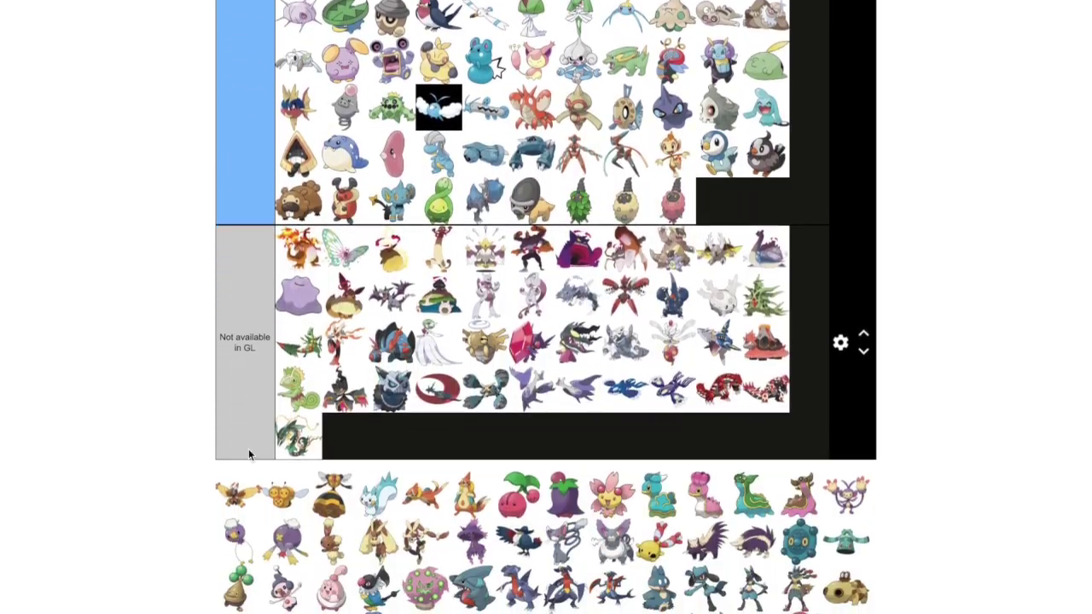
left_click_drag(238, 478, 899, 269)
scroll(1009, 260, "up", 7)
left_click_drag(1009, 264, 647, 336)
Drop Combee at the end of the Spicy tier and pick up Vespiquen to rank higher
scroll(909, 316, "up", 2)
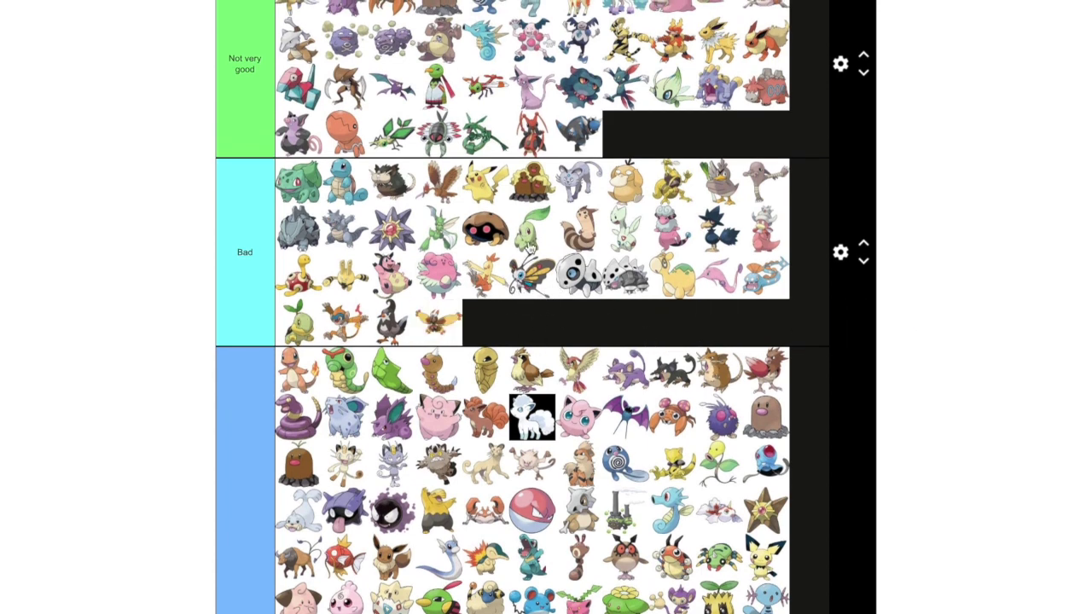
scroll(882, 281, "down", 5)
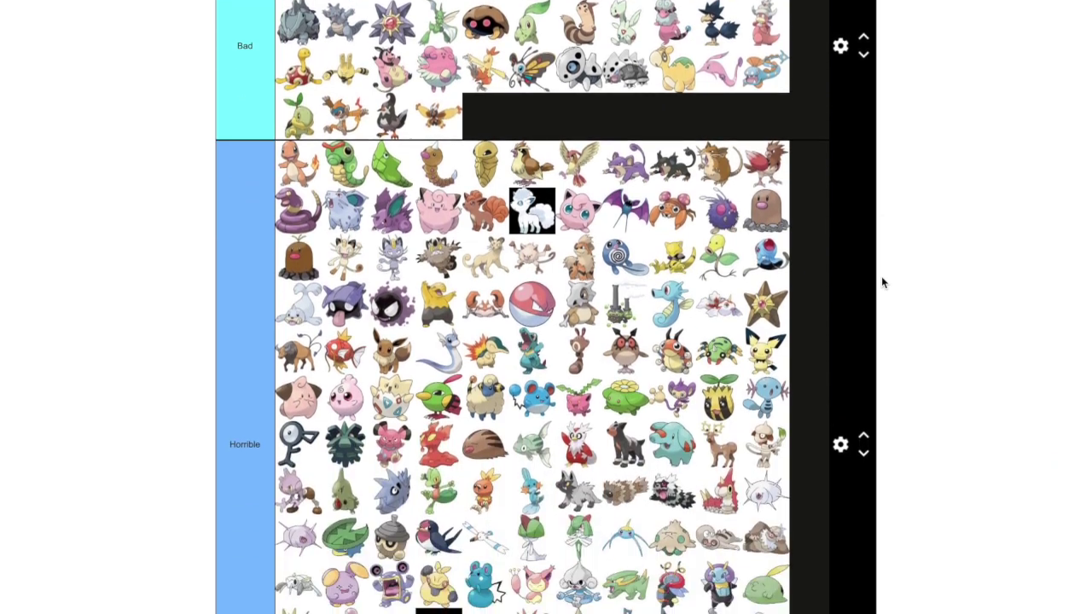
scroll(882, 279, "down", 6)
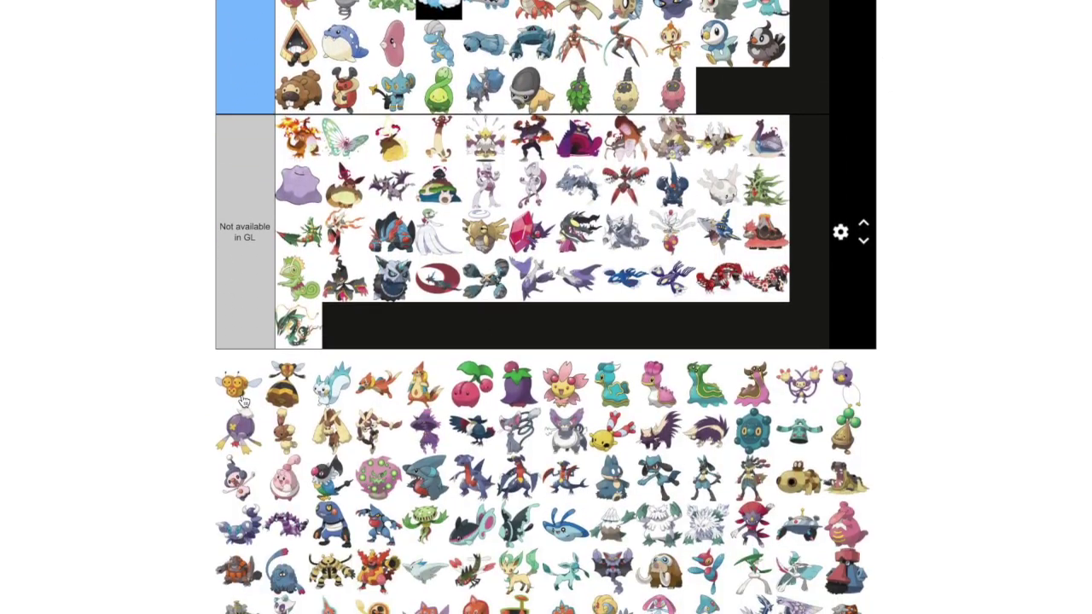
left_click_drag(238, 384, 781, 98)
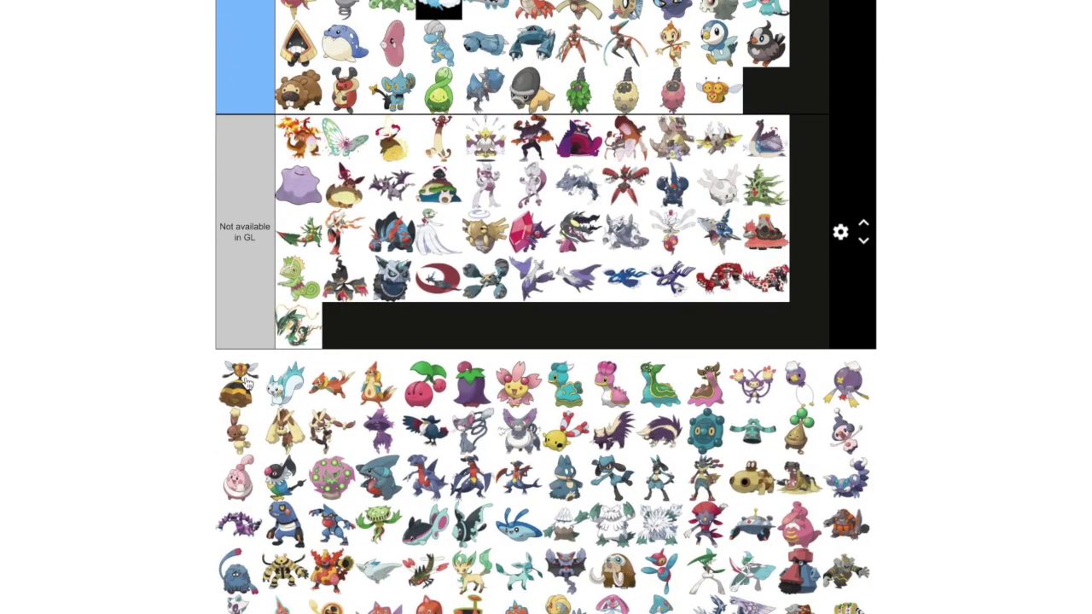
left_click_drag(245, 383, 793, 414)
Move Pachirisu from the unranked pool to a new third row in Meta
scroll(1006, 244, "up", 3)
scroll(1006, 247, "up", 10)
scroll(972, 287, "up", 6)
scroll(968, 286, "up", 4)
scroll(921, 333, "down", 1)
scroll(840, 392, "down", 2)
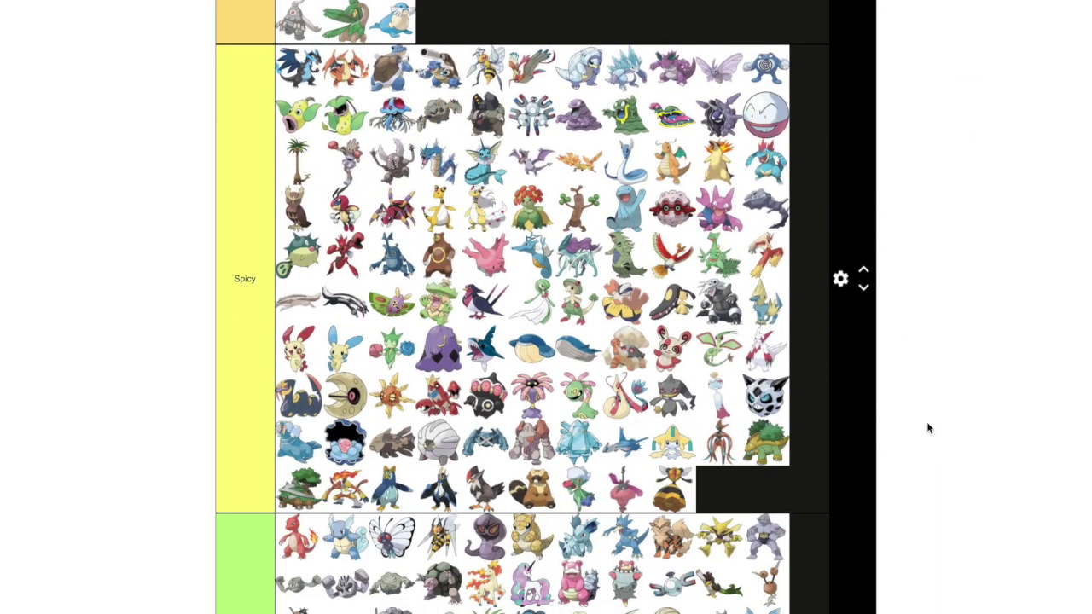
scroll(938, 427, "down", 7)
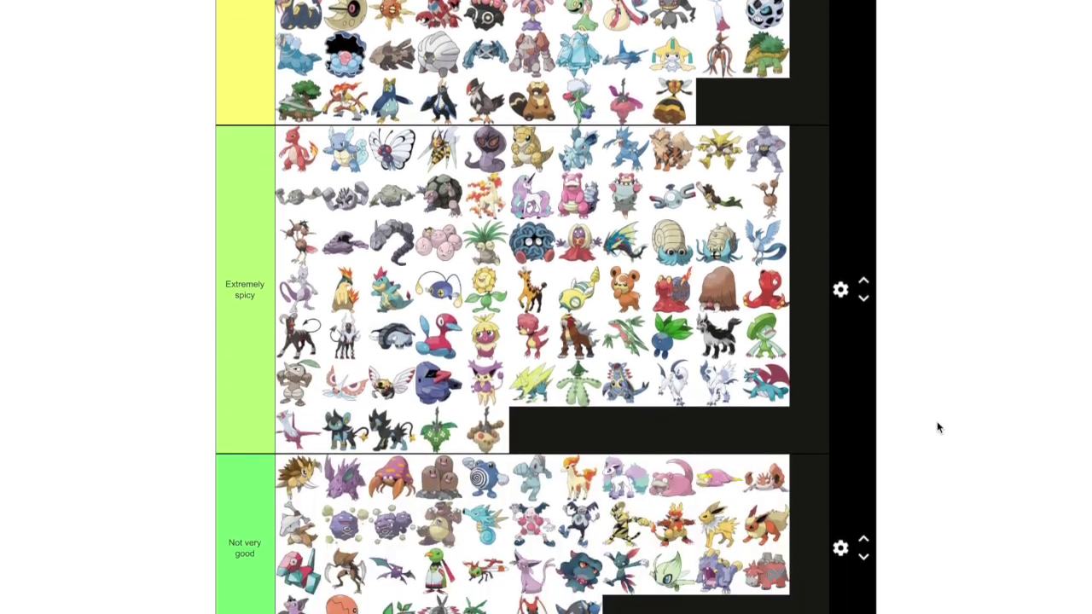
scroll(938, 428, "down", 5)
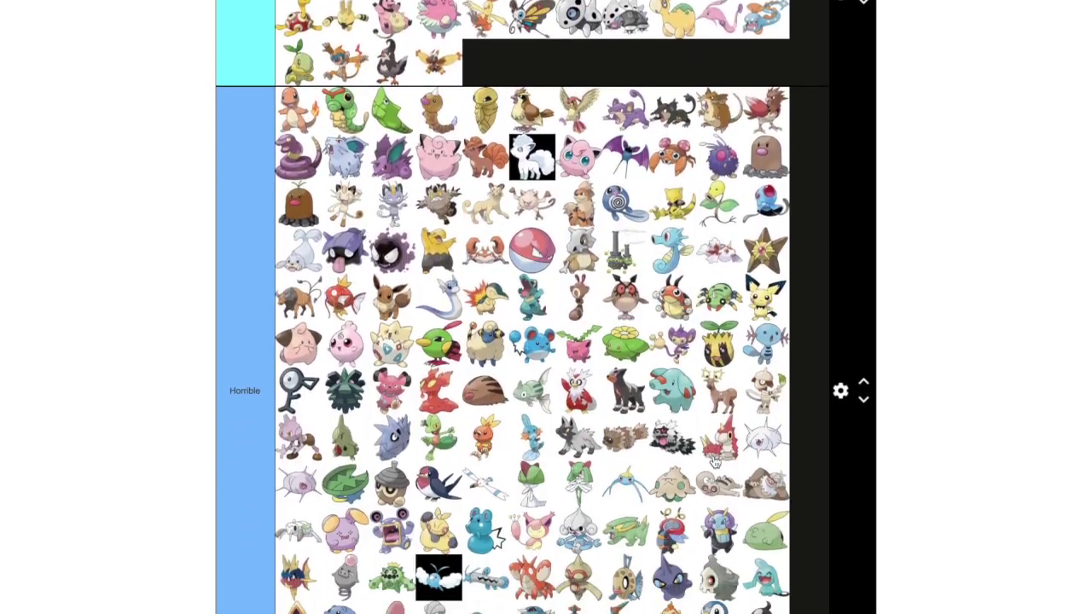
scroll(715, 462, "down", 7)
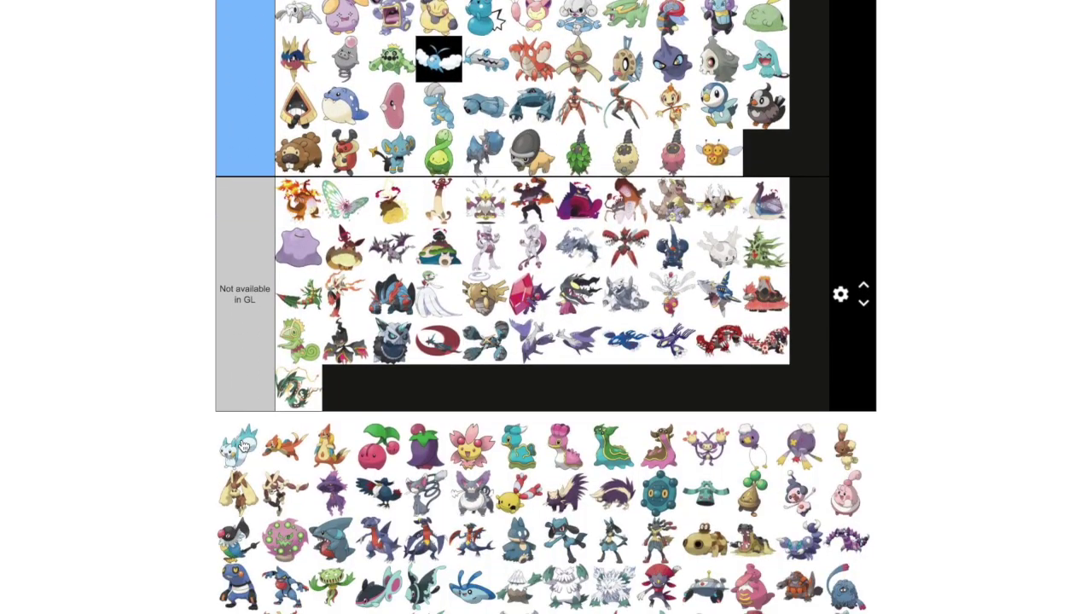
left_click_drag(243, 445, 783, 297)
scroll(962, 317, "up", 5)
scroll(963, 318, "up", 2)
scroll(964, 318, "up", 8)
scroll(957, 317, "up", 7)
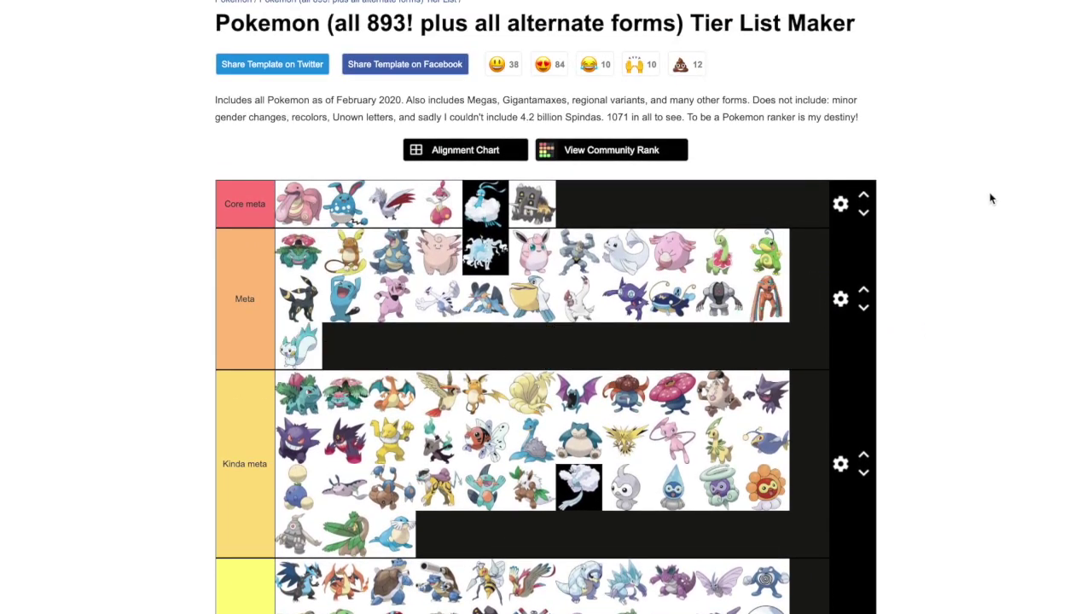
Rank Buizel in the Horrible tier and send Floatzel toward Extremely spicy
scroll(993, 197, "down", 5)
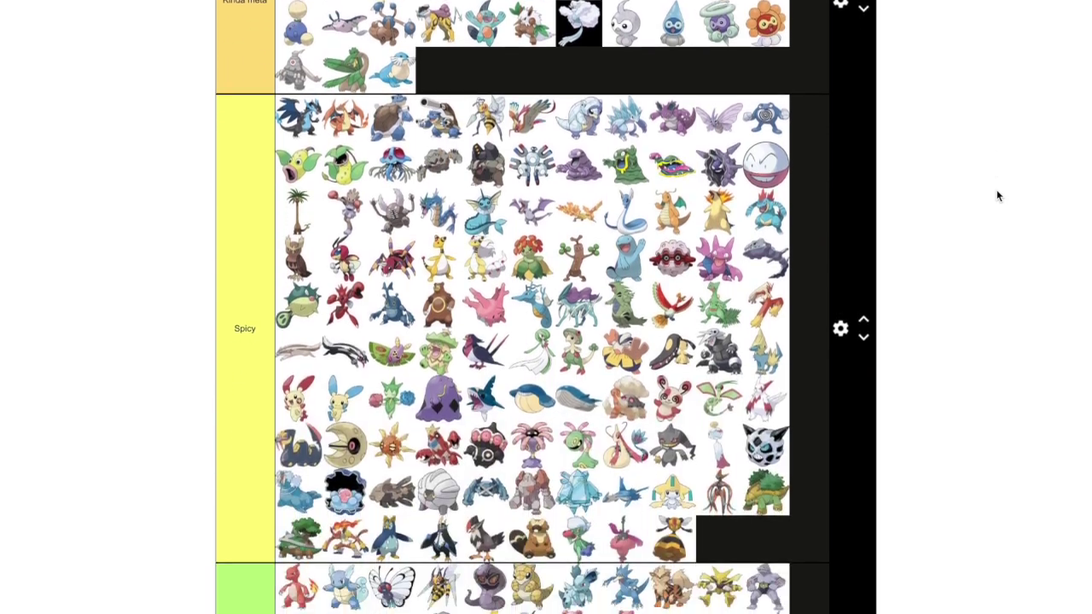
scroll(996, 194, "down", 6)
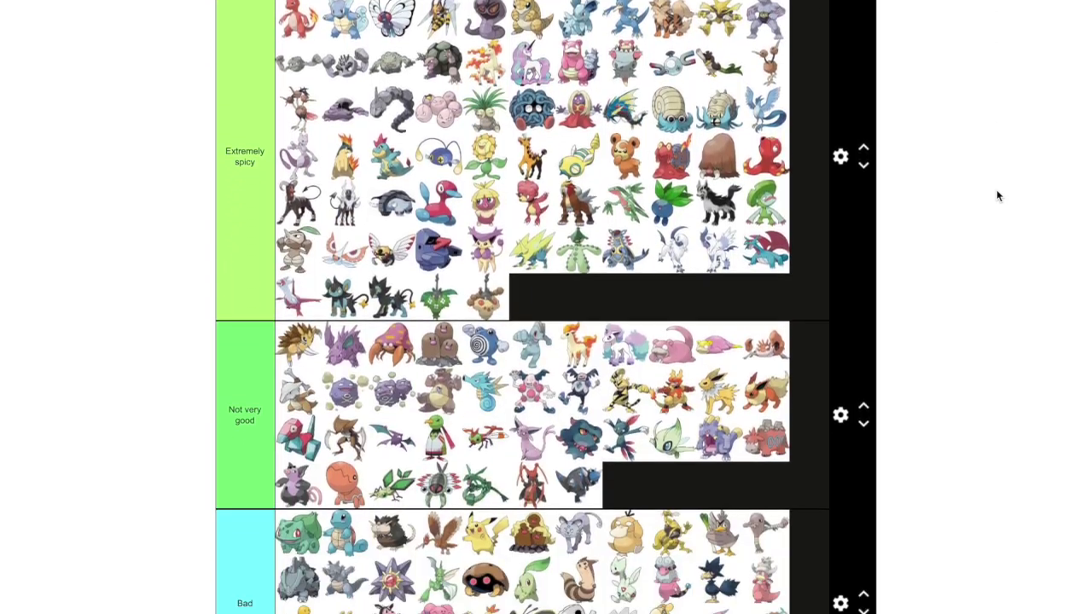
scroll(996, 196, "down", 4)
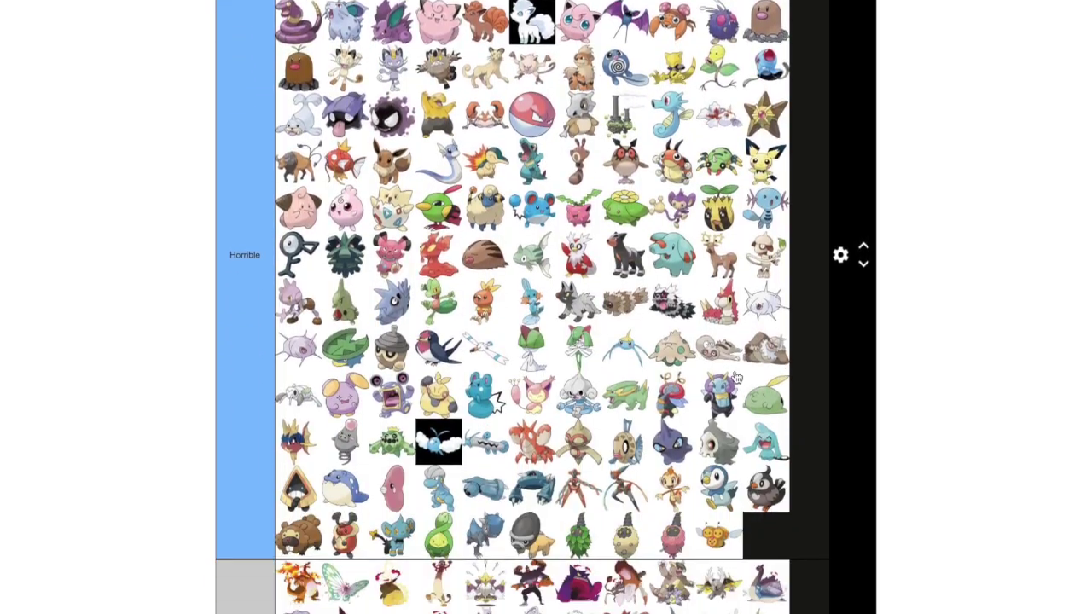
scroll(458, 406, "down", 3)
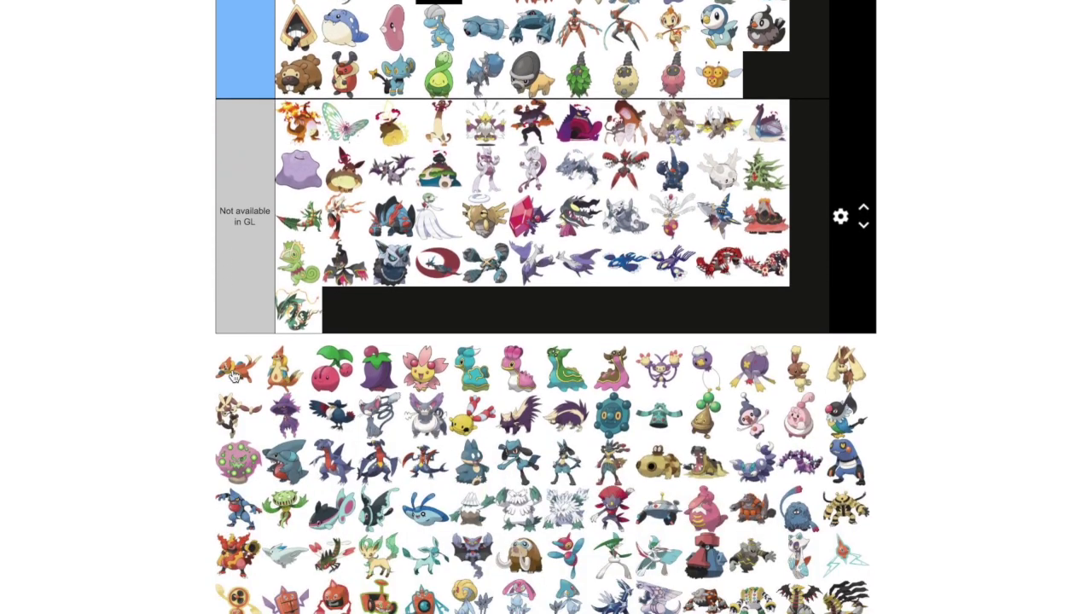
left_click_drag(232, 375, 808, 92)
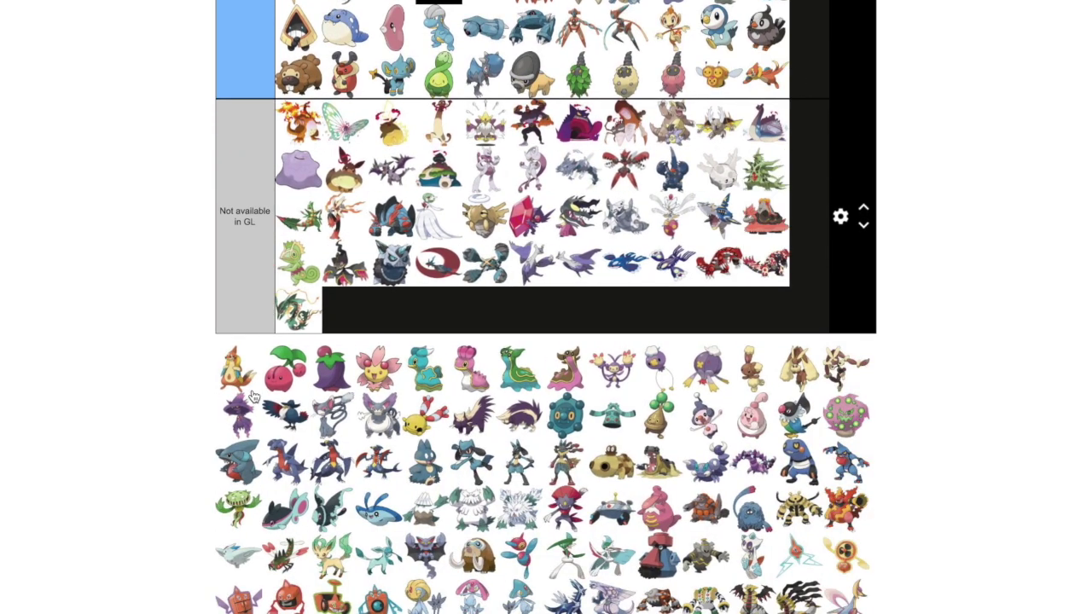
left_click_drag(237, 377, 920, 267)
Add Cherubi to the end of the Horrible tier
scroll(913, 256, "up", 4)
scroll(919, 267, "up", 1)
scroll(918, 267, "up", 4)
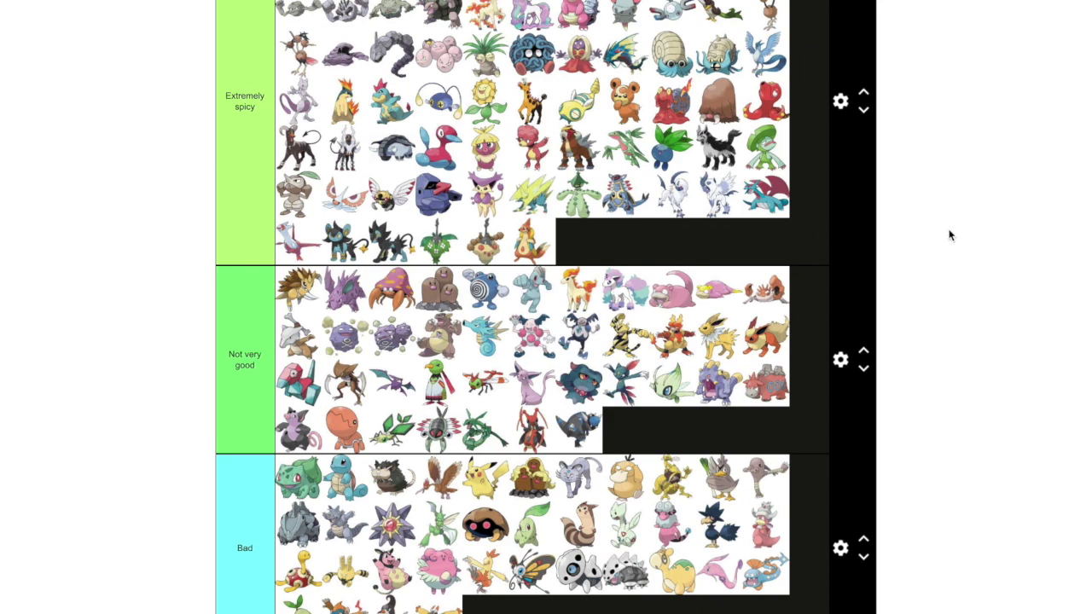
scroll(949, 236, "down", 1)
scroll(972, 156, "down", 1)
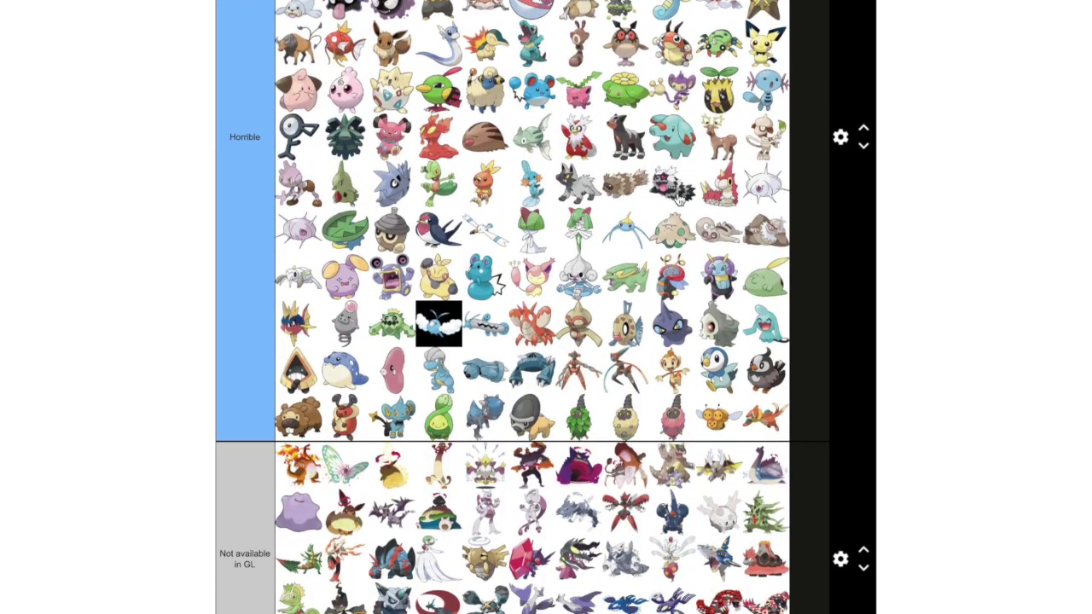
scroll(679, 198, "down", 10)
left_click_drag(680, 197, 711, 146)
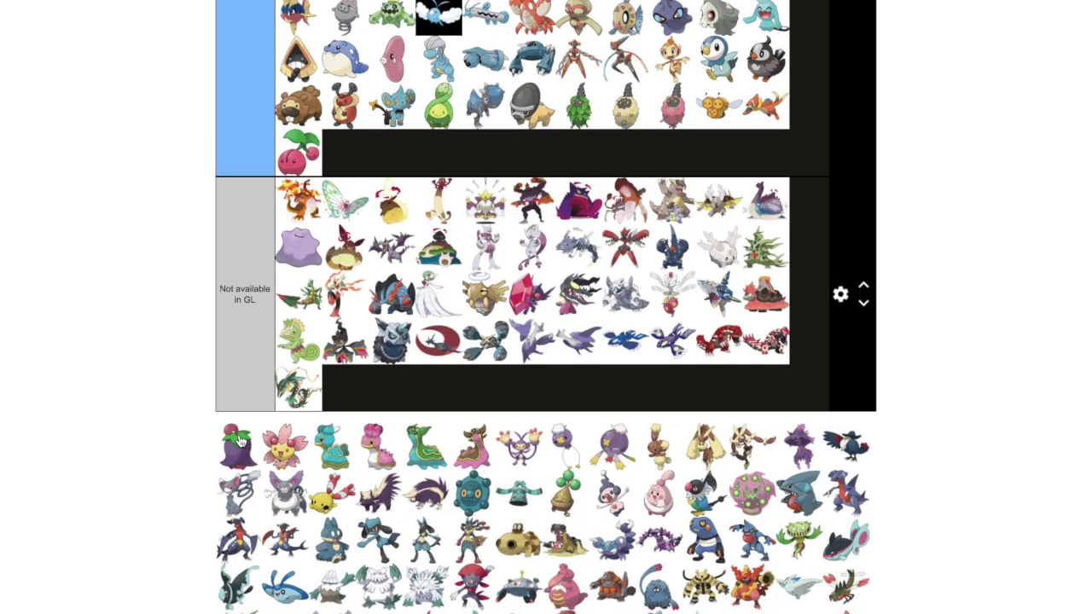
Place overcast Cherrim at the end of the Extremely spicy tier
left_click_drag(241, 441, 802, 290)
scroll(910, 299, "up", 3)
scroll(911, 299, "up", 20)
scroll(947, 278, "up", 4)
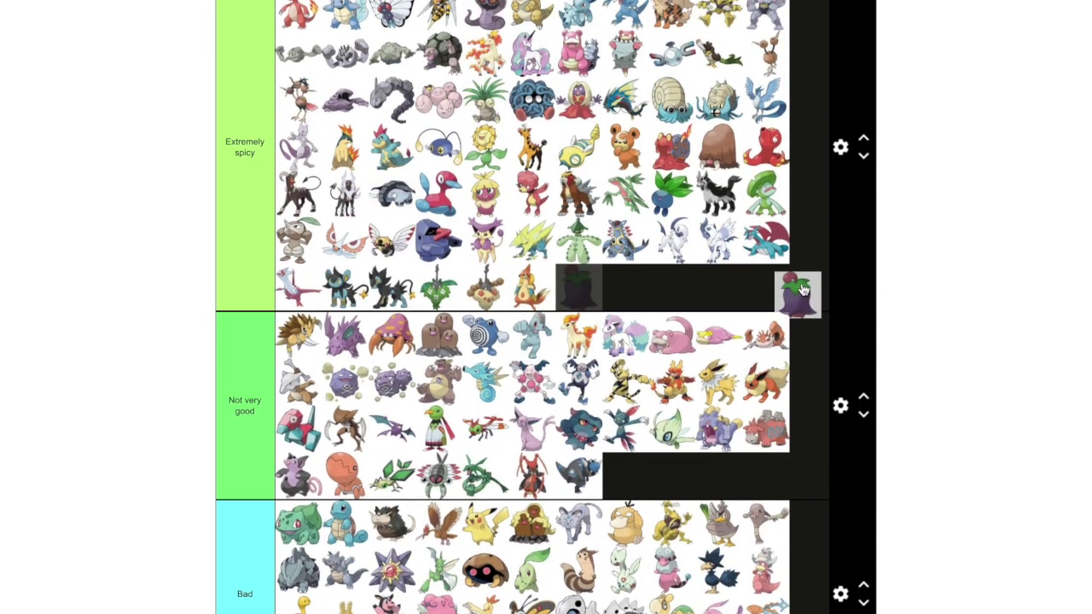
left_click_drag(664, 378, 705, 293)
scroll(936, 273, "down", 7)
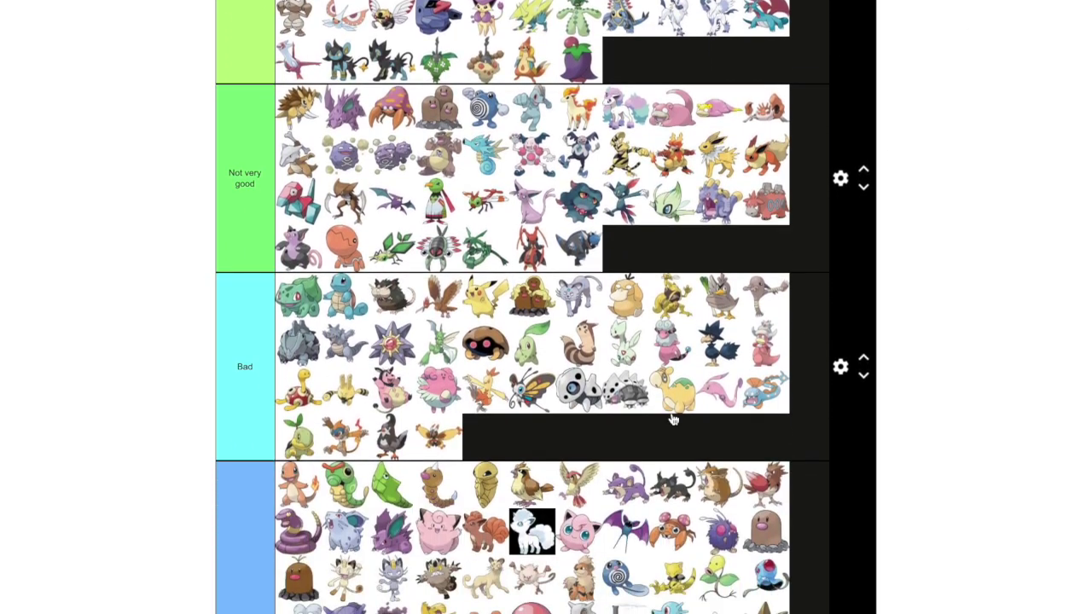
scroll(673, 420, "down", 15)
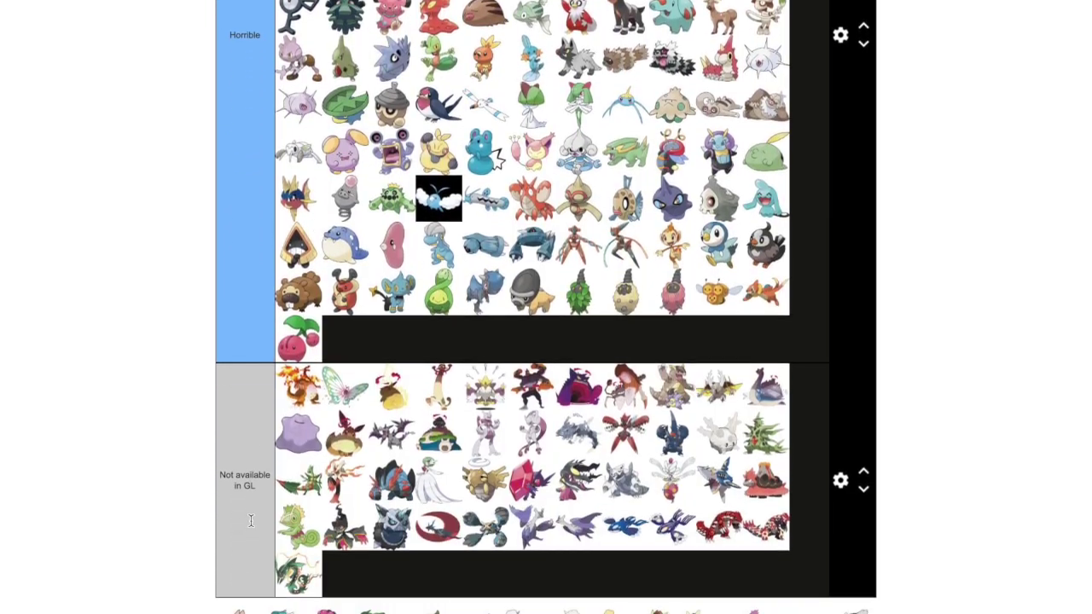
scroll(251, 521, "down", 3)
Move sunshine Cherrim into the Meta tier after Pachirisu
scroll(964, 382, "up", 6)
left_click_drag(754, 393, 628, 399)
scroll(898, 400, "up", 15)
scroll(887, 402, "up", 14)
scroll(858, 404, "up", 8)
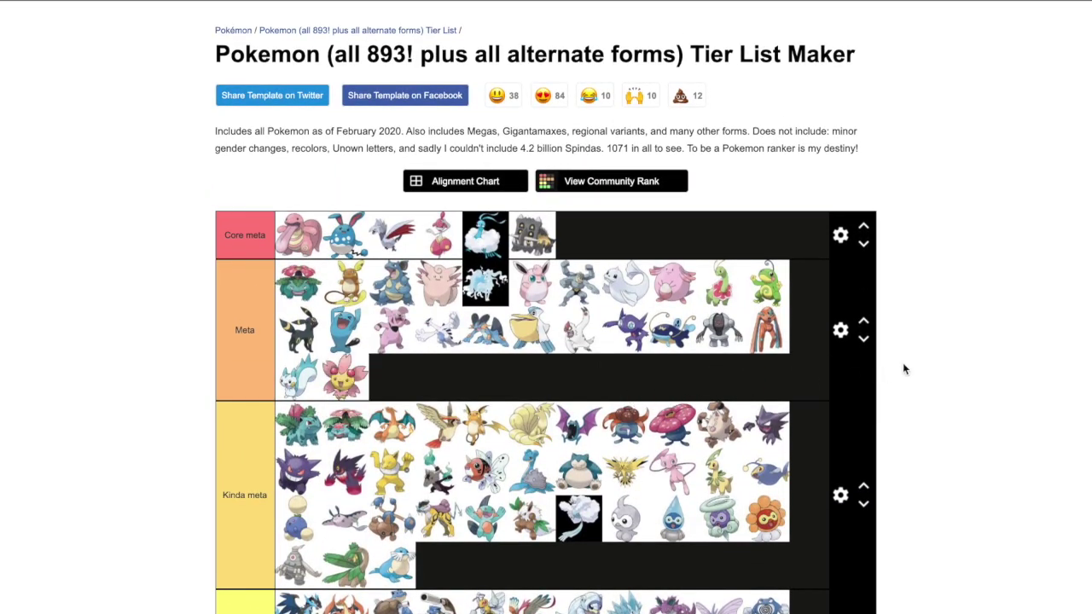
Put the teal and pink Shellos at the end of the Horrible tier
scroll(848, 328, "down", 1)
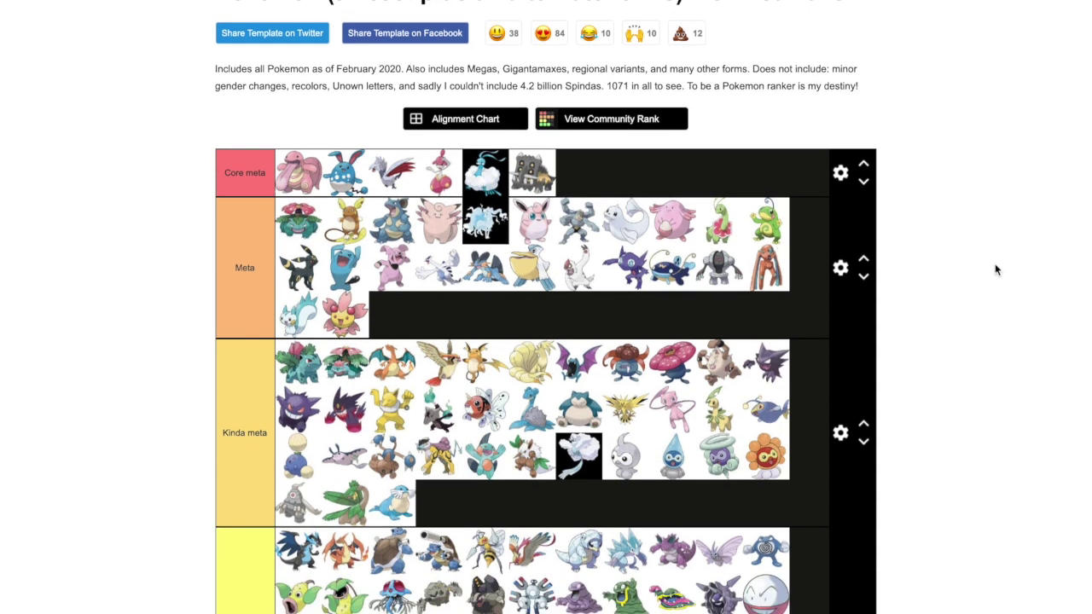
scroll(998, 275, "down", 5)
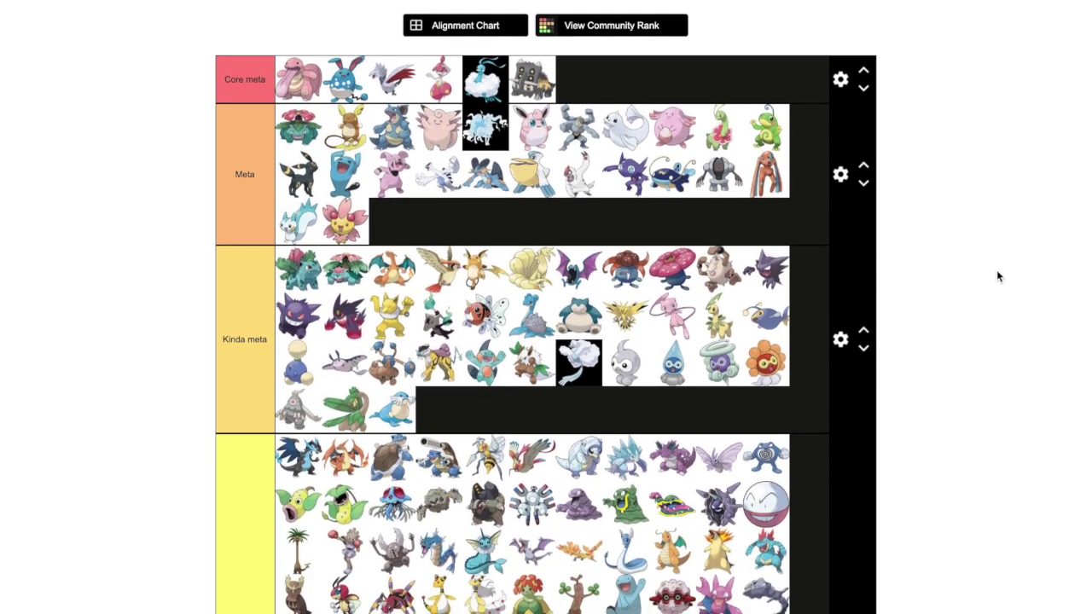
scroll(998, 275, "down", 12)
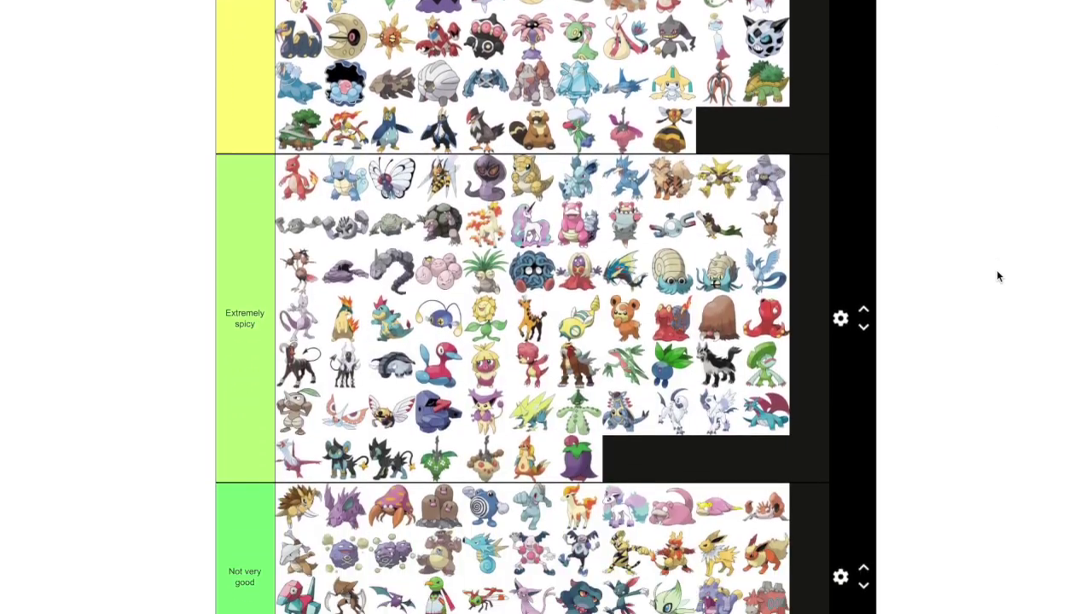
scroll(998, 275, "down", 12)
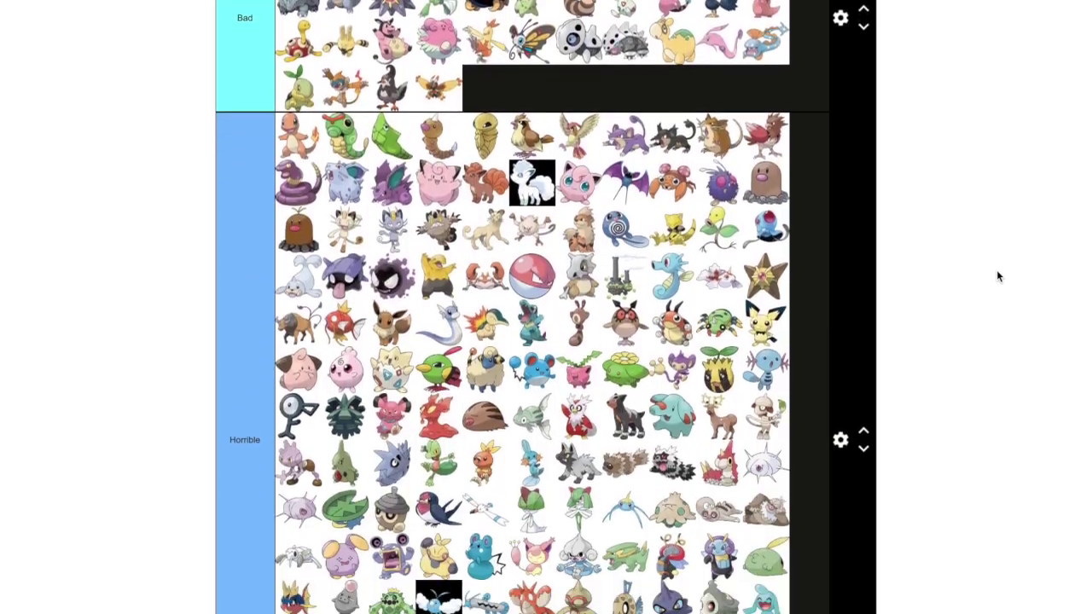
scroll(998, 275, "down", 6)
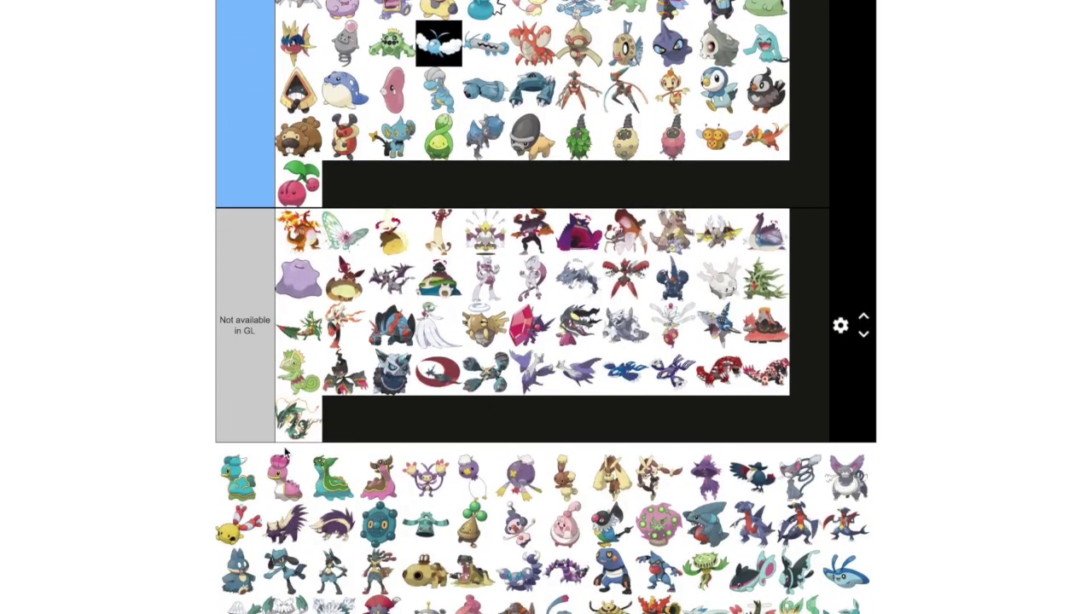
left_click_drag(238, 477, 360, 191)
left_click_drag(267, 470, 397, 190)
Place both Gastrodon forms at the end of the Spicy tier
left_click_drag(977, 312, 738, 255)
scroll(938, 312, "up", 2)
scroll(946, 316, "up", 2)
scroll(947, 316, "up", 8)
scroll(944, 312, "up", 2)
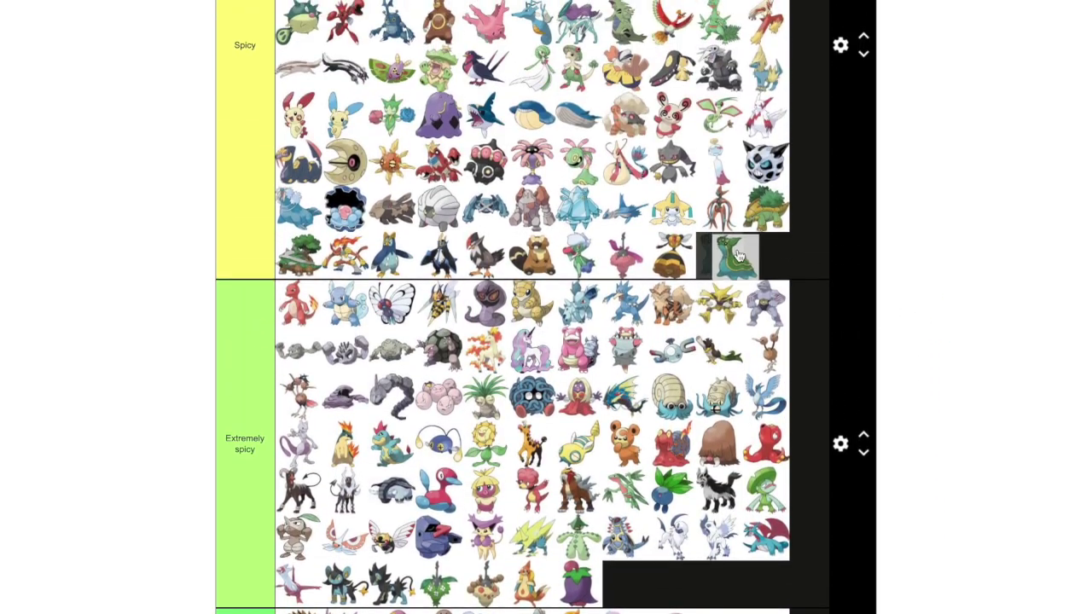
scroll(943, 324, "down", 6)
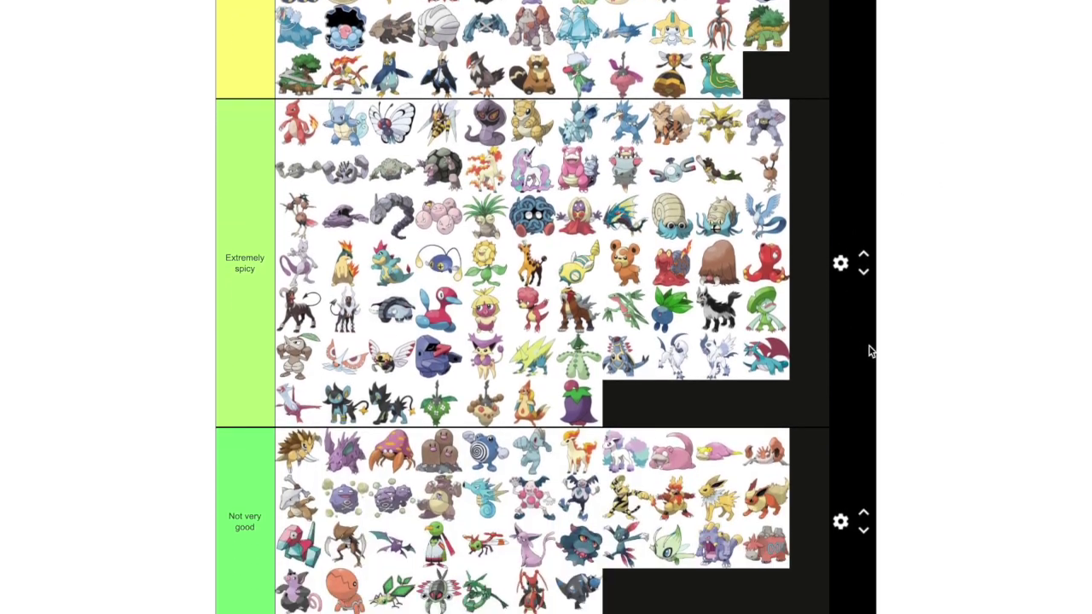
scroll(503, 461, "down", 4)
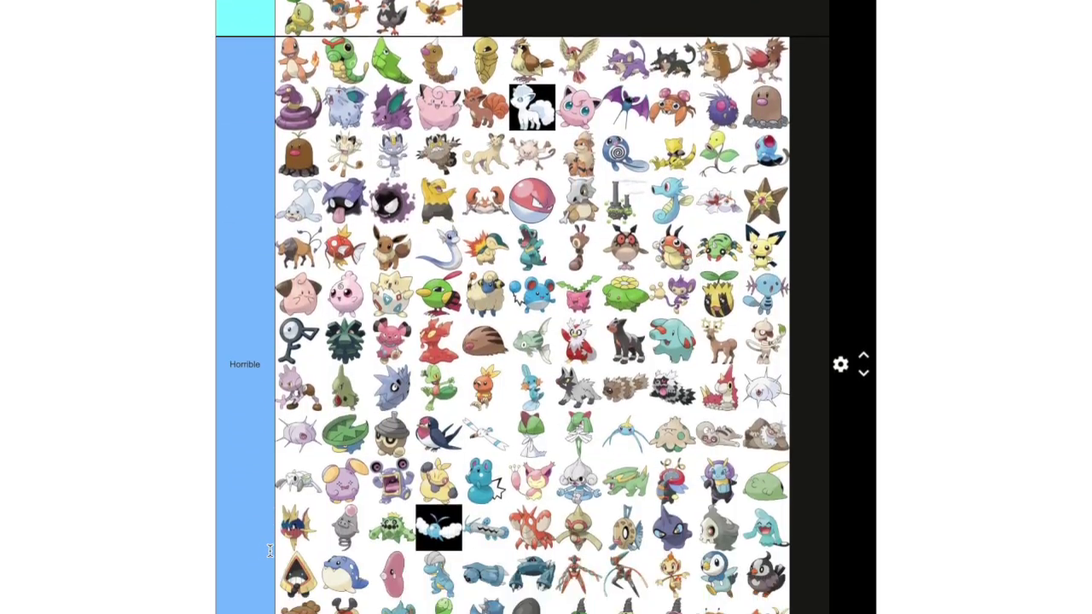
scroll(269, 543, "down", 5)
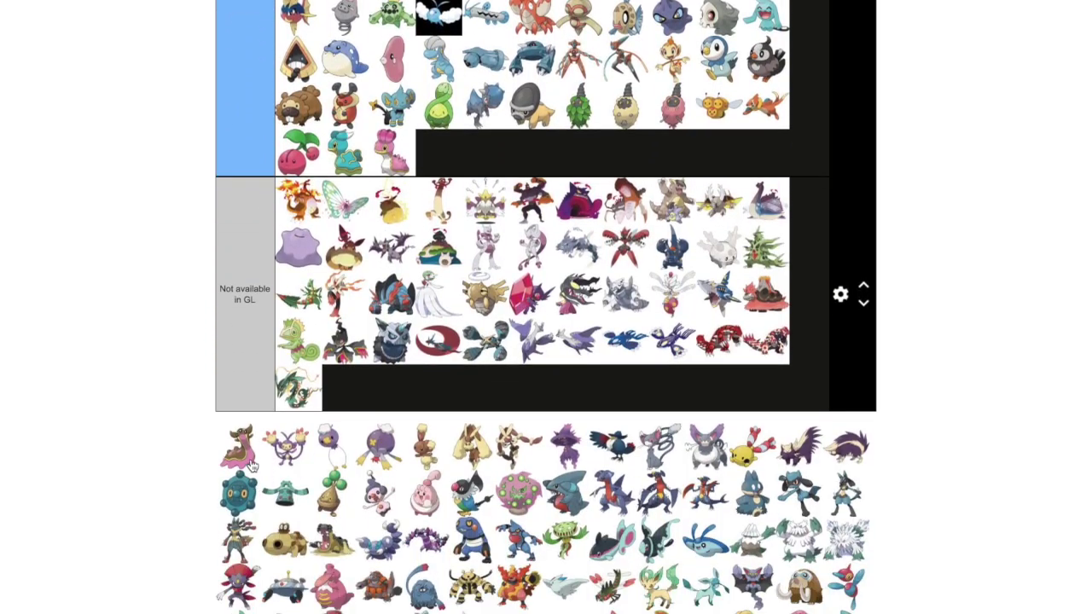
left_click_drag(684, 373, 788, 239)
scroll(956, 345, "up", 3)
scroll(955, 345, "up", 9)
scroll(955, 345, "up", 5)
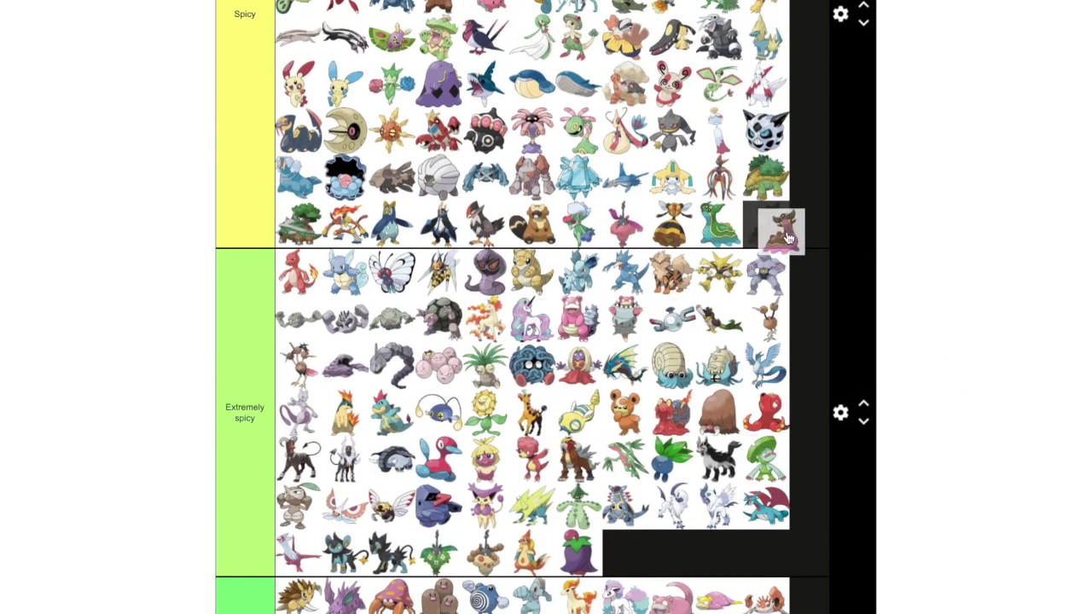
scroll(1005, 261, "down", 6)
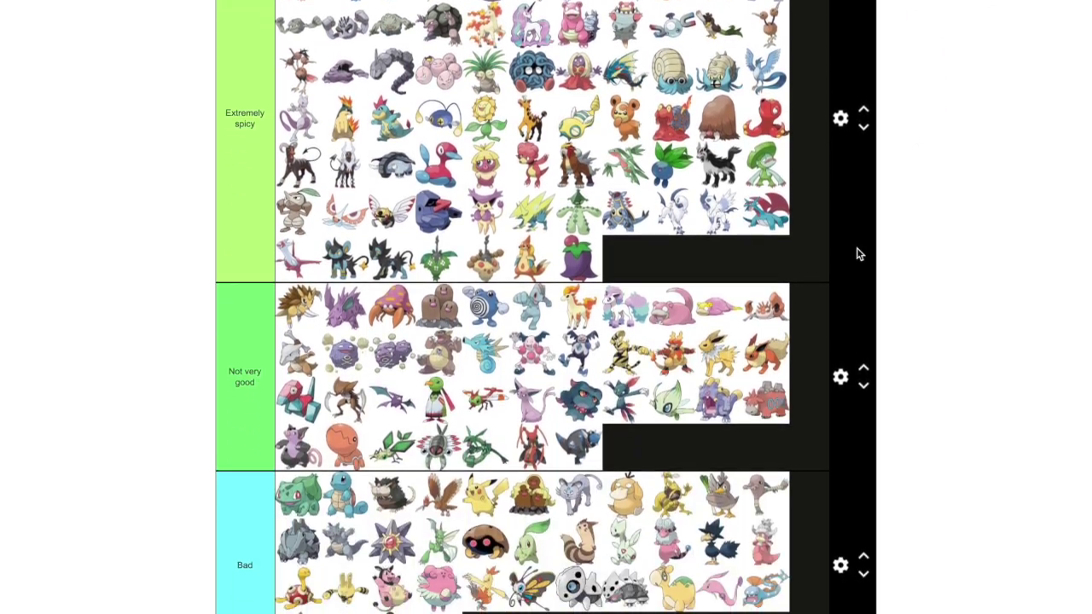
scroll(635, 264, "down", 10)
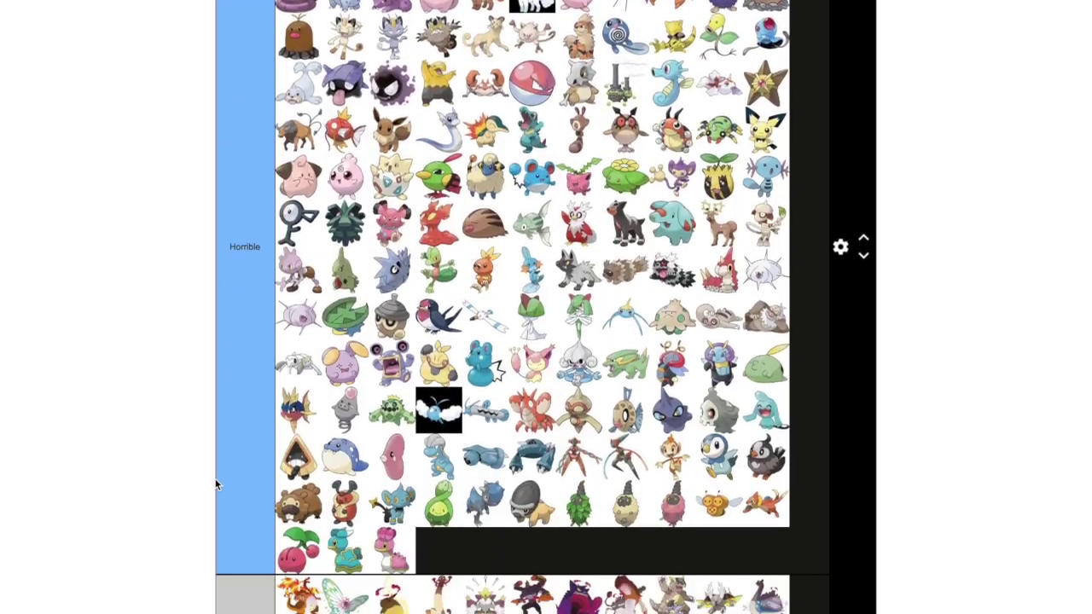
scroll(238, 474, "down", 3)
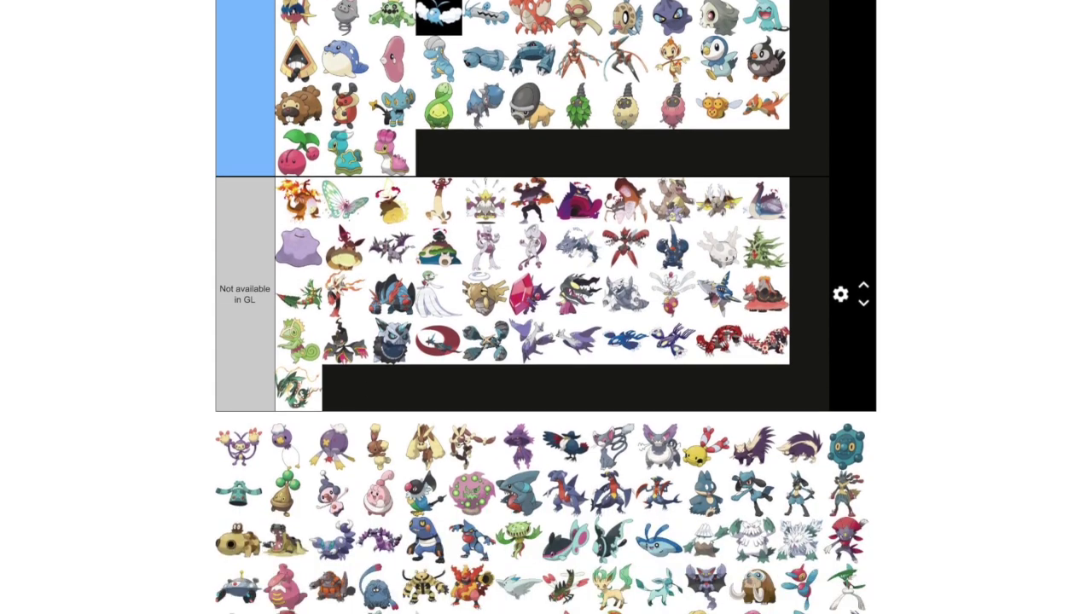
Zoom the browser page out to 67% and smaller to see more tiers
left_click(1074, 7)
left_click(973, 182)
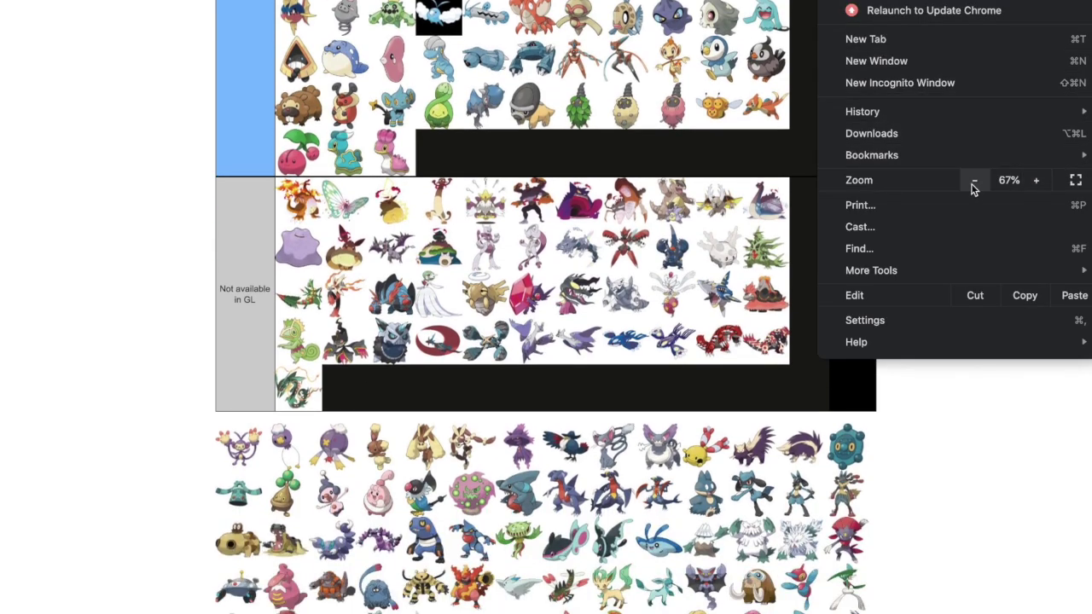
left_click(974, 182)
left_click(973, 182)
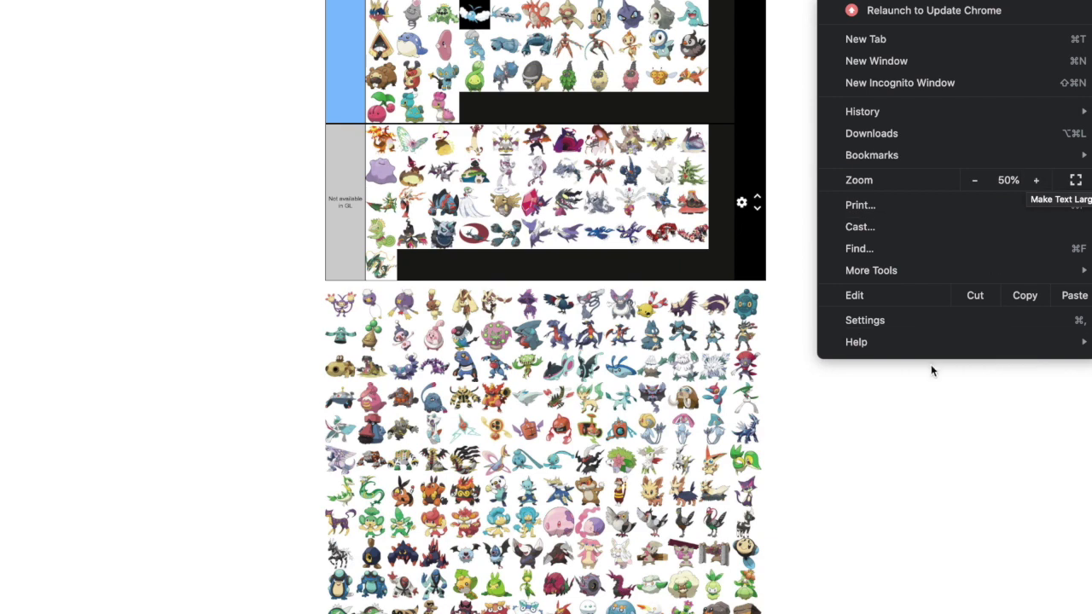
Sort the first few unranked pool Pokémon into the Horrible tier
left_click(921, 386)
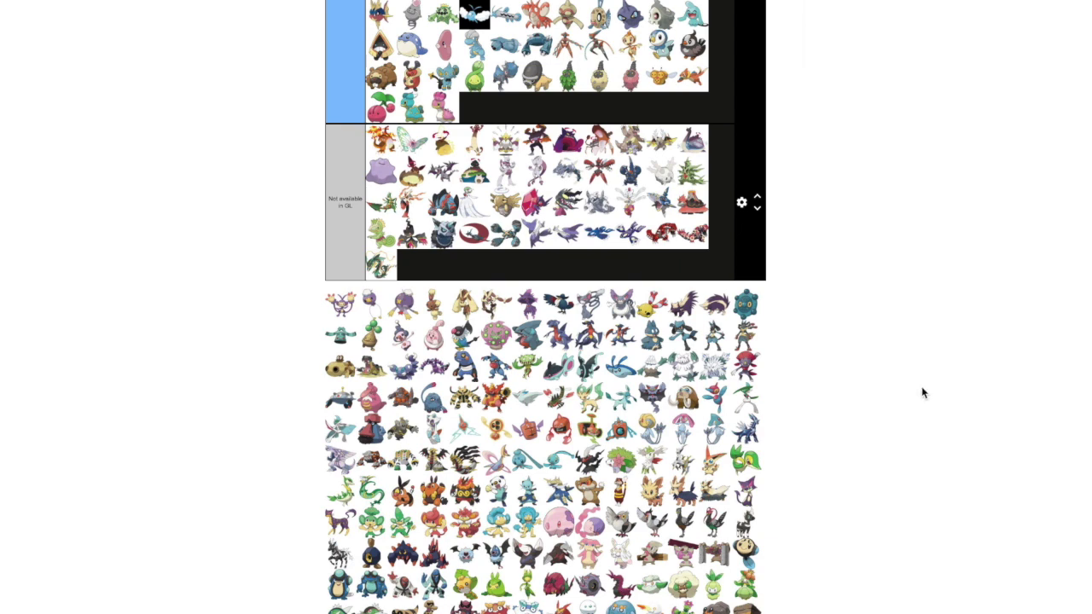
scroll(921, 388, "down", 1)
scroll(921, 388, "up", 3)
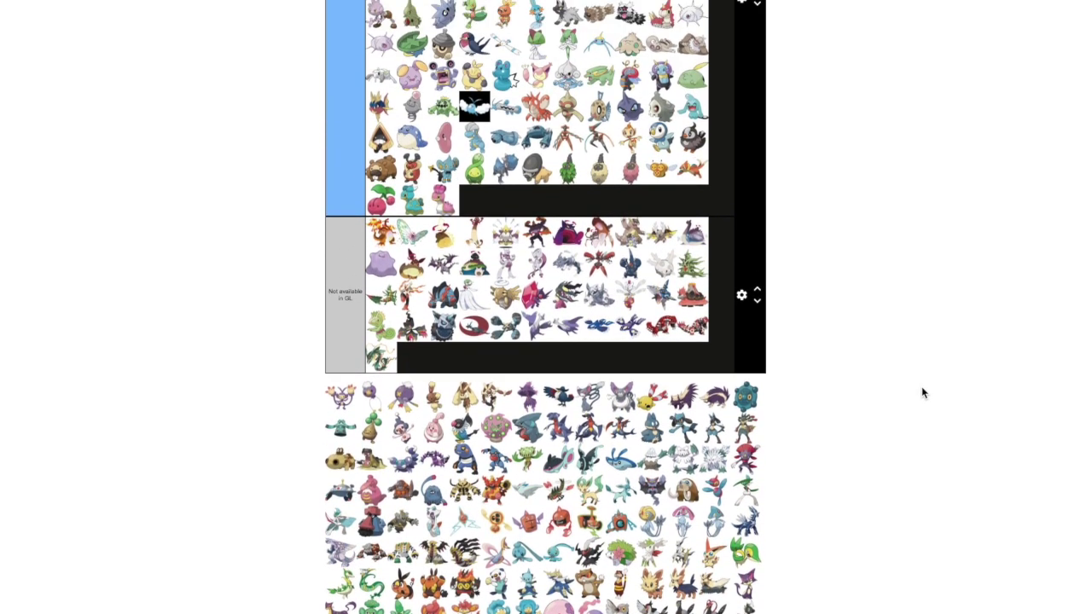
scroll(922, 389, "up", 1)
left_click_drag(337, 457, 589, 340)
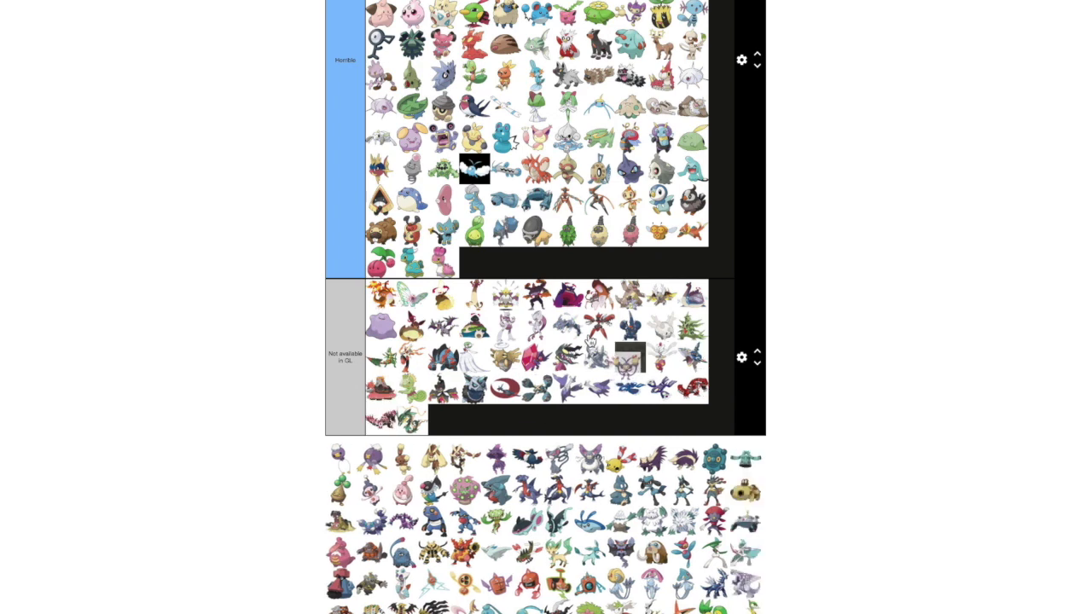
left_click_drag(342, 461, 670, 251)
scroll(771, 393, "up", 4)
scroll(912, 341, "up", 7)
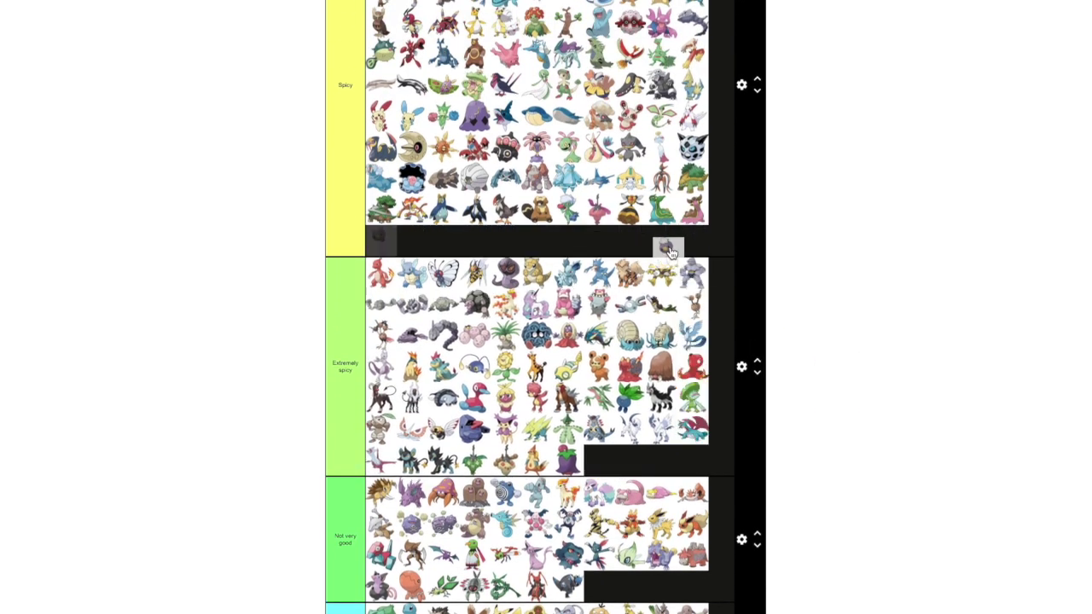
scroll(899, 261, "down", 5)
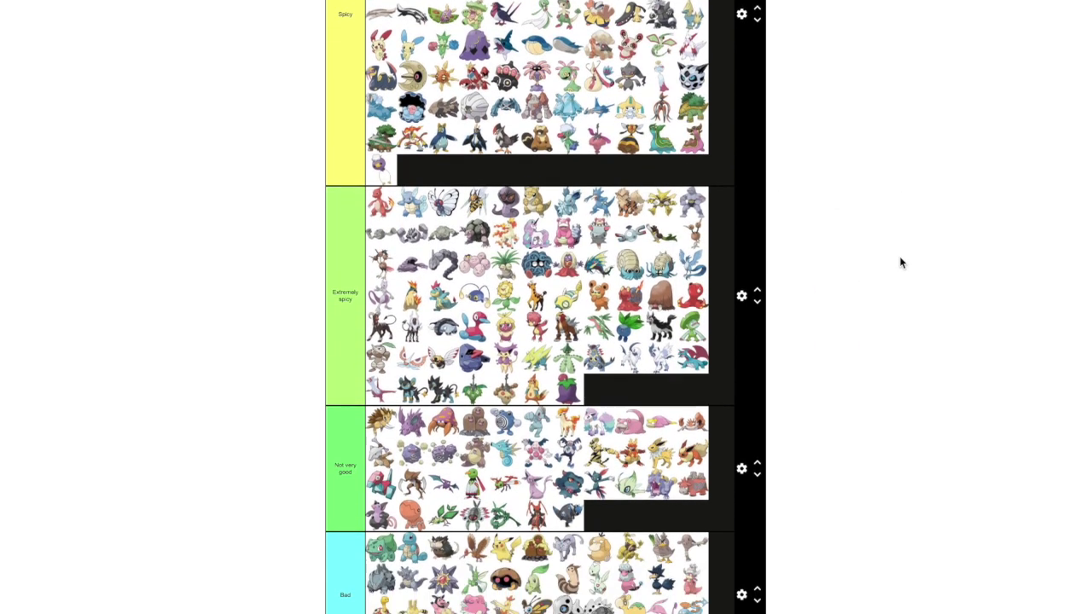
scroll(393, 444, "down", 6)
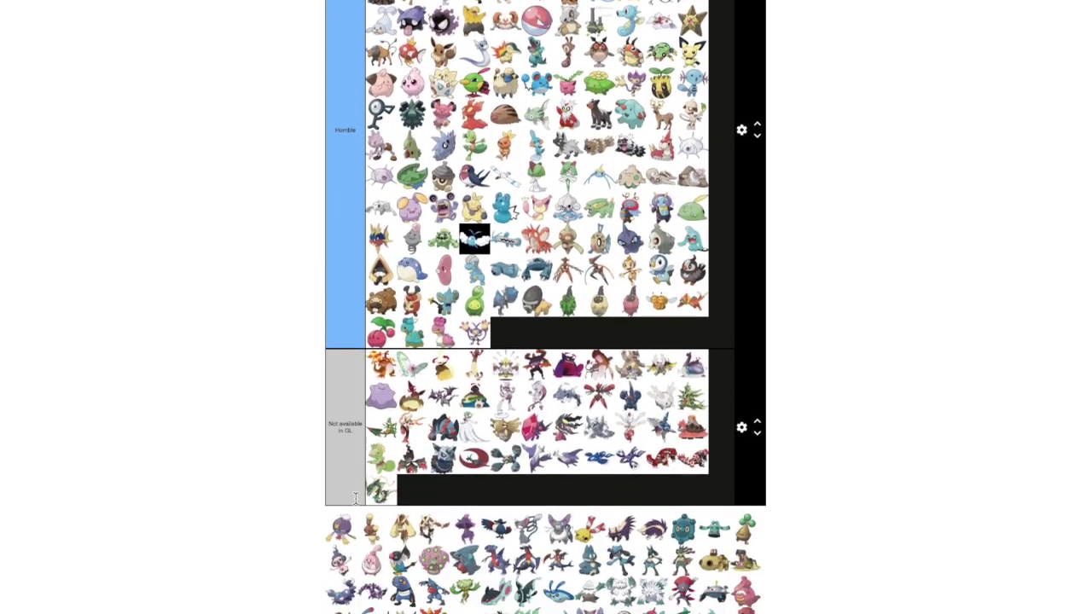
left_click_drag(341, 381, 780, 320)
Rank the next three pool Pokémon as Horrible
scroll(814, 348, "up", 4)
scroll(862, 336, "up", 9)
scroll(771, 317, "up", 4)
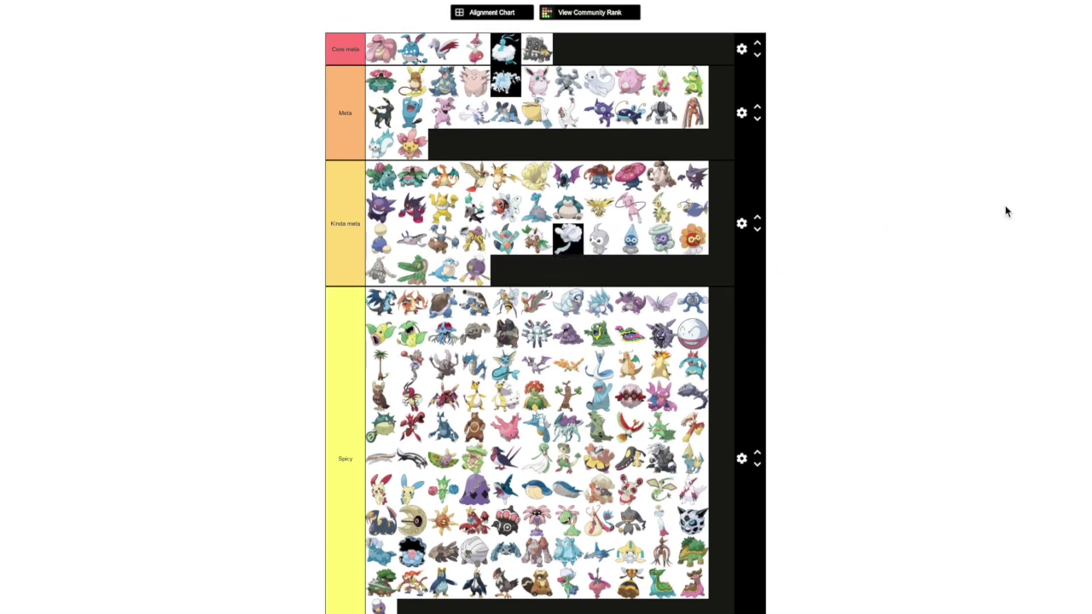
scroll(905, 242, "down", 5)
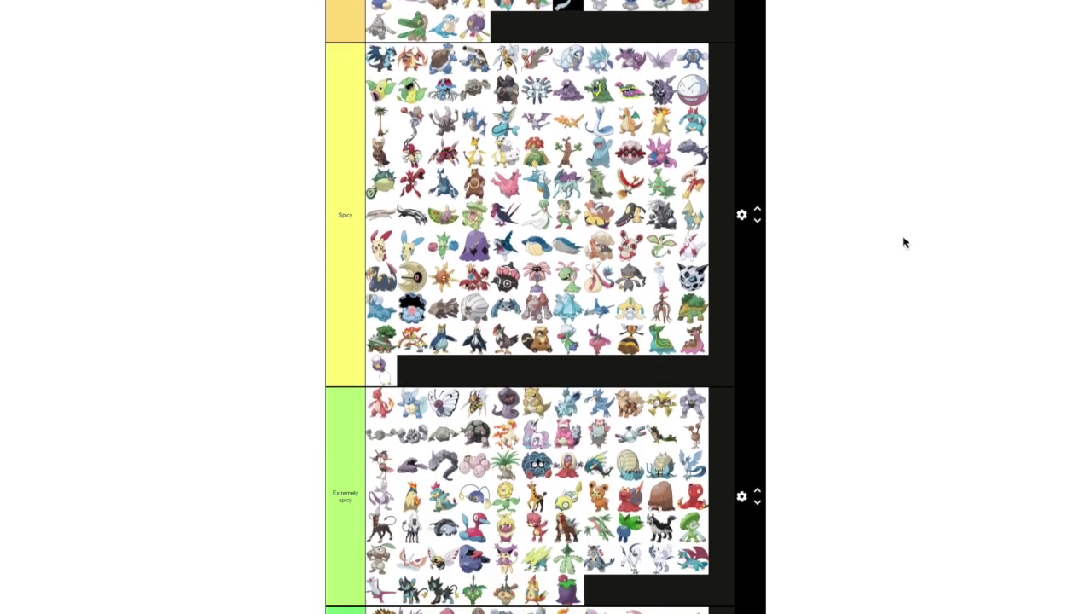
scroll(904, 243, "down", 9)
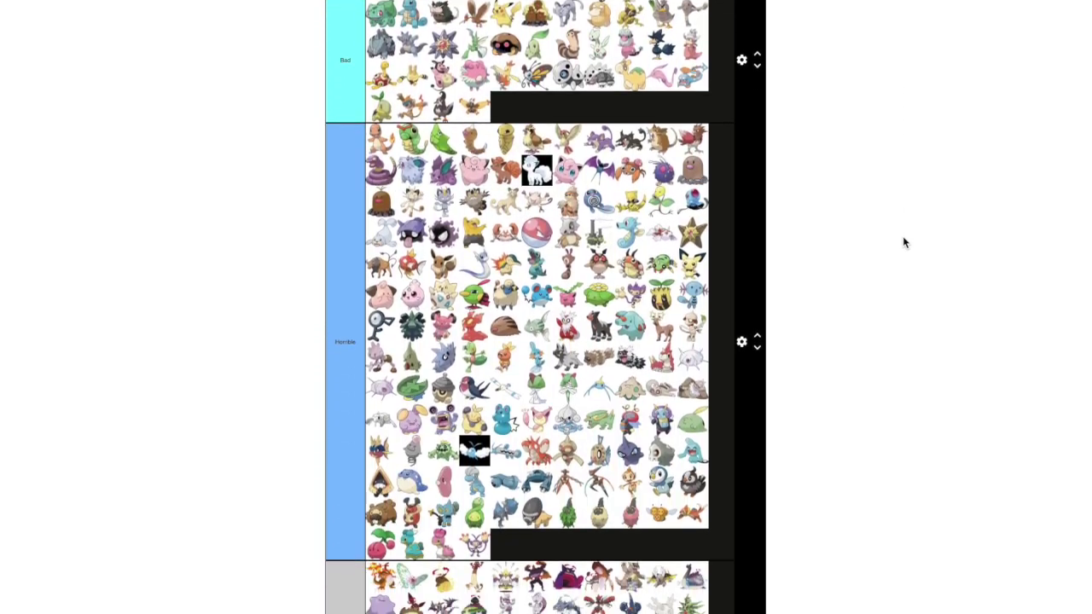
scroll(904, 242, "down", 2)
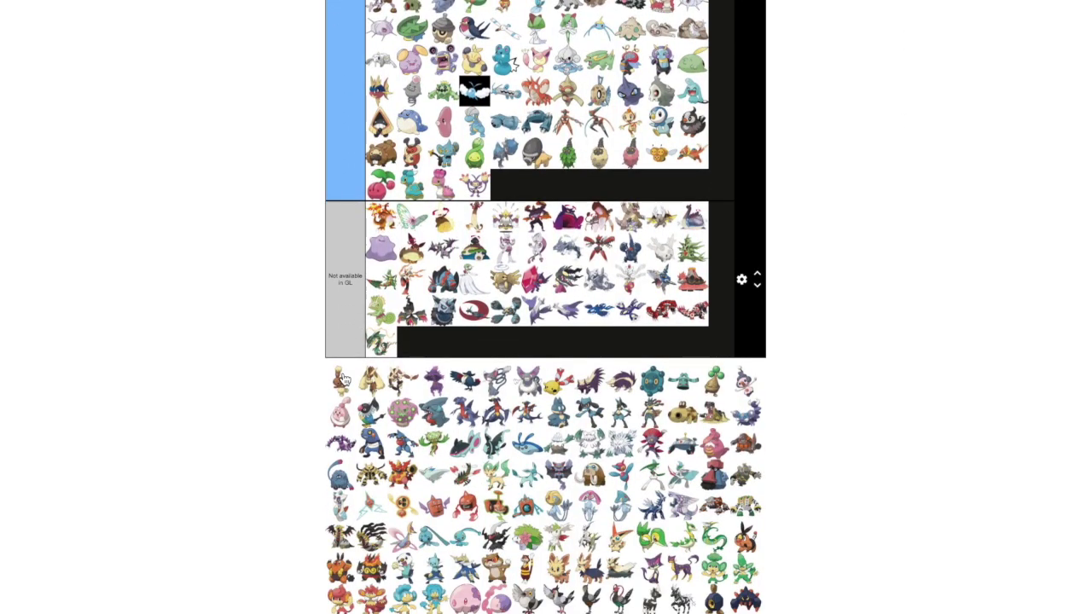
left_click_drag(345, 379, 529, 186)
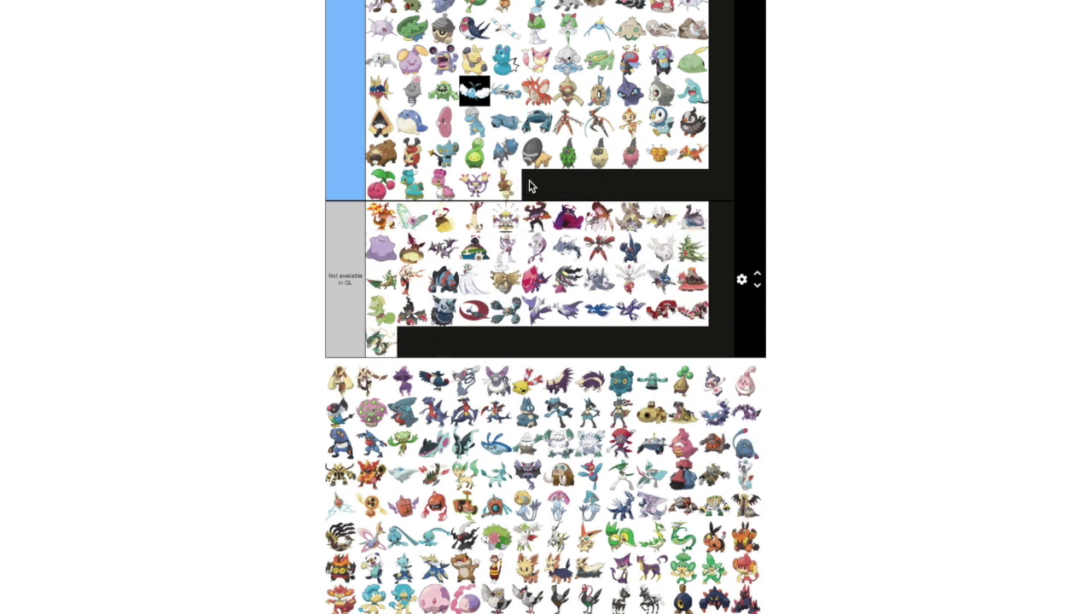
left_click_drag(339, 380, 536, 183)
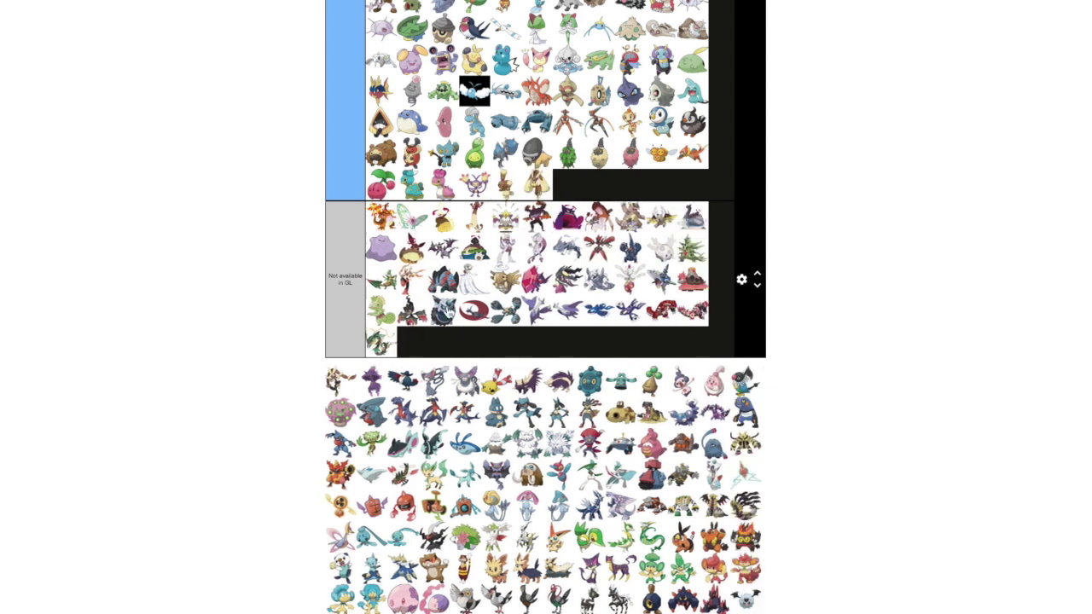
left_click_drag(339, 383, 596, 199)
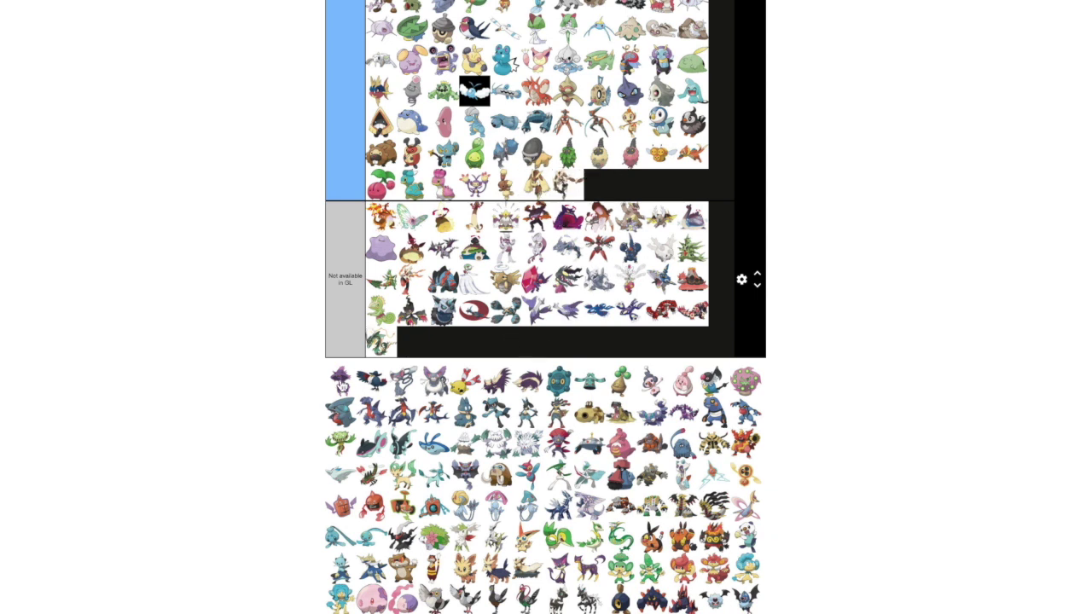
Move Ambipom to the end of the Extremely spicy tier
left_click_drag(340, 382, 641, 283)
scroll(682, 307, "up", 3)
scroll(824, 285, "up", 5)
scroll(665, 223, "up", 3)
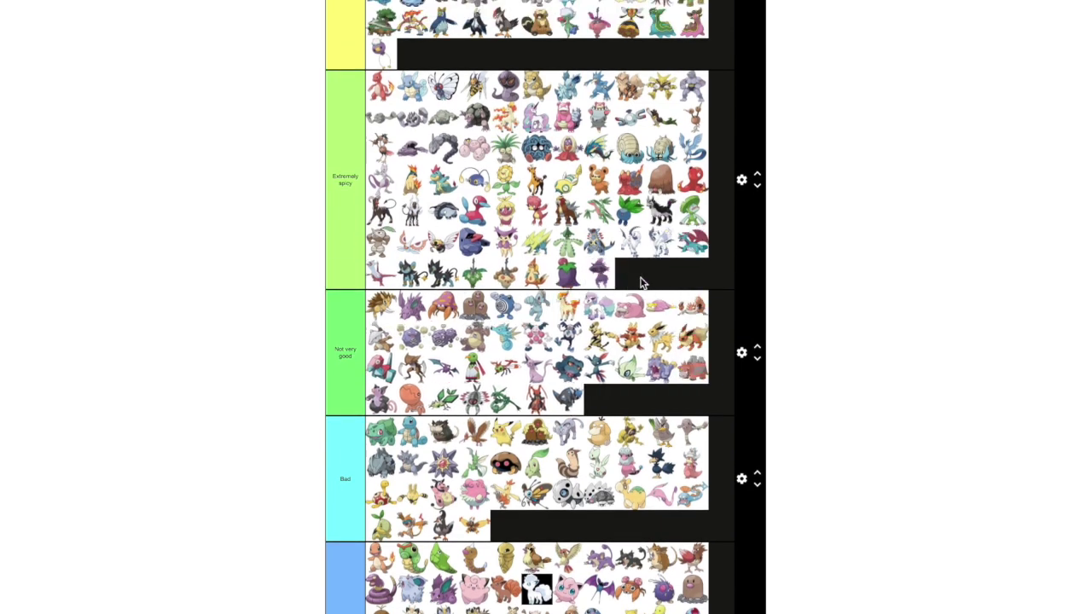
scroll(860, 294, "down", 11)
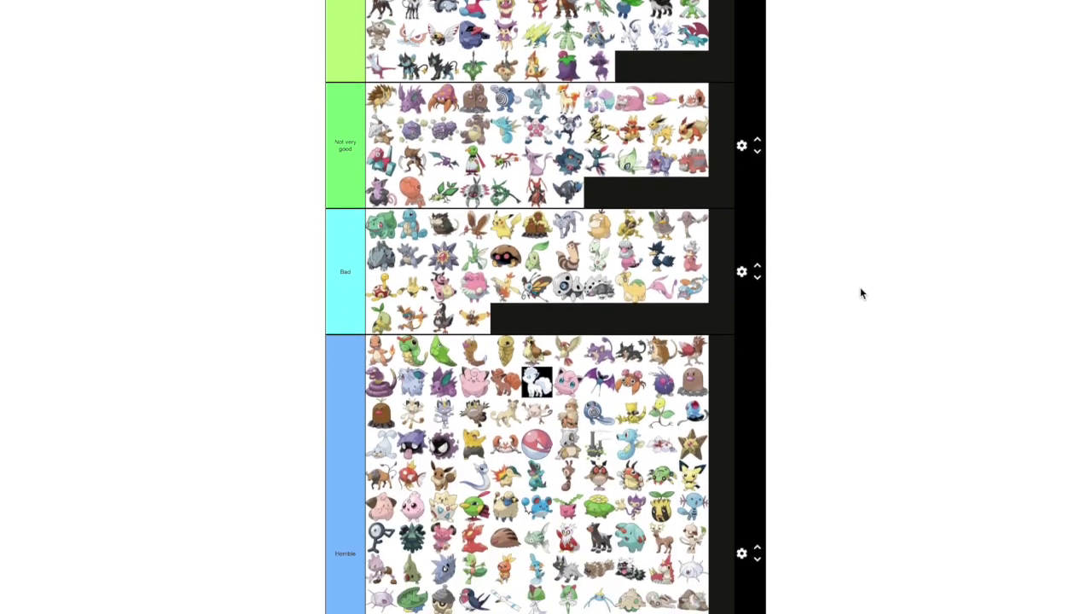
scroll(650, 396, "down", 2)
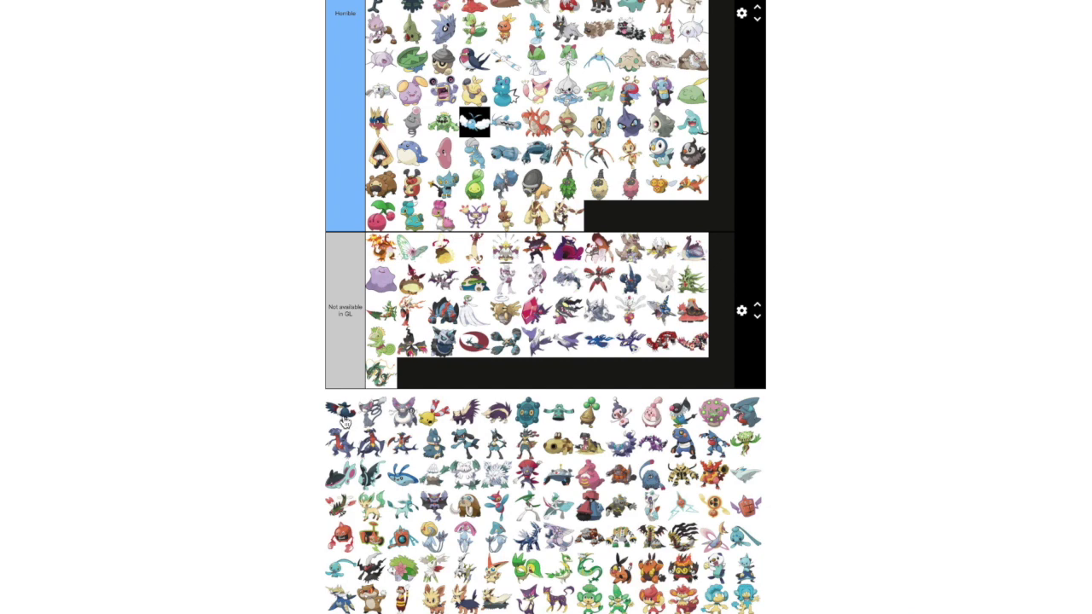
Place the first pool Pokémon at the end of the Spicy tier
left_click_drag(341, 416, 726, 400)
scroll(963, 350, "up", 8)
scroll(968, 346, "up", 4)
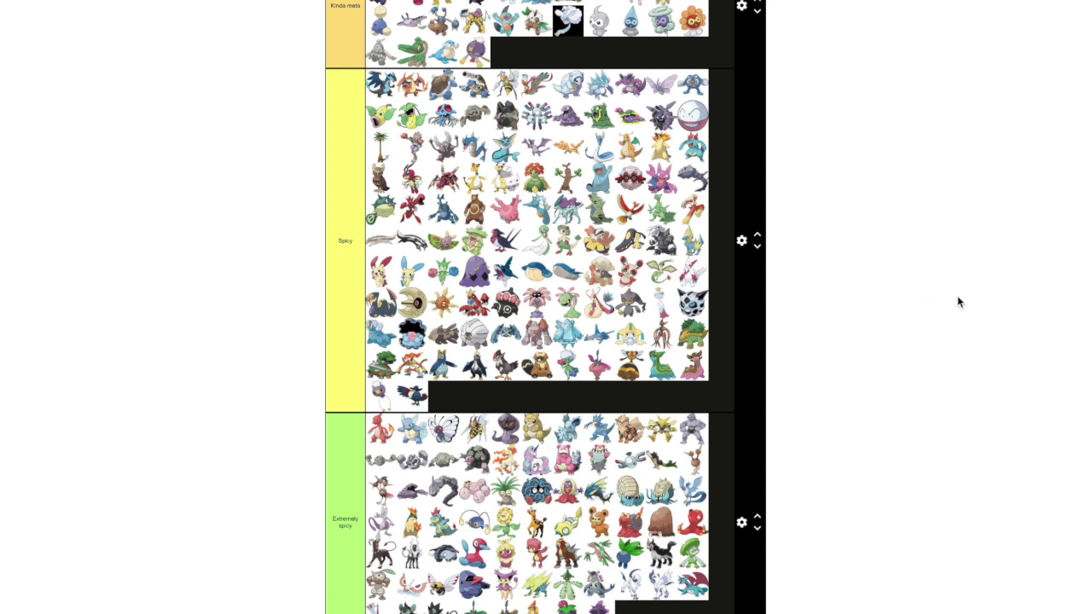
scroll(909, 333, "down", 3)
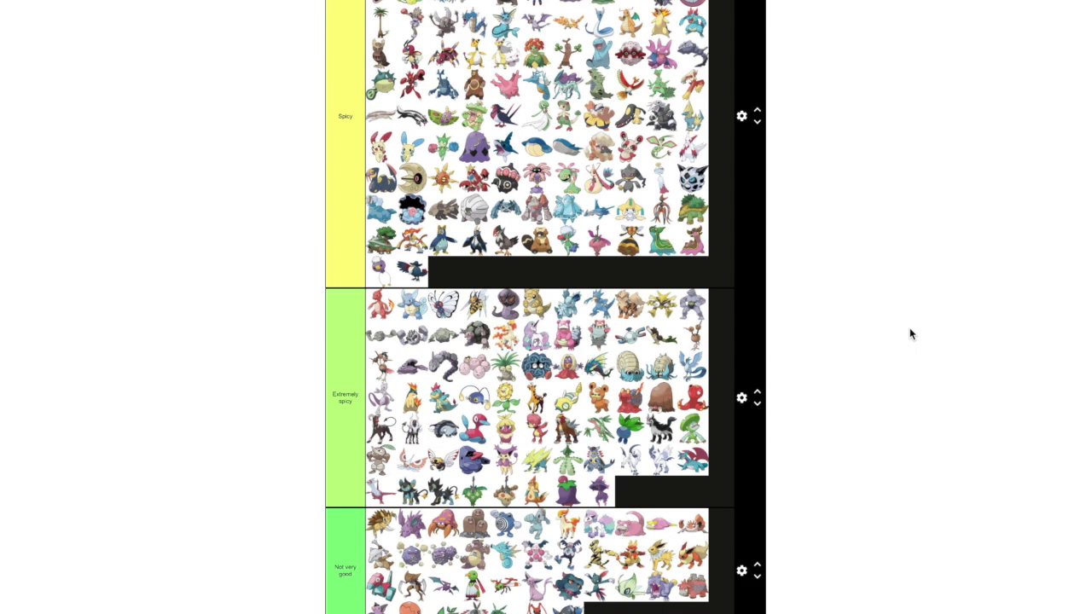
scroll(909, 334, "down", 10)
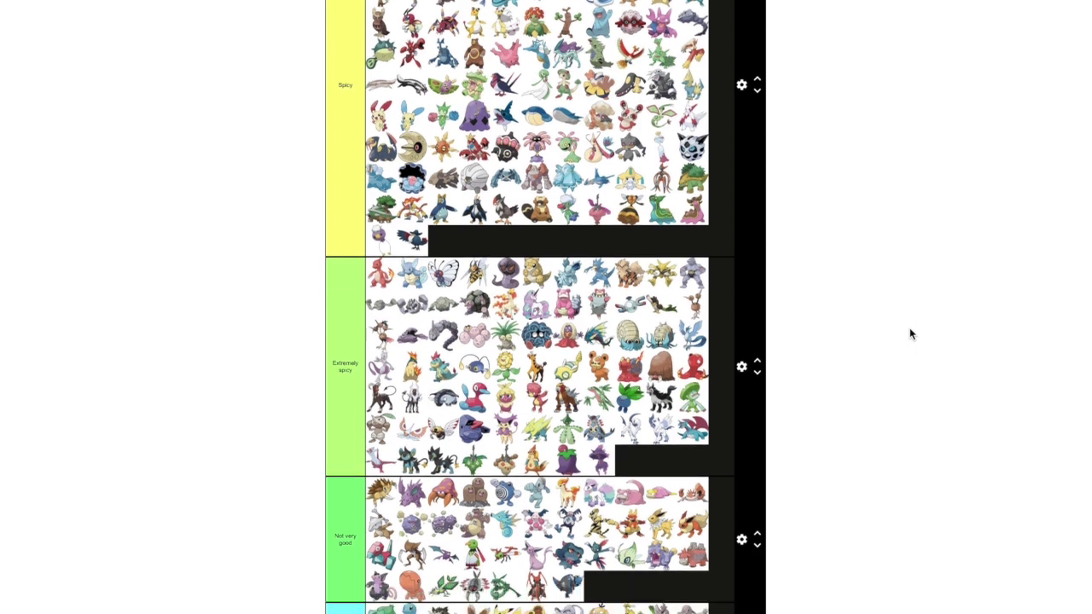
scroll(909, 333, "down", 14)
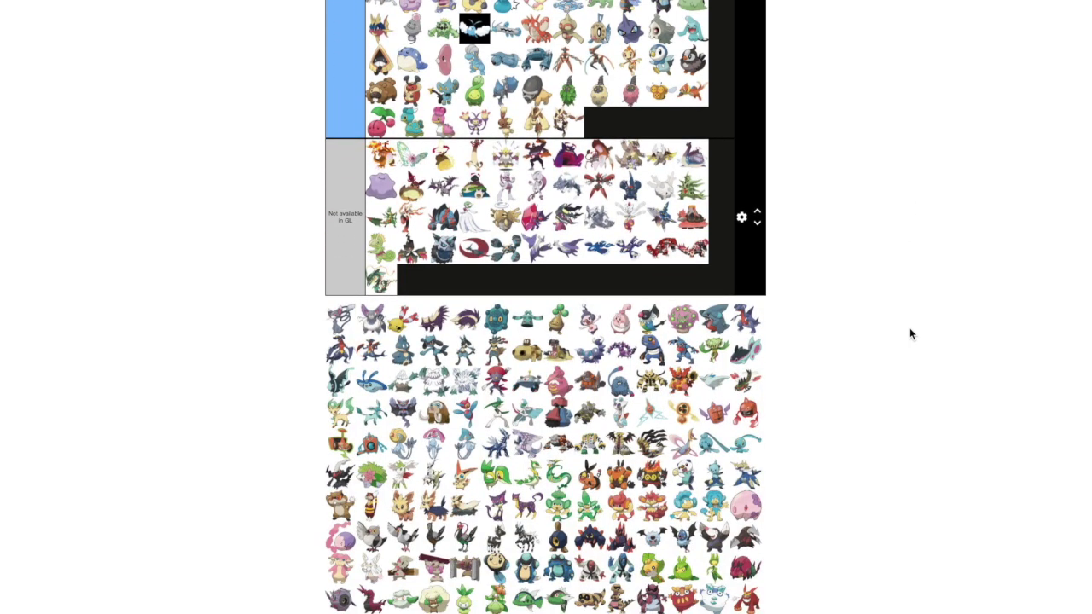
Add one pool Pokémon to Horrible and another after Ambipom in Extremely spicy
left_click_drag(342, 316, 600, 122)
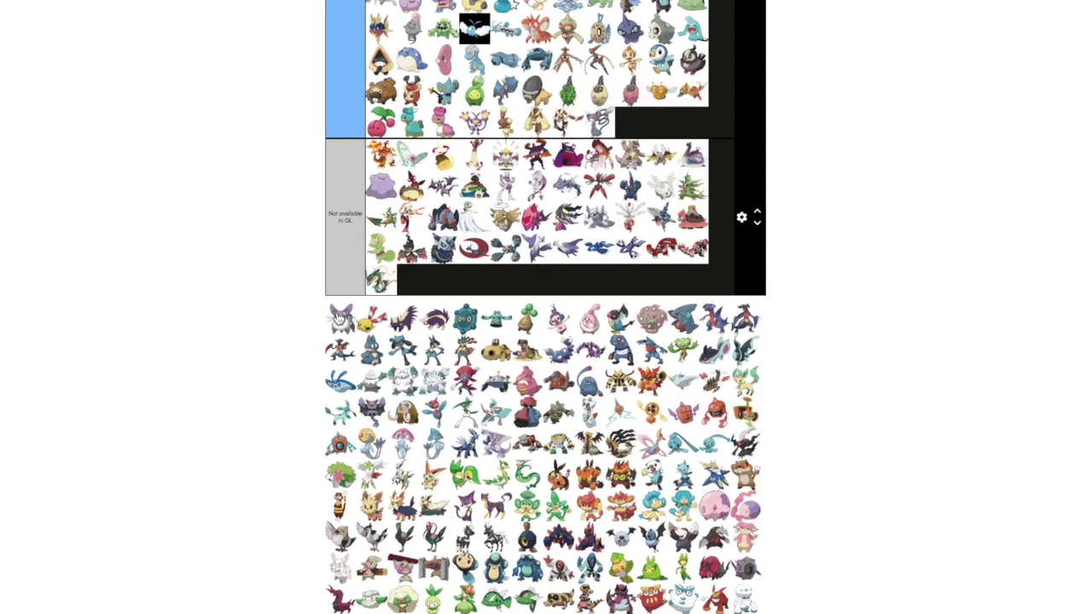
left_click_drag(339, 316, 697, 187)
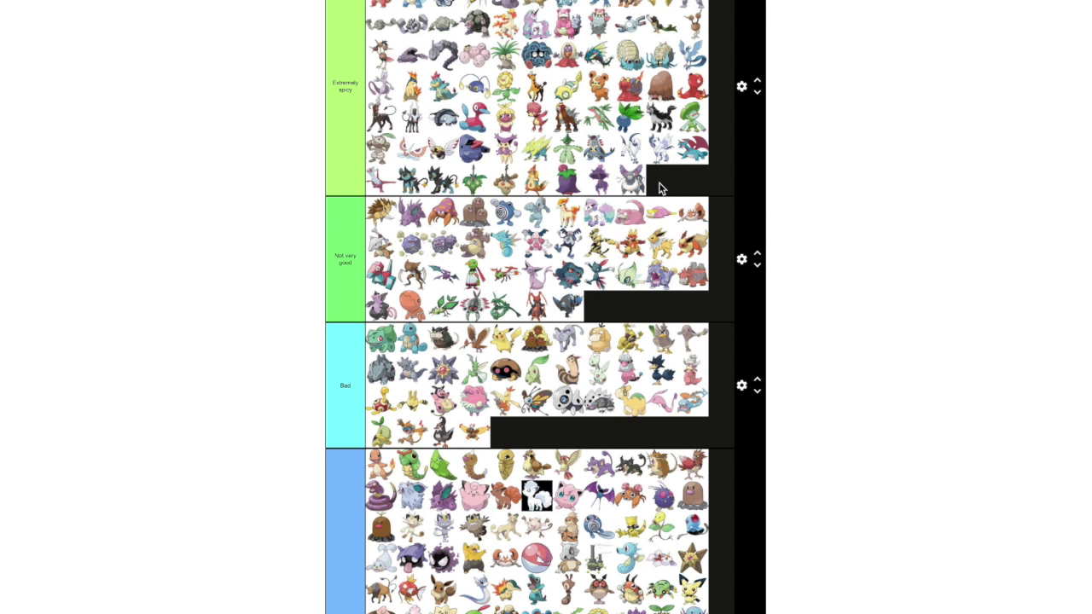
scroll(840, 247, "down", 3)
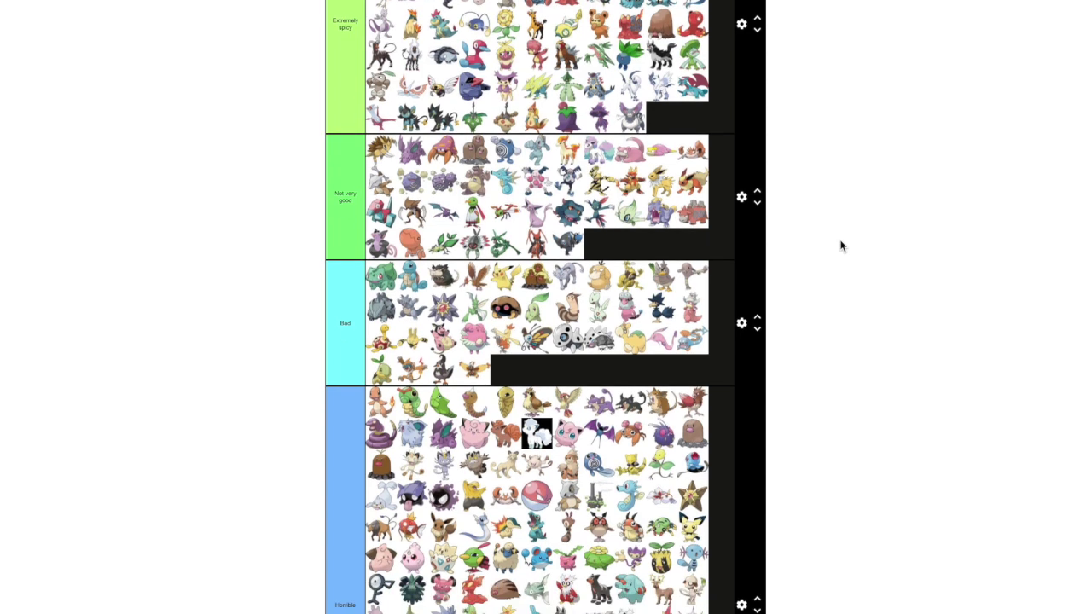
scroll(840, 246, "down", 10)
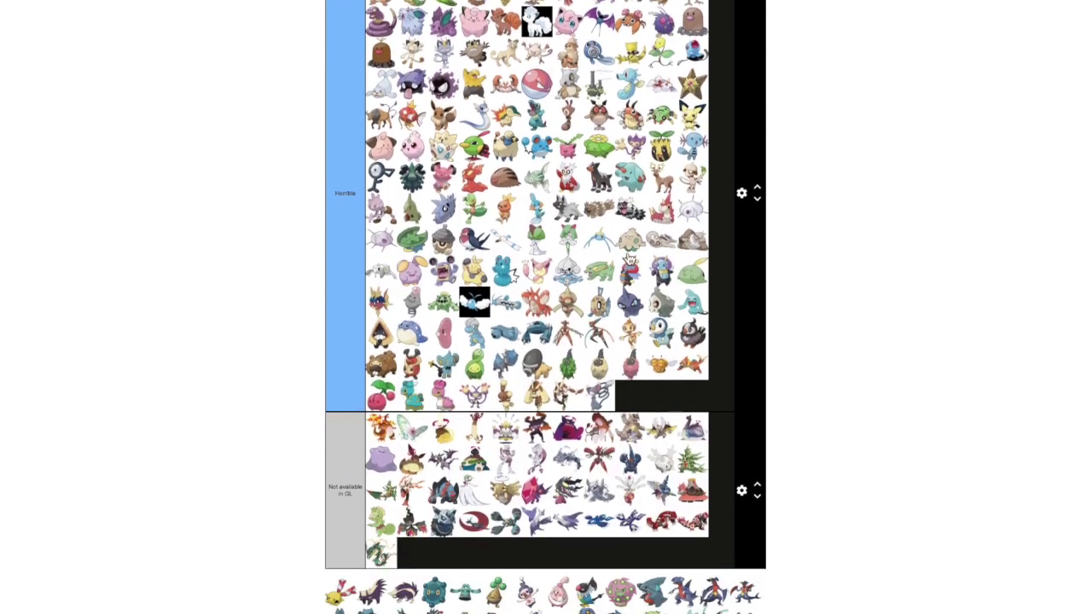
Add the next two pool Pokémon to the Horrible tier and reposition another sprite
left_click_drag(336, 386, 675, 179)
left_click_drag(337, 382, 674, 183)
left_click_drag(563, 328, 828, 280)
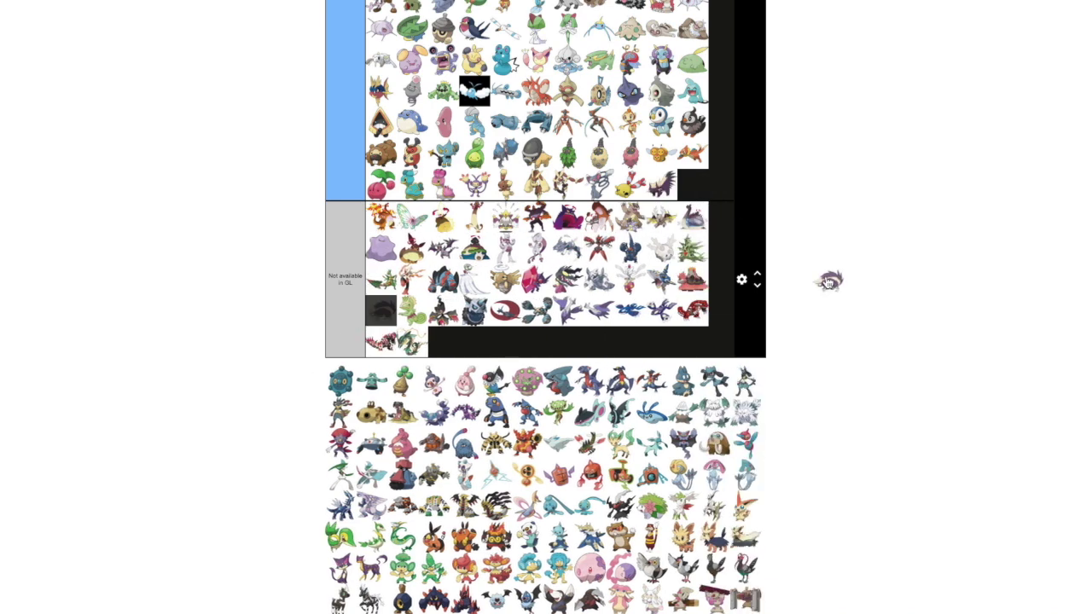
scroll(828, 280, "up", 5)
scroll(828, 280, "up", 15)
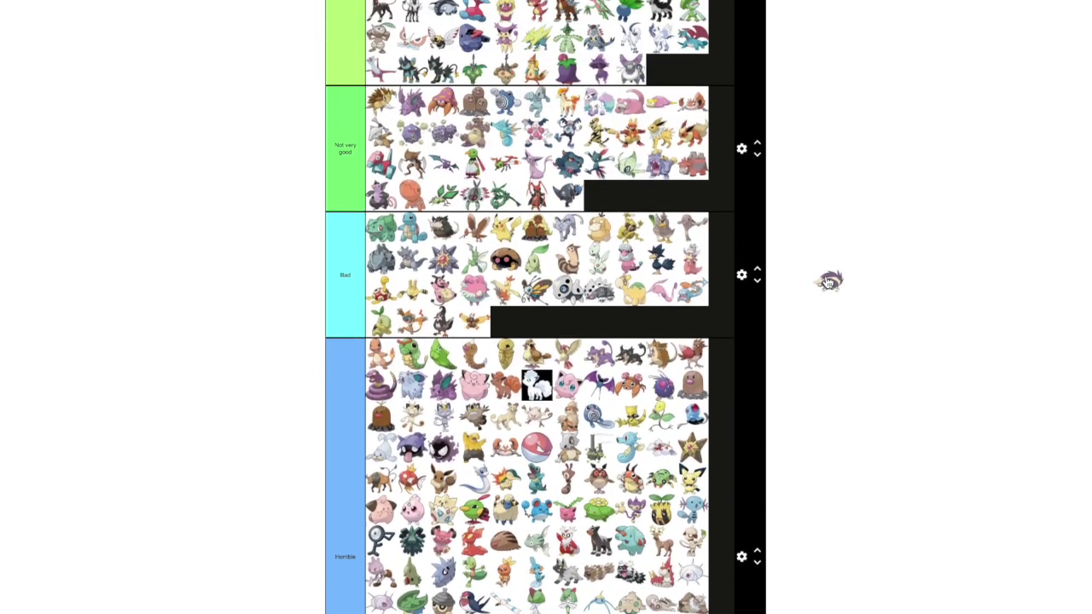
scroll(828, 281, "up", 1)
left_click_drag(828, 281, 563, 339)
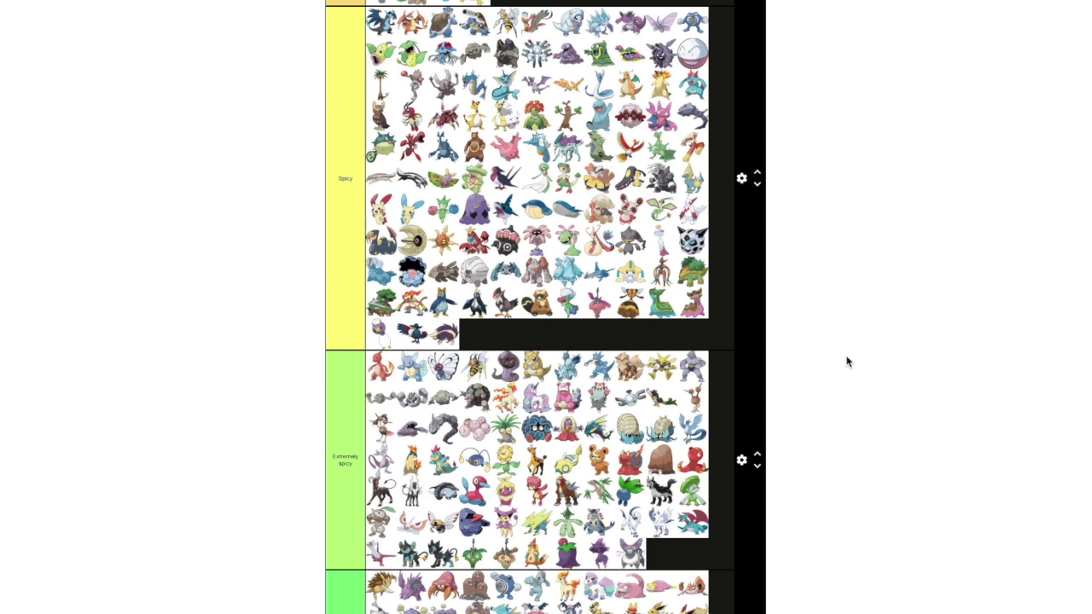
Drop the teal pool Pokémon into the Horrible tier, followed by another pool sprite
scroll(847, 361, "down", 1)
scroll(847, 362, "up", 2)
scroll(847, 362, "down", 5)
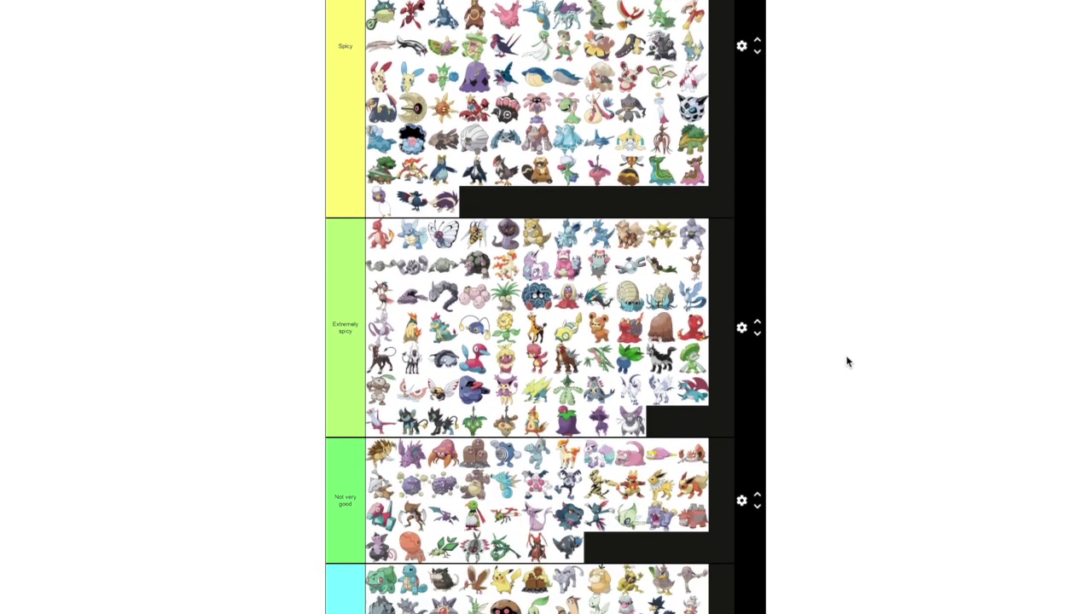
scroll(847, 362, "down", 10)
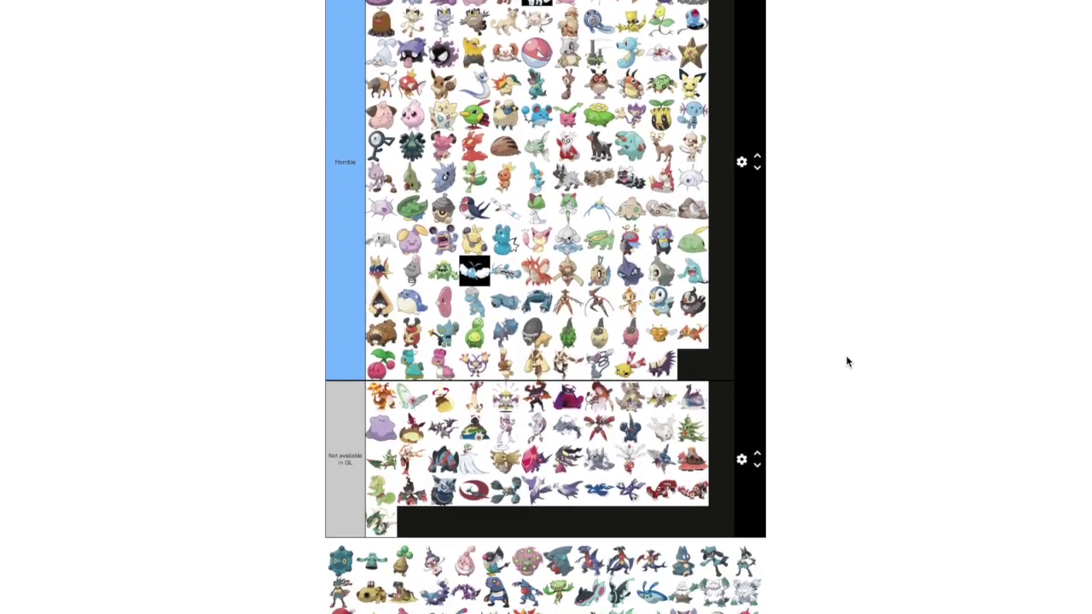
scroll(847, 361, "down", 3)
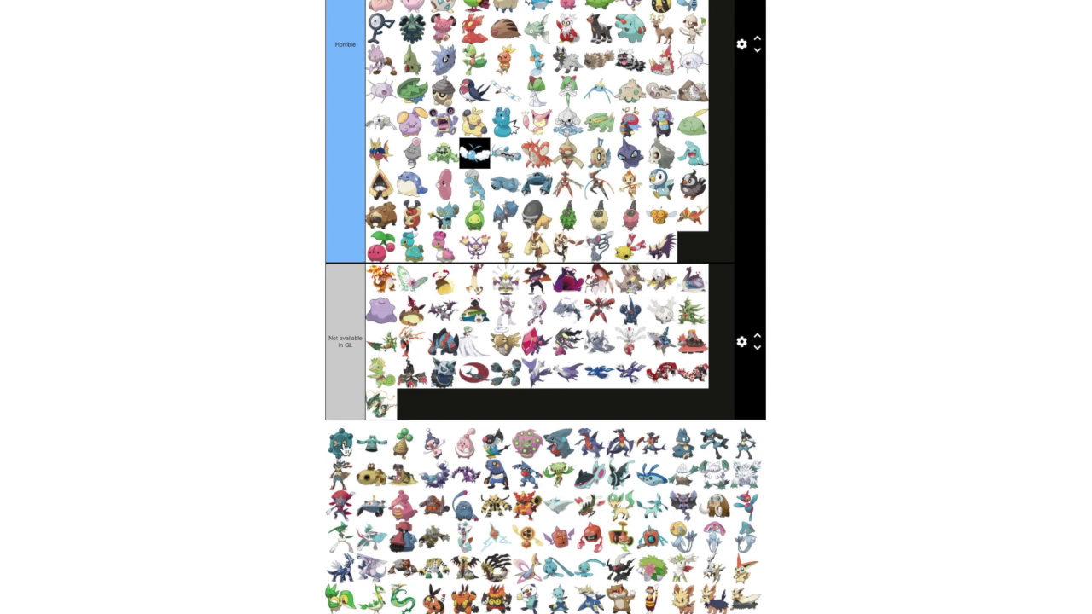
left_click_drag(344, 448, 704, 247)
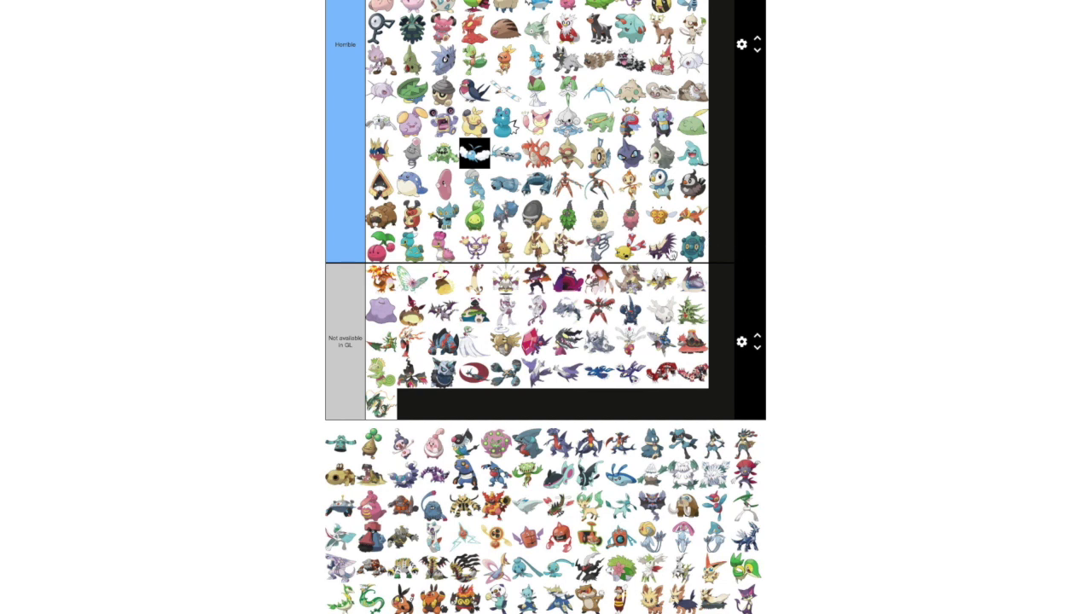
left_click_drag(344, 444, 717, 337)
Carry the green sprout Pokémon from the pool to the end of the Spicy tier's last row
scroll(847, 326, "up", 3)
scroll(856, 330, "up", 10)
scroll(856, 330, "up", 2)
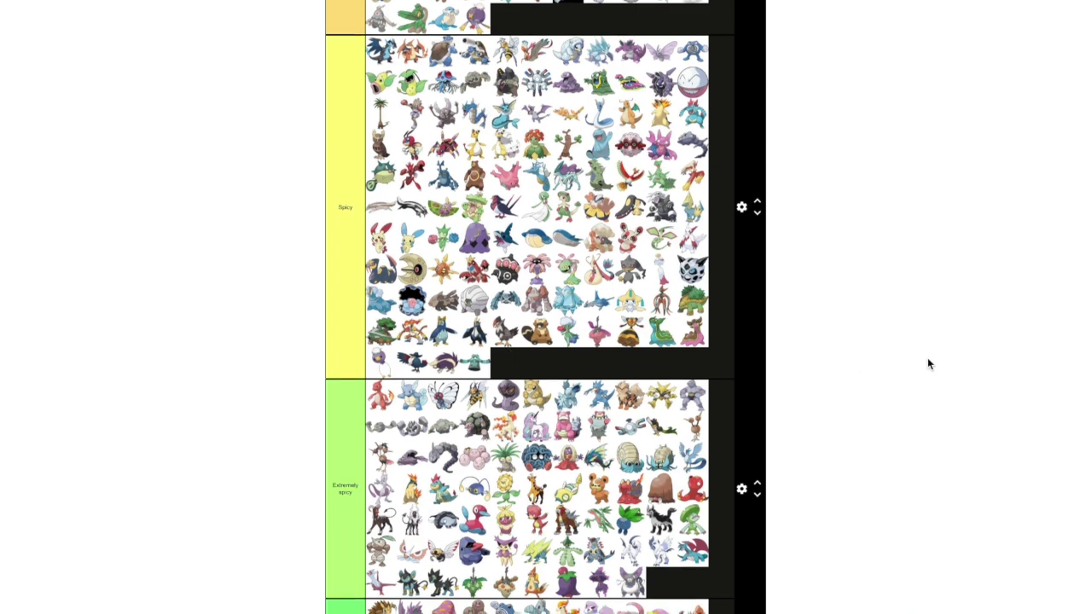
scroll(928, 365, "down", 2)
scroll(928, 364, "down", 9)
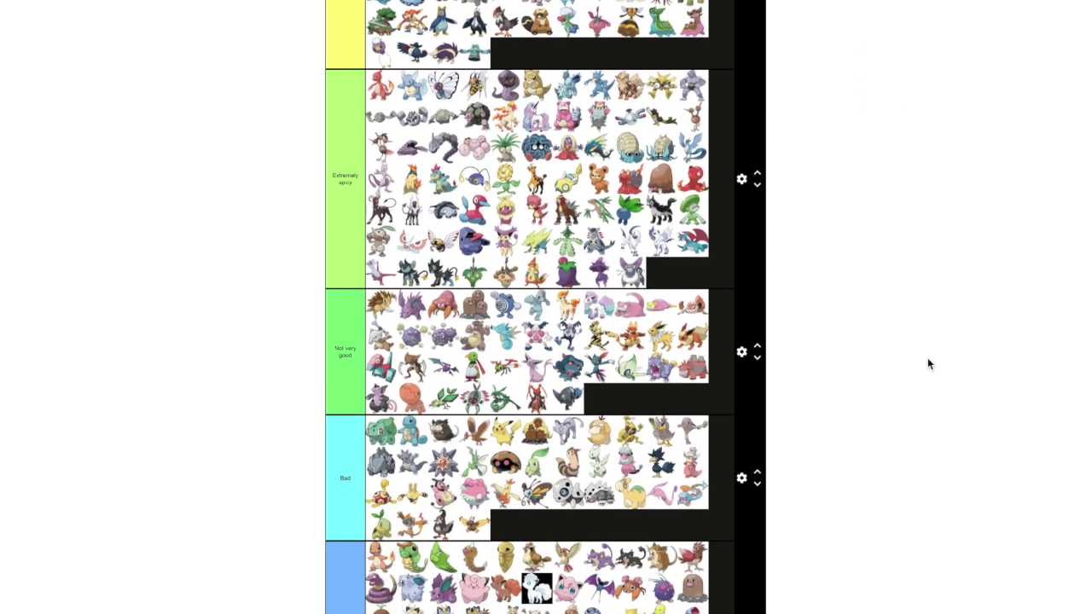
scroll(929, 364, "down", 2)
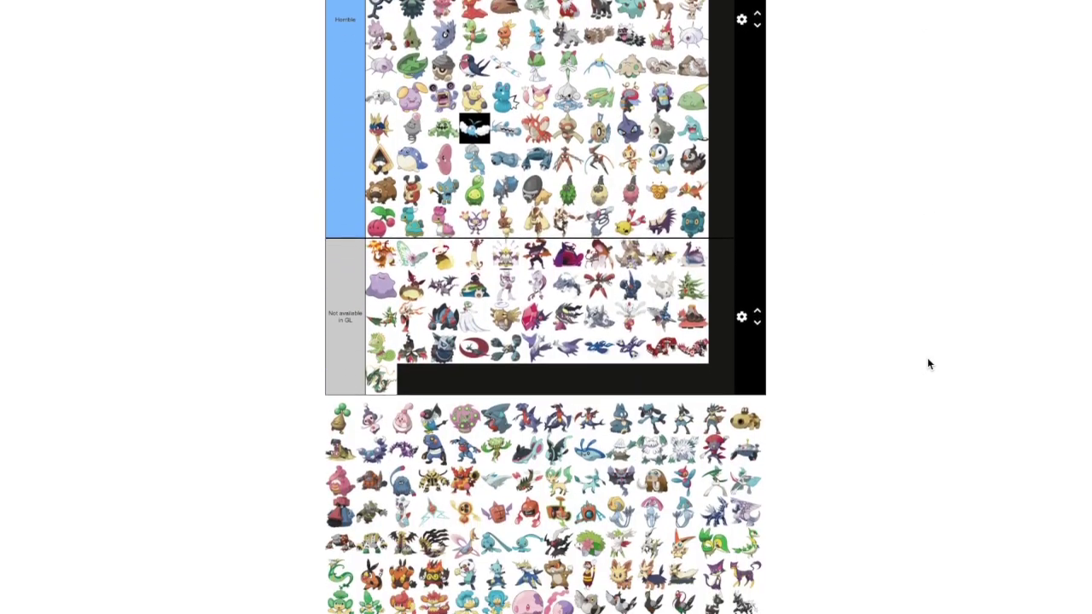
left_click_drag(339, 418, 876, 282)
scroll(877, 275, "up", 3)
scroll(879, 281, "up", 7)
scroll(879, 282, "up", 2)
scroll(876, 282, "up", 1)
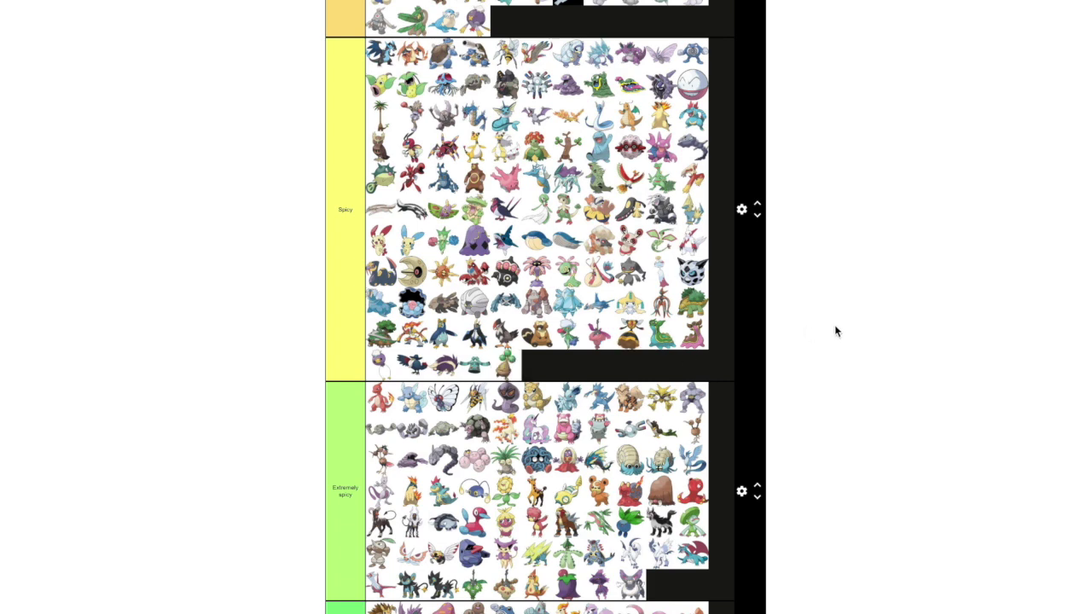
scroll(836, 331, "down", 7)
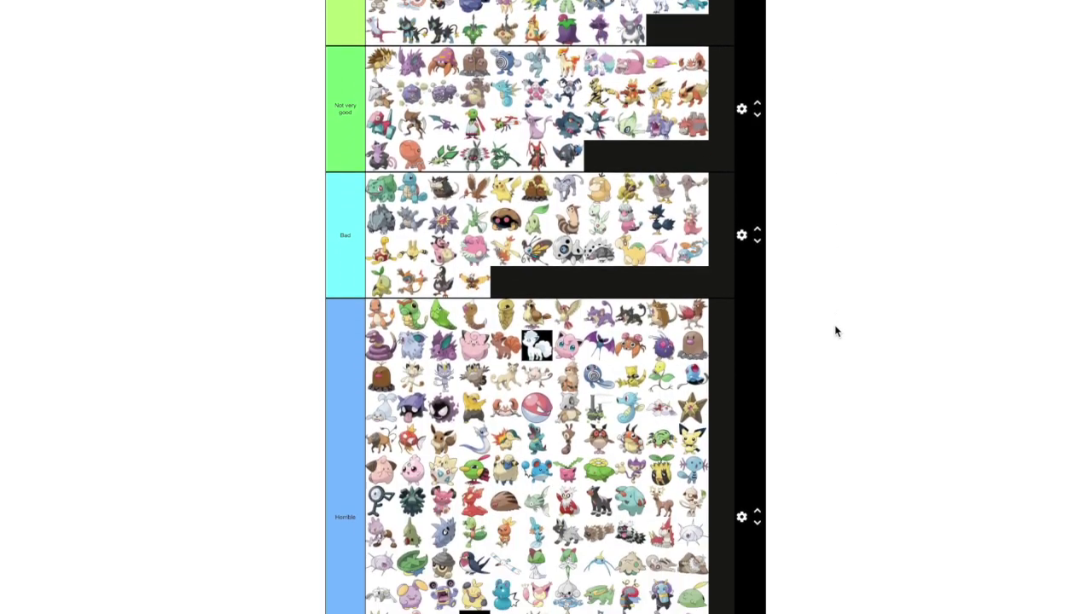
scroll(836, 331, "down", 6)
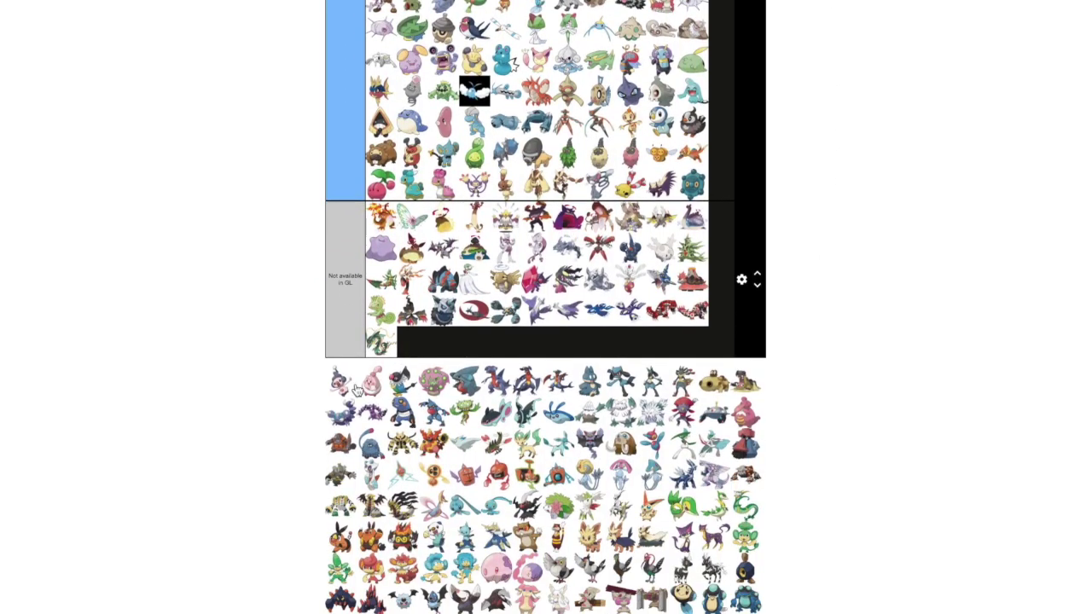
Place the next pool Pokémon in the Horrible tier and move the pink one into a tier
left_click_drag(338, 383, 539, 317)
left_click_drag(637, 216, 655, 199)
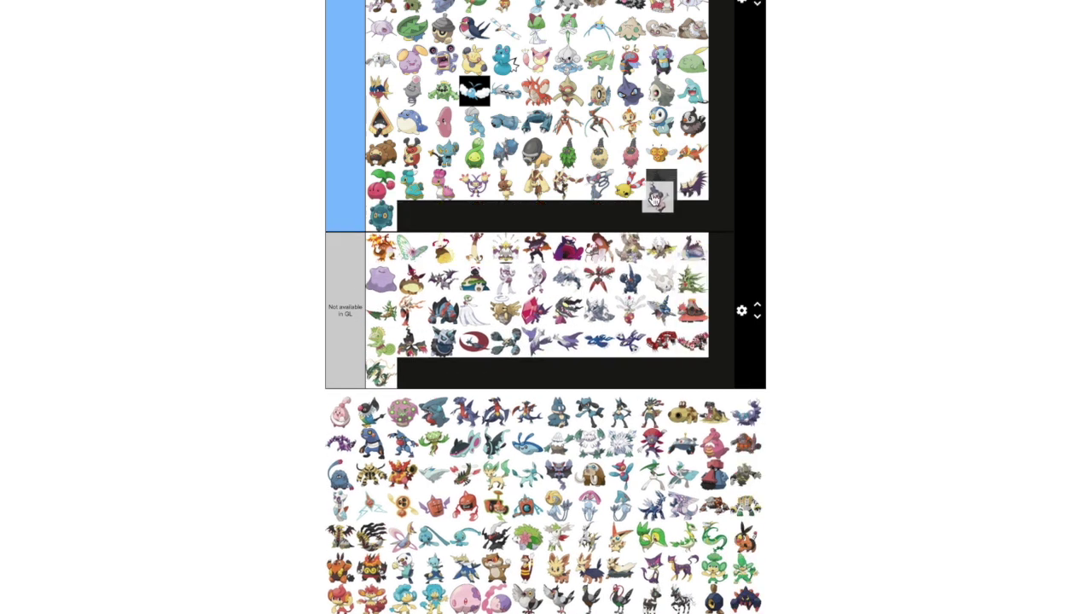
left_click_drag(347, 415, 454, 310)
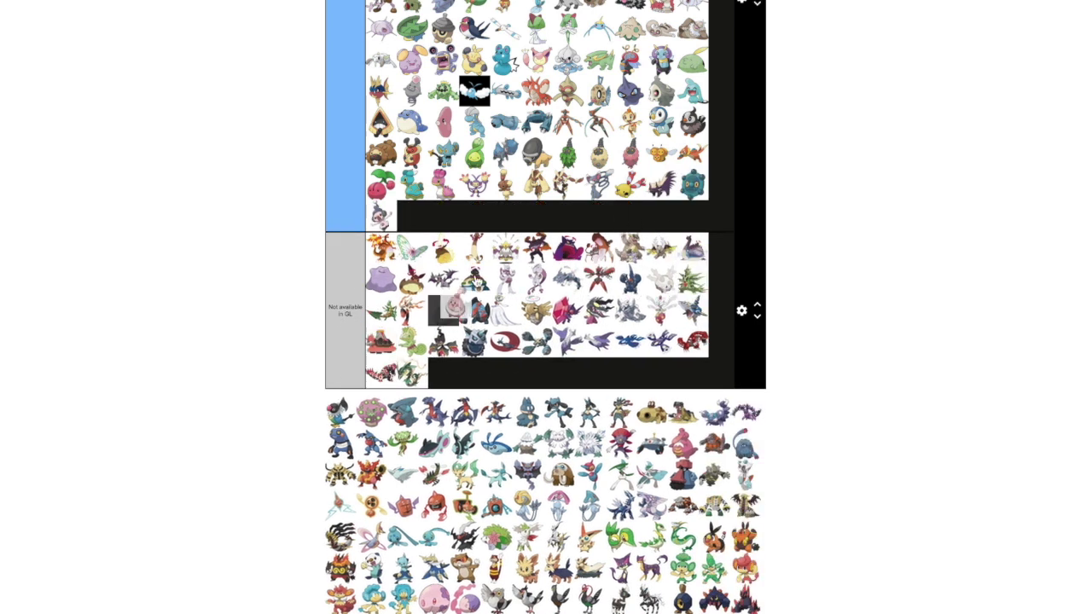
left_click_drag(331, 417, 670, 275)
scroll(797, 231, "up", 4)
scroll(794, 231, "up", 5)
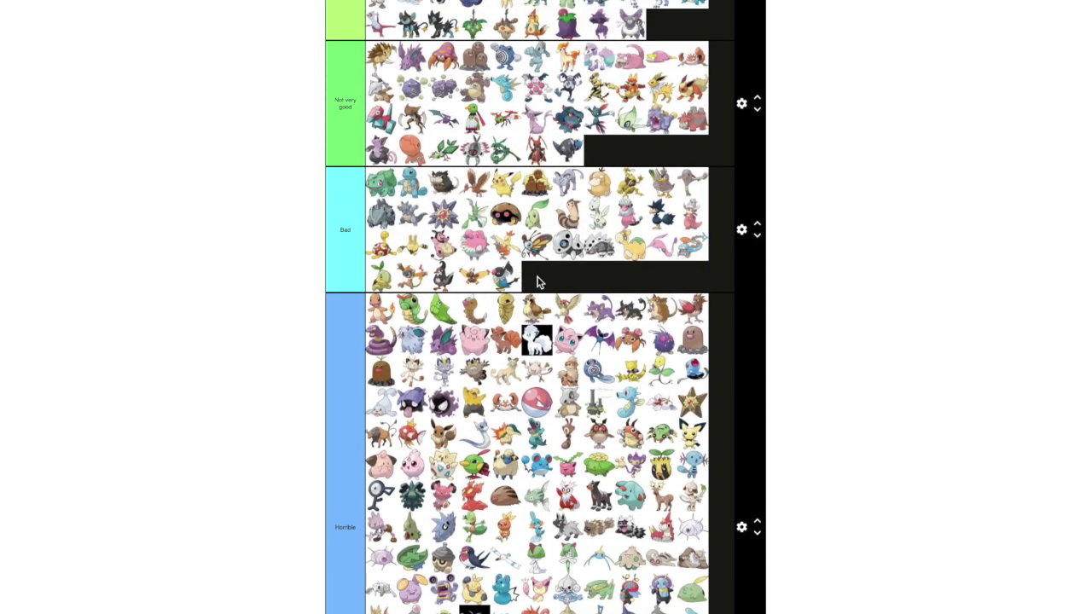
scroll(824, 229, "down", 1)
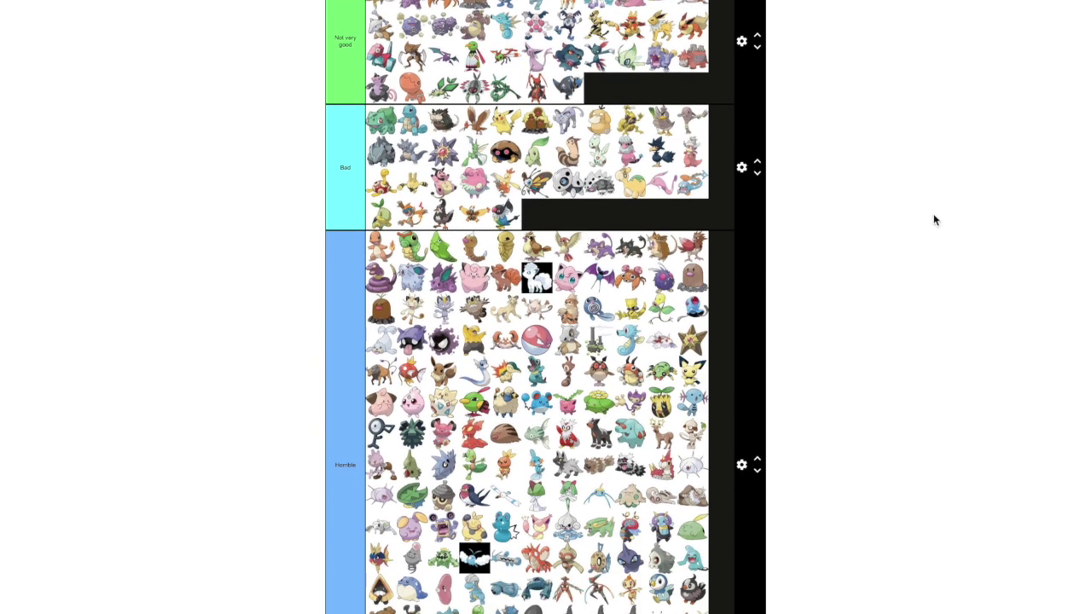
scroll(904, 224, "down", 6)
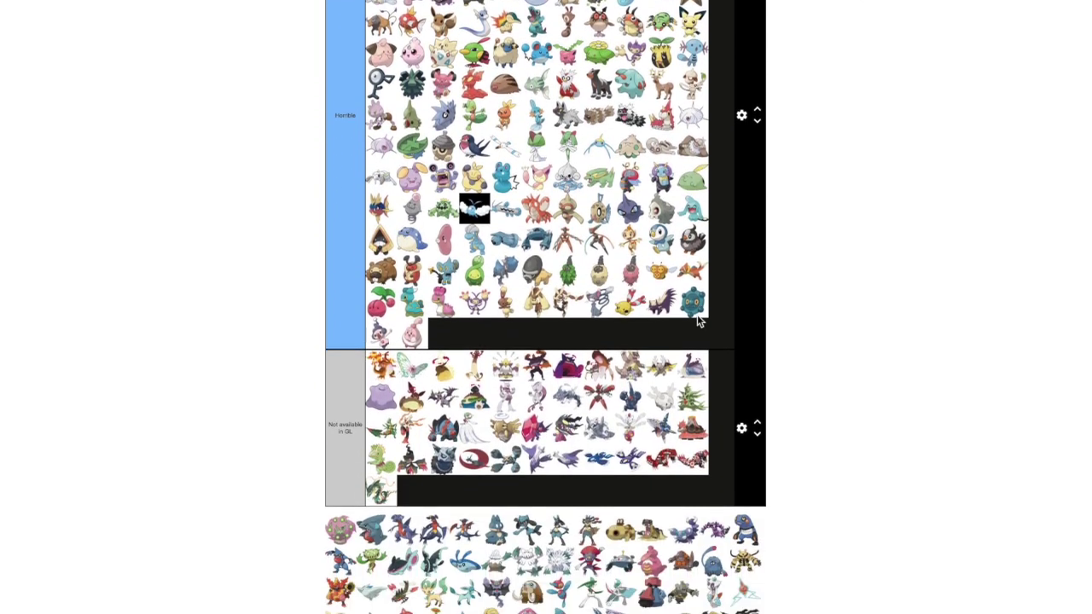
scroll(698, 321, "down", 3)
Sort the next two pool Pokémon into their tier rows, such as Bad or Horrible
left_click_drag(332, 386, 550, 309)
scroll(861, 290, "up", 5)
scroll(863, 290, "up", 10)
scroll(863, 290, "up", 2)
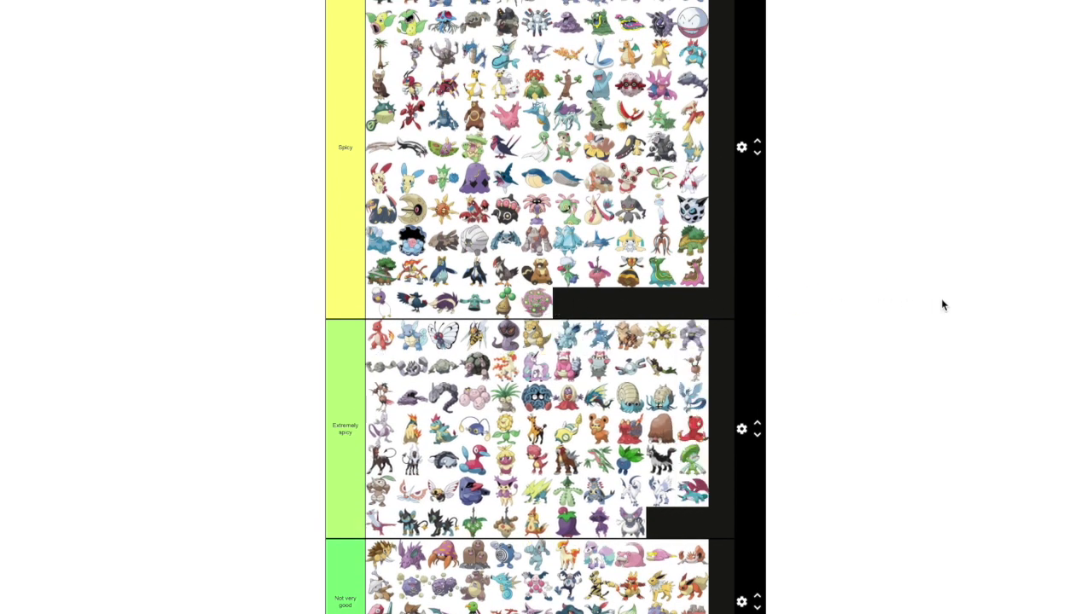
scroll(943, 305, "down", 1)
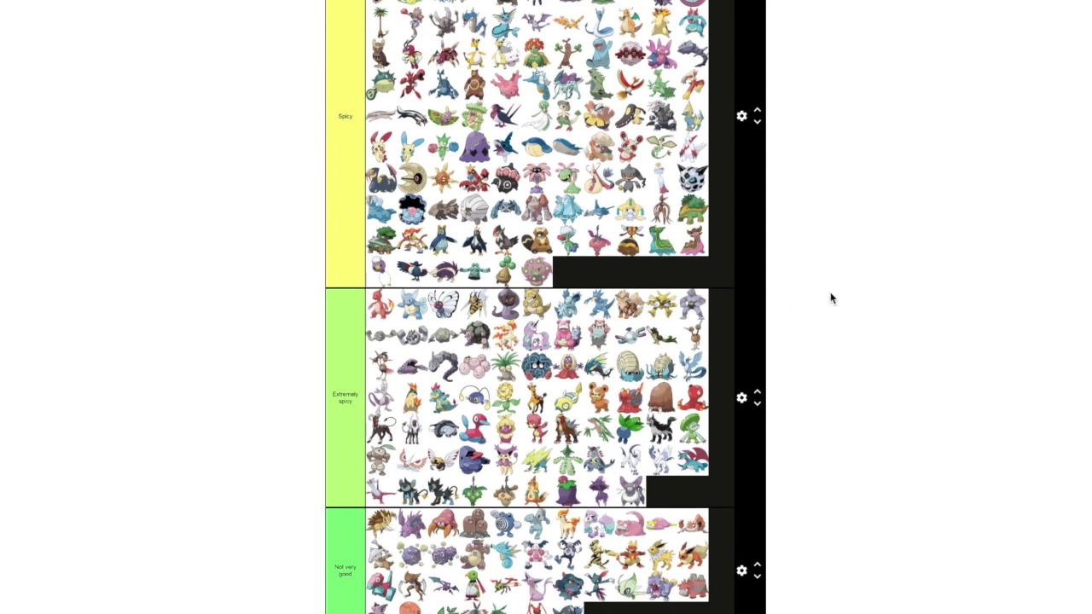
scroll(830, 293, "down", 2)
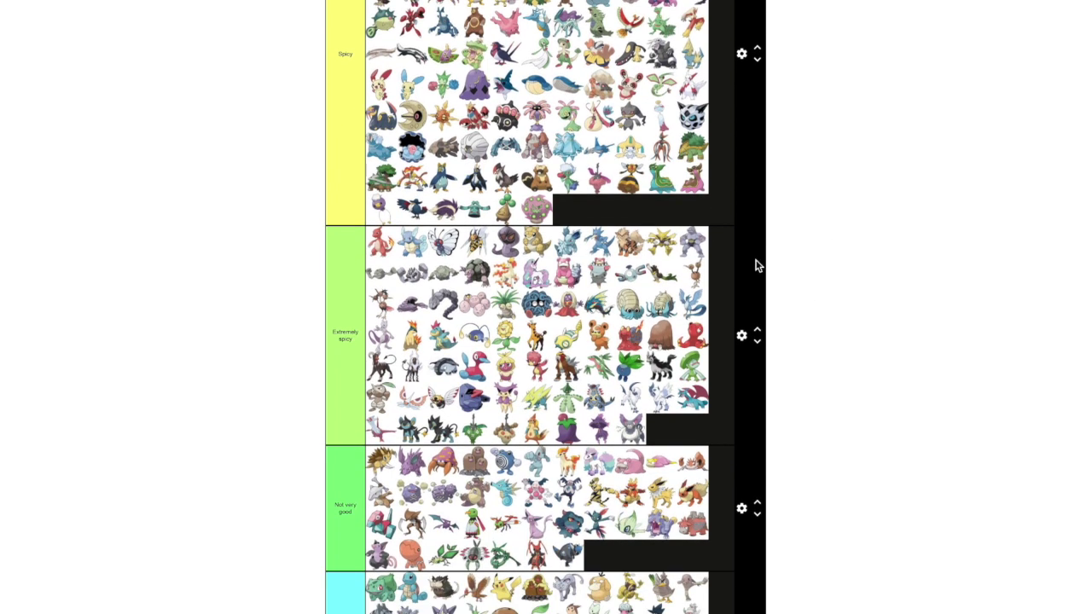
scroll(756, 266, "down", 2)
scroll(756, 266, "down", 1)
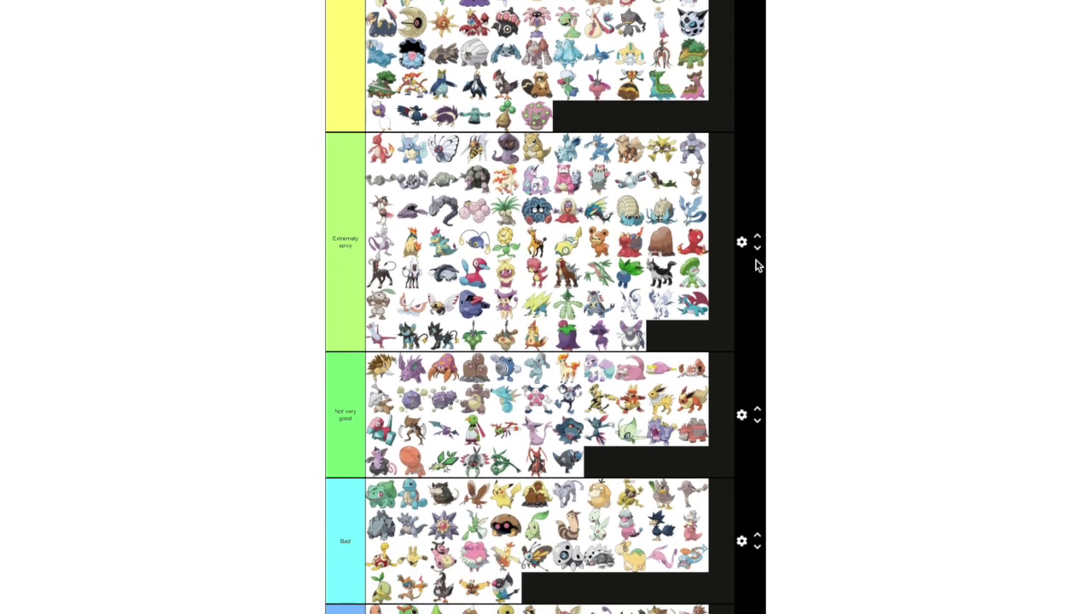
scroll(831, 254, "down", 4)
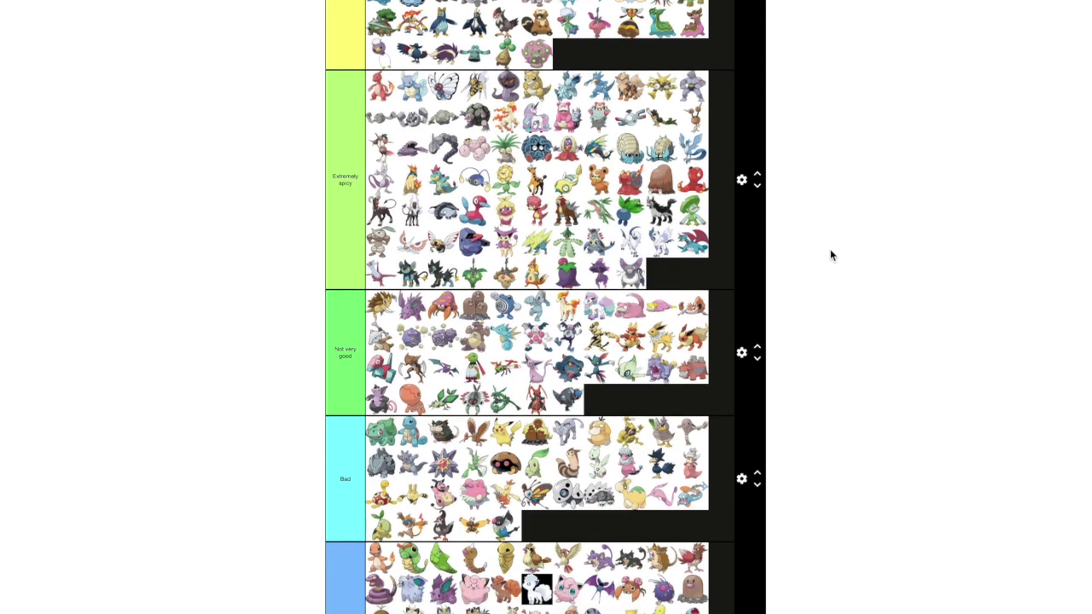
scroll(831, 254, "down", 15)
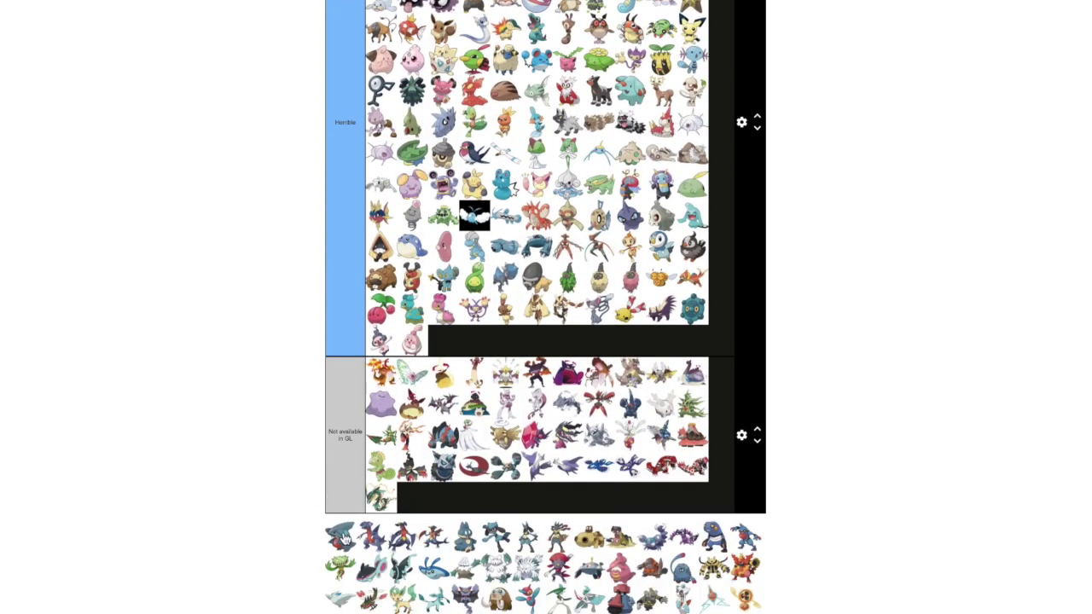
left_click_drag(346, 538, 551, 345)
scroll(609, 349, "up", 9)
scroll(551, 345, "up", 2)
scroll(873, 342, "down", 4)
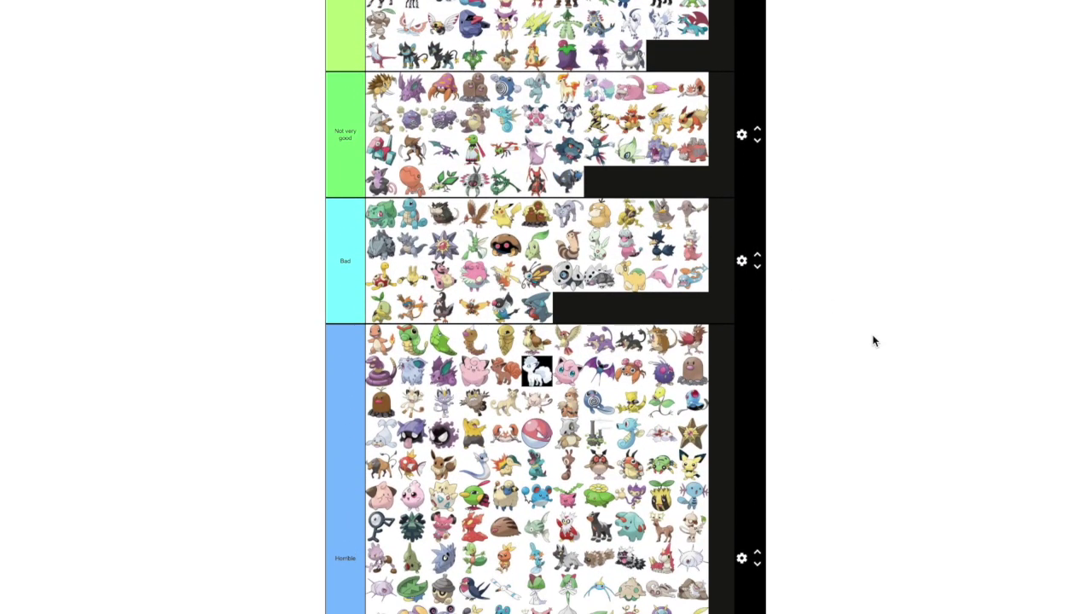
scroll(873, 341, "down", 2)
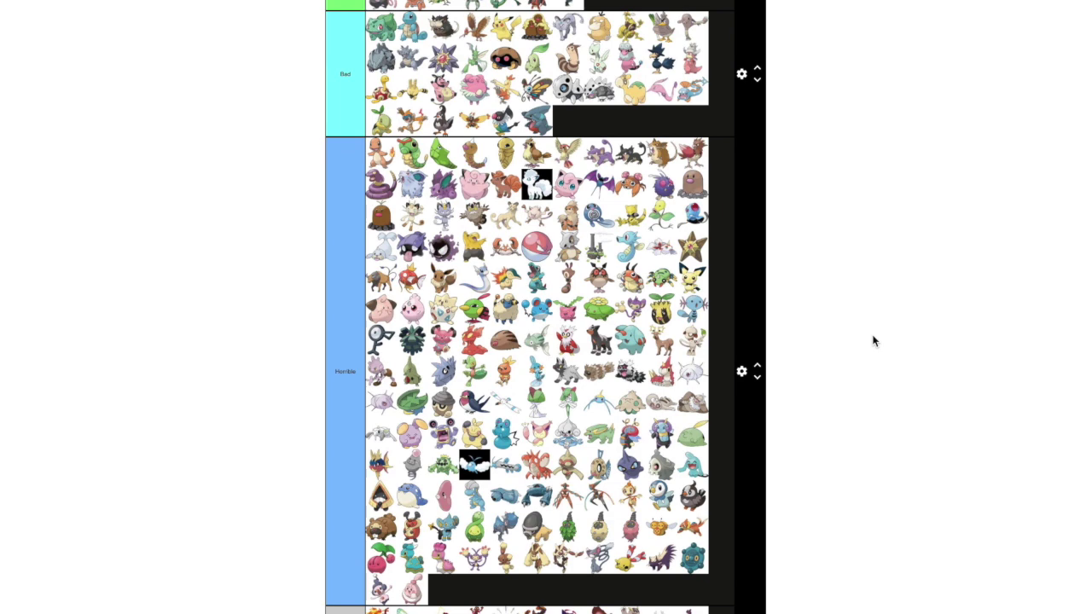
scroll(872, 341, "down", 10)
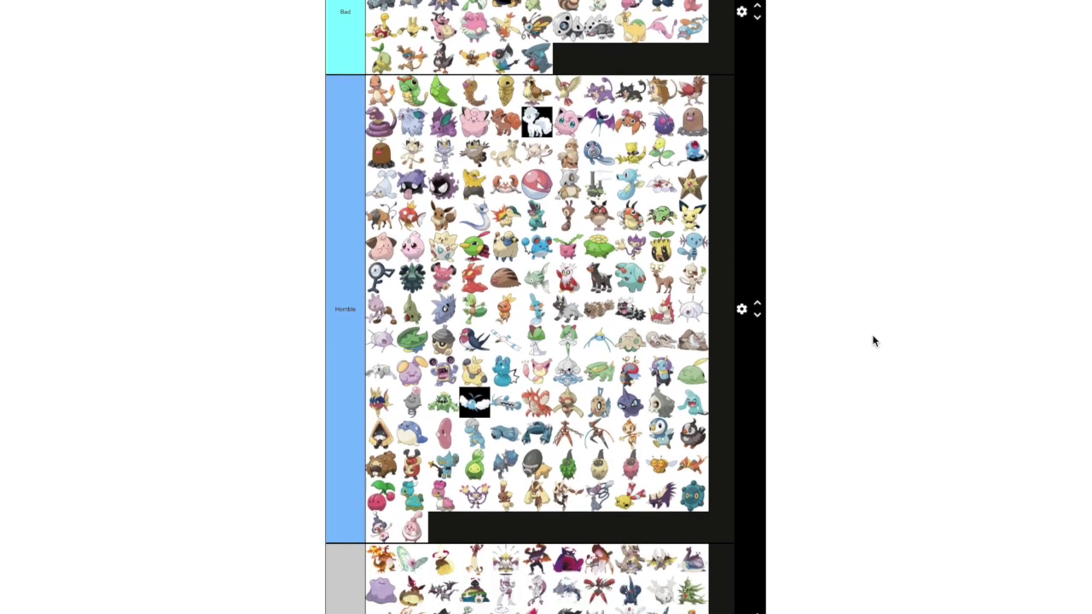
Drag one more pool Pokémon up into a higher tier row
left_click_drag(352, 404, 592, 309)
scroll(774, 262, "up", 4)
scroll(779, 266, "up", 20)
scroll(779, 266, "up", 3)
scroll(848, 275, "down", 1)
scroll(849, 274, "down", 2)
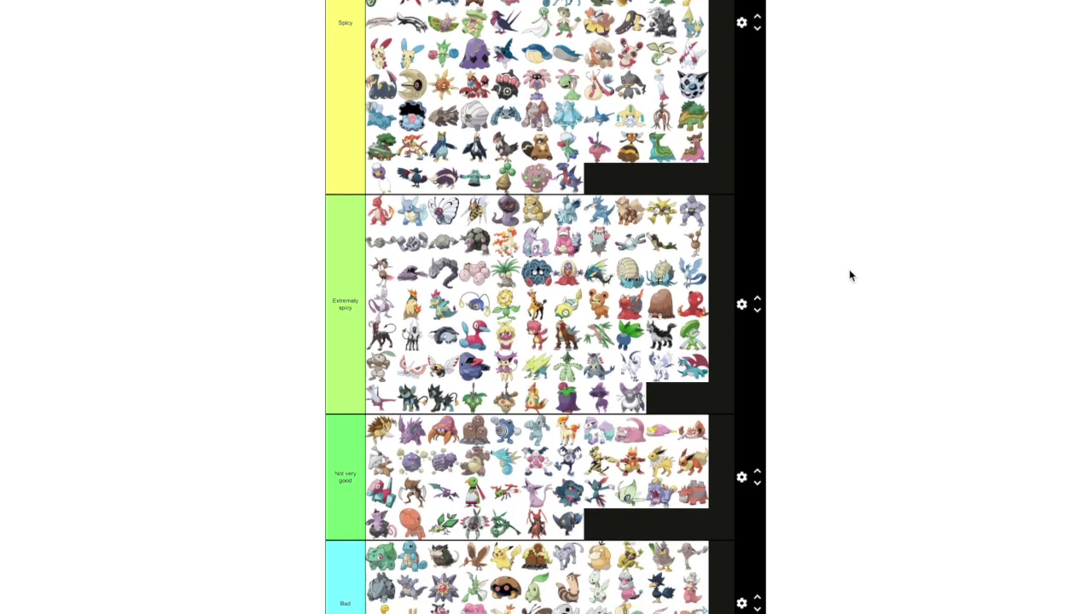
scroll(848, 273, "down", 3)
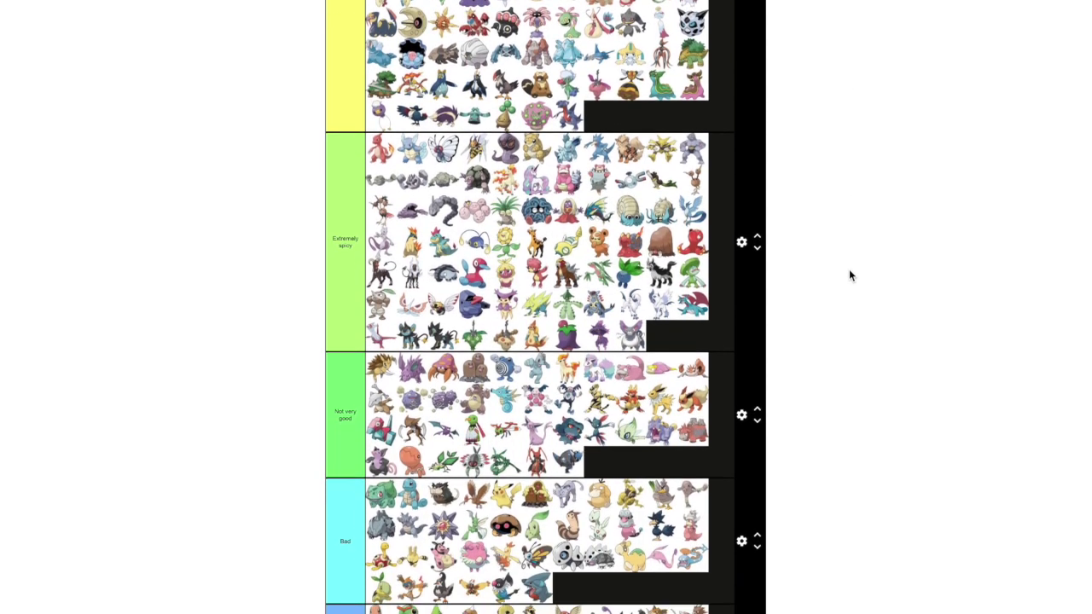
scroll(849, 275, "down", 1)
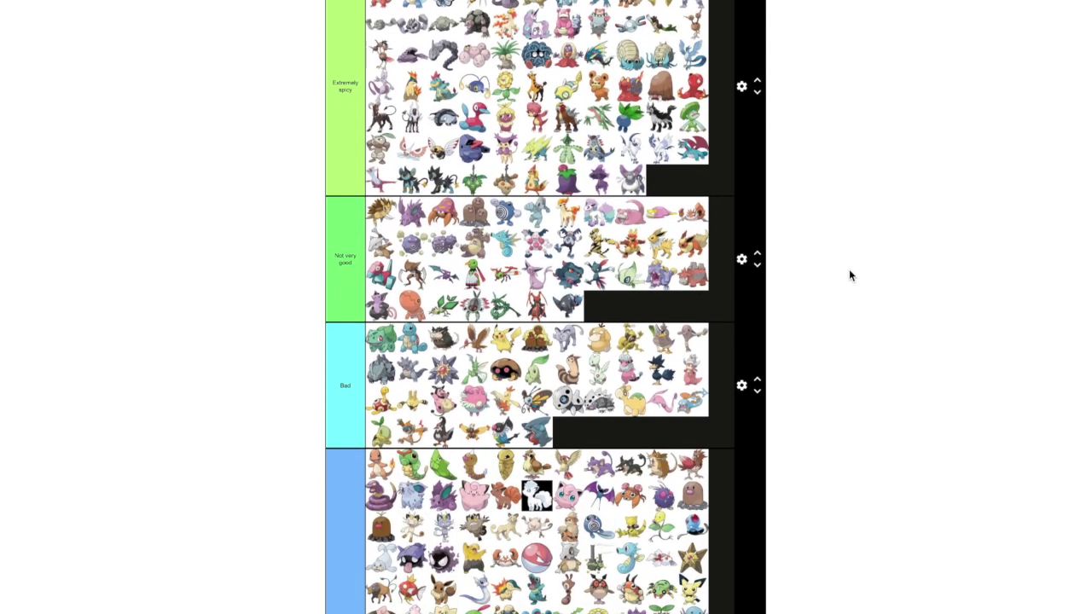
scroll(848, 273, "down", 8)
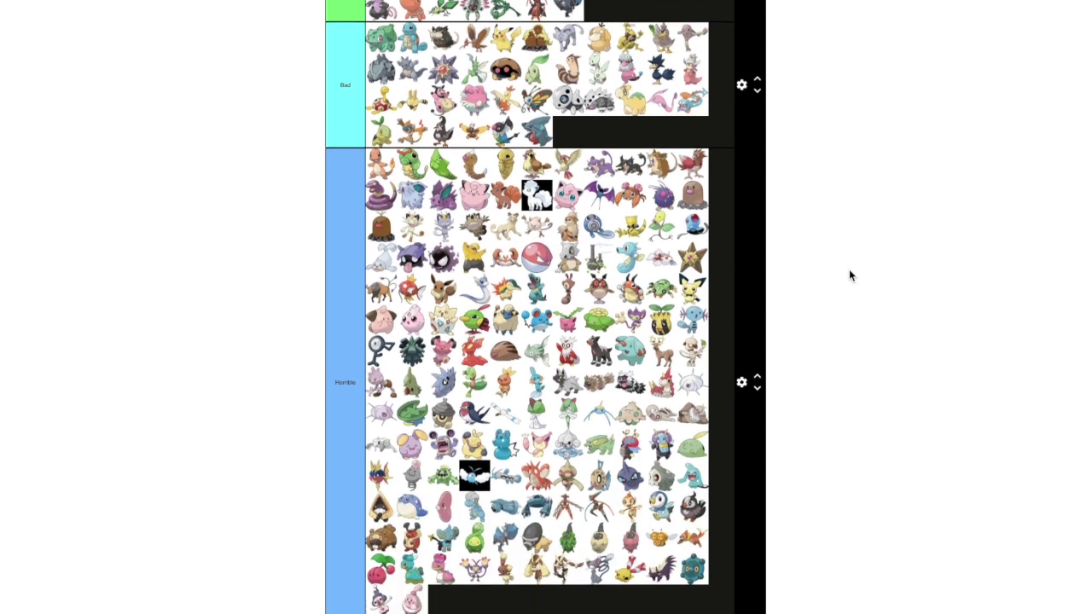
scroll(849, 275, "down", 7)
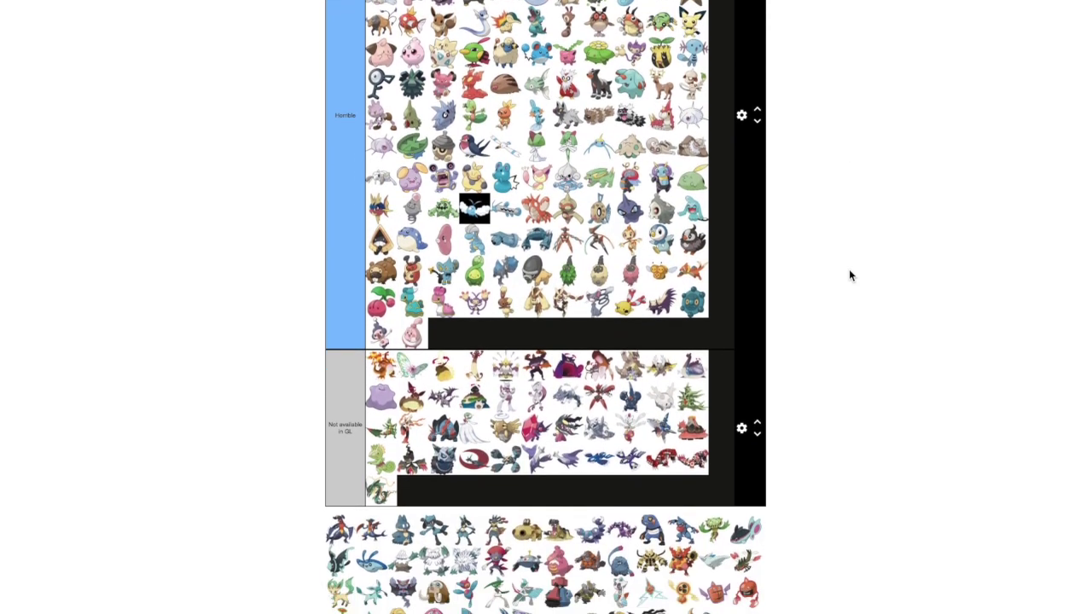
Close the Spicy tier with a pool Pokémon and put the next one in Not available in GL
left_click_drag(335, 418, 571, 205)
scroll(813, 310, "up", 4)
scroll(814, 310, "up", 11)
scroll(678, 147, "up", 8)
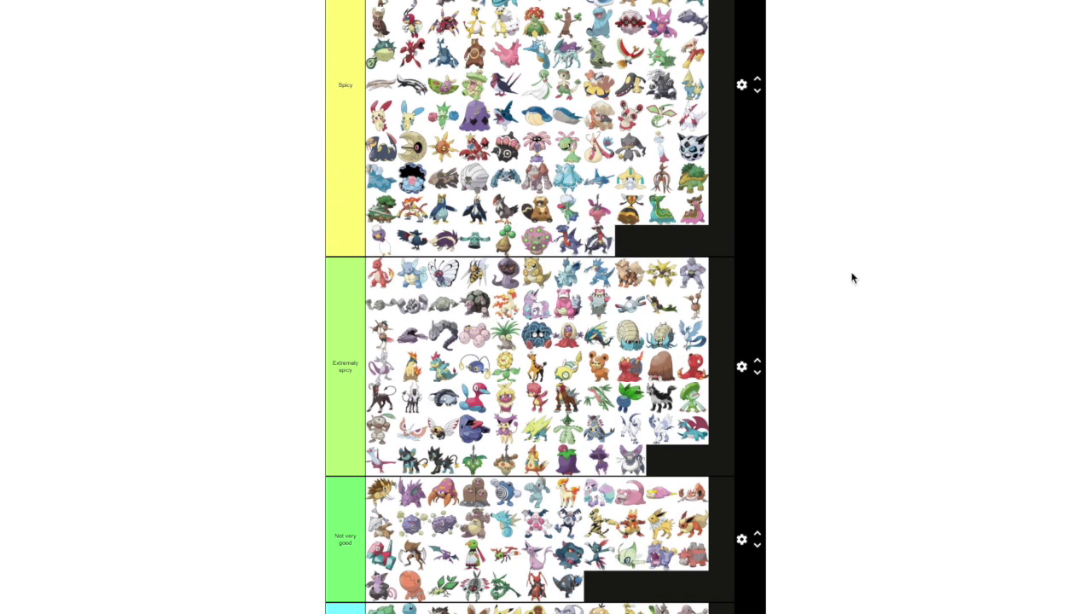
scroll(852, 277, "down", 13)
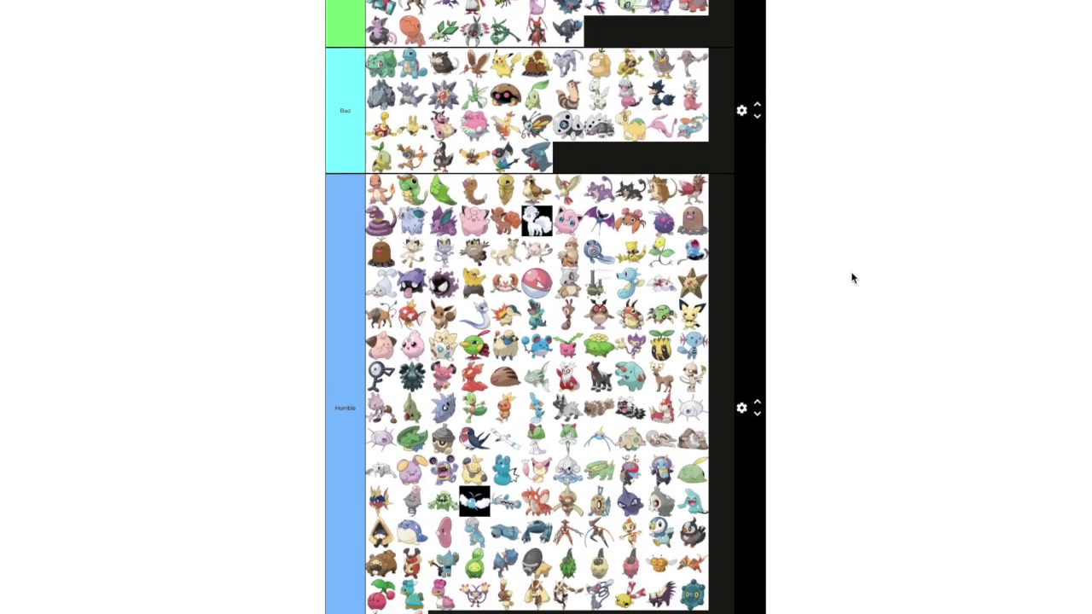
scroll(851, 277, "down", 9)
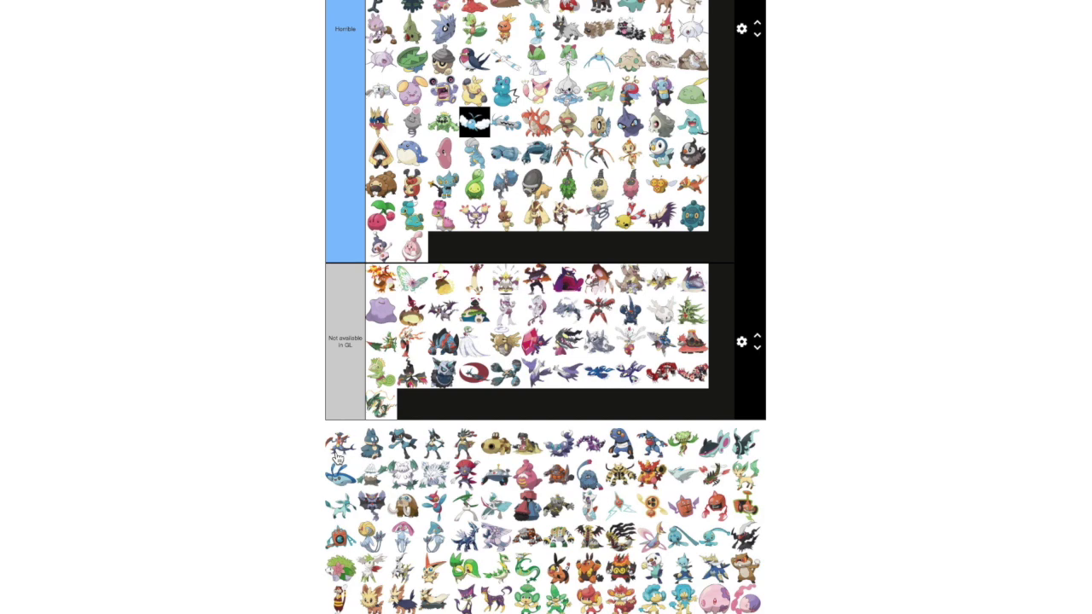
left_click_drag(337, 456, 486, 415)
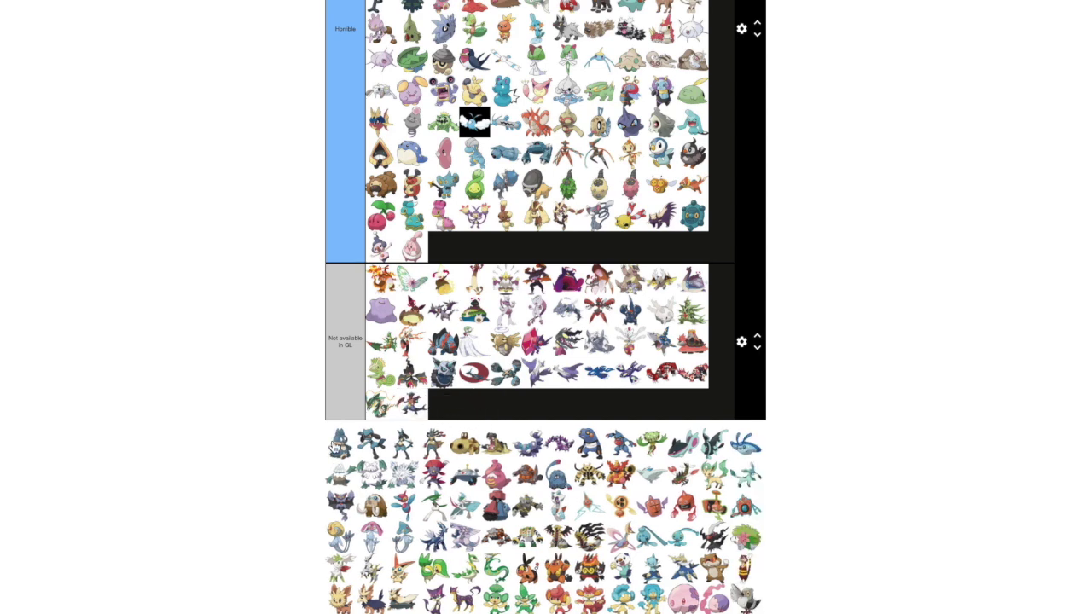
Drop a pool Pokémon at the end of the Spicy tier and adjust its position
left_click_drag(369, 445, 838, 262)
scroll(645, 285, "up", 8)
scroll(839, 262, "up", 15)
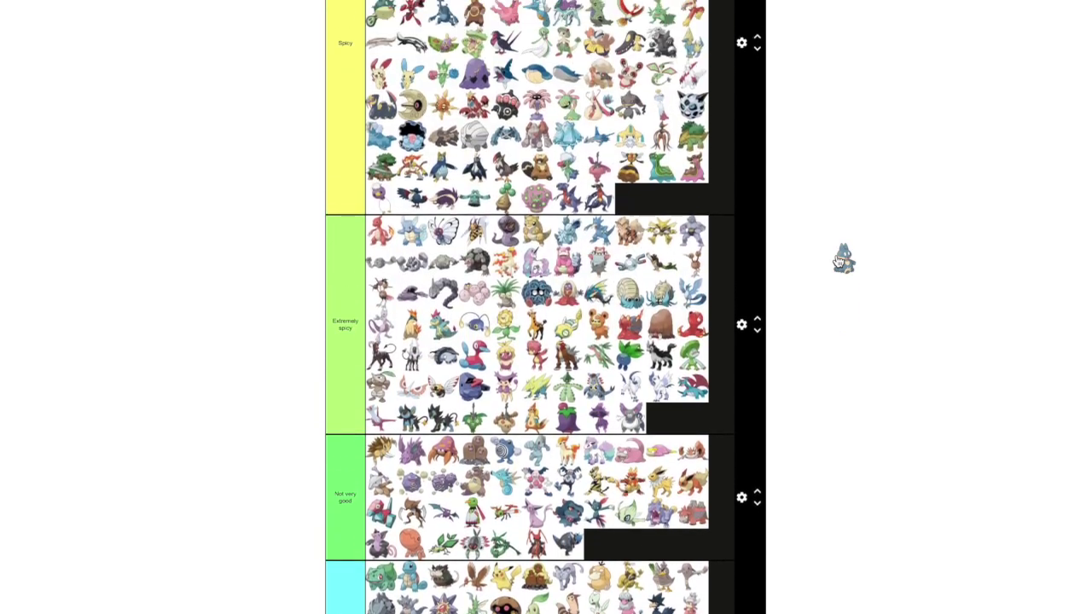
scroll(838, 262, "up", 8)
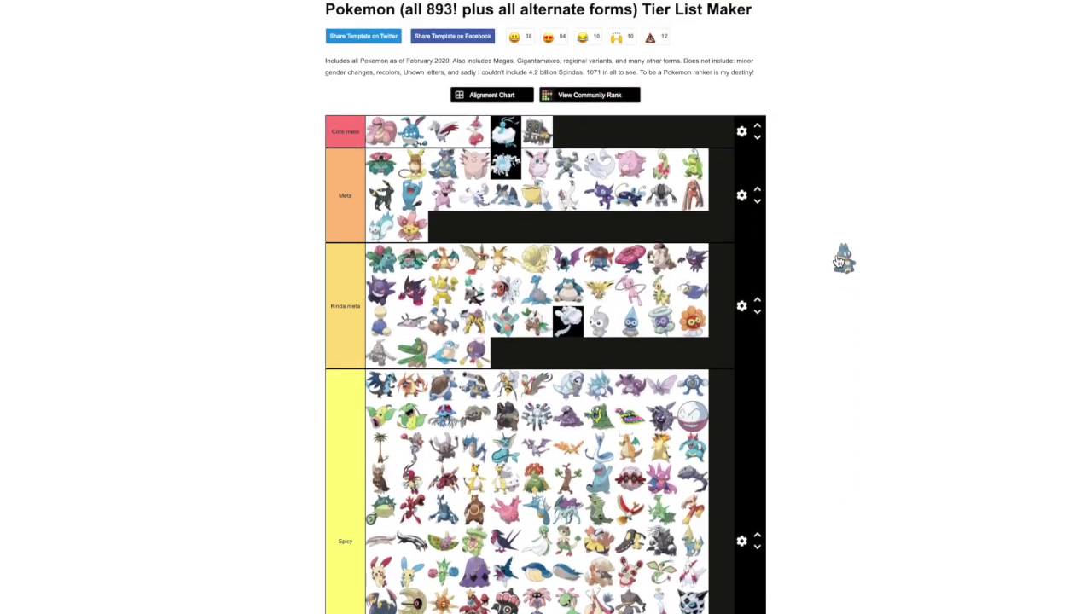
left_click_drag(839, 262, 783, 268)
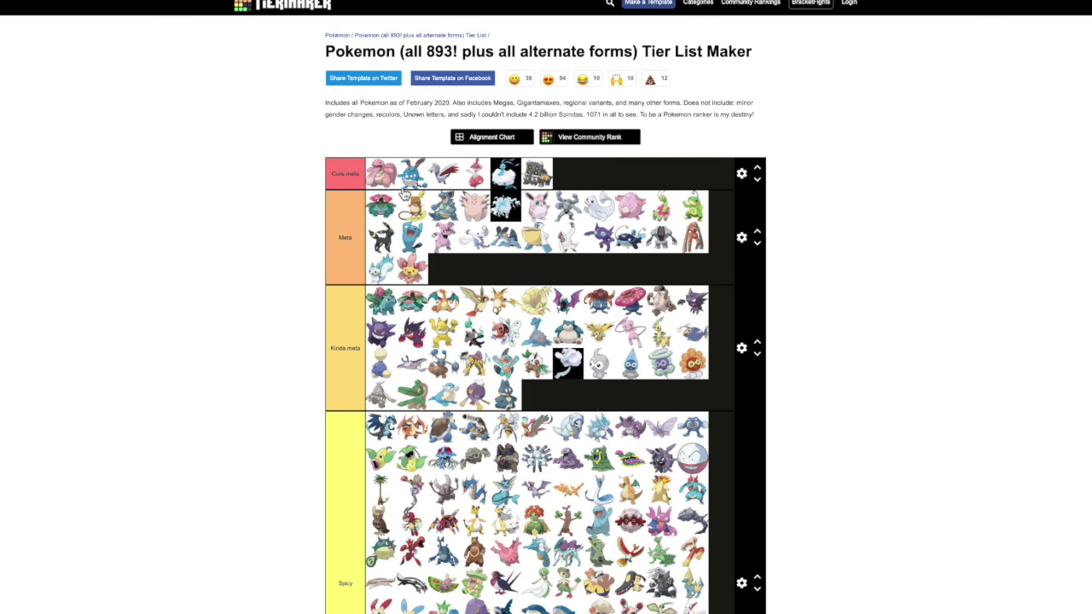
scroll(879, 362, "down", 8)
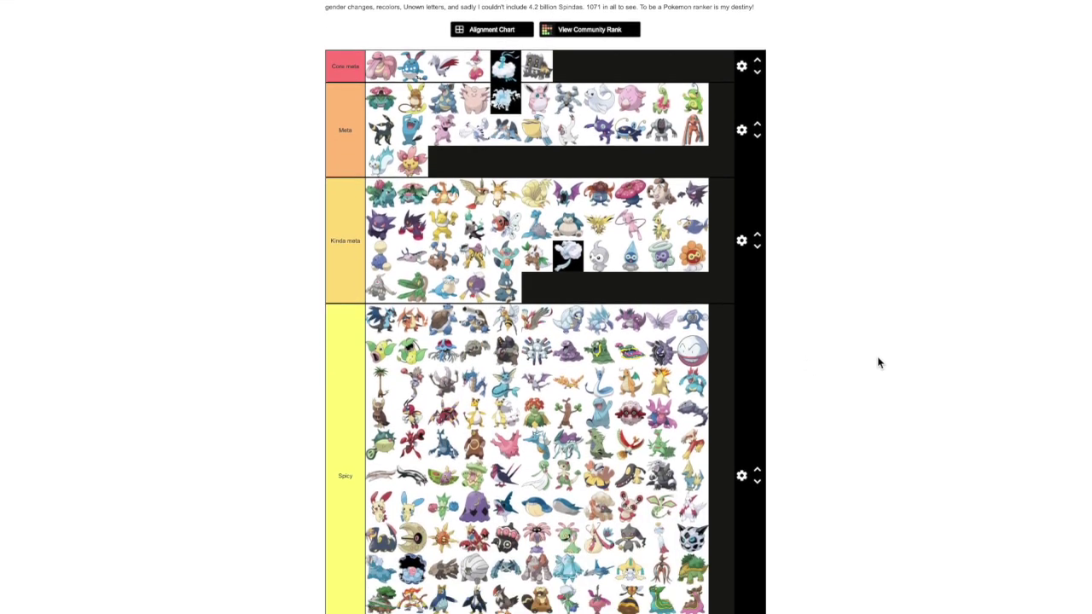
scroll(878, 362, "down", 9)
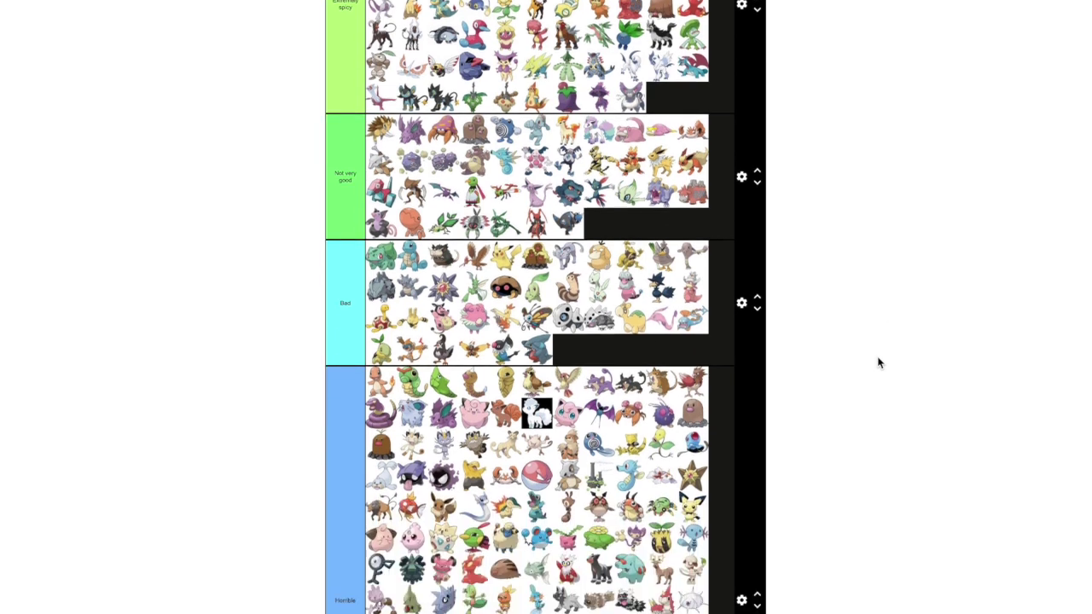
scroll(879, 362, "down", 5)
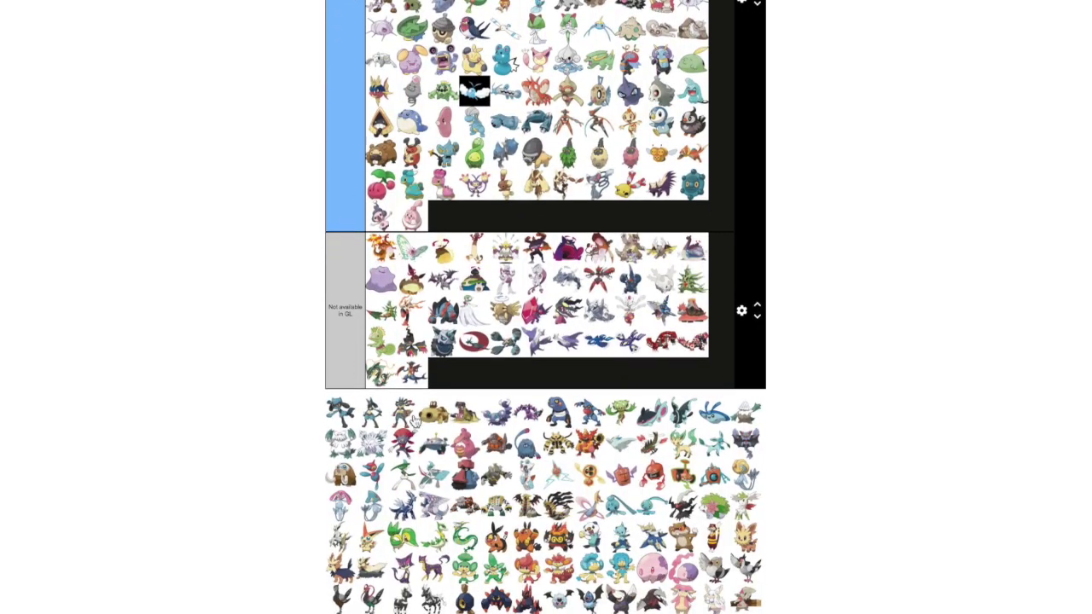
Place the next pool Pokémon in the Horrible tier and drag another toward the tier rows
left_click_drag(333, 413, 501, 220)
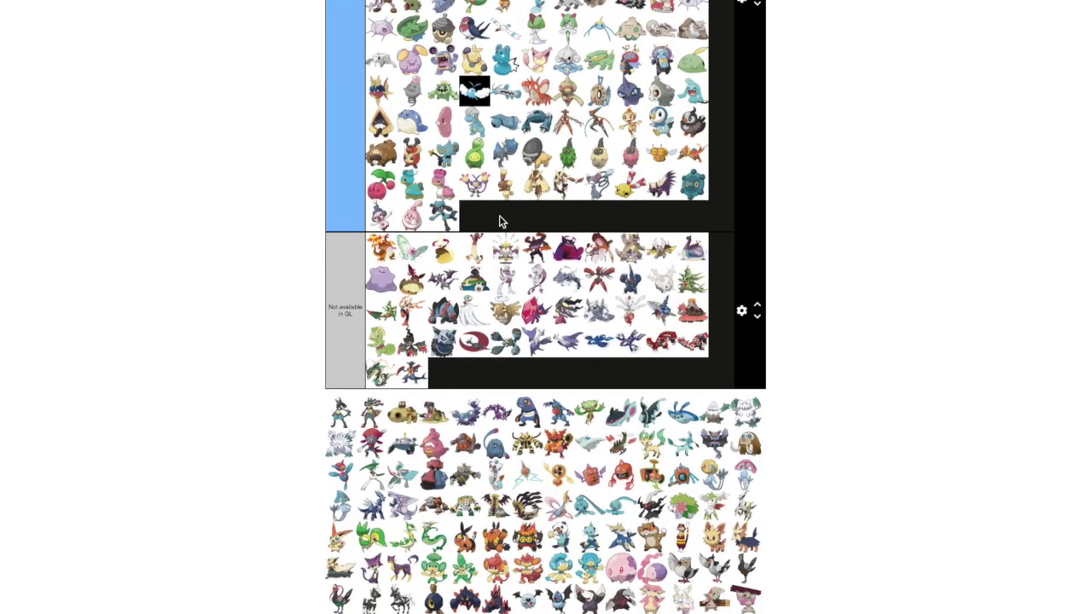
left_click_drag(409, 375, 682, 464)
scroll(845, 298, "up", 4)
scroll(845, 298, "up", 11)
scroll(845, 298, "up", 4)
scroll(845, 297, "up", 2)
scroll(669, 358, "down", 3)
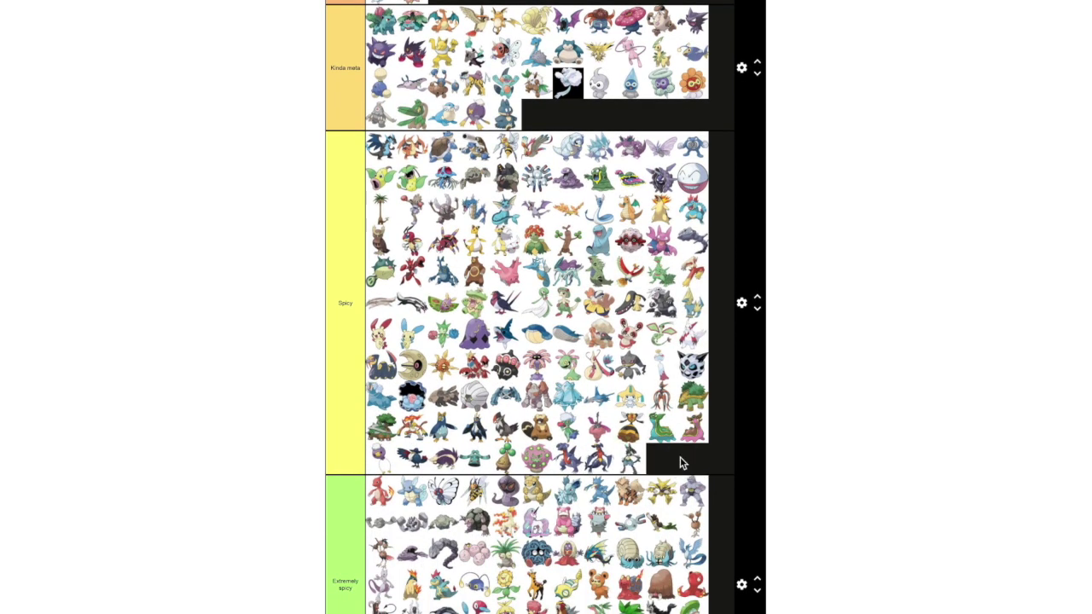
scroll(821, 444, "down", 1)
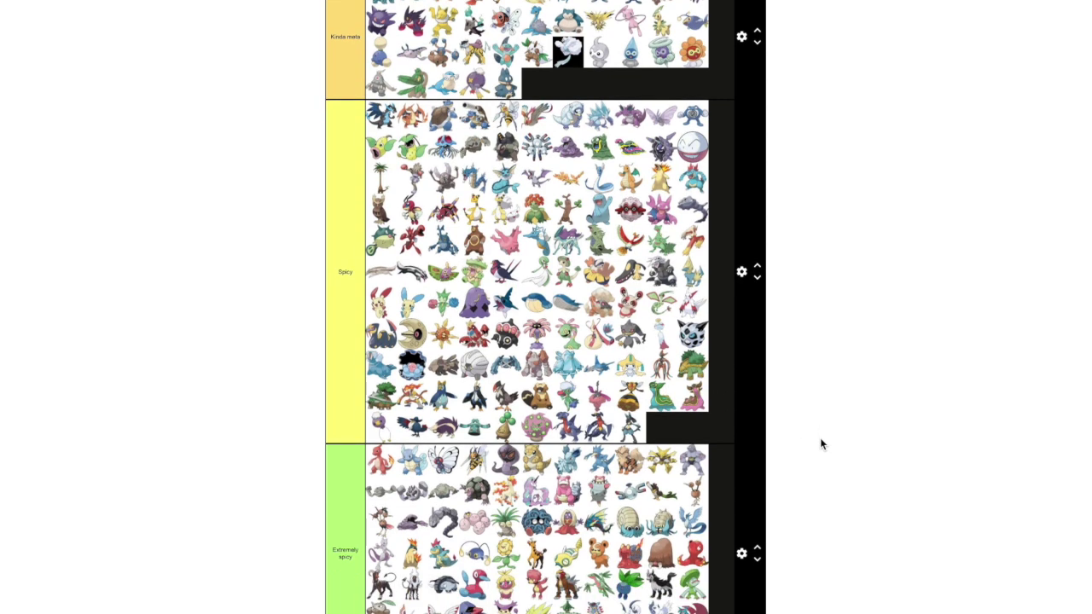
scroll(889, 456, "down", 1)
scroll(889, 457, "down", 8)
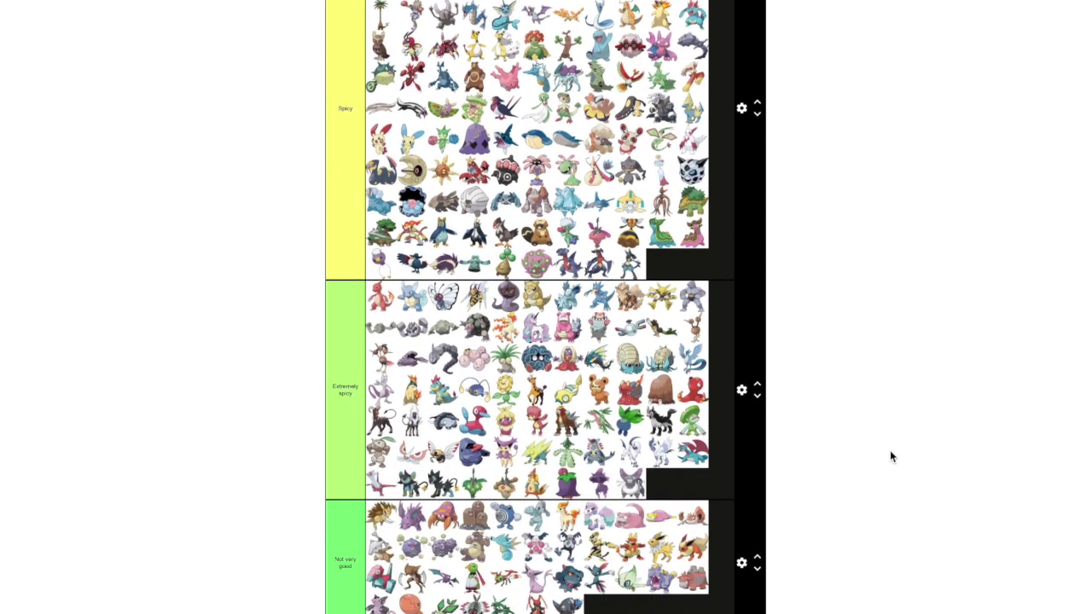
scroll(890, 456, "down", 5)
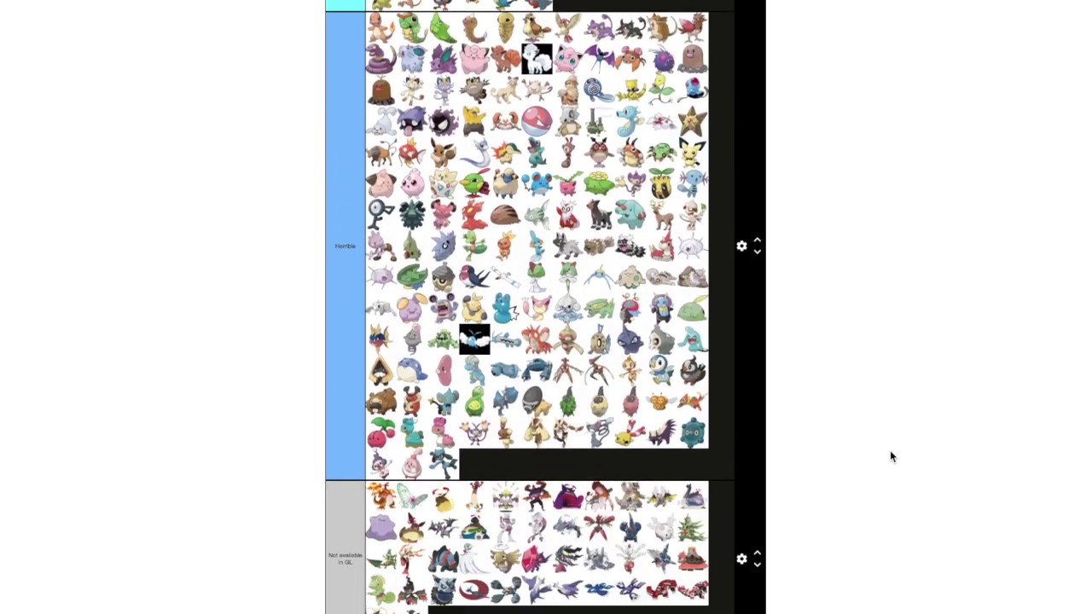
Move two pool Pokémon into Not available in GL and one into Extremely spicy
left_click_drag(350, 427, 475, 370)
left_click_drag(343, 418, 475, 215)
left_click_drag(337, 405, 701, 215)
scroll(732, 294, "up", 8)
scroll(734, 298, "up", 1)
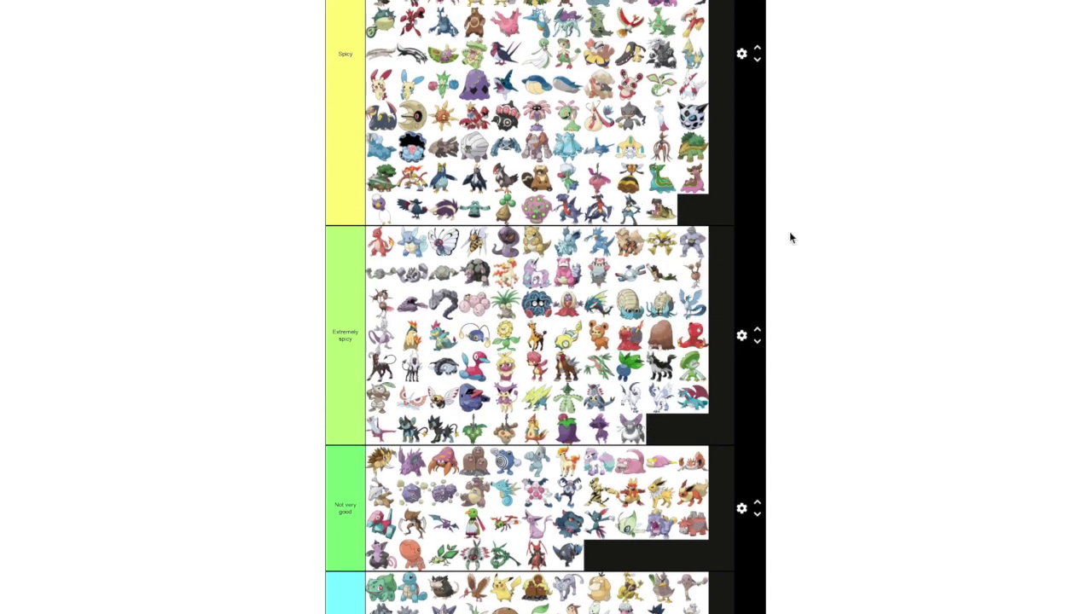
scroll(849, 256, "down", 5)
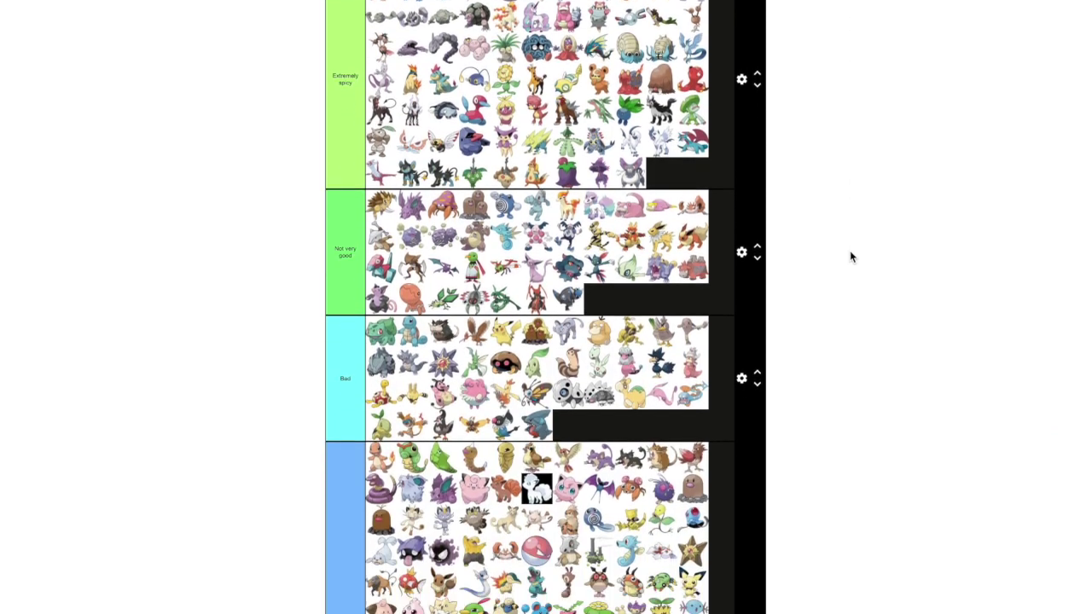
scroll(849, 255, "down", 6)
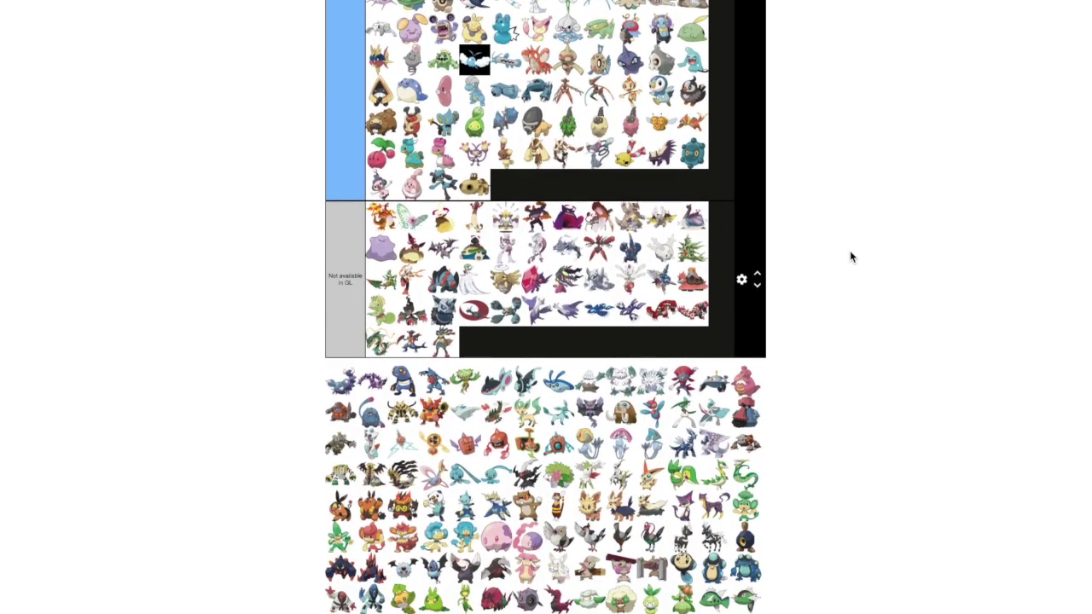
Add the next pool Pokémon to the Horrible tier and drop another further down the tier rows
left_click_drag(342, 390, 537, 184)
left_click_drag(344, 385, 846, 314)
scroll(883, 281, "up", 3)
scroll(841, 312, "up", 5)
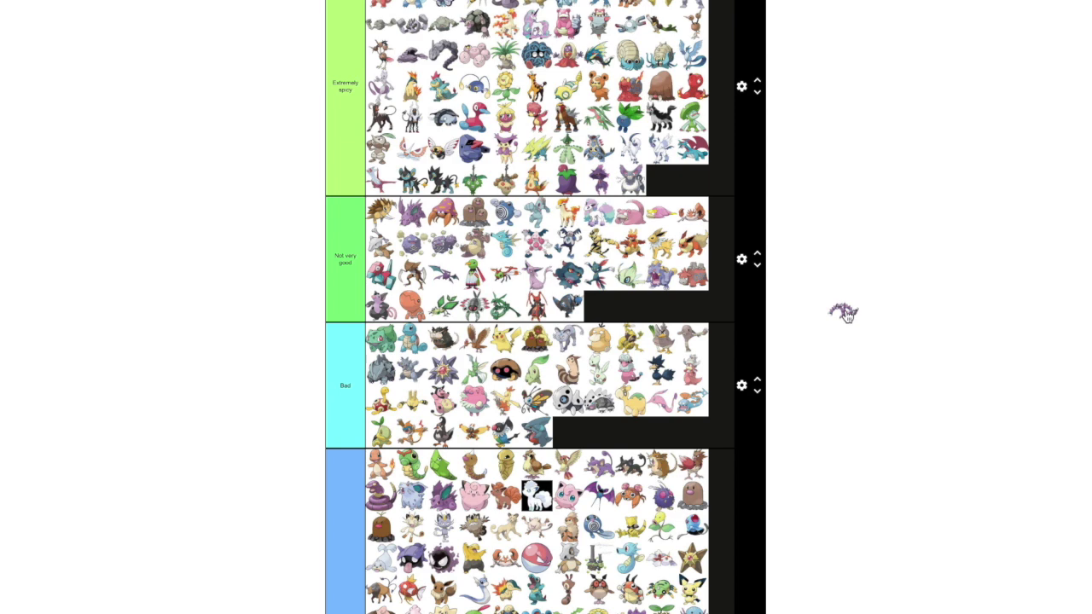
scroll(843, 312, "up", 5)
left_click_drag(844, 313, 736, 358)
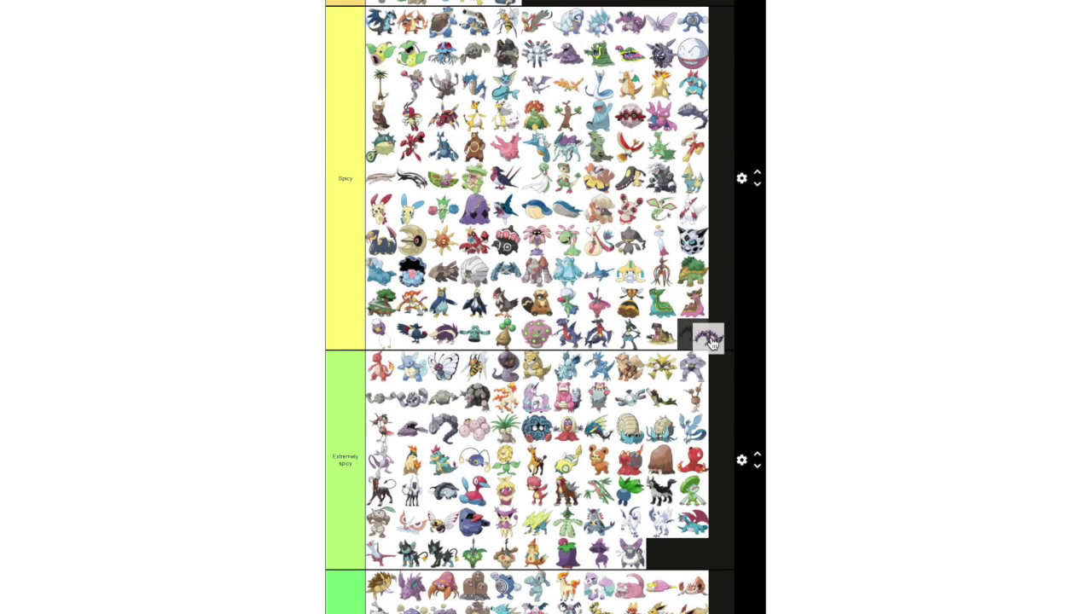
scroll(908, 310, "down", 6)
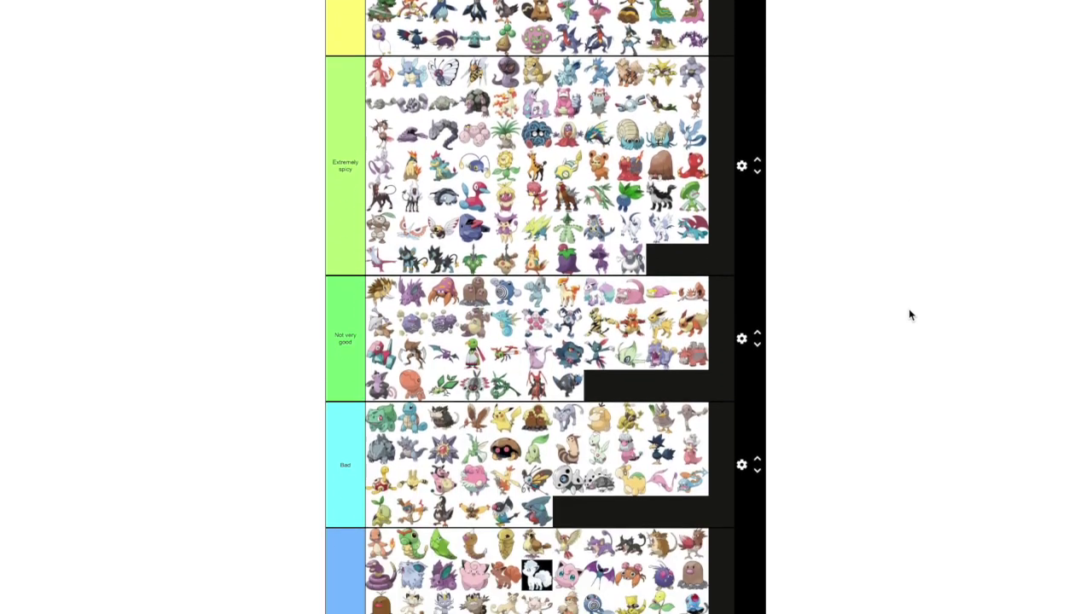
scroll(909, 315, "down", 7)
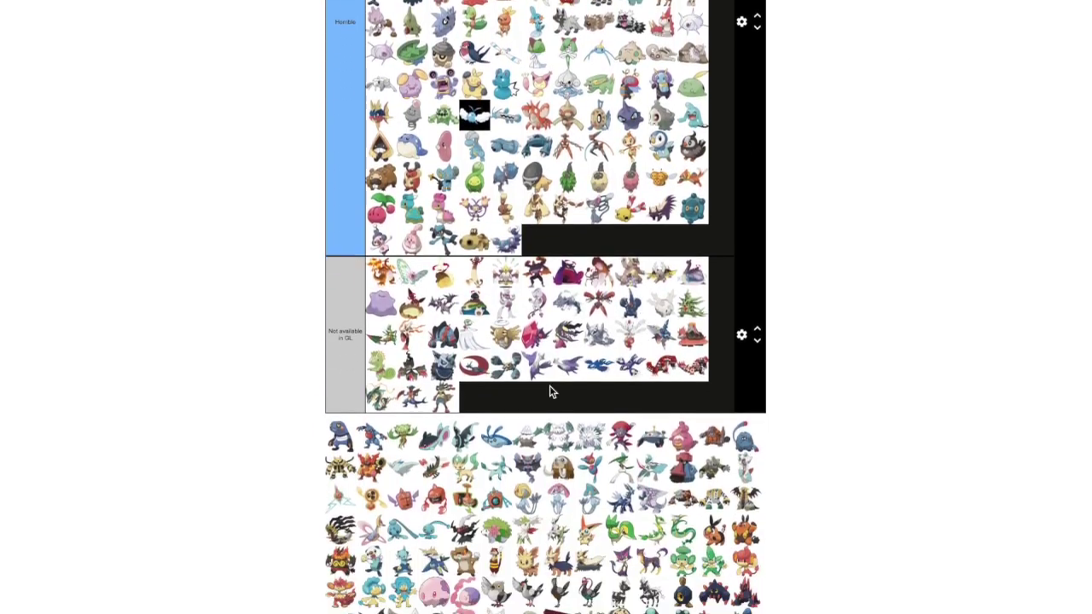
Add another Pokémon to the Horrible tier and drop the green one at the end of Spicy
left_click_drag(340, 411, 587, 214)
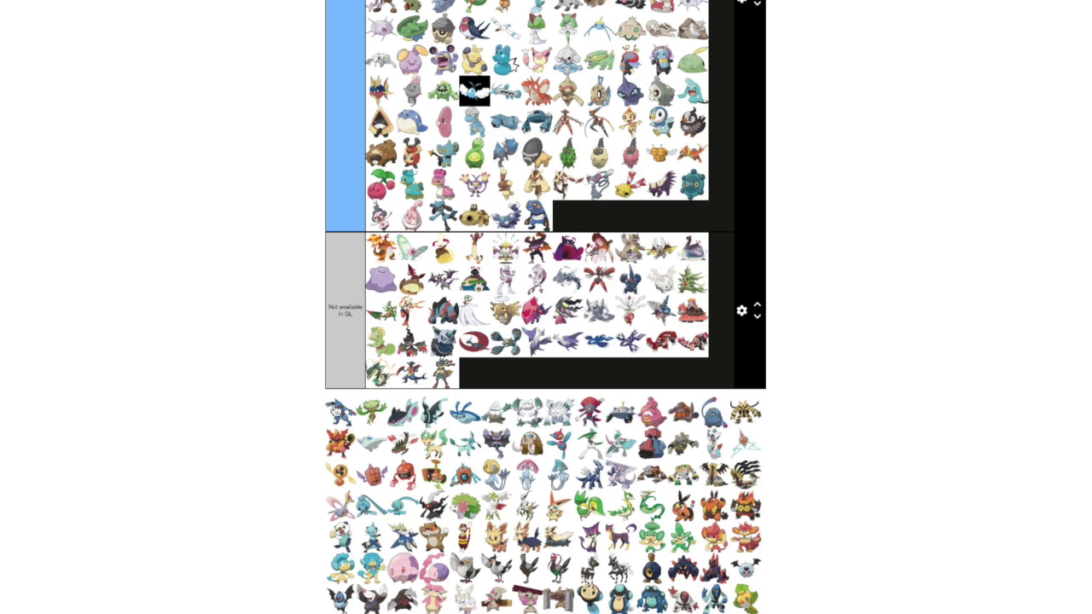
left_click_drag(340, 416, 804, 313)
scroll(806, 312, "up", 3)
scroll(804, 313, "up", 9)
scroll(805, 313, "up", 4)
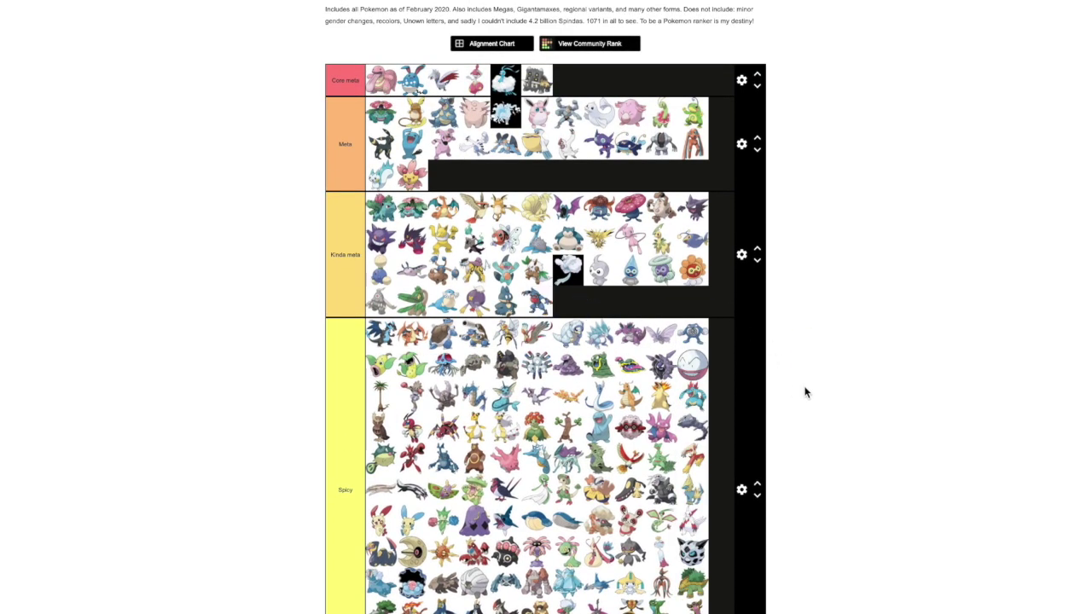
scroll(829, 392, "down", 5)
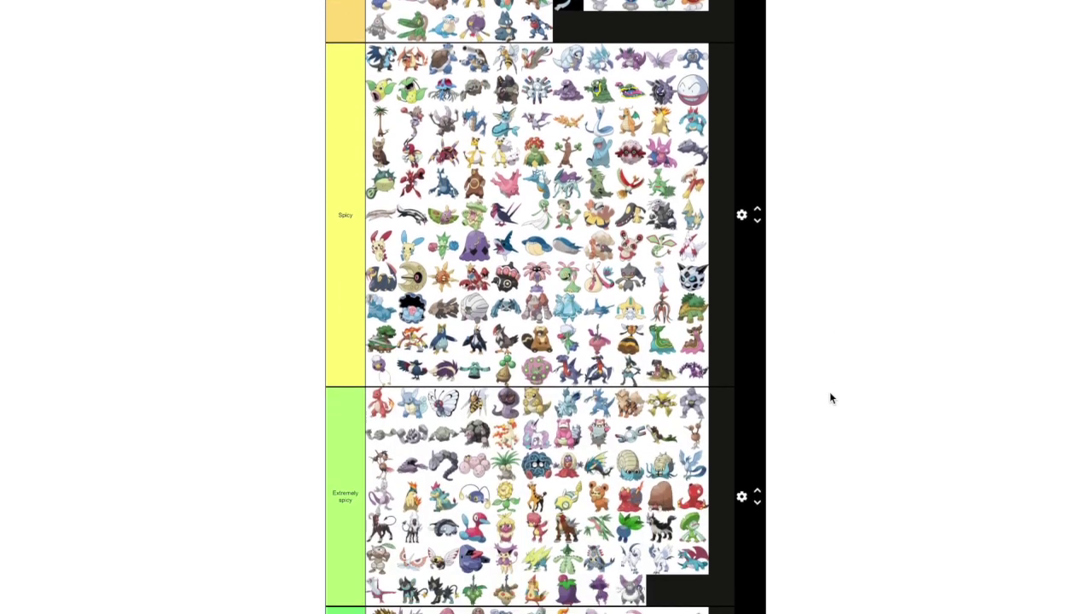
scroll(830, 397, "down", 6)
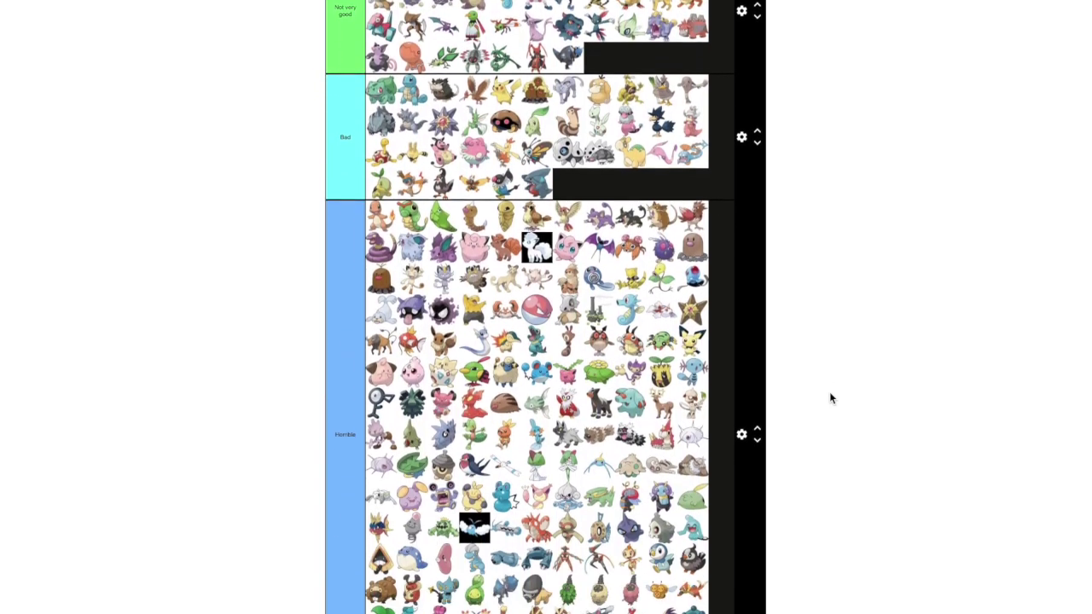
scroll(830, 398, "down", 5)
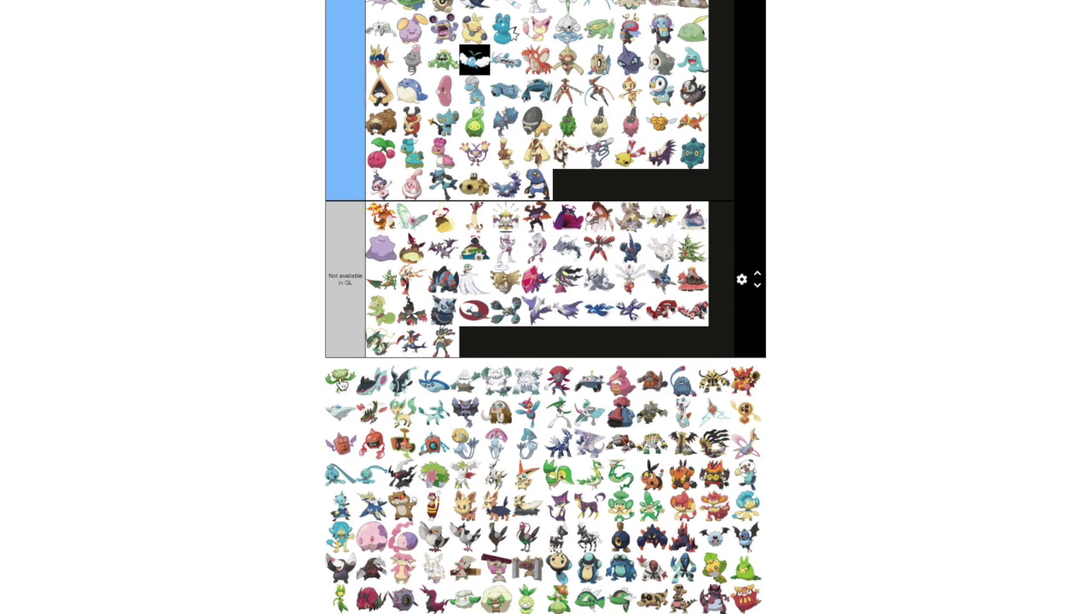
scroll(853, 299, "up", 4)
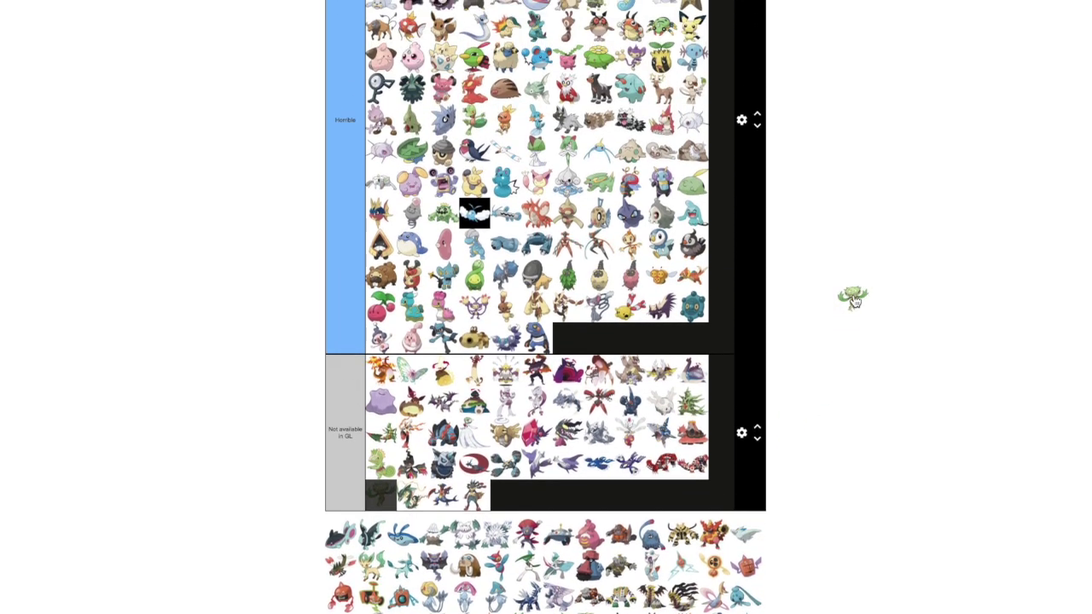
scroll(853, 299, "up", 7)
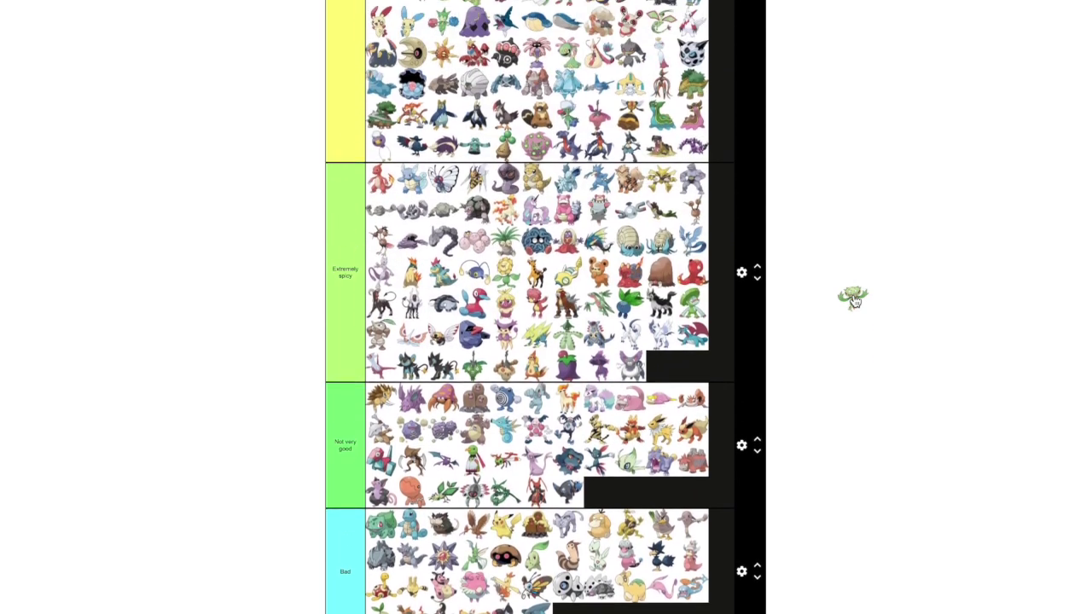
left_click_drag(853, 299, 698, 230)
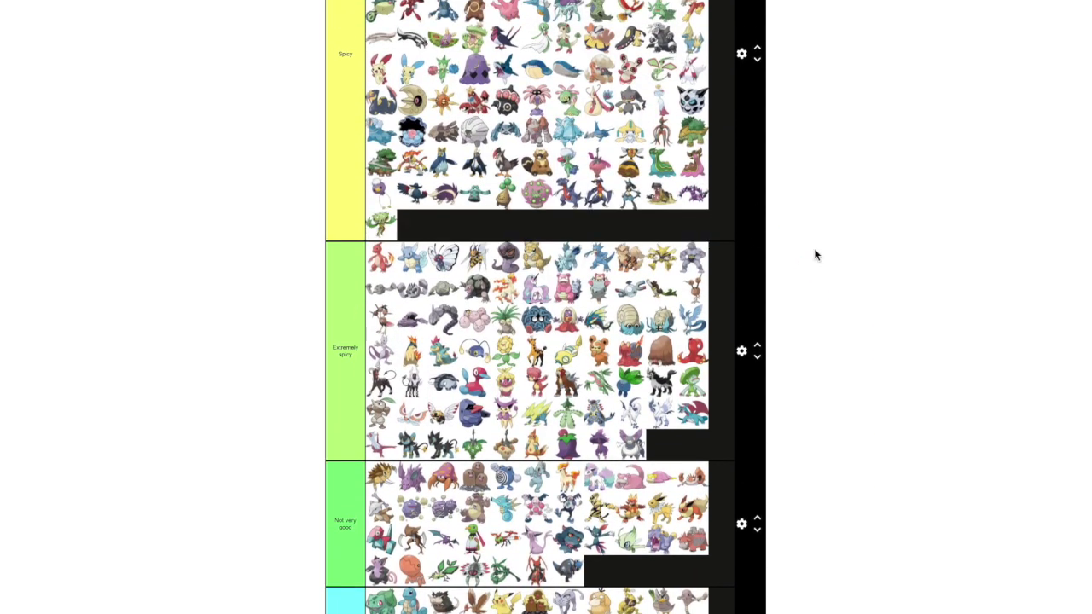
Put the next unranked pool Pokémon at the end of the Horrible tier
scroll(873, 260, "up", 2)
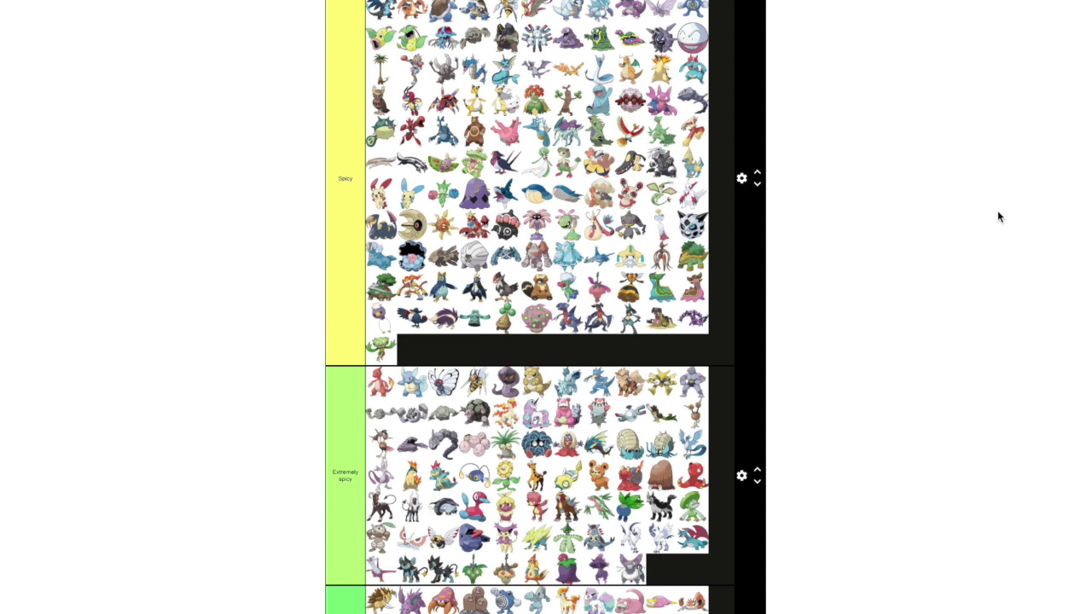
scroll(998, 211, "up", 1)
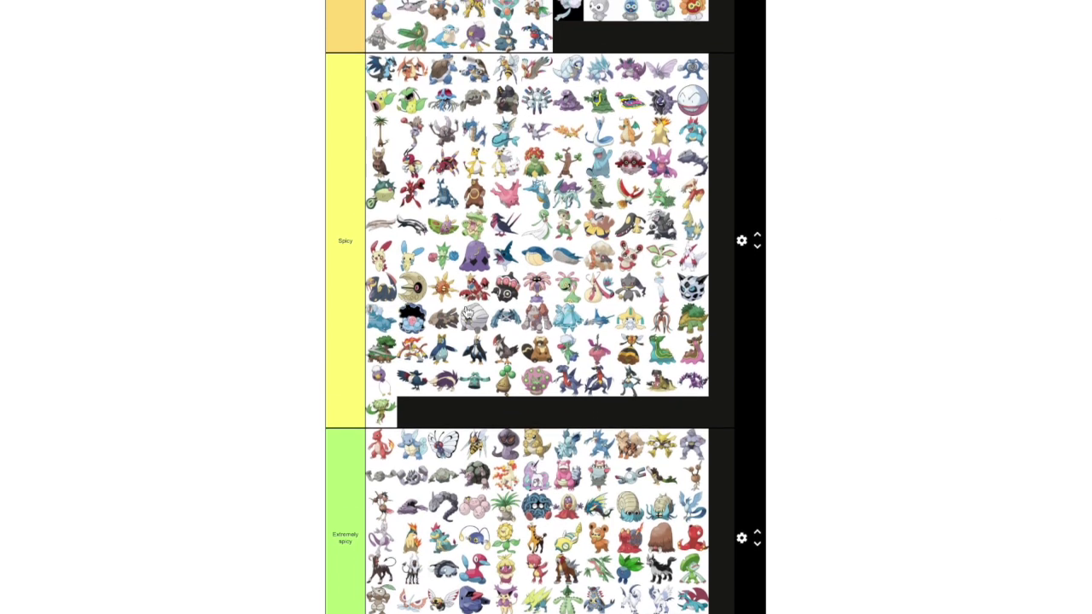
scroll(847, 233, "down", 1)
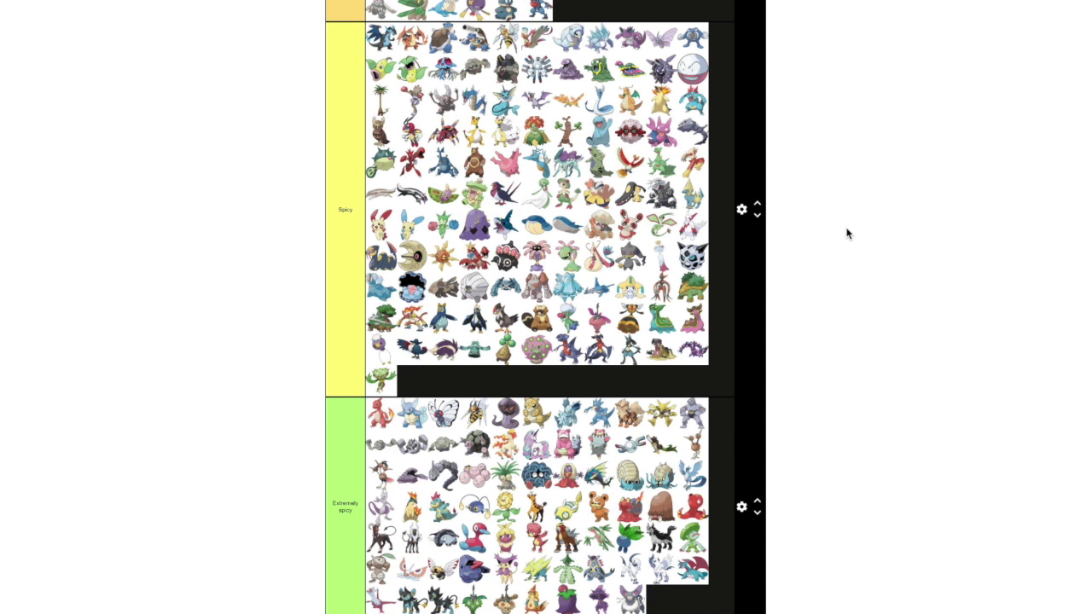
scroll(949, 305, "down", 3)
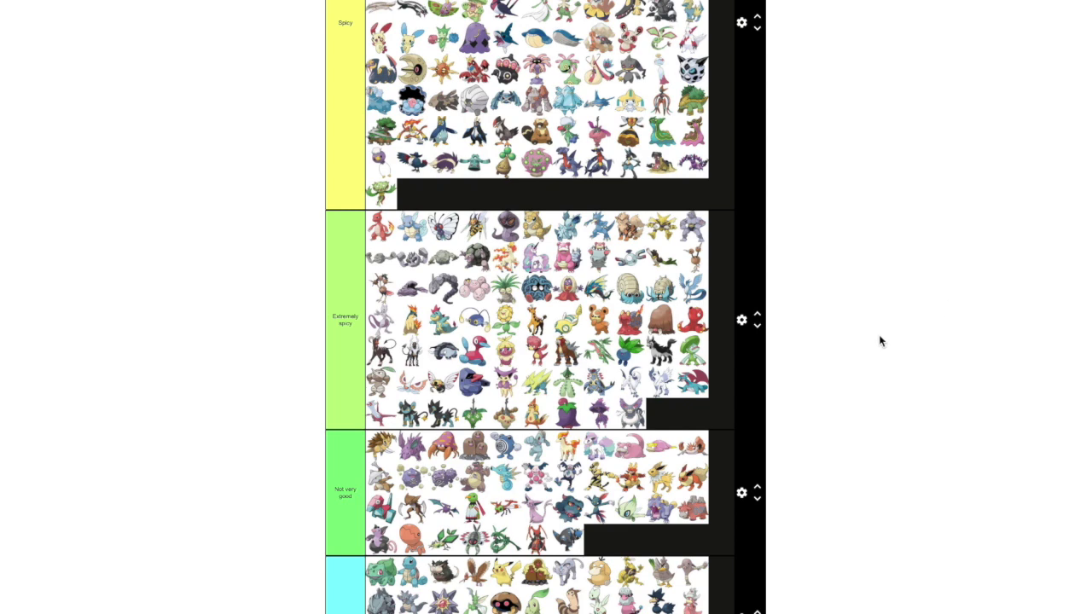
scroll(879, 340, "down", 3)
scroll(881, 340, "down", 10)
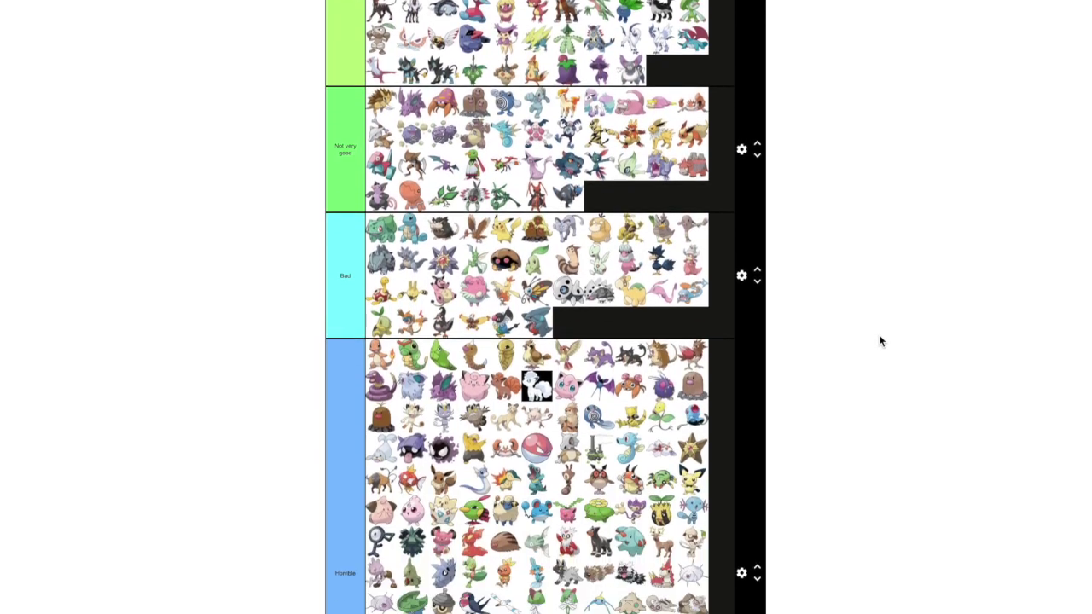
scroll(880, 341, "down", 1)
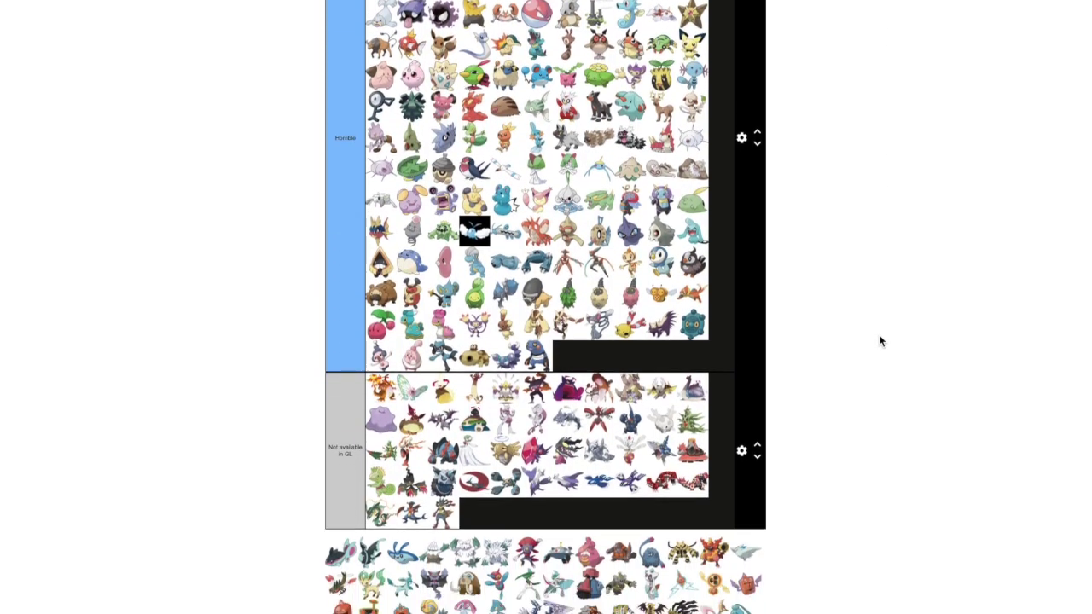
left_click_drag(330, 552, 550, 440)
left_click_drag(563, 361, 564, 360)
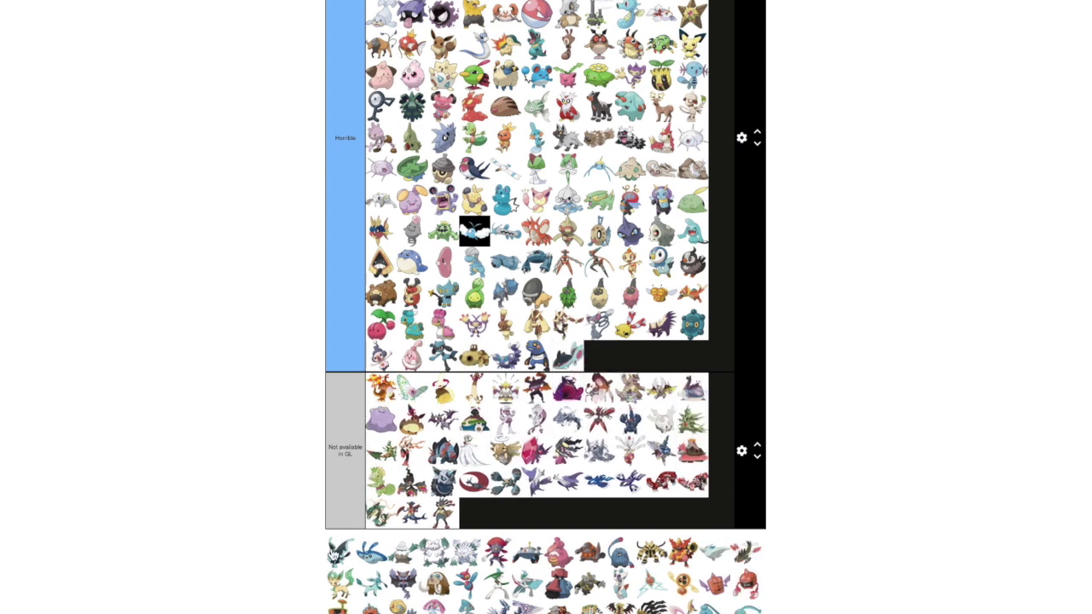
Carry another pool Pokémon up to the end of the Extremely spicy tier
left_click_drag(333, 553, 674, 234)
scroll(806, 509, "up", 2)
scroll(803, 509, "up", 4)
scroll(808, 424, "up", 1)
scroll(673, 256, "up", 1)
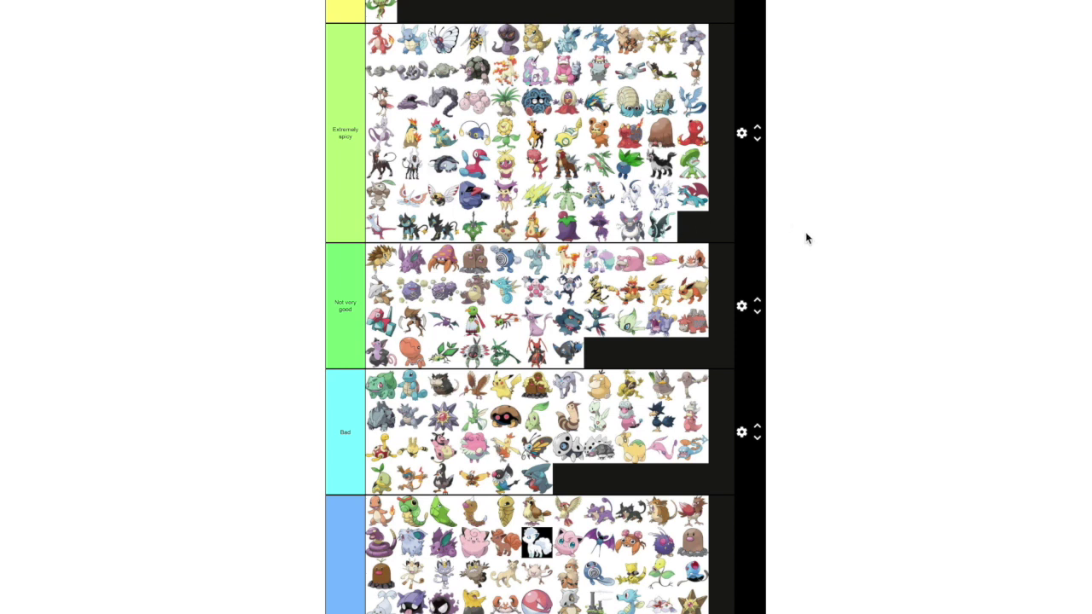
scroll(807, 237, "down", 2)
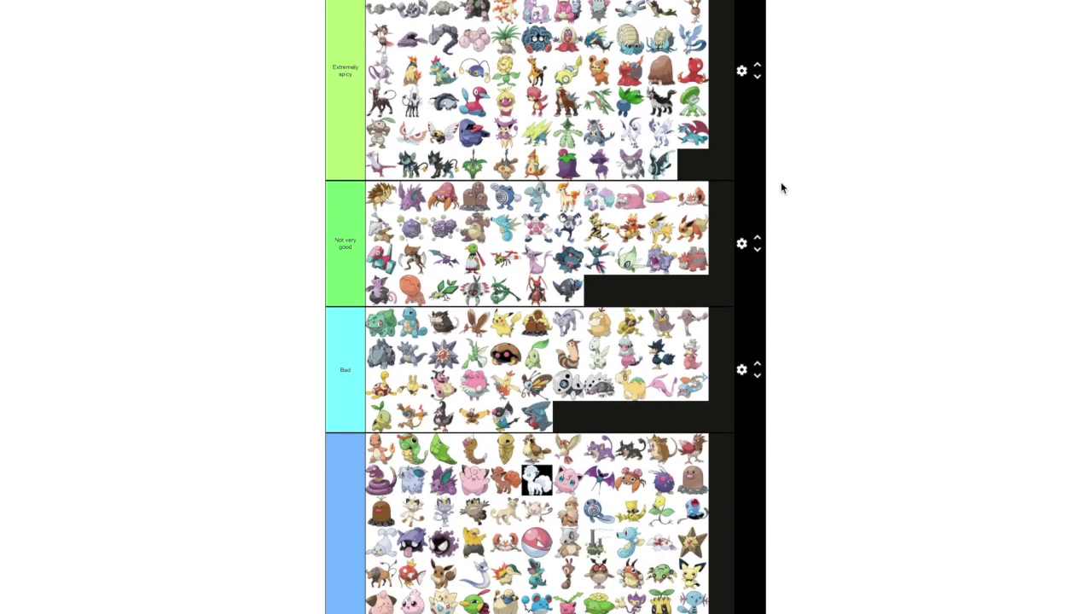
scroll(903, 178, "down", 12)
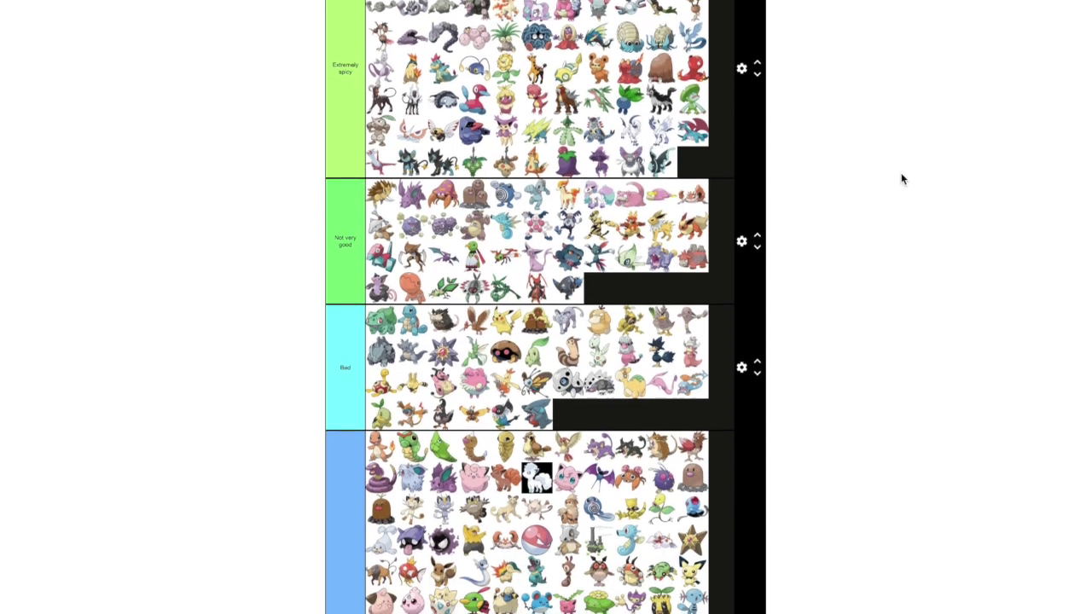
Drag the first unranked Pokémon from the pool into the Extremely spicy tier
scroll(903, 178, "down", 8)
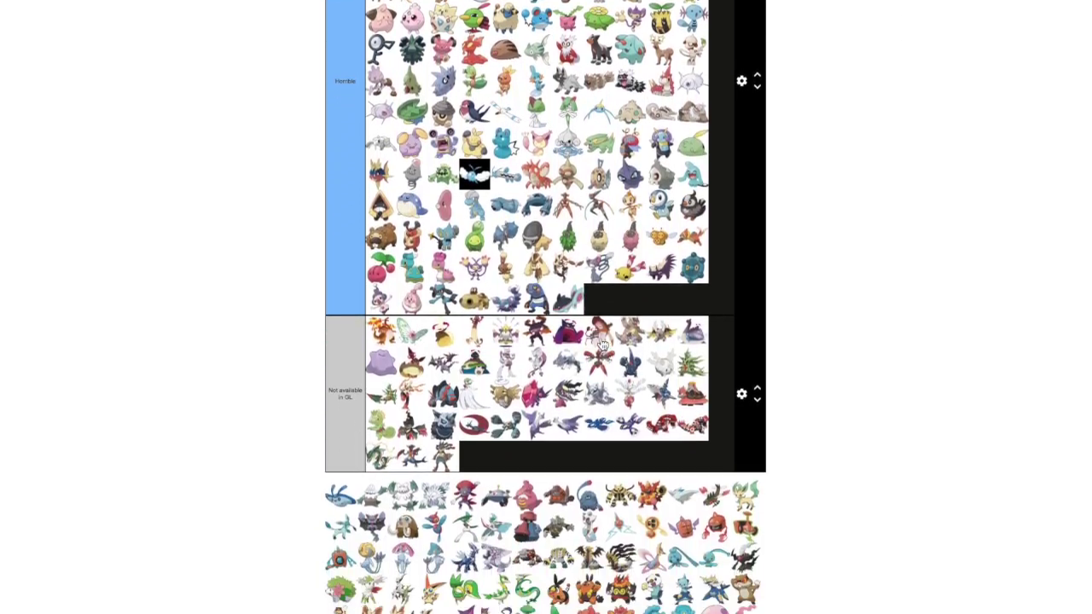
left_click_drag(337, 396, 674, 103)
scroll(770, 302, "up", 6)
scroll(772, 302, "up", 18)
scroll(957, 198, "down", 4)
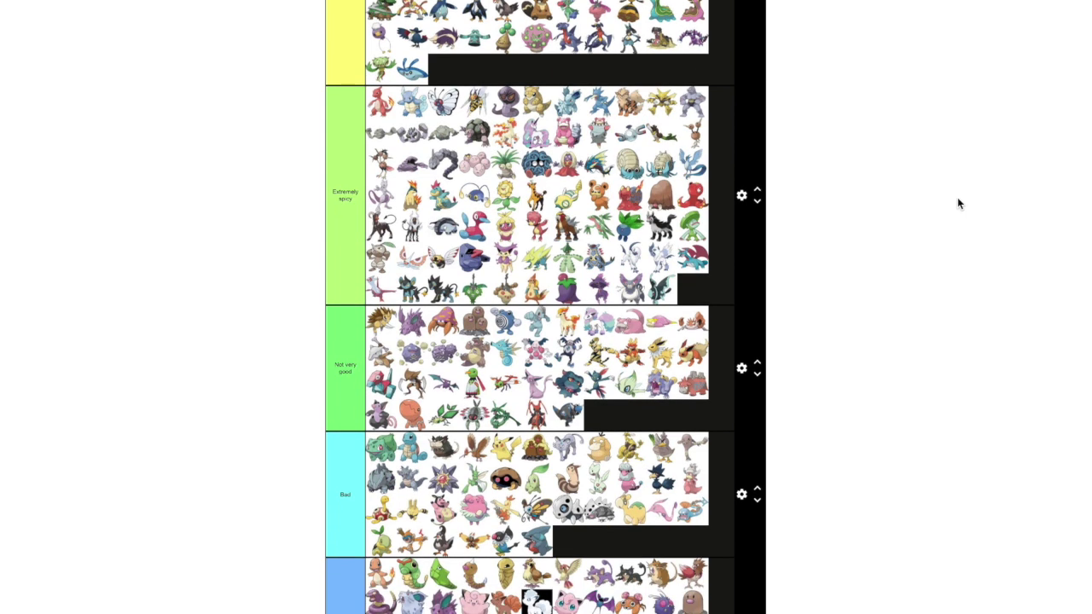
scroll(957, 203, "down", 5)
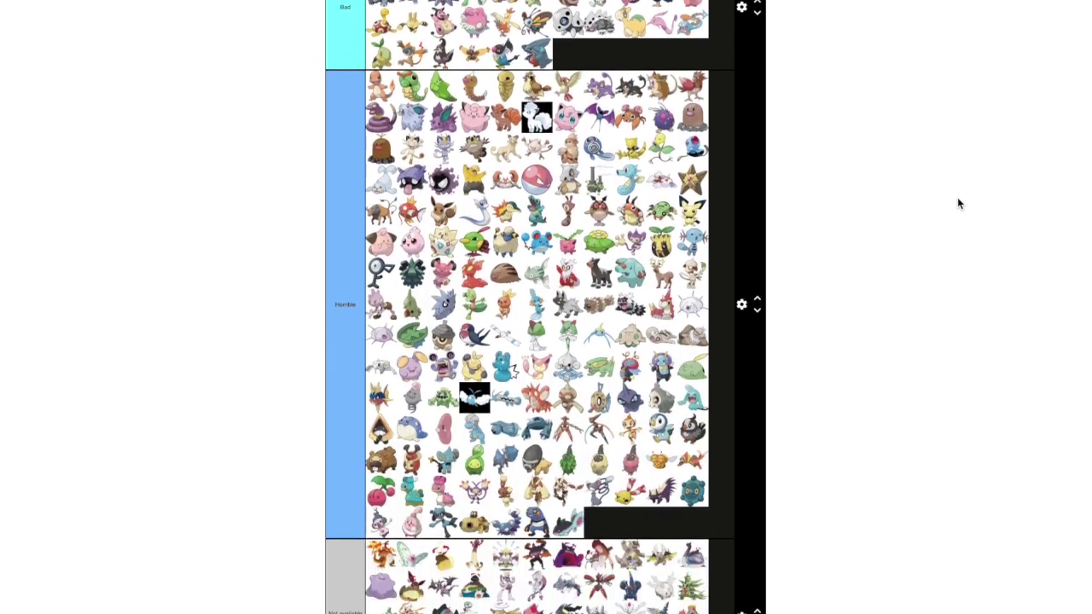
left_click_drag(340, 498, 743, 432)
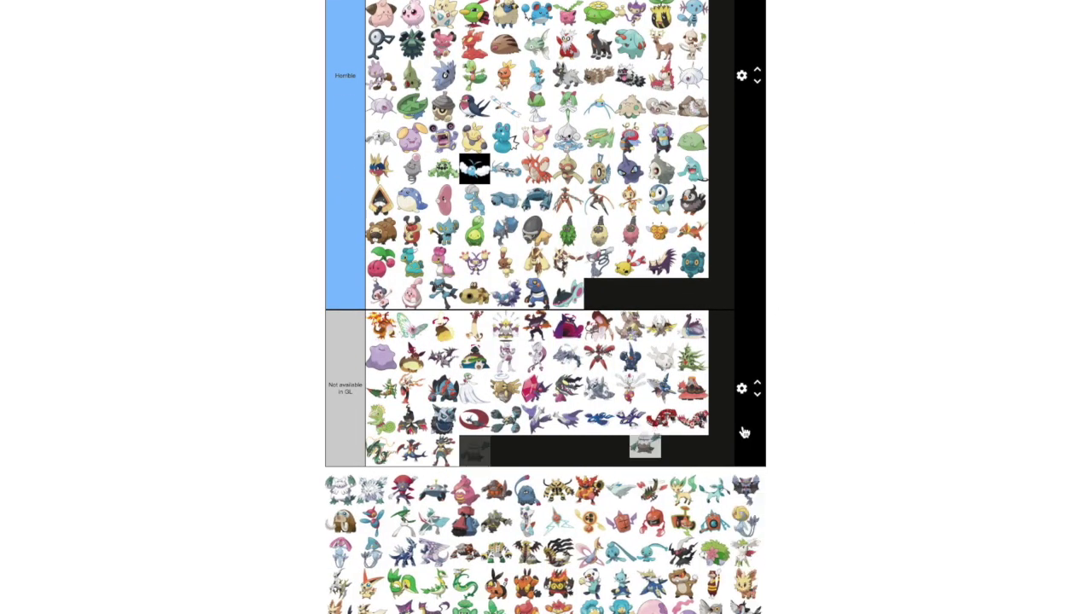
scroll(834, 391, "up", 6)
left_click_drag(834, 391, 700, 390)
Place another pool Pokémon after sunshine Cherrim in the Meta tier's third row
scroll(808, 355, "up", 3)
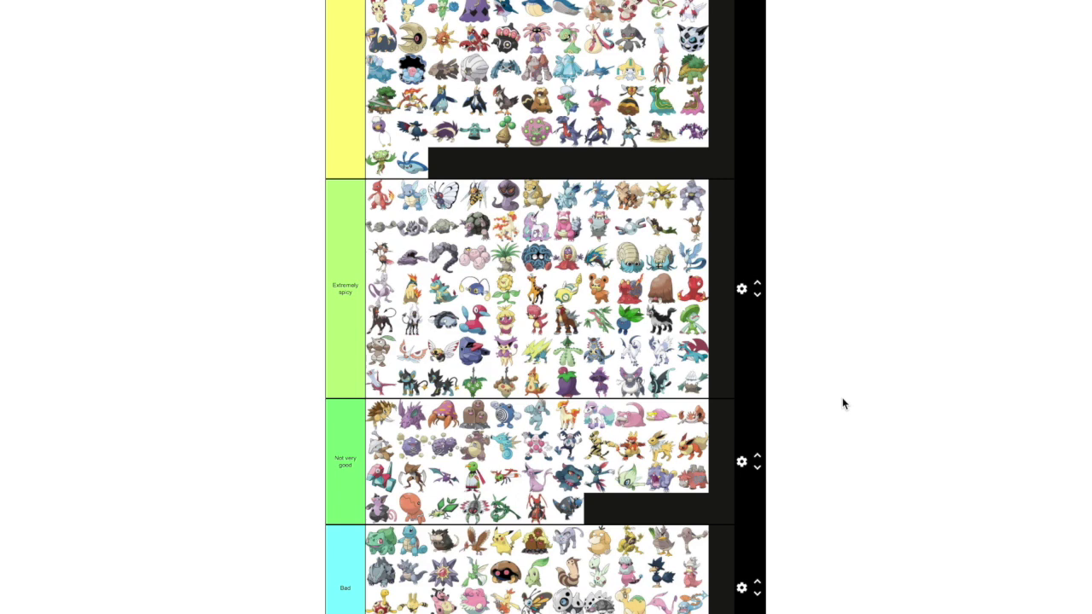
scroll(841, 398, "down", 2)
scroll(842, 397, "down", 9)
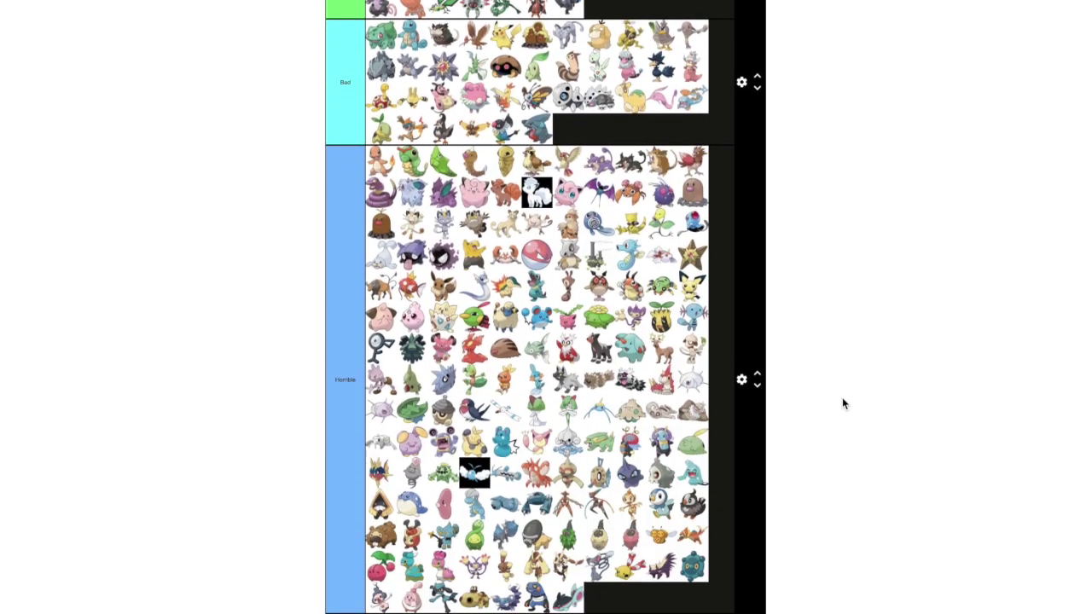
left_click_drag(371, 431, 679, 288)
scroll(811, 375, "up", 2)
scroll(812, 375, "up", 9)
scroll(812, 375, "up", 7)
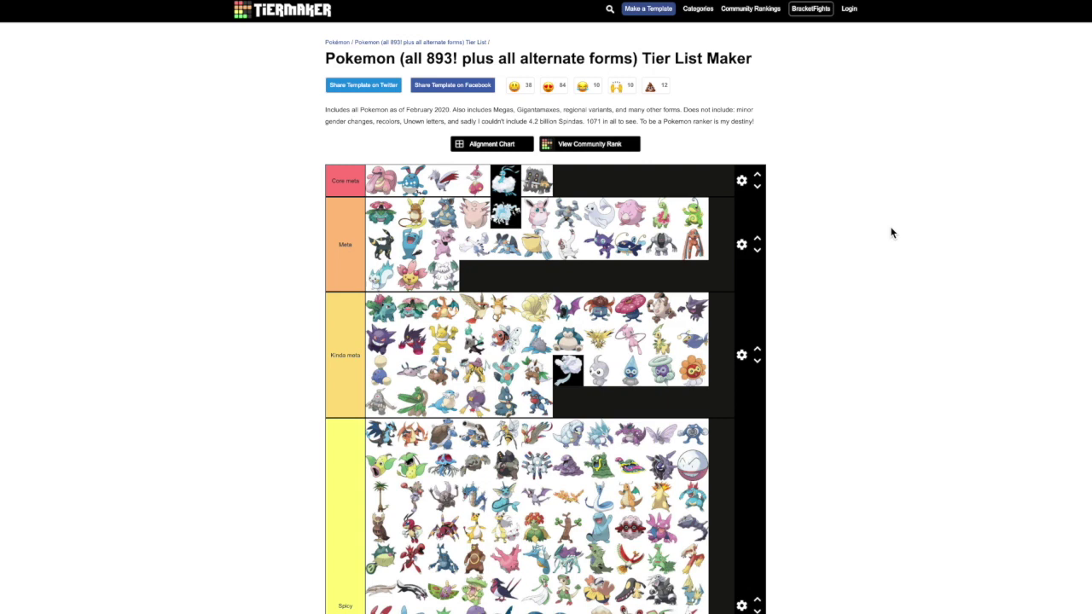
scroll(890, 232, "down", 6)
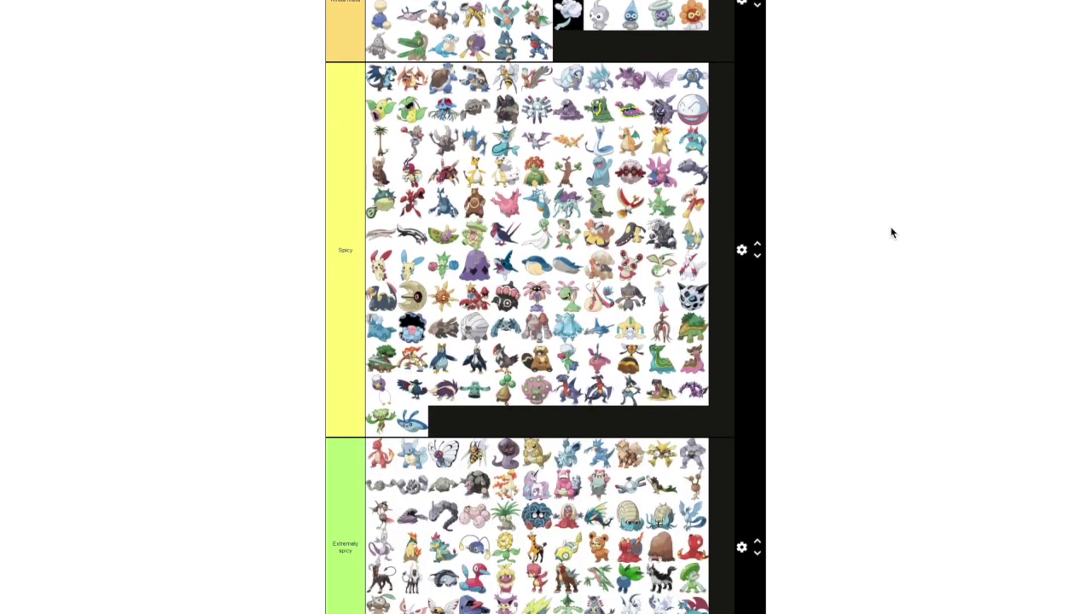
scroll(891, 232, "down", 9)
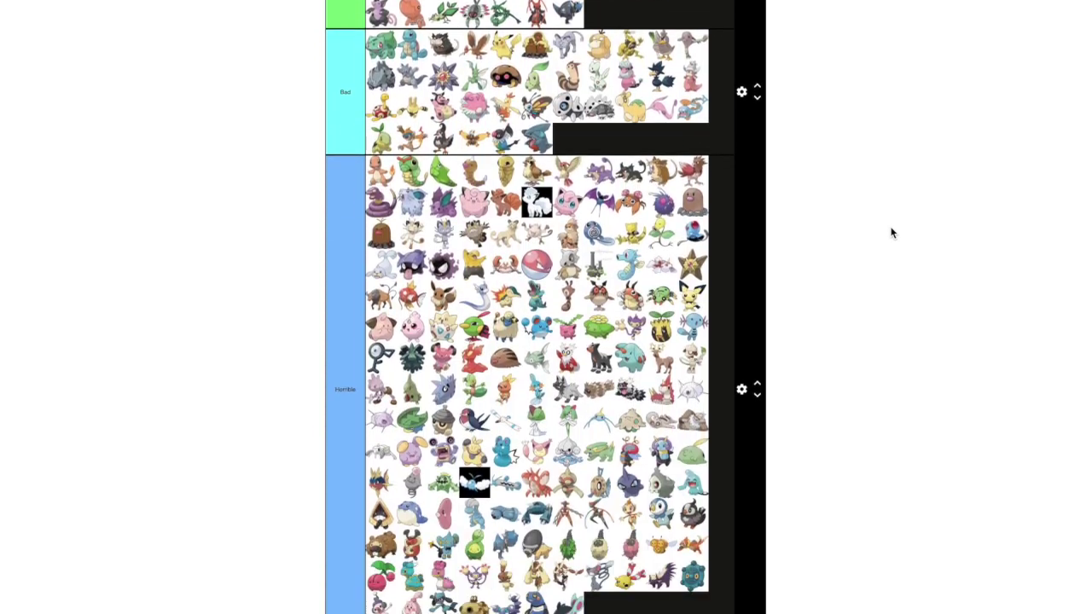
scroll(890, 232, "down", 3)
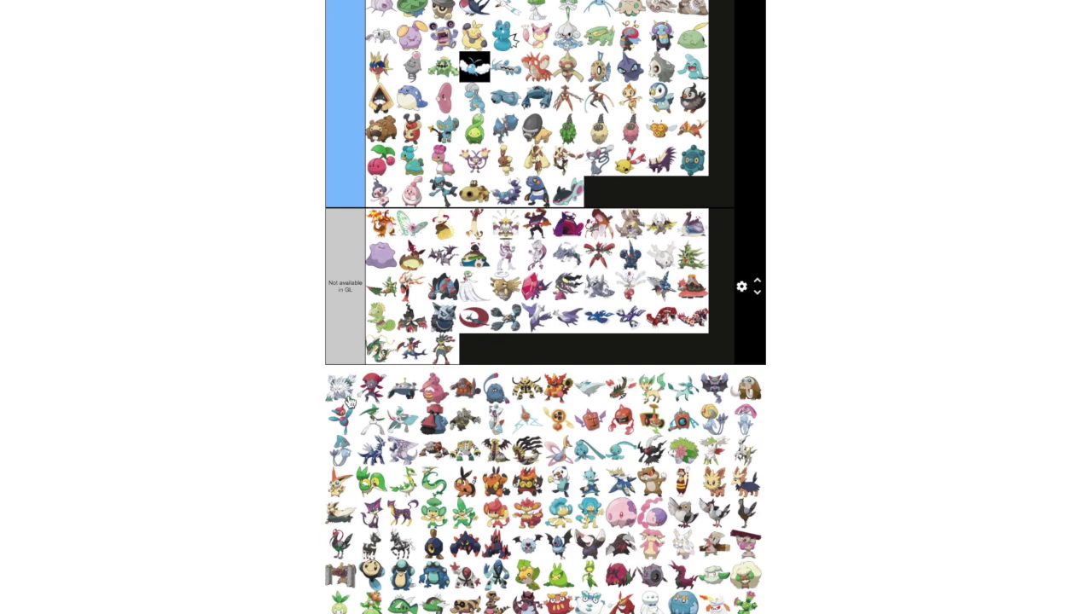
Move the next pool Pokémon into the Kinda meta tier
left_click_drag(350, 394, 649, 237)
scroll(349, 394, "up", 3)
scroll(833, 315, "up", 9)
scroll(724, 293, "up", 4)
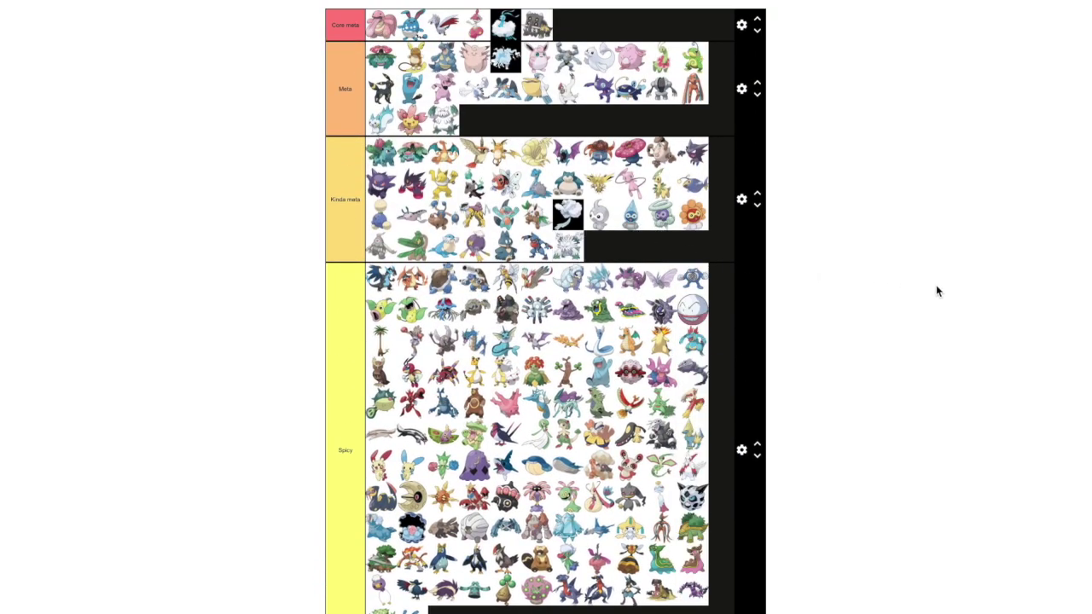
scroll(937, 287, "down", 6)
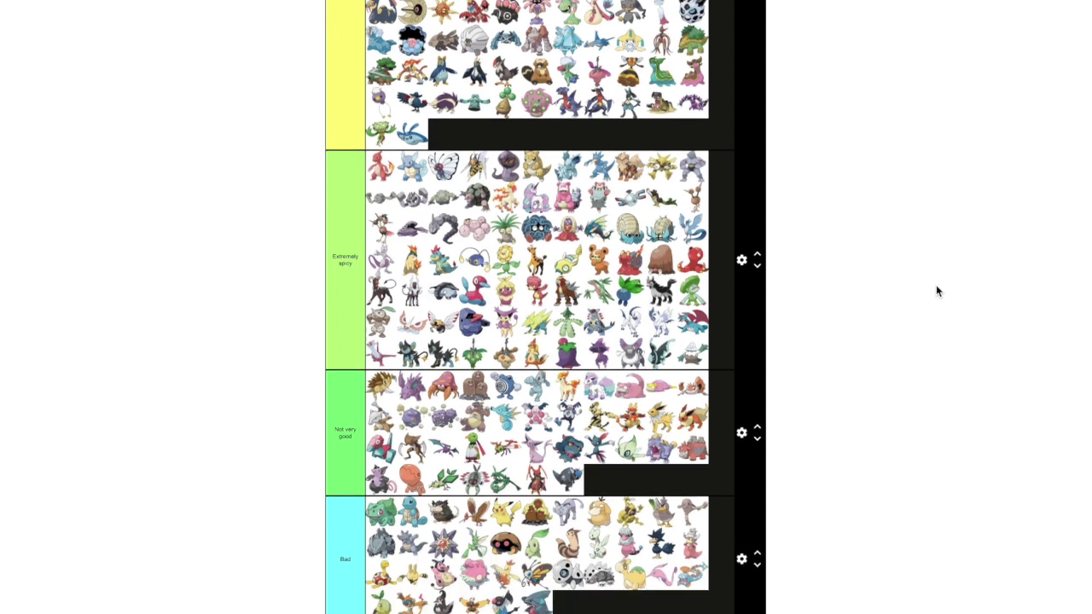
scroll(937, 287, "down", 9)
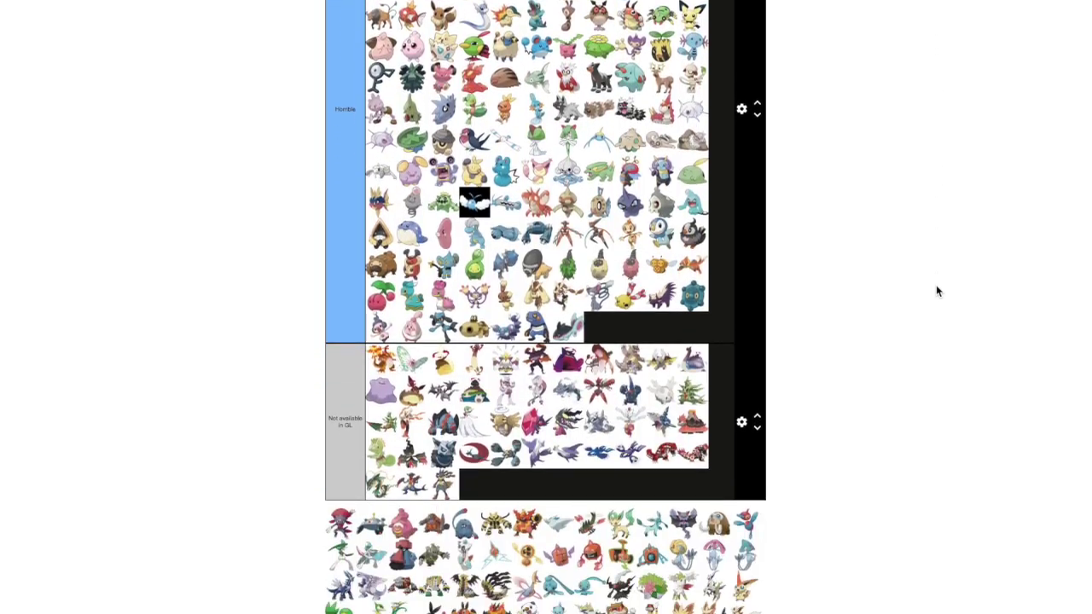
scroll(936, 291, "down", 2)
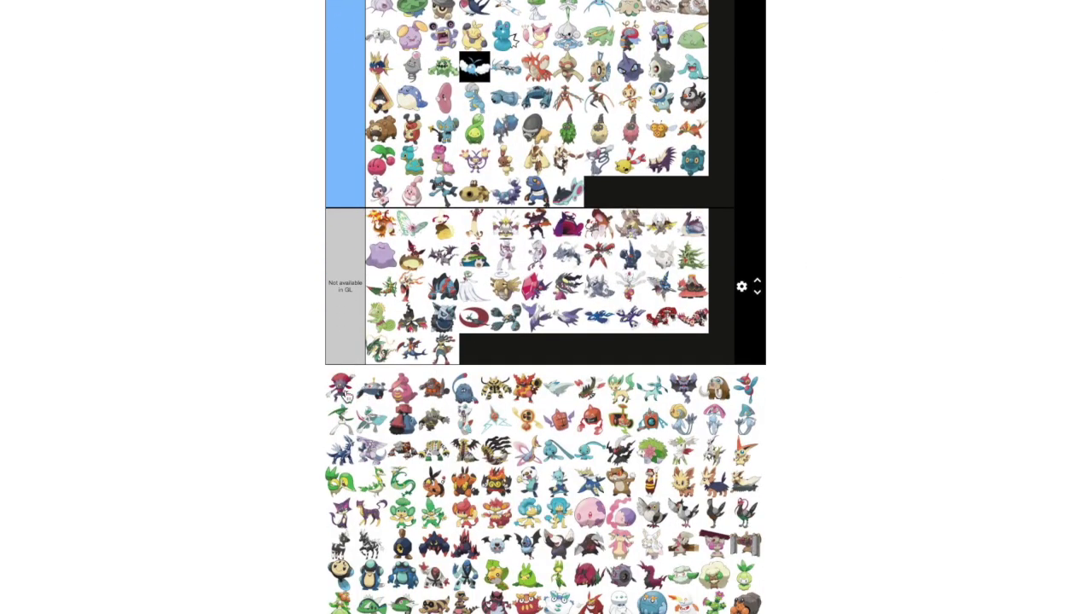
Rank another pool Pokémon at the end of the Spicy tier
left_click_drag(346, 394, 501, 443)
scroll(958, 341, "up", 3)
scroll(958, 341, "up", 5)
scroll(848, 347, "up", 2)
scroll(849, 348, "up", 1)
scroll(849, 348, "up", 5)
scroll(849, 348, "up", 2)
scroll(850, 348, "up", 3)
scroll(748, 314, "down", 4)
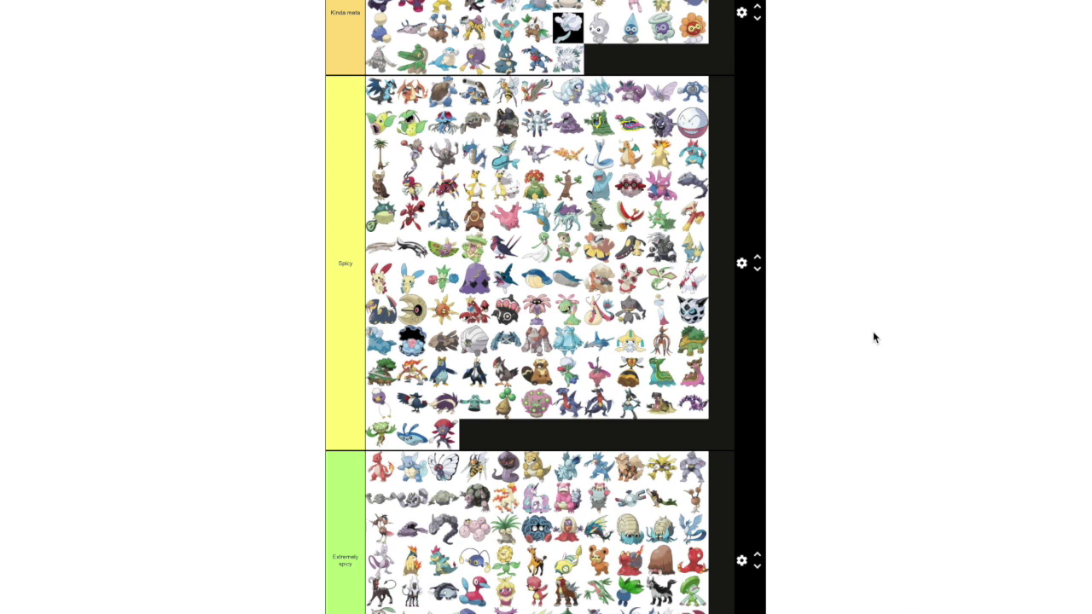
scroll(872, 333, "down", 2)
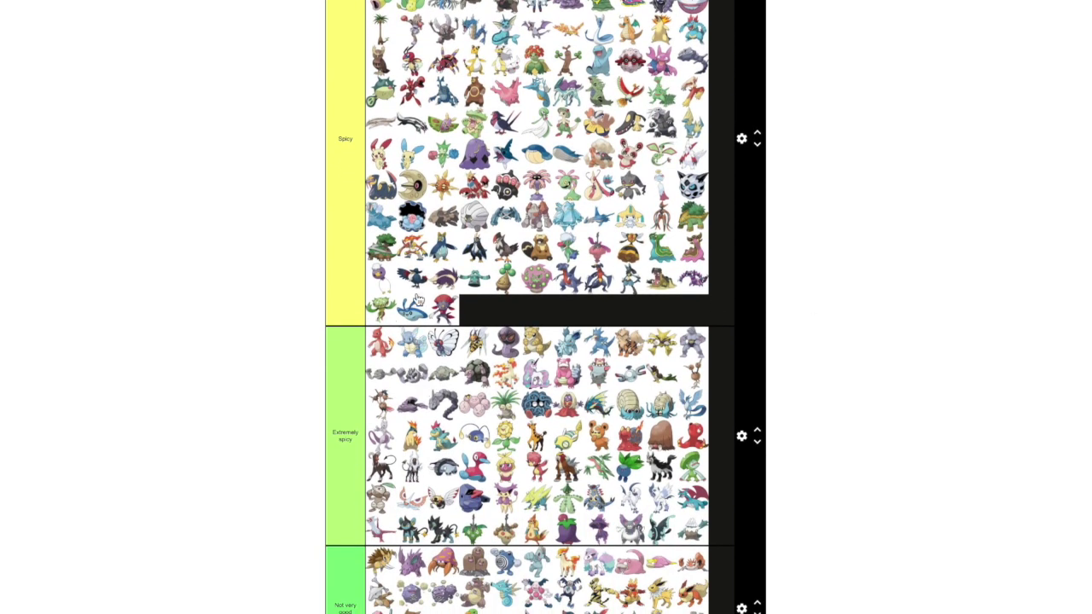
scroll(834, 235, "down", 5)
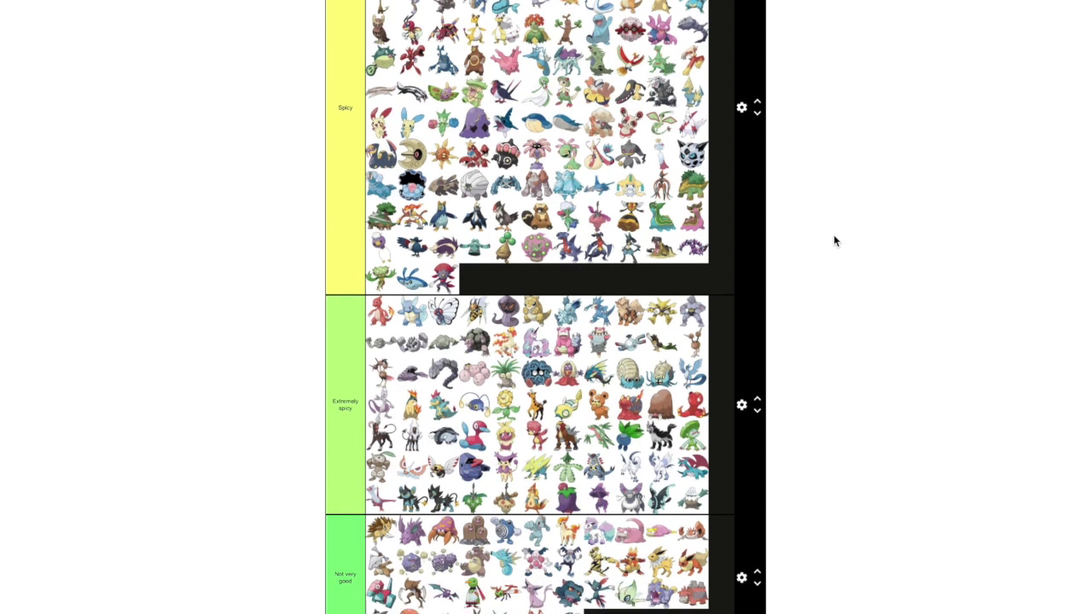
scroll(833, 237, "down", 10)
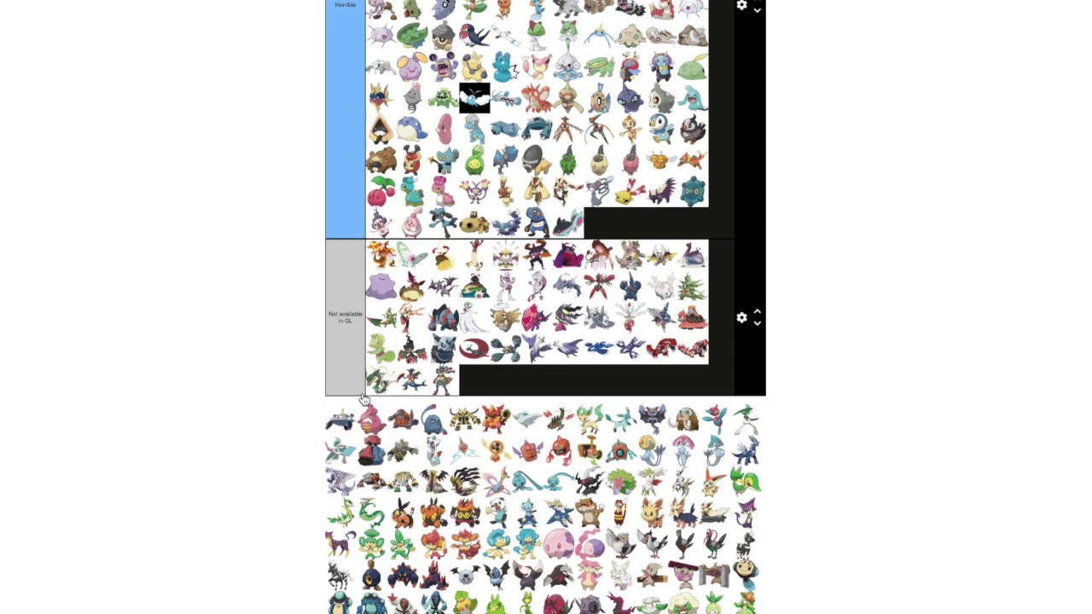
Drag the pink pool Pokémon toward the end of the Spicy tier
left_click_drag(348, 413, 653, 187)
scroll(808, 281, "up", 3)
scroll(808, 281, "up", 10)
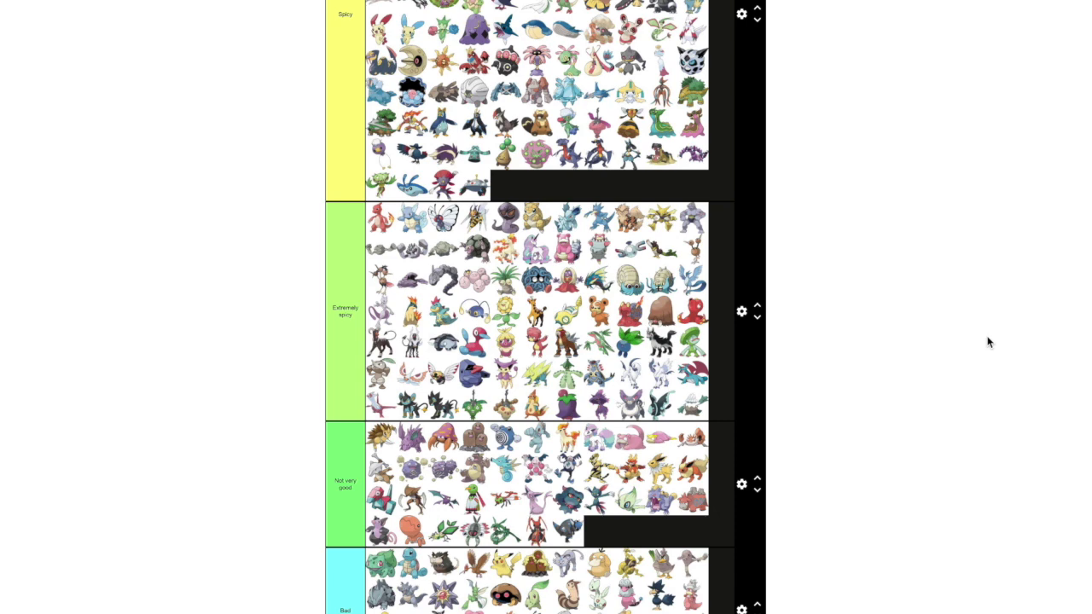
scroll(987, 342, "down", 5)
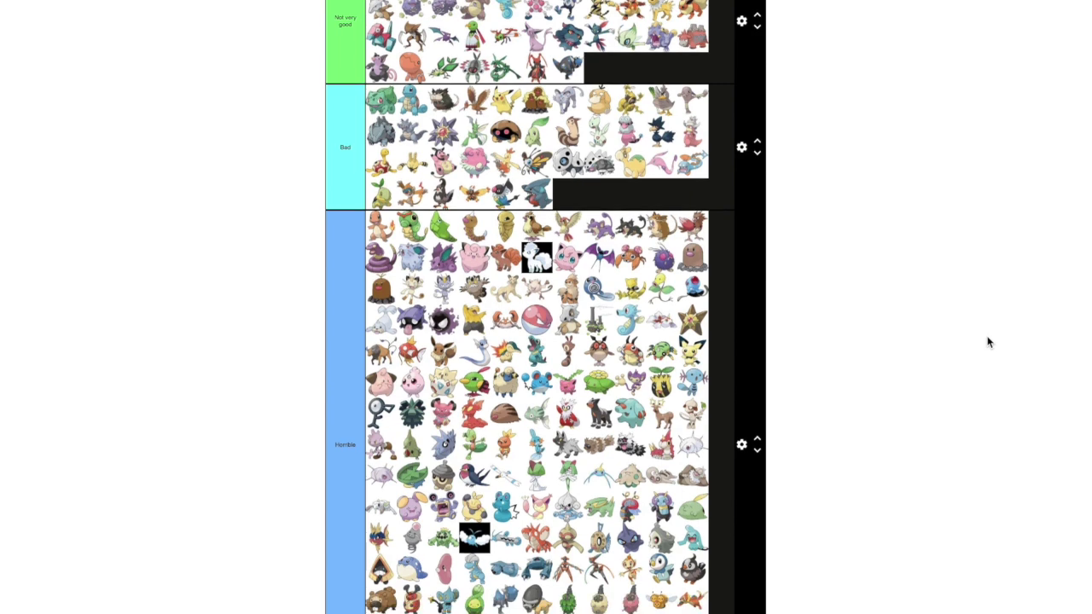
scroll(988, 342, "down", 6)
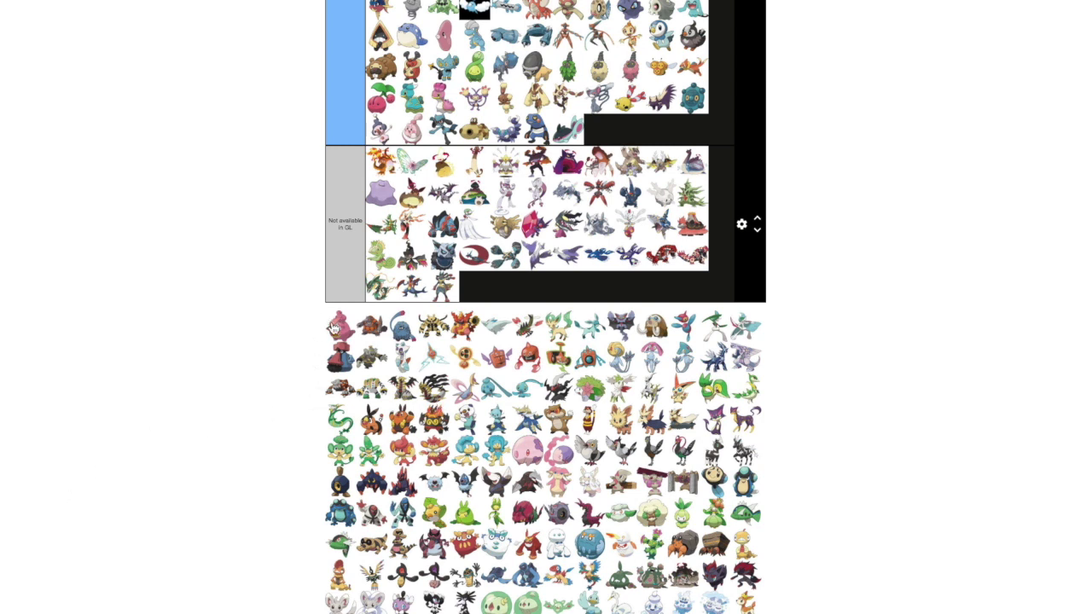
left_click_drag(335, 327, 567, 404)
Drop the pink Pokémon into the Spicy tier
scroll(842, 236, "up", 7)
scroll(843, 231, "up", 6)
scroll(842, 231, "up", 1)
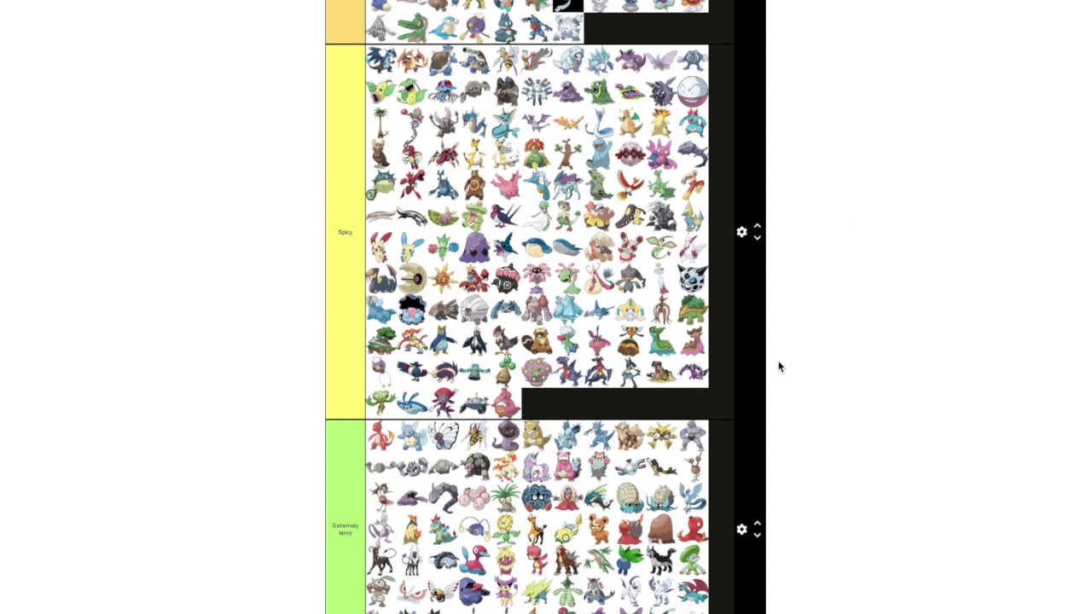
scroll(778, 366, "down", 6)
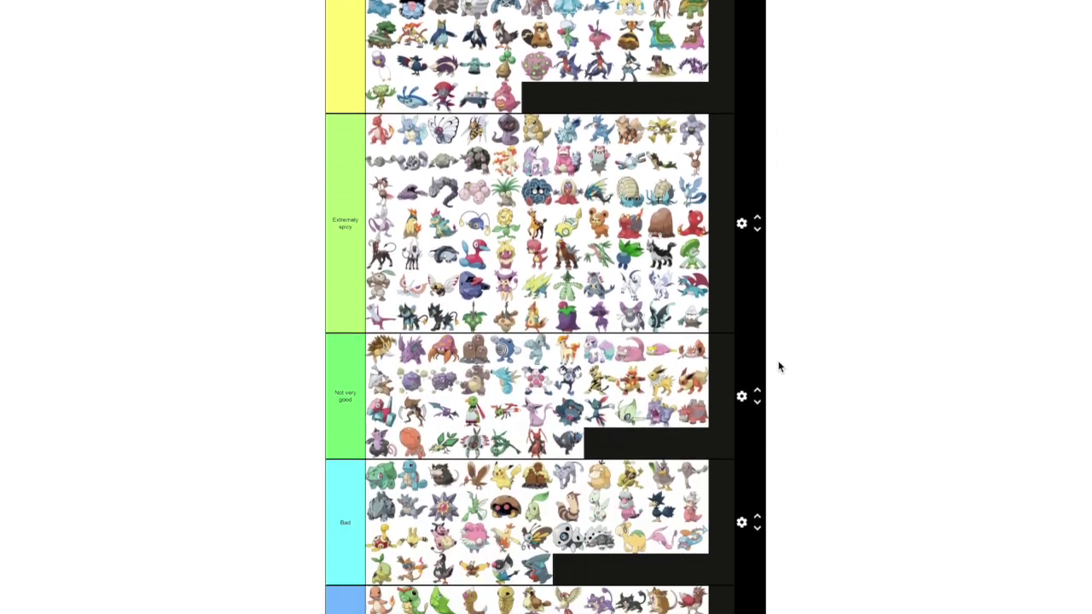
scroll(777, 367, "down", 8)
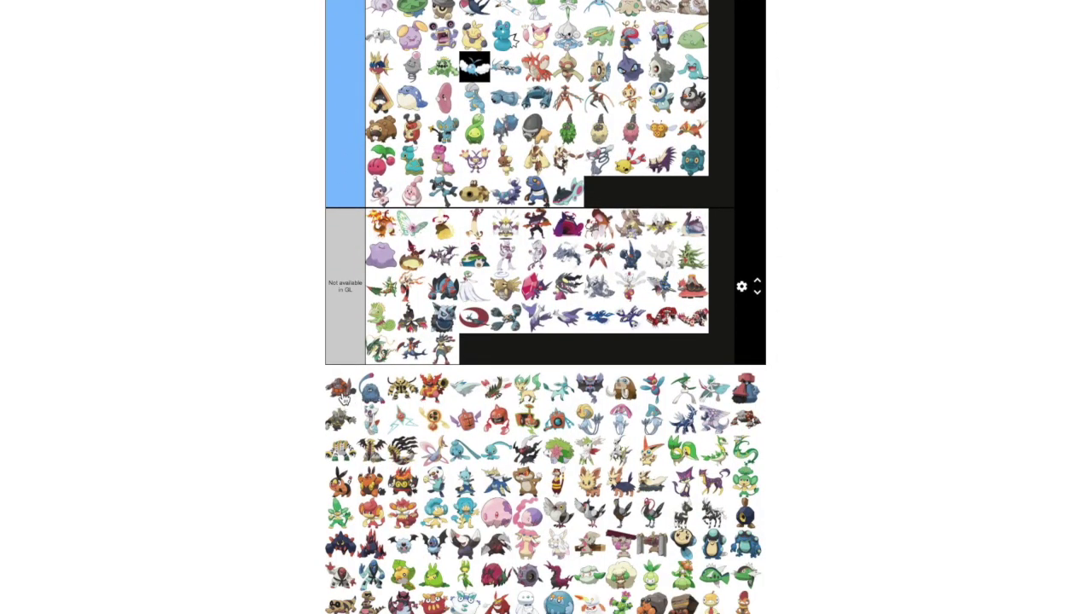
scroll(830, 376, "up", 5)
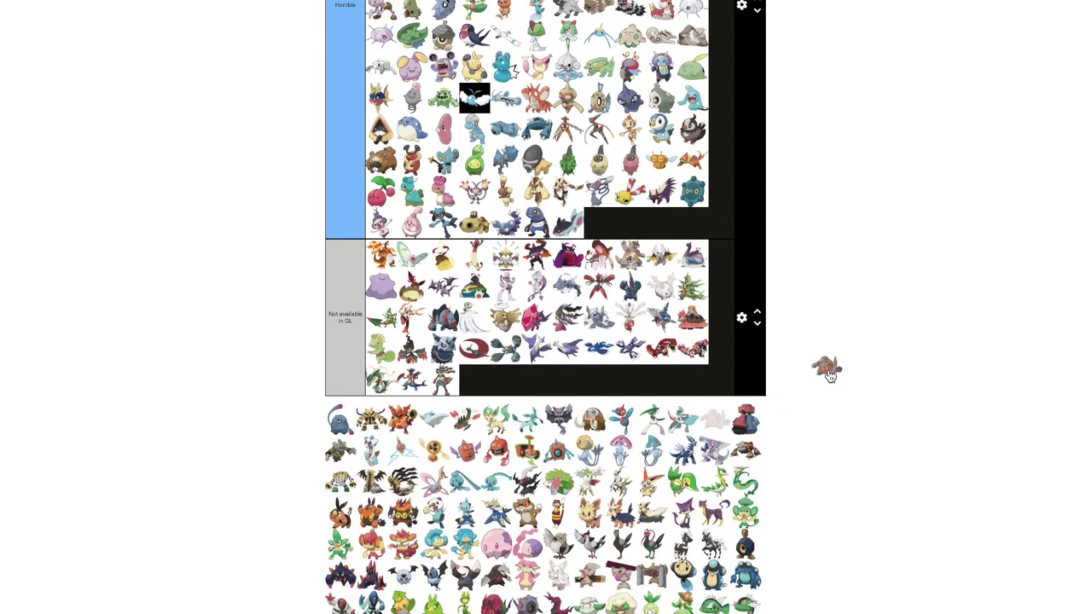
scroll(828, 366, "up", 4)
left_click_drag(830, 376, 647, 260)
Move the next pool Pokémon into the Extremely spicy tier
scroll(594, 261, "up", 2)
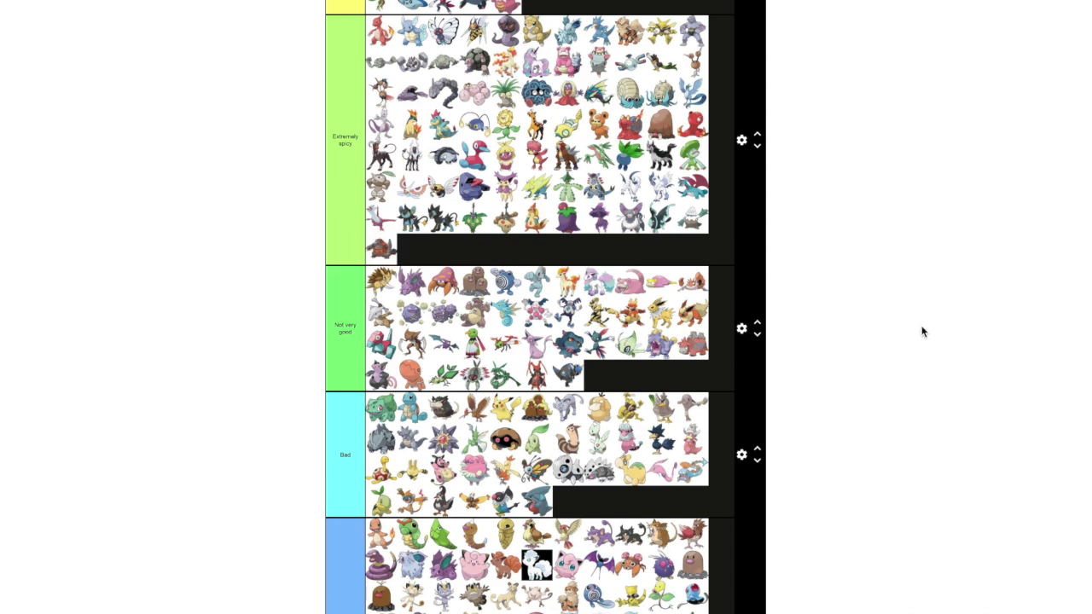
scroll(921, 332, "down", 3)
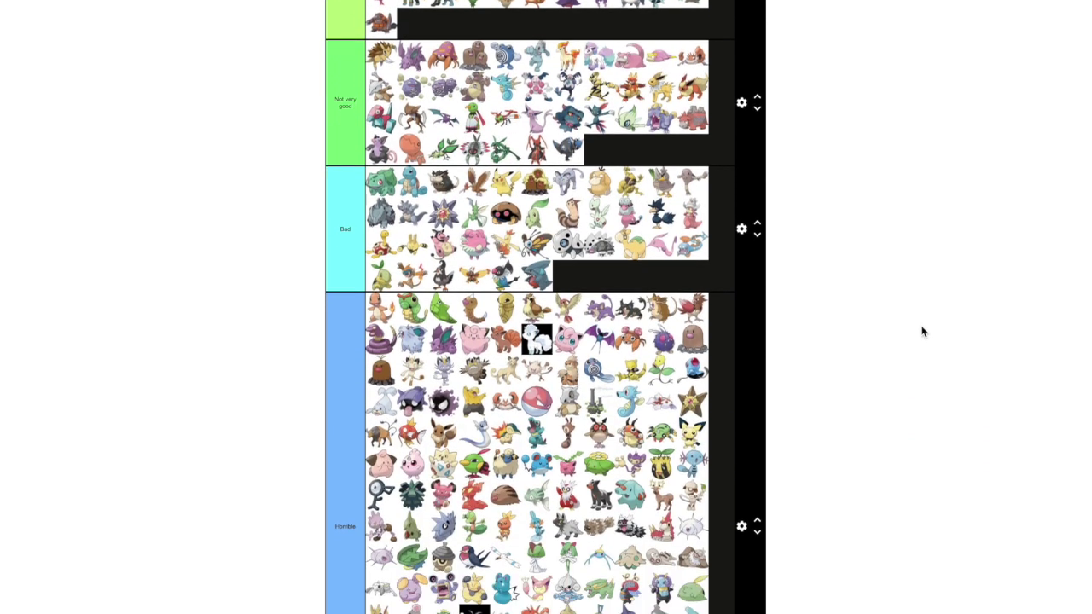
scroll(921, 332, "down", 8)
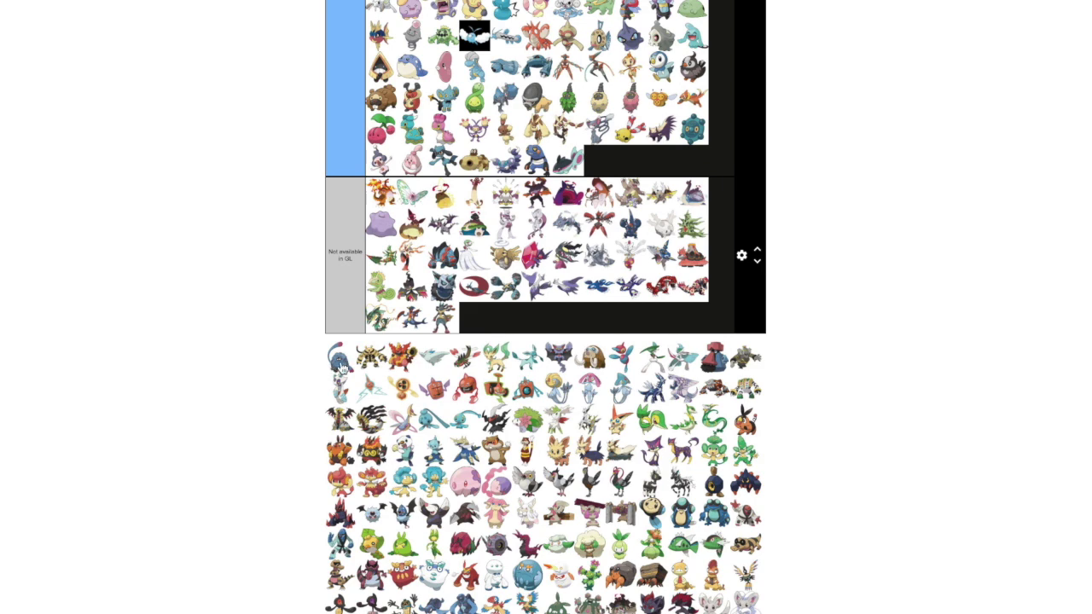
scroll(785, 353, "up", 7)
left_click_drag(779, 364, 632, 243)
Place a blue-grey pool Pokémon at the end of Spicy, after the pink one
scroll(778, 336, "up", 7)
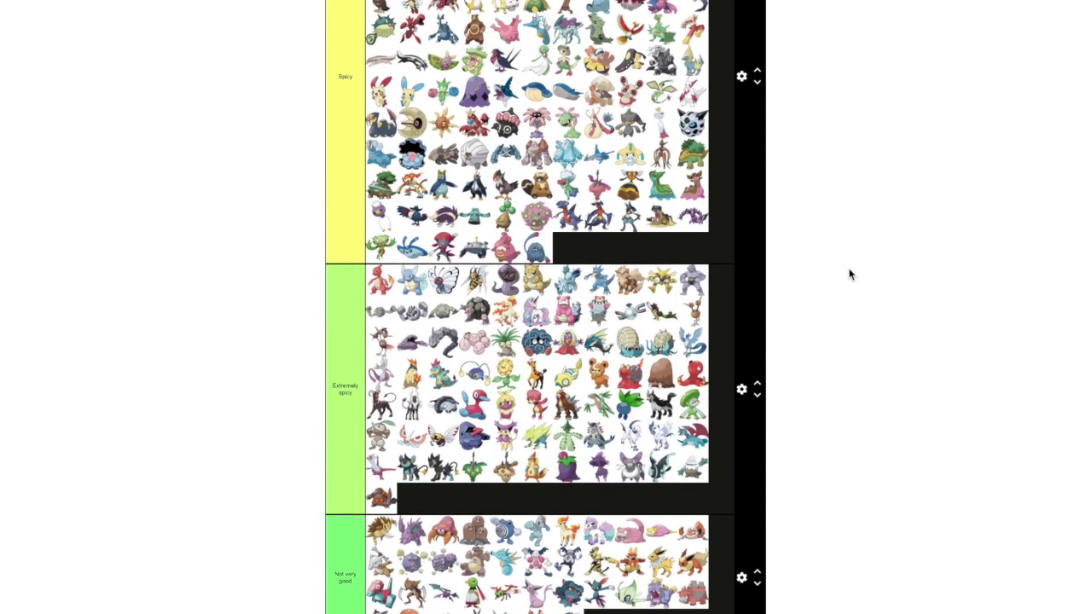
scroll(848, 274, "down", 3)
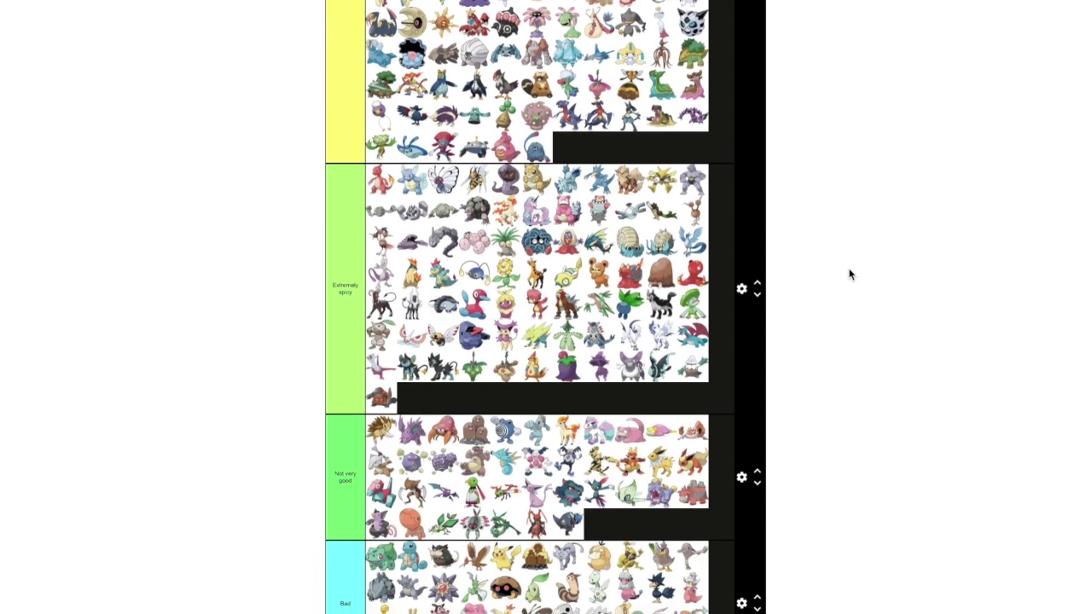
scroll(848, 274, "down", 6)
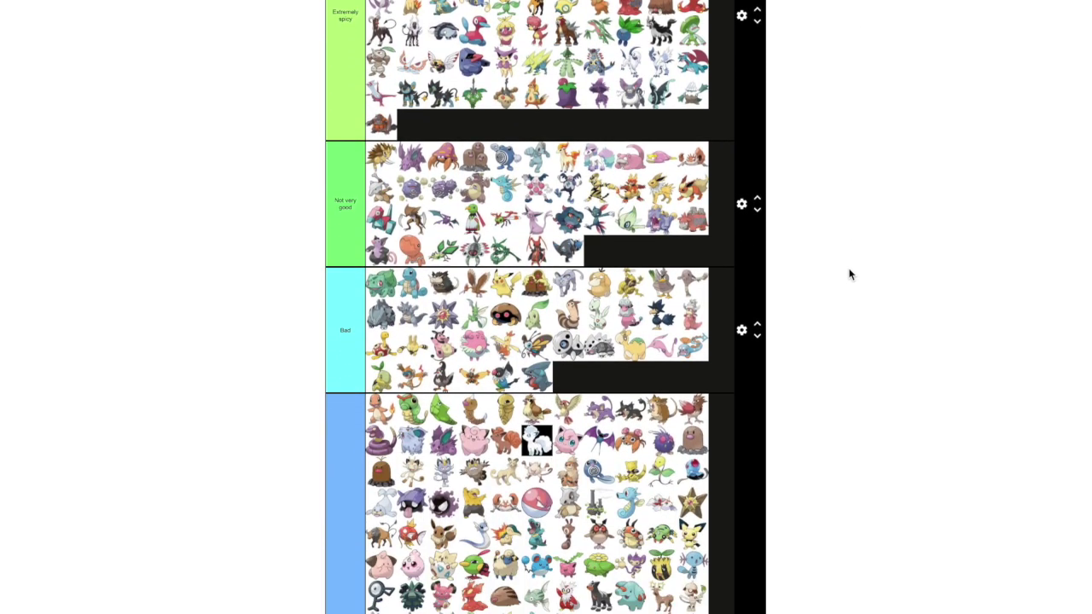
scroll(849, 274, "down", 5)
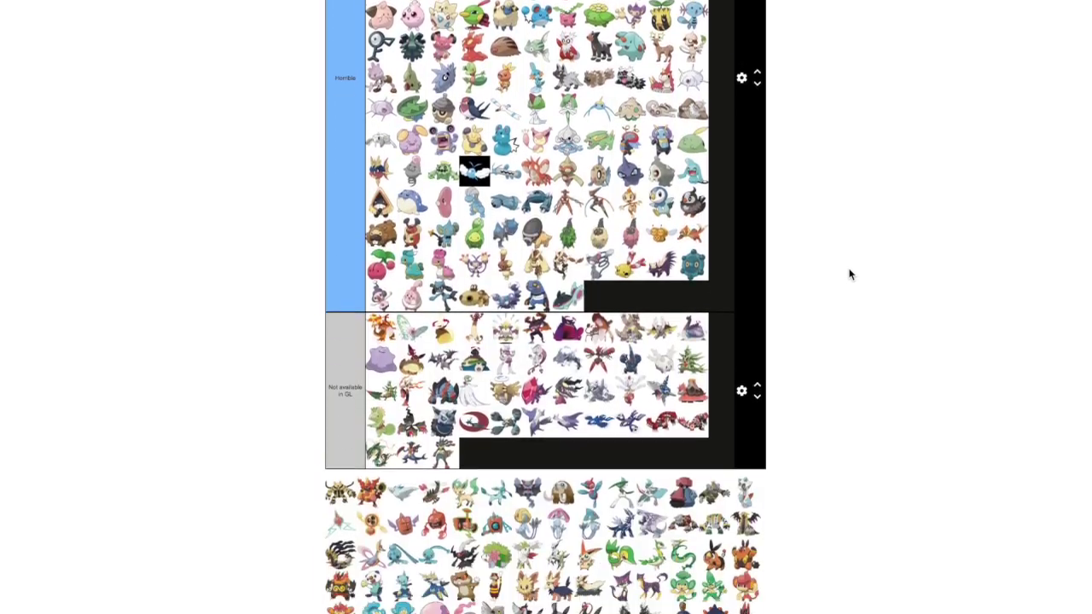
left_click_drag(339, 356, 754, 274)
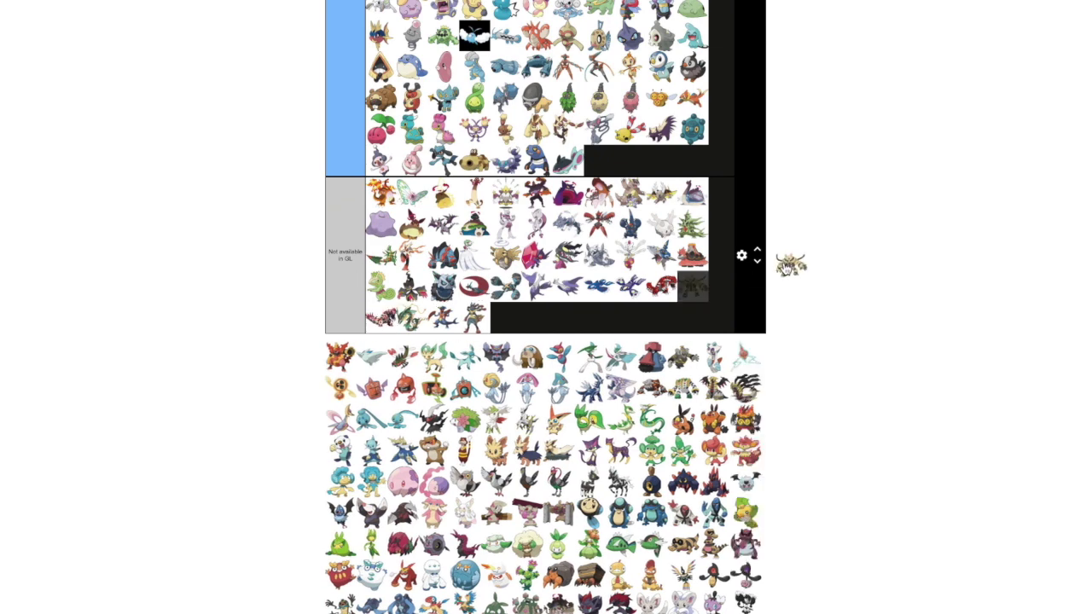
Drop the held pool sprite at the end of the Kinda meta tier's fourth row
scroll(790, 266, "up", 6)
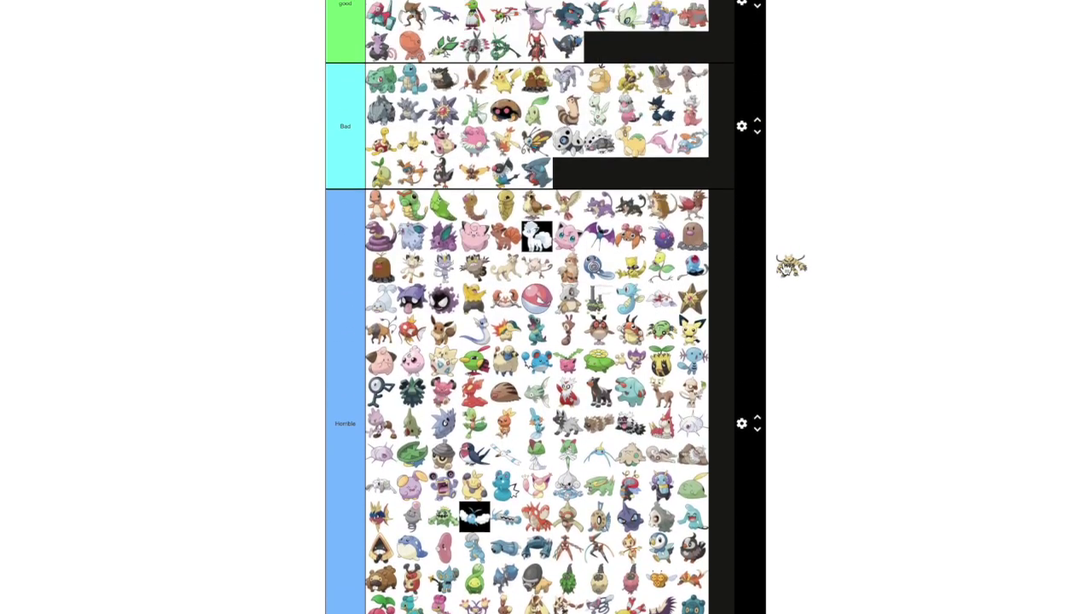
scroll(790, 265, "up", 9)
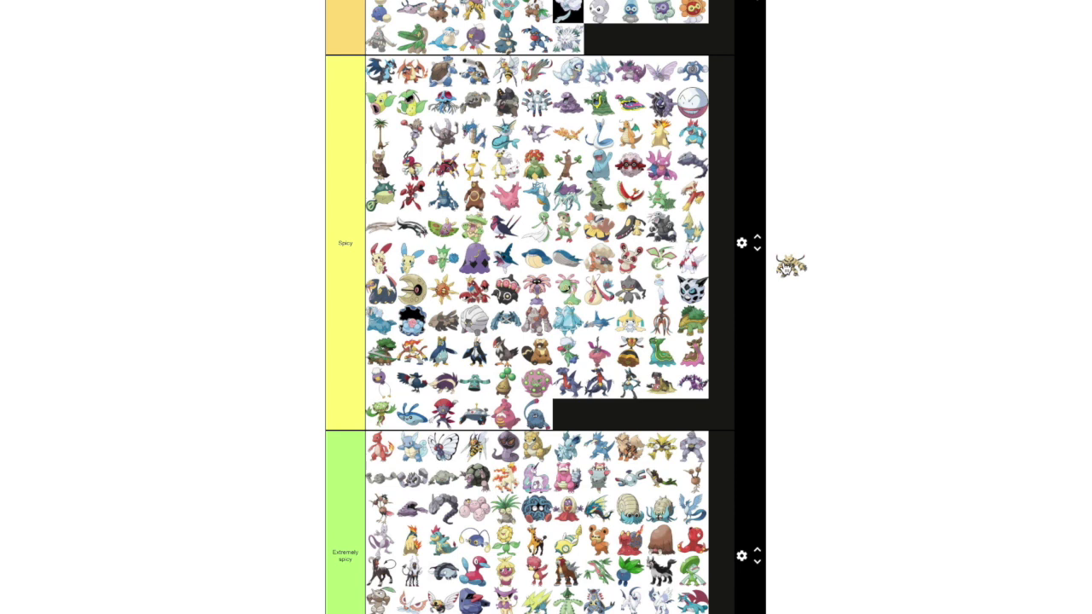
scroll(789, 266, "up", 3)
left_click_drag(790, 265, 668, 256)
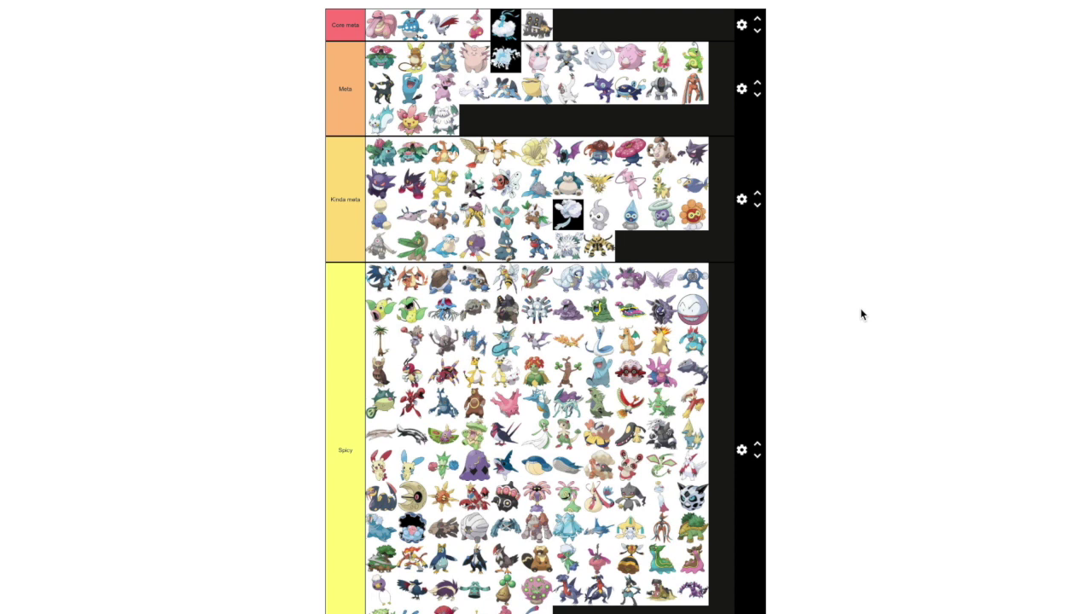
scroll(860, 313, "down", 1)
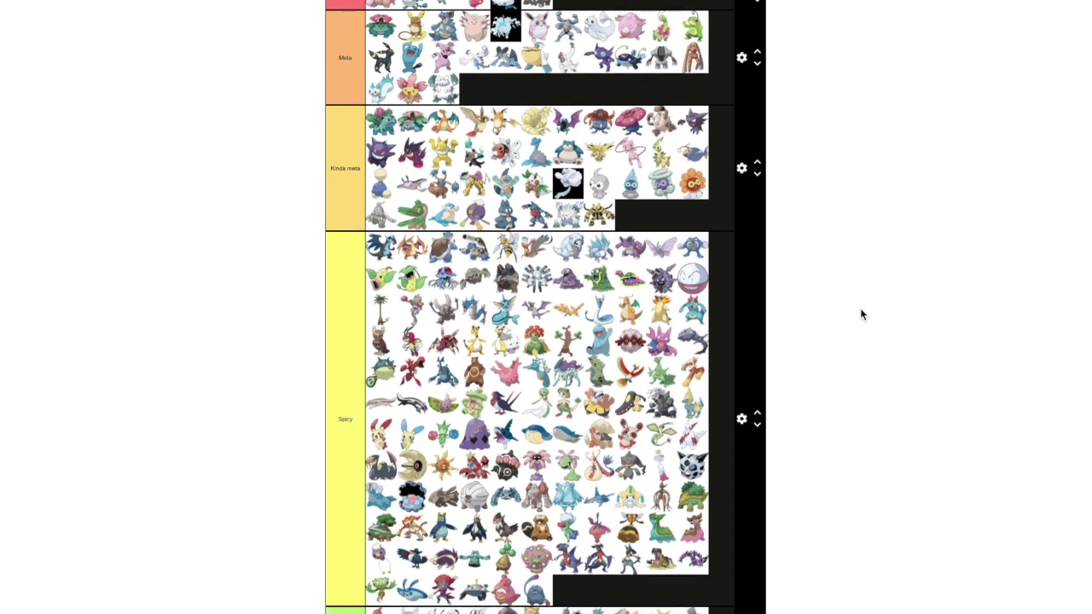
scroll(860, 314, "down", 2)
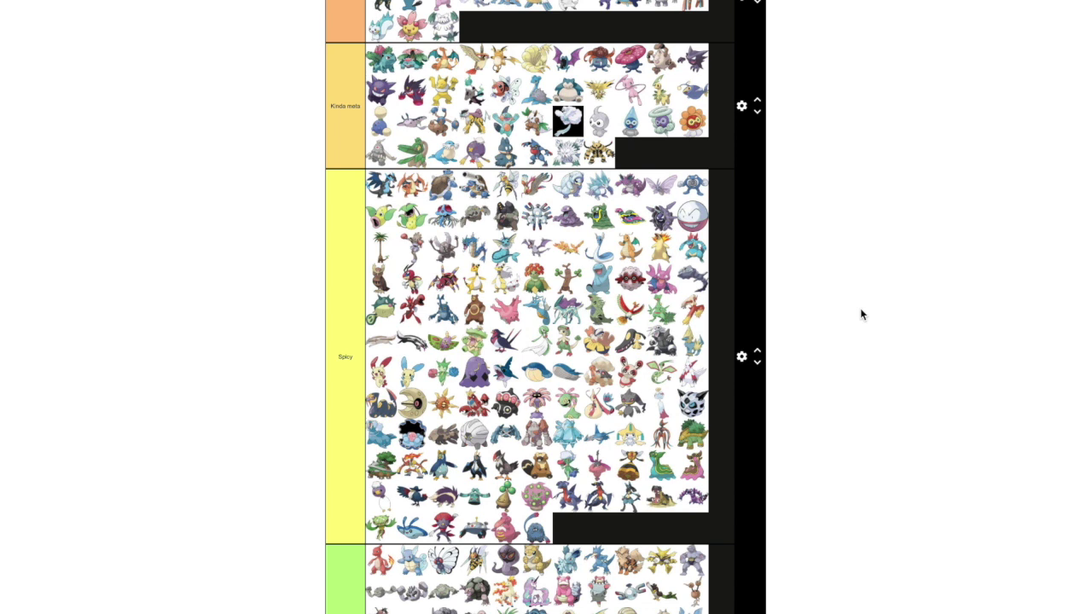
scroll(859, 314, "down", 10)
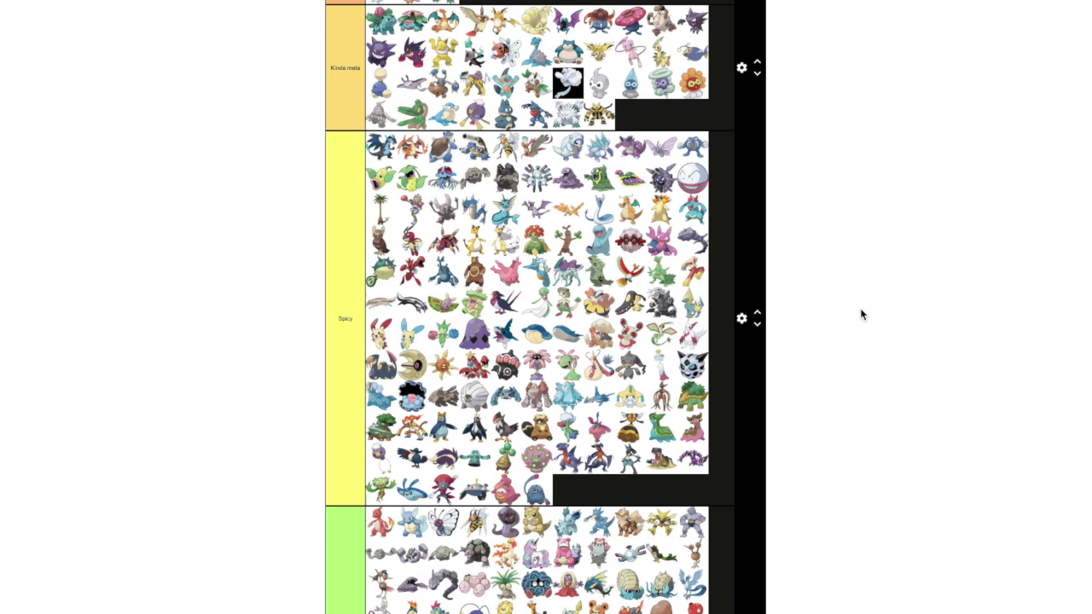
scroll(861, 310, "down", 20)
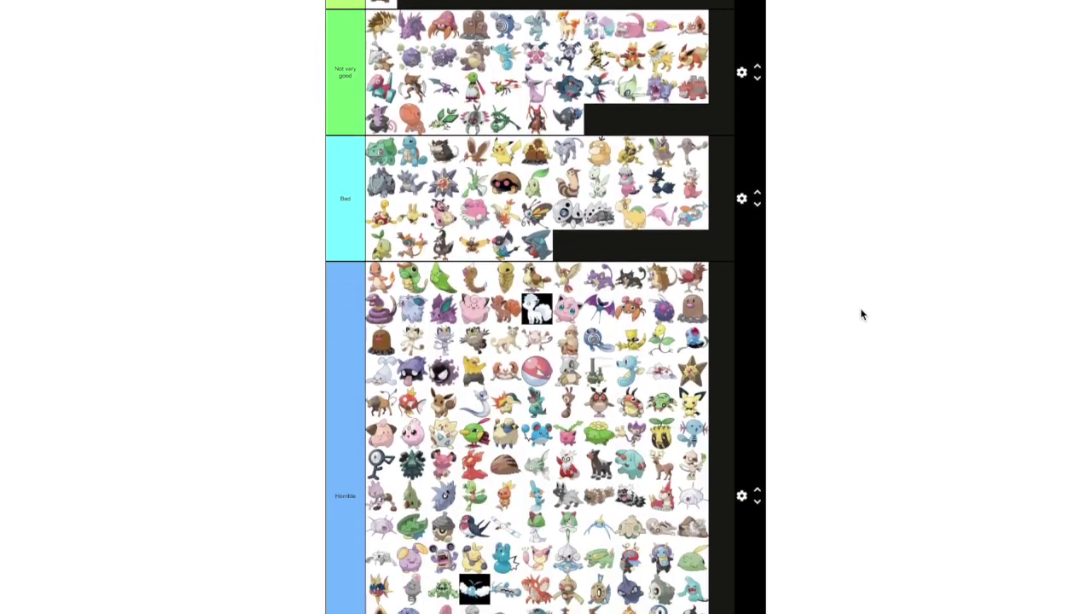
scroll(860, 314, "down", 4)
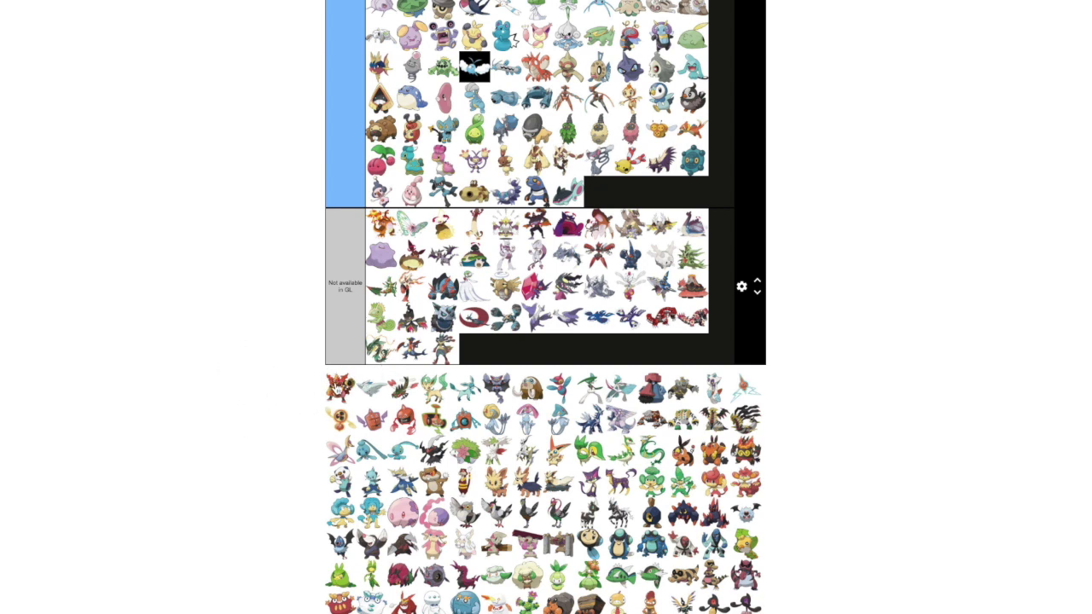
Place the first pool Pokémon at the end of the Not very good tier
left_click_drag(337, 394, 651, 571)
scroll(930, 358, "up", 6)
scroll(831, 350, "up", 3)
scroll(649, 352, "up", 1)
scroll(661, 351, "up", 2)
scroll(639, 227, "up", 2)
scroll(639, 381, "up", 1)
scroll(646, 477, "down", 3)
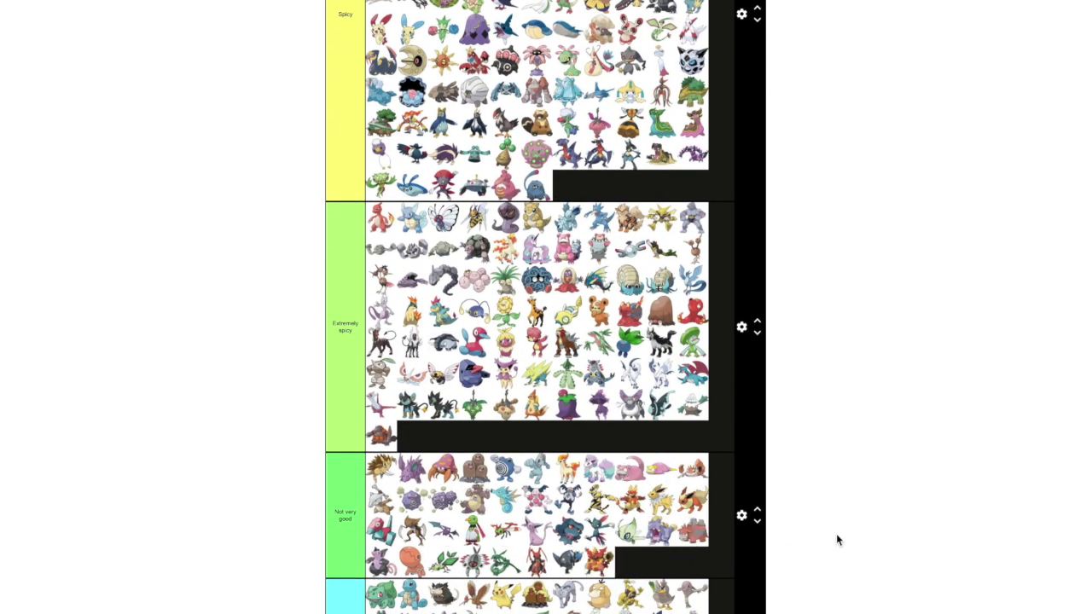
scroll(836, 533, "down", 4)
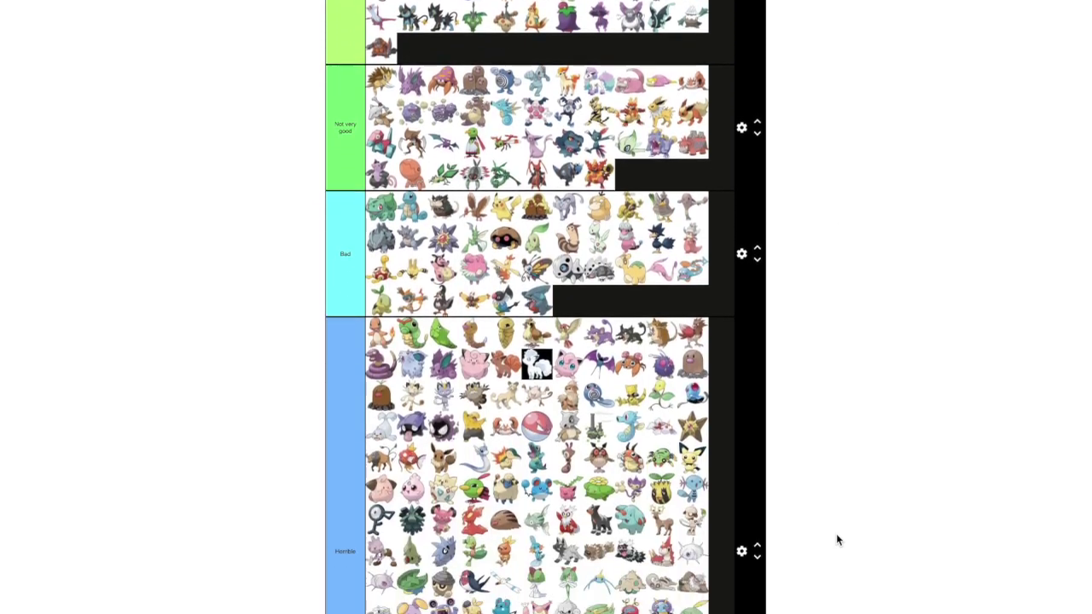
scroll(837, 539, "down", 6)
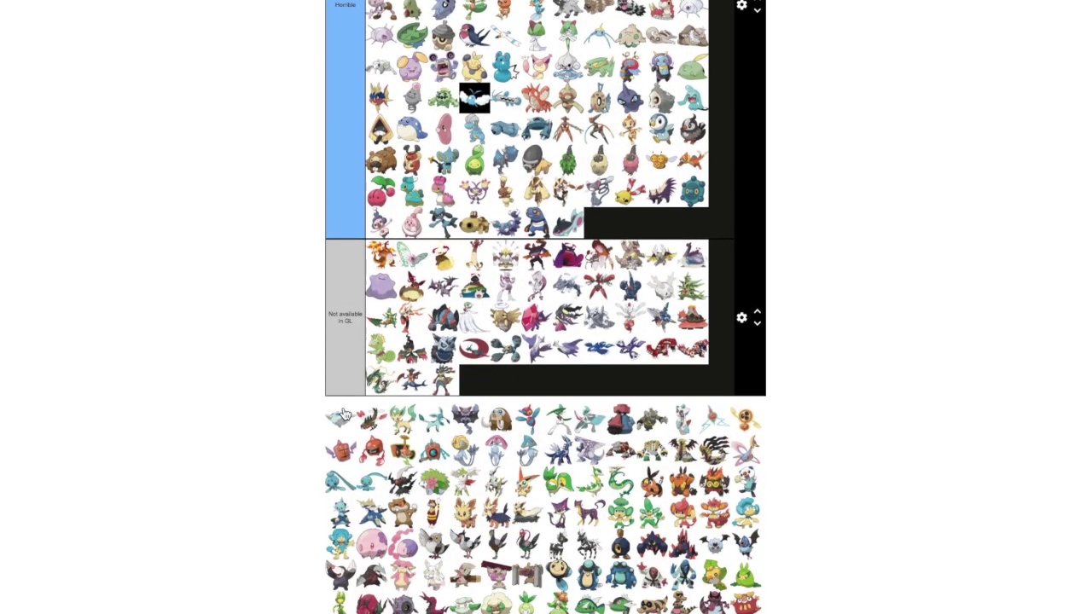
Add the next pool Pokémon to the end of the Spicy tier
left_click_drag(343, 415, 652, 356)
scroll(822, 343, "up", 2)
scroll(823, 345, "up", 8)
scroll(763, 352, "up", 2)
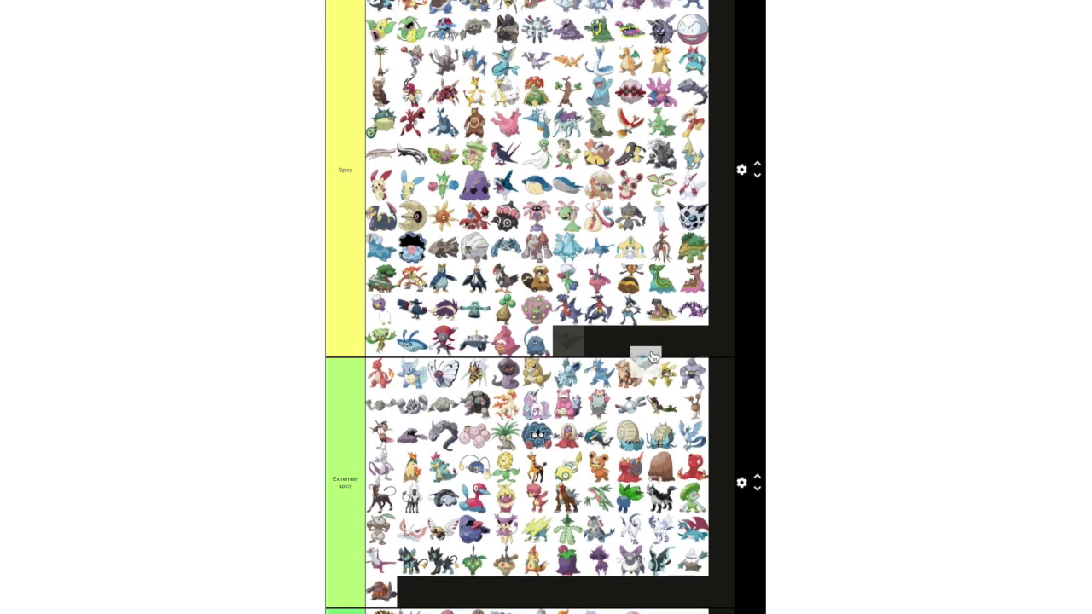
scroll(876, 349, "down", 6)
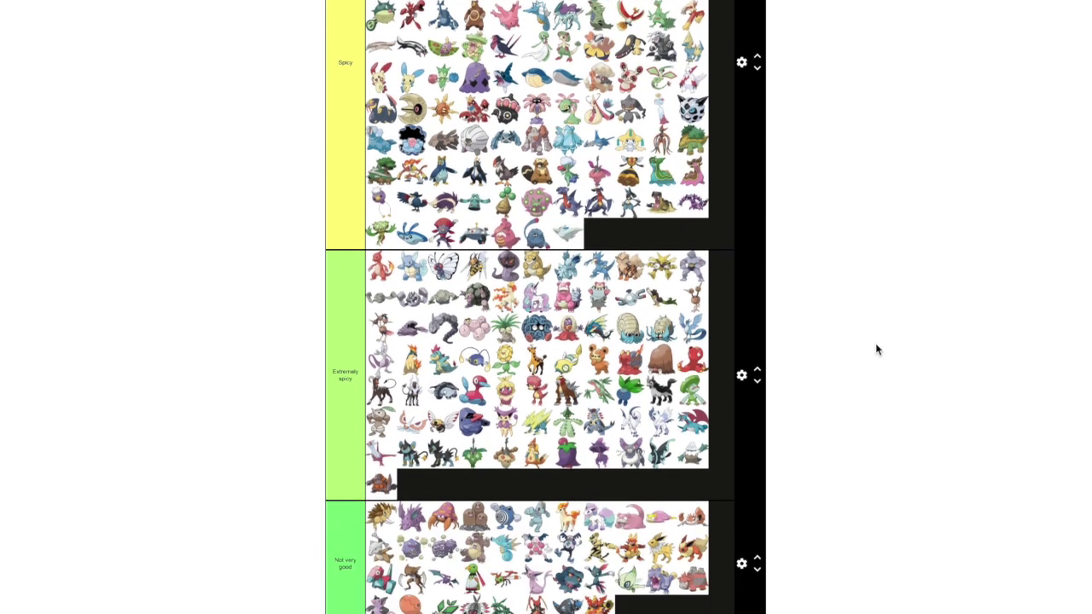
scroll(875, 349, "down", 8)
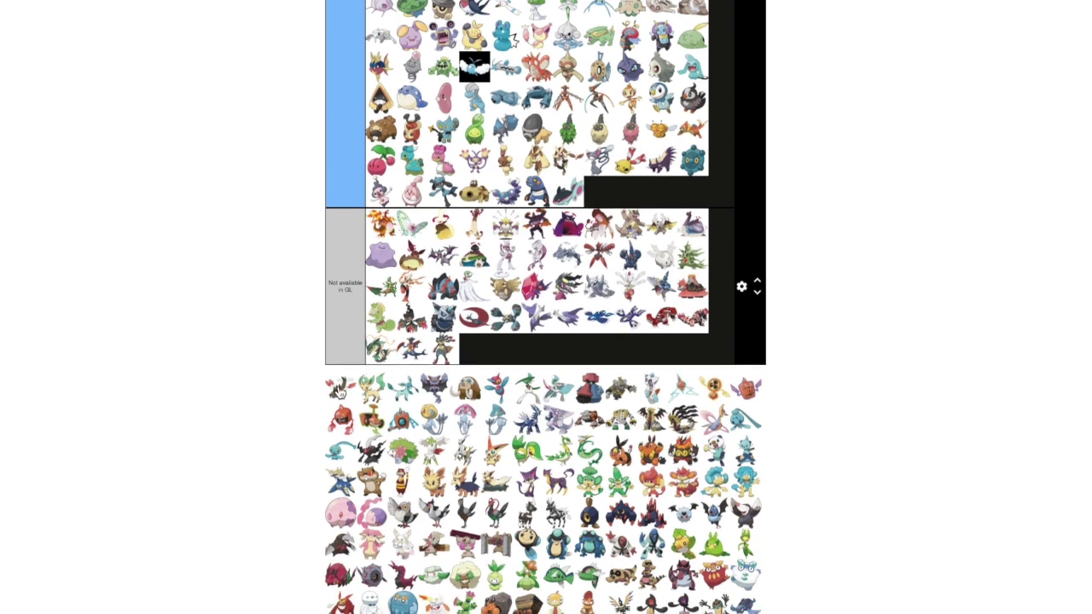
Drop one more pool Pokémon at the end of Extremely spicy
left_click_drag(338, 389, 478, 461)
scroll(845, 316, "up", 7)
scroll(683, 283, "up", 5)
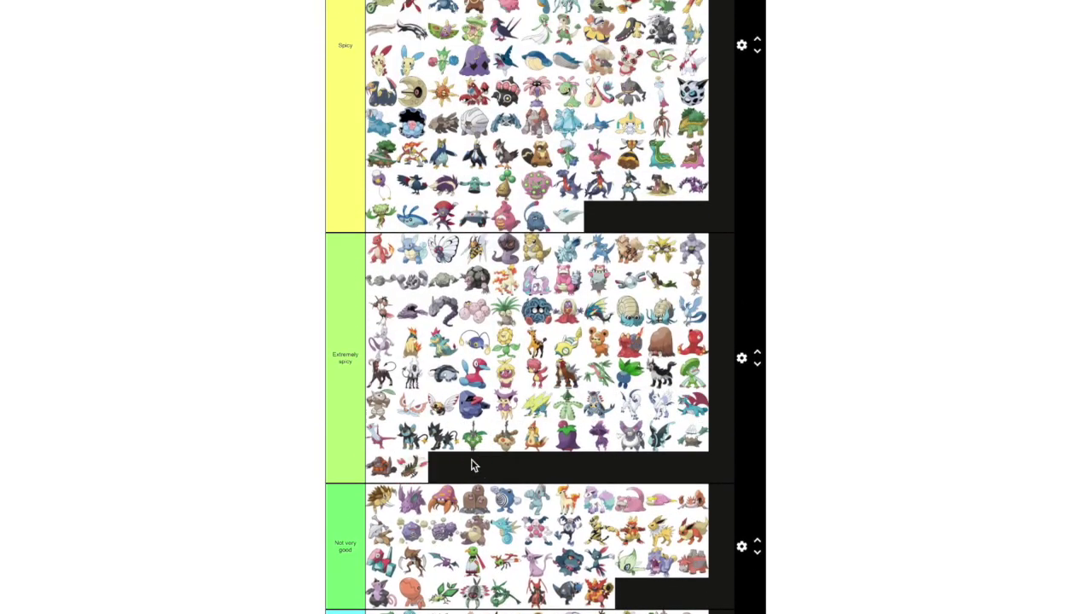
scroll(870, 410, "down", 3)
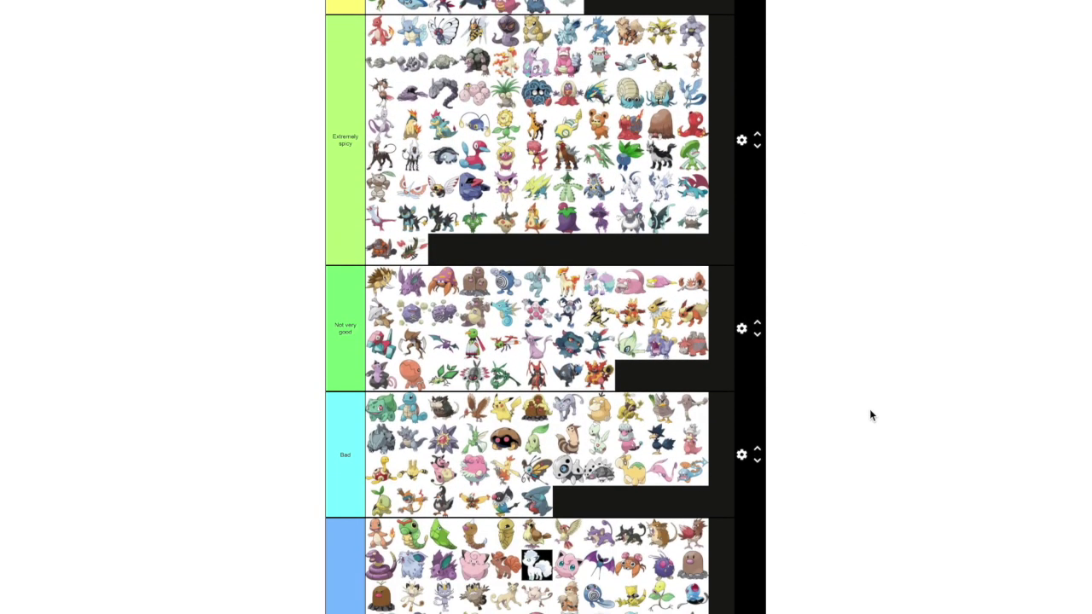
Drag Leafeon from the pool to the end of the Spicy tier
scroll(870, 408, "down", 5)
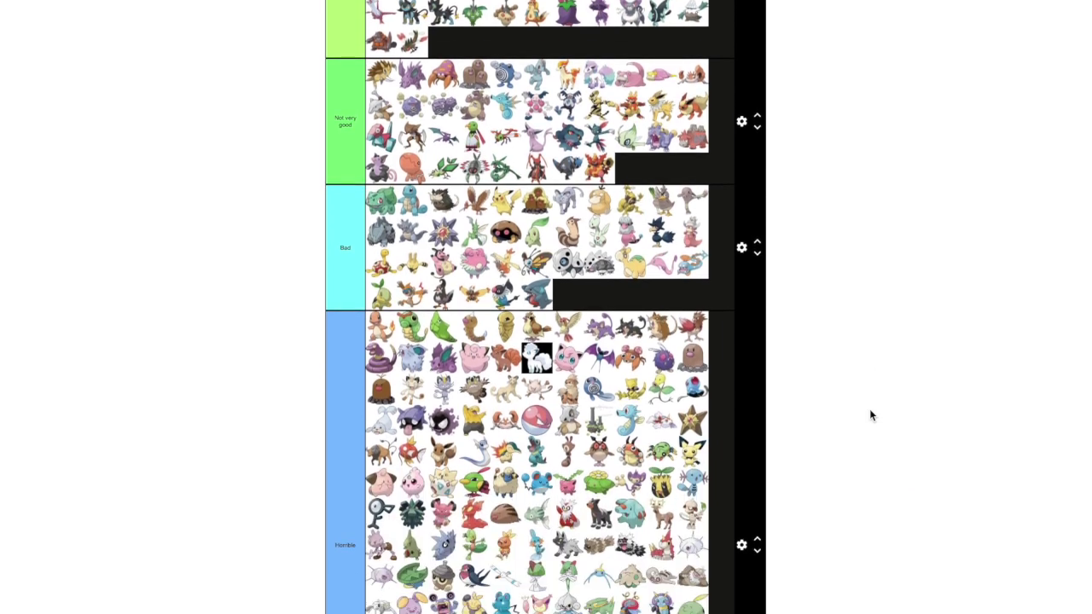
scroll(793, 390, "down", 5)
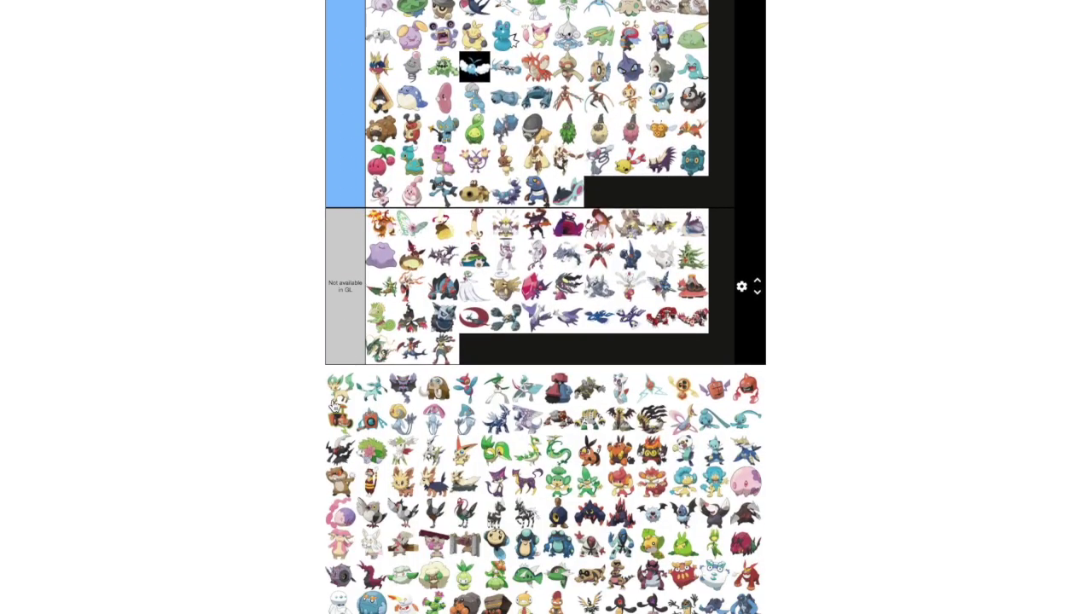
left_click_drag(334, 386, 629, 344)
scroll(797, 383, "up", 4)
scroll(797, 381, "up", 9)
scroll(797, 381, "up", 1)
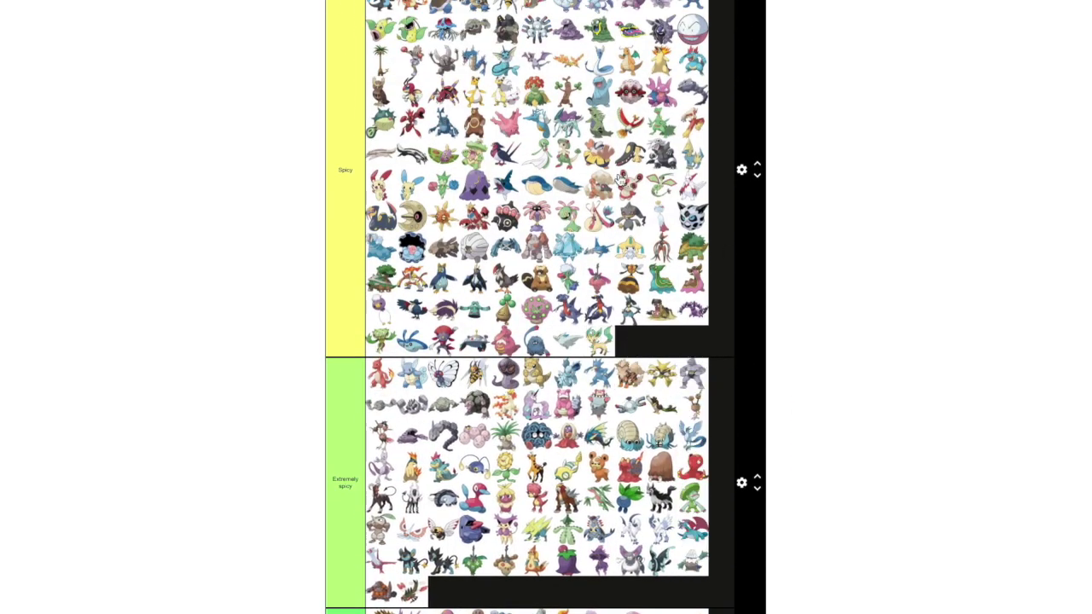
scroll(907, 181, "down", 1)
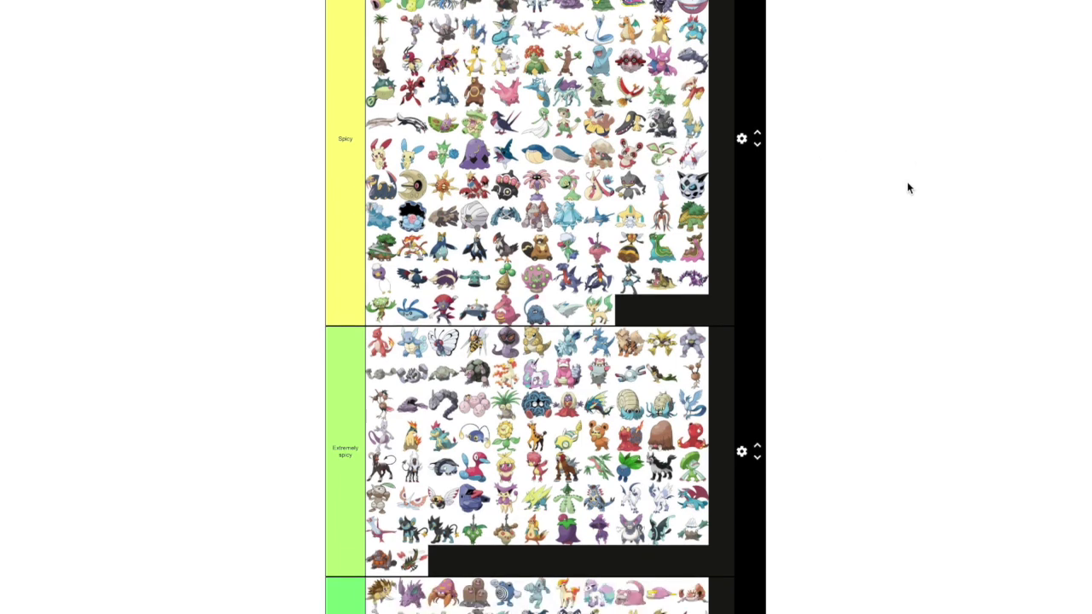
scroll(906, 187, "down", 3)
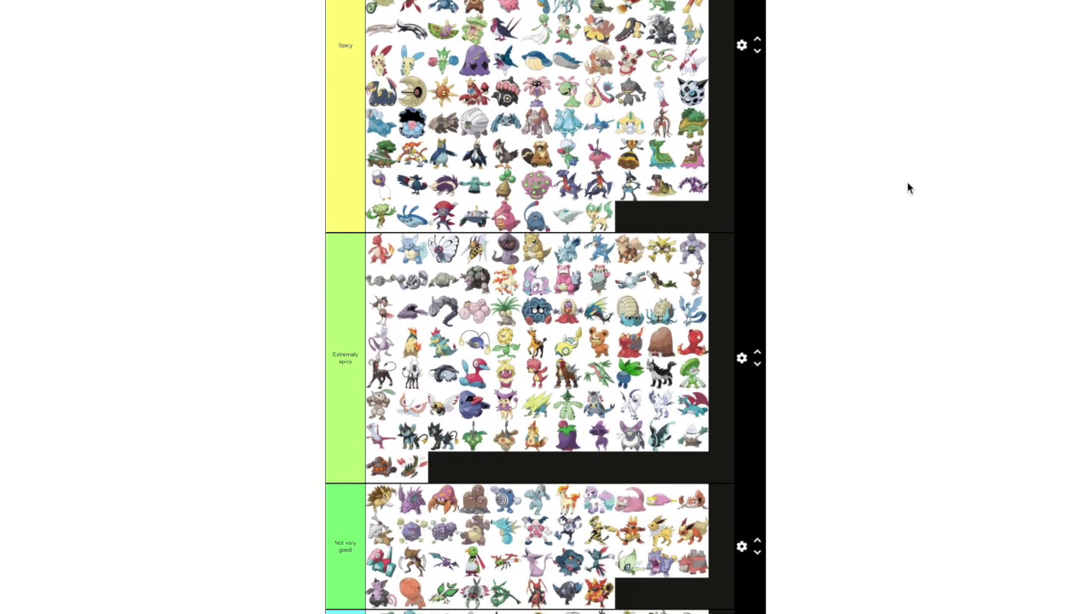
scroll(907, 188, "down", 8)
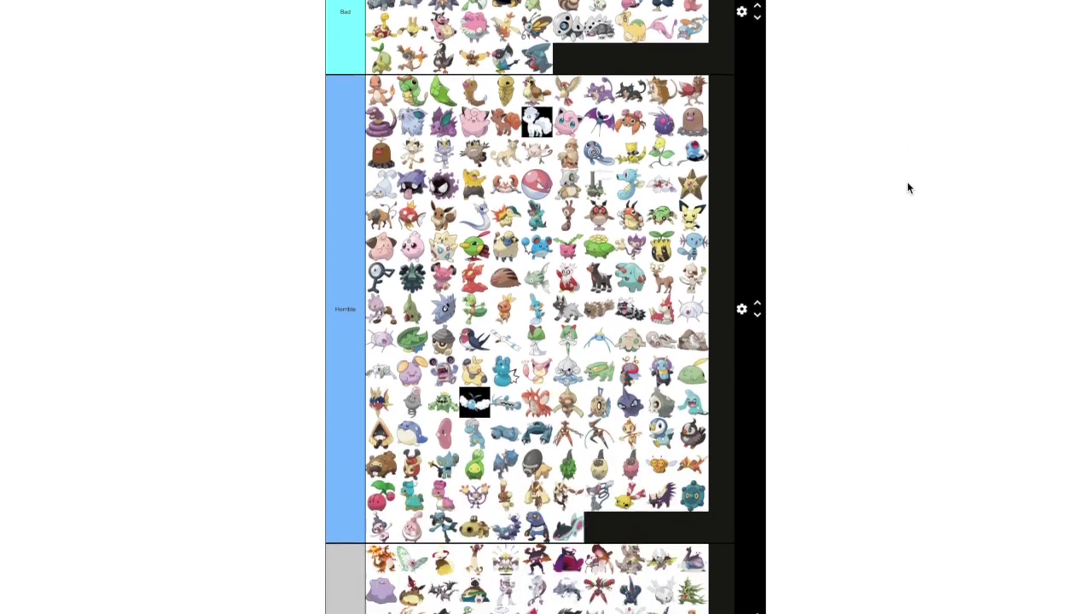
scroll(906, 188, "down", 4)
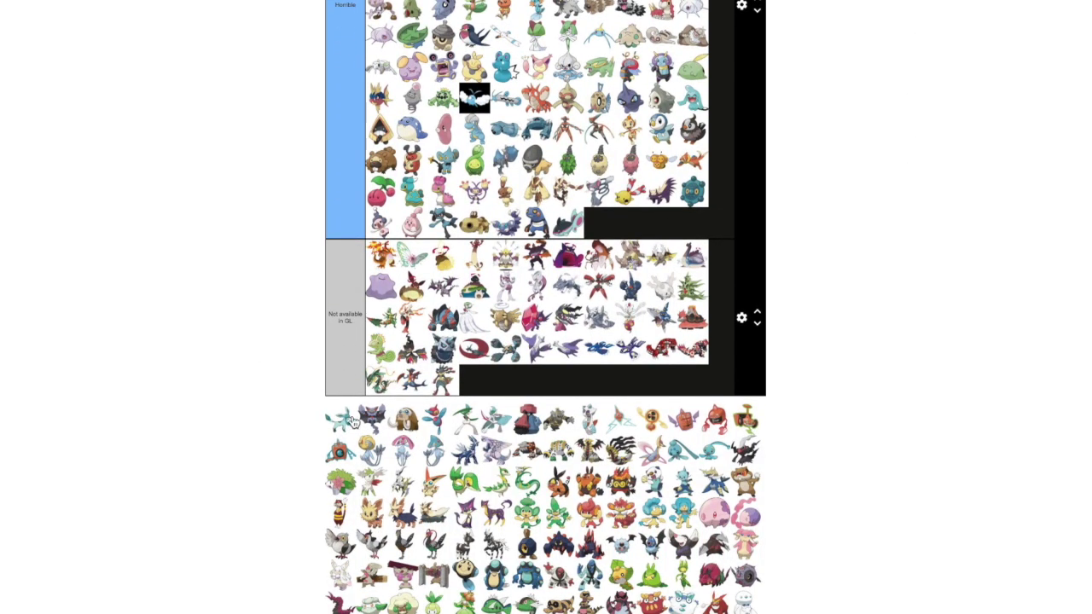
Put the next pool sprite in Not very good and another at the end of Spicy
left_click_drag(345, 418, 706, 468)
scroll(870, 365, "up", 1)
scroll(875, 365, "up", 9)
scroll(868, 361, "up", 1)
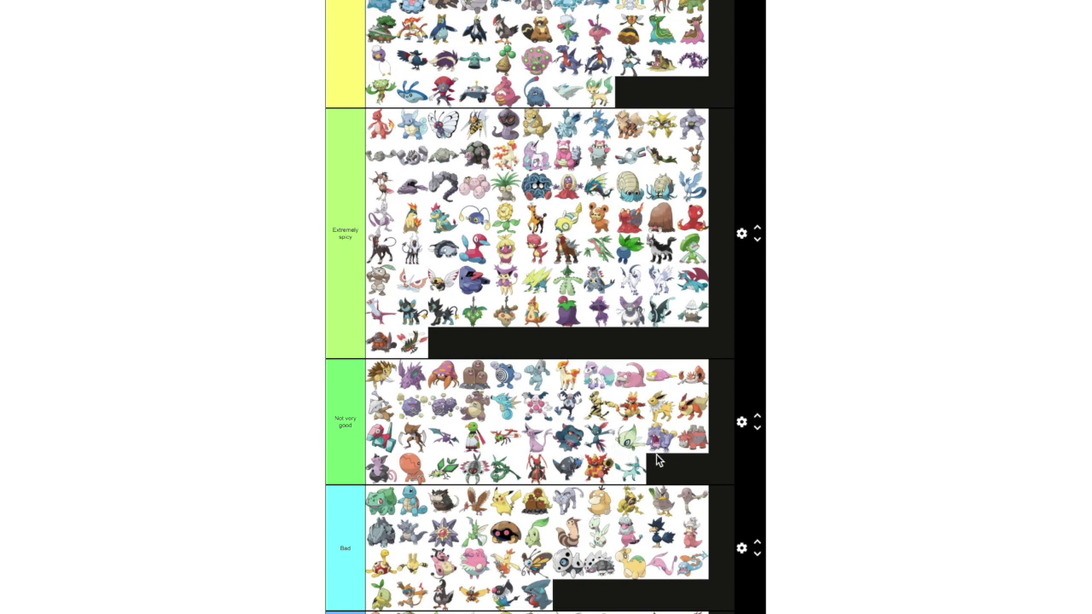
scroll(820, 437, "down", 1)
scroll(820, 439, "down", 4)
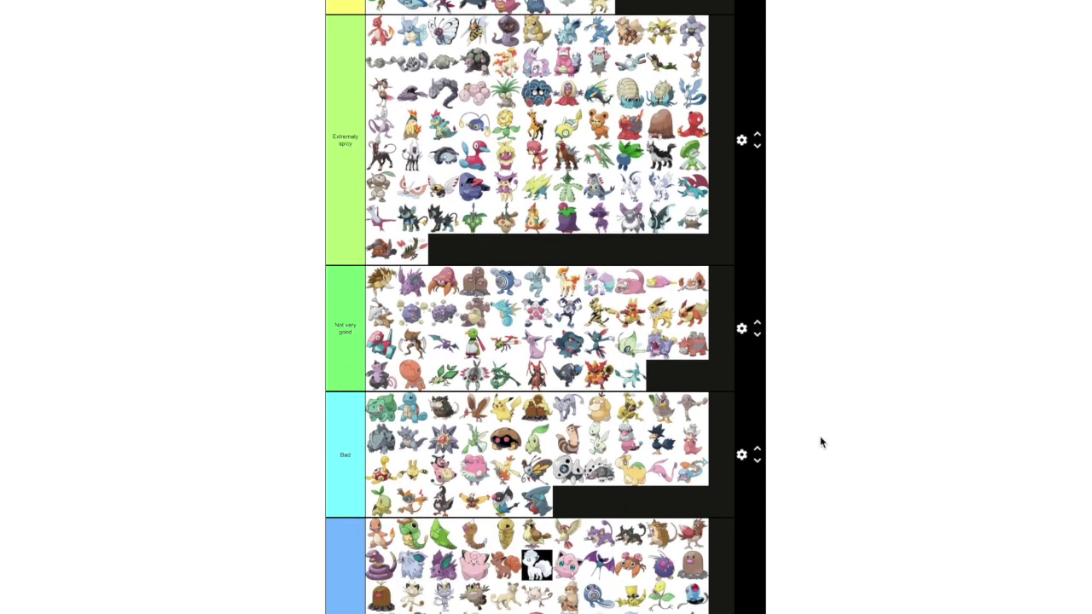
scroll(819, 442, "down", 1)
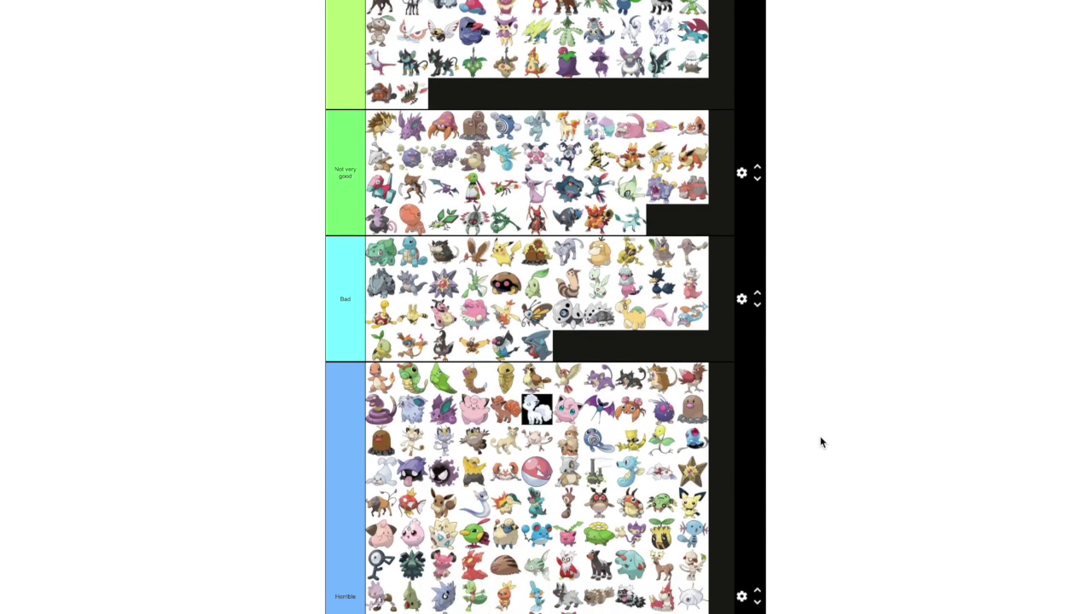
scroll(819, 442, "down", 2)
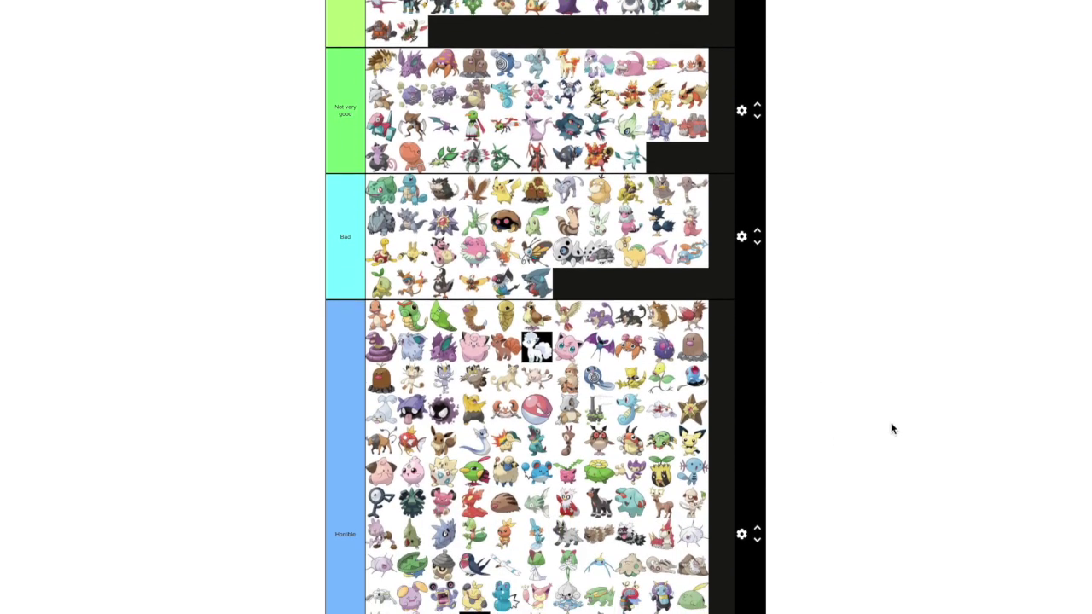
scroll(891, 426, "down", 1)
scroll(891, 427, "down", 2)
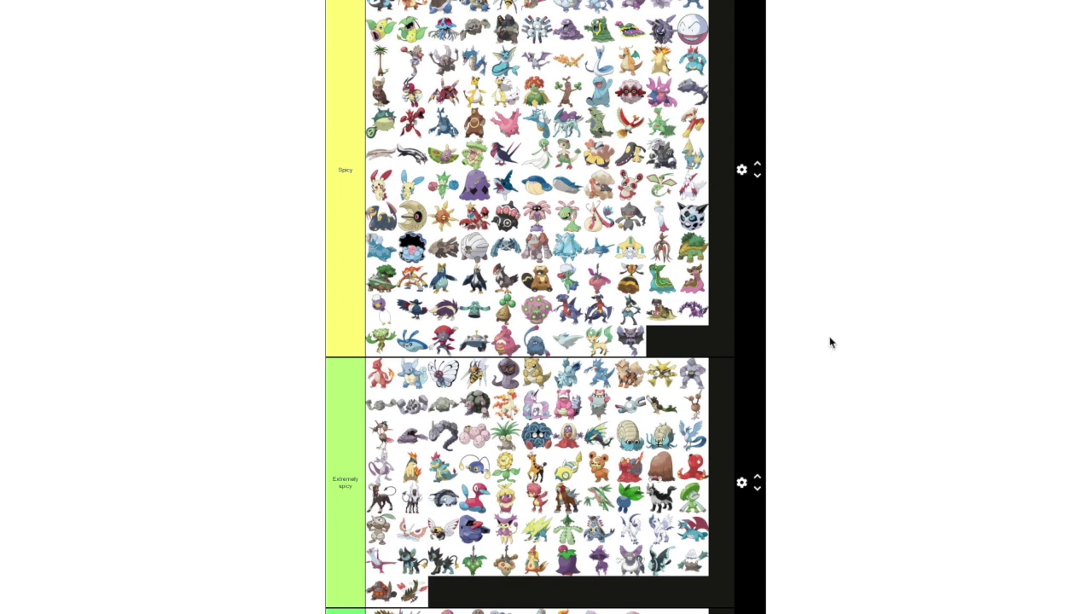
scroll(831, 343, "down", 4)
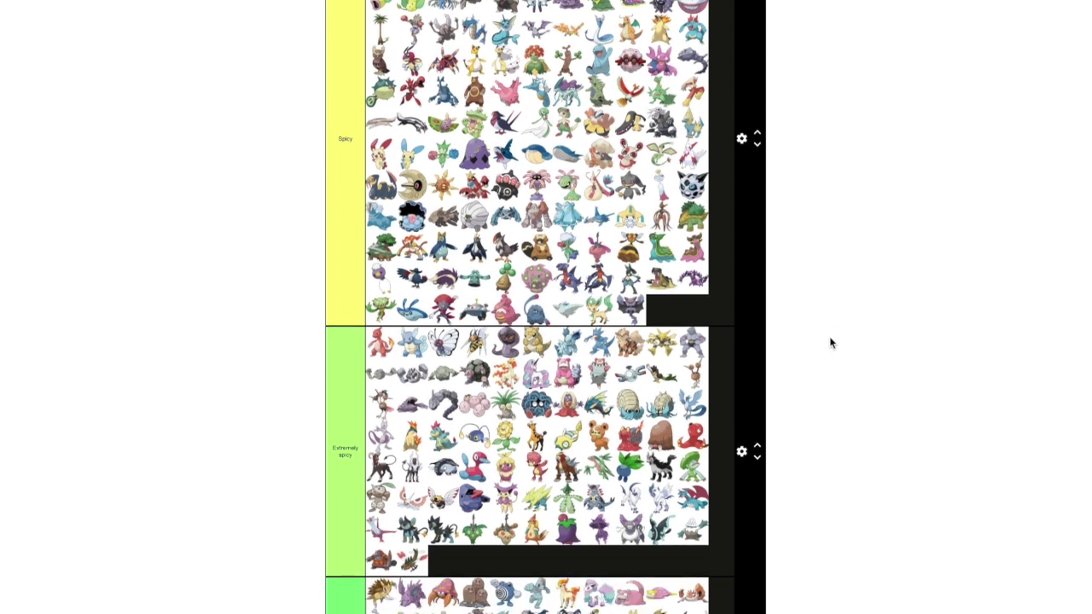
scroll(832, 343, "down", 9)
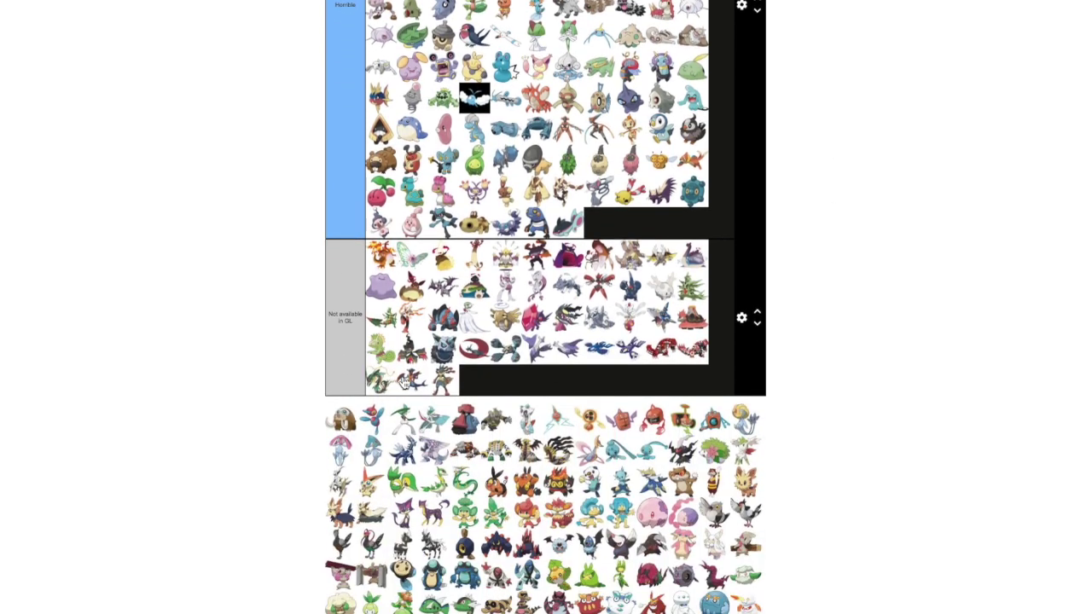
Drag the first unranked Pokémon briefly into the Extremely spicy tier
left_click_drag(335, 418, 611, 391)
scroll(825, 427, "up", 7)
scroll(825, 426, "up", 3)
scroll(828, 426, "up", 1)
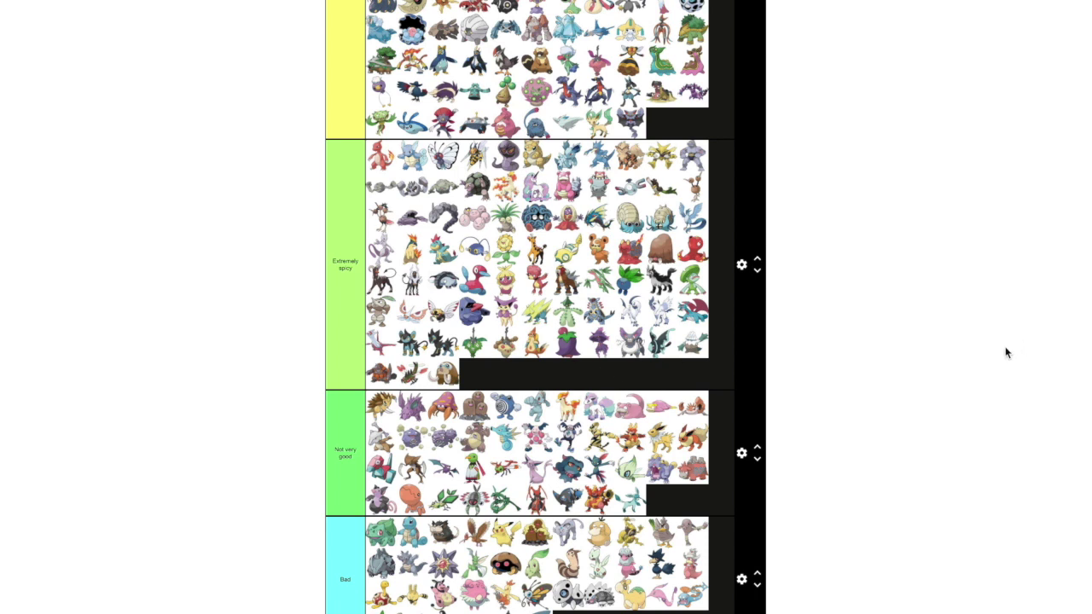
scroll(1006, 352, "down", 6)
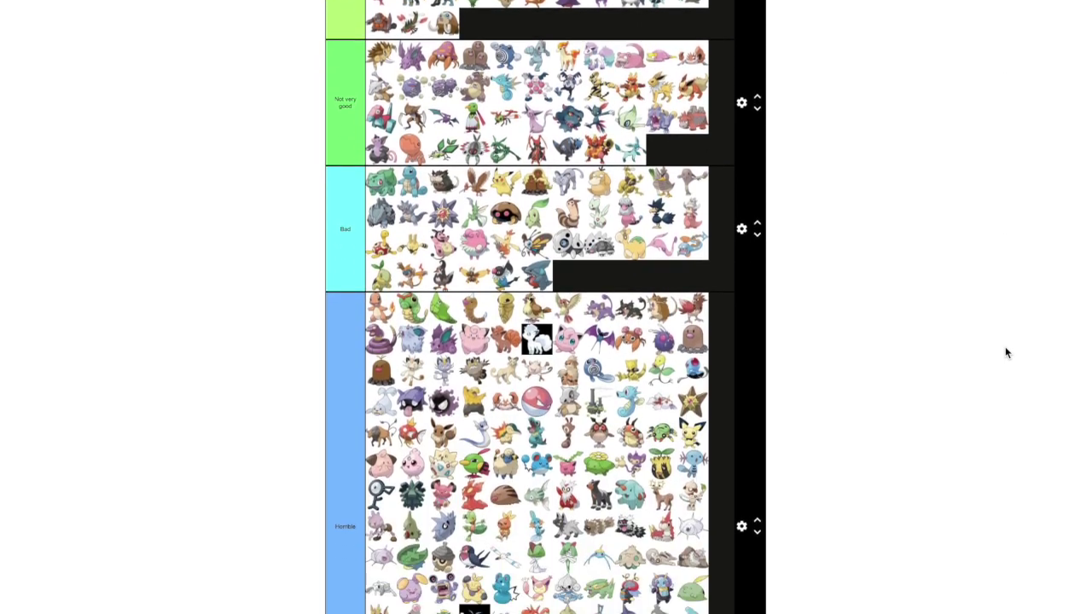
scroll(1005, 352, "down", 4)
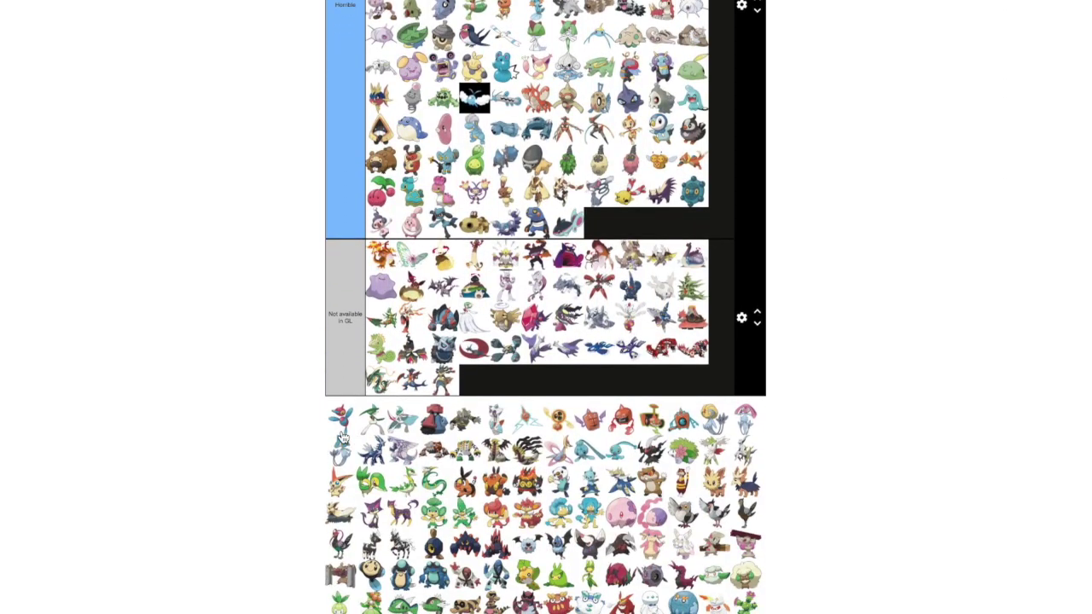
Move that Pokémon to the end of the Spicy tier, opening a new last row
left_click_drag(427, 418, 687, 194)
scroll(940, 389, "up", 3)
scroll(940, 390, "up", 6)
scroll(592, 258, "up", 2)
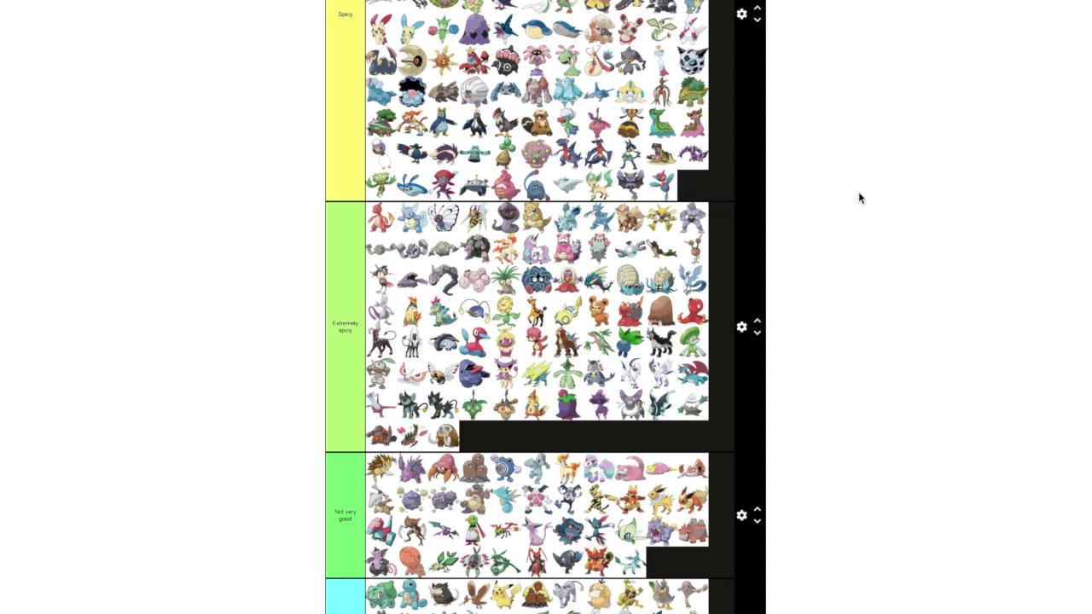
scroll(858, 198, "up", 1)
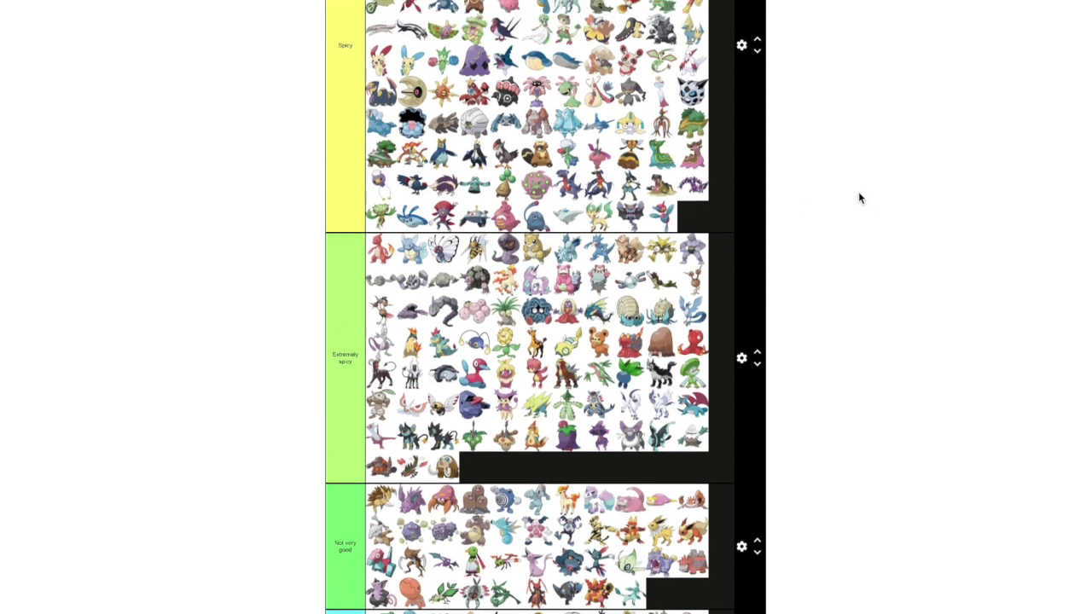
scroll(858, 198, "down", 4)
scroll(858, 197, "down", 8)
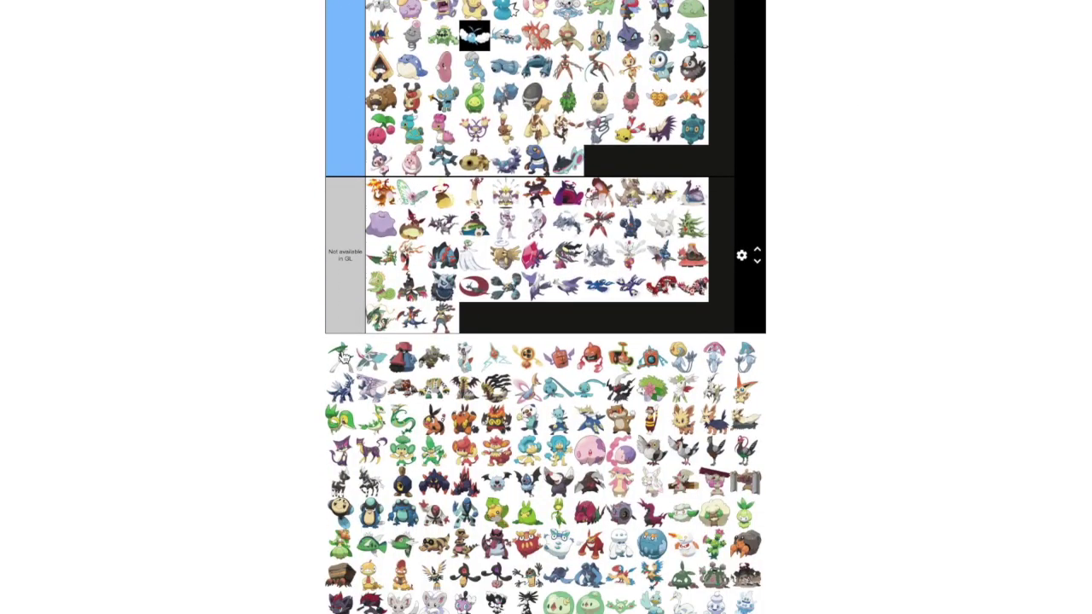
scroll(796, 329, "up", 4)
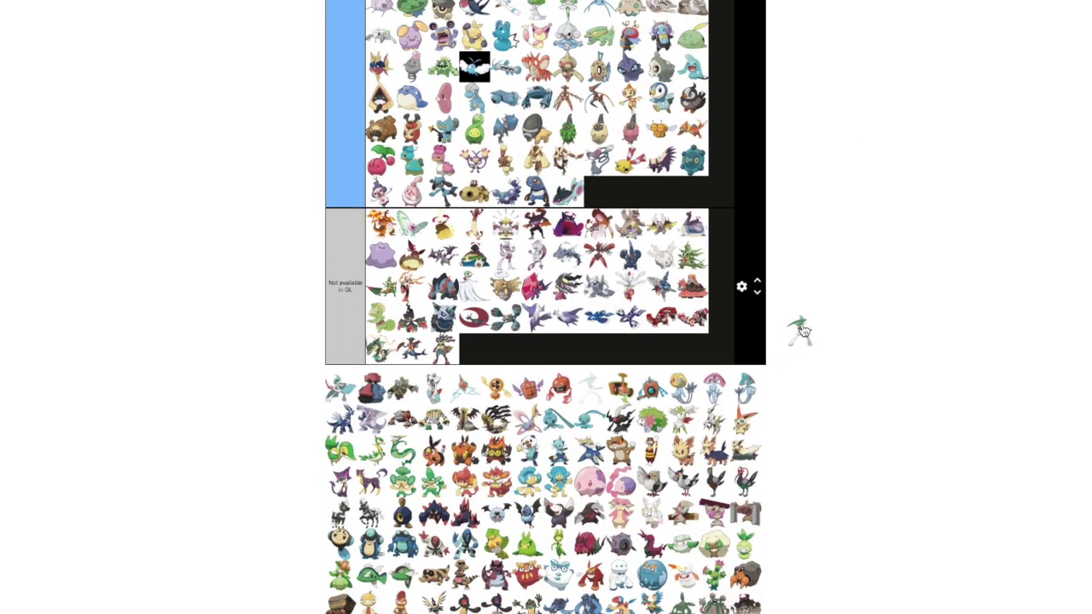
scroll(800, 331, "up", 8)
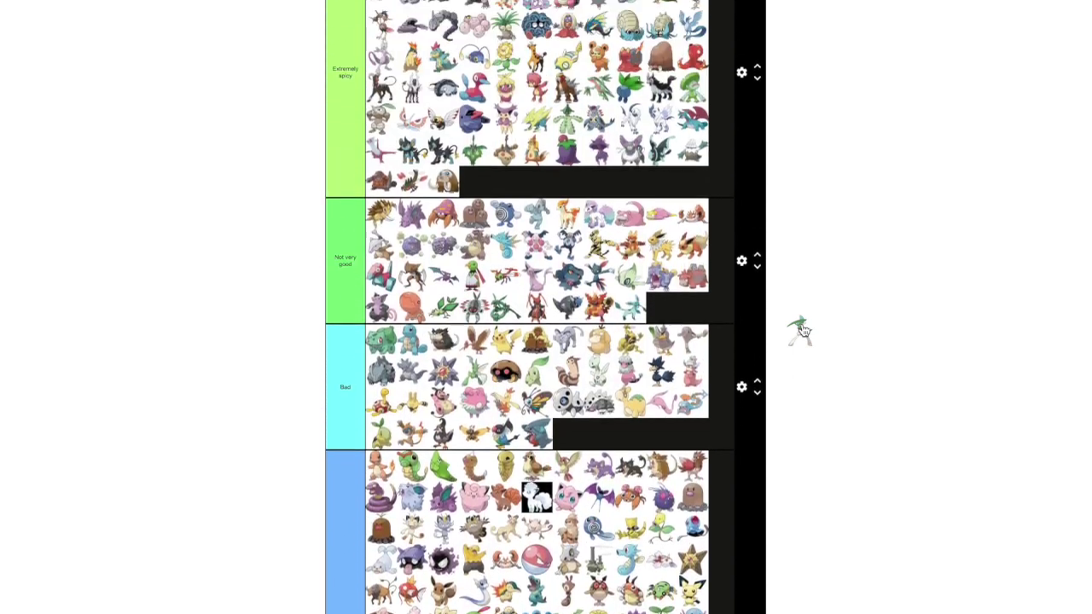
left_click_drag(559, 478, 716, 220)
scroll(834, 227, "up", 2)
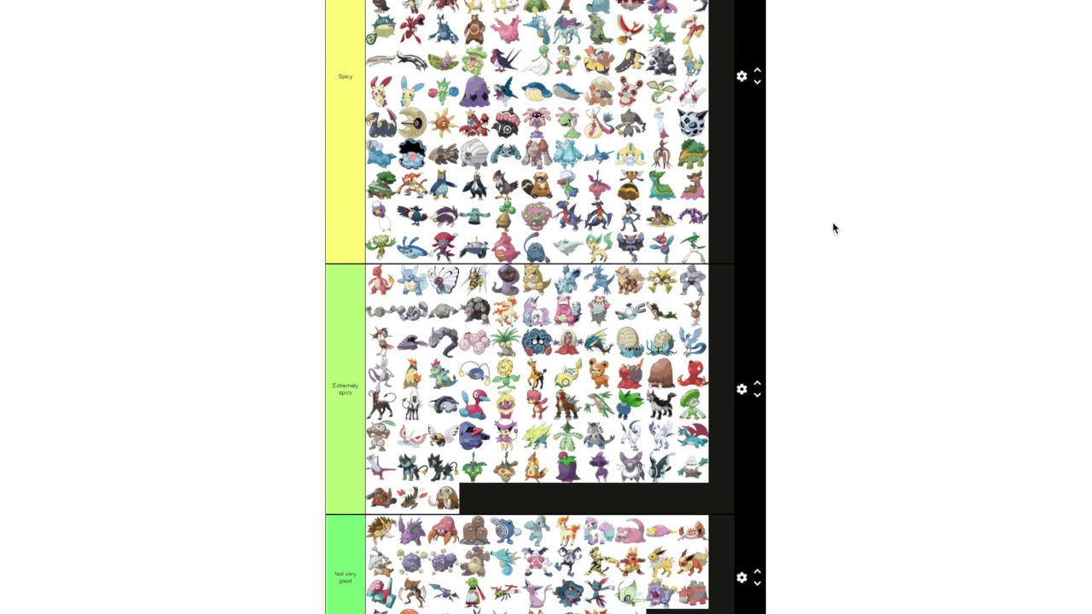
scroll(833, 227, "down", 1)
scroll(833, 227, "down", 8)
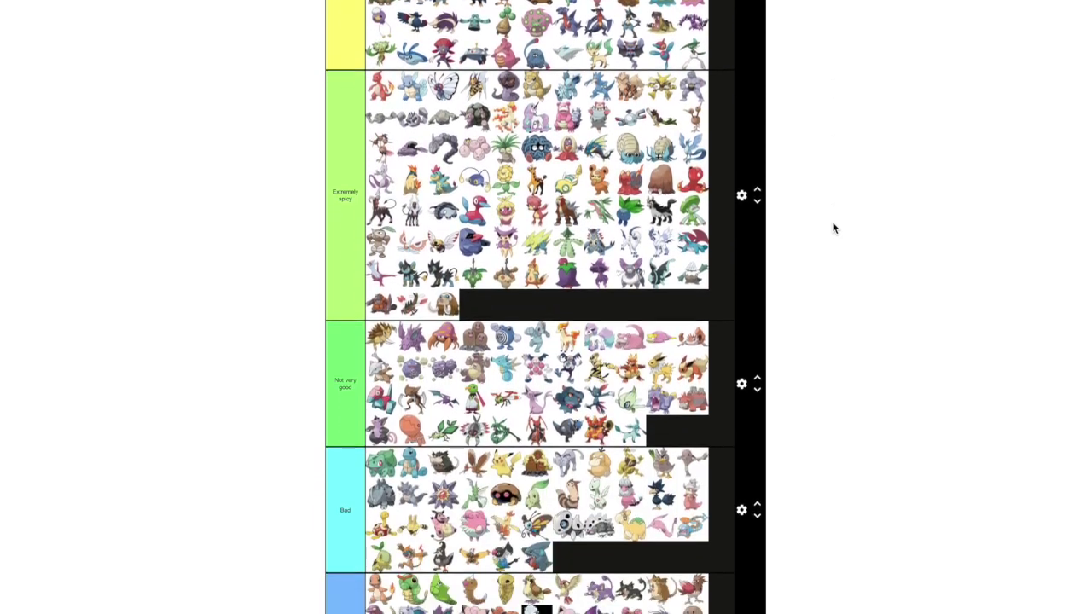
scroll(834, 226, "down", 5)
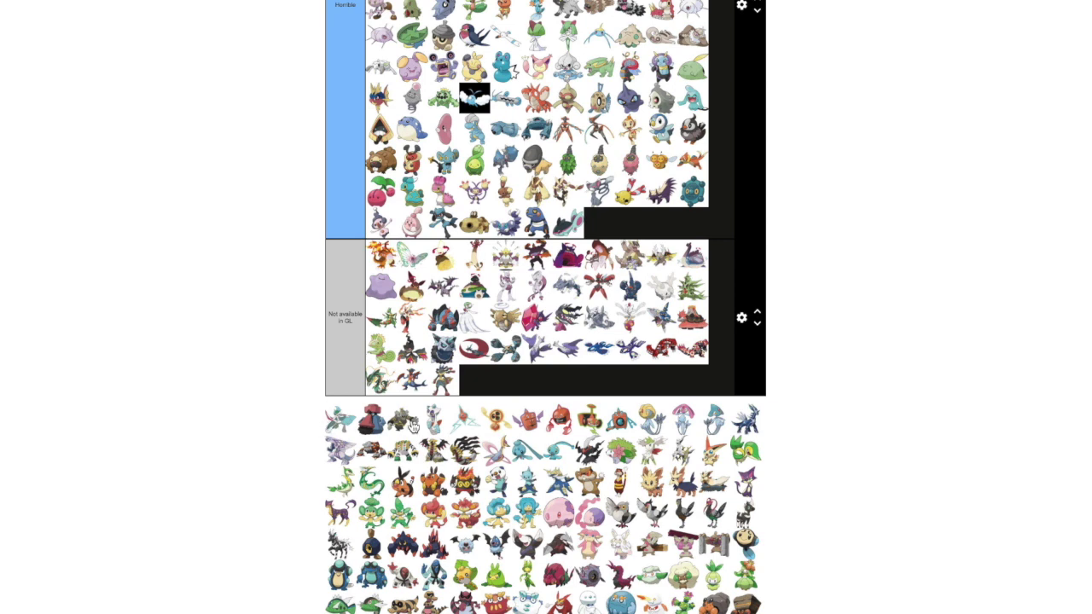
left_click_drag(339, 418, 503, 382)
Place the first pool Pokémon into the Not available in GL tier
left_click_drag(339, 418, 622, 467)
scroll(800, 358, "up", 3)
scroll(800, 361, "up", 9)
scroll(802, 363, "up", 5)
Move the next pool Pokémon into the Spicy tier
scroll(802, 362, "down", 1)
scroll(800, 361, "down", 2)
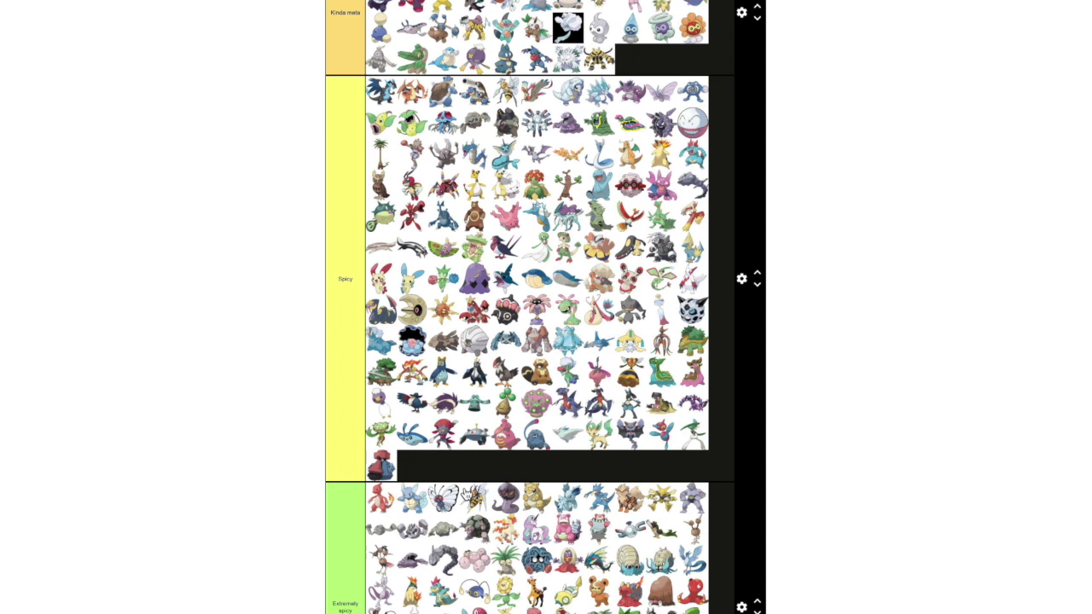
scroll(914, 497, "down", 5)
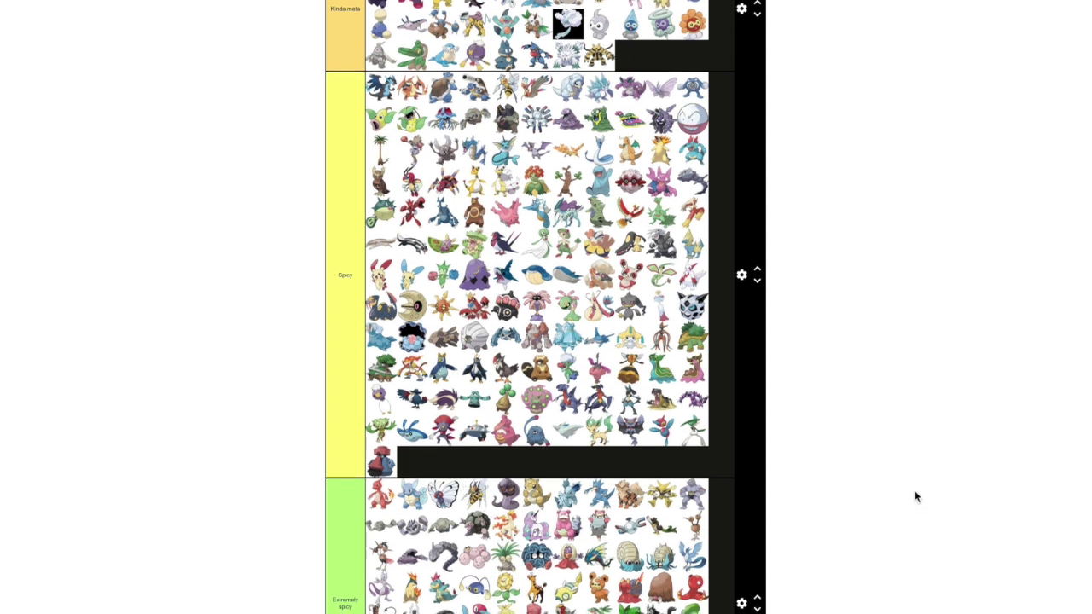
scroll(914, 493, "down", 9)
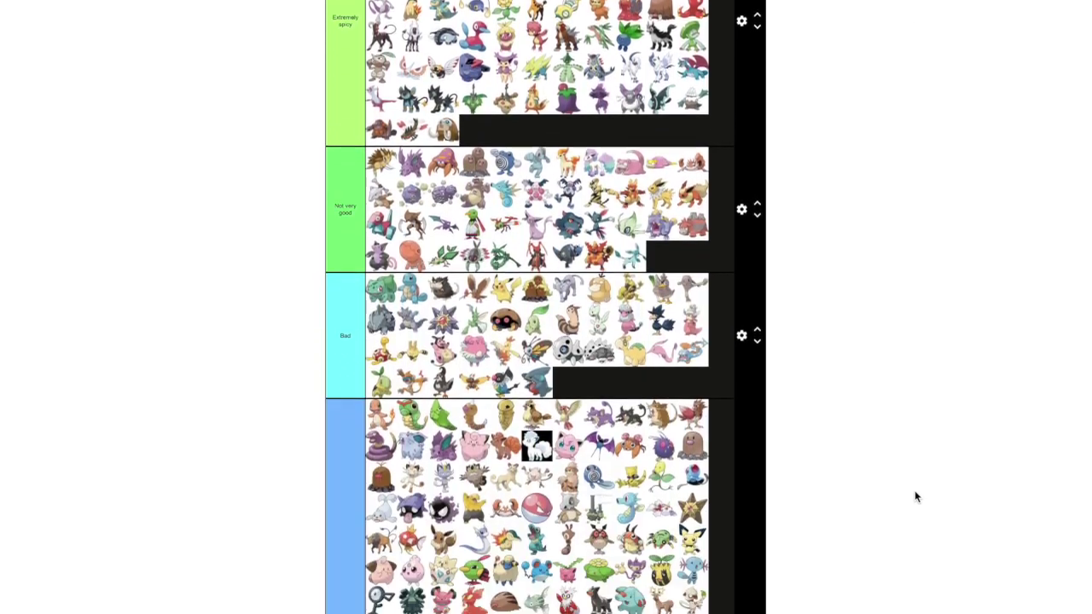
scroll(914, 497, "down", 2)
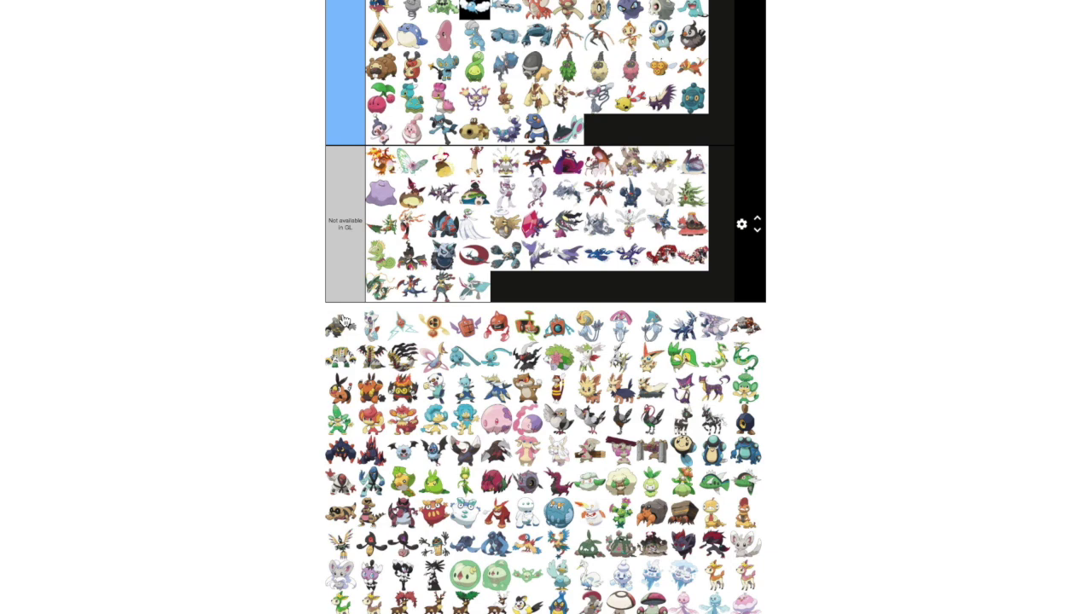
left_click_drag(605, 328, 674, 354)
Drop one more pool Pokémon at the end of the Not very good tier
scroll(865, 361, "up", 2)
scroll(870, 355, "up", 8)
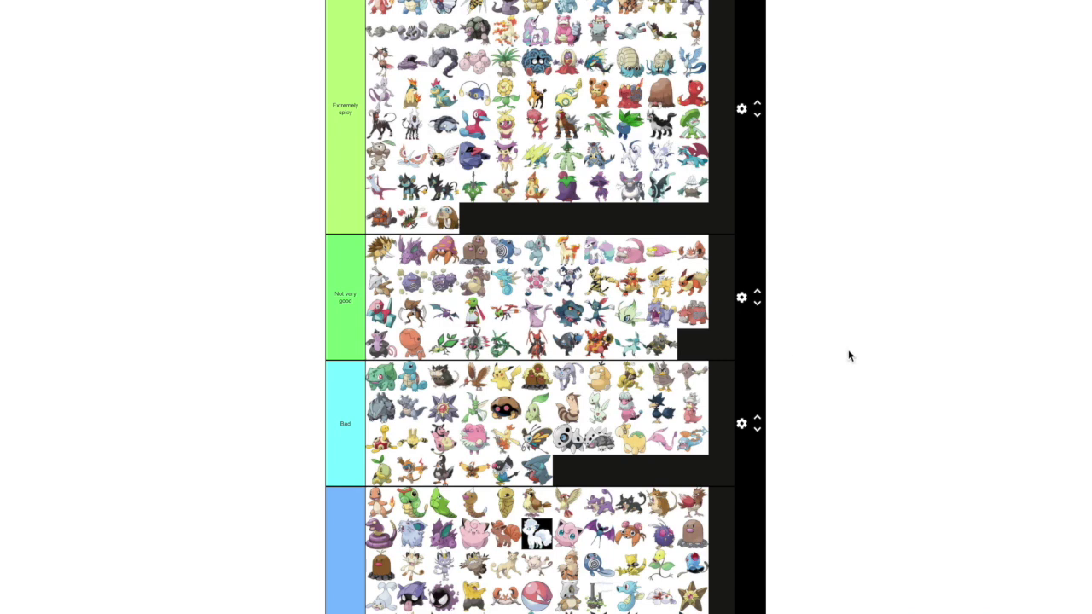
scroll(848, 356, "down", 4)
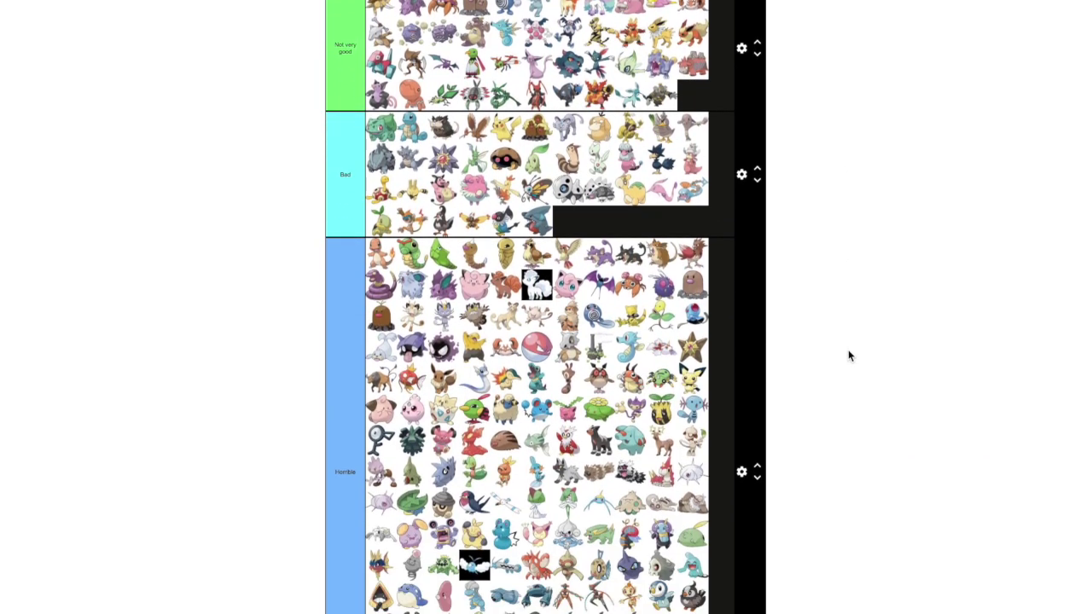
scroll(848, 355, "down", 7)
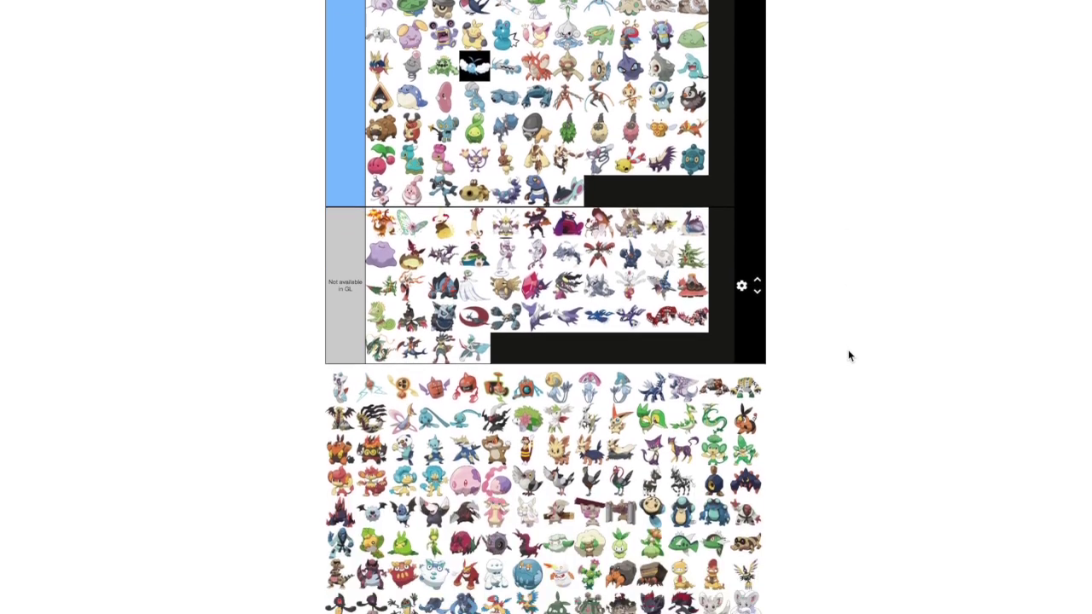
scroll(849, 356, "down", 2)
scroll(848, 356, "up", 2)
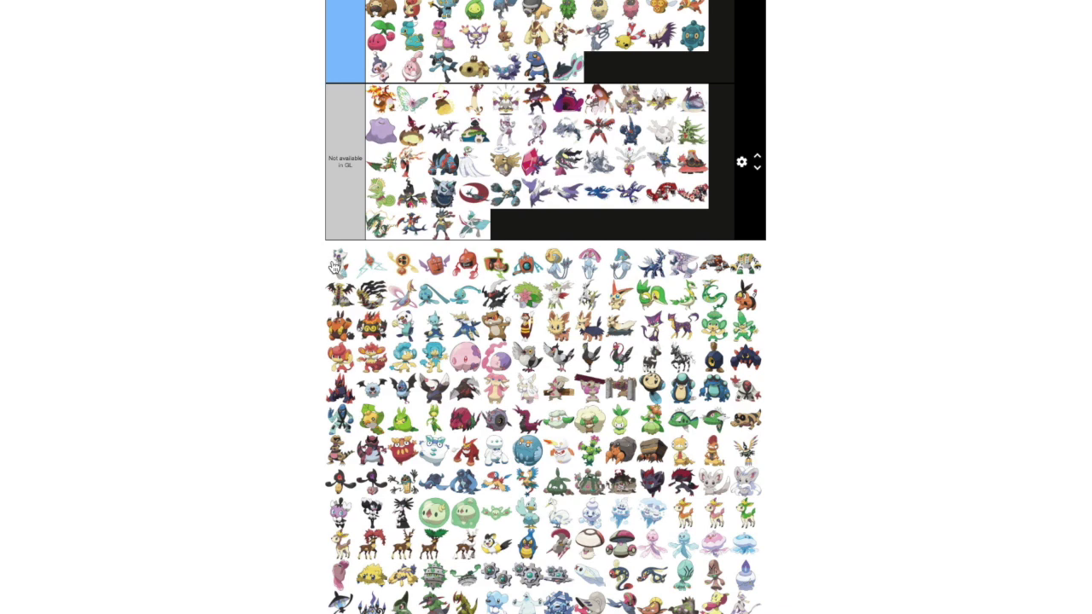
left_click_drag(334, 267, 480, 273)
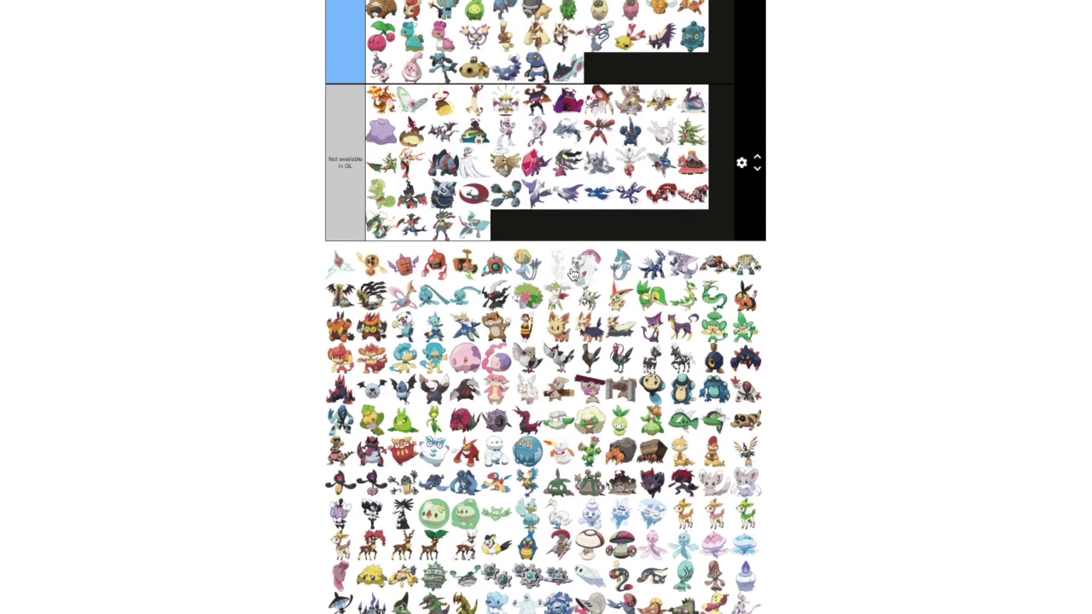
Drag the next several pool Pokémon into the Not available in GL tier
scroll(573, 273, "up", 5)
scroll(574, 273, "up", 9)
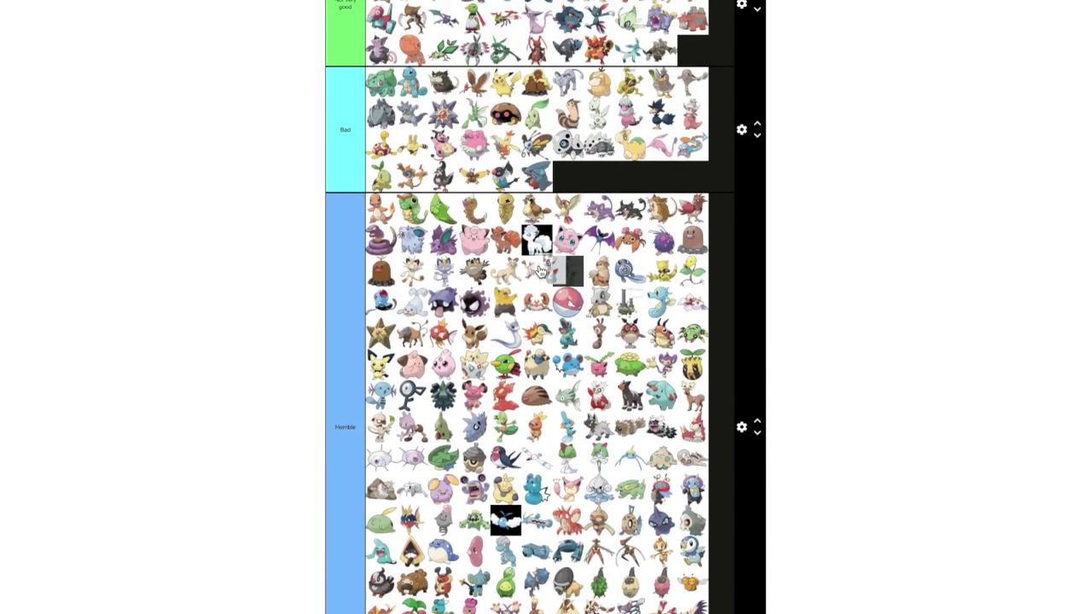
scroll(535, 271, "up", 6)
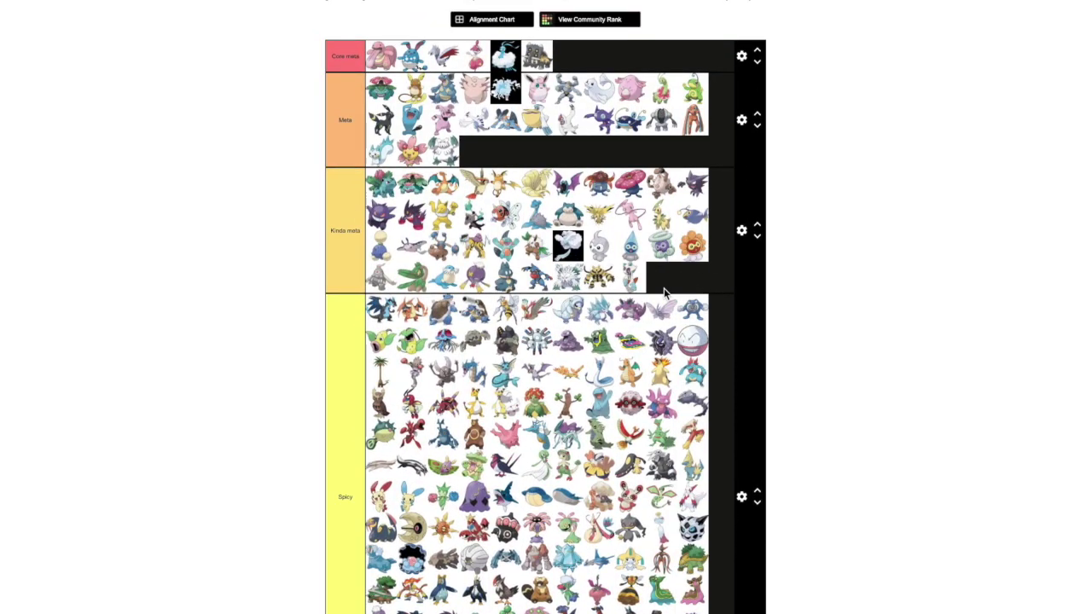
scroll(851, 340, "down", 1)
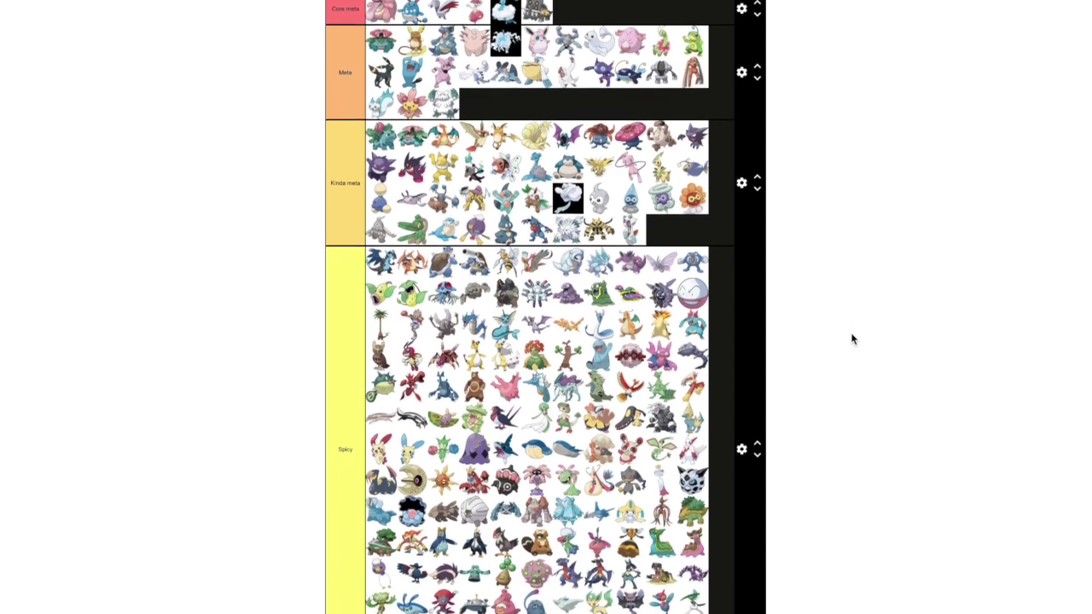
scroll(673, 292, "down", 1)
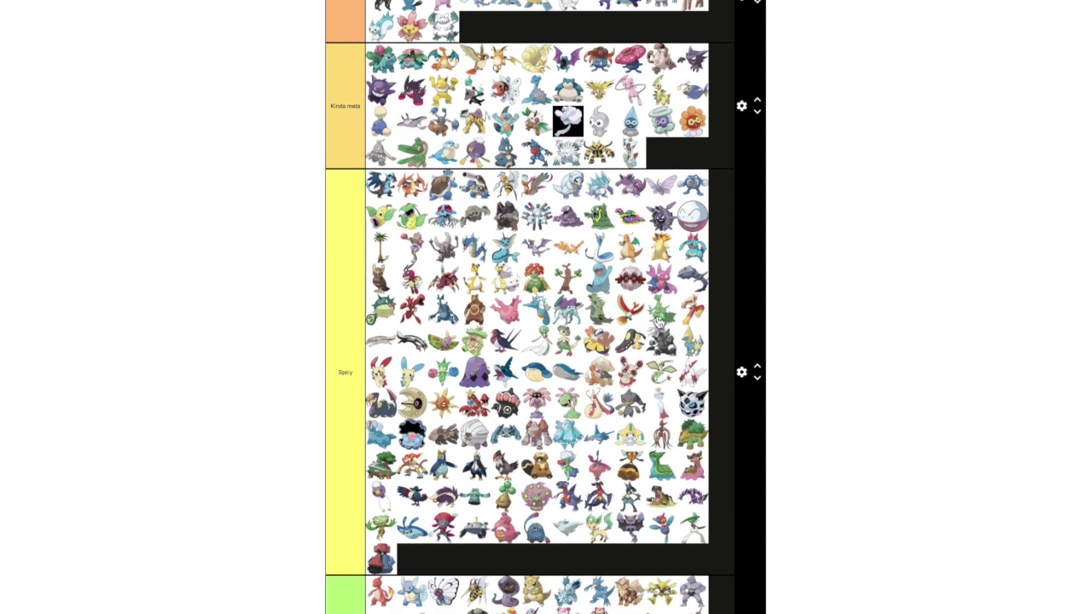
scroll(661, 334, "down", 3)
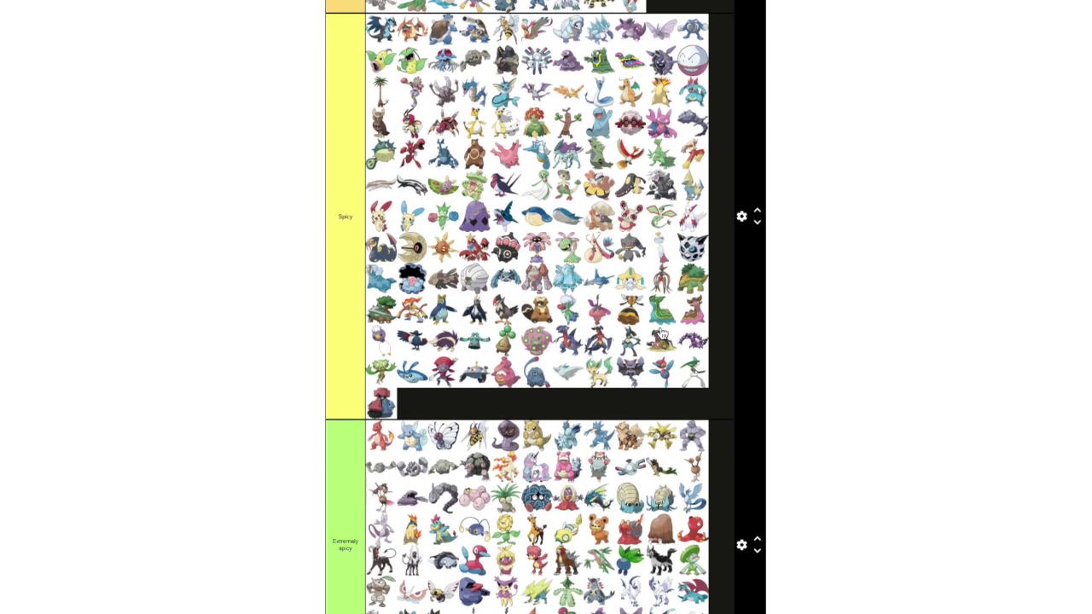
scroll(661, 334, "down", 3)
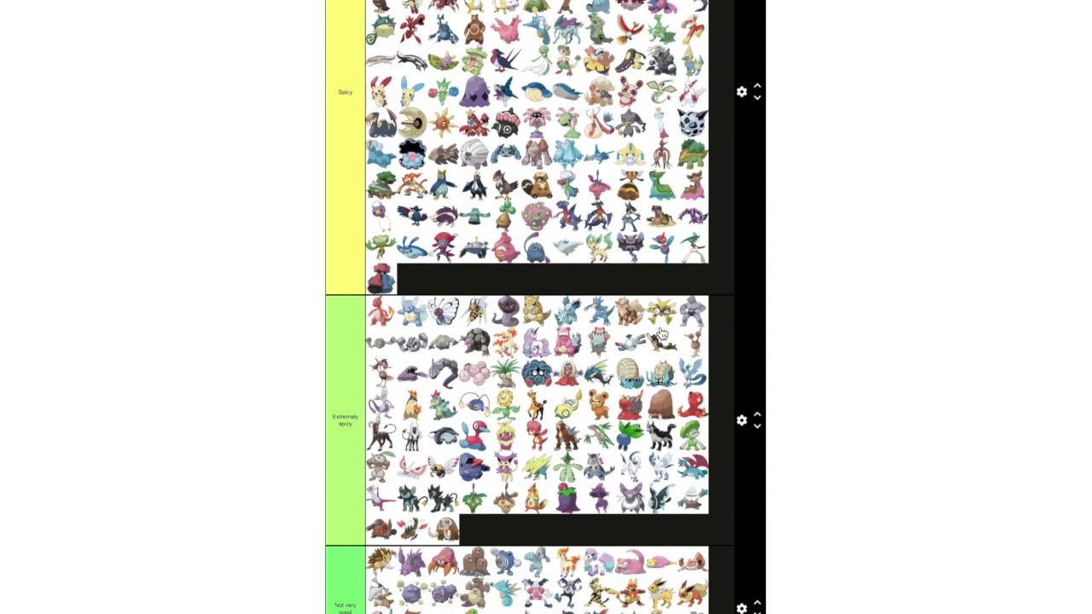
scroll(661, 334, "down", 3)
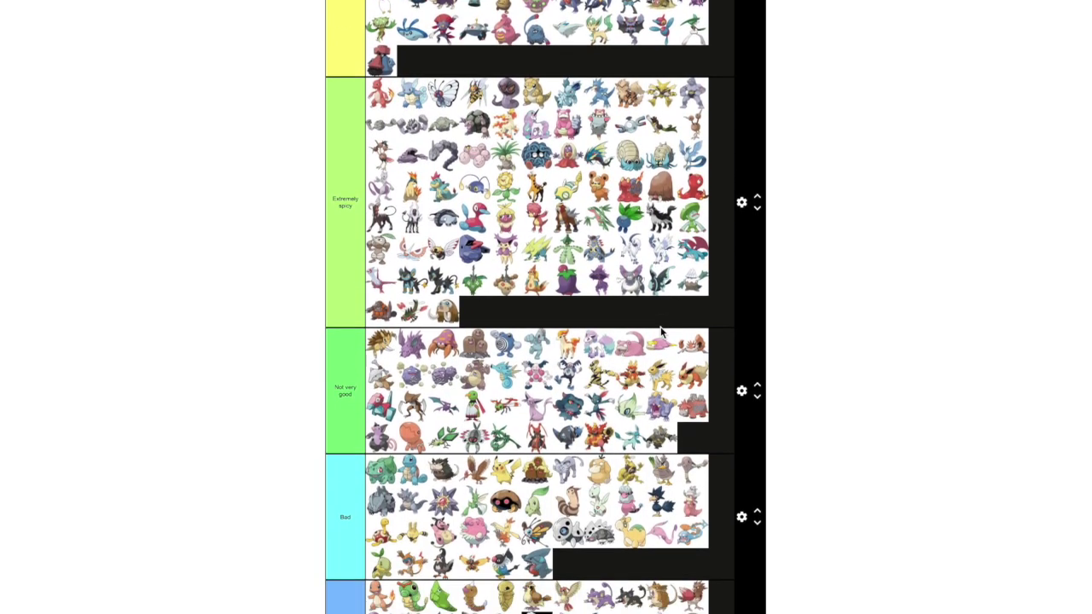
scroll(885, 251, "down", 11)
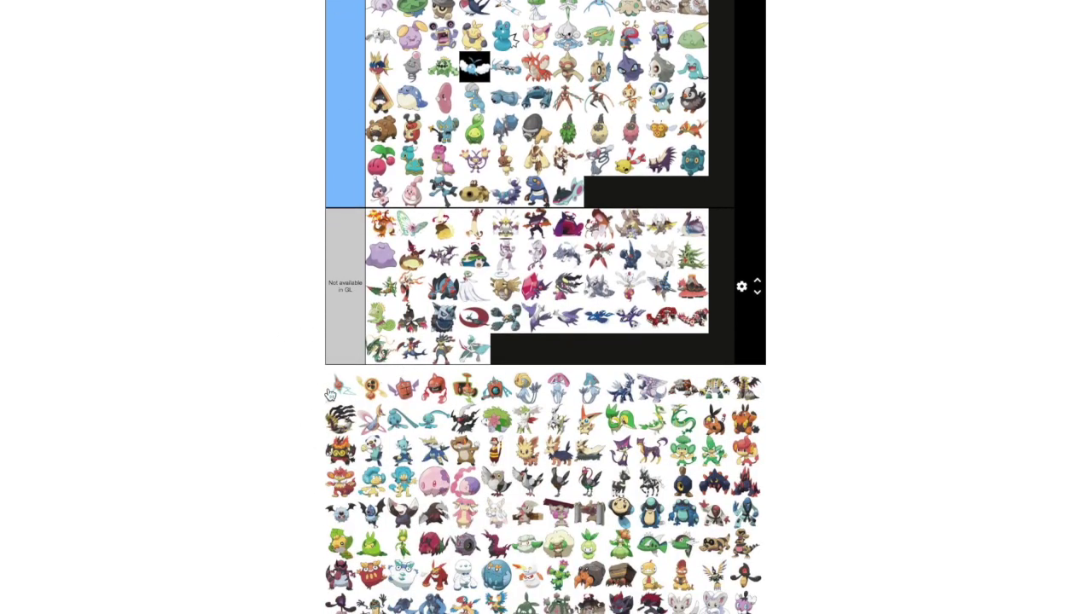
left_click_drag(330, 393, 530, 340)
left_click_drag(336, 386, 519, 358)
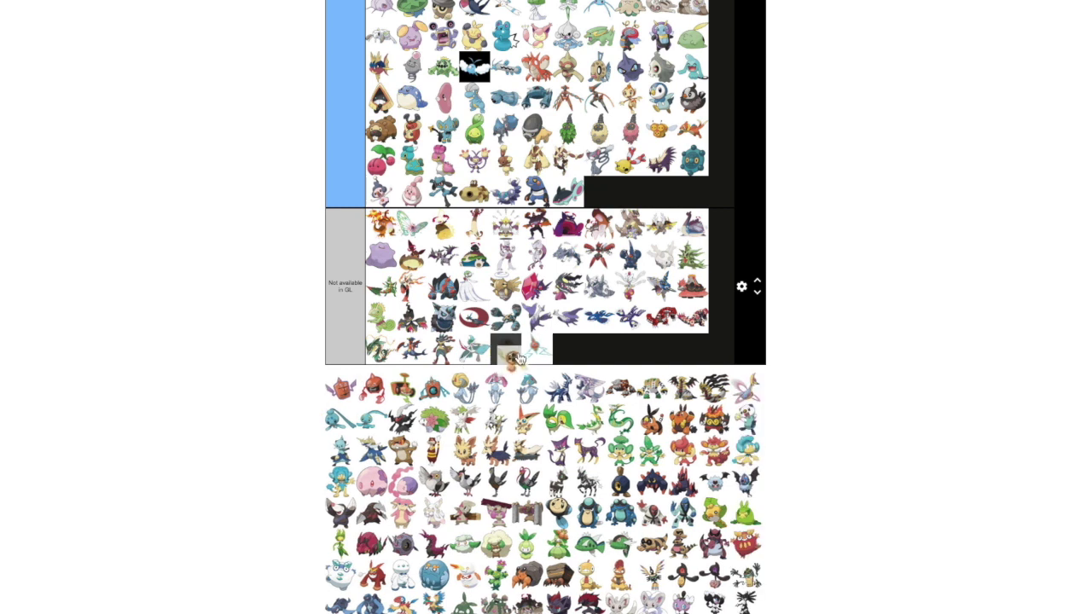
left_click_drag(355, 386, 540, 361)
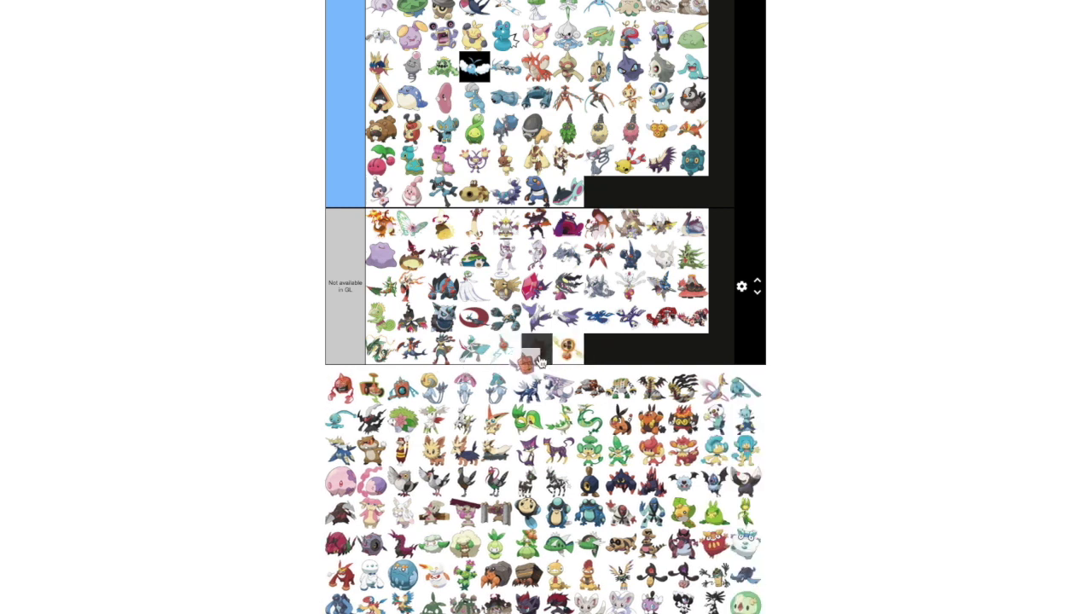
left_click_drag(426, 386, 619, 343)
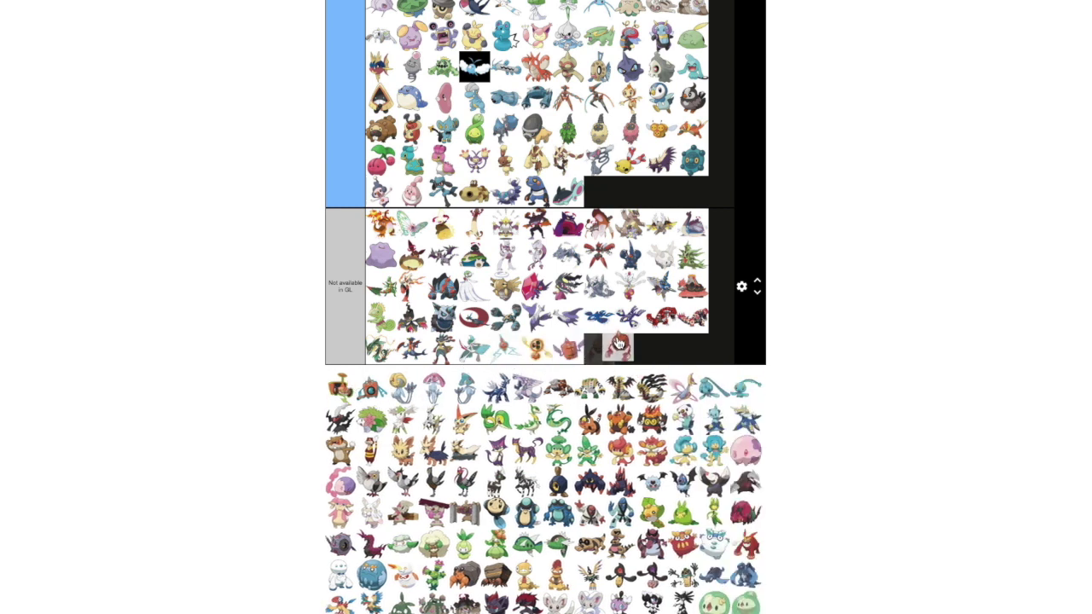
left_click_drag(336, 388, 650, 354)
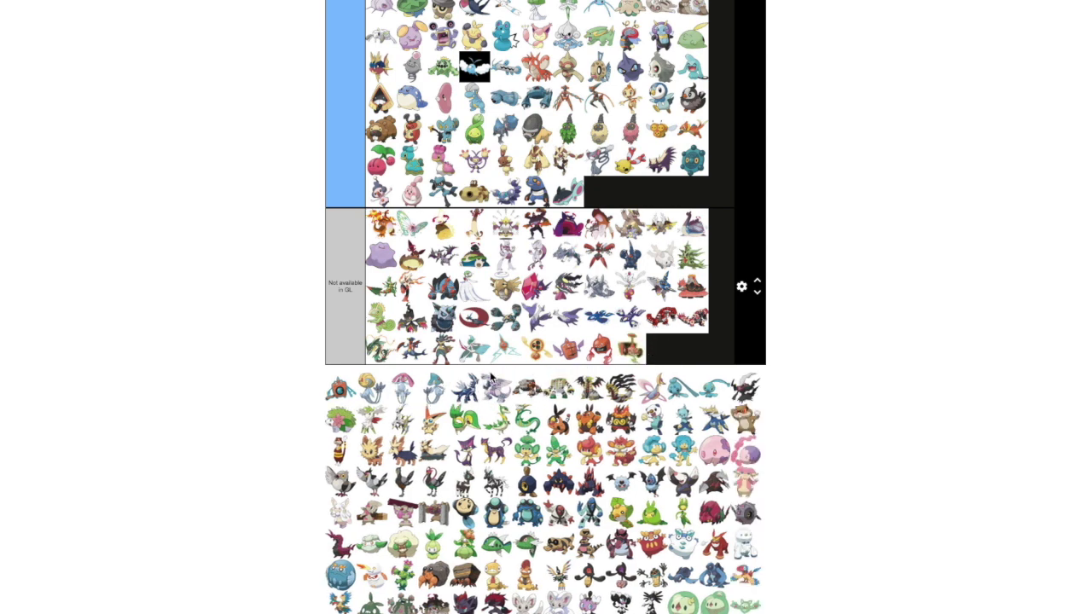
Rank the first pool Pokémon into the Spicy tier and adjust its position
left_click_drag(335, 390, 583, 219)
scroll(745, 367, "up", 5)
scroll(745, 366, "up", 8)
scroll(985, 296, "up", 2)
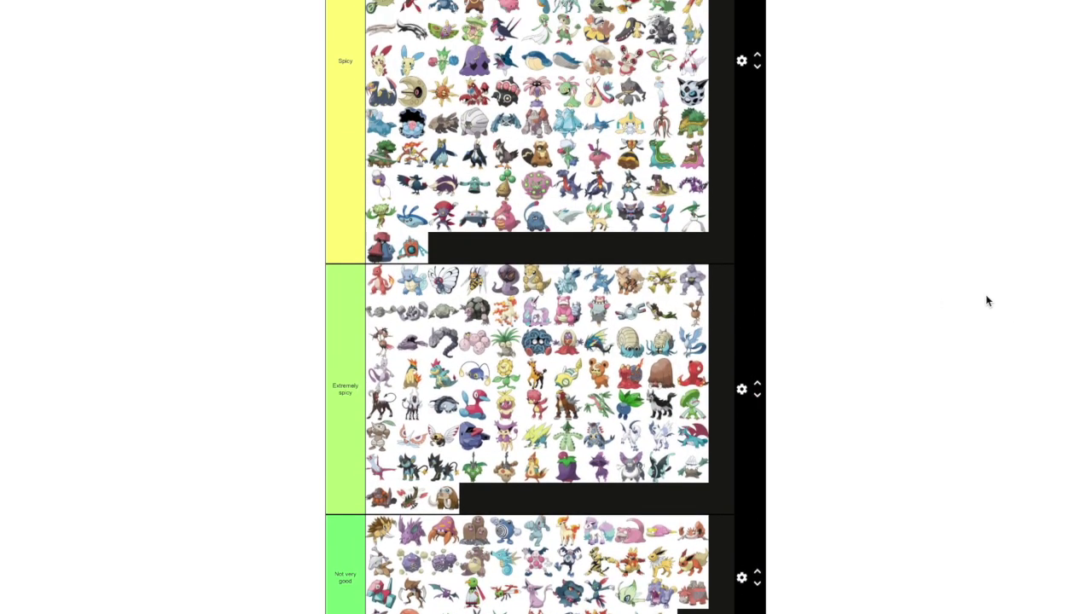
scroll(986, 299, "down", 4)
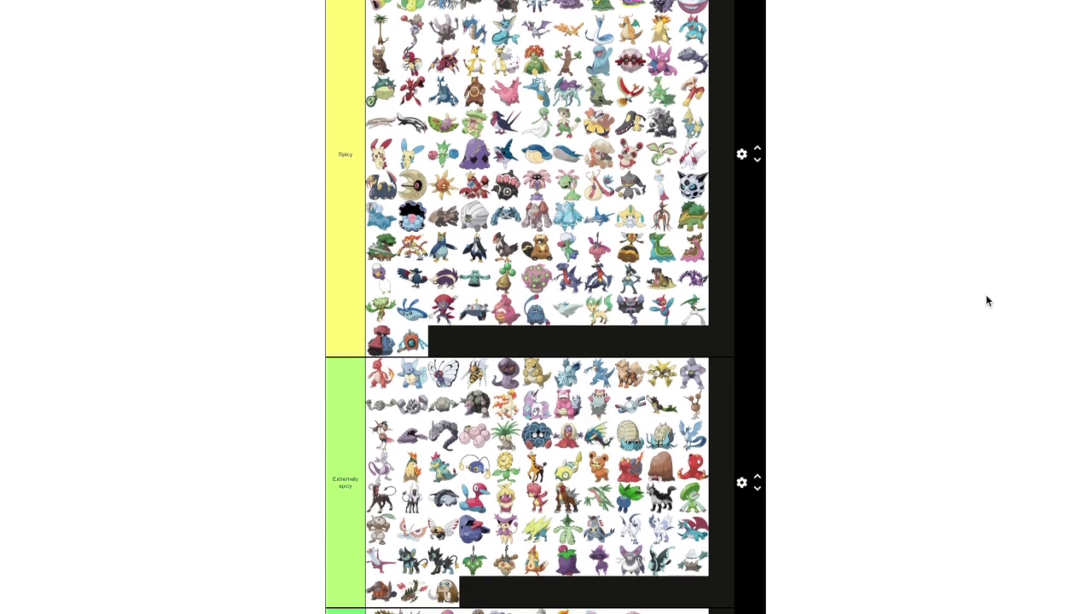
scroll(987, 299, "down", 9)
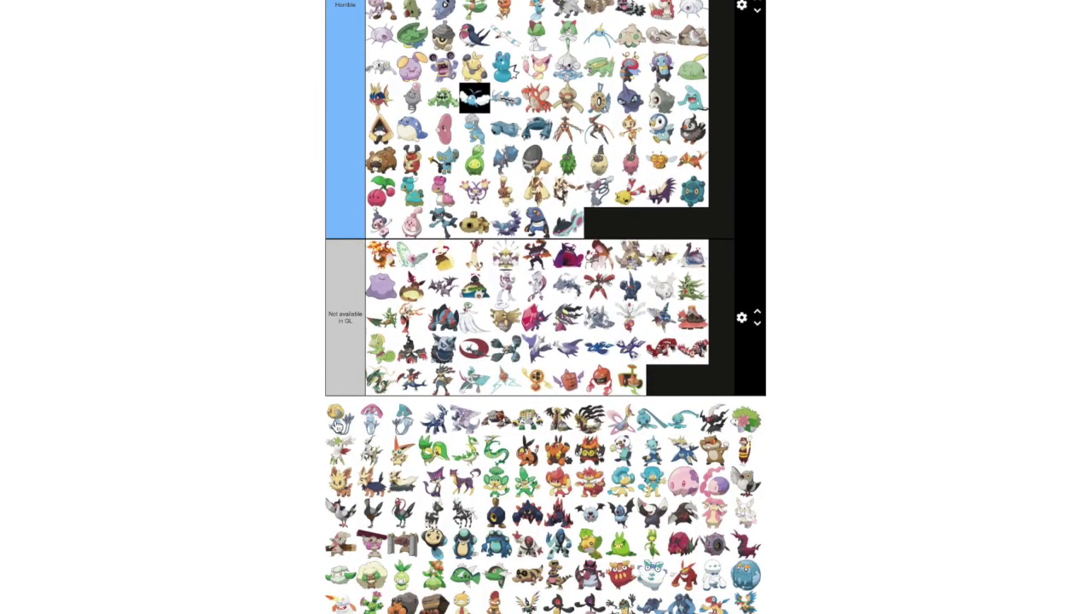
left_click_drag(338, 424, 881, 353)
scroll(880, 353, "up", 4)
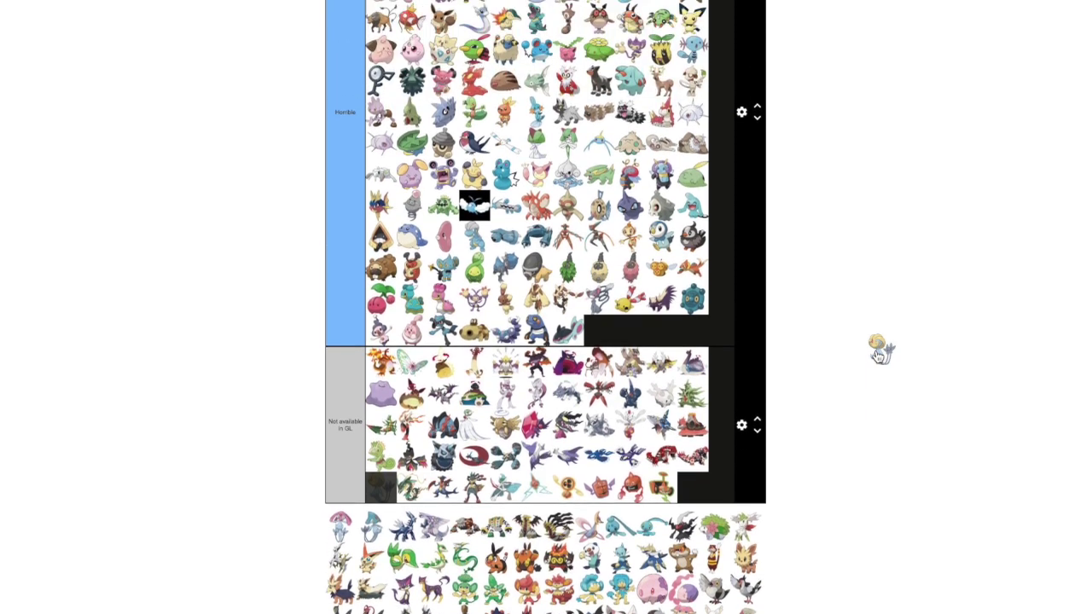
scroll(880, 354, "up", 5)
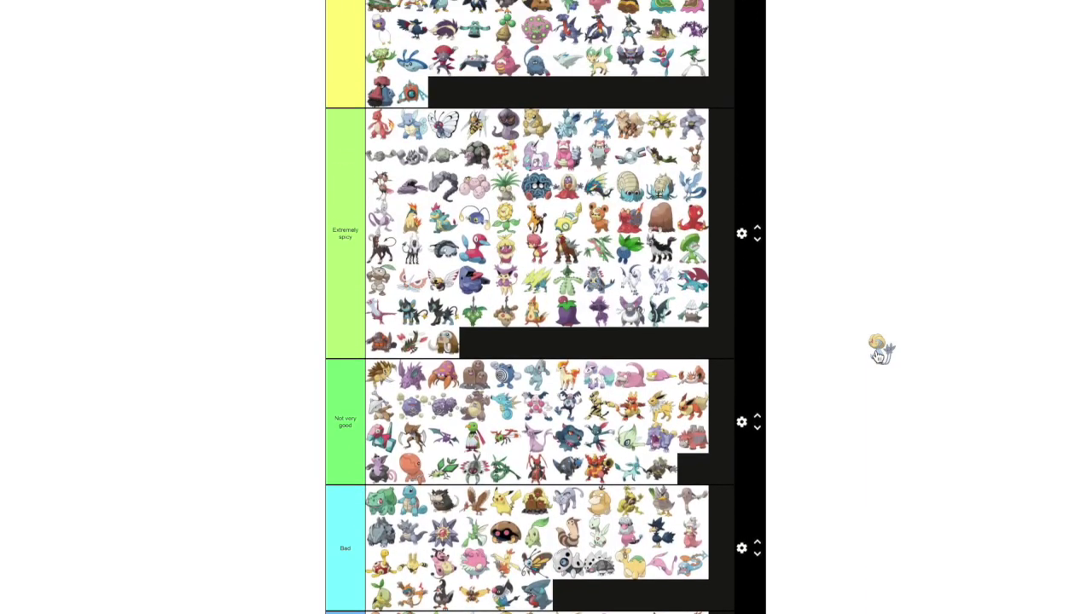
left_click_drag(881, 353, 741, 284)
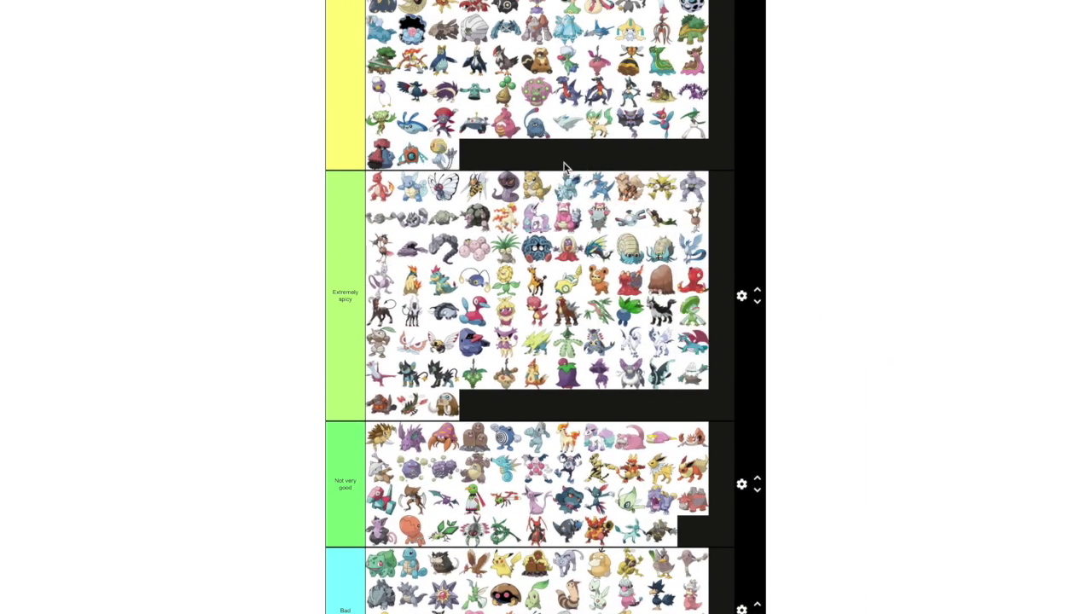
Place two more pool Pokémon into the Not very good tier
scroll(845, 290, "down", 4)
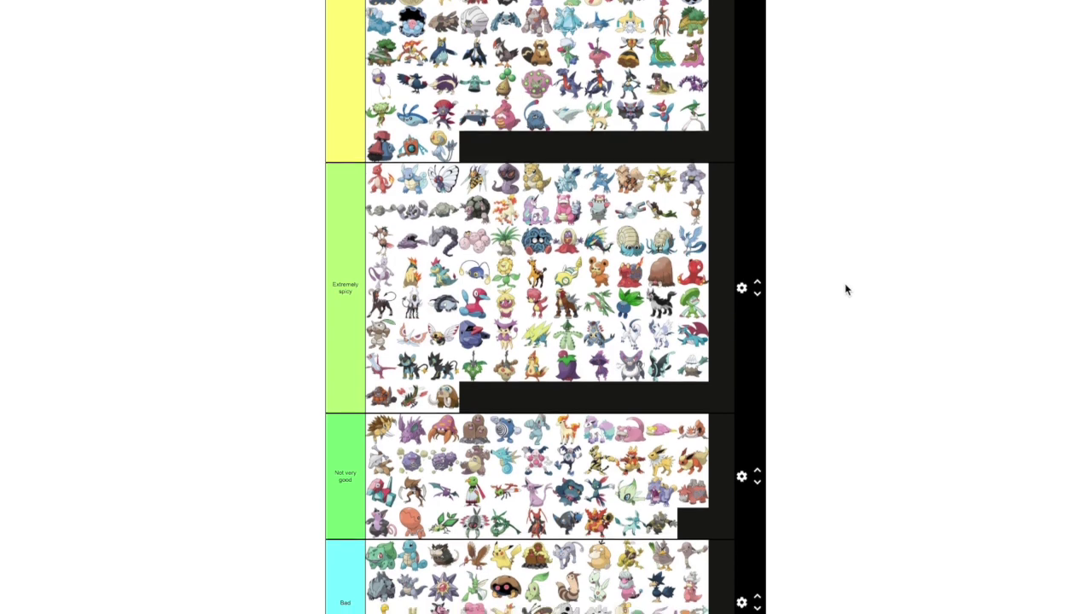
scroll(846, 290, "down", 1)
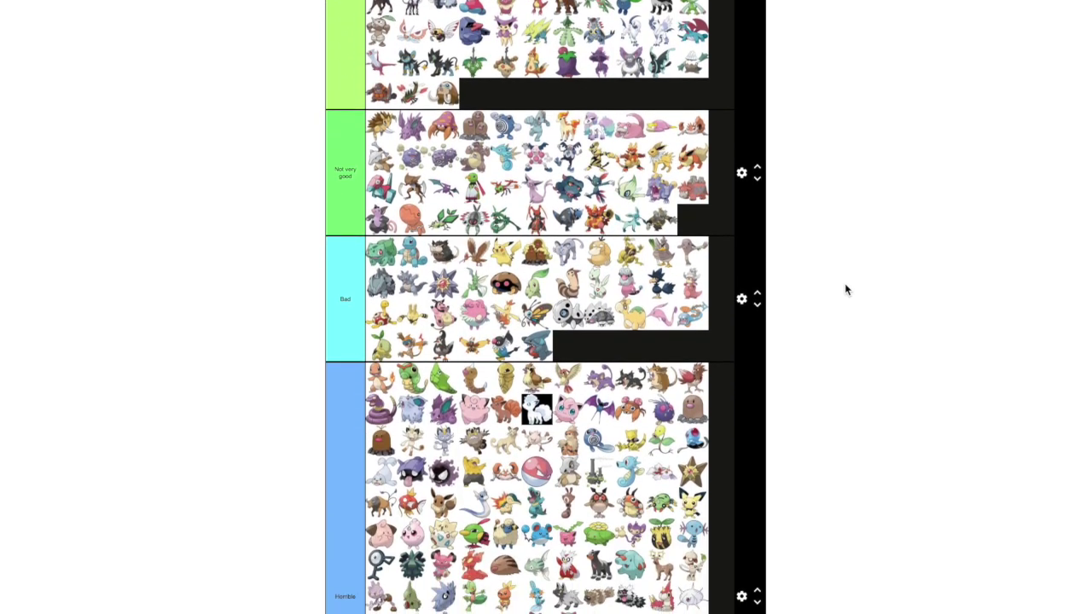
scroll(846, 290, "down", 4)
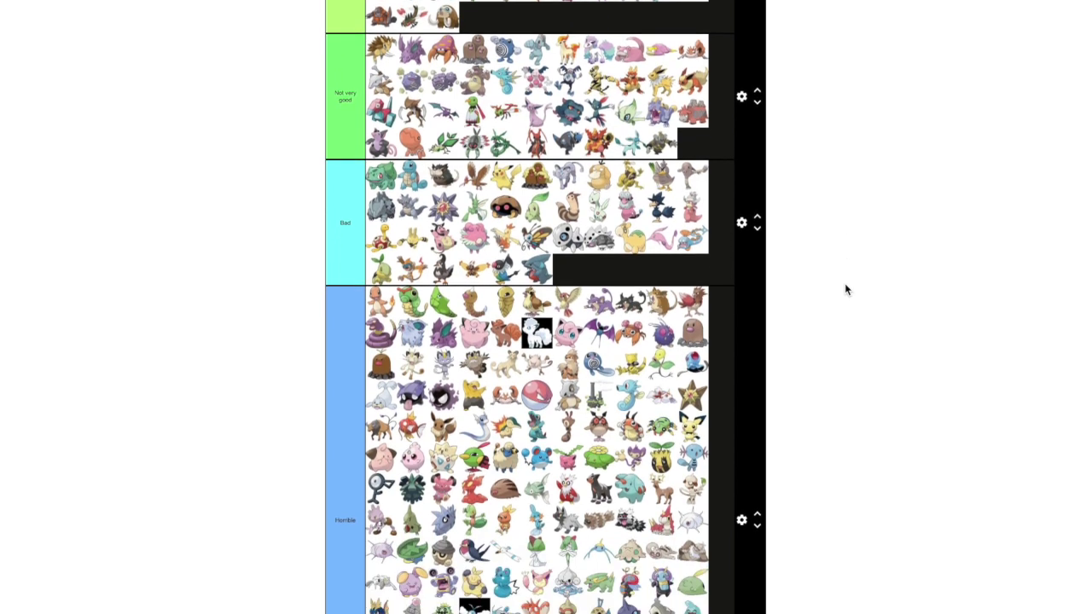
scroll(847, 290, "down", 5)
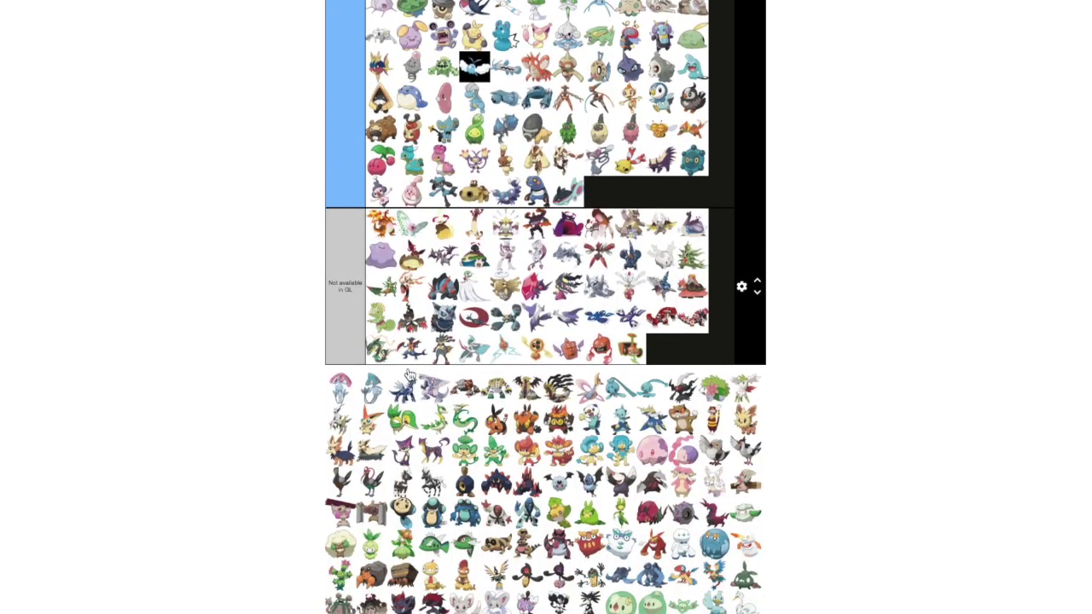
left_click_drag(338, 385, 700, 234)
scroll(752, 239, "up", 3)
scroll(754, 239, "up", 3)
scroll(748, 239, "up", 2)
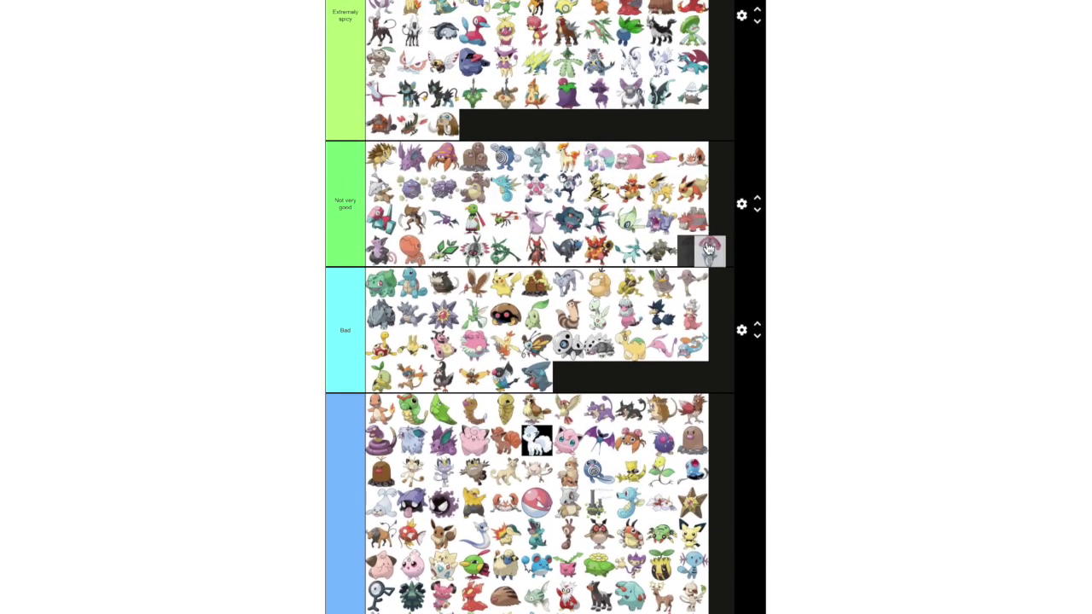
scroll(921, 275, "down", 5)
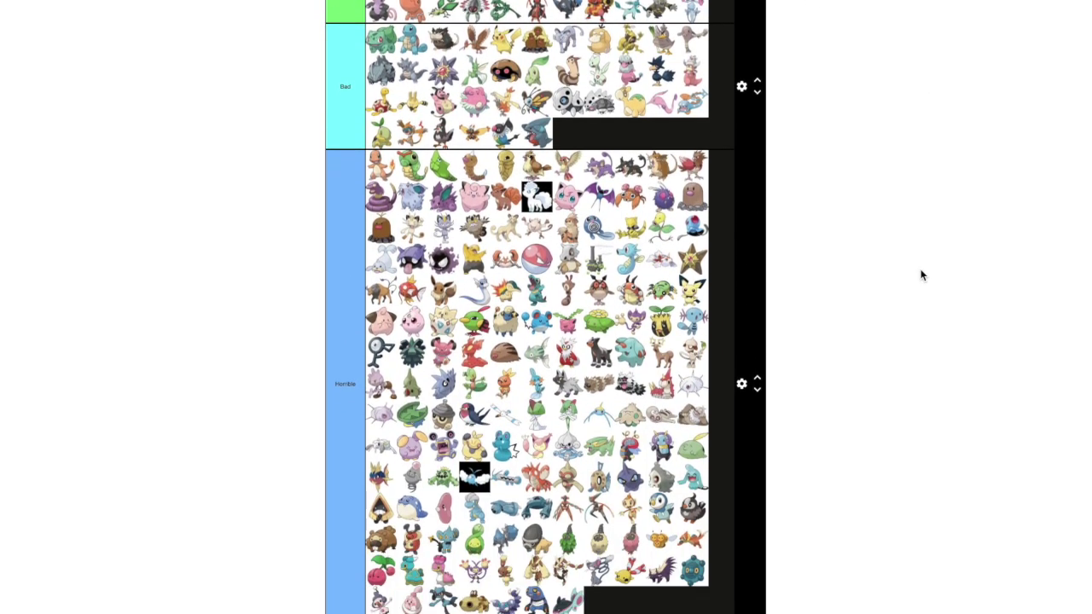
scroll(904, 282, "down", 2)
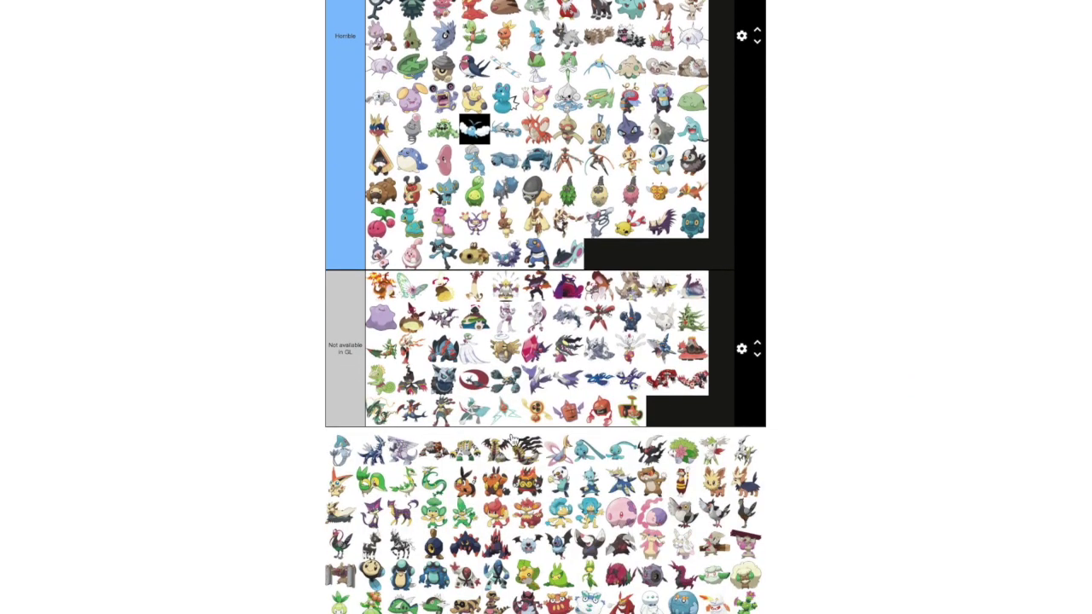
left_click_drag(512, 439, 675, 265)
Add the next two pool Pokémon to the end of Not available in GL
scroll(887, 385, "up", 2)
scroll(890, 385, "up", 5)
scroll(937, 296, "down", 2)
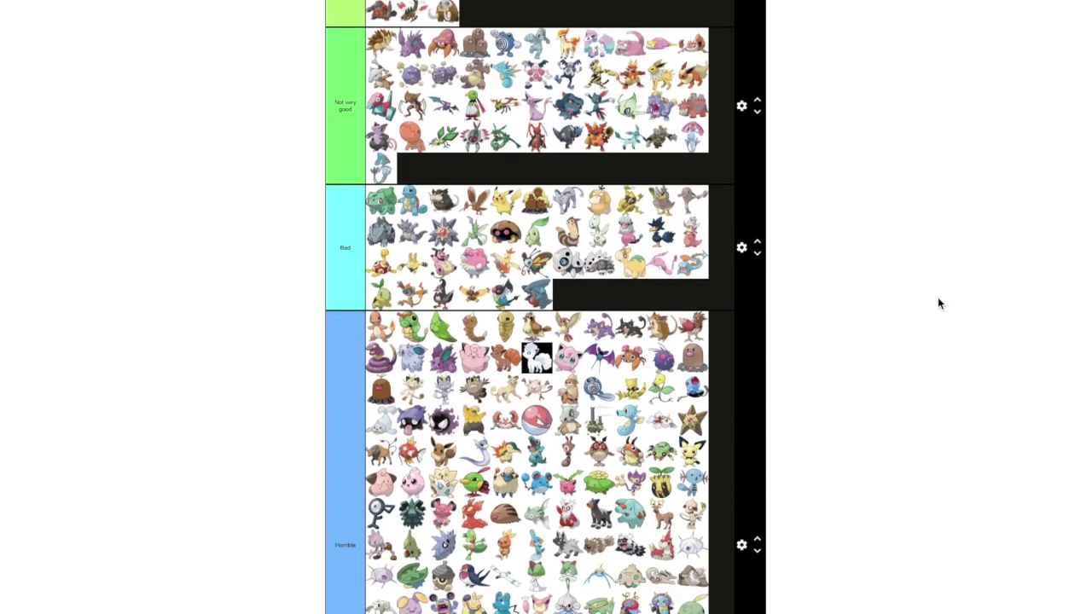
scroll(939, 297, "down", 8)
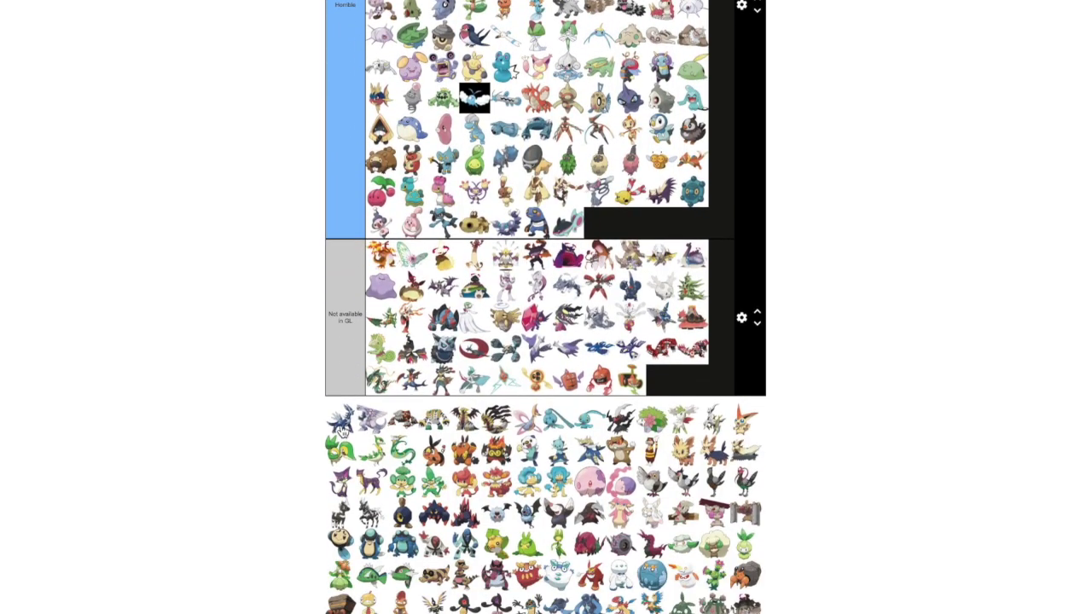
left_click_drag(461, 407, 674, 380)
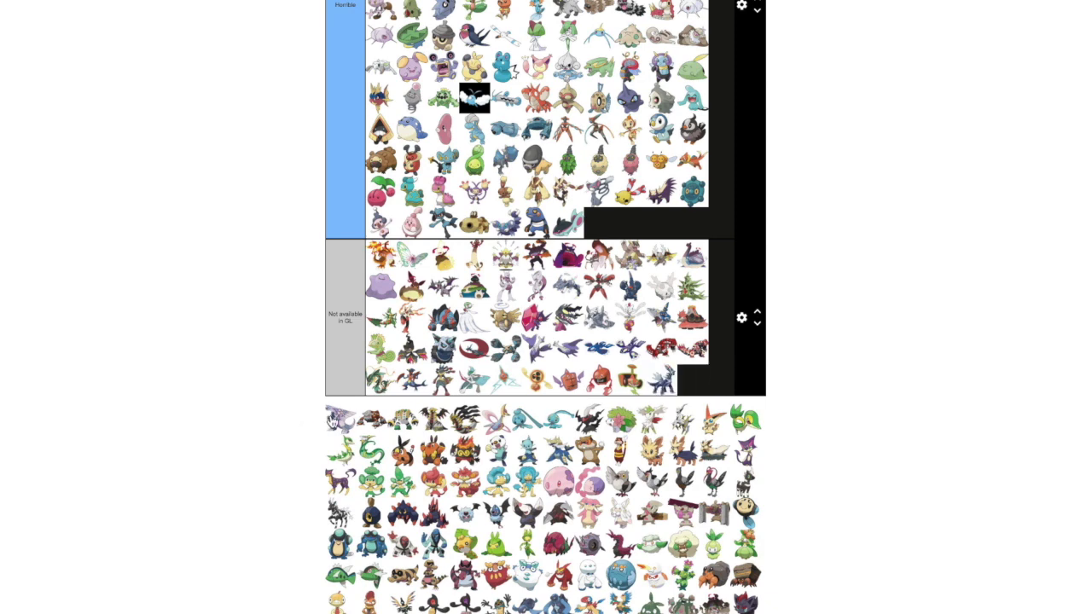
left_click_drag(332, 419, 698, 388)
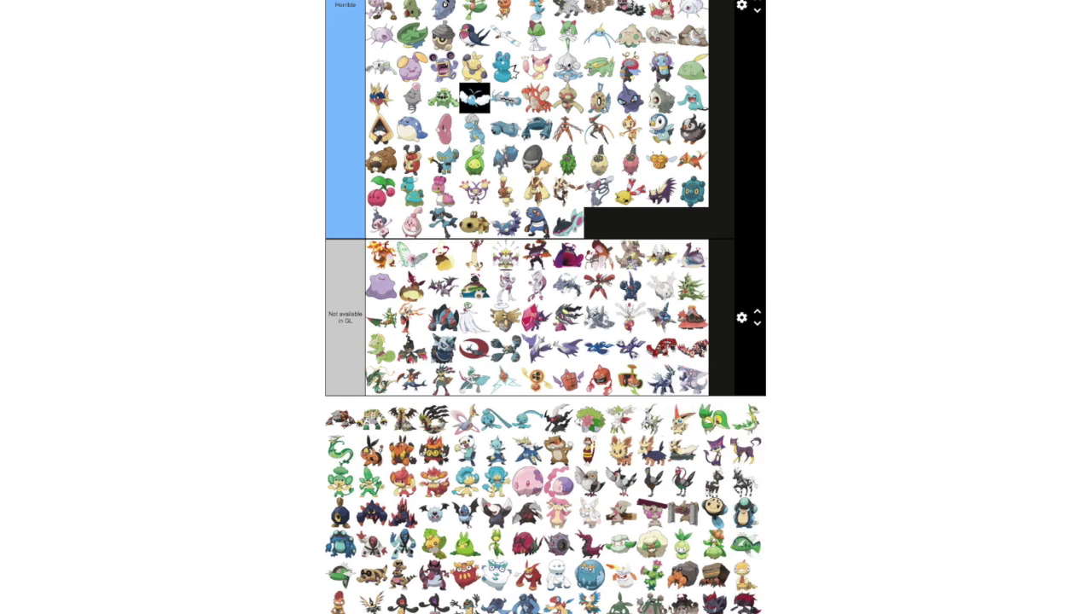
left_click(1079, 3)
Zoom the browser page to 67%
left_click(1037, 181)
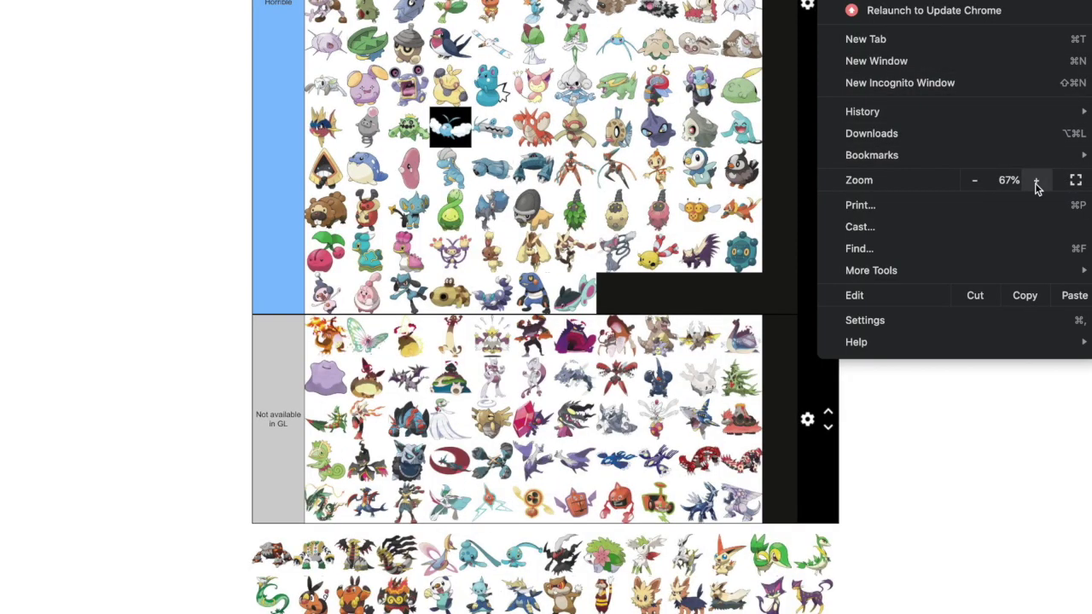
left_click(999, 409)
scroll(1002, 411, "down", 2)
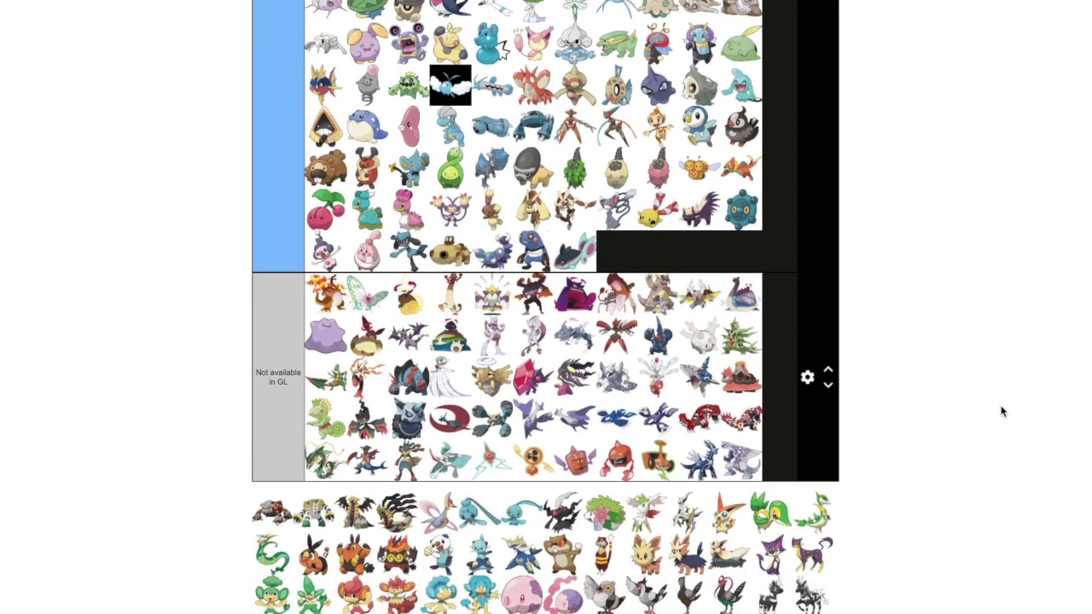
scroll(1002, 411, "down", 3)
Put Regigigas, Giratina and neighbours into Not available in GL, and one Pokémon into Meta
left_click_drag(274, 350, 736, 361)
left_click_drag(262, 428, 441, 357)
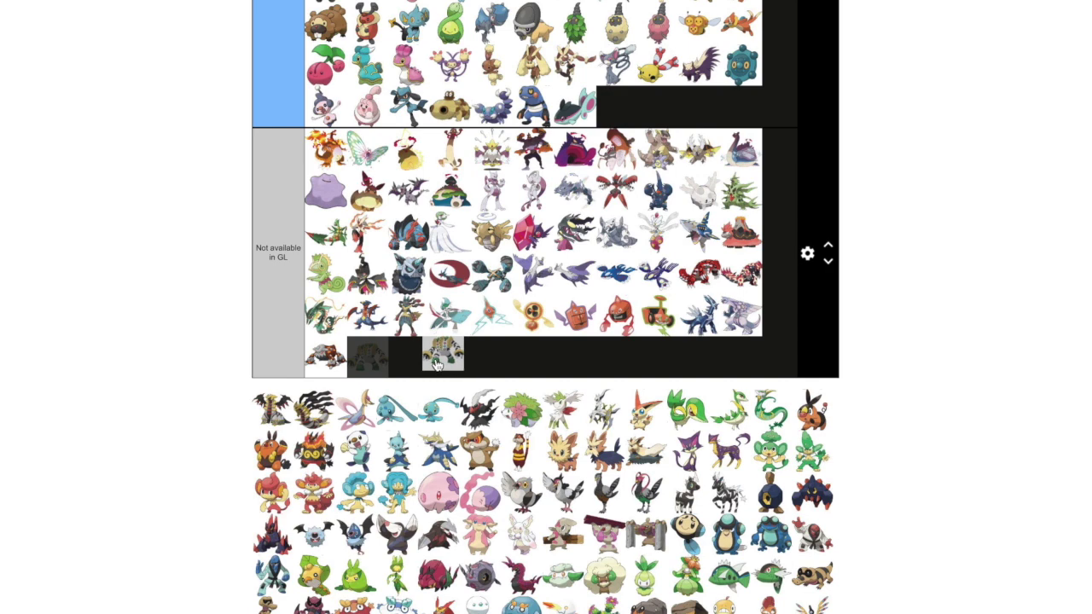
left_click_drag(272, 424, 430, 365)
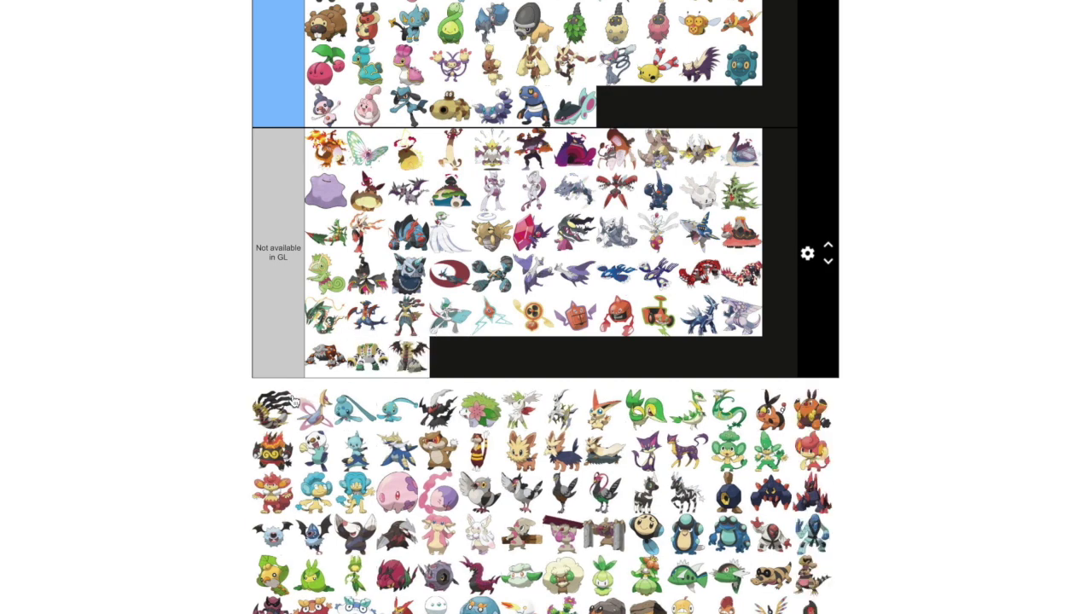
left_click_drag(274, 409, 474, 363)
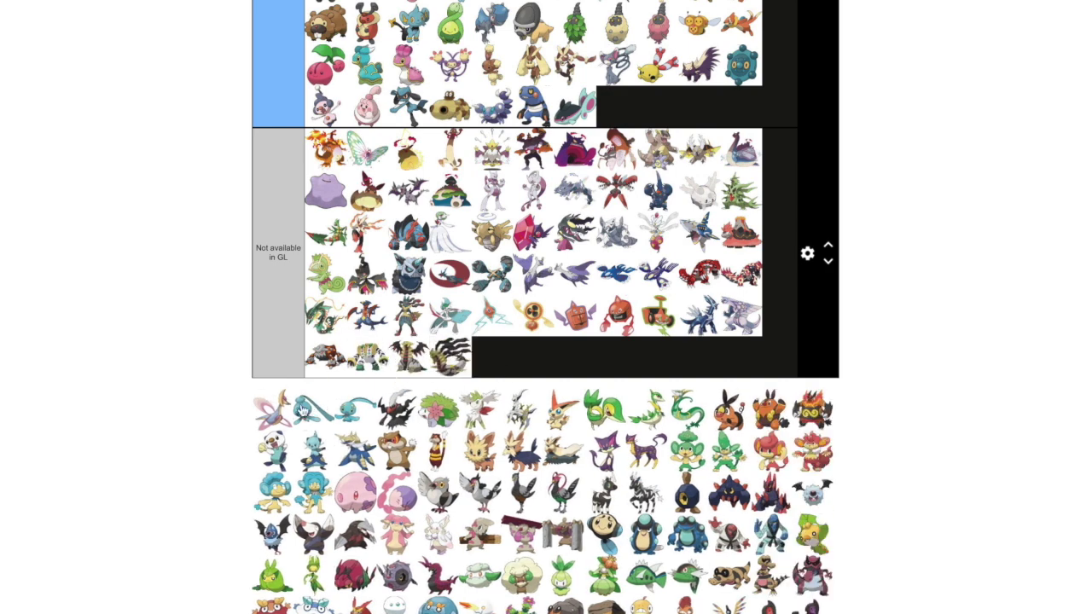
left_click_drag(273, 410, 407, 315)
scroll(963, 333, "up", 3)
scroll(973, 339, "up", 8)
scroll(972, 339, "up", 8)
scroll(964, 334, "up", 6)
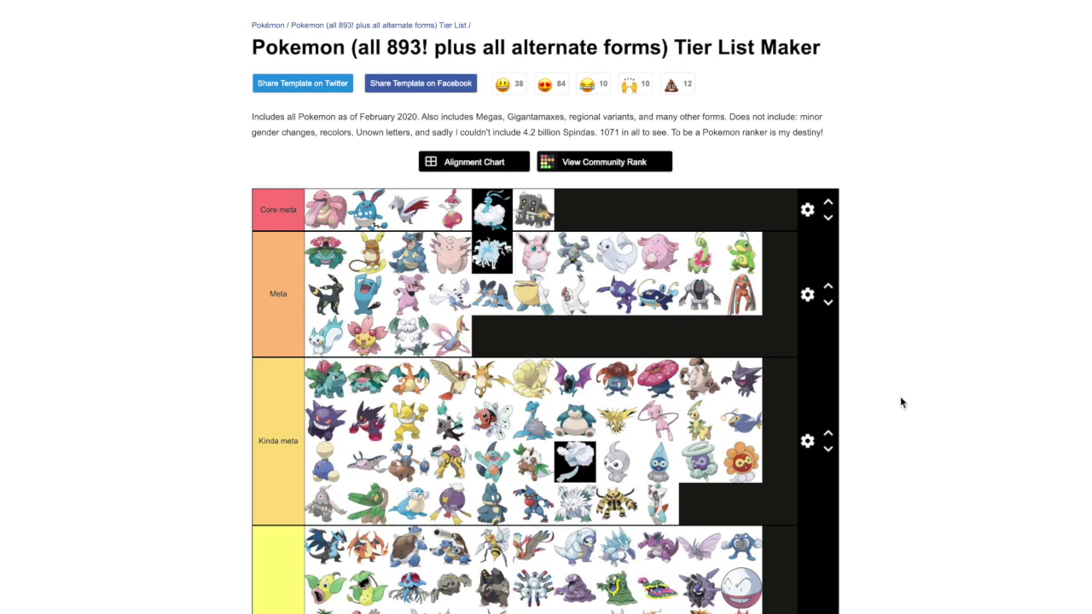
Add the teal Pokémon, Darkrai, Shaymin and Shaymin Sky to Not available in GL
scroll(901, 398, "down", 2)
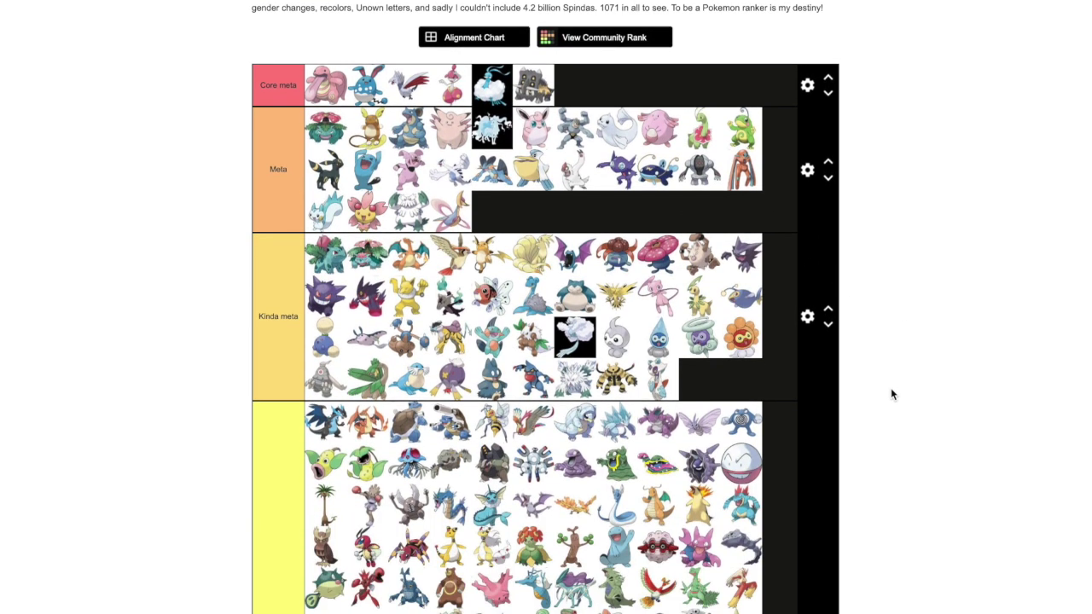
scroll(968, 227, "down", 1)
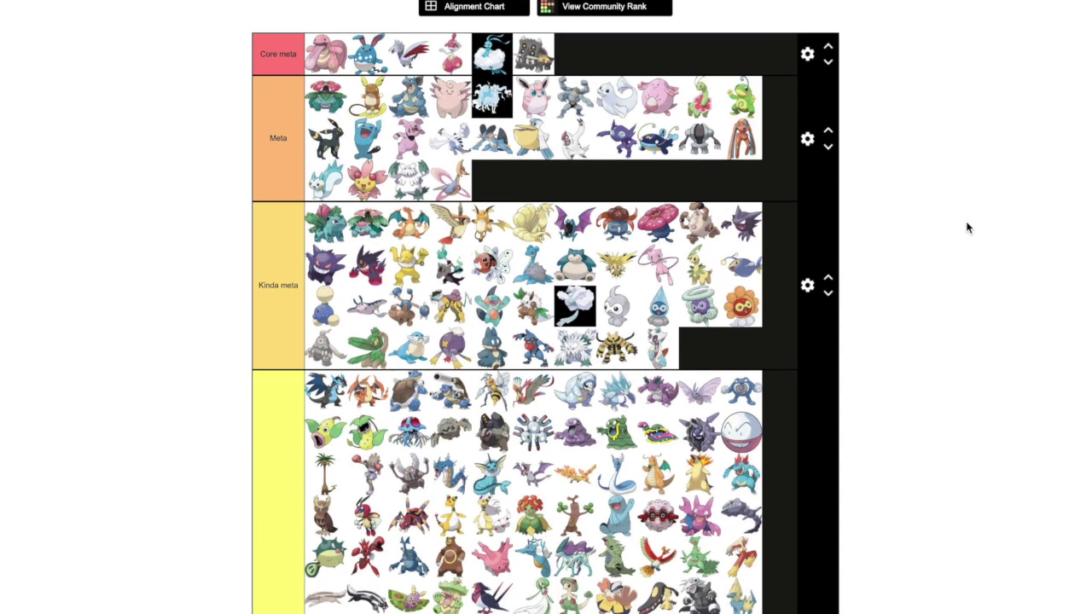
scroll(968, 227, "down", 8)
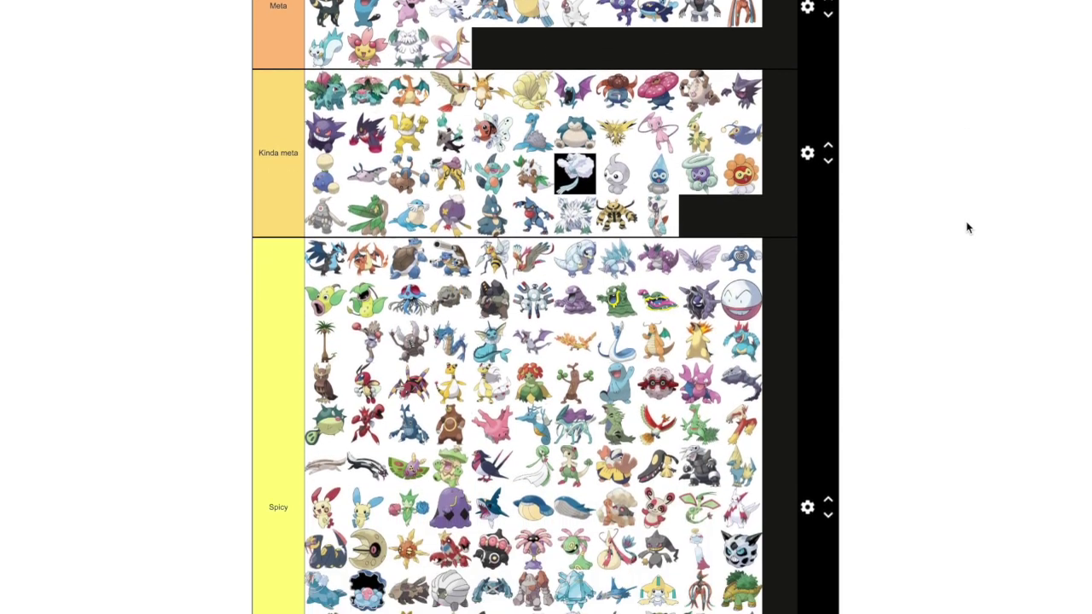
scroll(968, 227, "down", 12)
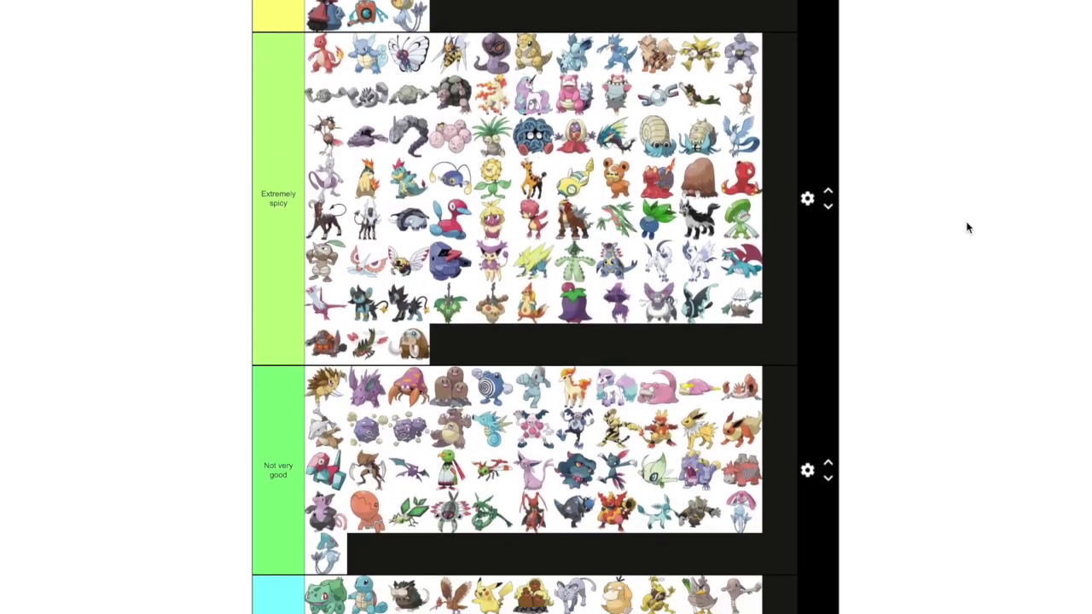
scroll(968, 227, "down", 7)
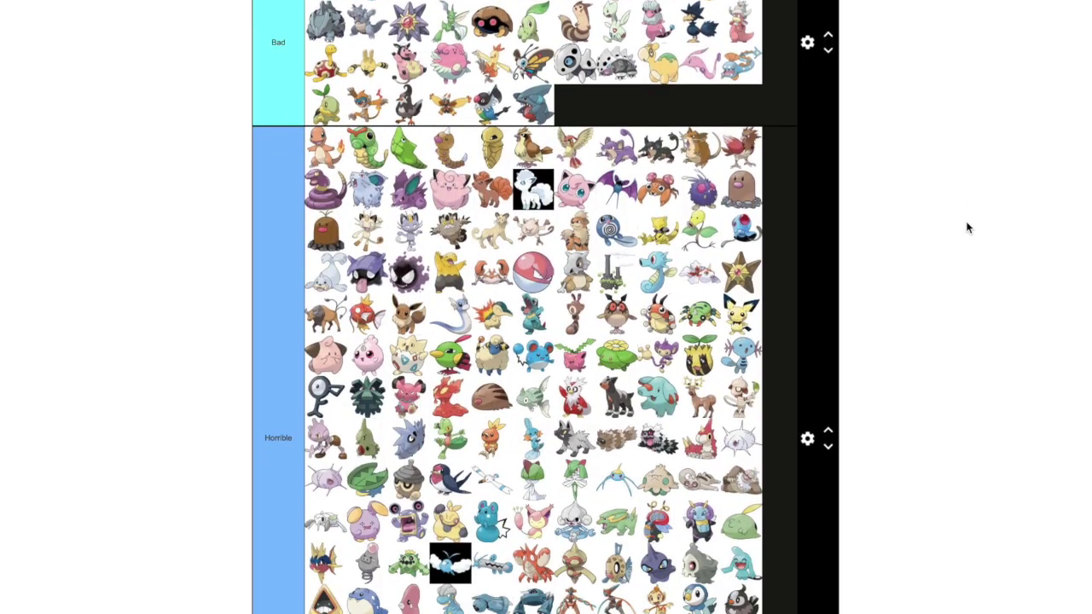
scroll(968, 227, "down", 7)
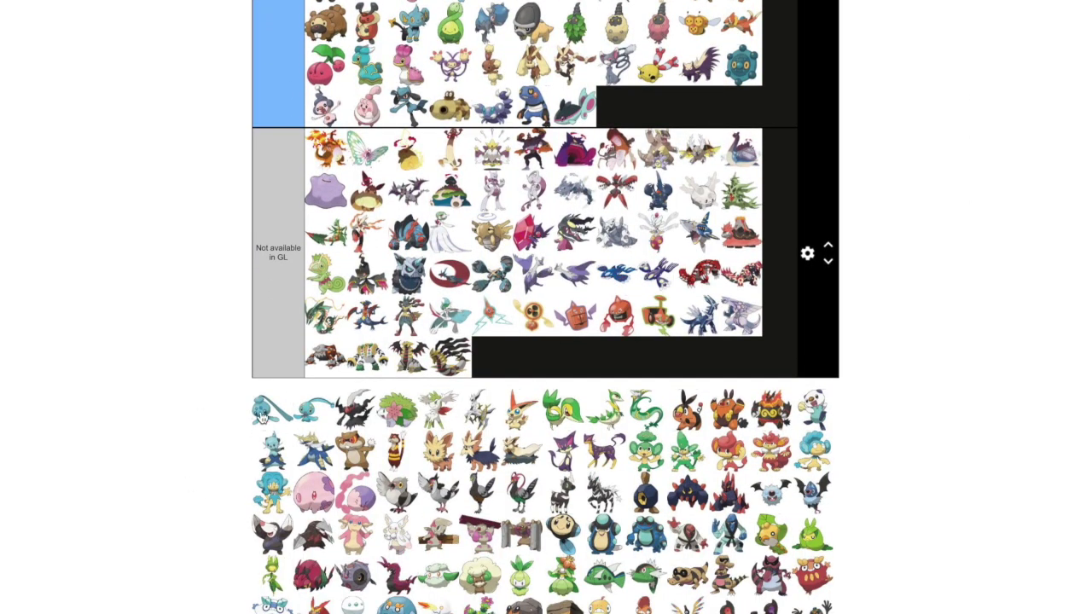
left_click_drag(262, 413, 622, 368)
left_click_drag(273, 410, 527, 362)
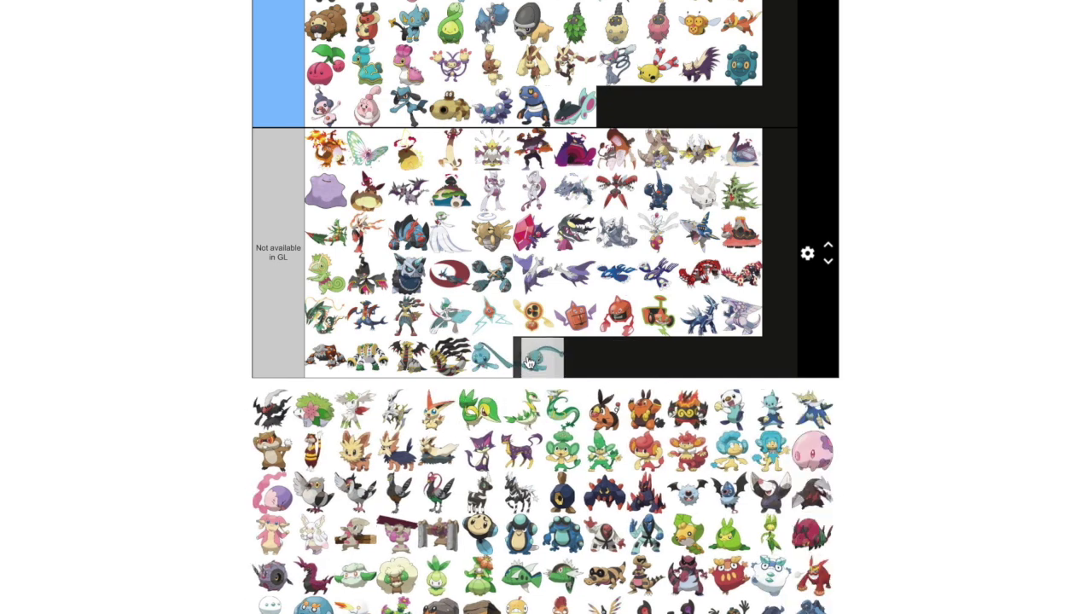
left_click_drag(267, 413, 627, 358)
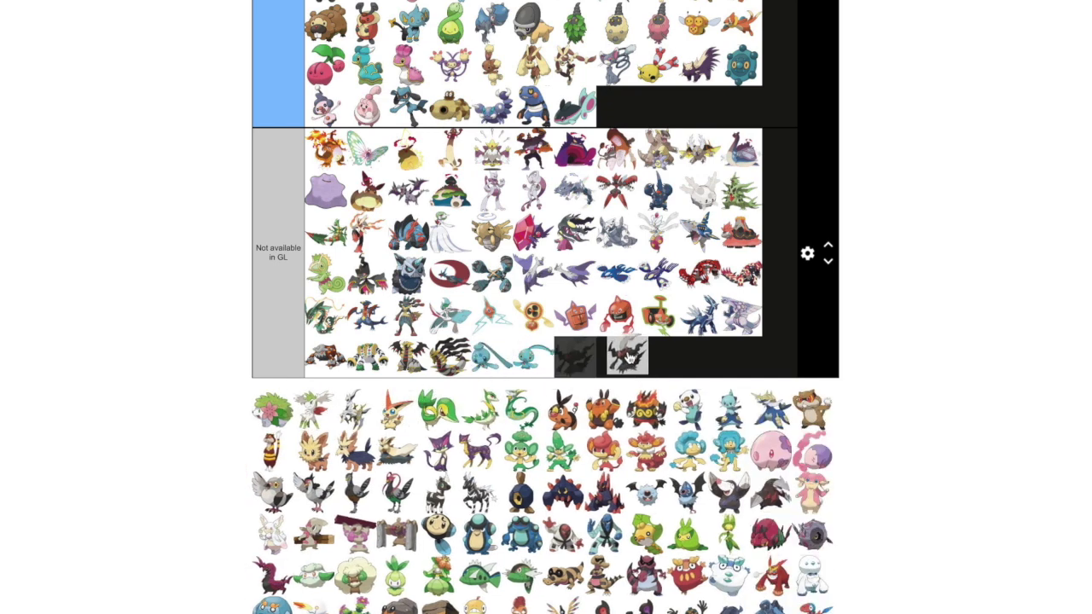
left_click_drag(273, 402, 687, 357)
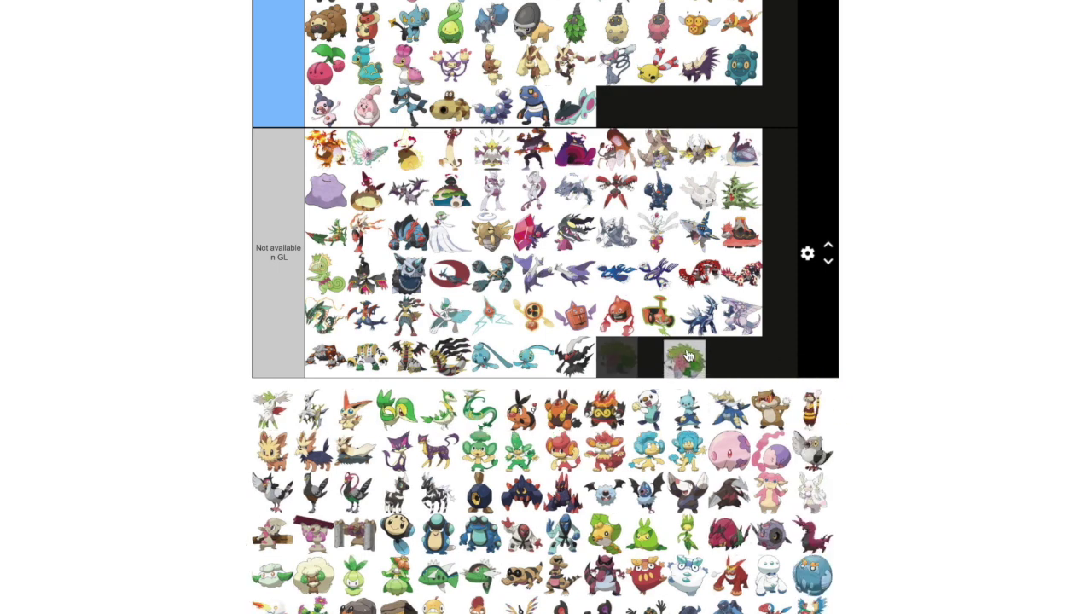
left_click_drag(624, 391, 750, 355)
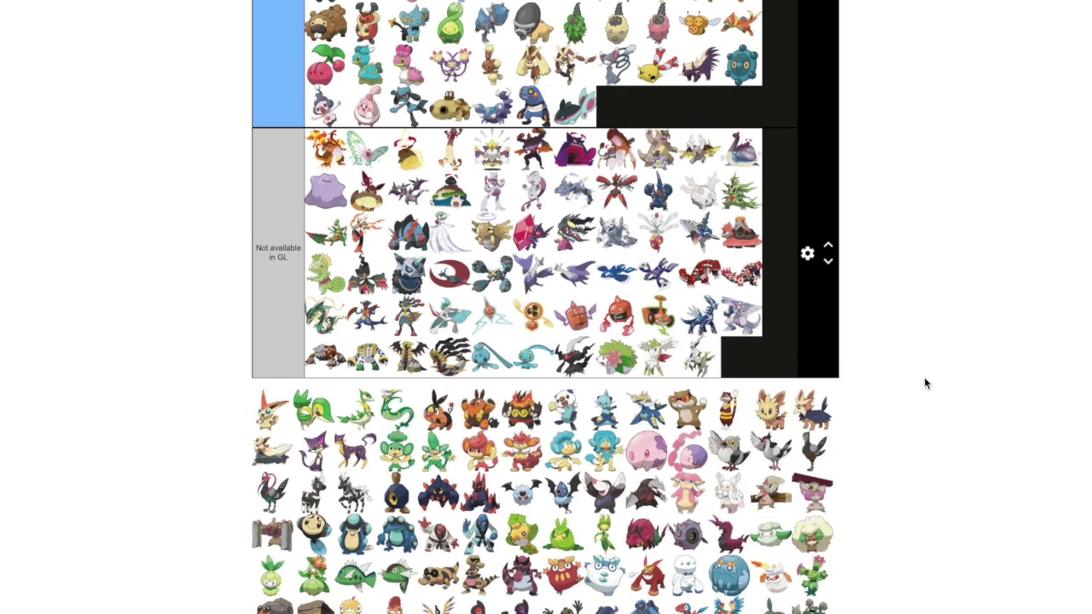
scroll(925, 378, "up", 3)
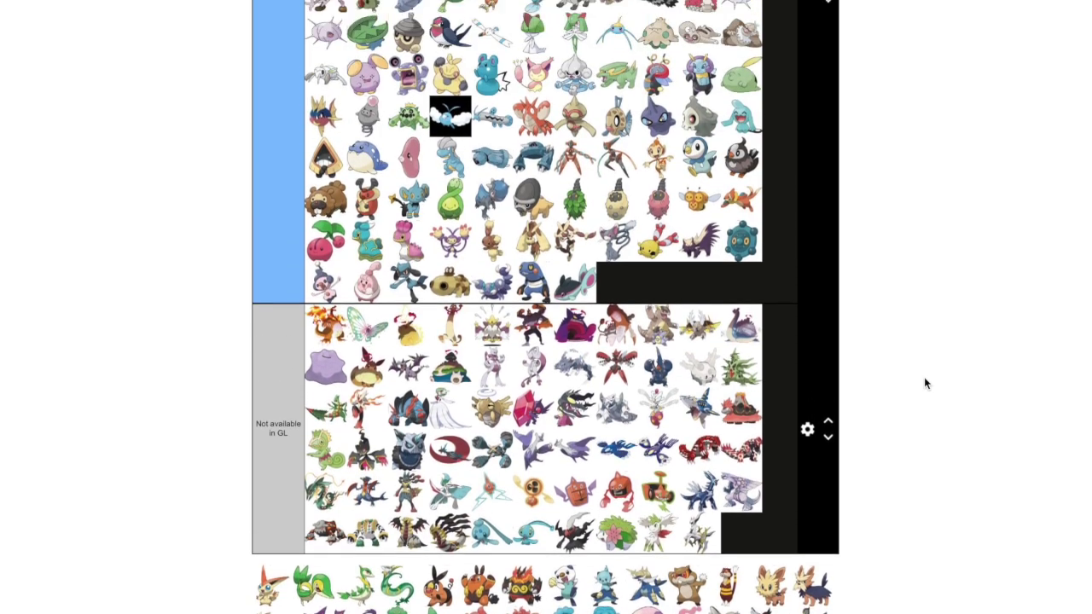
scroll(925, 383, "up", 9)
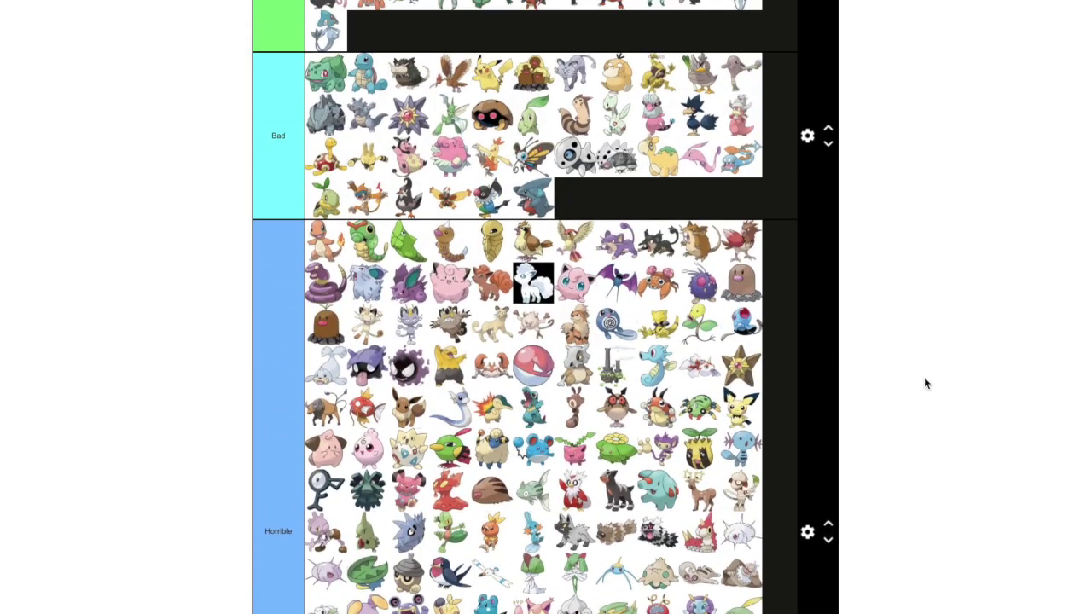
scroll(926, 384, "up", 11)
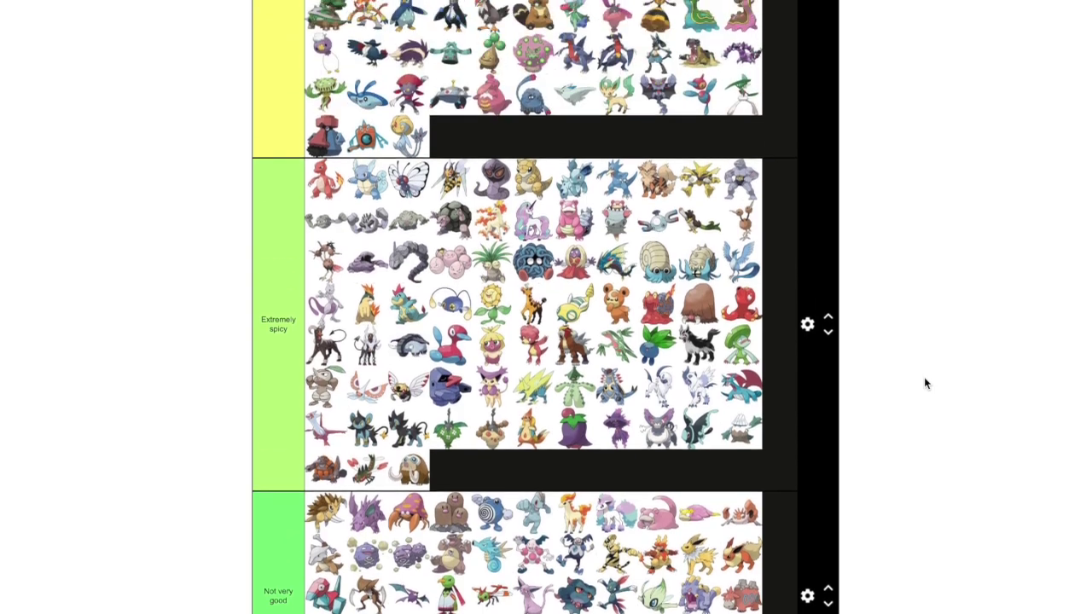
scroll(925, 384, "up", 12)
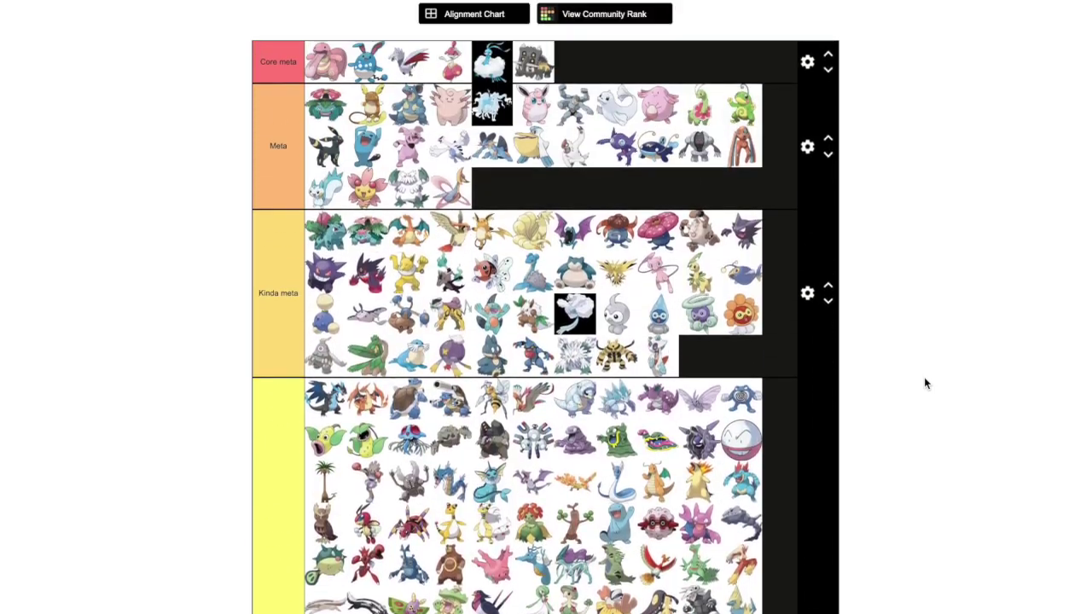
scroll(924, 383, "up", 3)
scroll(925, 383, "down", 1)
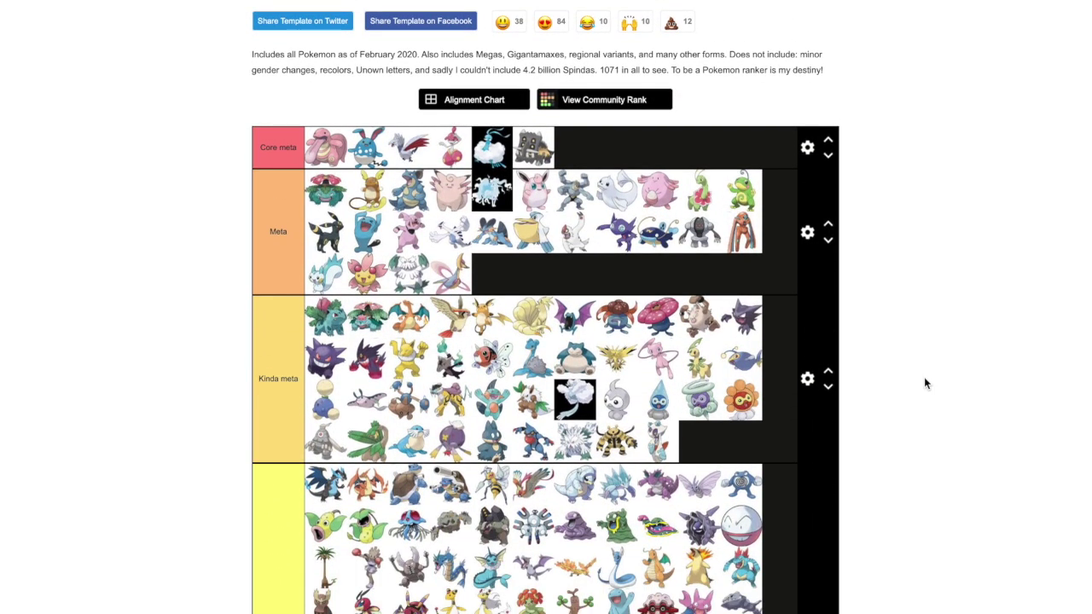
scroll(924, 383, "down", 1)
scroll(923, 383, "down", 1)
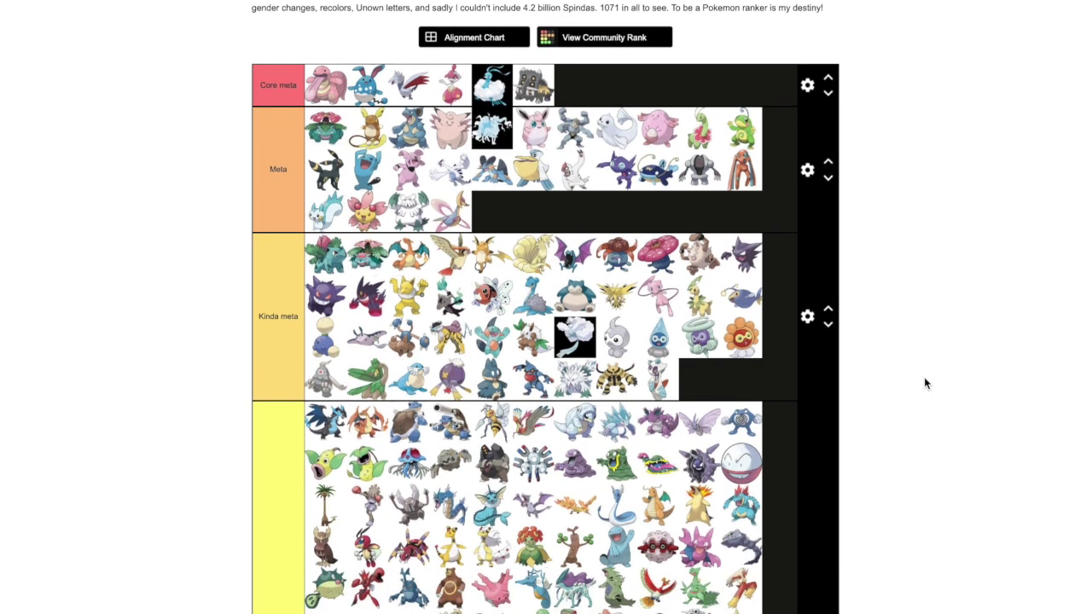
scroll(924, 383, "down", 1)
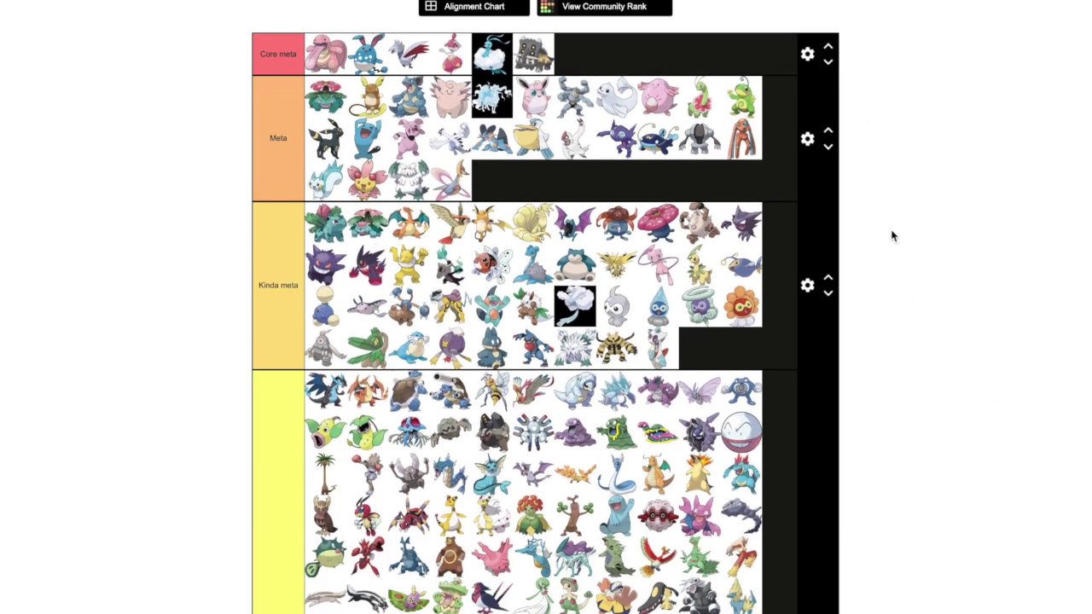
scroll(892, 237, "down", 1)
scroll(892, 236, "down", 1)
scroll(892, 236, "up", 1)
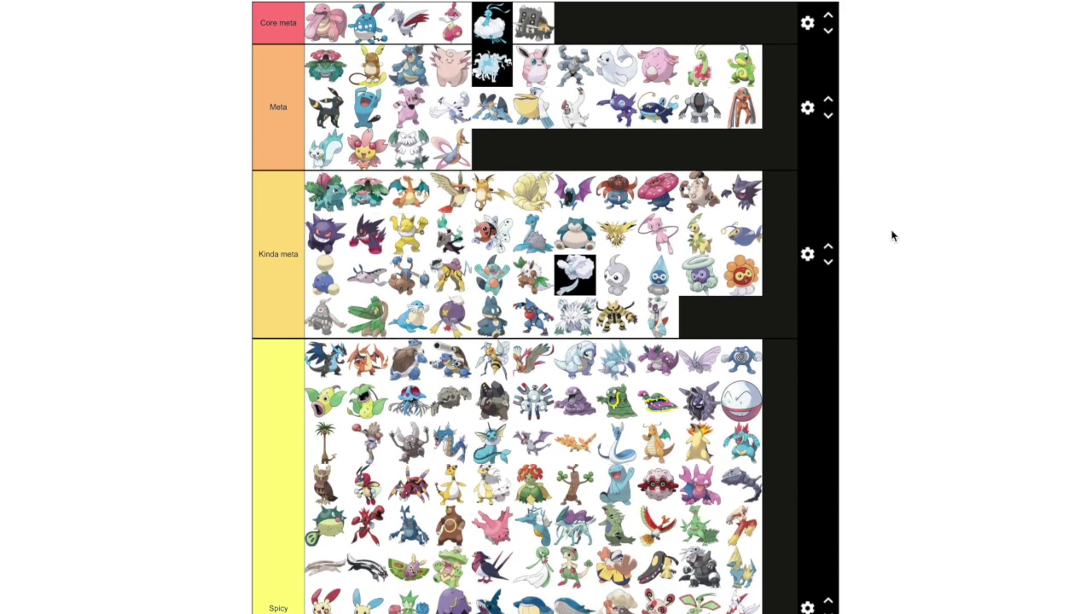
scroll(892, 236, "up", 1)
scroll(892, 236, "down", 9)
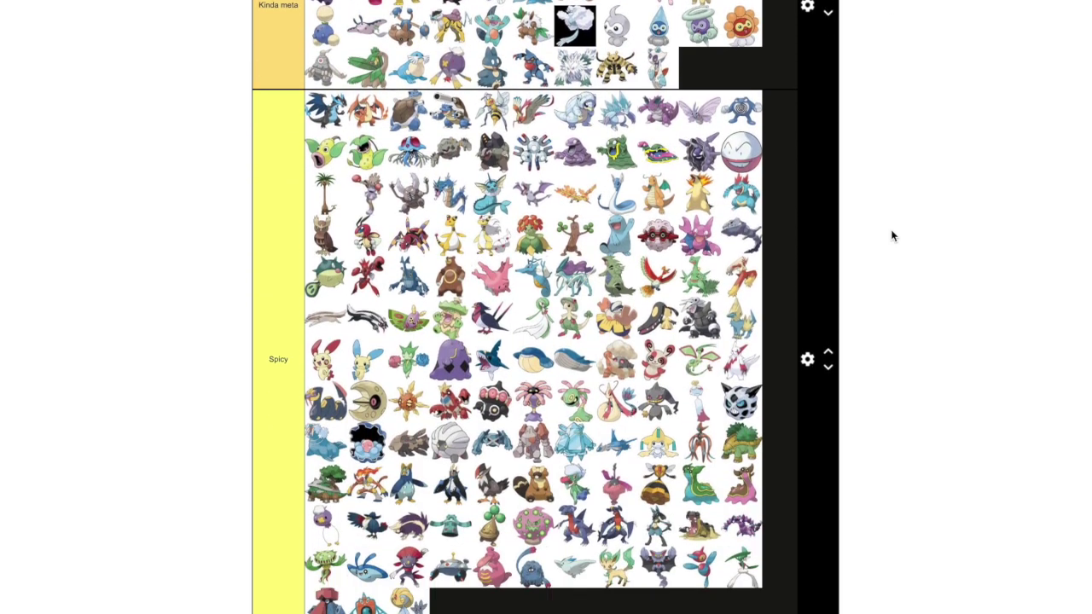
scroll(892, 236, "down", 18)
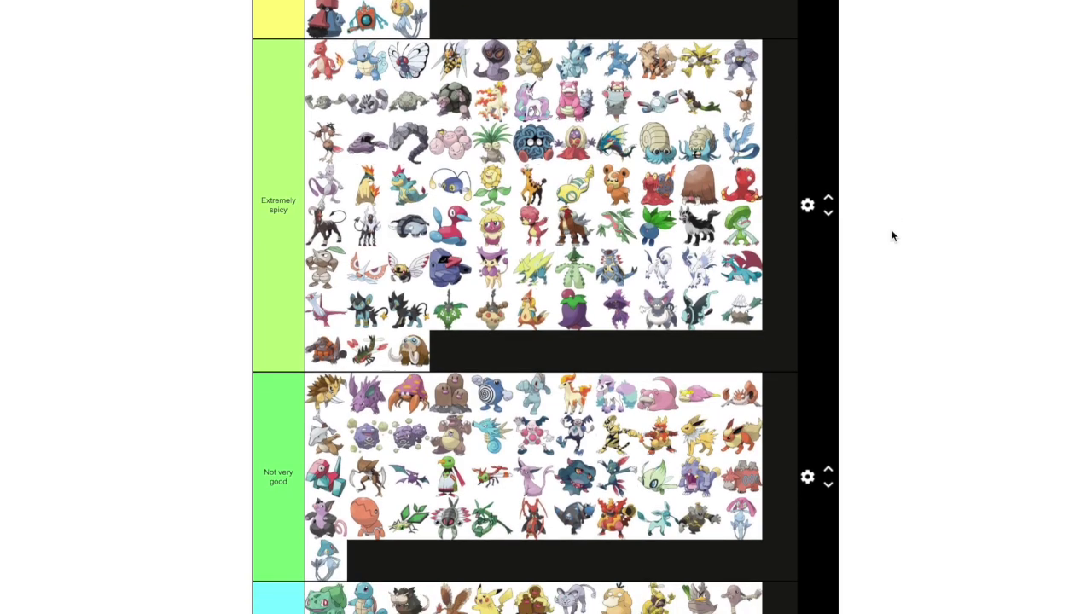
scroll(892, 236, "down", 12)
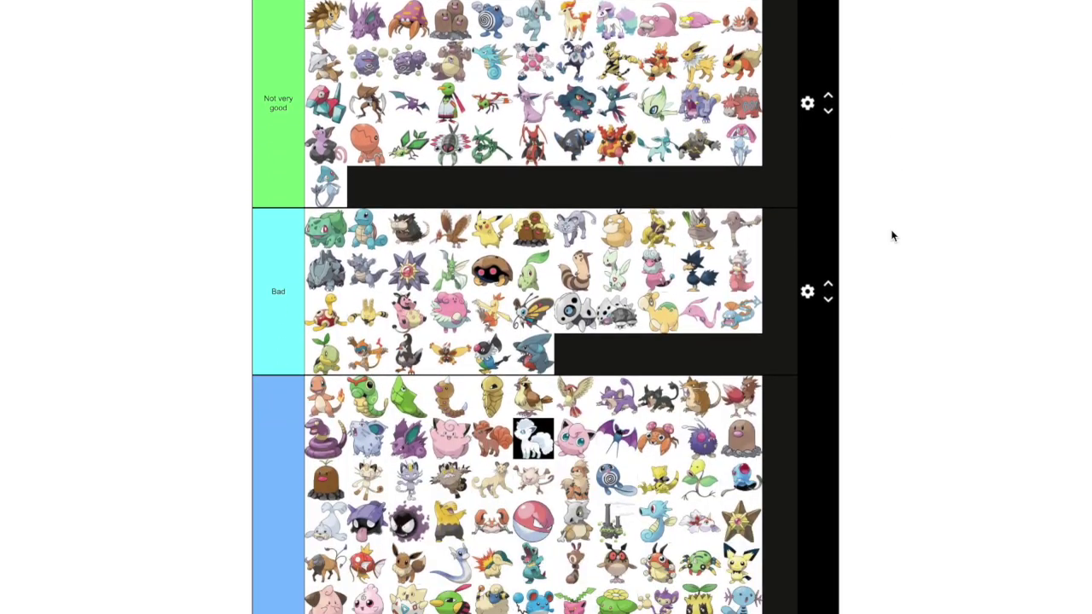
scroll(892, 236, "up", 14)
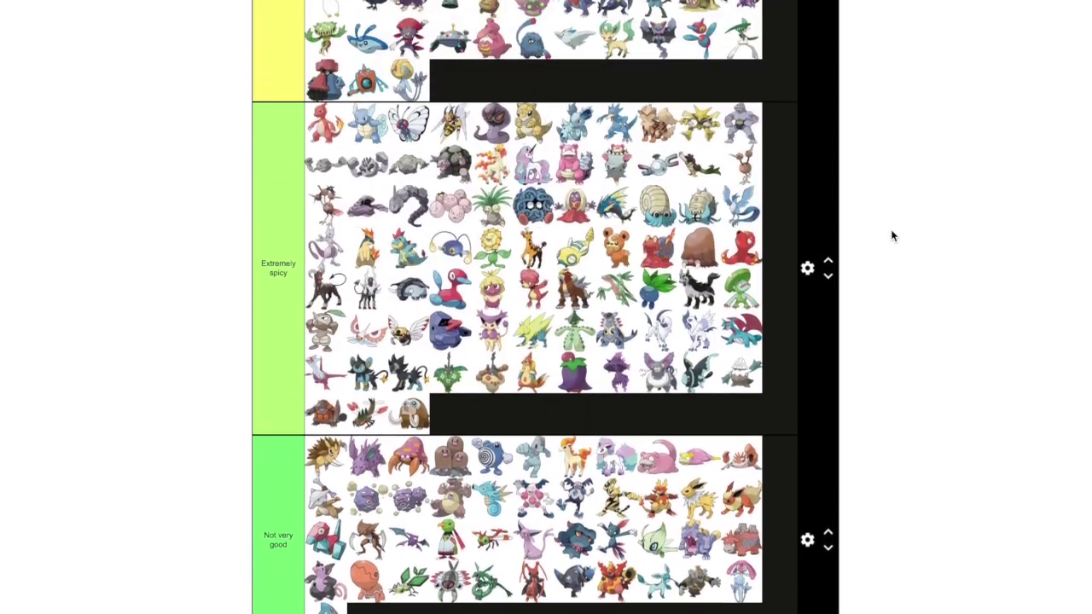
scroll(892, 236, "up", 16)
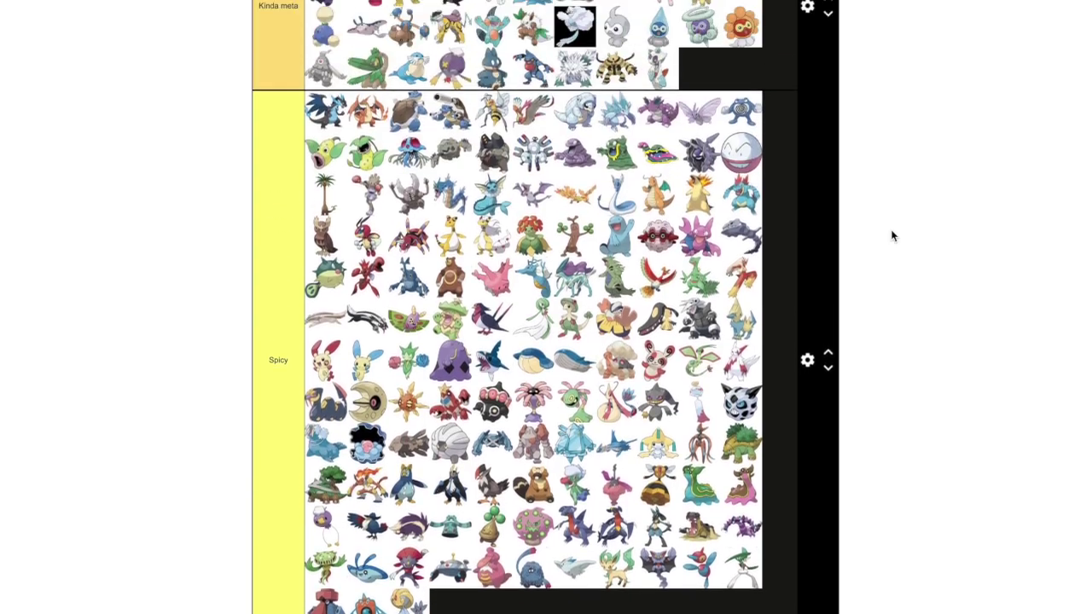